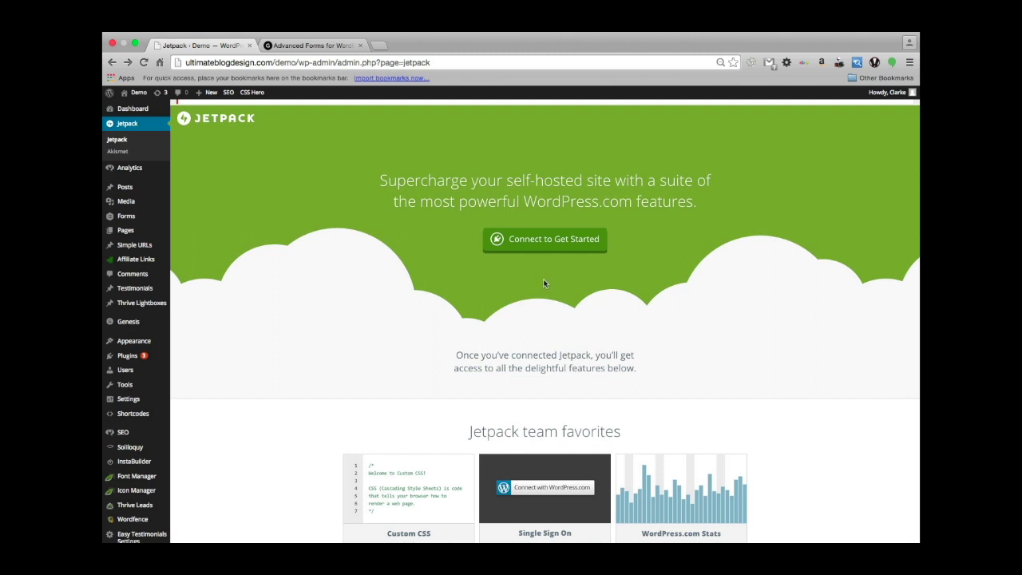
Start the Jetpack connection to WordPress.com from the Jetpack admin page.
click(548, 242)
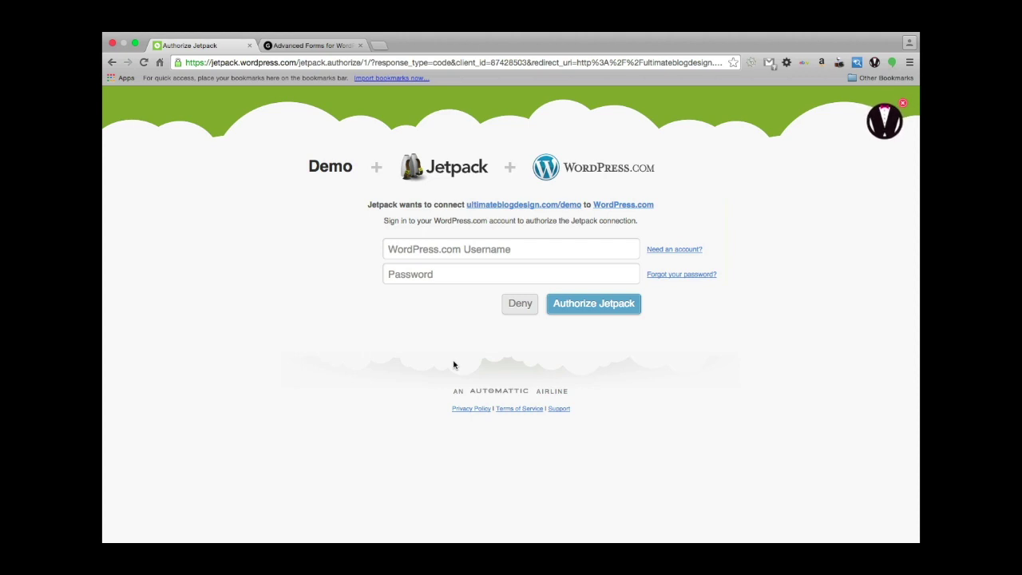
Sign in with the WordPress.com account's email and password and authorize Jetpack.
click(424, 258)
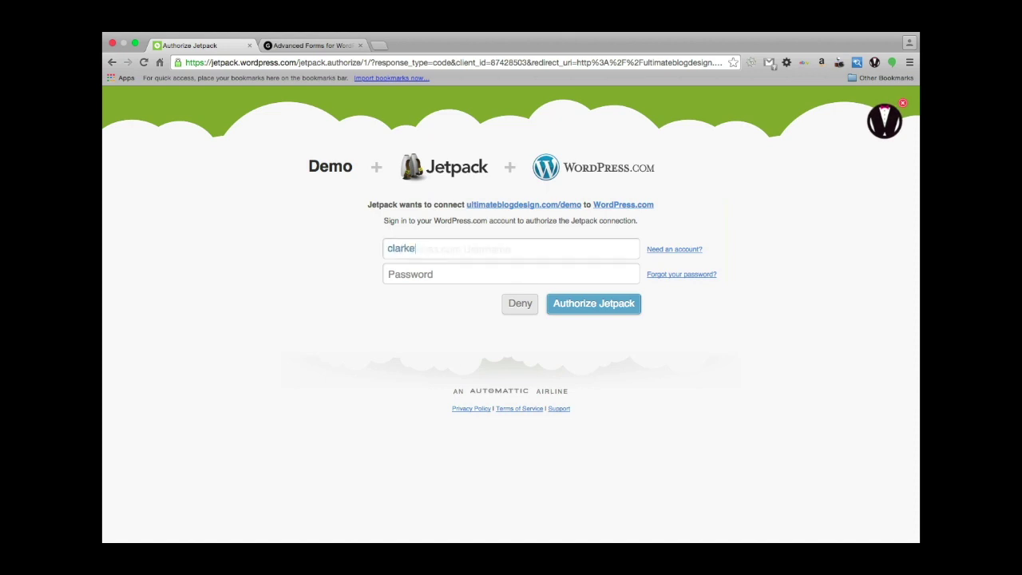
key(Tab)
text(***********)
click(616, 303)
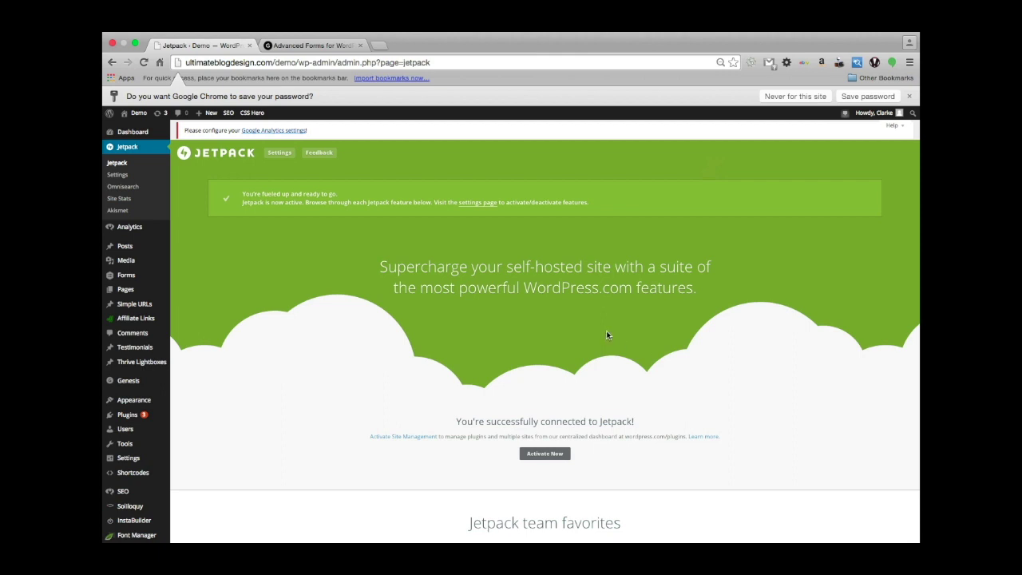
Go to the Jetpack settings for the newly connected demo site.
scroll(607, 331, down, 1)
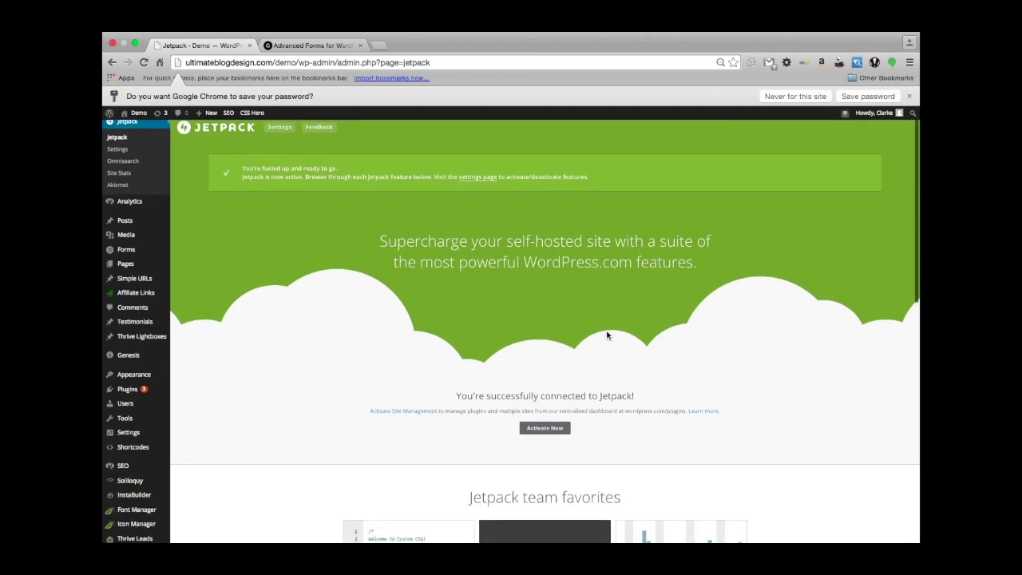
scroll(607, 336, up, 1)
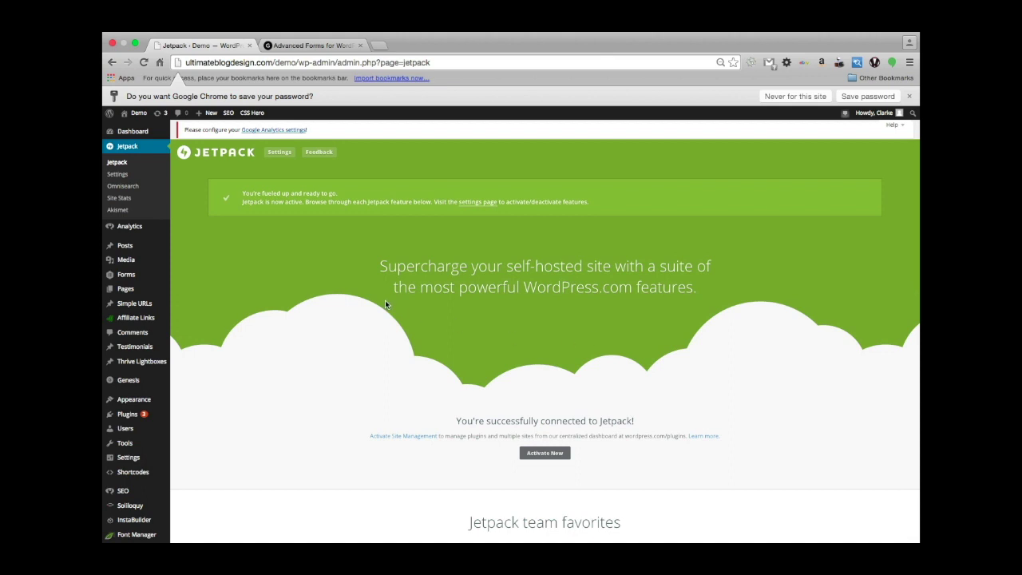
click(279, 153)
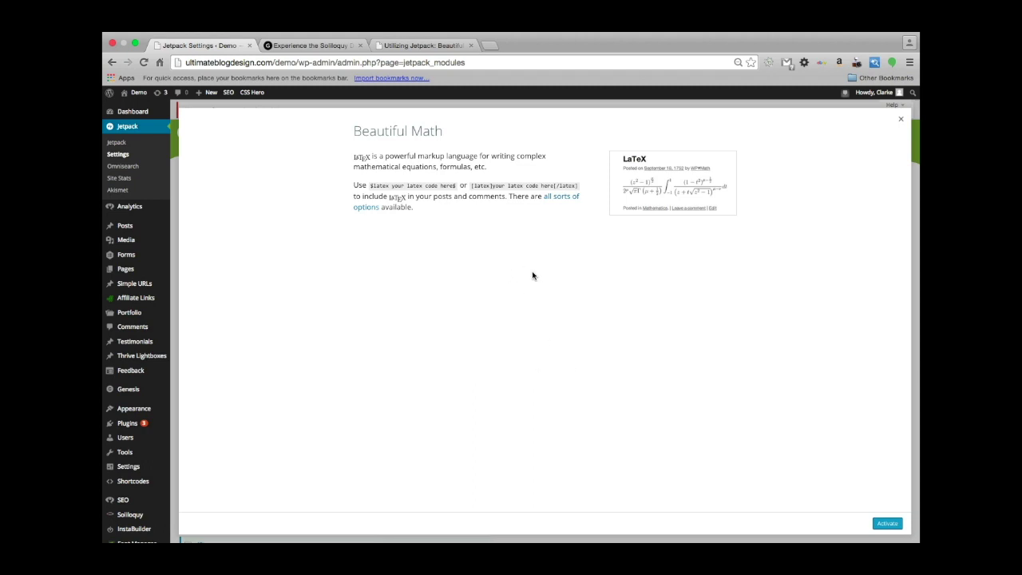
Follow Beautiful Math's 'all sorts of options' link to the WordPress.com LaTeX support page.
click(552, 198)
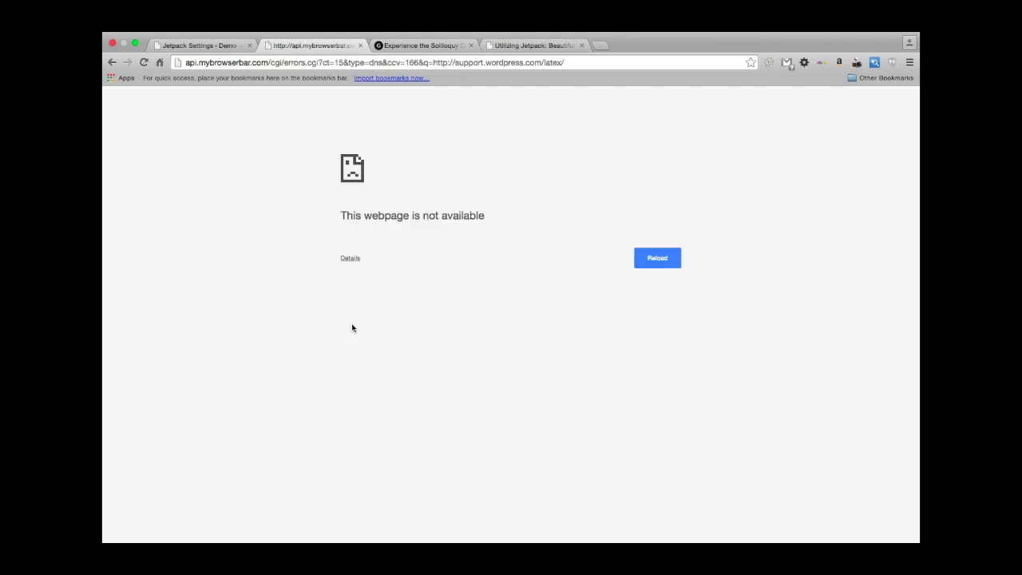
Bring up Jetpack's 'Beautiful Math with LaTeX' support page and scroll through it.
click(525, 45)
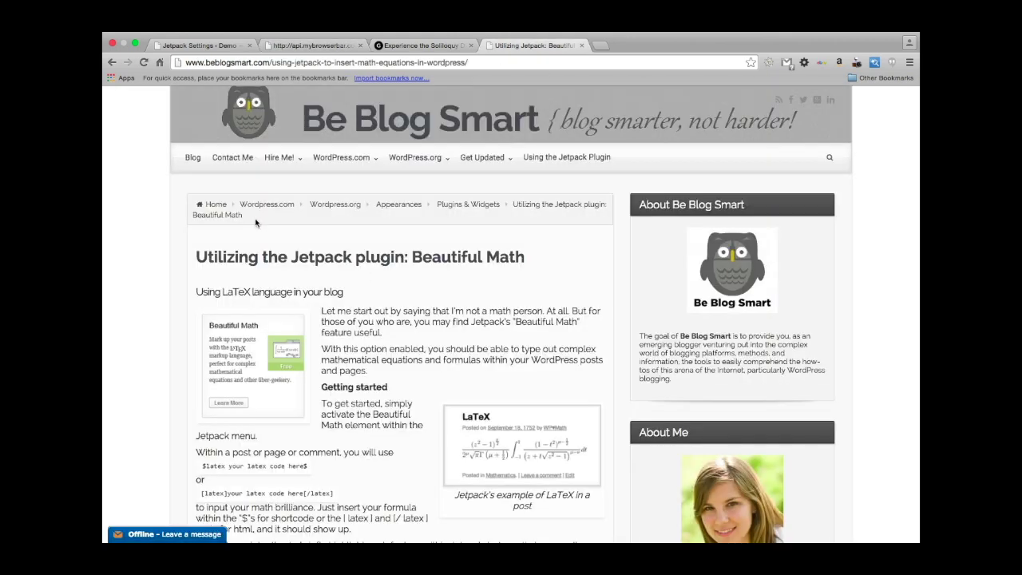
scroll(154, 356, down, 1)
scroll(154, 356, left, 3)
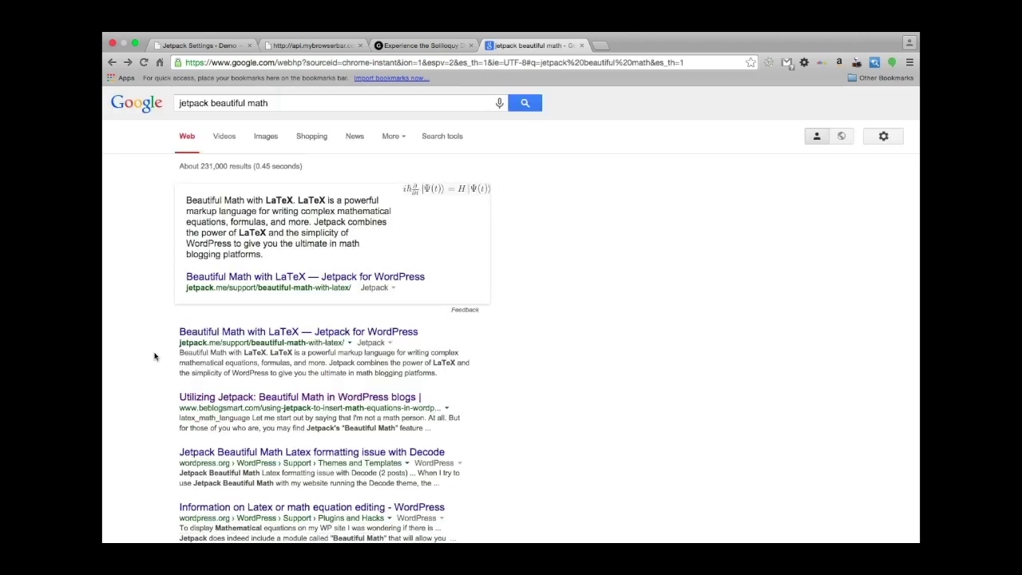
scroll(277, 389, down, 1)
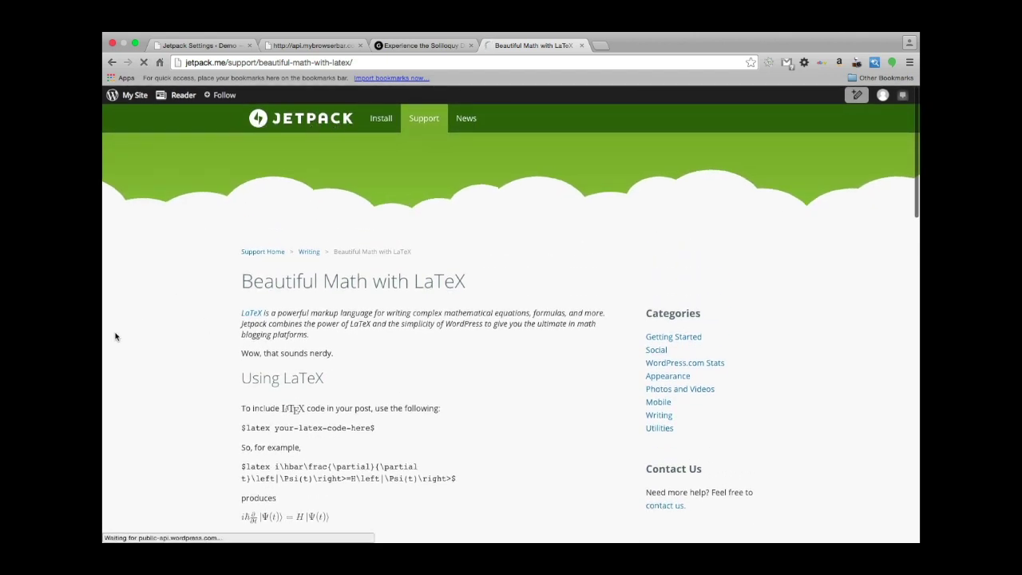
scroll(160, 312, down, 1)
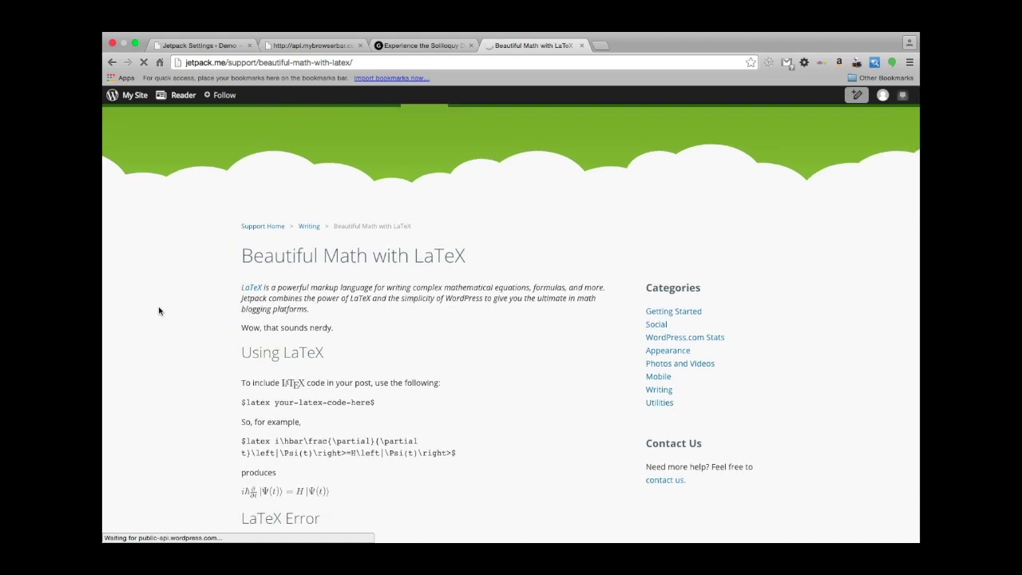
scroll(158, 310, down, 2)
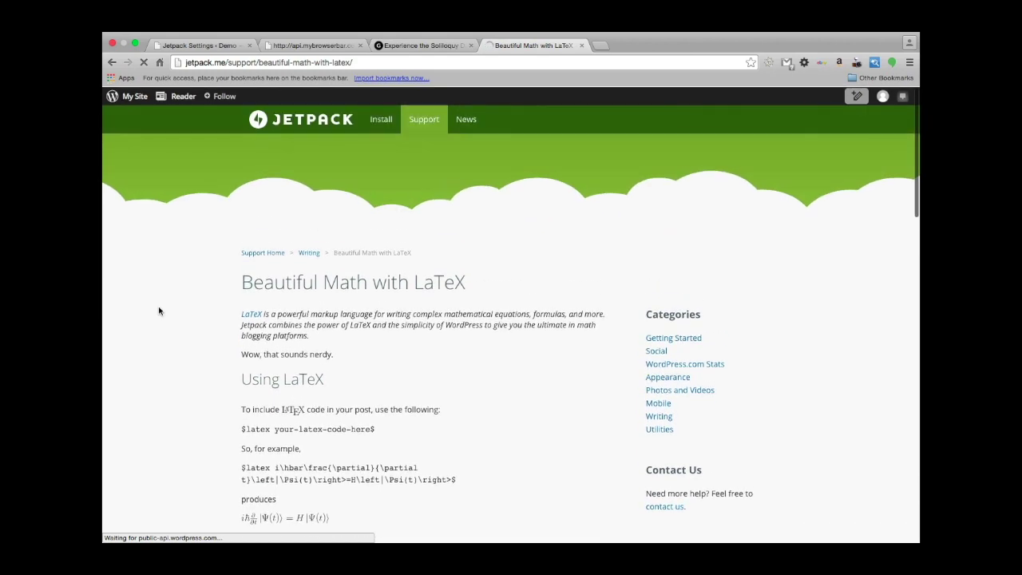
scroll(204, 408, down, 5)
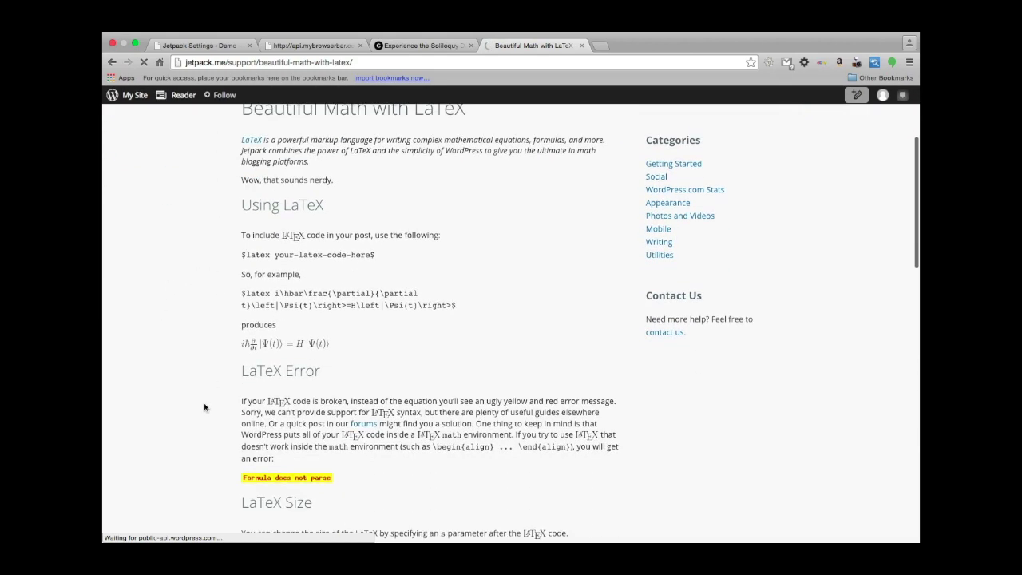
scroll(203, 407, down, 2)
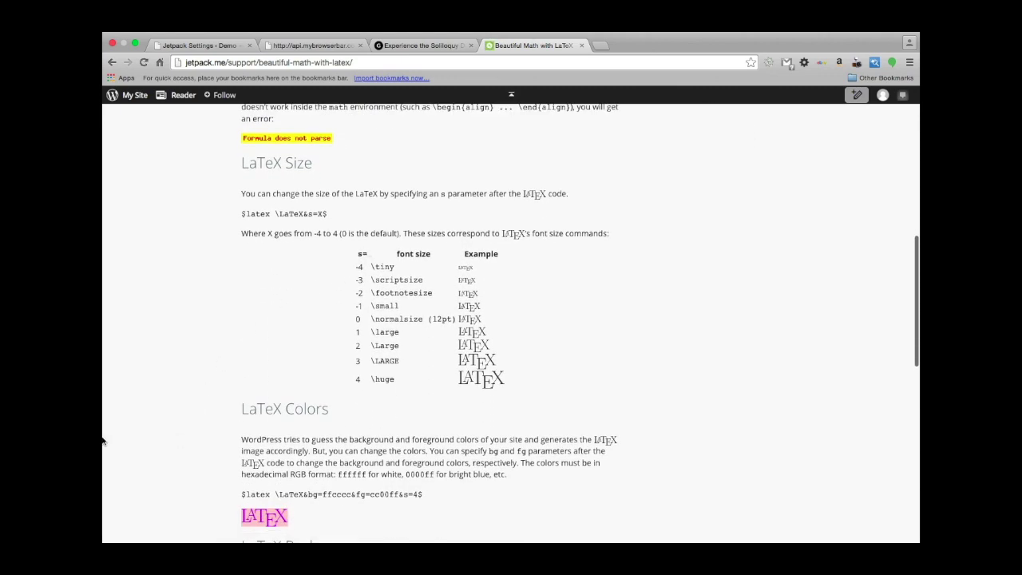
scroll(157, 466, down, 5)
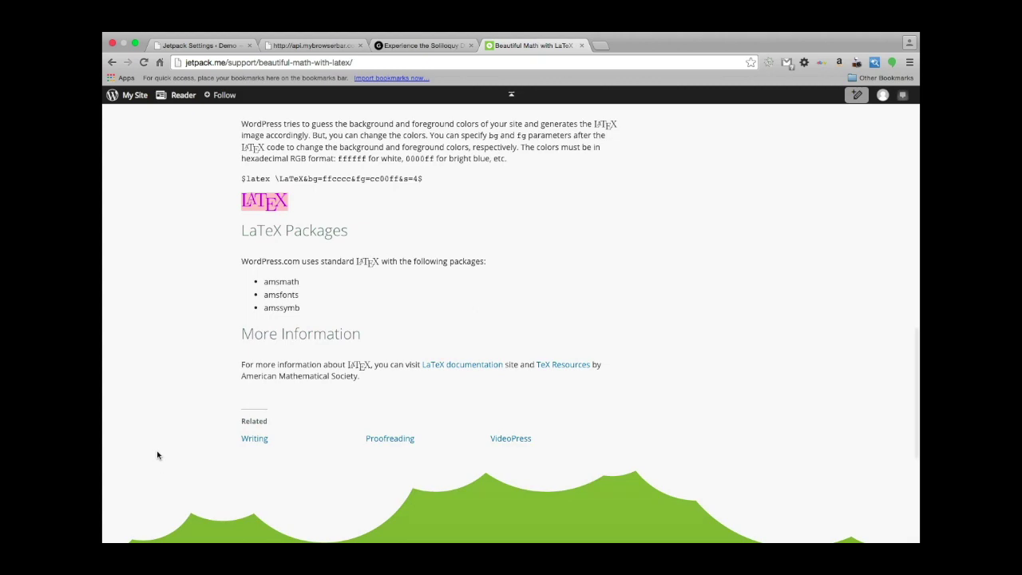
scroll(189, 276, down, 2)
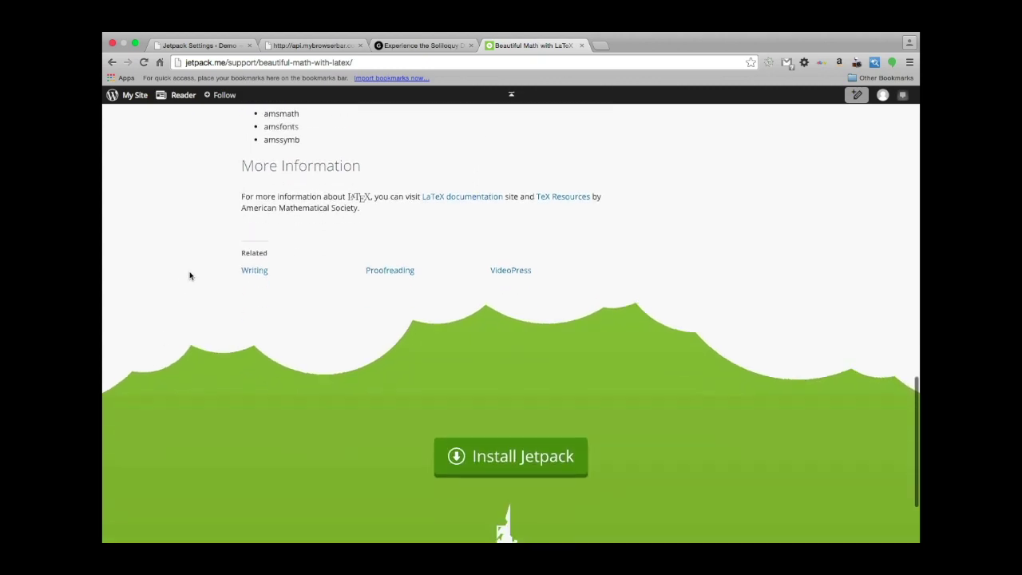
scroll(189, 276, up, 10)
scroll(189, 276, up, 5)
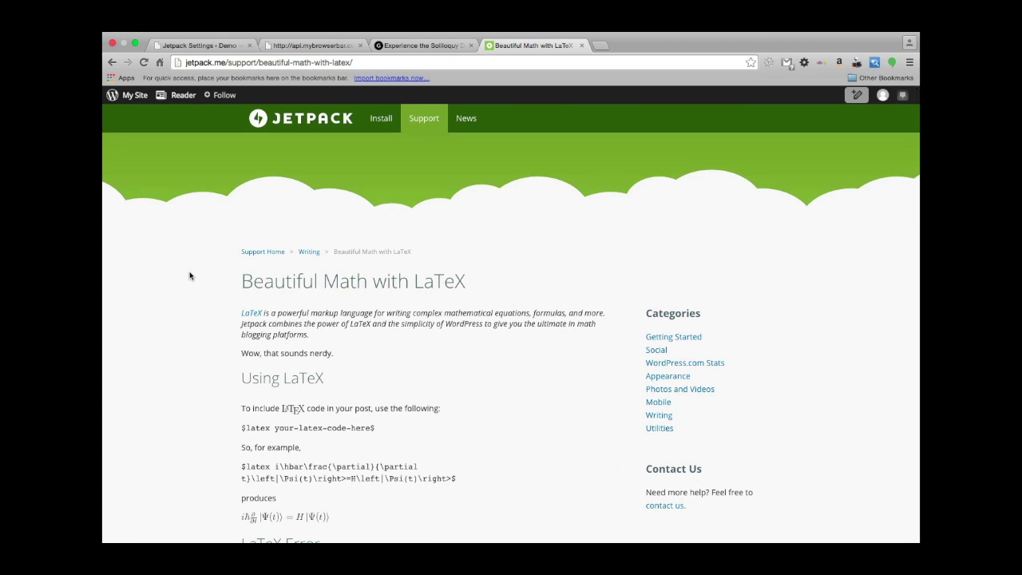
scroll(177, 323, down, 1)
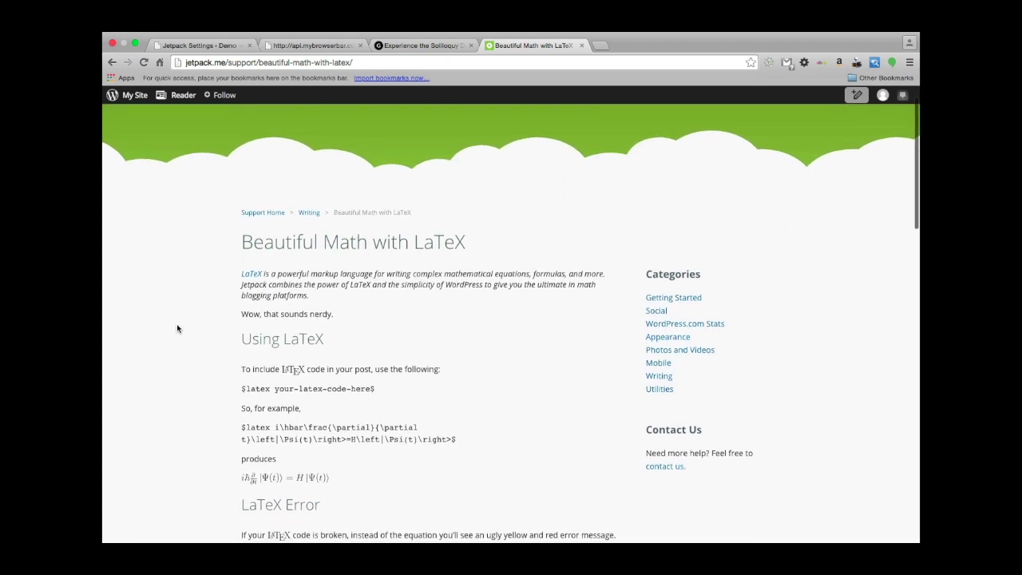
scroll(176, 324, up, 1)
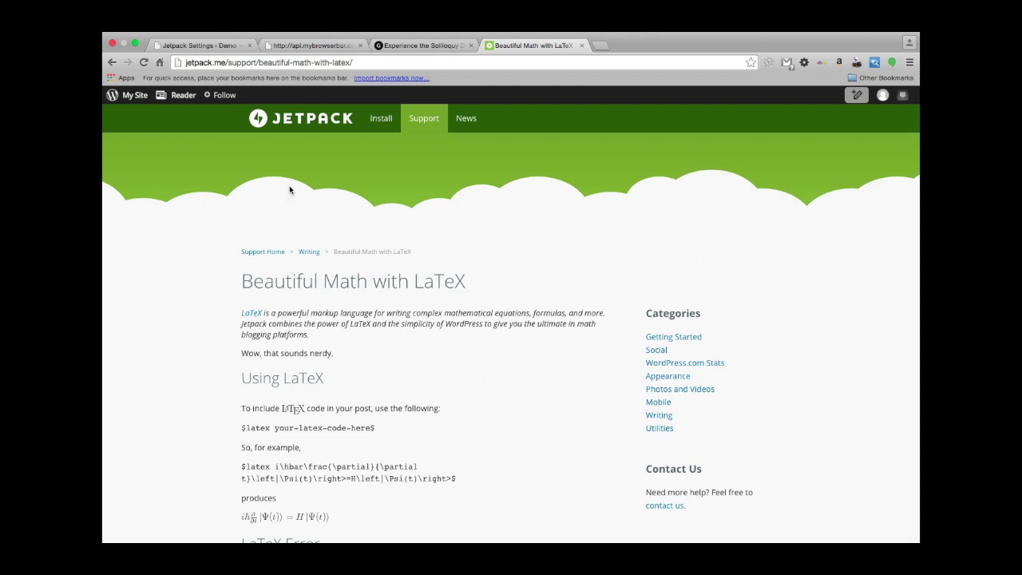
Deactivate the Jetpack Carousel module on the Demo site, then show the Pages list.
click(226, 46)
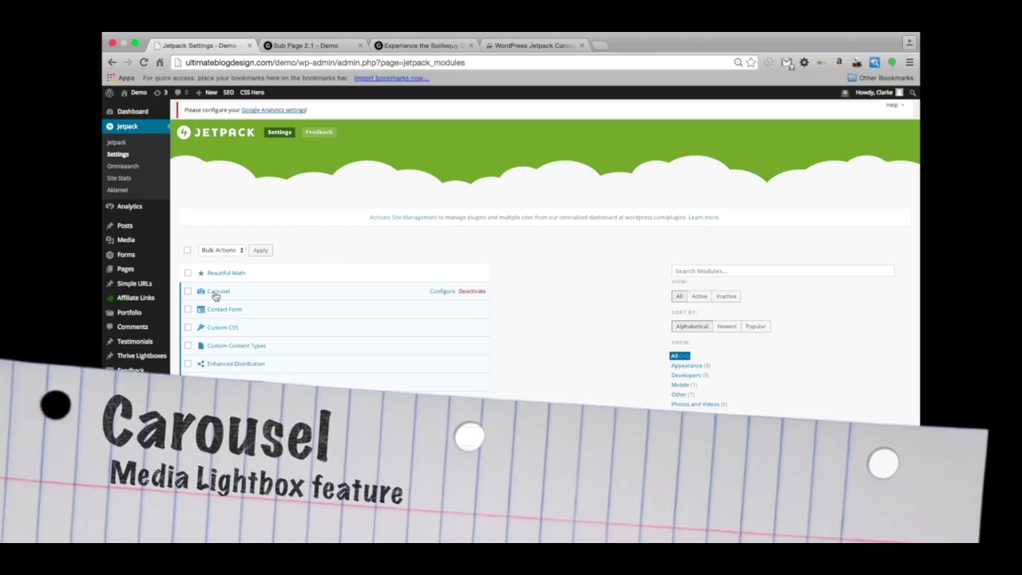
mouse_move(237, 296)
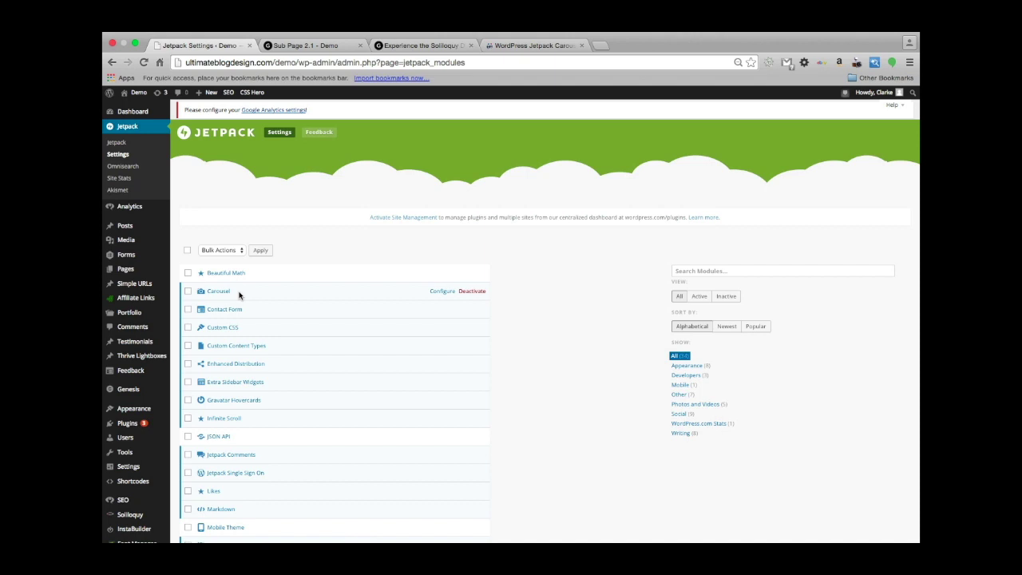
click(477, 293)
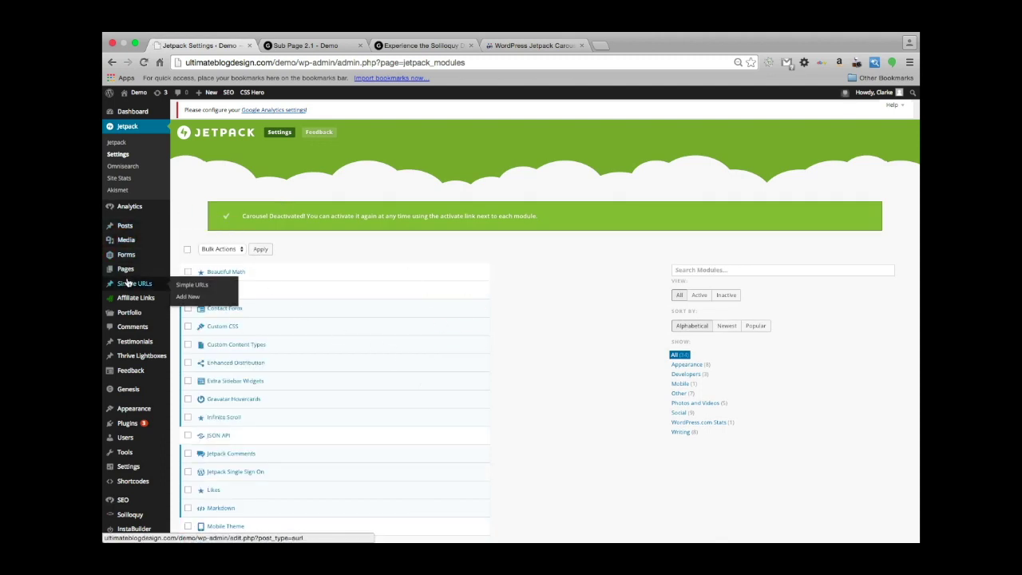
mouse_move(125, 270)
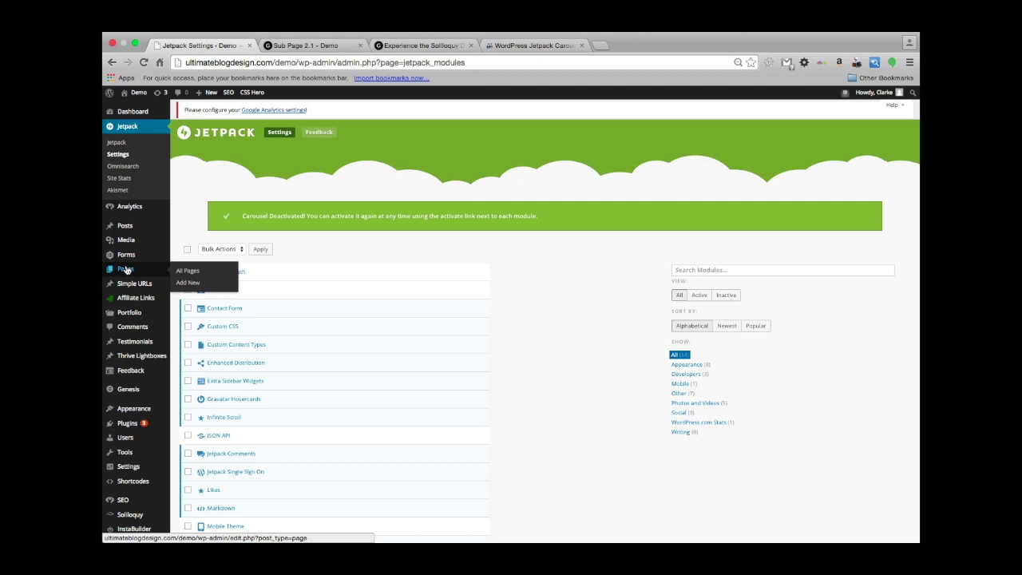
click(125, 270)
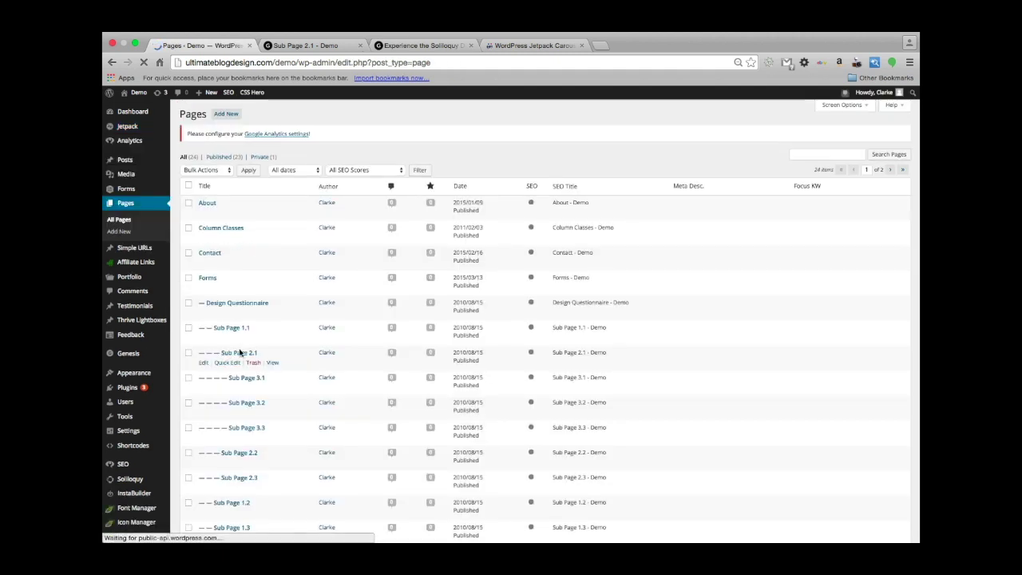
Edit Sub Page 2.1 and bring up the Media Library to insert media.
click(236, 355)
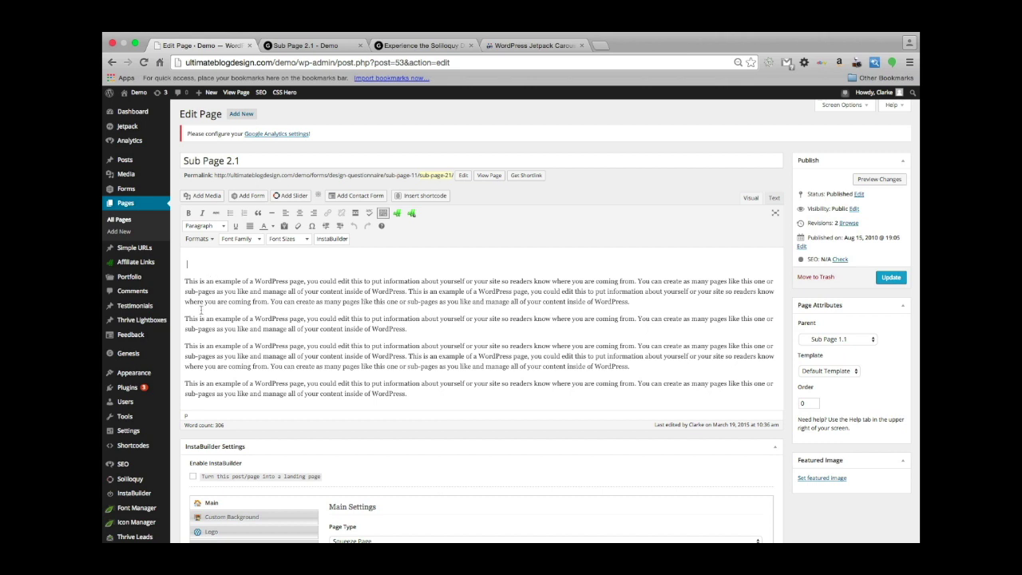
click(203, 198)
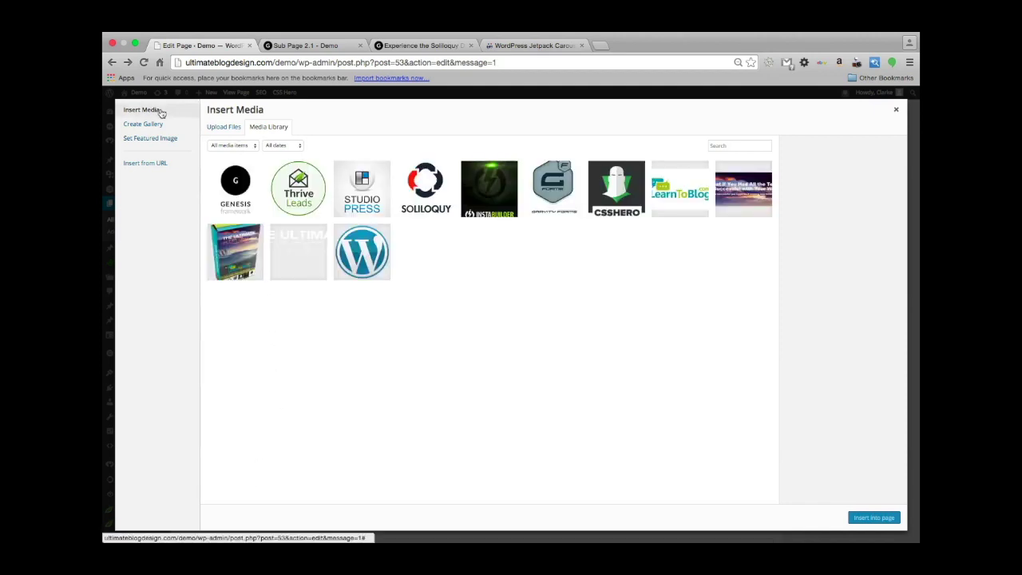
Create a gallery of Genesis, Thrive Leads, Soliloquy, LearnToBlog, CSSHero, Gravity Forms, banner and box images.
click(142, 126)
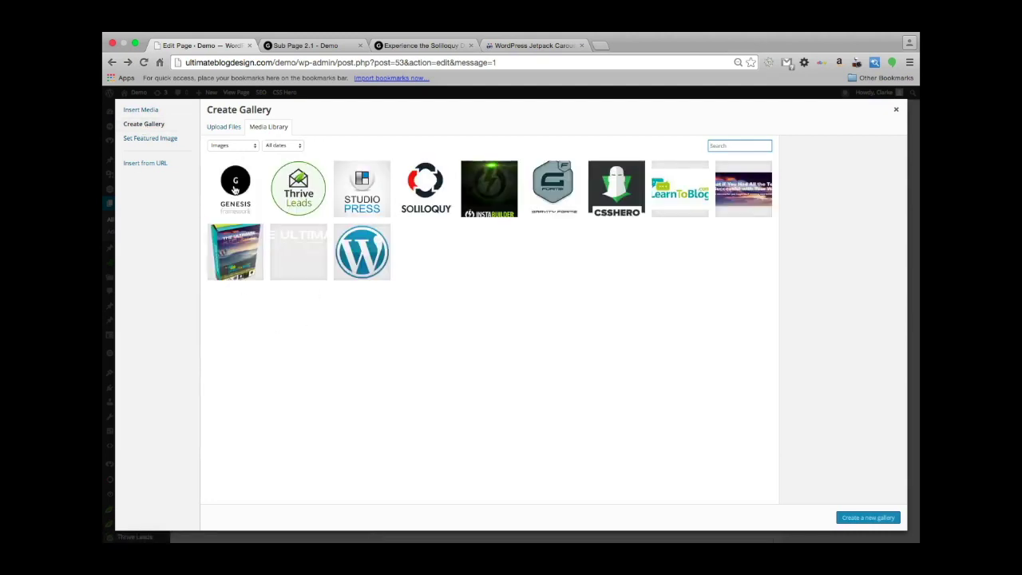
click(235, 189)
click(309, 176)
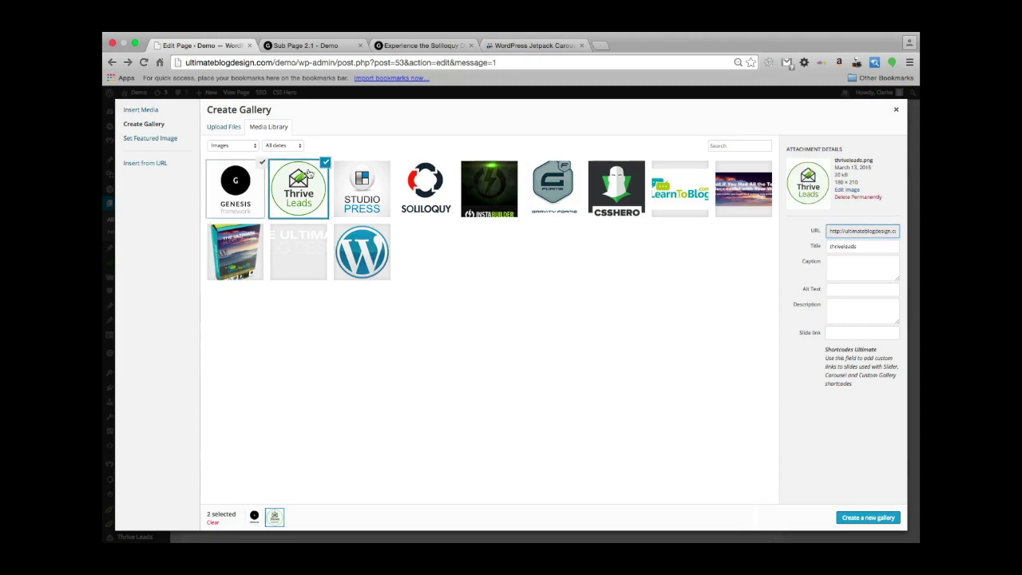
click(426, 188)
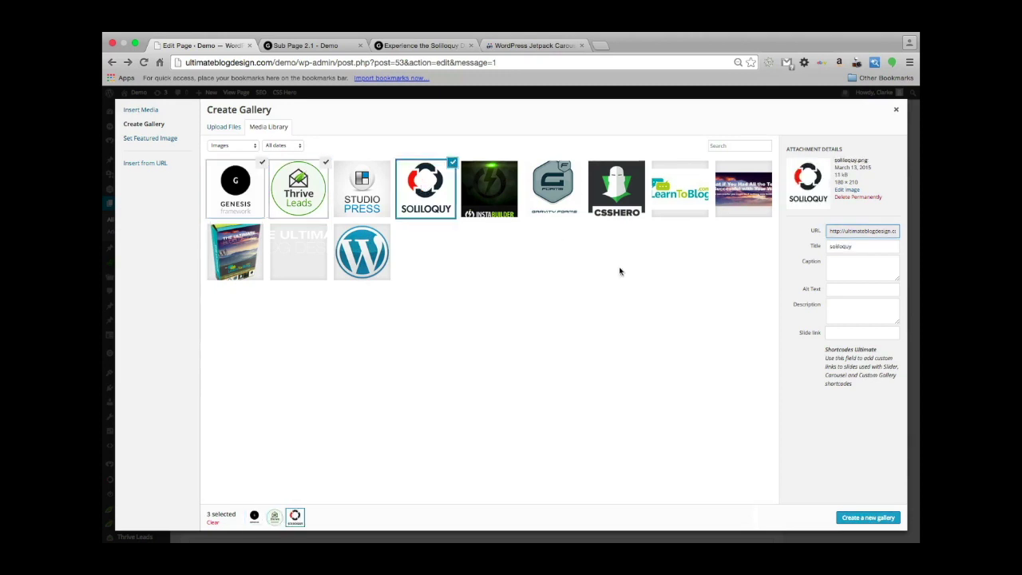
click(672, 202)
click(613, 198)
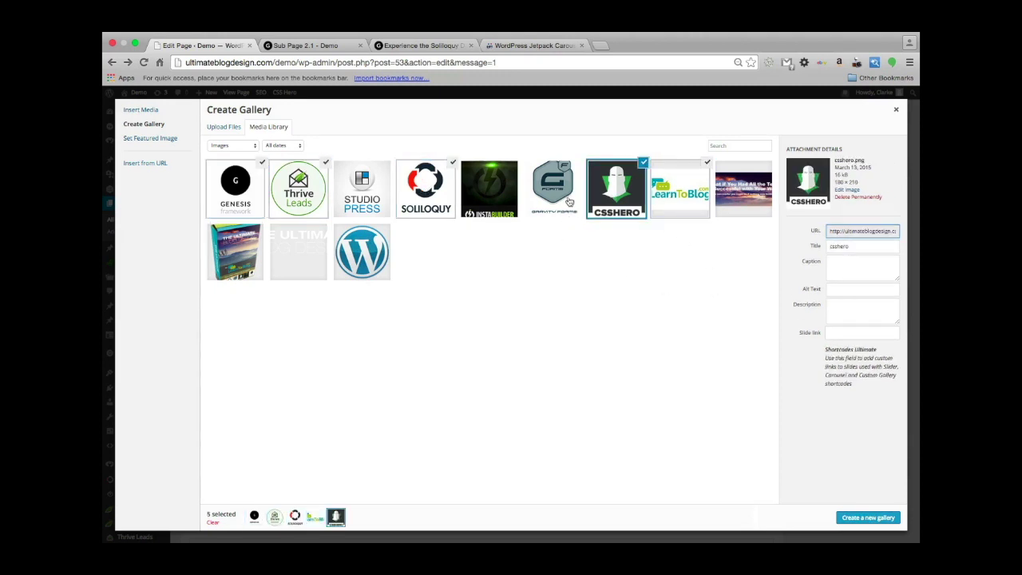
click(569, 202)
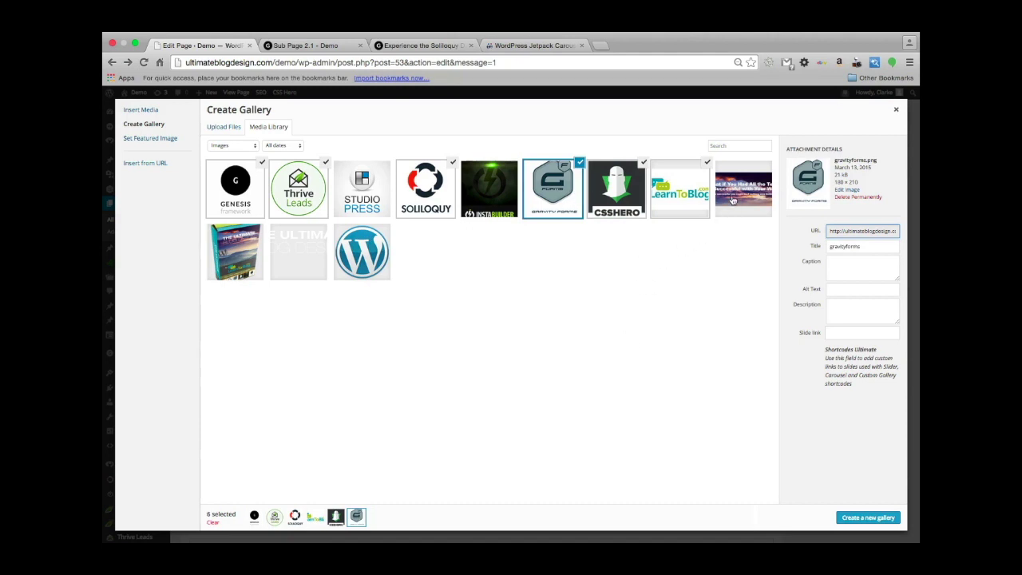
click(733, 201)
click(242, 250)
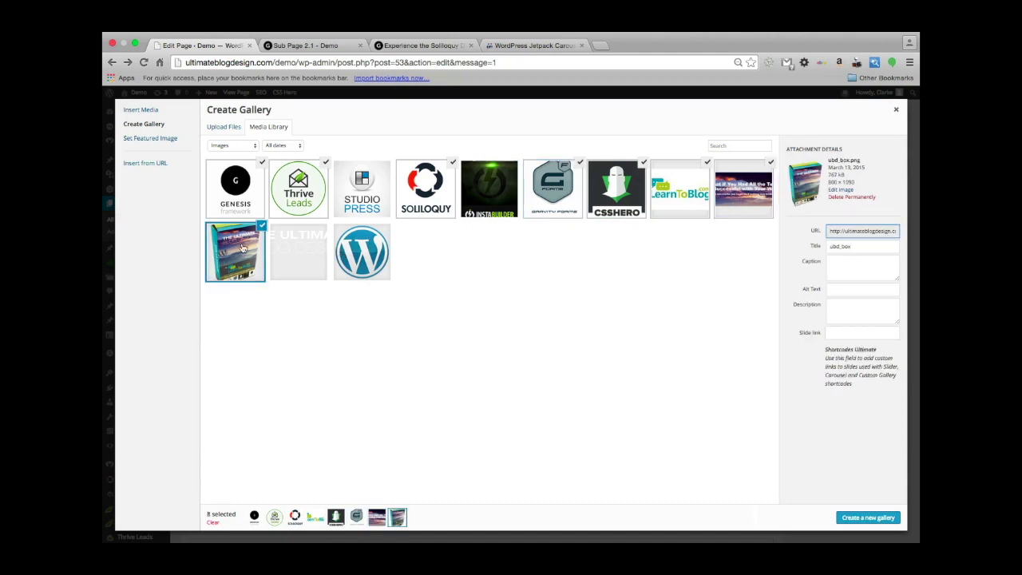
click(853, 520)
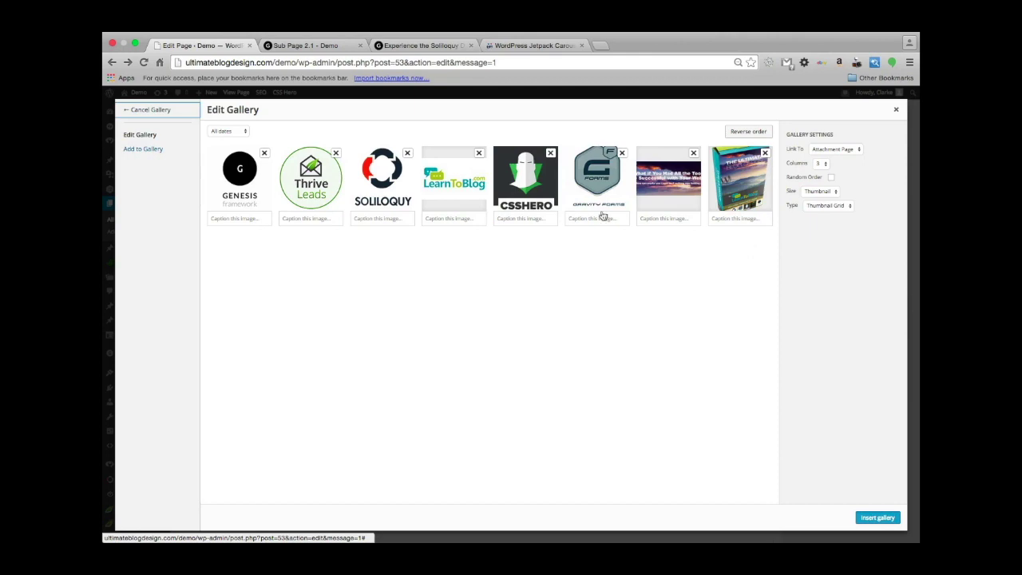
Insert the eight-image gallery above the sample paragraphs, update Sub Page 2.1 and view it live.
click(869, 522)
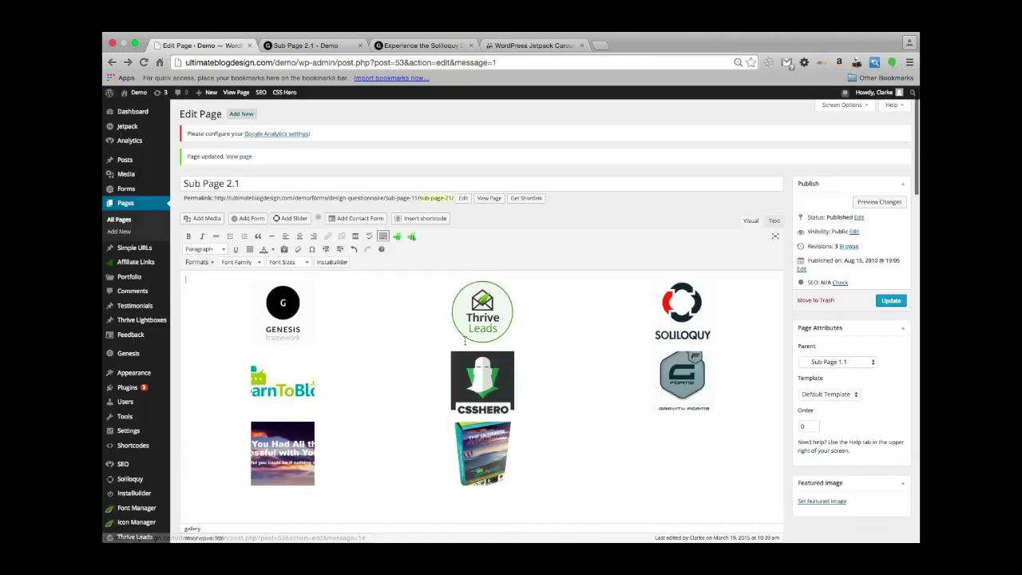
scroll(544, 329, down, 3)
scroll(544, 328, up, 2)
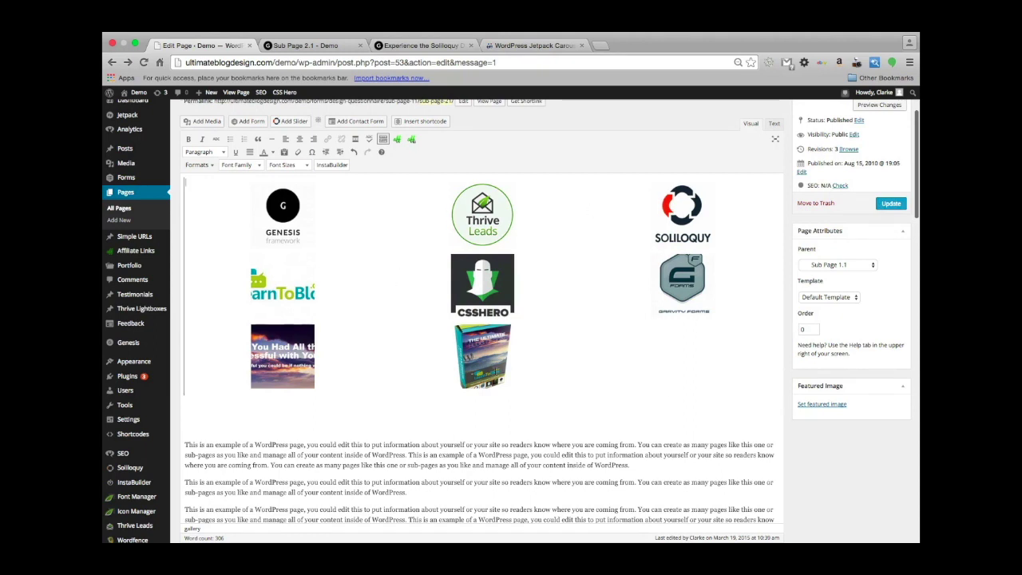
scroll(276, 264, up, 3)
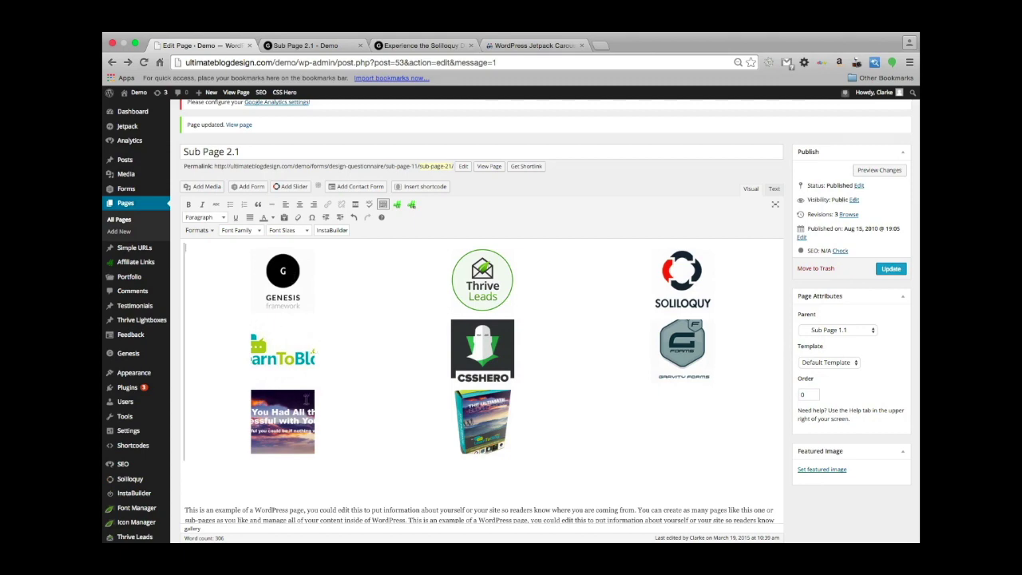
scroll(544, 348, down, 3)
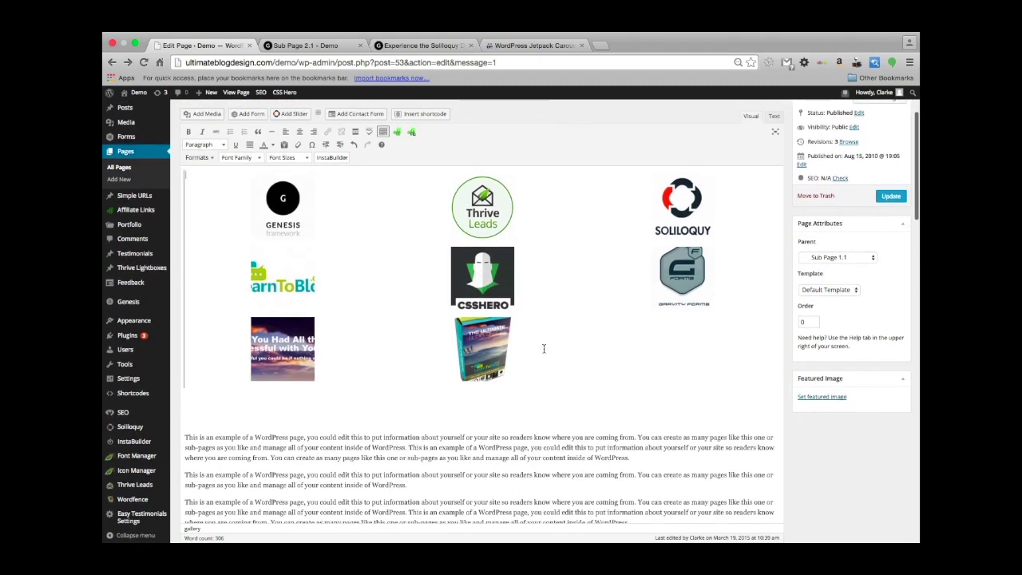
scroll(543, 348, up, 3)
click(890, 267)
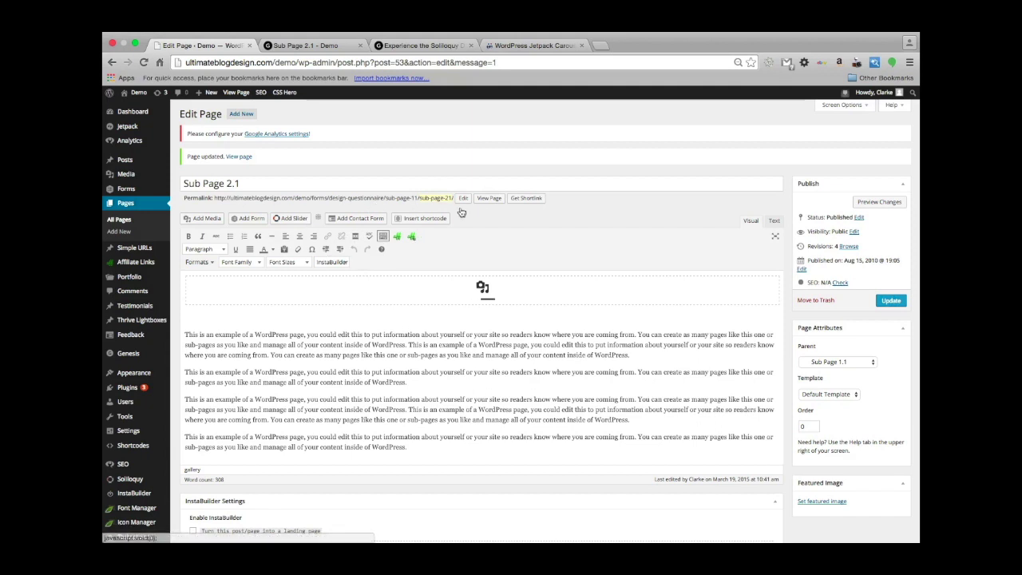
click(489, 199)
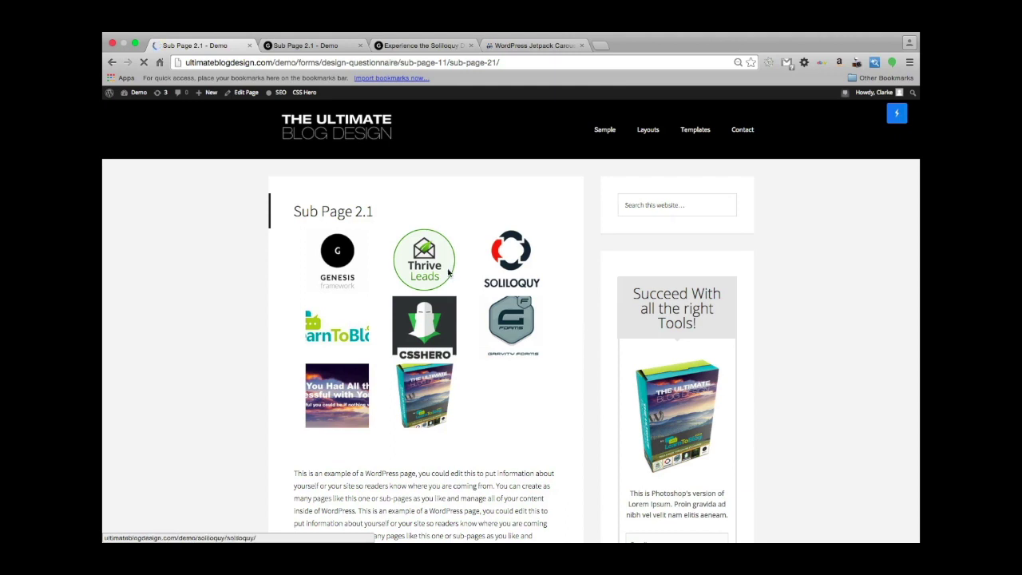
Check the Genesis logo's link, then return to 'Jetpack Settings – Demo' through the Back history.
scroll(227, 368, down, 3)
scroll(226, 367, up, 2)
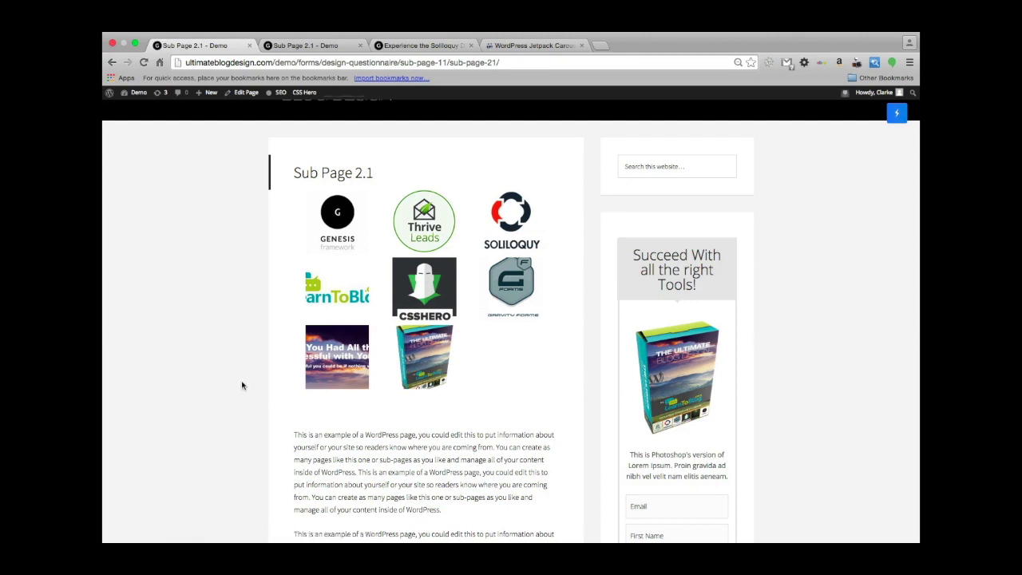
scroll(227, 373, down, 1)
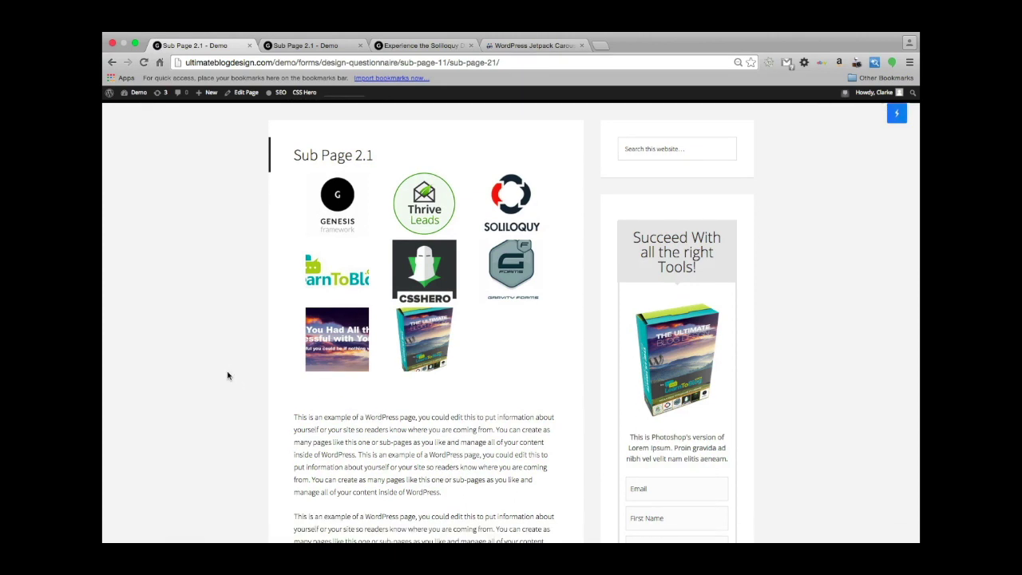
click(340, 198)
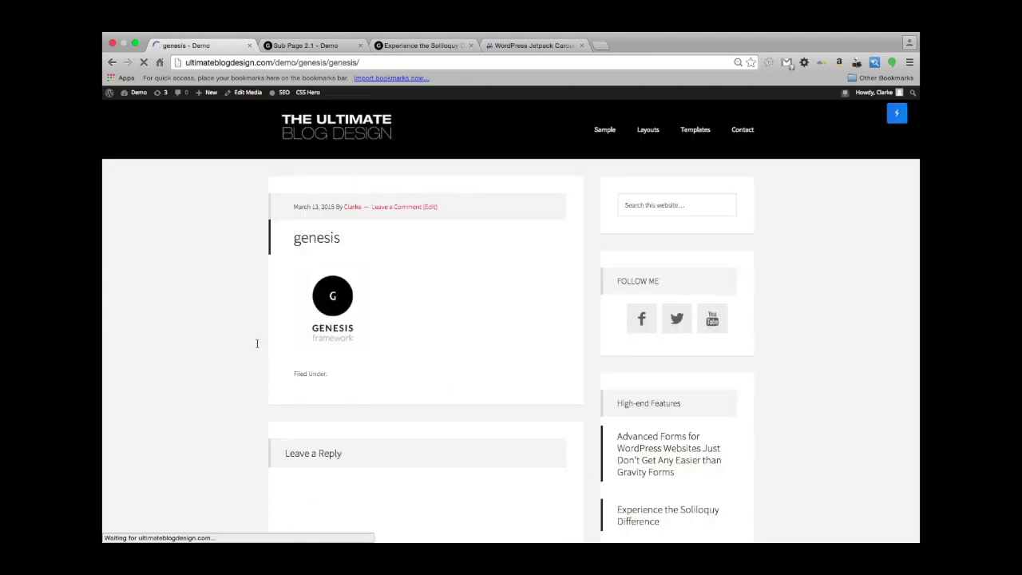
scroll(223, 331, left, 5)
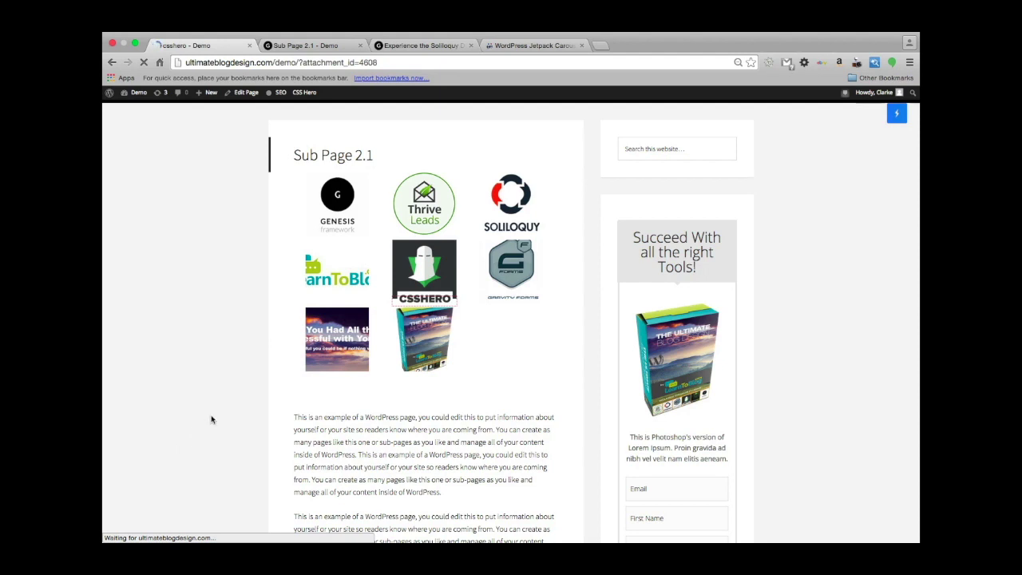
scroll(196, 344, left, 5)
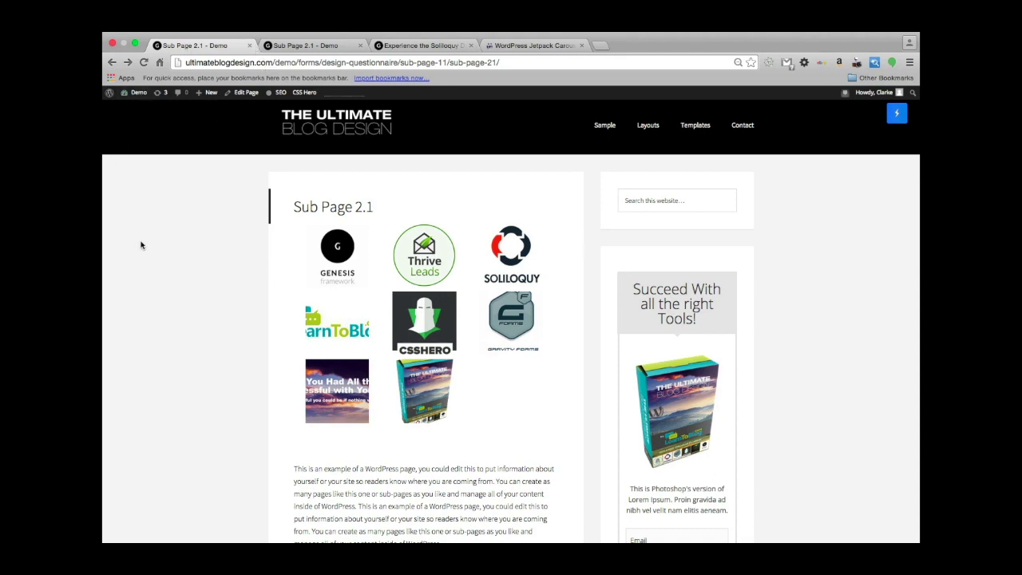
right_click(112, 64)
click(140, 131)
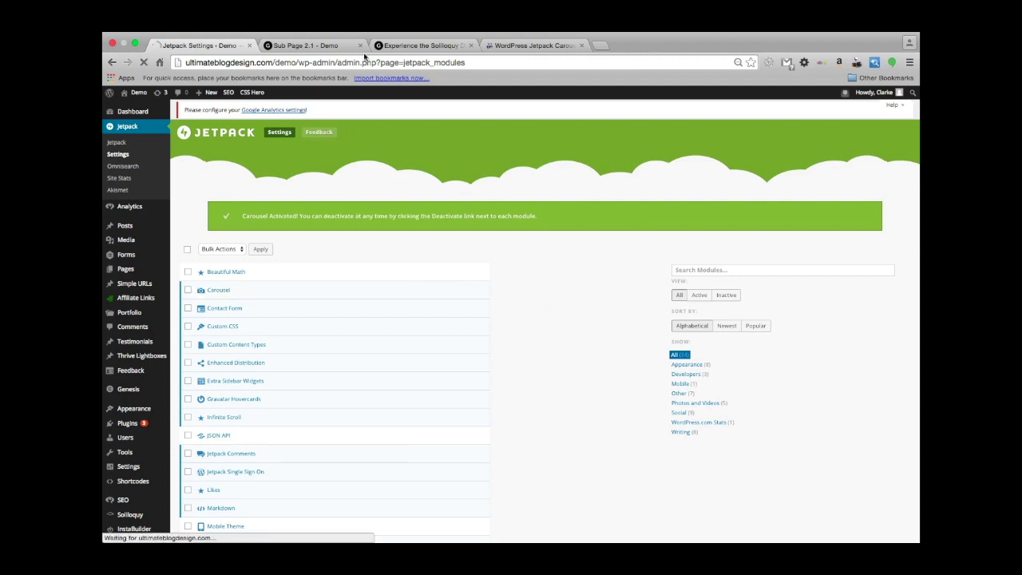
Reload Sub Page 2.1 and open its Genesis gallery image in the Jetpack carousel.
click(315, 46)
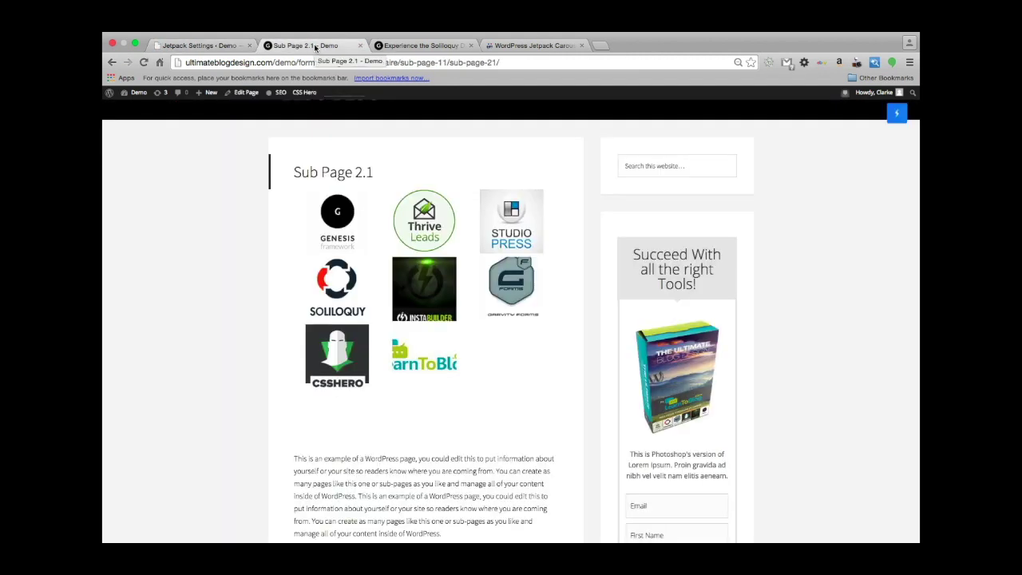
key(super+r)
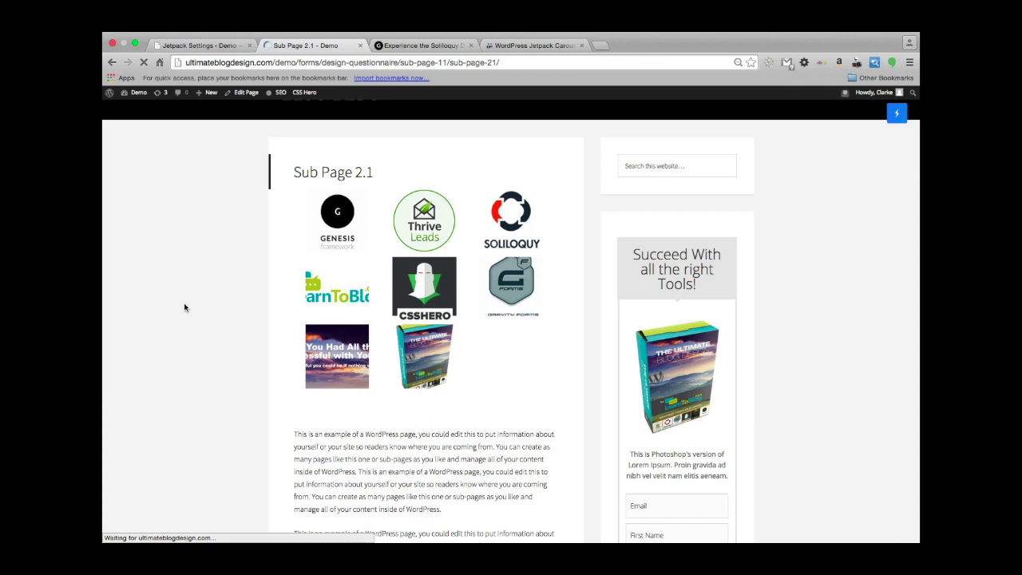
click(340, 228)
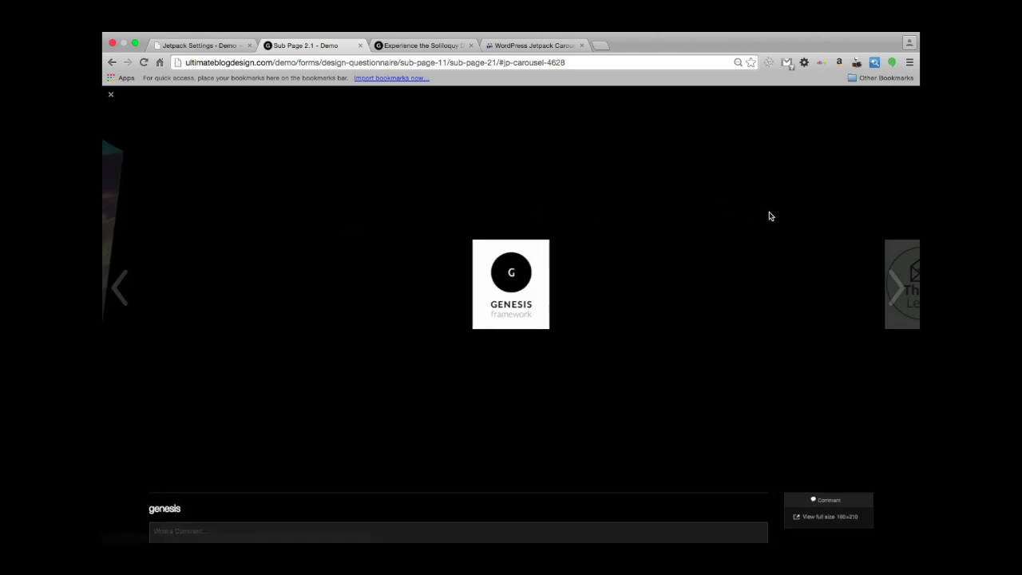
Advance through the carousel images past the sunset banner and product box, wrapping to Genesis.
click(895, 291)
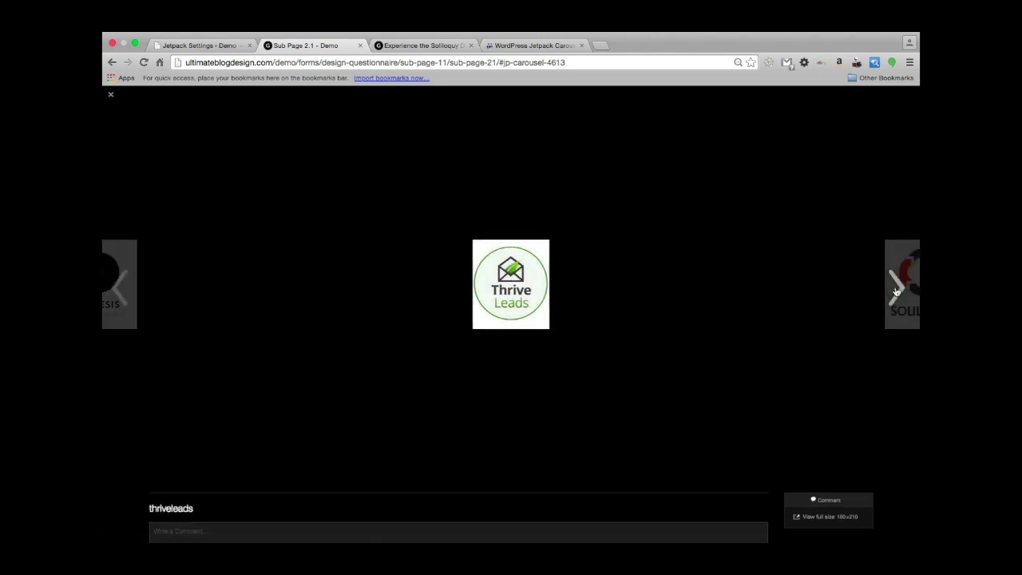
click(896, 291)
click(896, 291)
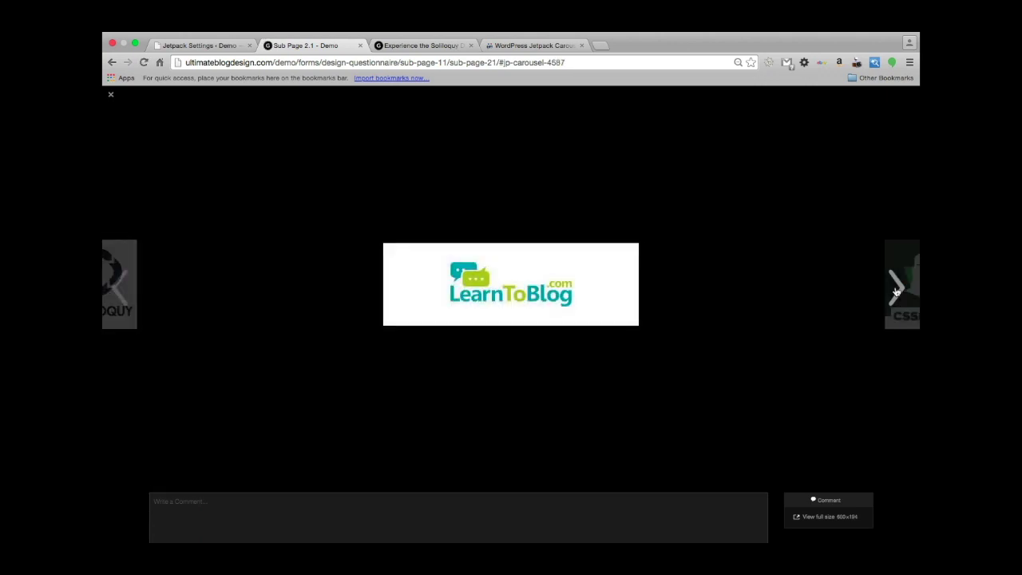
click(896, 291)
click(895, 291)
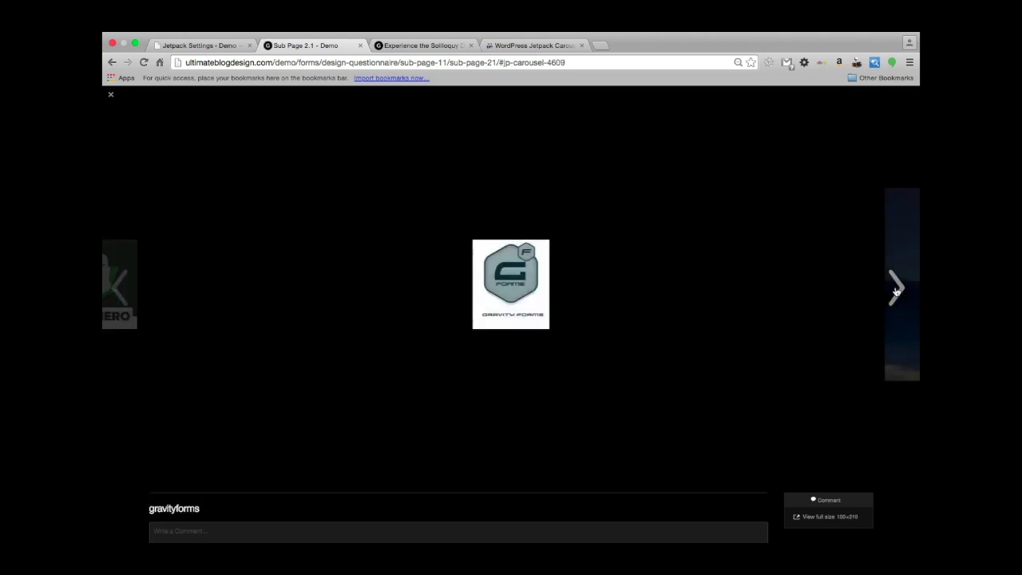
click(896, 290)
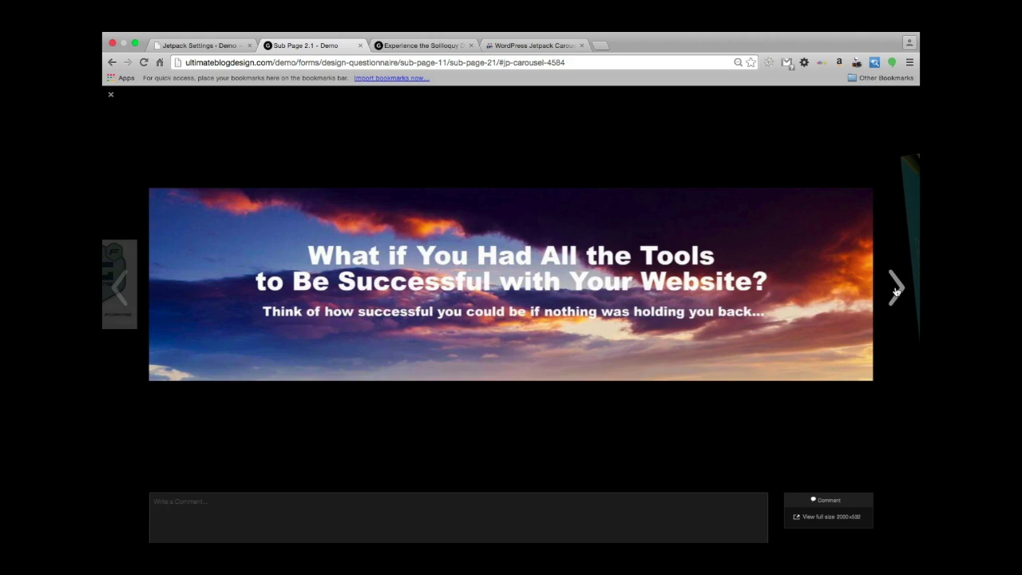
click(896, 292)
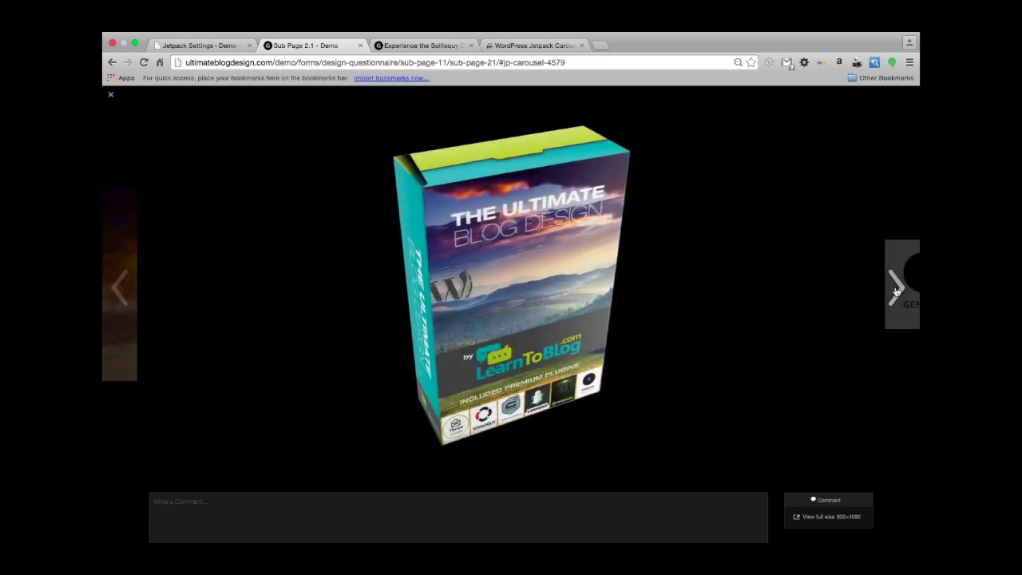
click(899, 294)
Step back and forth through the images with the arrow keys, then close the carousel.
click(532, 529)
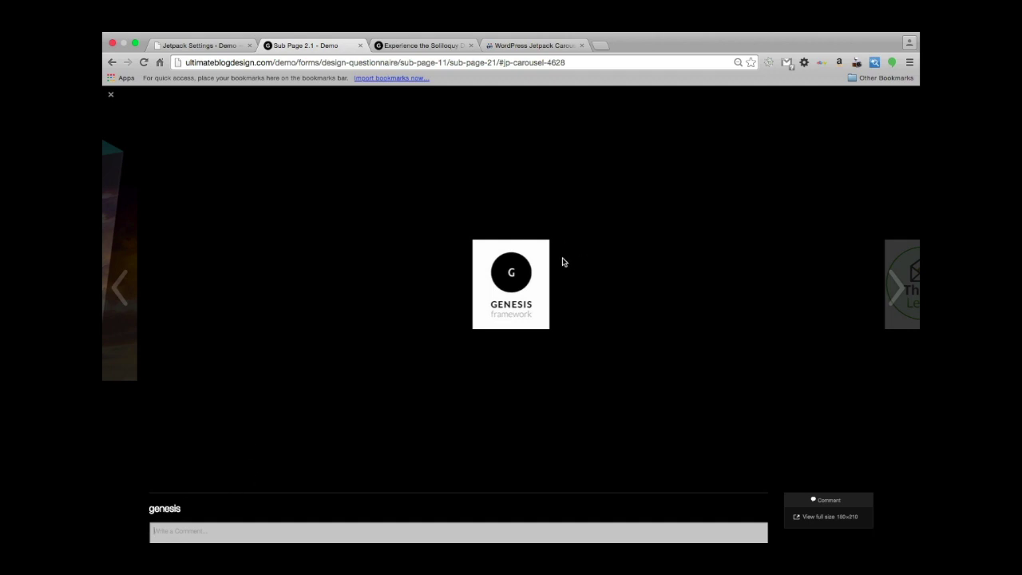
key(Right)
key(Right)
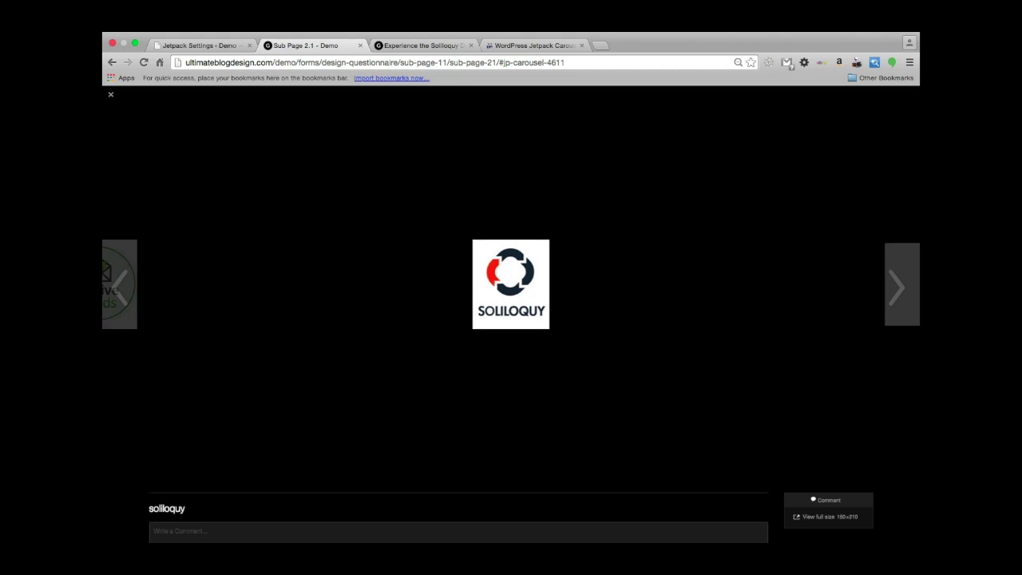
key(Left)
key(Right)
key(Right)
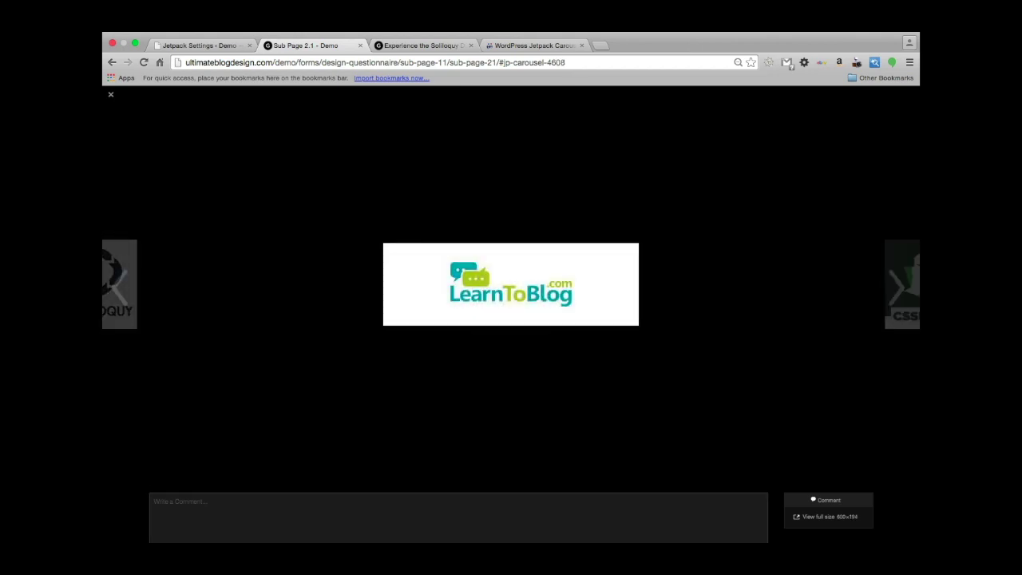
key(Right)
key(Left)
key(Left)
key(Left)
key(Left)
key(Left)
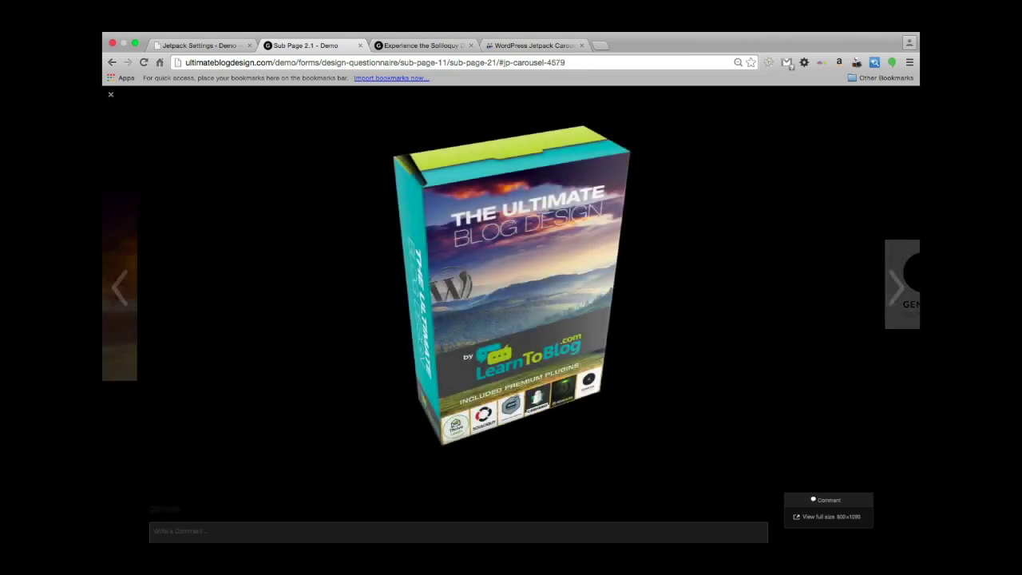
key(Right)
key(Right)
key(Right)
key(Right)
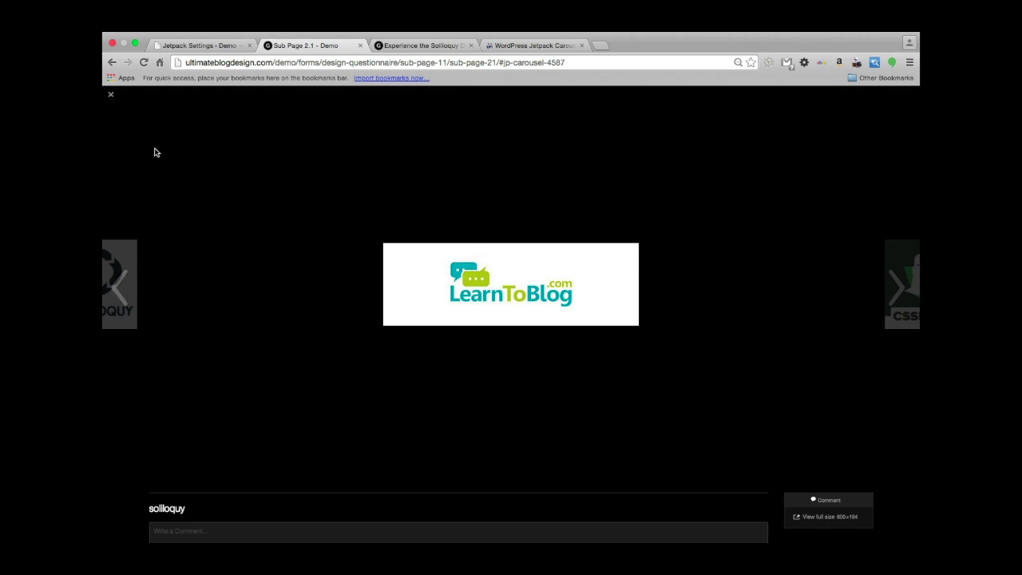
click(112, 97)
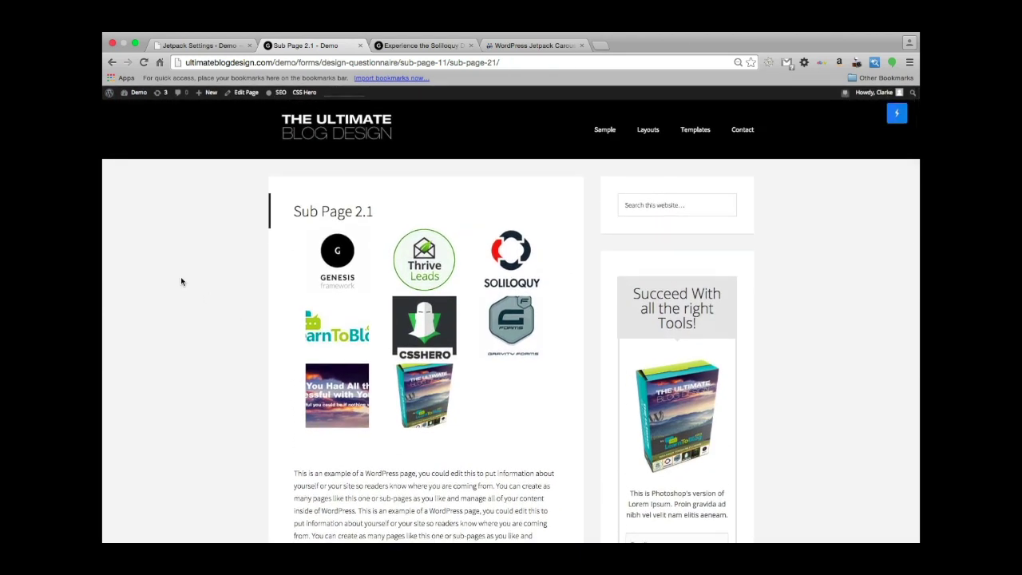
From the Jetpack Settings tab, go to All Posts and open 'Sample Post With Image Aligned Left'.
click(194, 50)
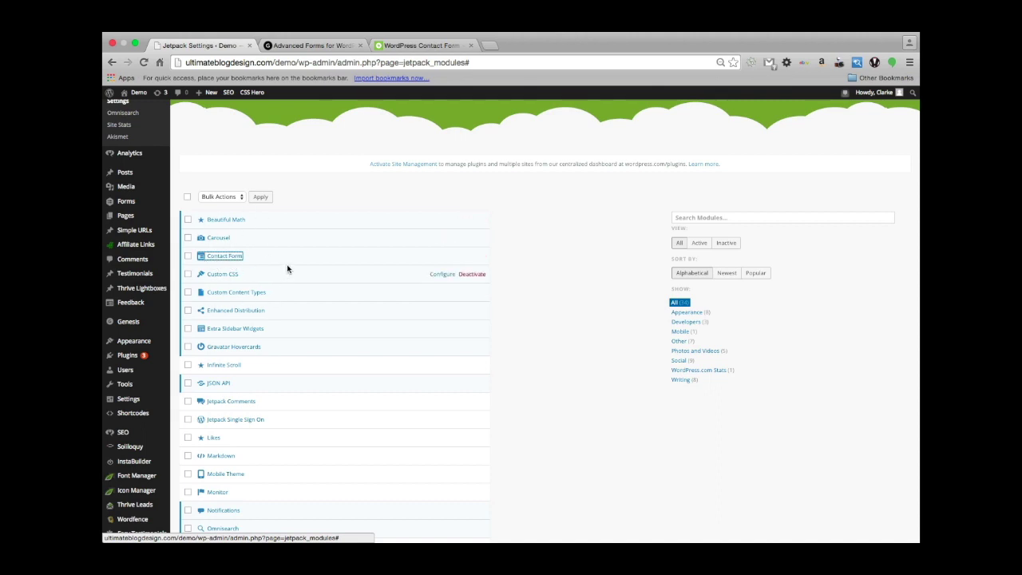
click(125, 173)
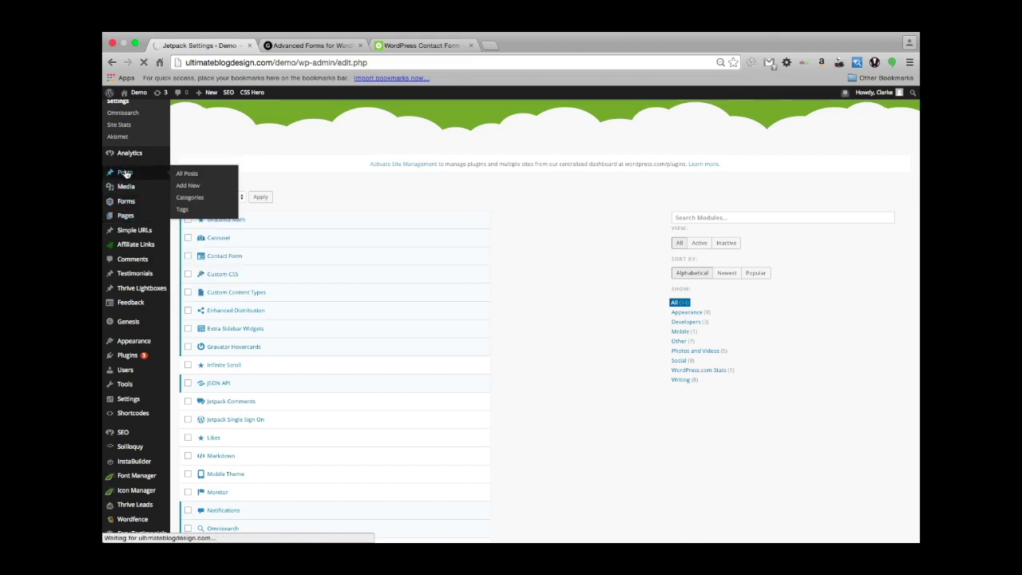
scroll(273, 274, down, 5)
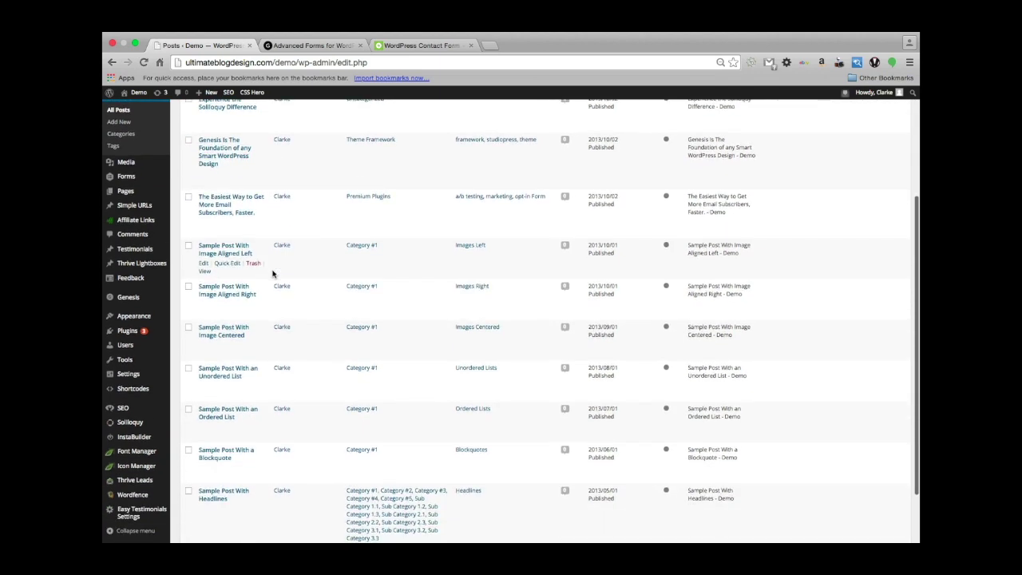
click(214, 250)
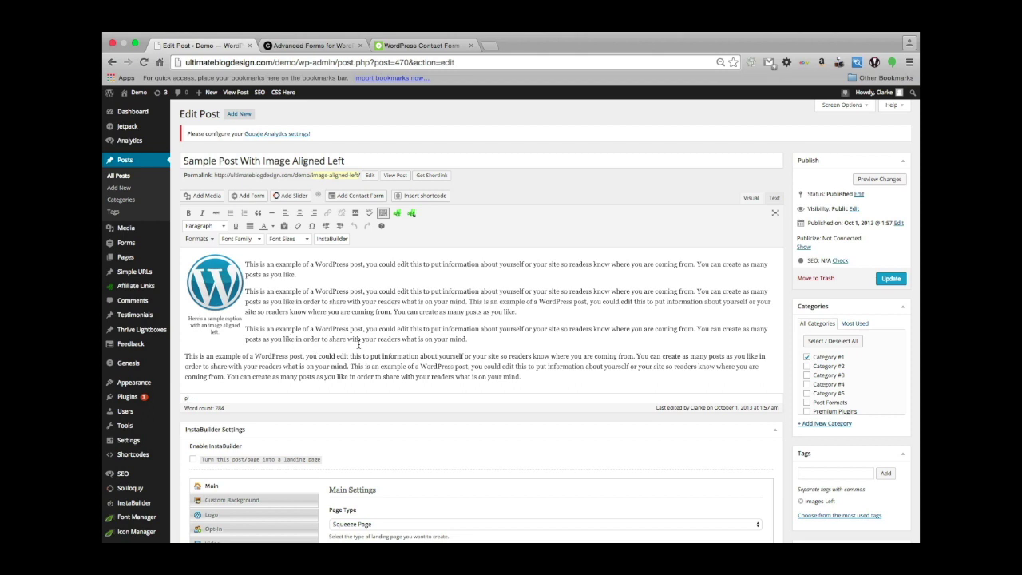
Add a blank paragraph after the sample post's last paragraph and launch the Add Contact Form builder.
click(527, 379)
key(Return)
key(Return)
key(Return)
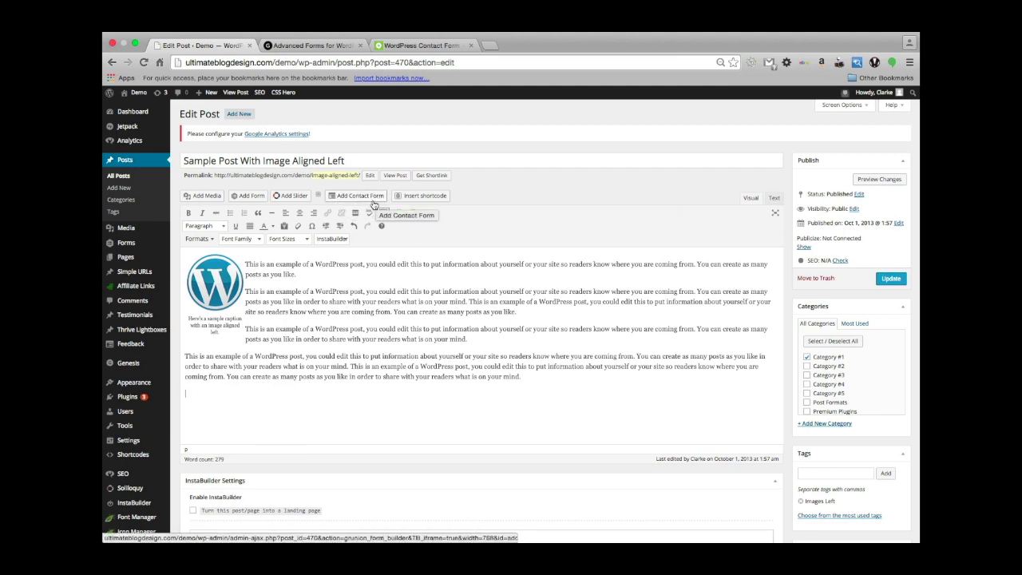
click(352, 200)
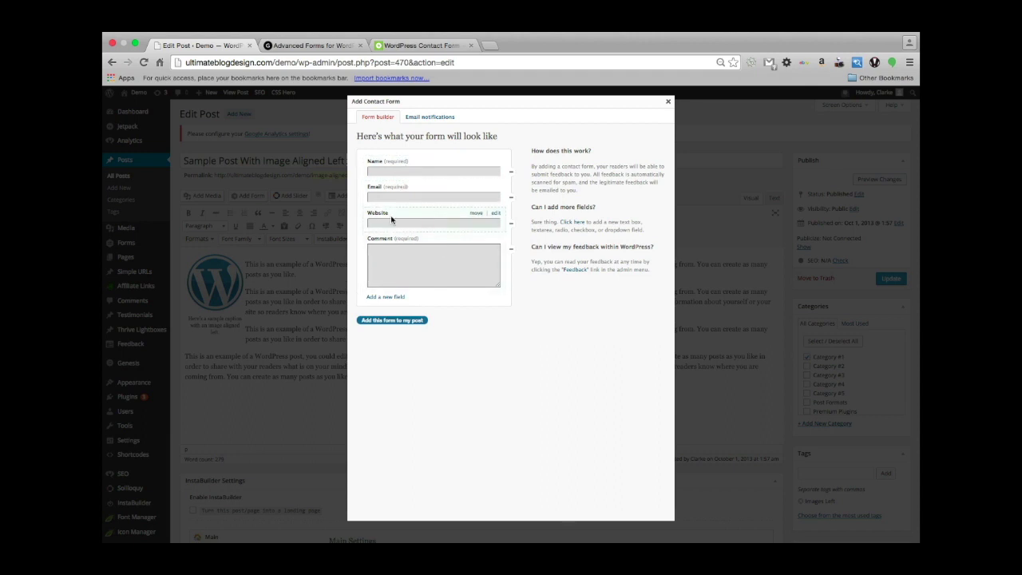
Leave the Website field unchanged and switch to the form's Email notifications settings.
click(497, 214)
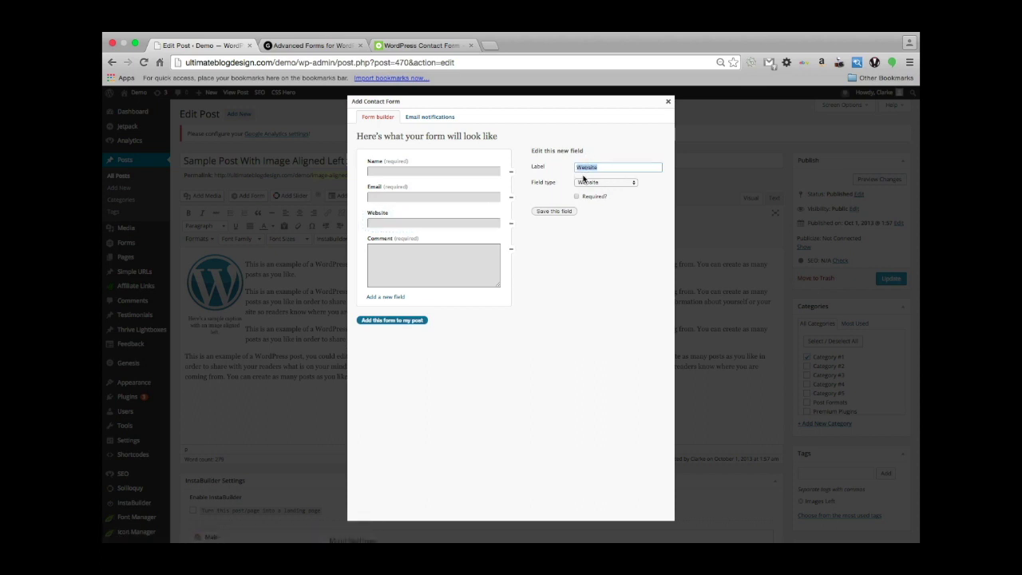
click(547, 359)
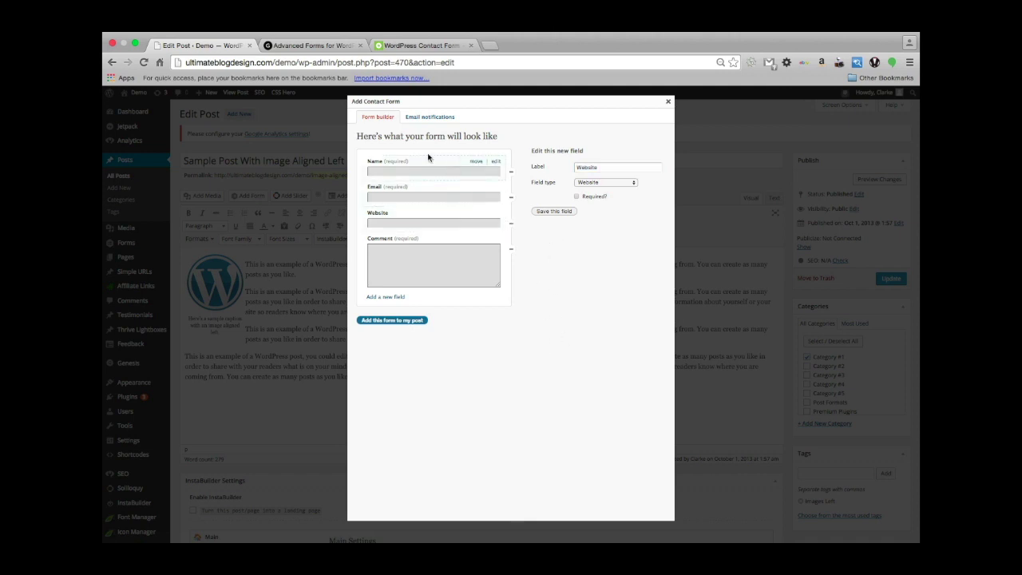
click(417, 118)
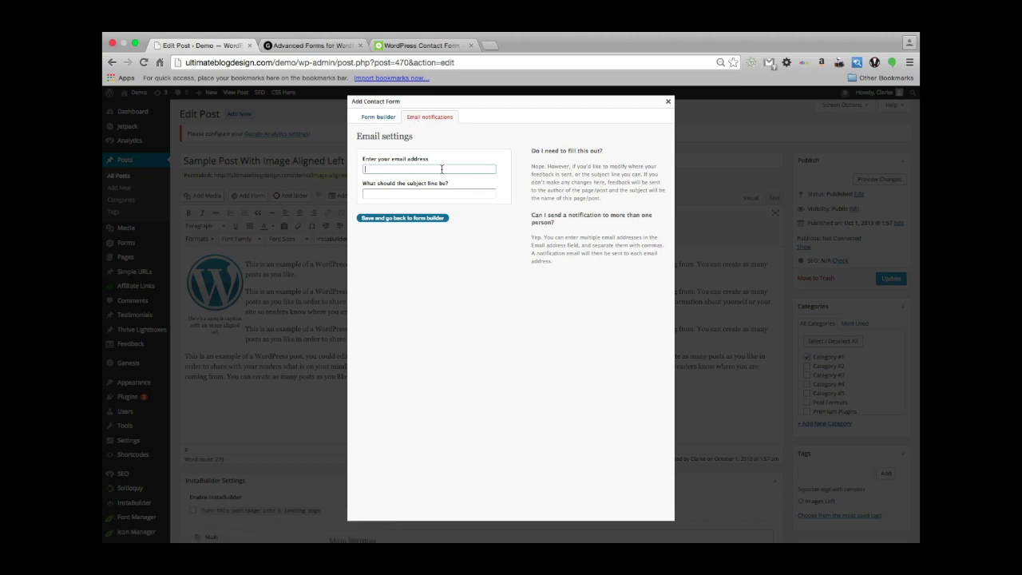
Enter the site owner's e-mail address and the subject 'People interested in product A'.
click(395, 190)
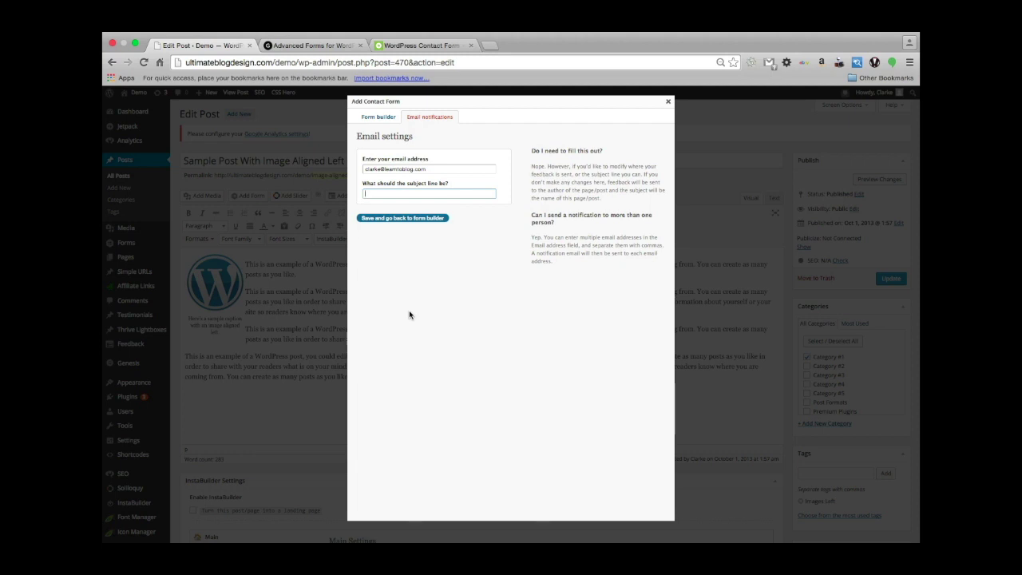
text(Neople intere)
key(BackSpace)
key(BackSpace)
key(BackSpace)
Save the notification settings and insert the Name, Email, Website and Comment form into the post.
click(385, 220)
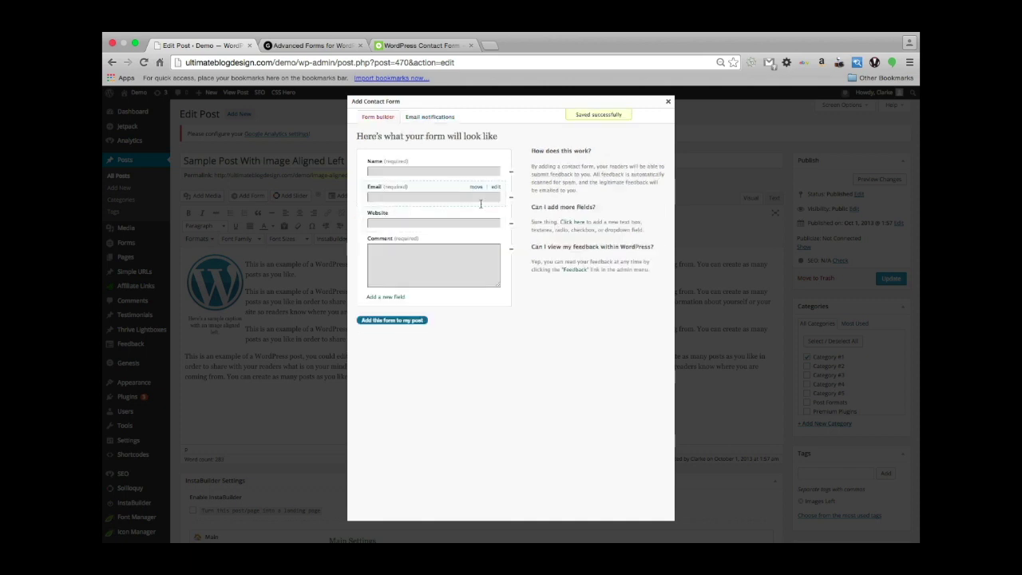
click(387, 321)
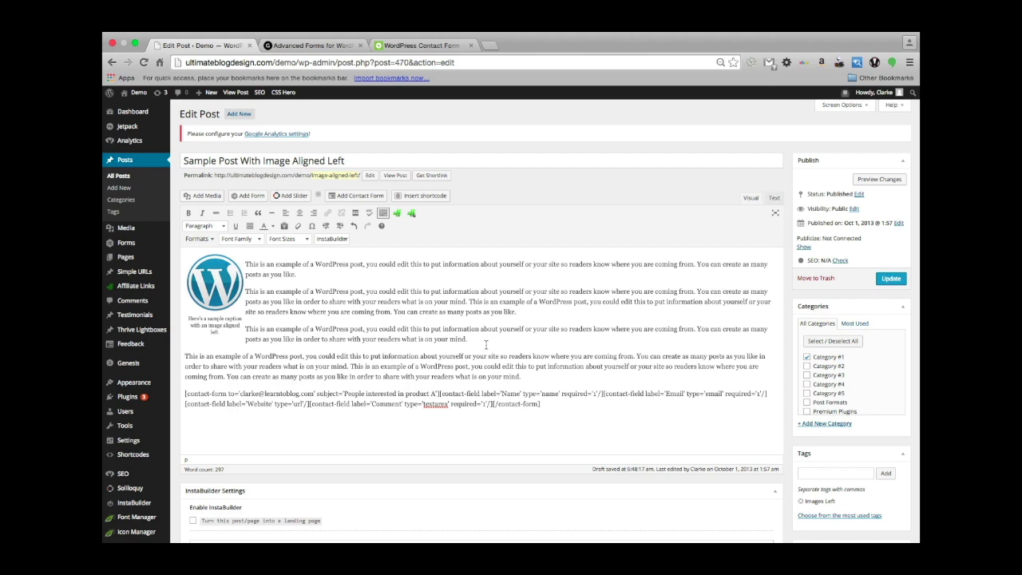
scroll(355, 346, down, 1)
Update the post and scroll the live page to check the contact form below the text.
click(892, 276)
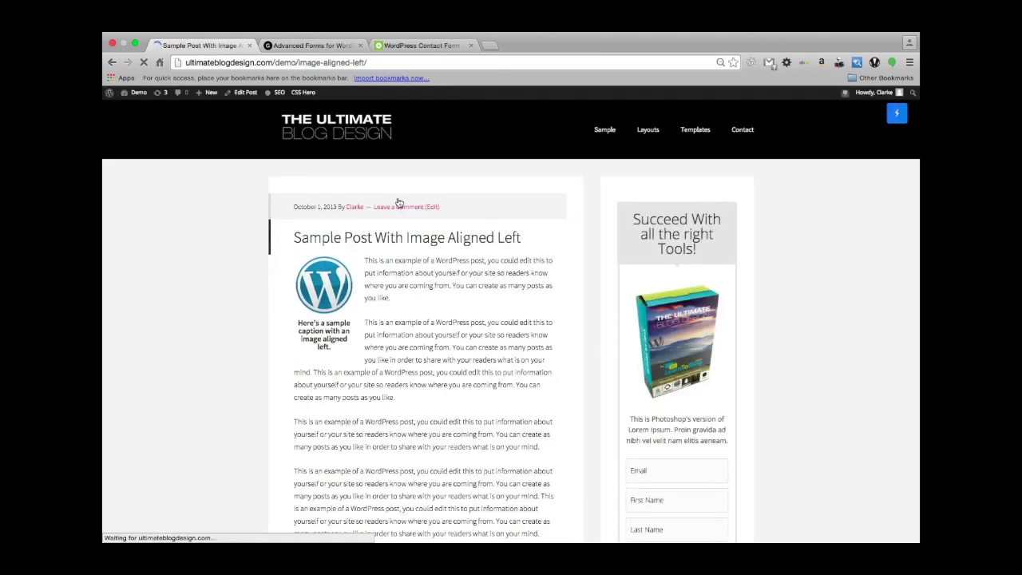
scroll(517, 311, down, 3)
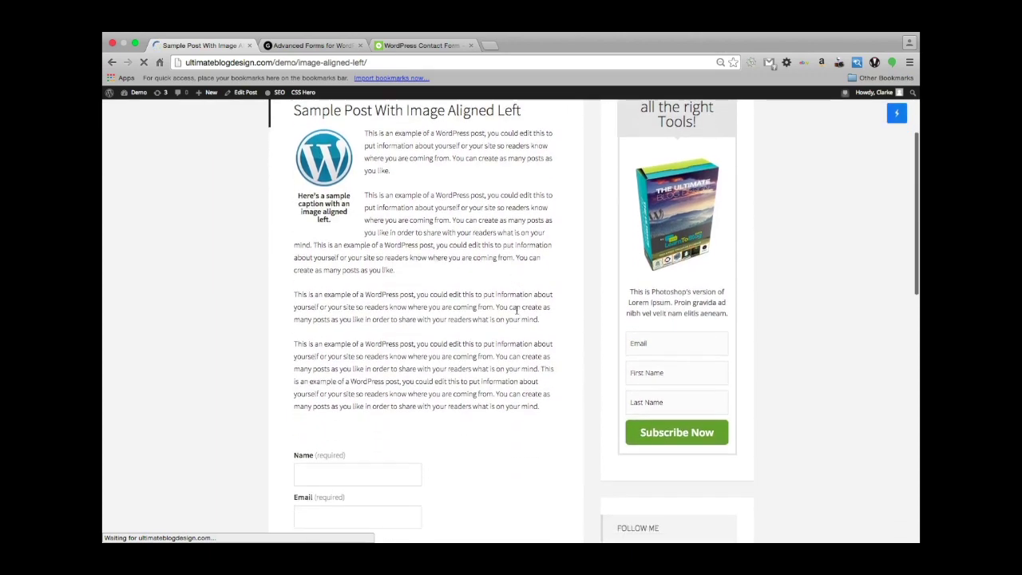
scroll(517, 311, down, 5)
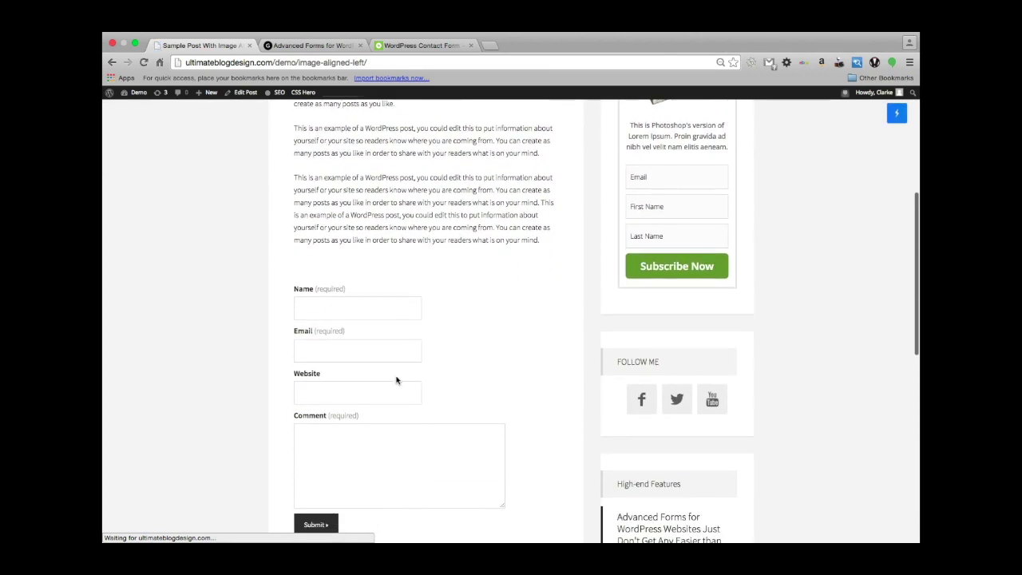
scroll(396, 381, down, 3)
scroll(516, 267, up, 1)
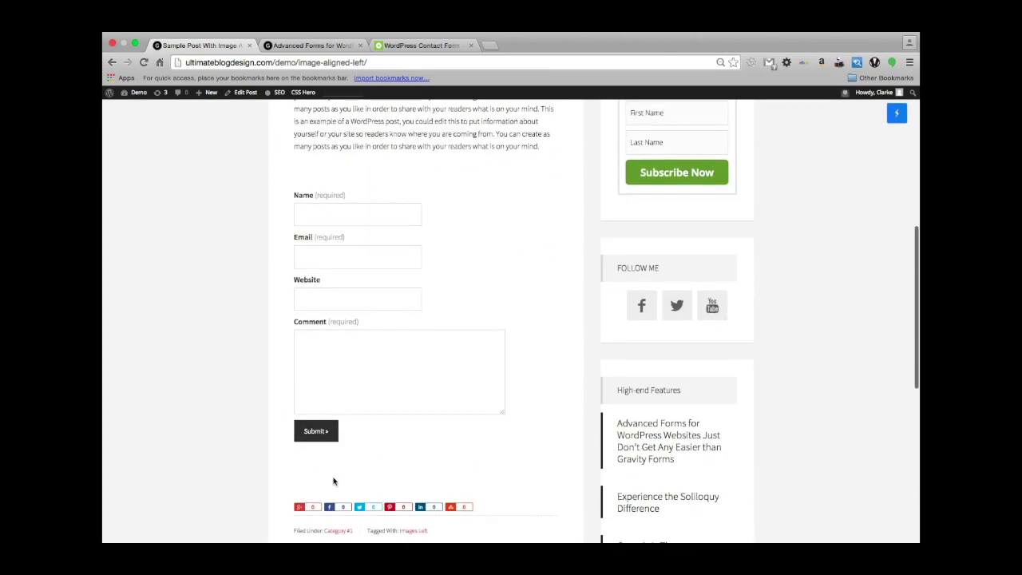
scroll(333, 248, up, 3)
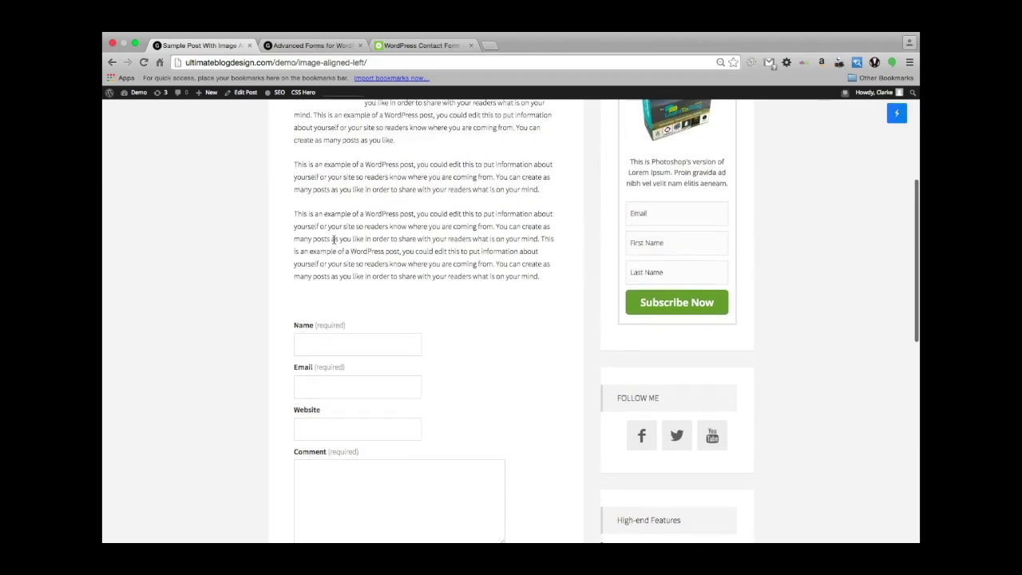
scroll(334, 240, down, 4)
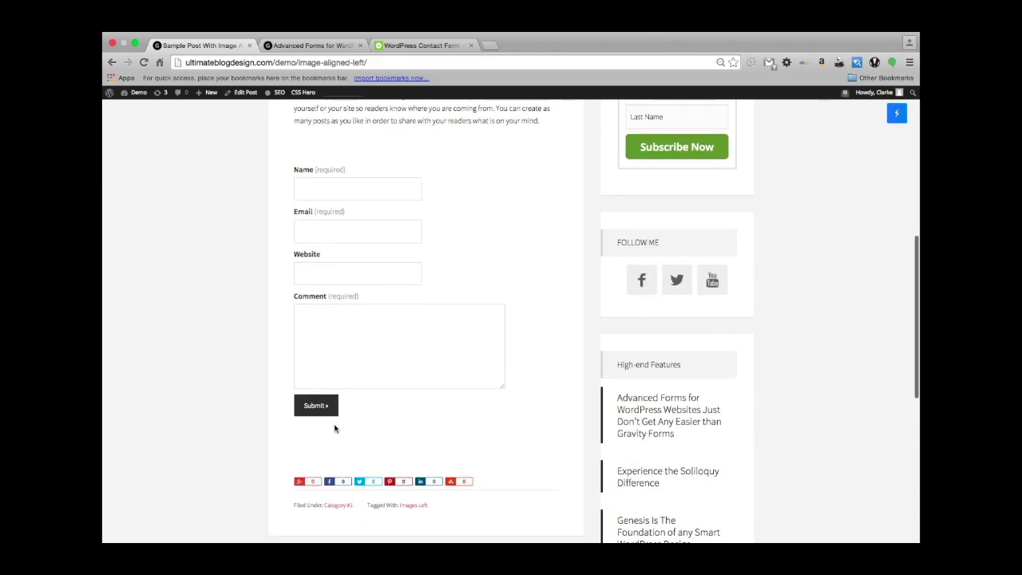
scroll(427, 304, up, 3)
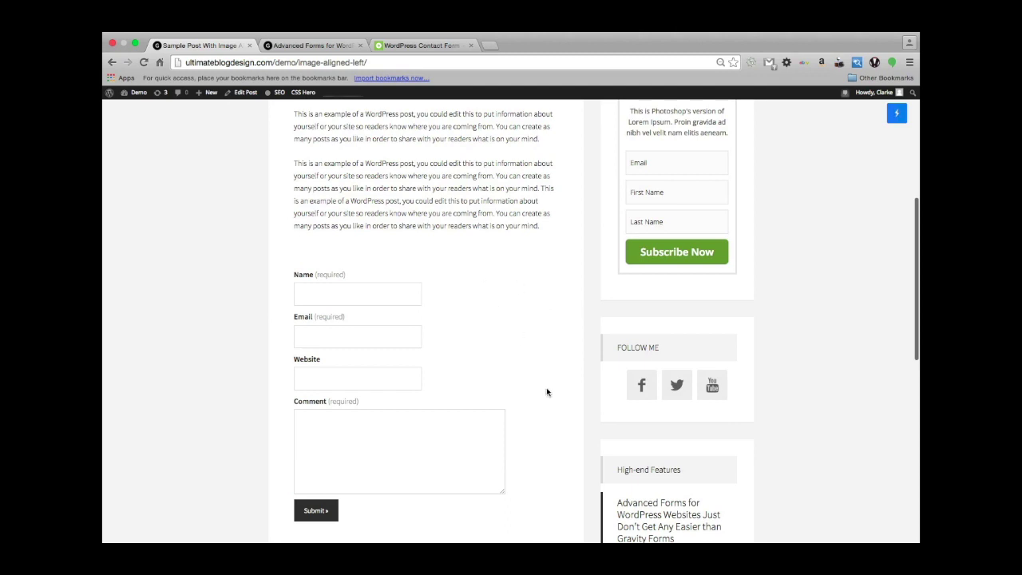
scroll(461, 344, down, 2)
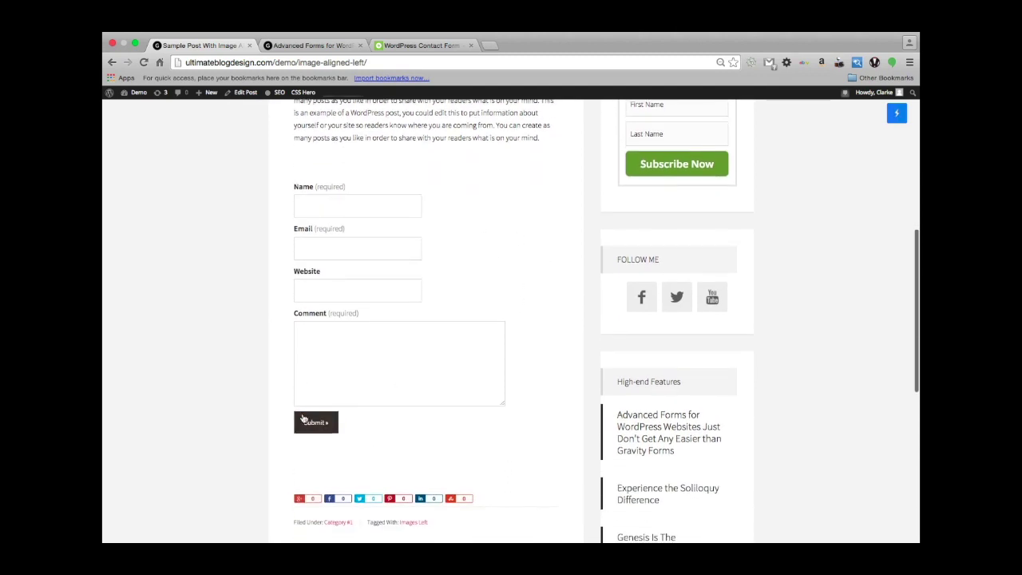
scroll(420, 431, down, 3)
scroll(420, 432, up, 5)
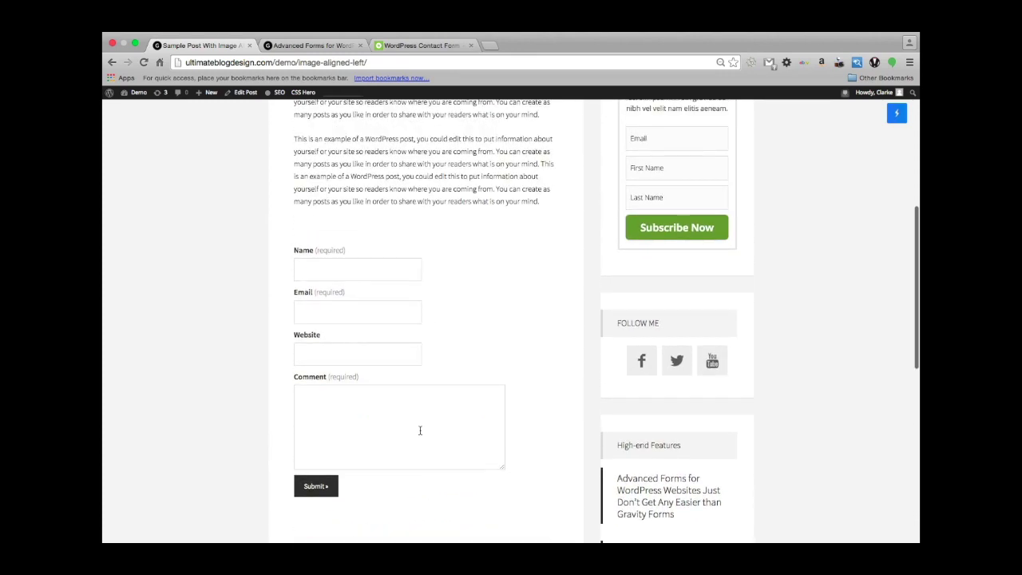
scroll(323, 357, up, 2)
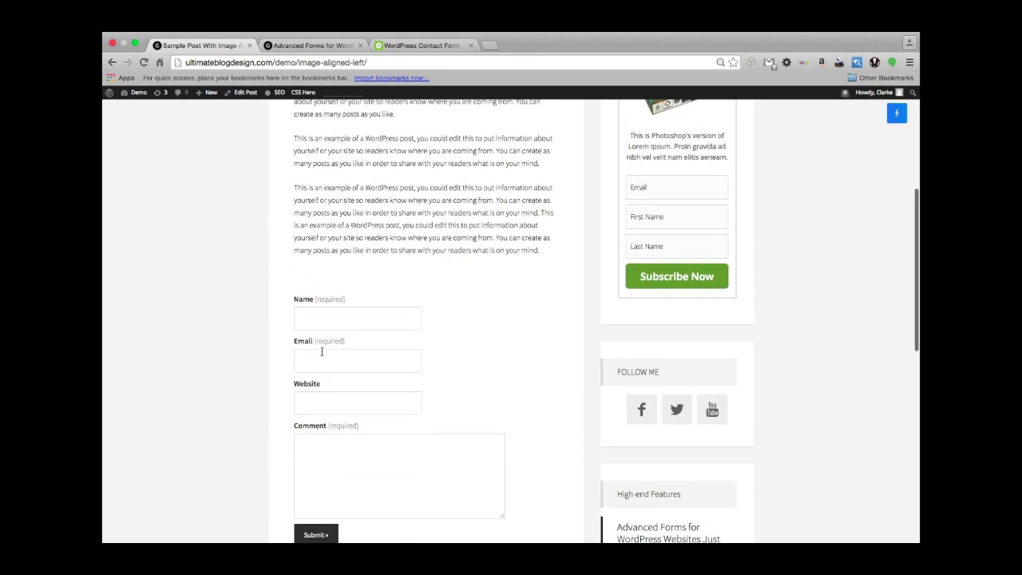
scroll(324, 320, down, 2)
scroll(324, 319, up, 4)
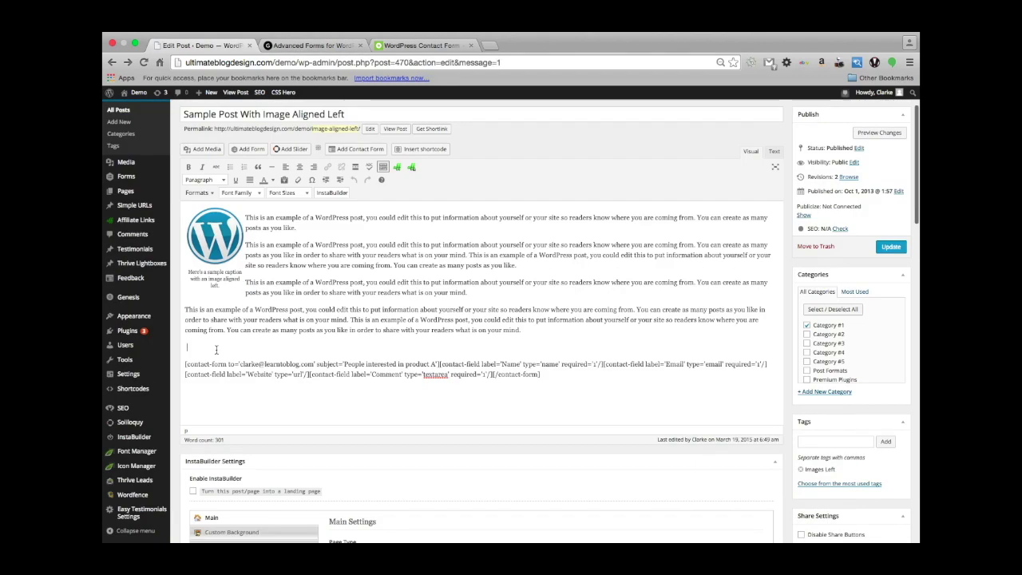
Add the heading 'If you are interested in this product...' with the coupon-code line below, then update.
text(If you are interested in this product let me know and I will sen)
text(d you a coupon code)
click(292, 347)
text(...)
key(Return)
click(203, 180)
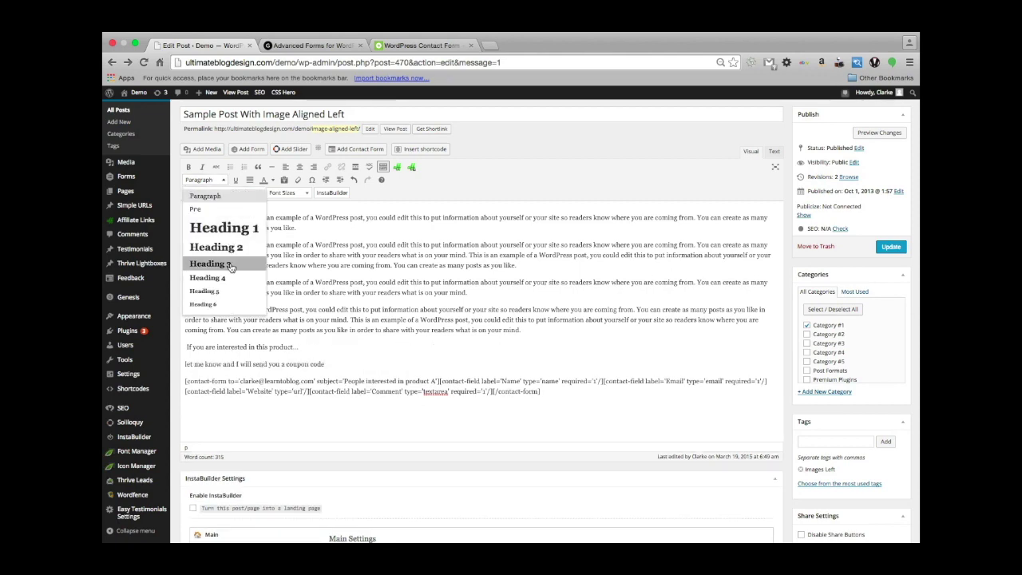
click(209, 267)
click(272, 166)
click(890, 246)
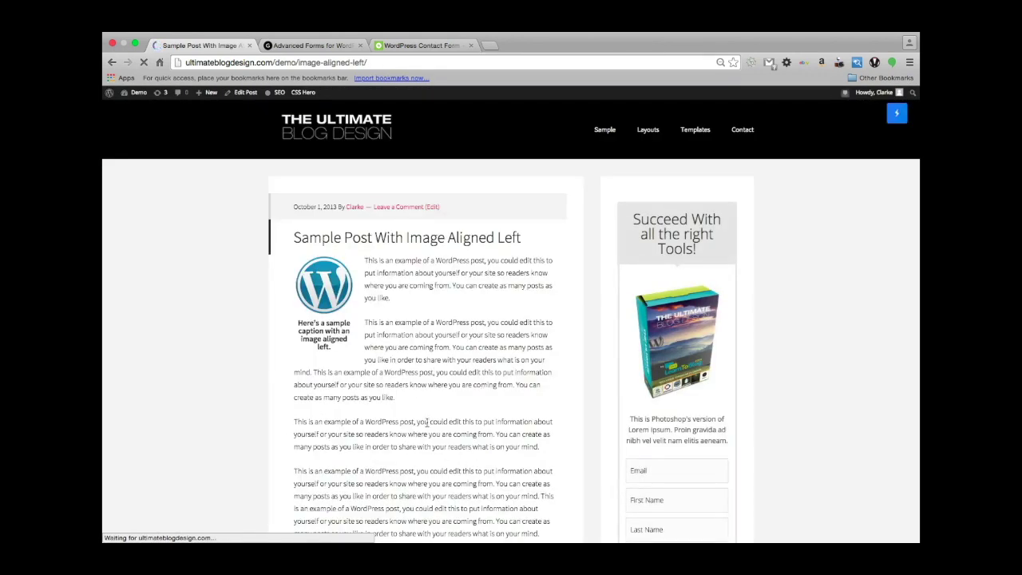
scroll(429, 426, down, 5)
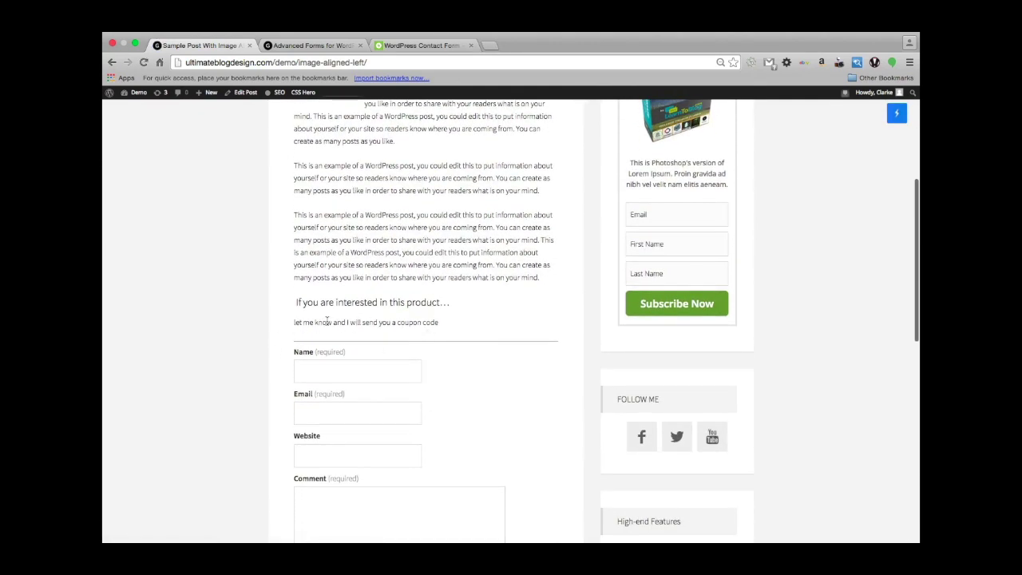
Scroll over the live post, then swipe back to the sample post's Edit Post screen.
scroll(301, 360, up, 1)
scroll(301, 361, down, 3)
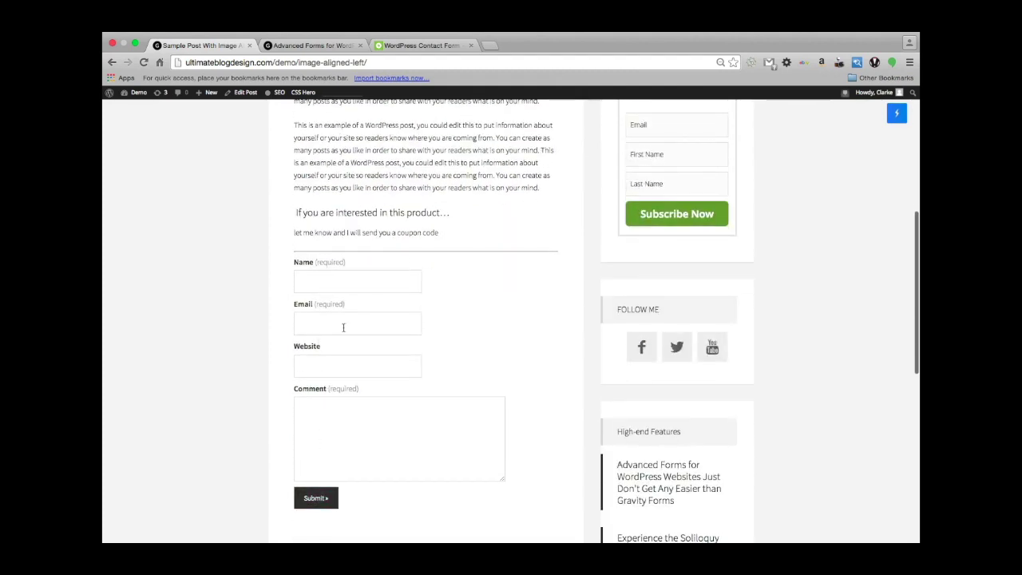
scroll(389, 331, up, 3)
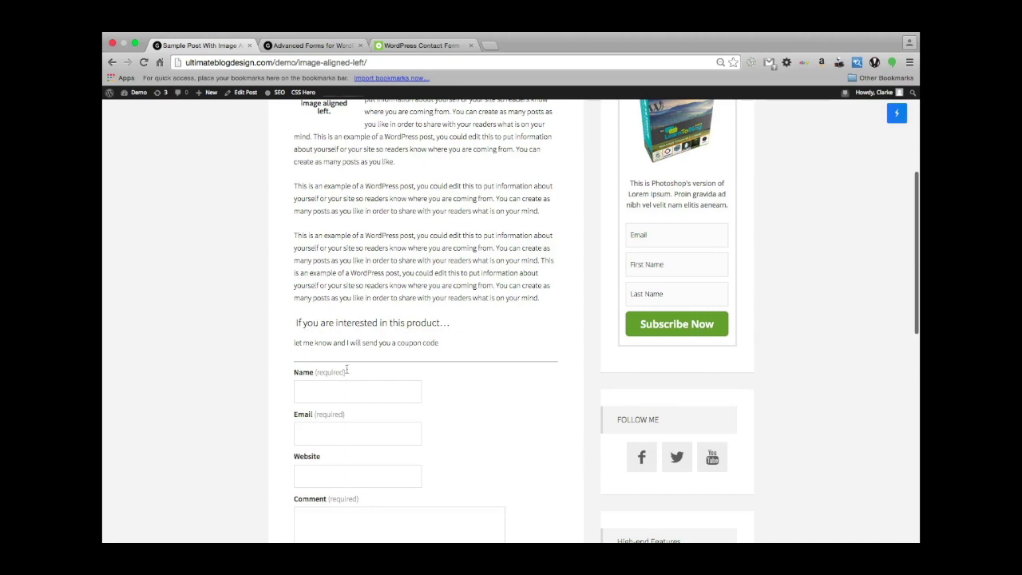
scroll(342, 359, down, 2)
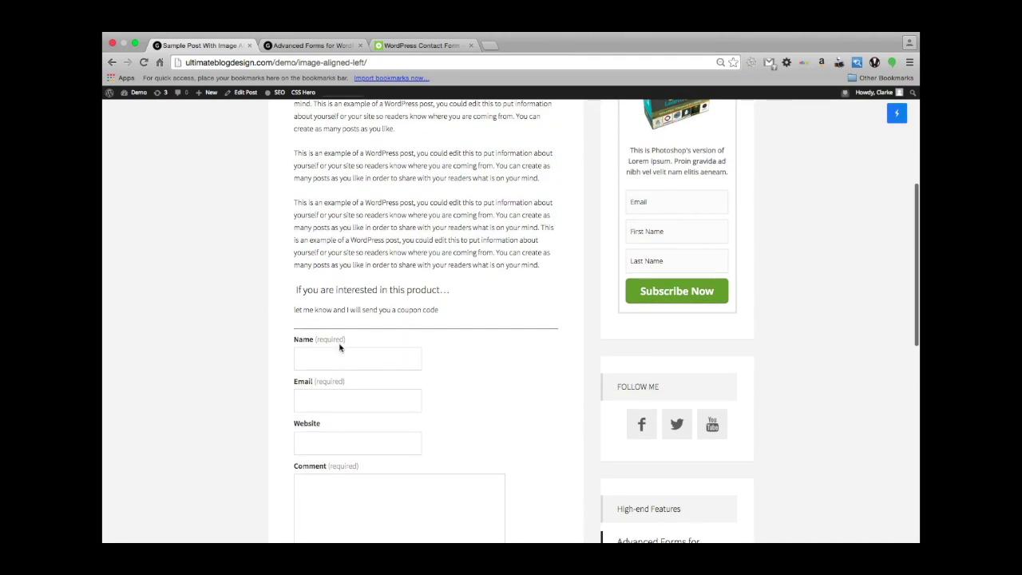
scroll(317, 399, down, 4)
scroll(316, 405, up, 5)
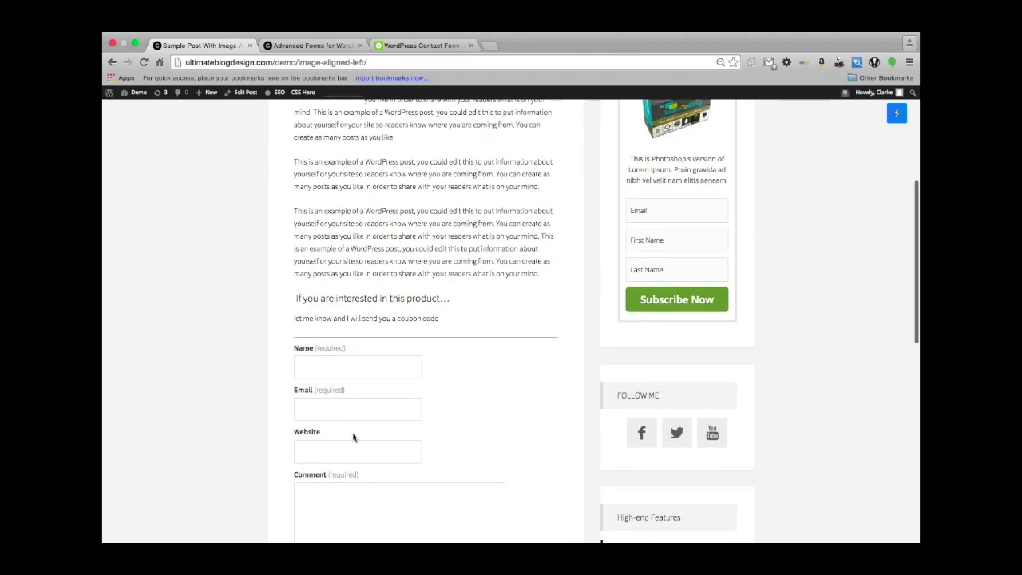
scroll(354, 436, down, 5)
scroll(354, 429, up, 10)
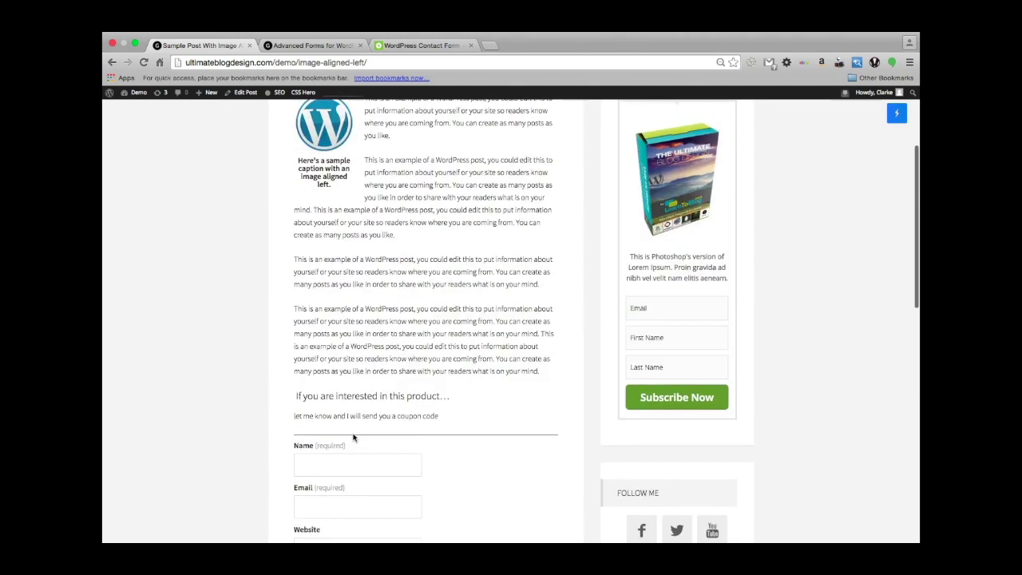
scroll(353, 434, down, 1)
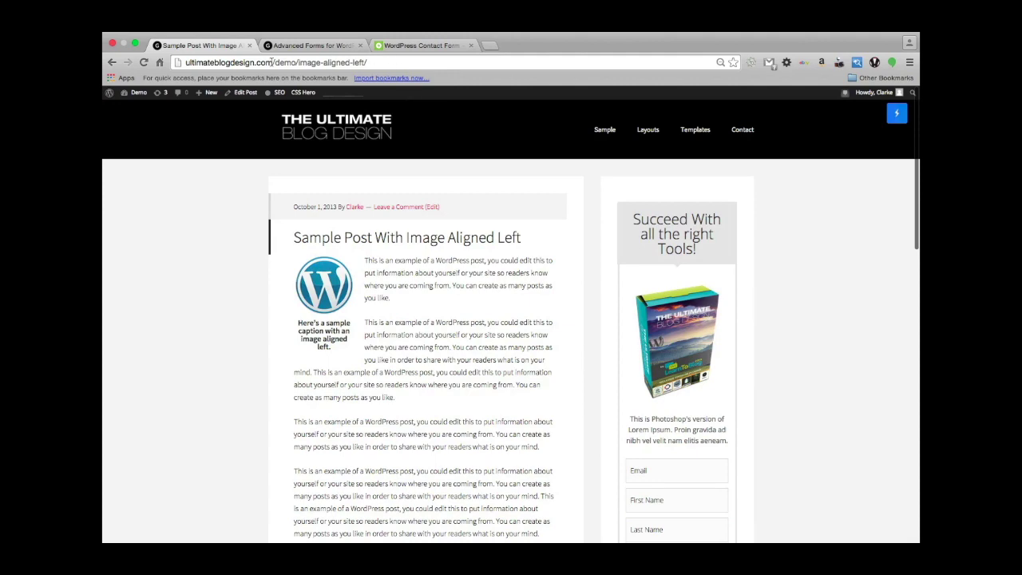
scroll(194, 261, left, 5)
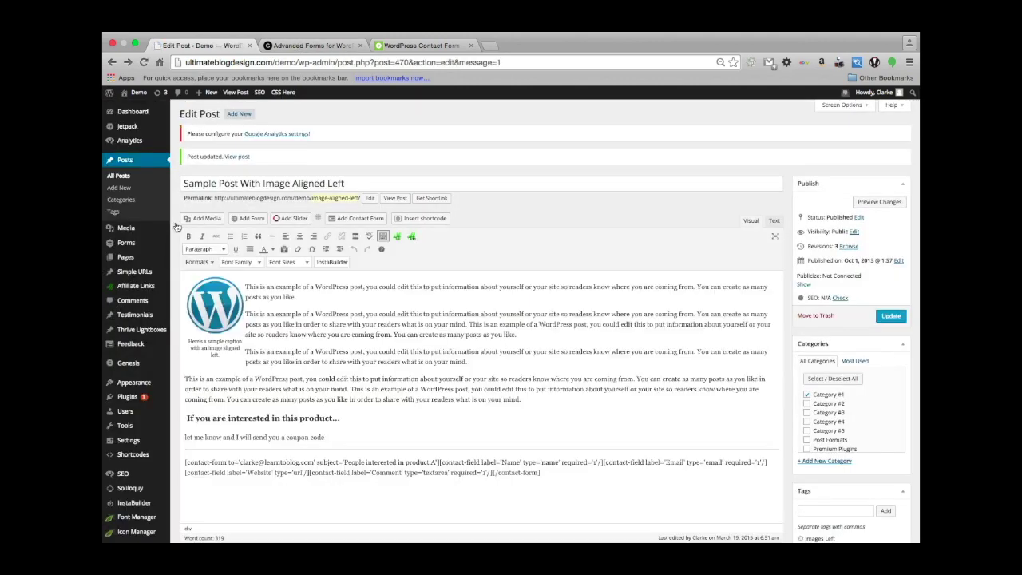
Go to Jetpack Settings in the admin sidebar to view the module list.
click(187, 140)
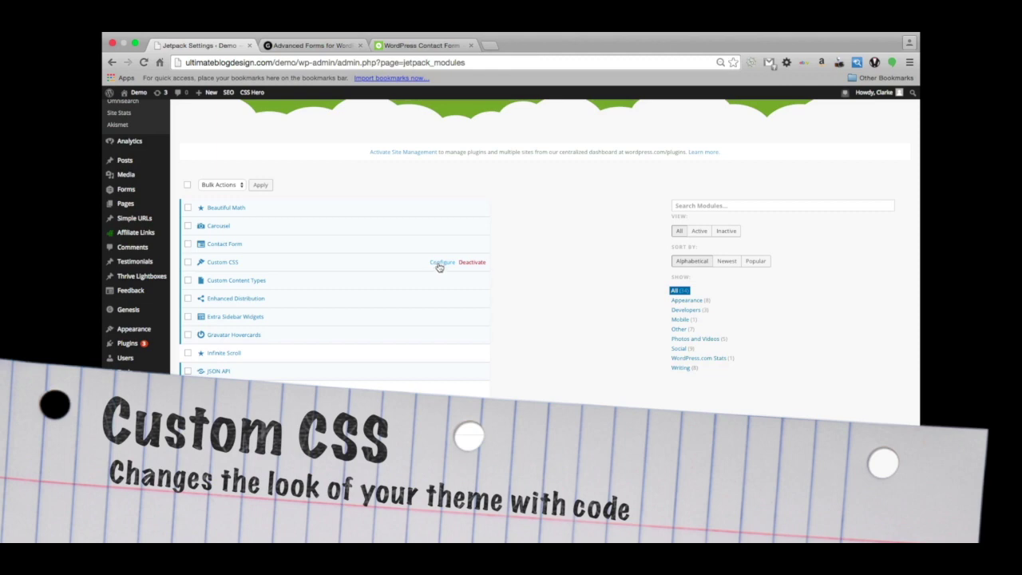
Open the Jetpack Custom CSS editor below the comment, then the theme's stylesheet editor.
click(438, 266)
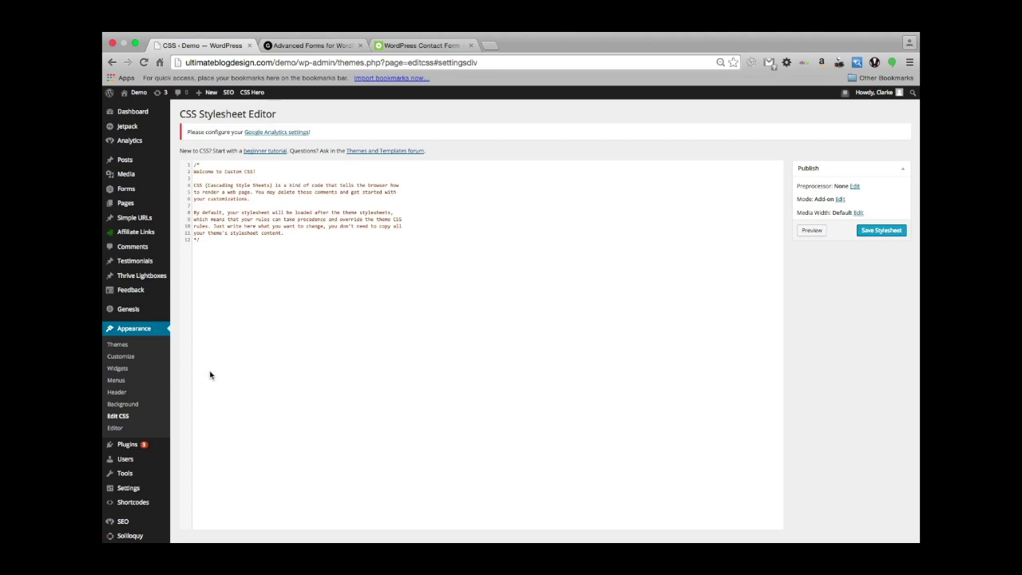
click(122, 418)
click(361, 254)
click(114, 429)
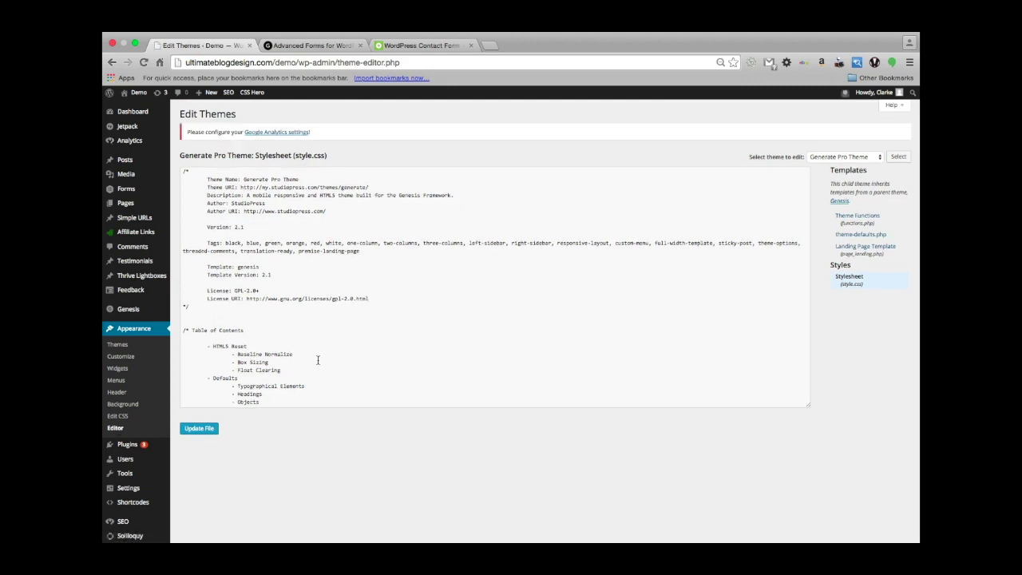
Scroll through the Generate Pro style.css to review the button and button:hover rules.
scroll(264, 321, down, 15)
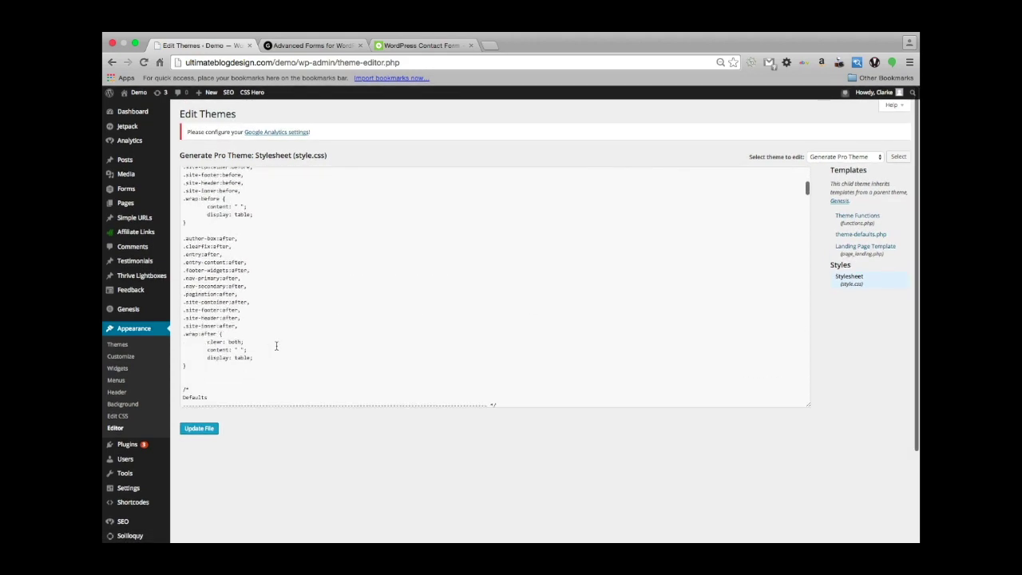
scroll(276, 346, down, 10)
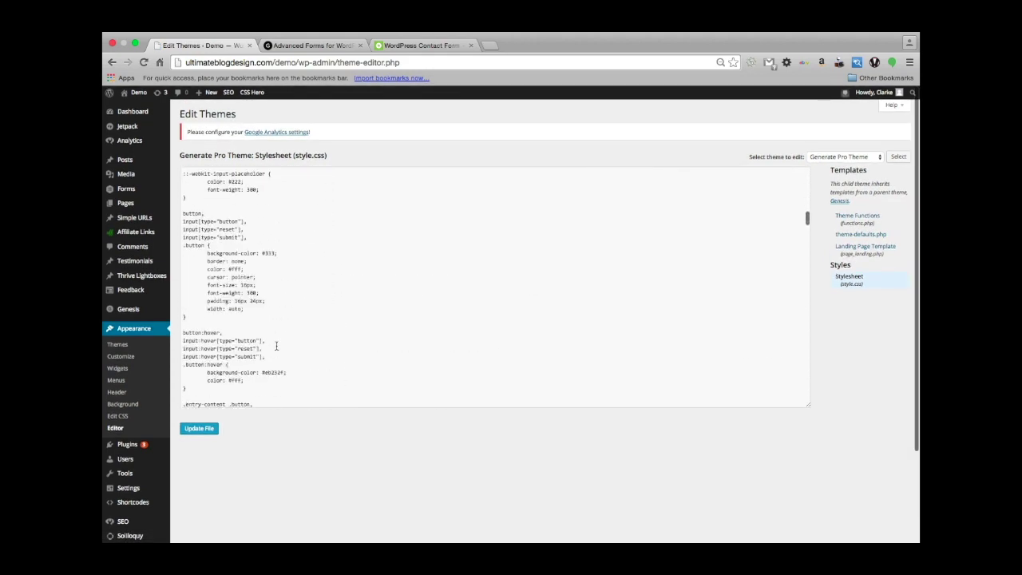
scroll(276, 346, up, 8)
scroll(277, 346, up, 10)
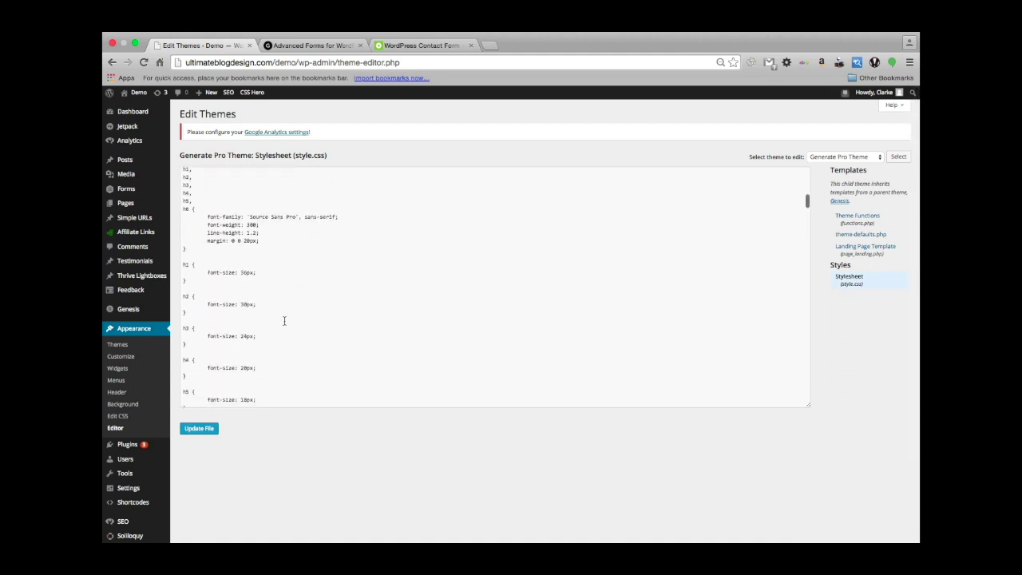
scroll(284, 320, down, 2)
scroll(270, 274, up, 4)
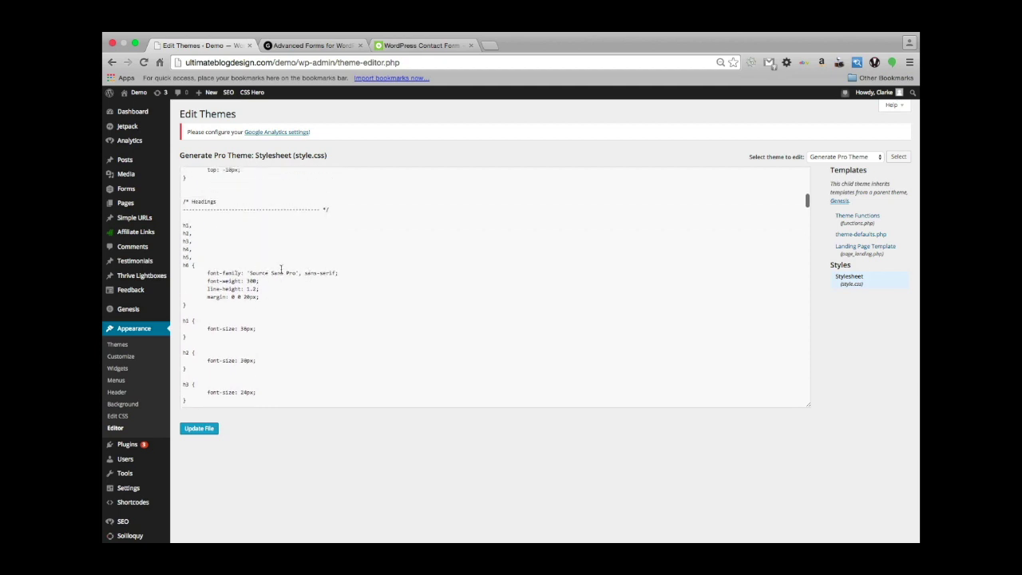
scroll(326, 310, down, 10)
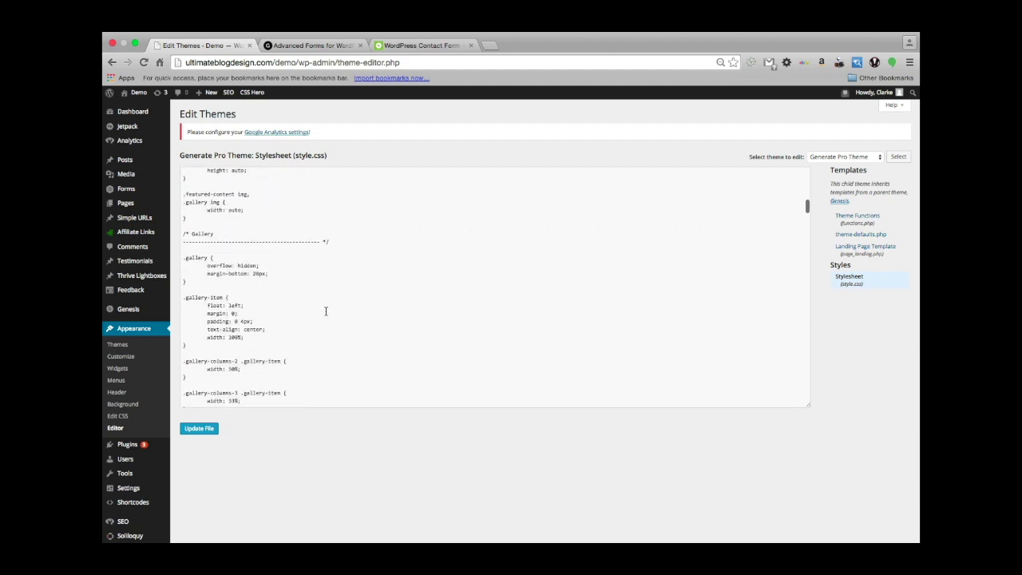
scroll(326, 311, down, 8)
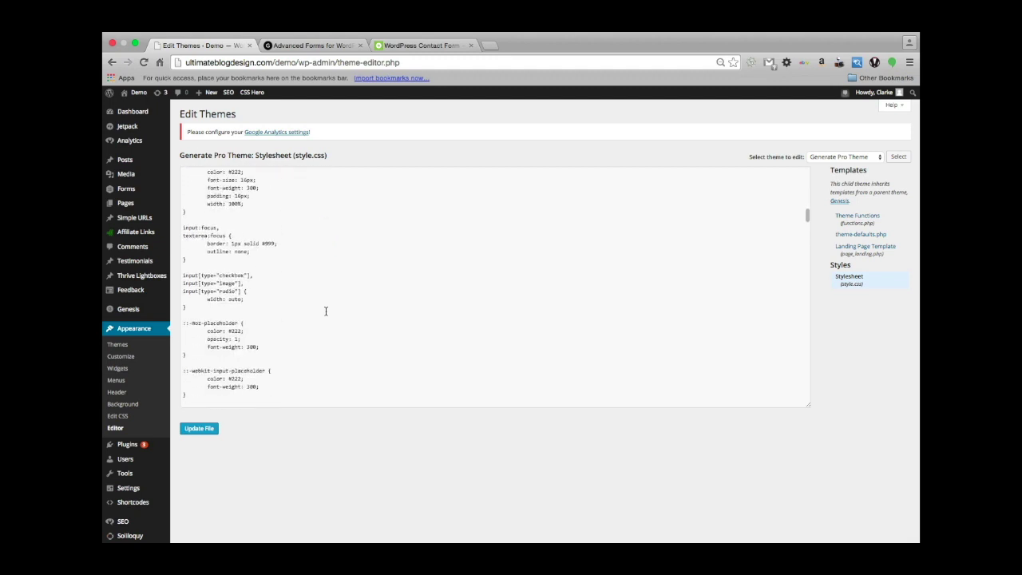
scroll(326, 310, down, 1)
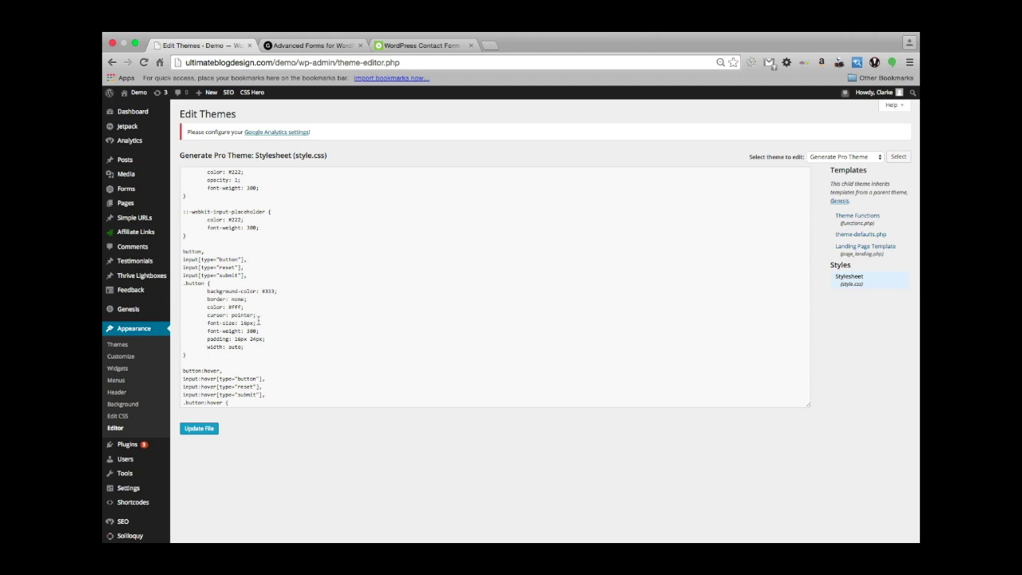
scroll(274, 321, down, 3)
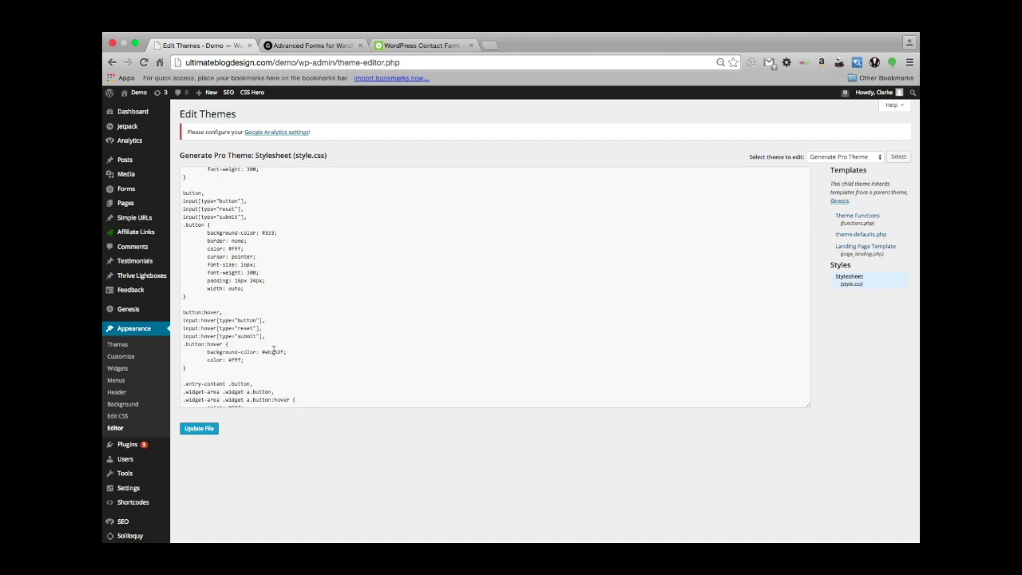
scroll(217, 353, up, 1)
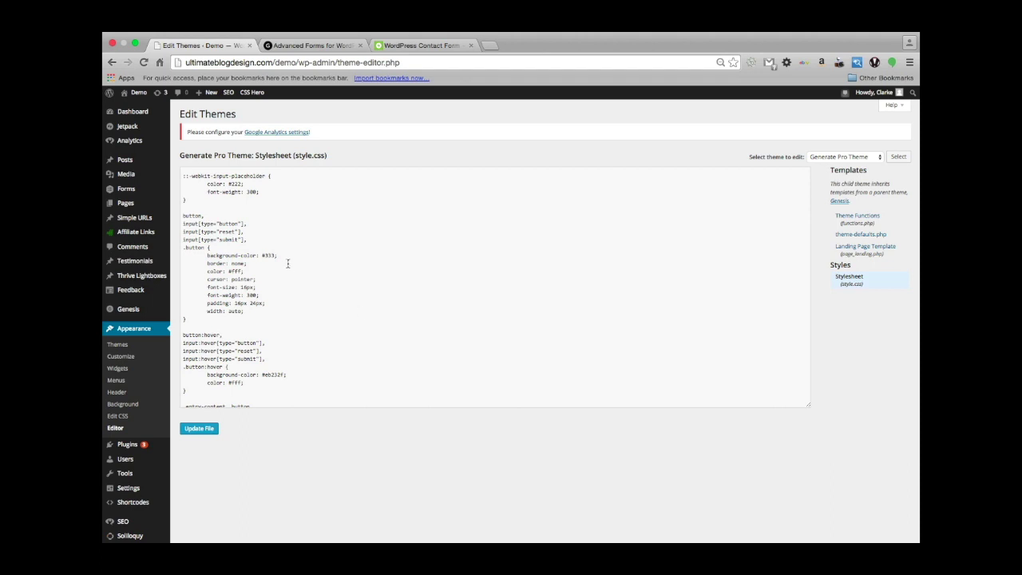
scroll(288, 263, up, 1)
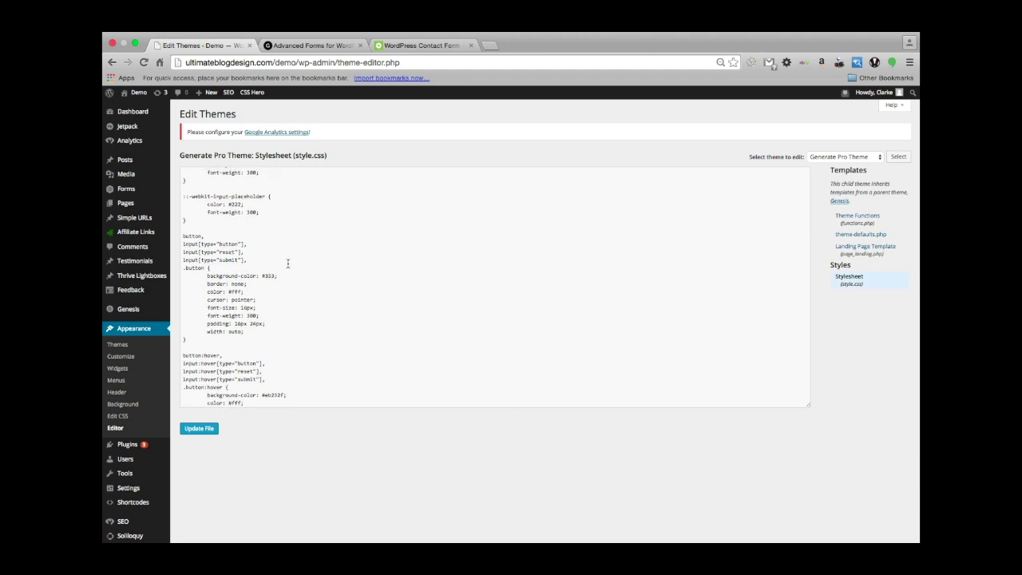
scroll(289, 263, down, 3)
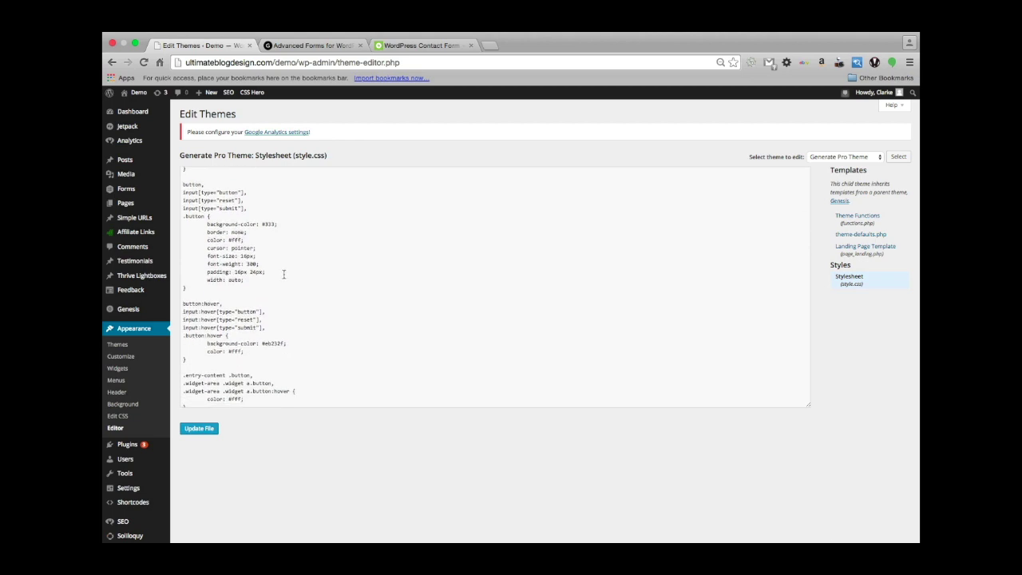
scroll(252, 278, up, 2)
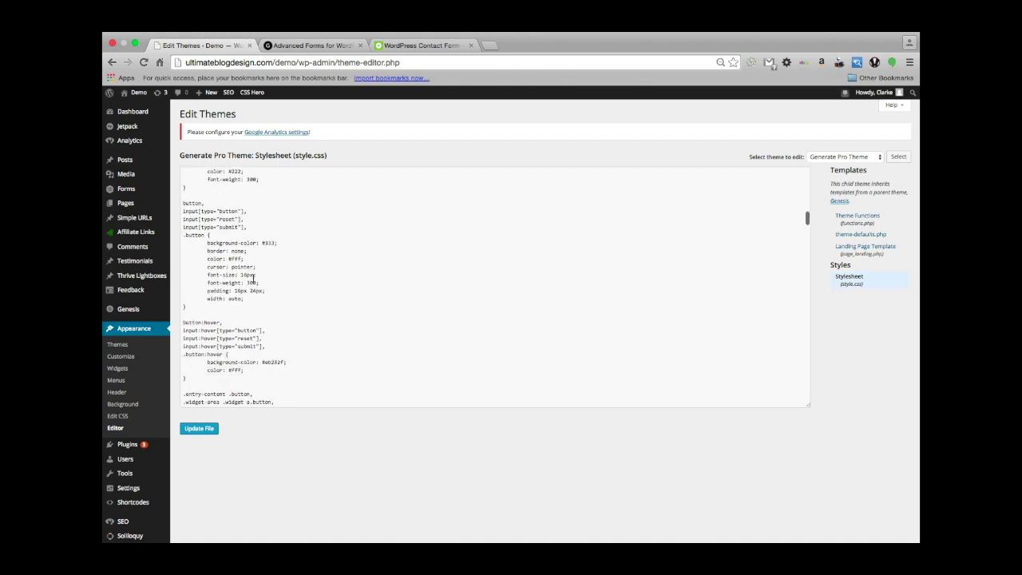
scroll(252, 278, down, 2)
scroll(253, 278, up, 1)
scroll(252, 278, down, 3)
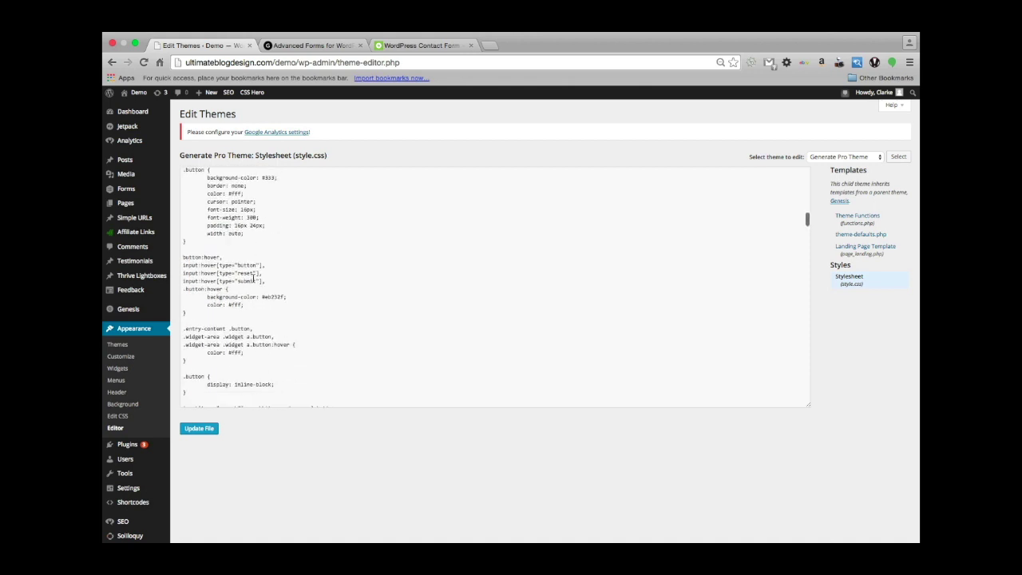
scroll(254, 276, up, 2)
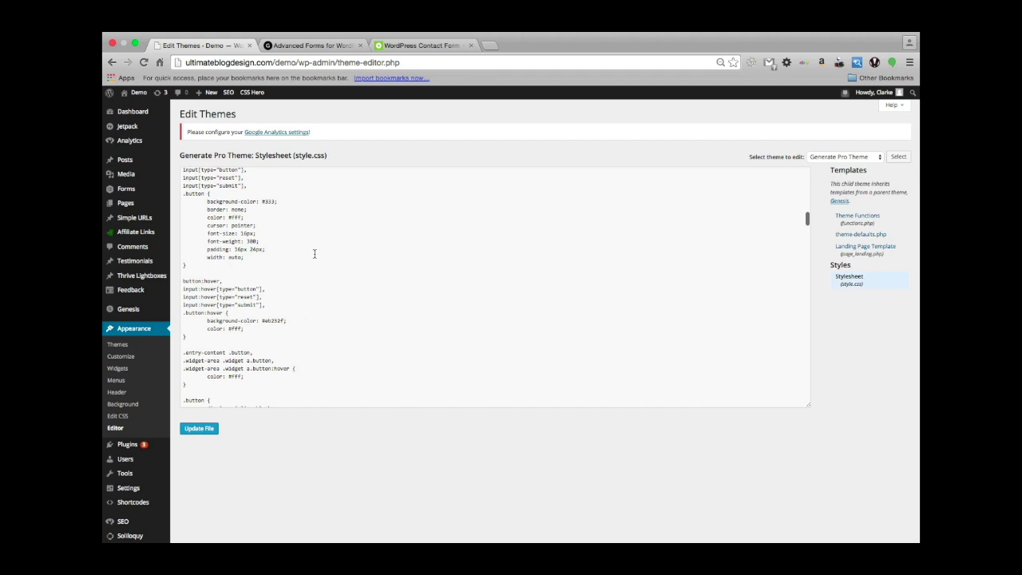
scroll(313, 252, down, 2)
scroll(313, 252, up, 1)
scroll(313, 253, down, 3)
scroll(314, 268, up, 5)
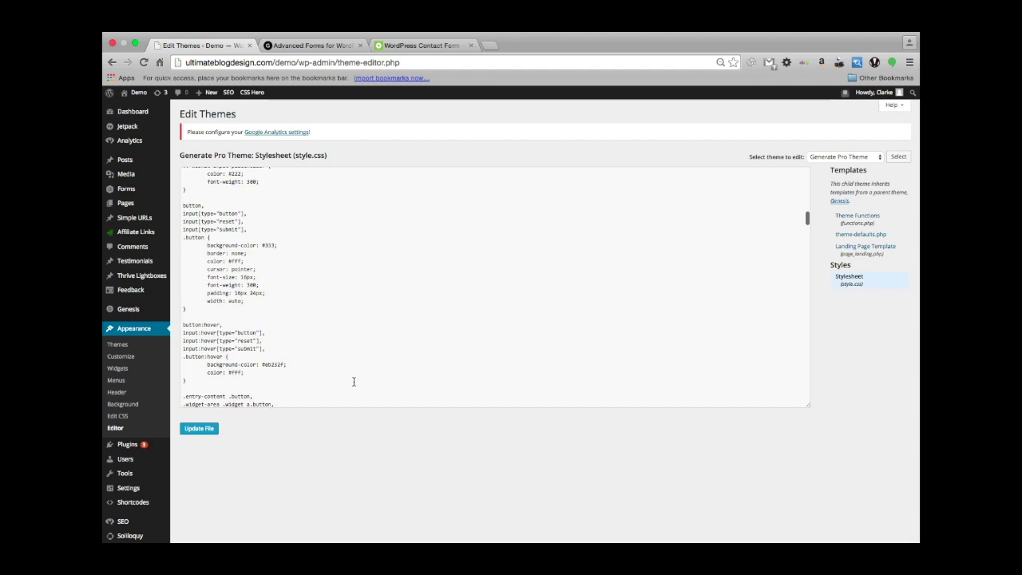
scroll(340, 258, up, 10)
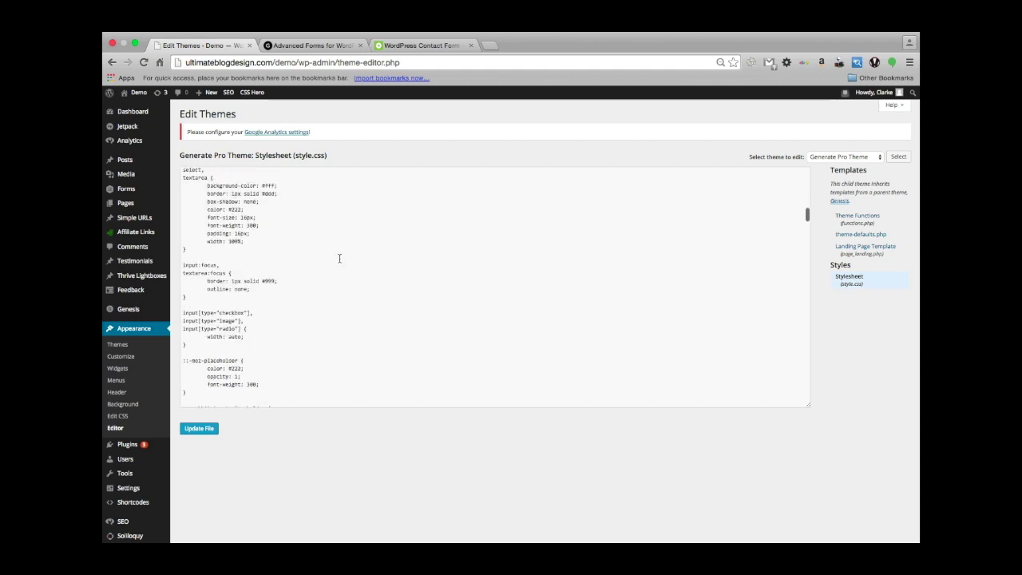
scroll(340, 258, up, 5)
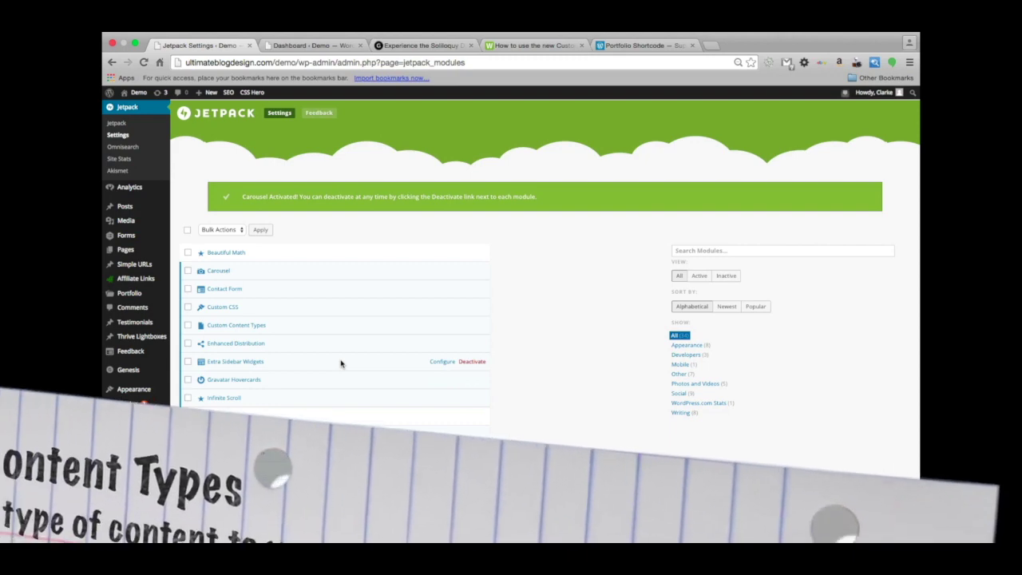
scroll(340, 363, down, 1)
scroll(282, 237, up, 2)
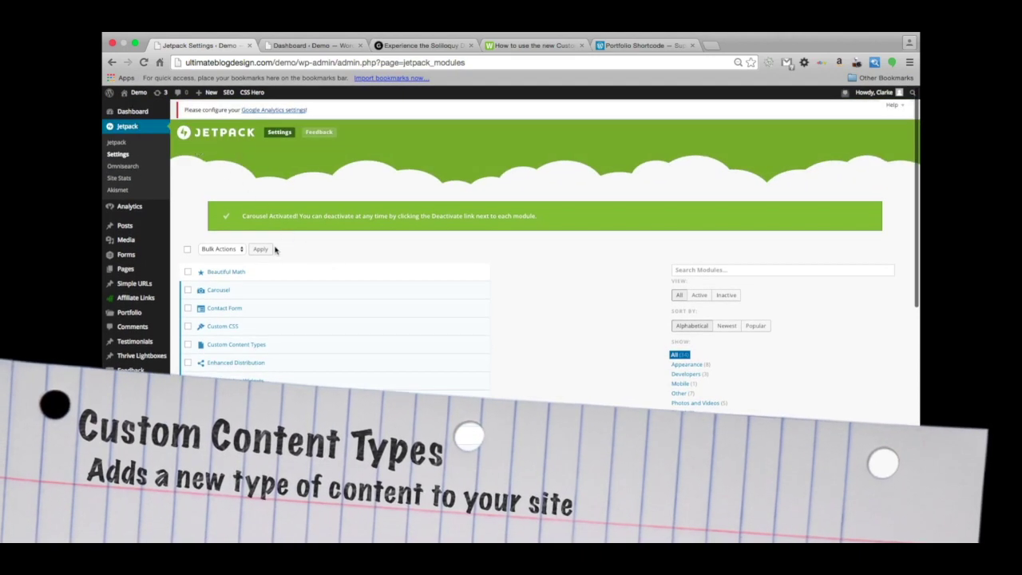
scroll(275, 252, down, 1)
scroll(320, 344, down, 1)
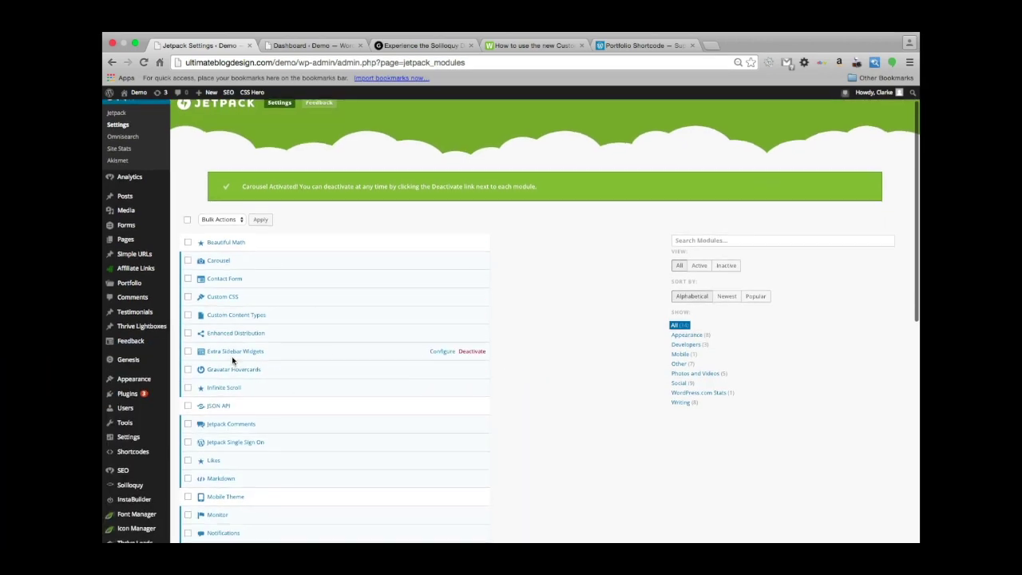
scroll(228, 357, down, 2)
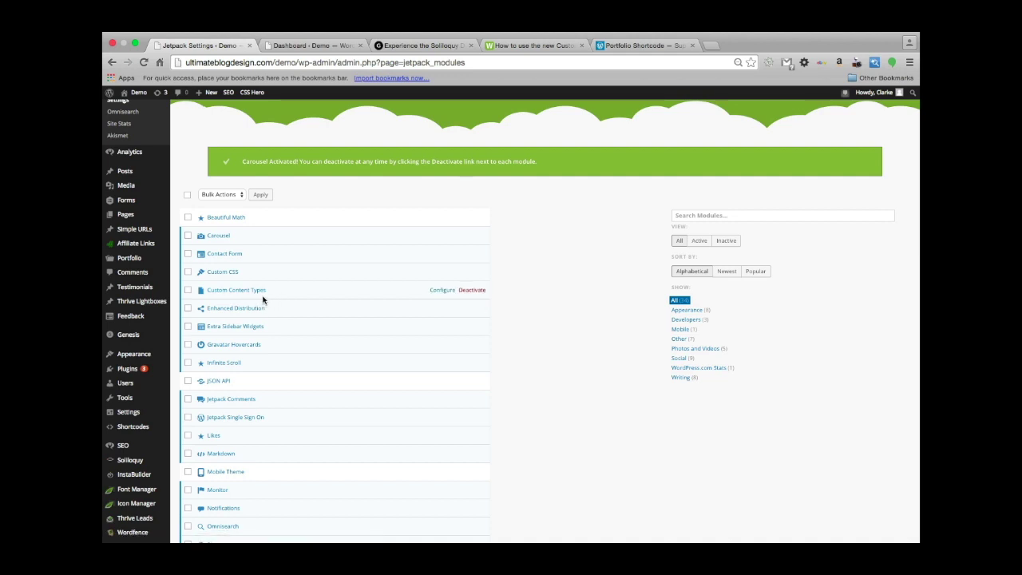
scroll(277, 295, up, 1)
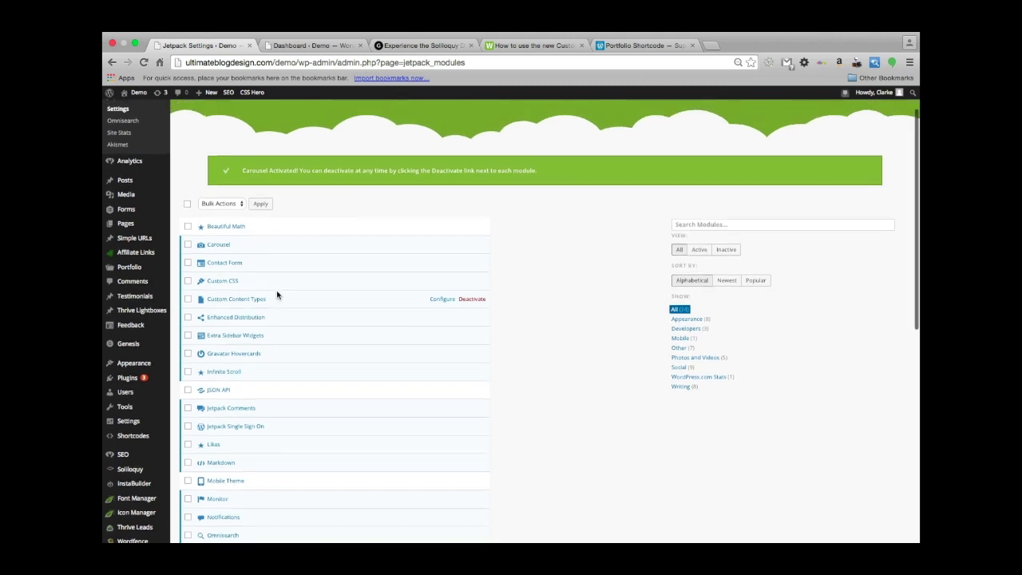
scroll(276, 298, up, 1)
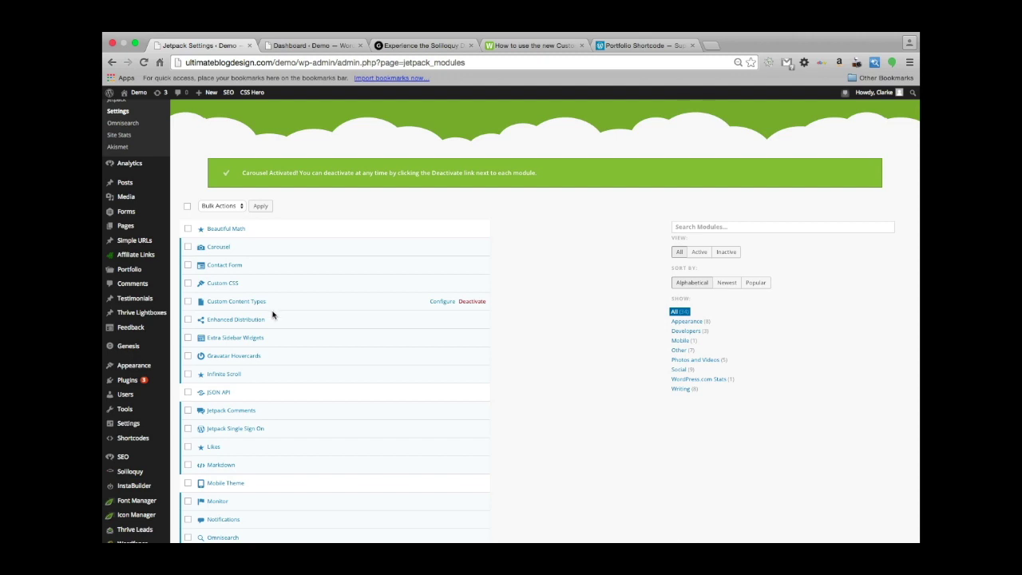
Go to the Portfolio projects list and start a new project.
click(128, 274)
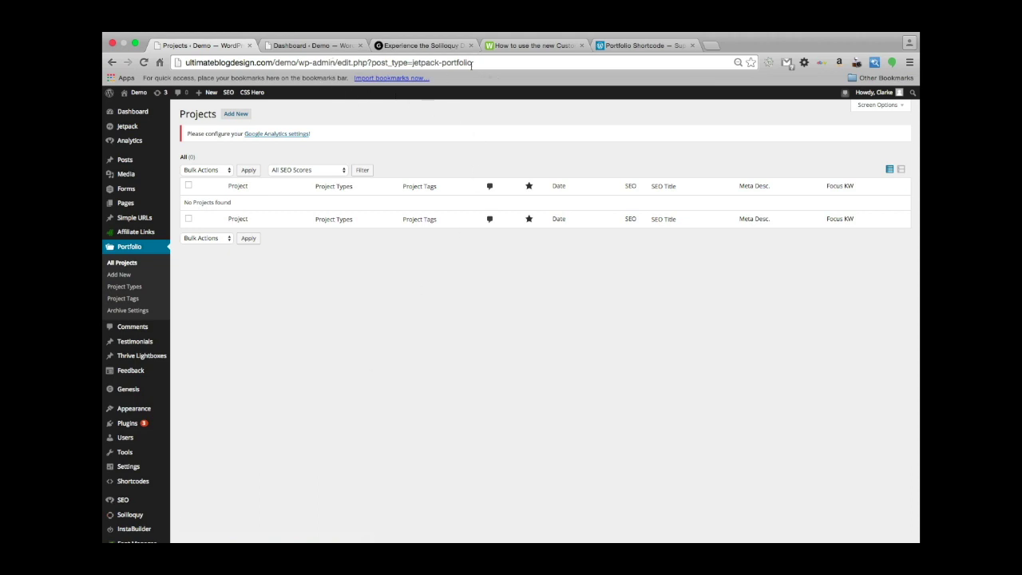
click(233, 114)
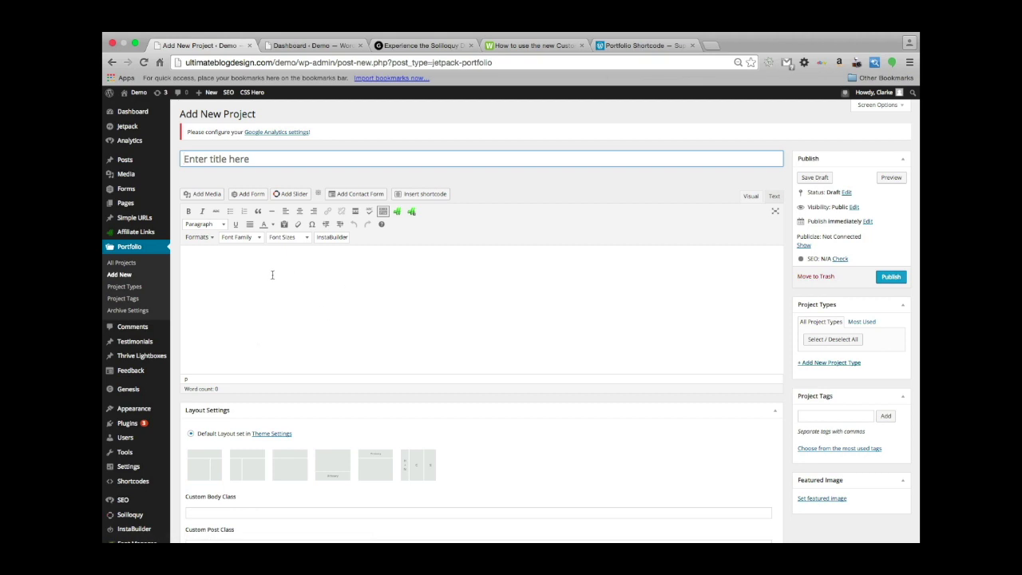
Title the project 'Premium Plugins' and clear stray text from the body.
text(Premium Plugins)
click(302, 261)
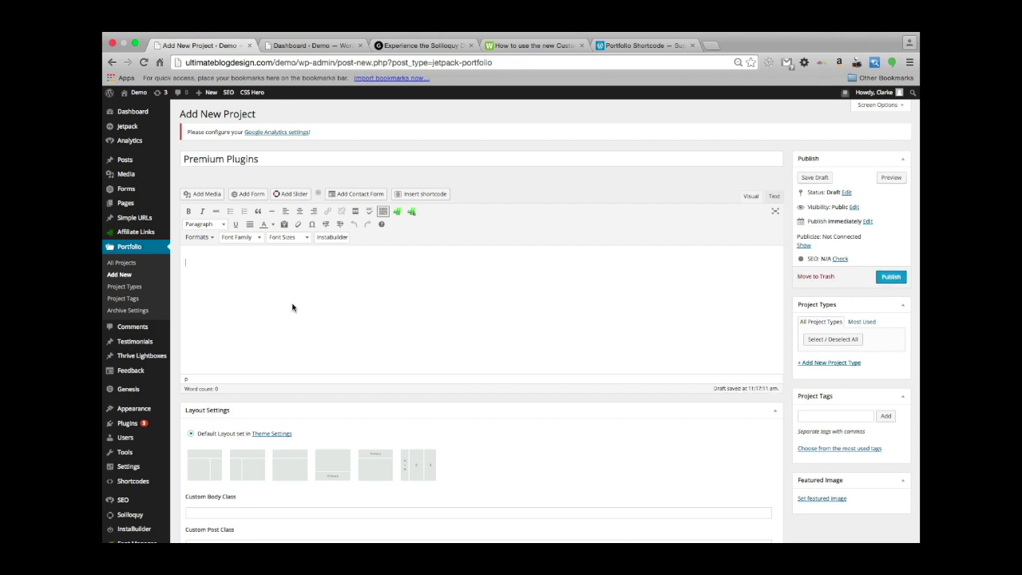
text(Grav)
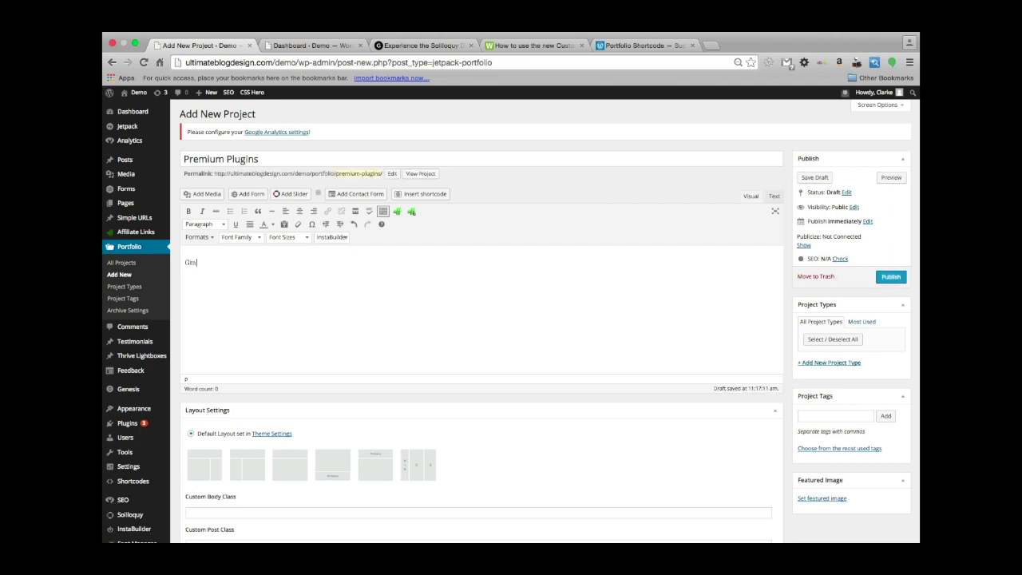
key(BackSpace)
key(BackSpace)
key(BackSpace)
key(BackSpace)
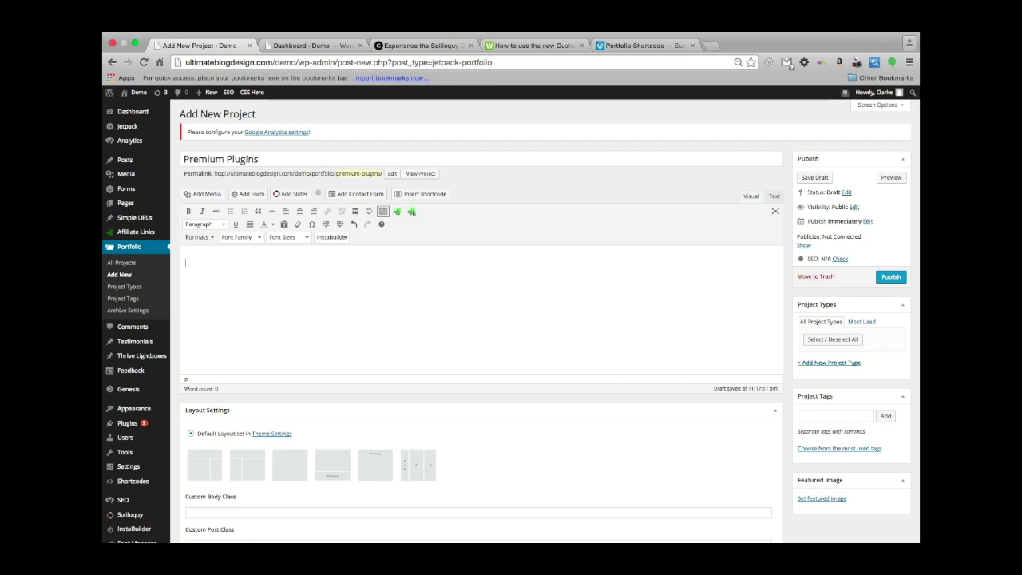
Insert the Gravity Forms logo from the media library into the body.
click(206, 194)
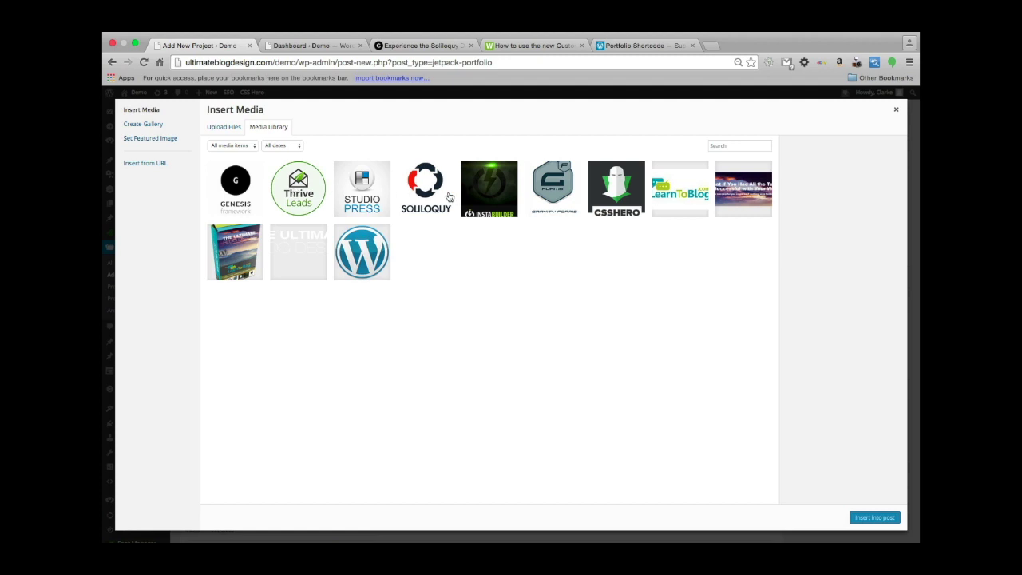
click(559, 191)
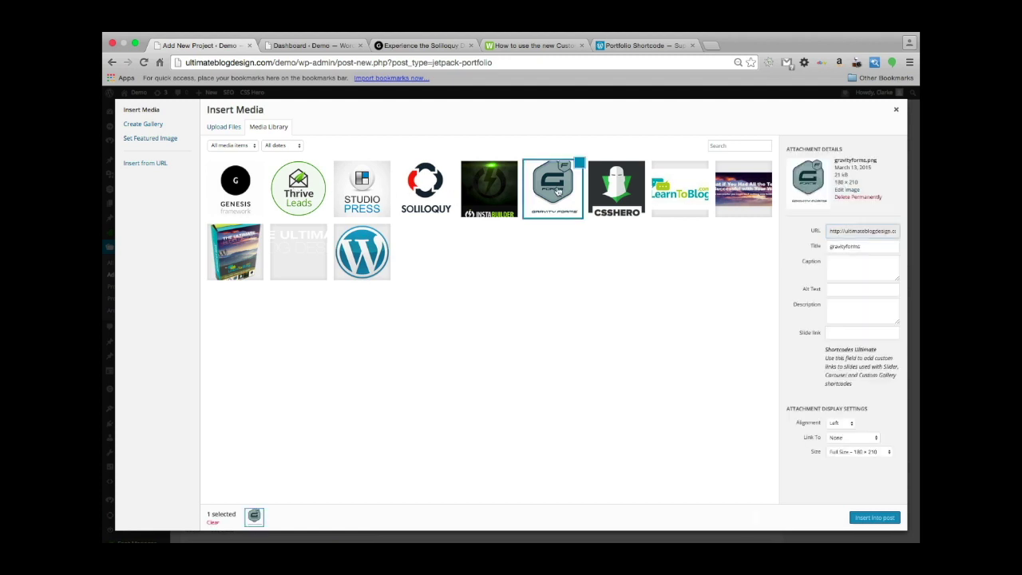
click(873, 521)
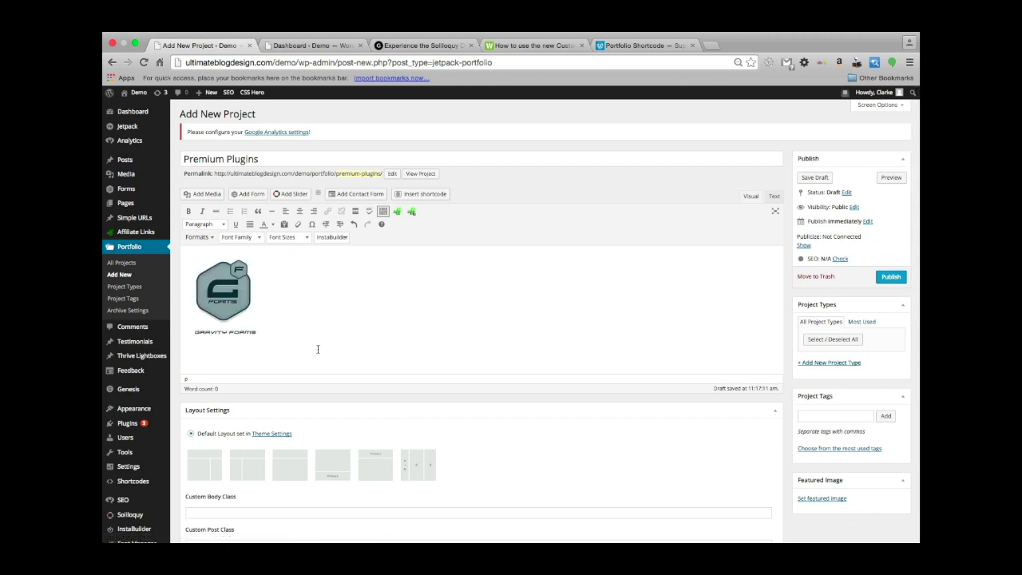
Type 'Gravity Forms Features' right after the Gravity Forms logo.
click(233, 295)
click(322, 296)
key(Return)
key(BackSpace)
click(221, 300)
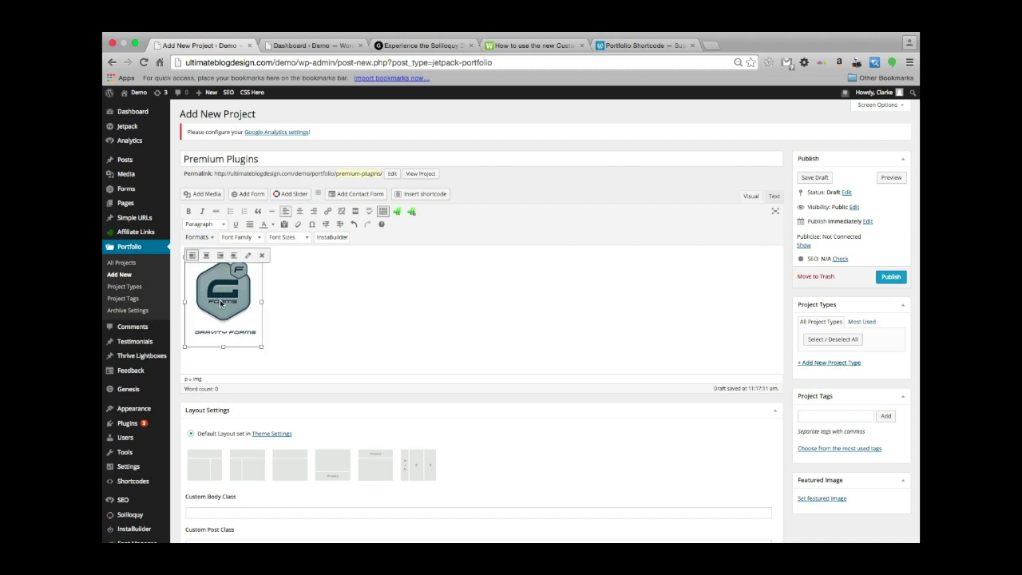
key(Right)
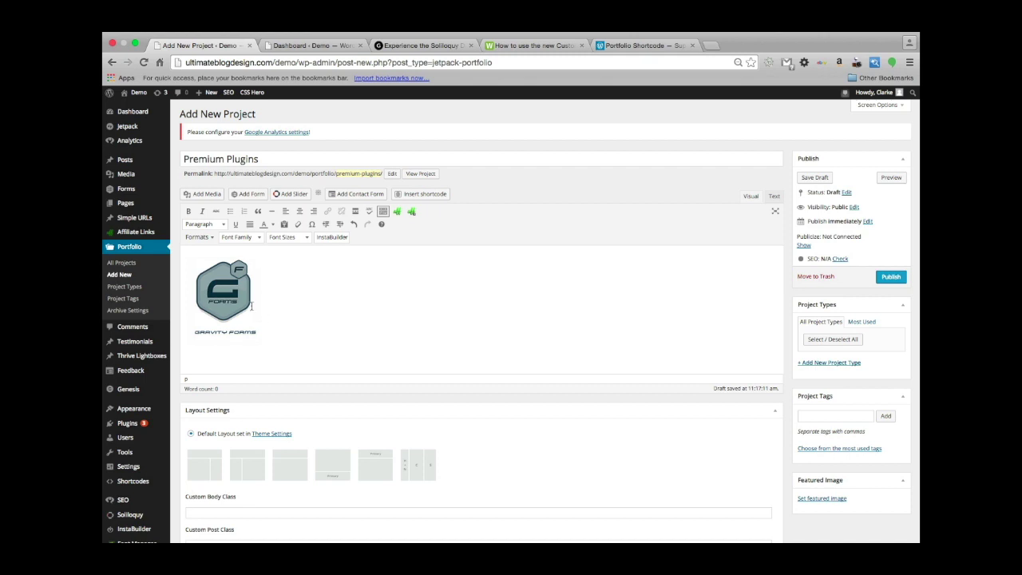
text(Gravity)
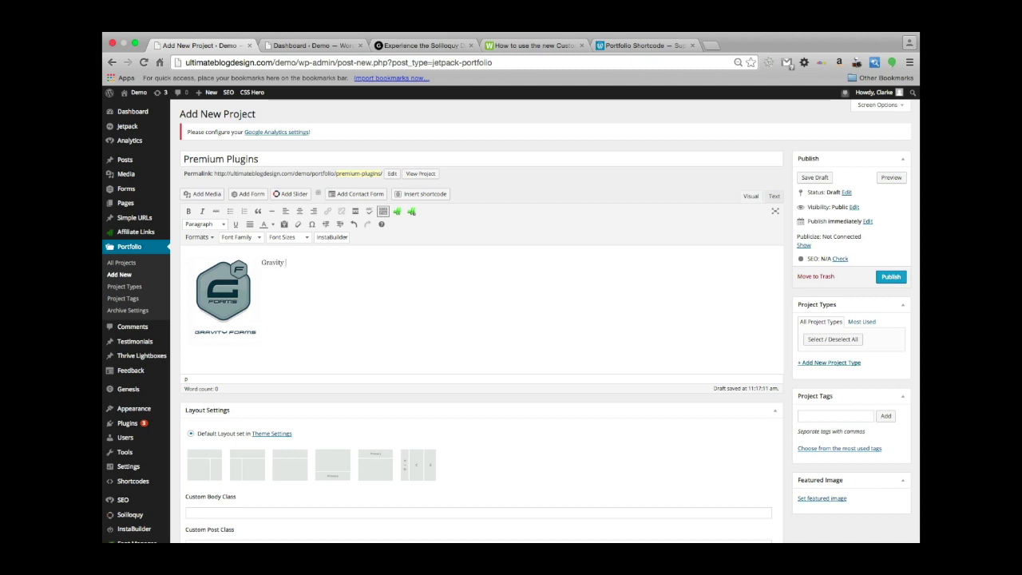
text( Forms Features:)
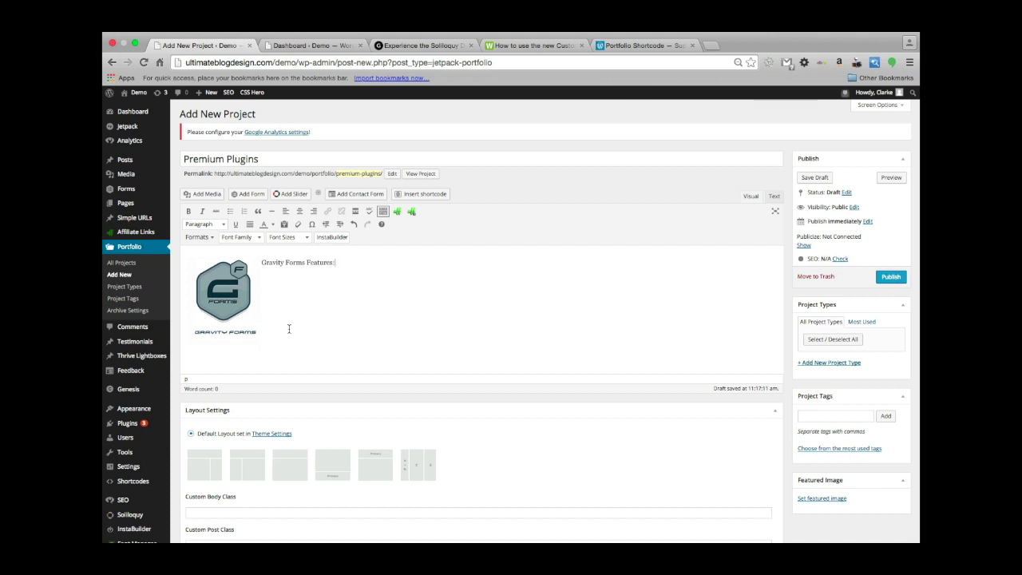
Centre the Gravity Forms logo and start a new paragraph below the features line.
click(223, 295)
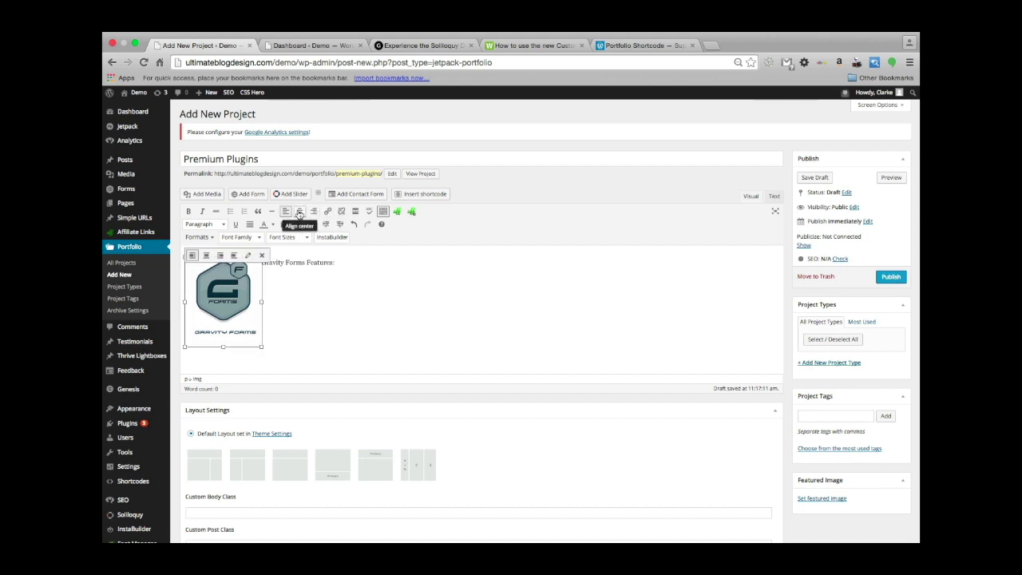
click(299, 211)
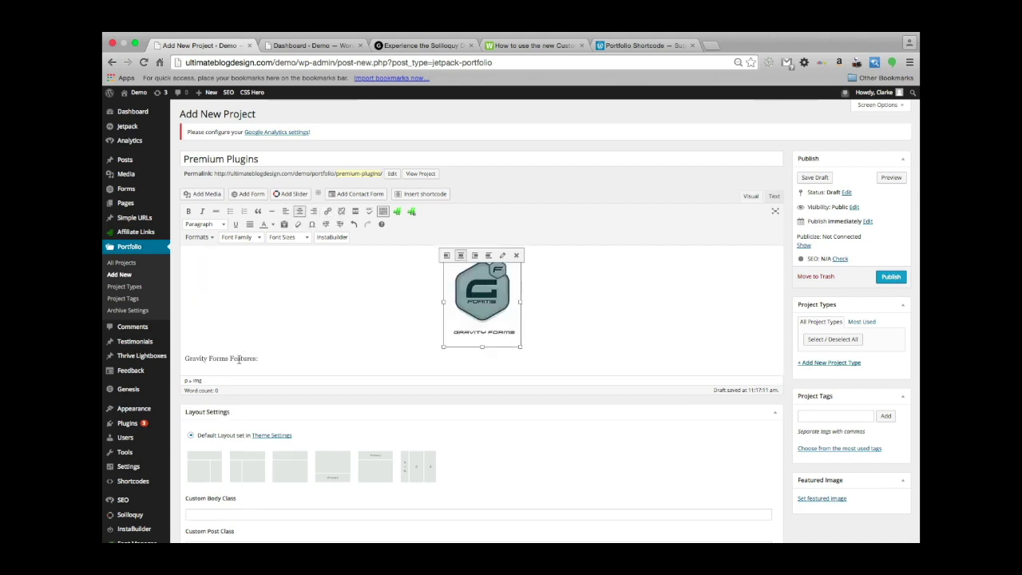
click(276, 361)
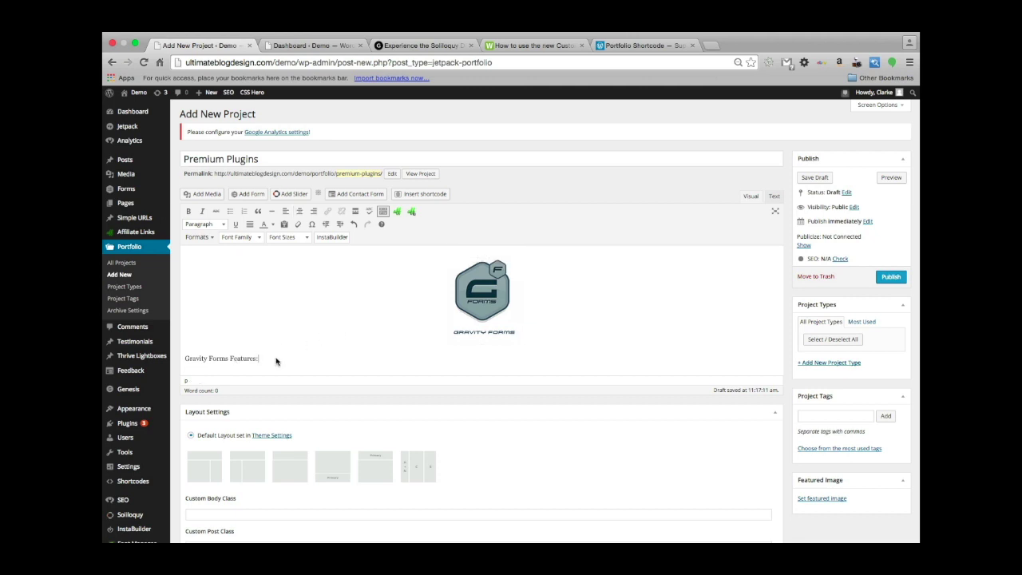
scroll(276, 300, down, 3)
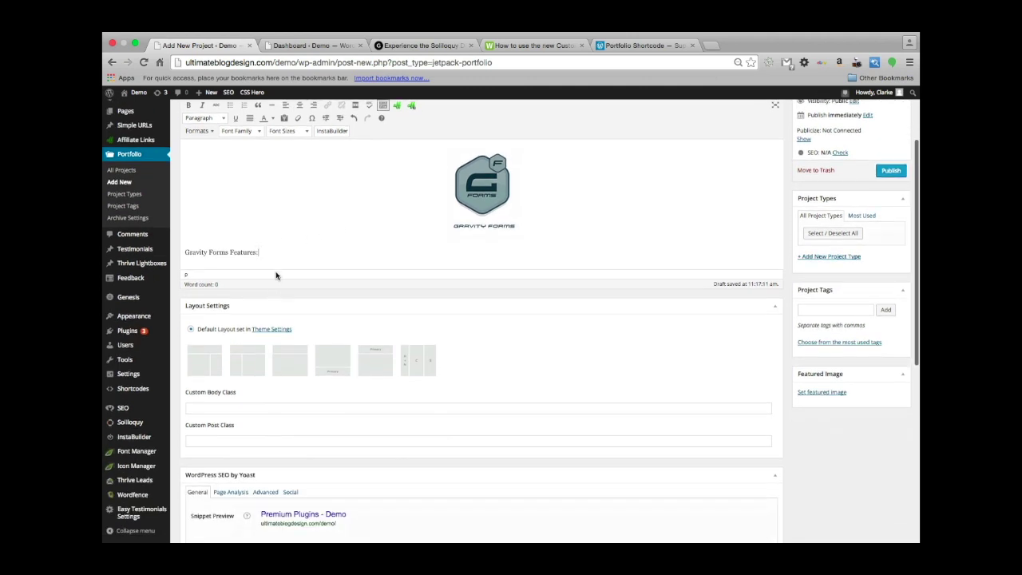
key(Return)
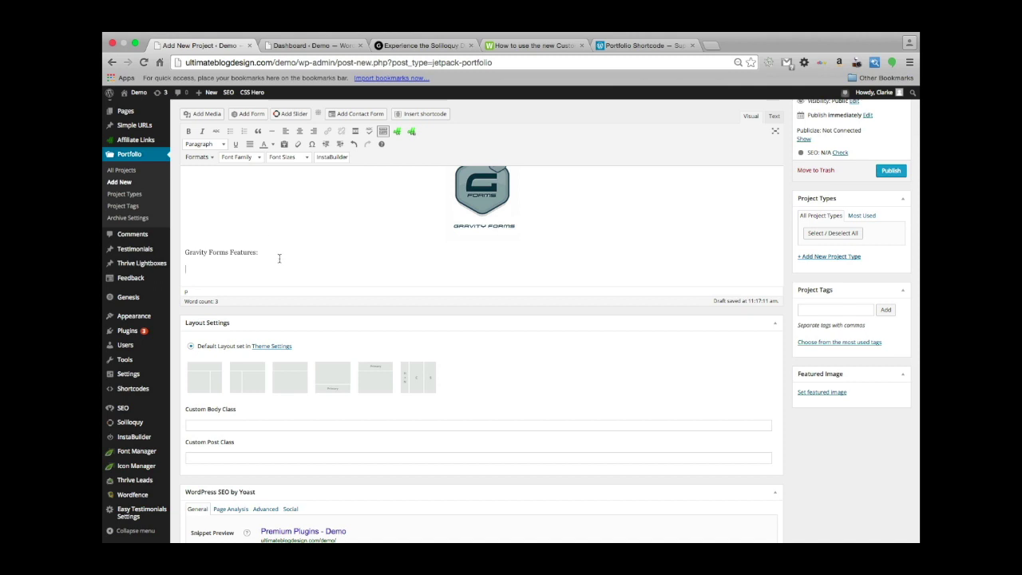
Insert the Soliloquy logo from the media library below the features line.
click(202, 114)
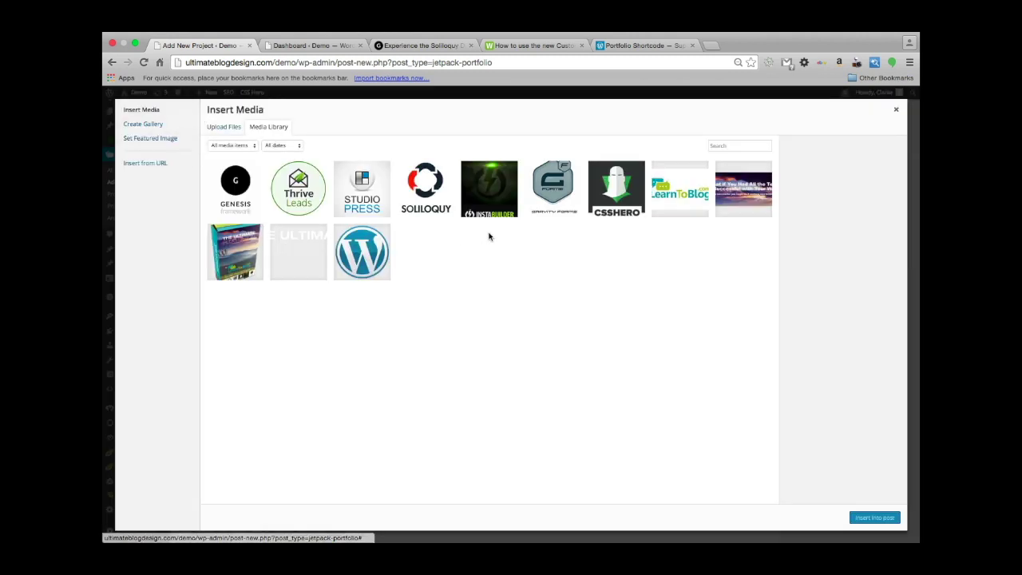
click(435, 202)
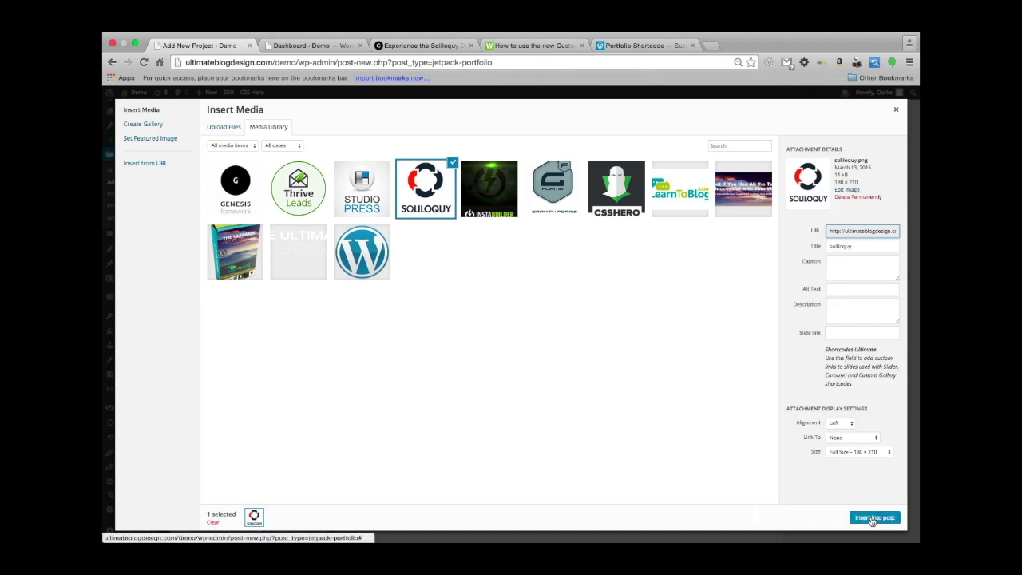
click(873, 518)
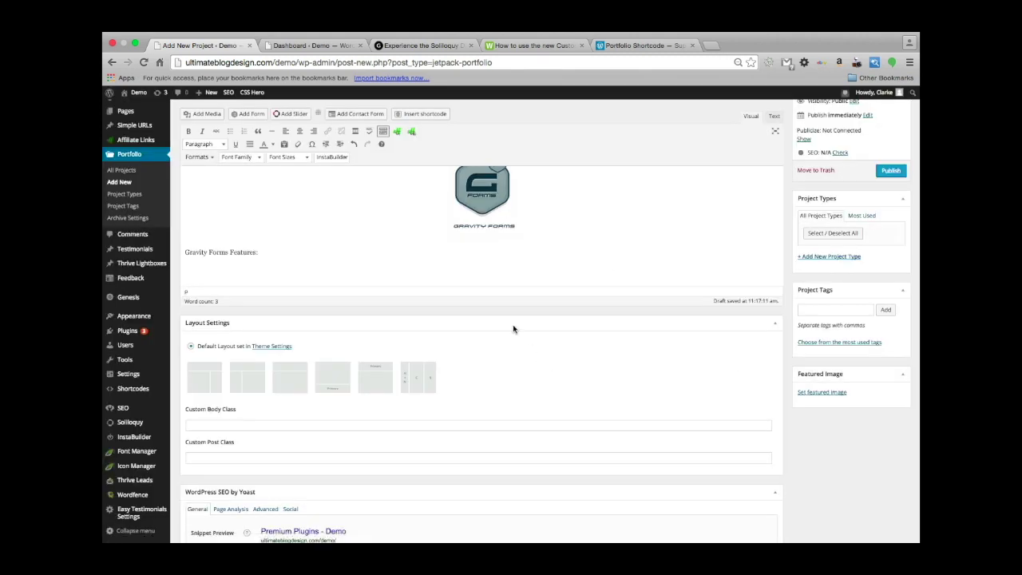
scroll(480, 214, down, 4)
scroll(541, 296, up, 6)
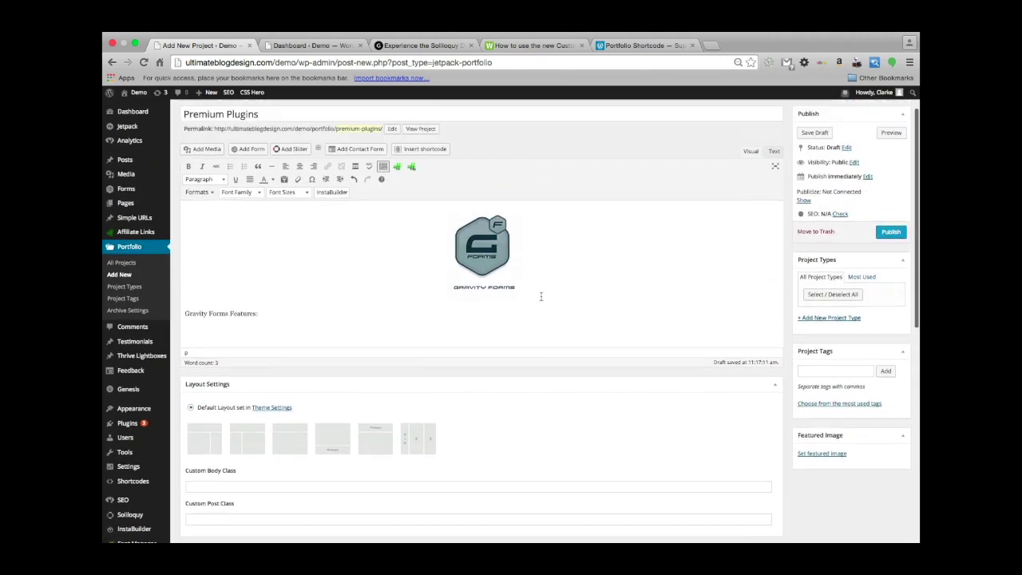
Centre the Soliloquy logo and select the 'Gravity Forms Features:' line.
click(209, 406)
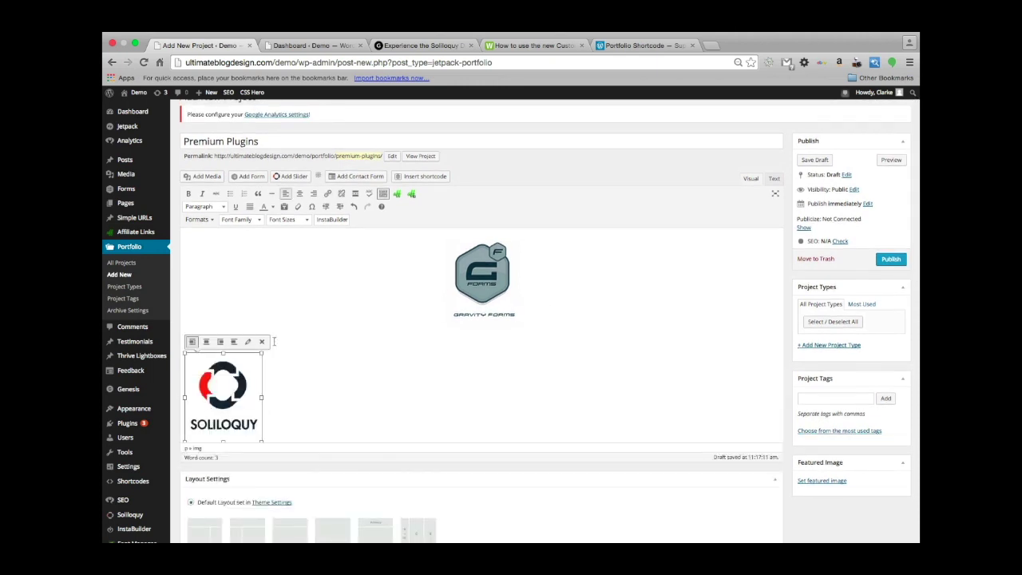
click(306, 195)
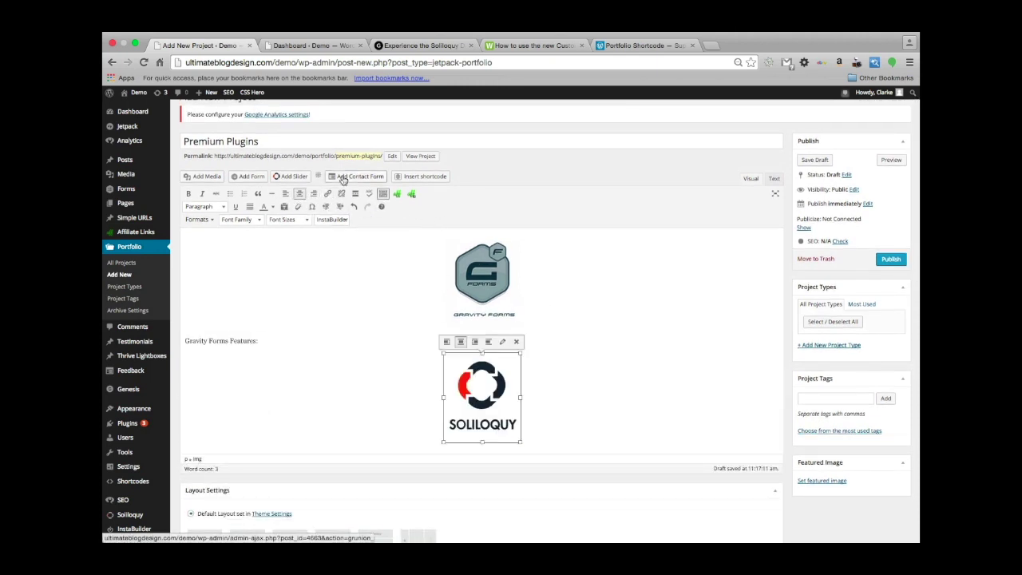
click(622, 427)
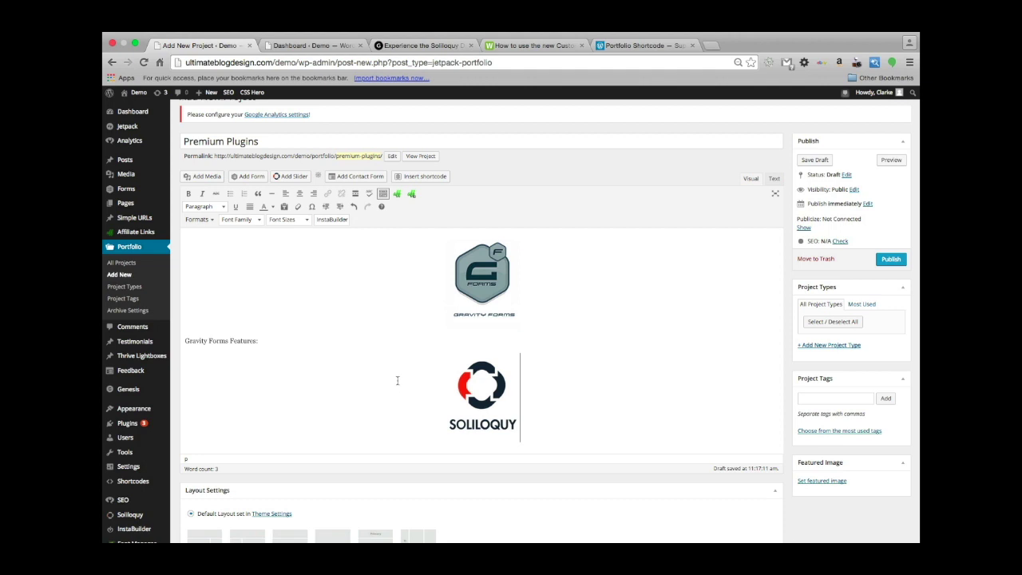
triple_click(229, 340)
click(228, 341)
drag(266, 342, 183, 344)
key(ctrl+c)
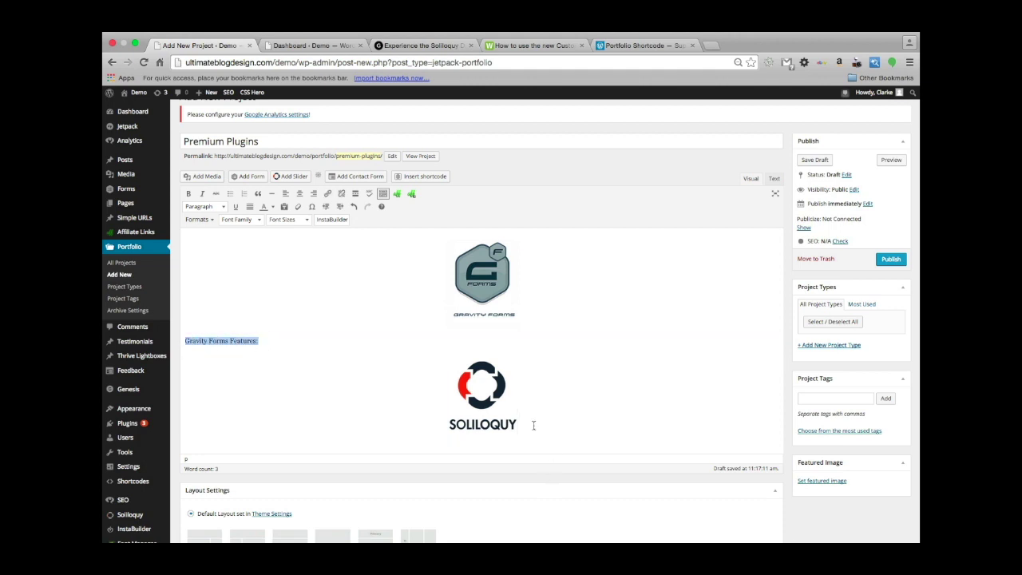
Paste the features line under the Soliloquy logo, renaming it 'Soliloquy Features:'.
click(535, 428)
key(Return)
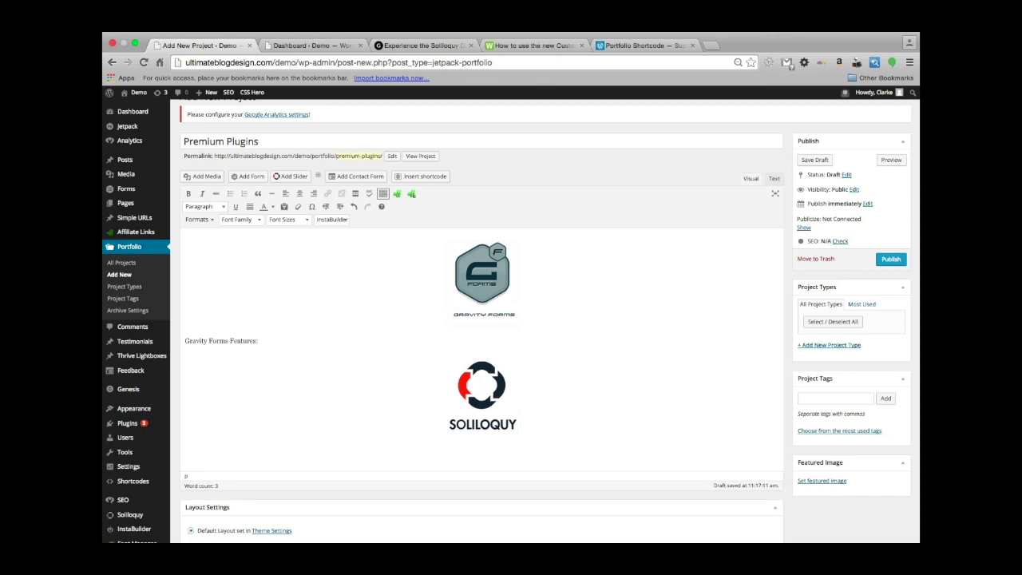
key(ctrl+v)
drag(228, 454, 125, 455)
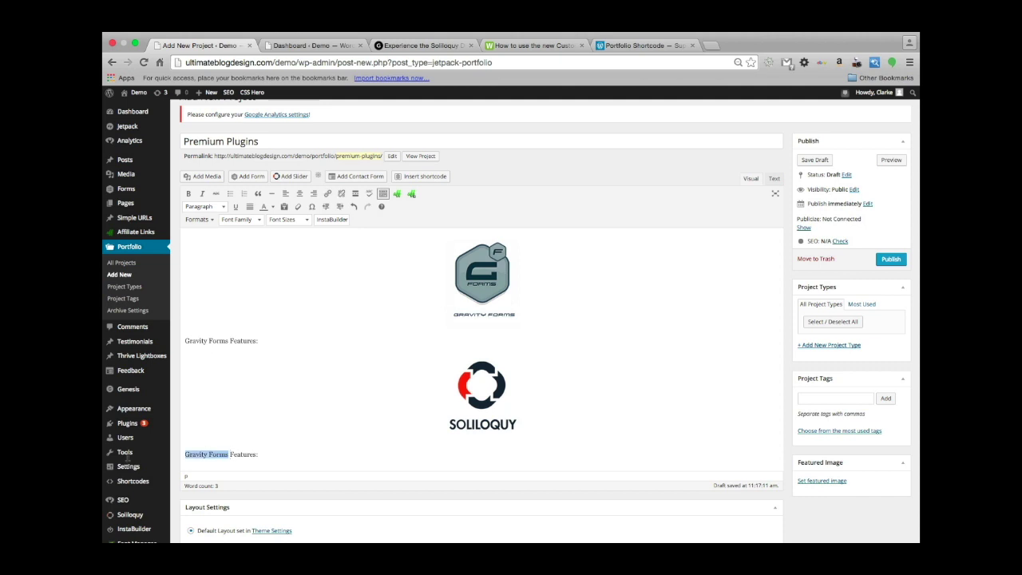
text(S)
text(olil)
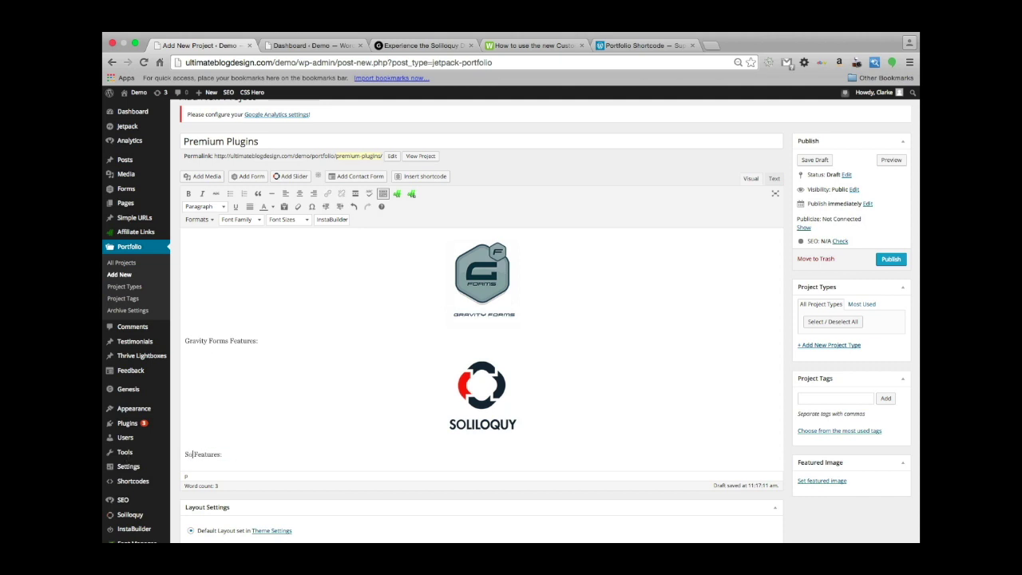
text(oquy)
scroll(291, 440, down, 2)
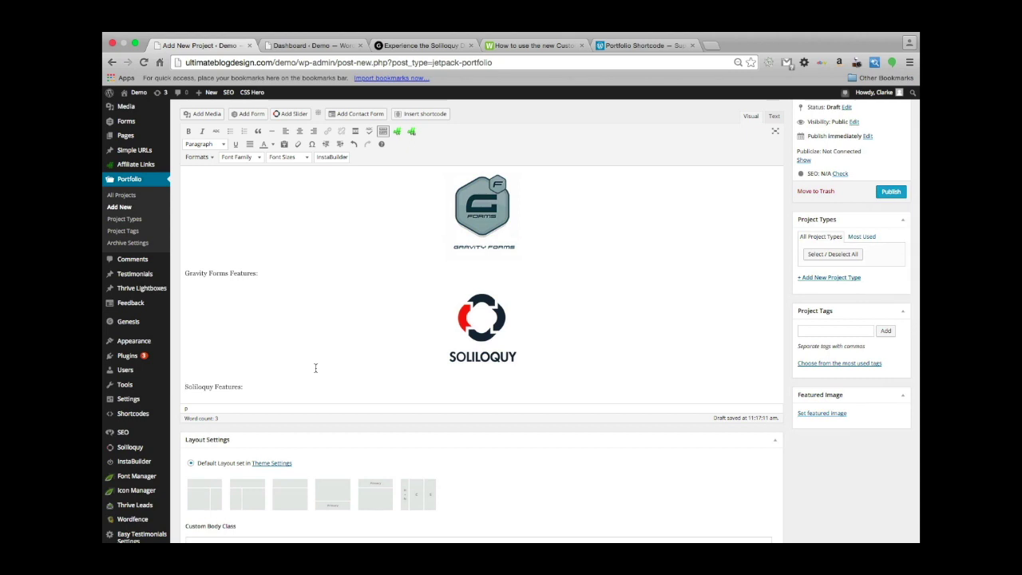
scroll(263, 263, down, 1)
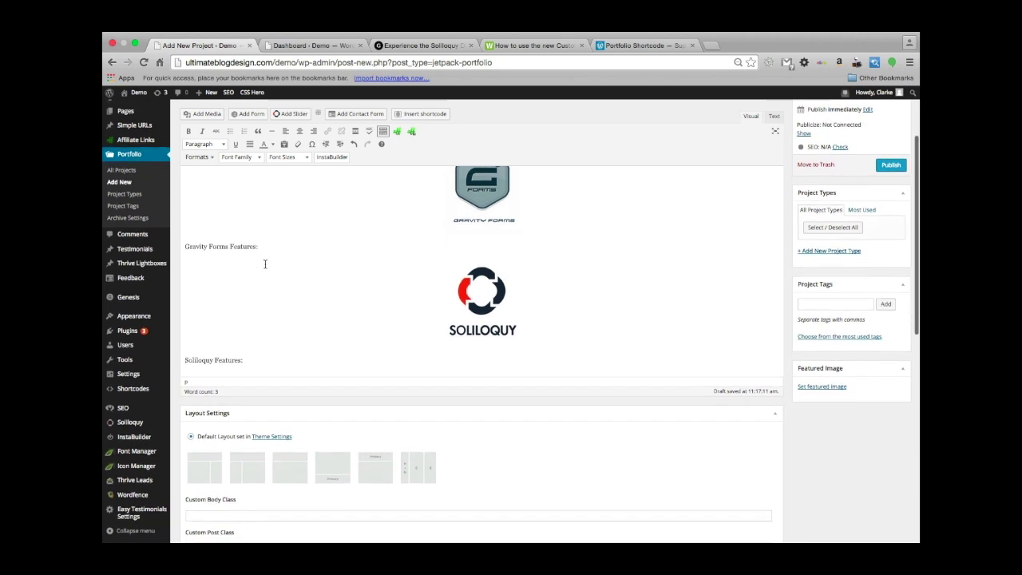
scroll(265, 265, up, 3)
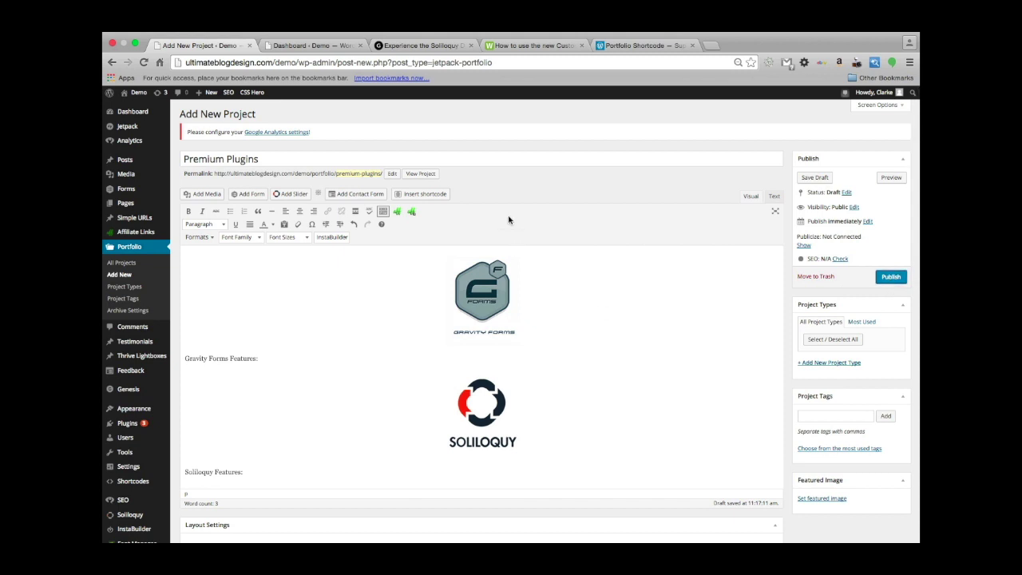
scroll(608, 303, down, 4)
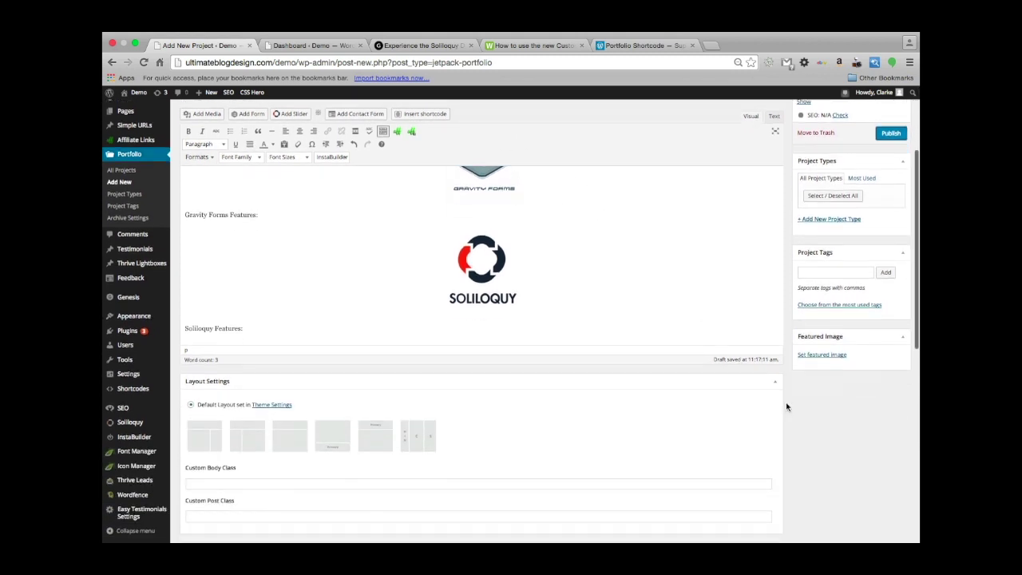
scroll(595, 202, up, 4)
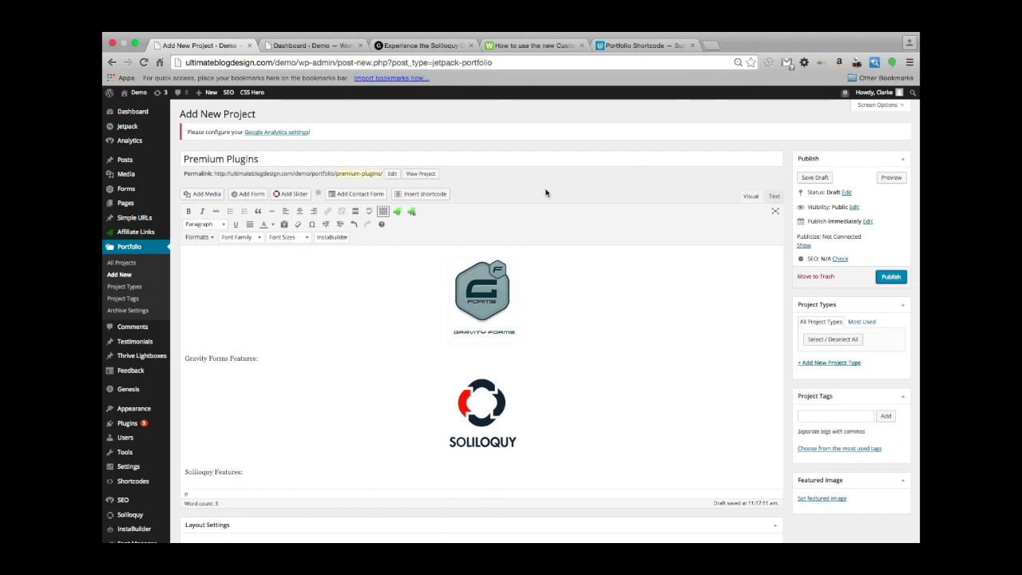
scroll(505, 204, down, 2)
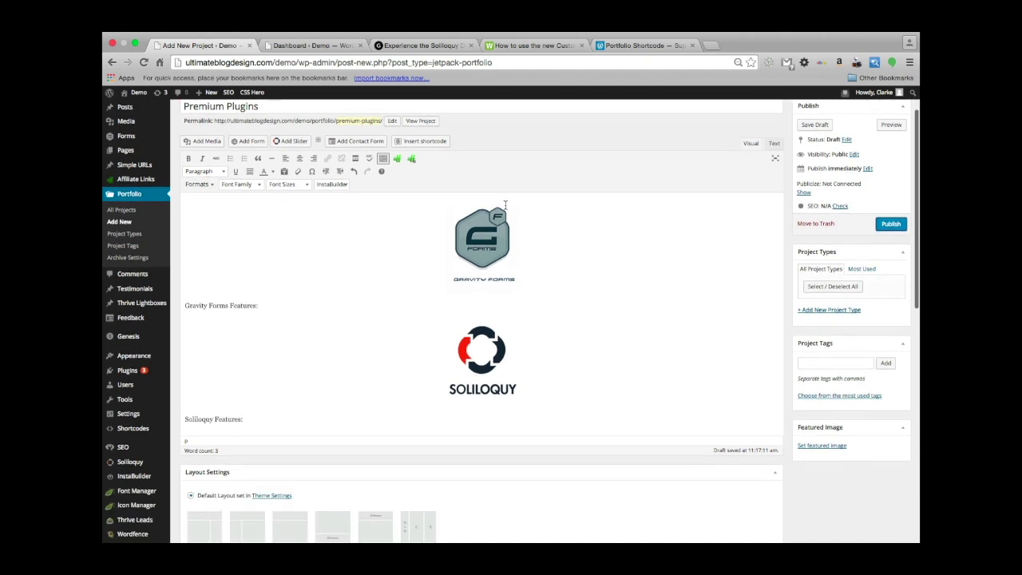
scroll(505, 202, up, 2)
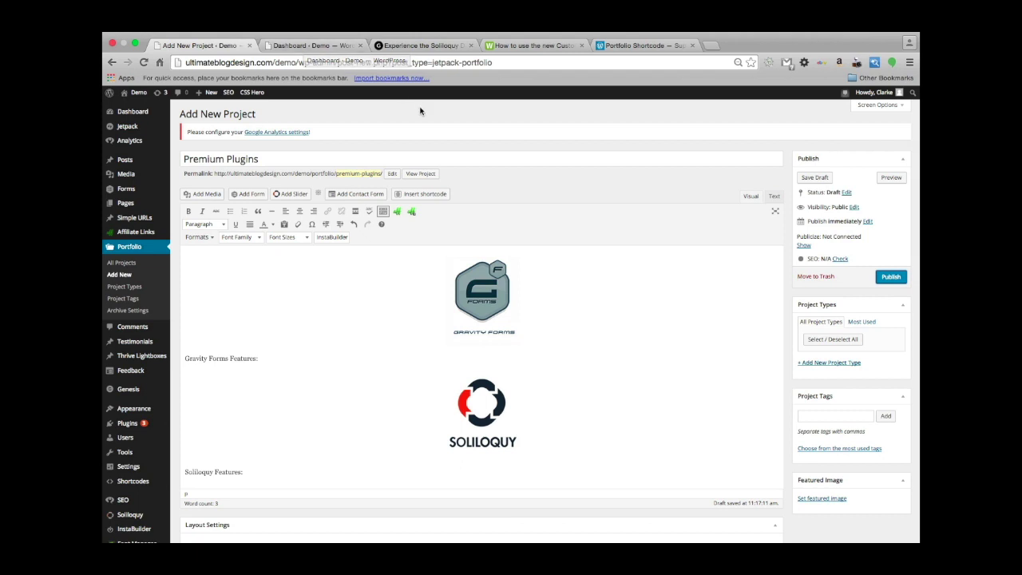
scroll(420, 111, up, 1)
Publish the Premium Plugins project and switch to the Soliloquy demo post tab.
click(891, 277)
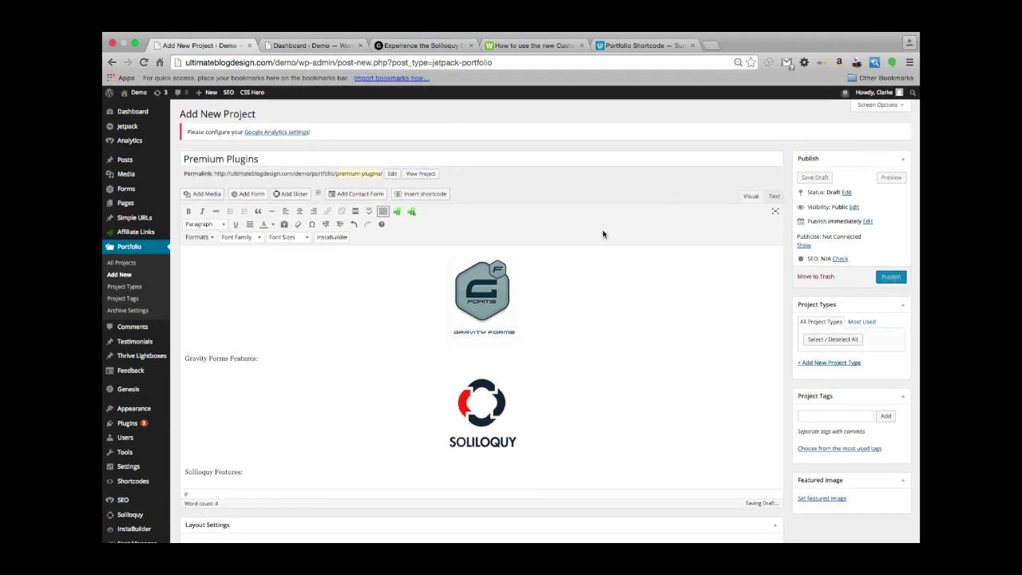
click(893, 278)
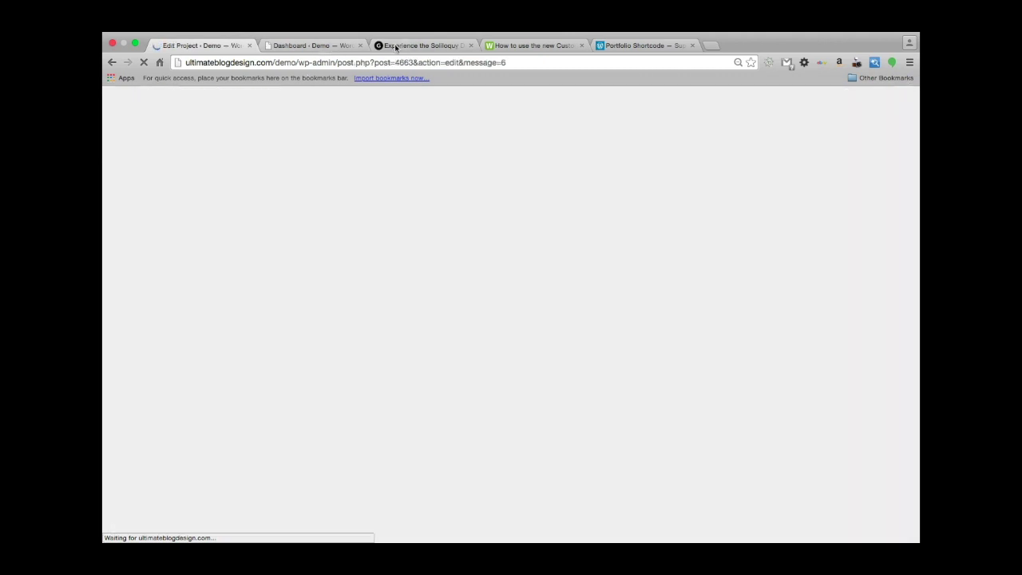
click(395, 45)
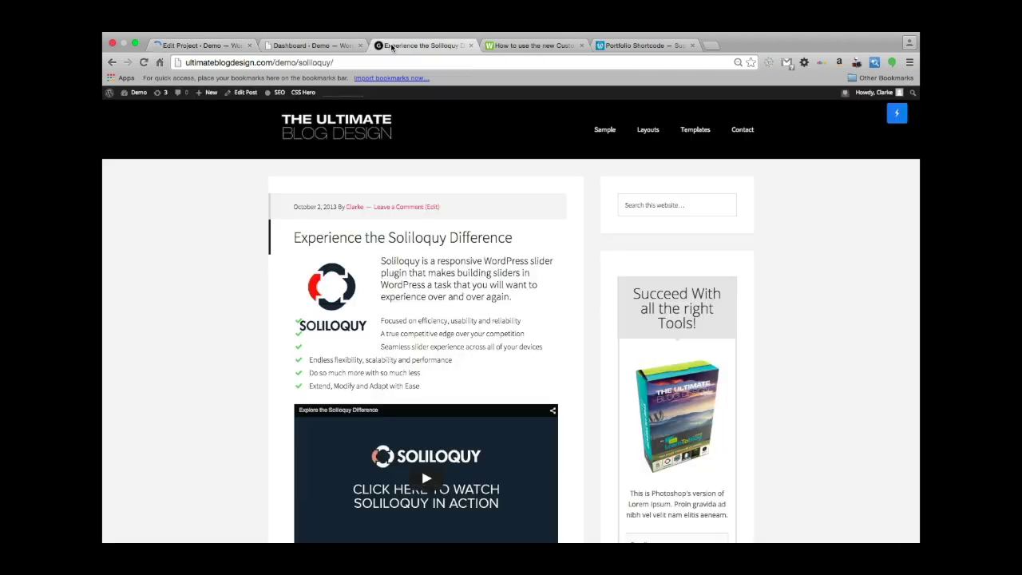
Change the address from soliloquy/ to portfolio and load the portfolio page.
click(352, 65)
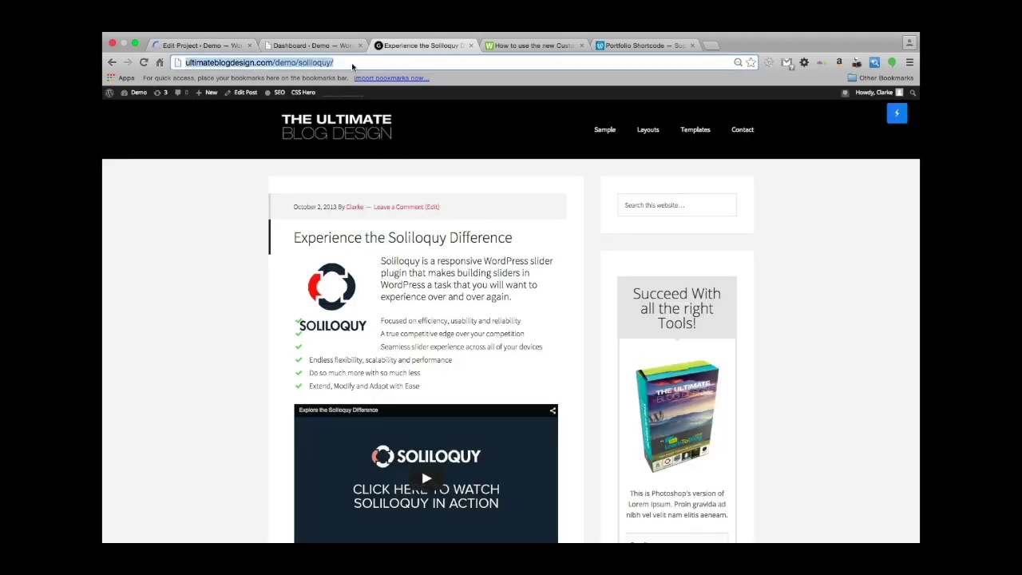
click(352, 67)
drag(352, 67, 306, 65)
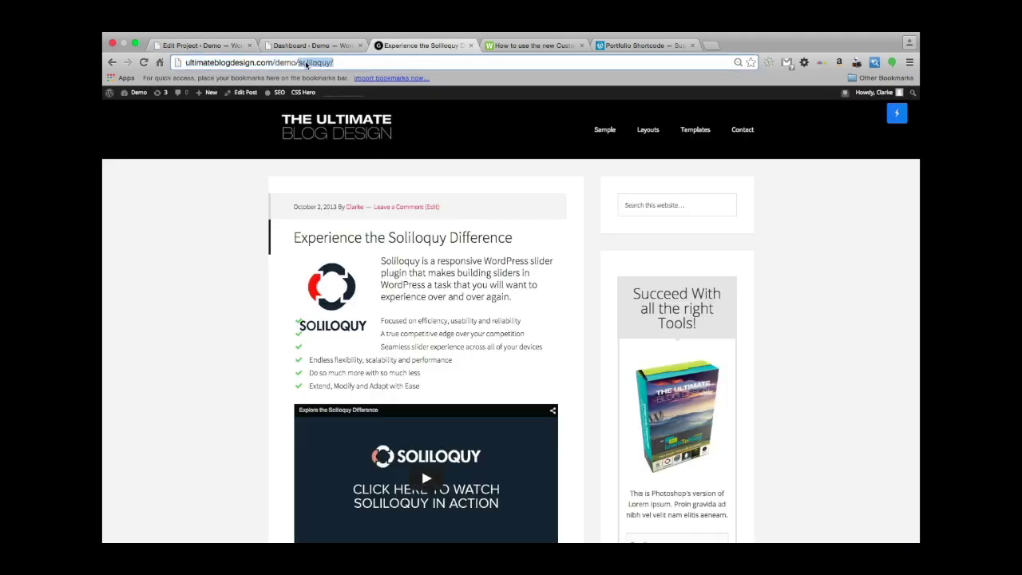
key(BackSpace)
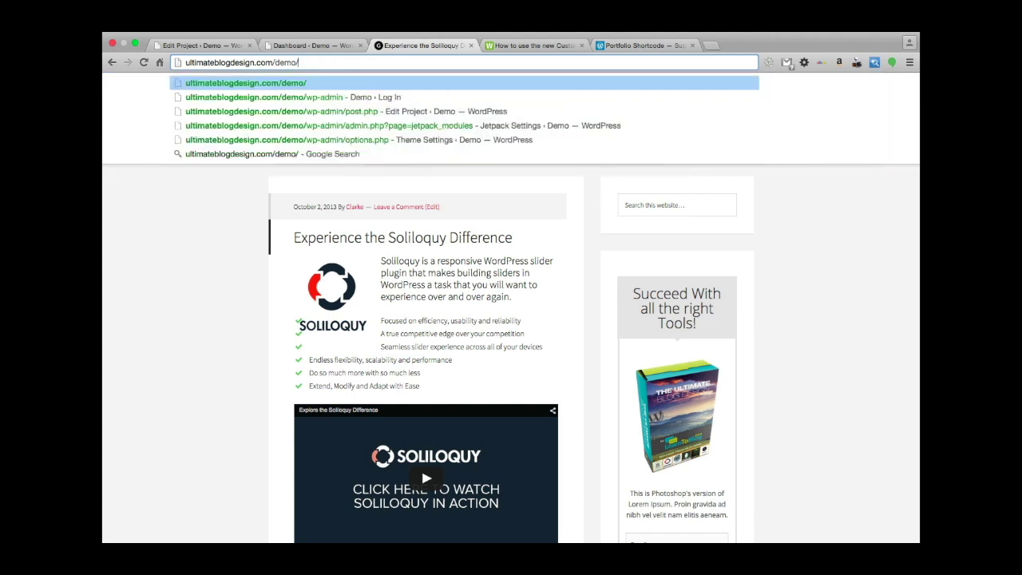
text(por)
text(t)
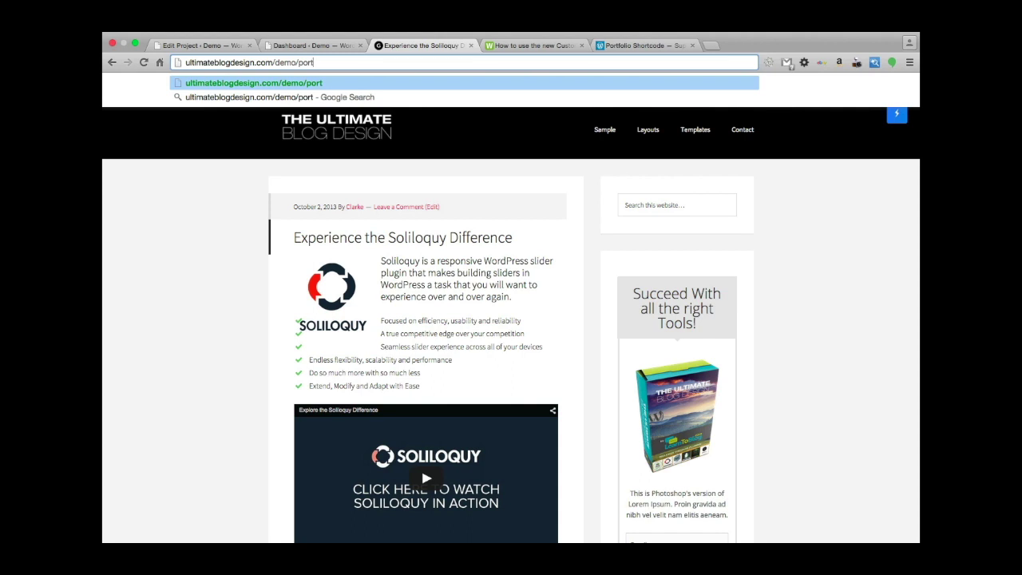
text(folio)
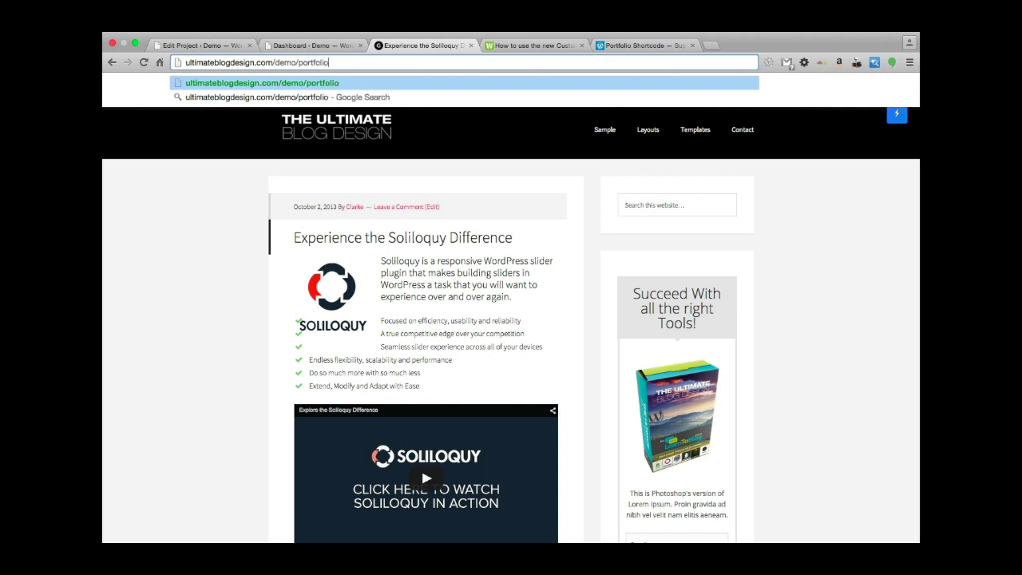
key(Return)
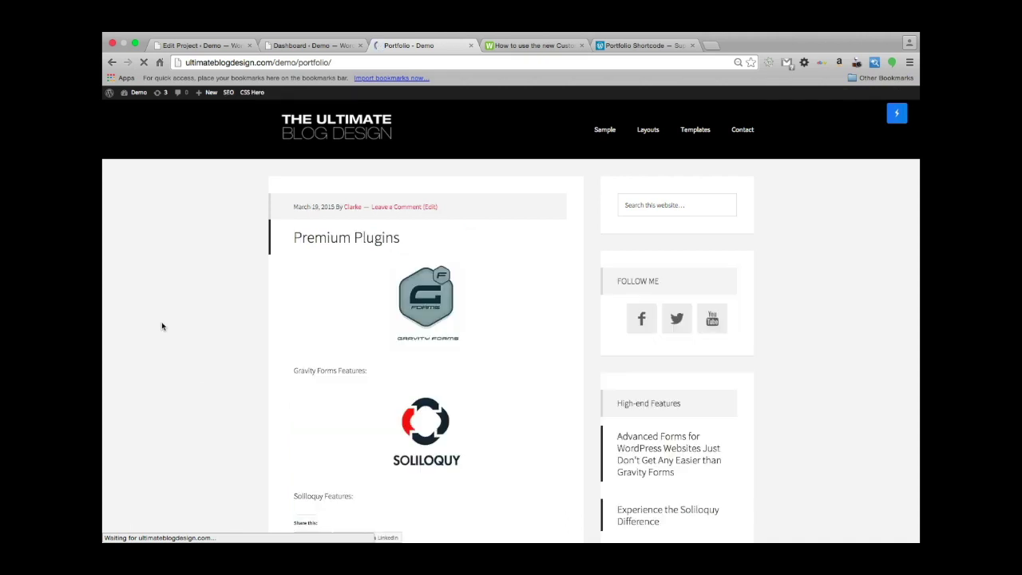
Scroll through the portfolio page, then go back to the Soliloquy post.
scroll(160, 325, down, 2)
scroll(198, 413, down, 3)
scroll(198, 413, up, 5)
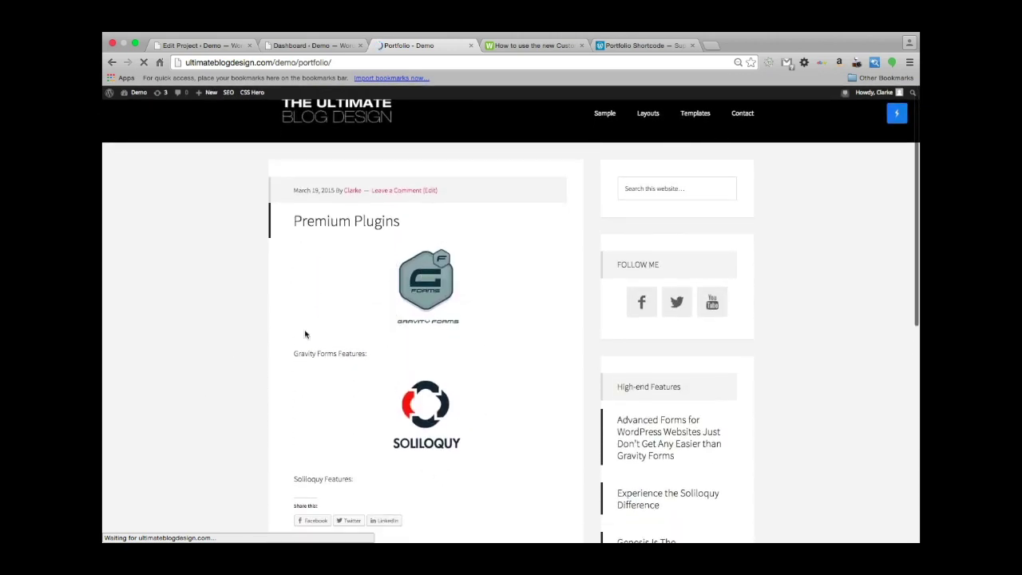
scroll(216, 307, down, 3)
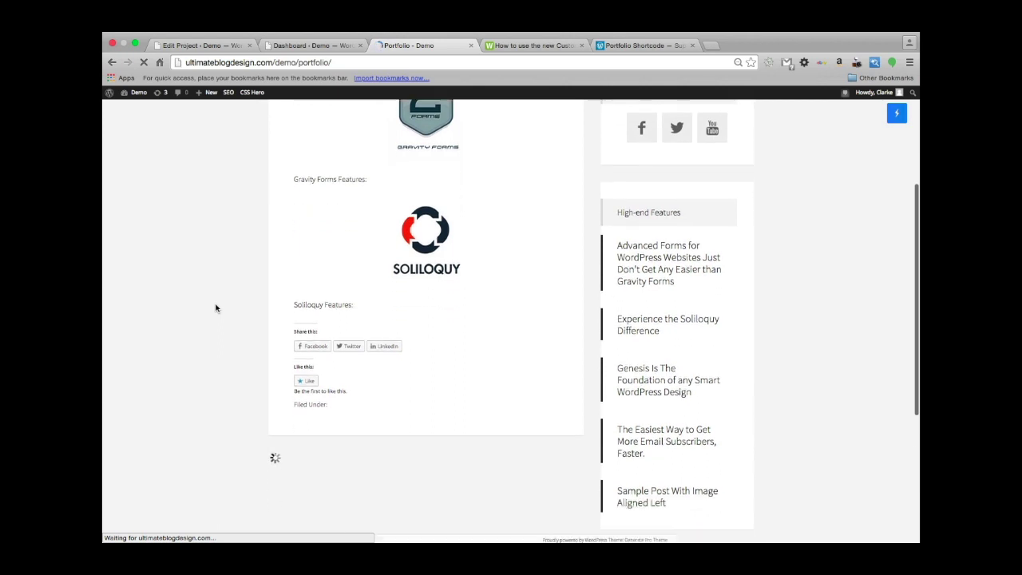
scroll(216, 308, up, 3)
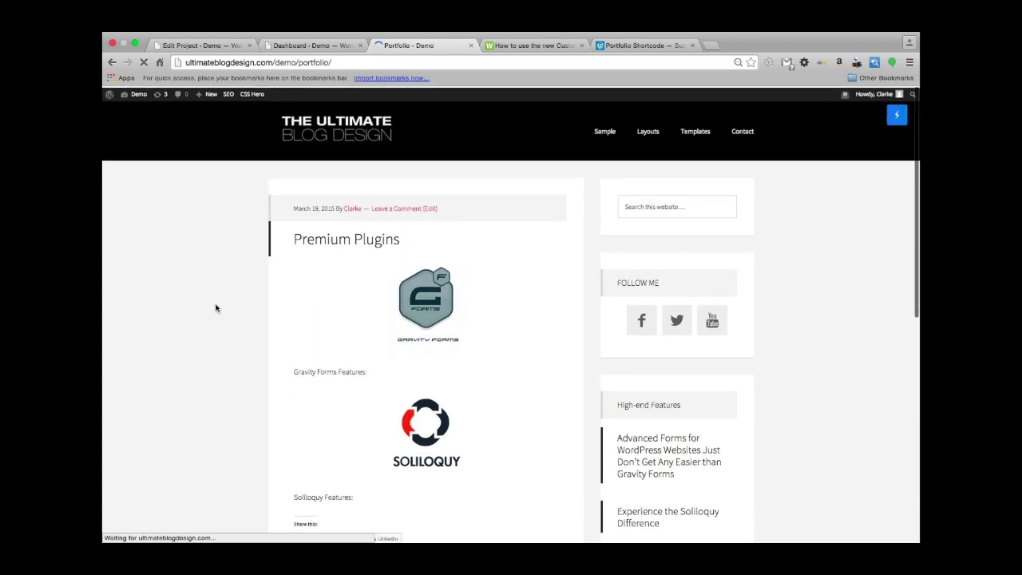
scroll(260, 436, left, 3)
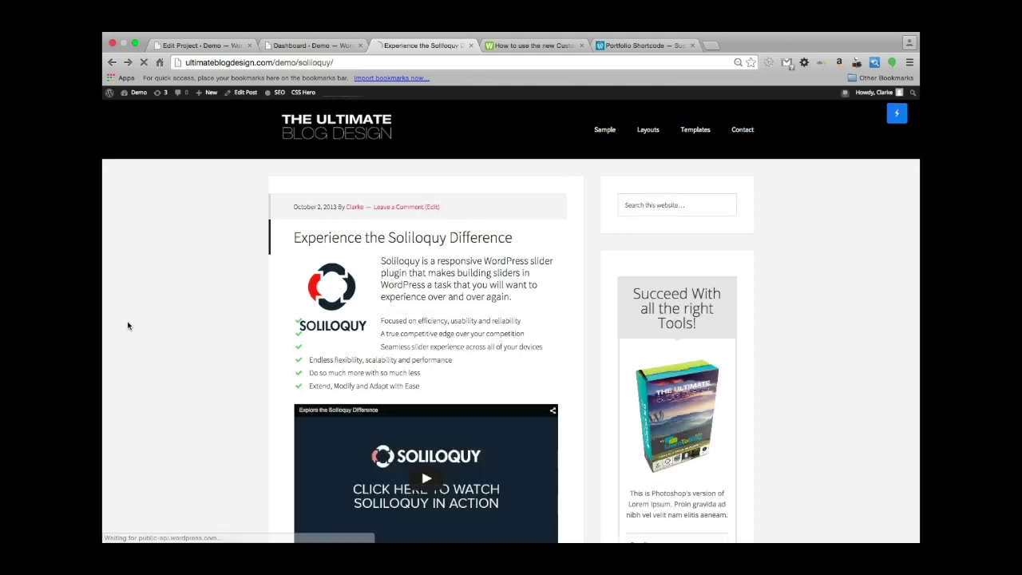
Look over the admin Dashboard tab, then return to the Edit Project tab.
scroll(128, 326, down, 1)
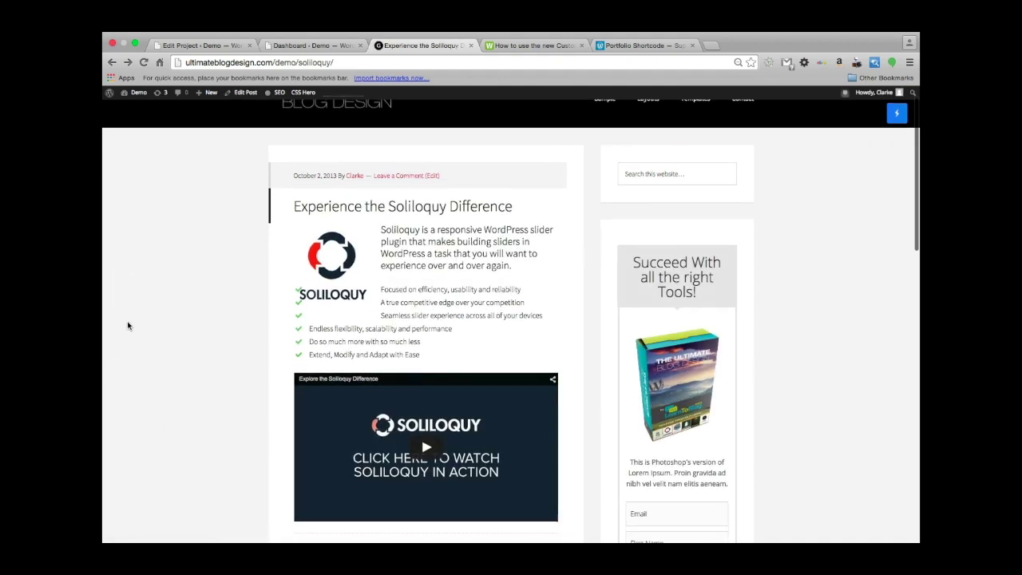
scroll(128, 326, up, 1)
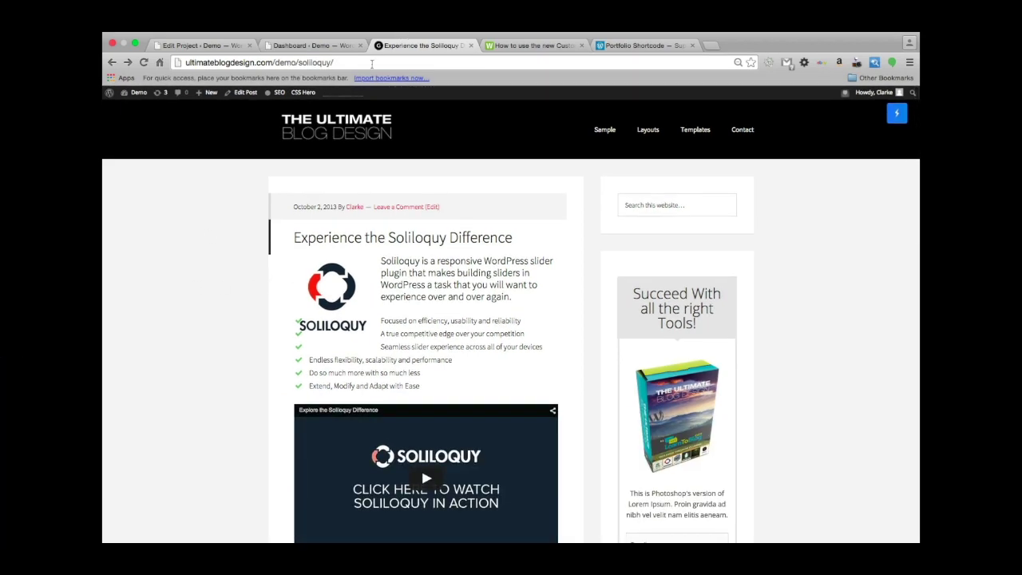
click(312, 45)
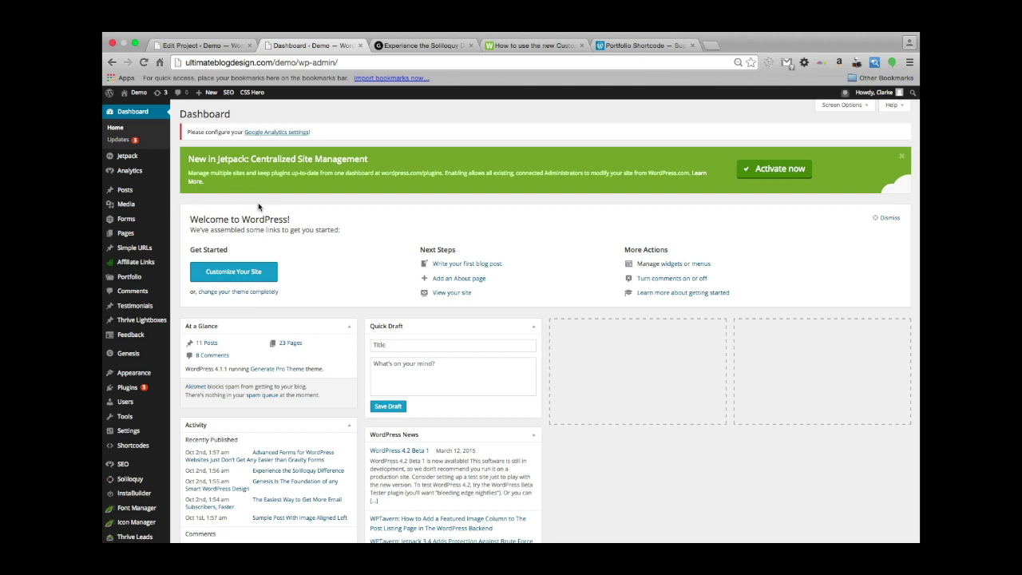
scroll(381, 239, down, 2)
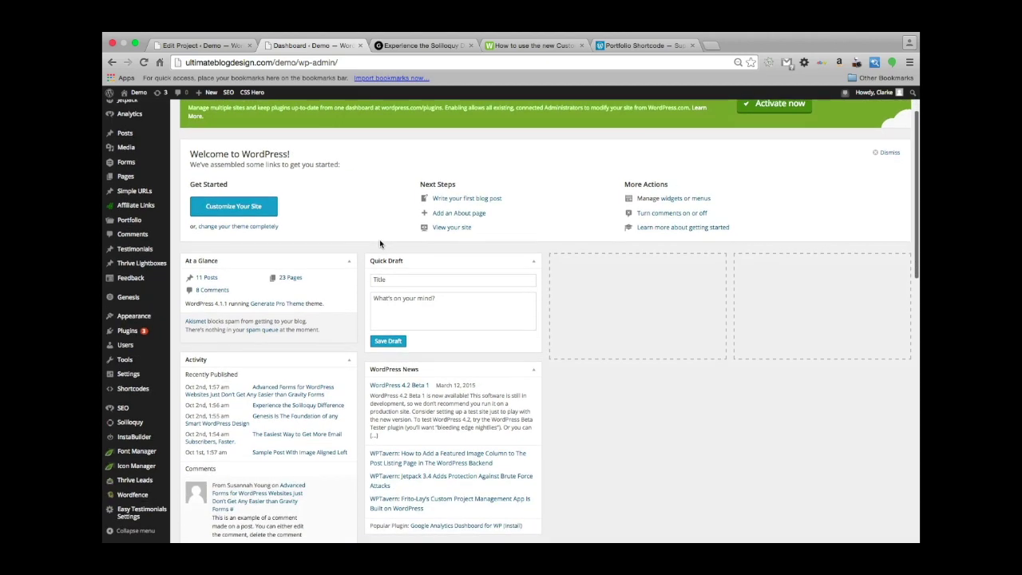
scroll(362, 249, up, 3)
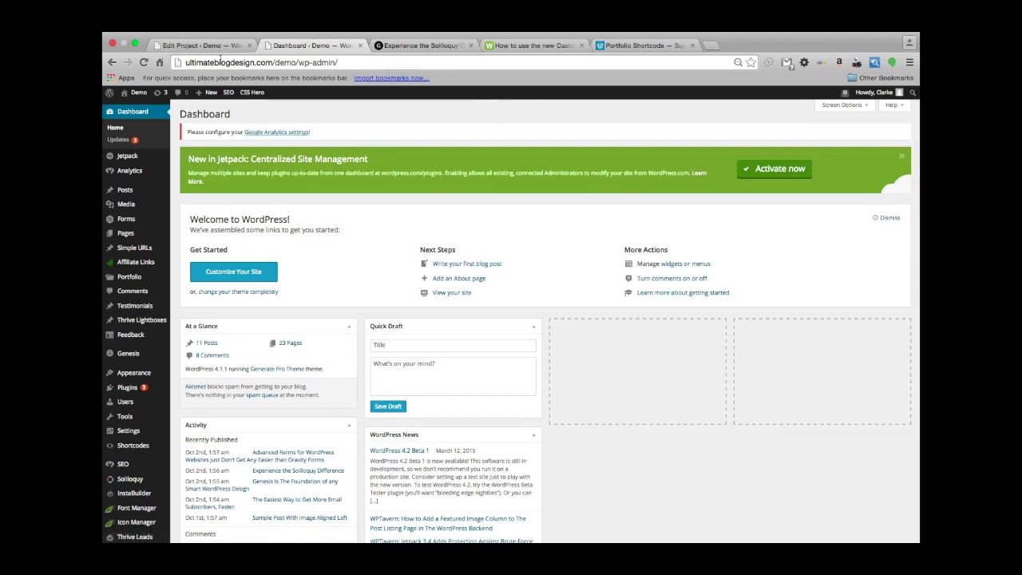
click(192, 44)
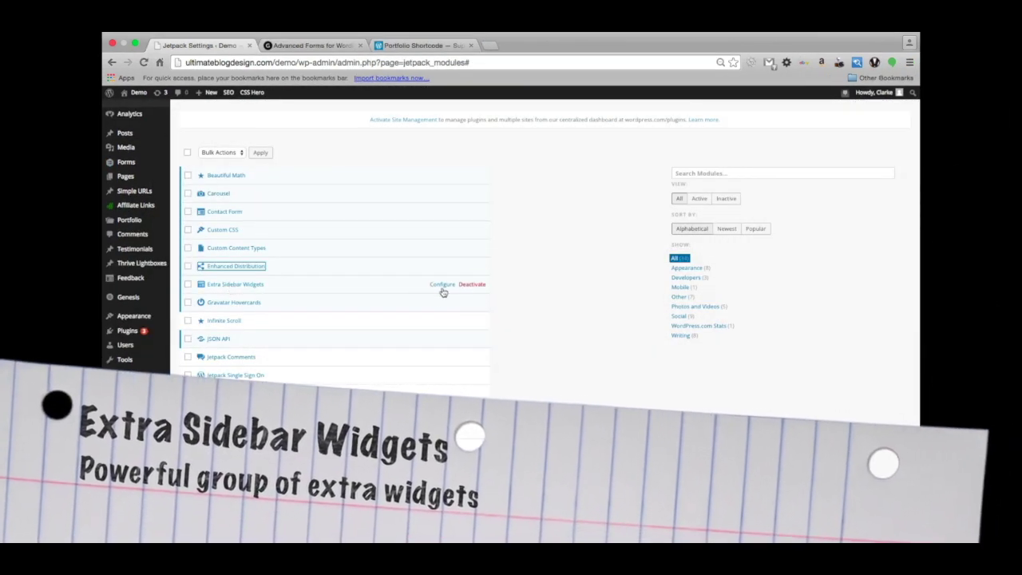
Open the Extra Sidebar Widgets module settings and look through the widget options listed there.
click(444, 287)
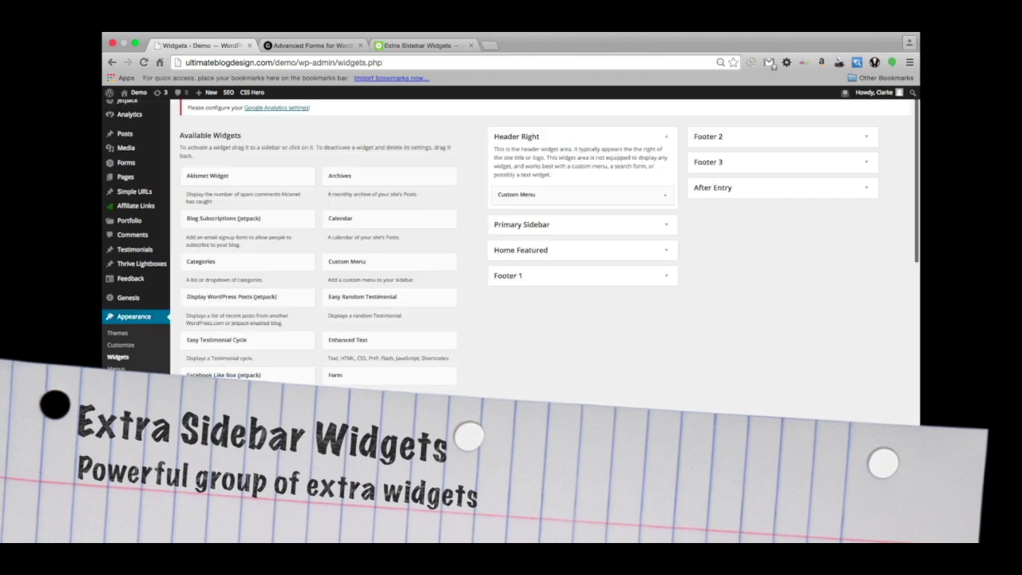
scroll(261, 324, down, 2)
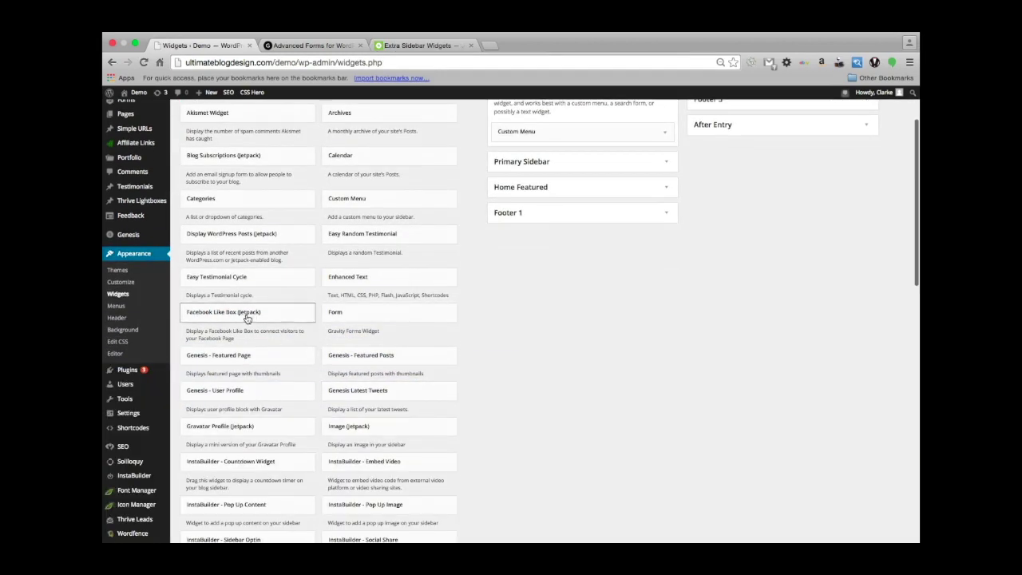
scroll(264, 327, down, 1)
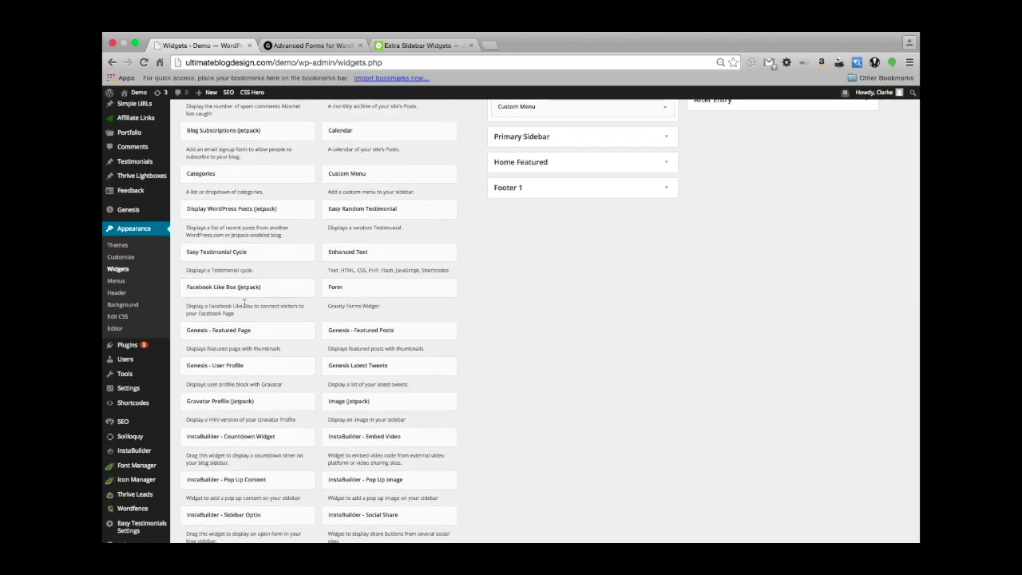
scroll(201, 300, up, 1)
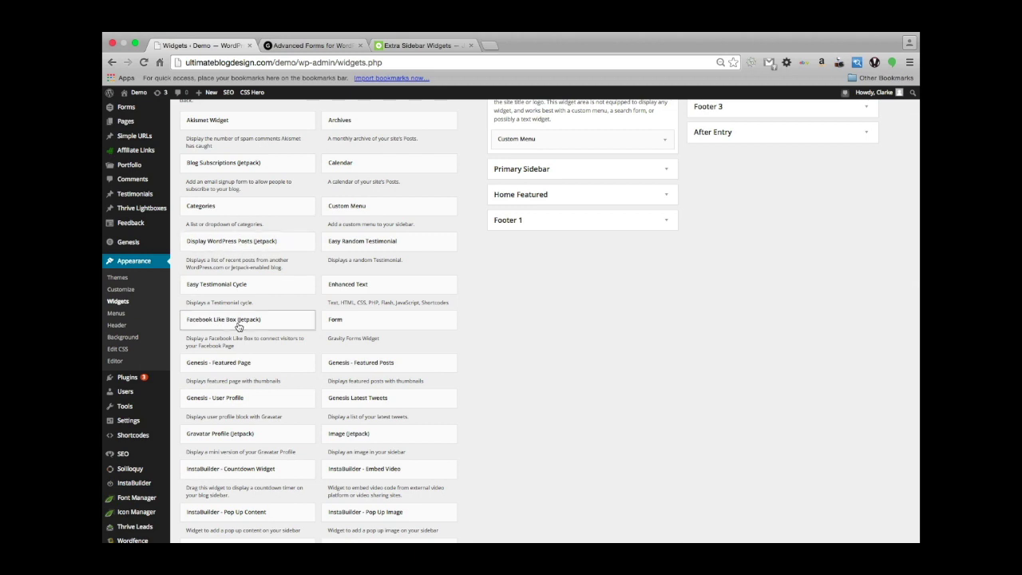
scroll(233, 328, down, 2)
scroll(293, 367, down, 3)
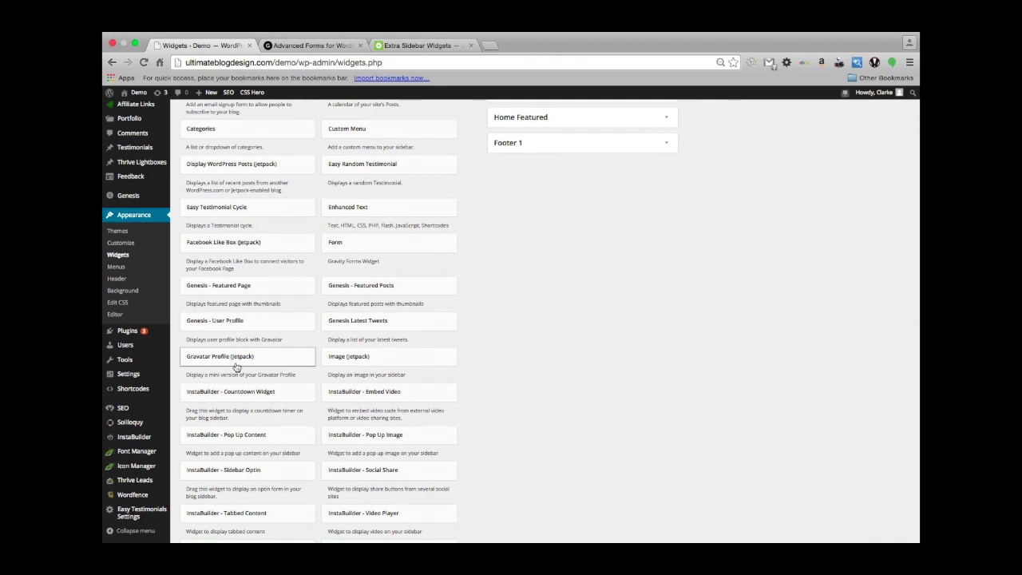
scroll(278, 371, down, 3)
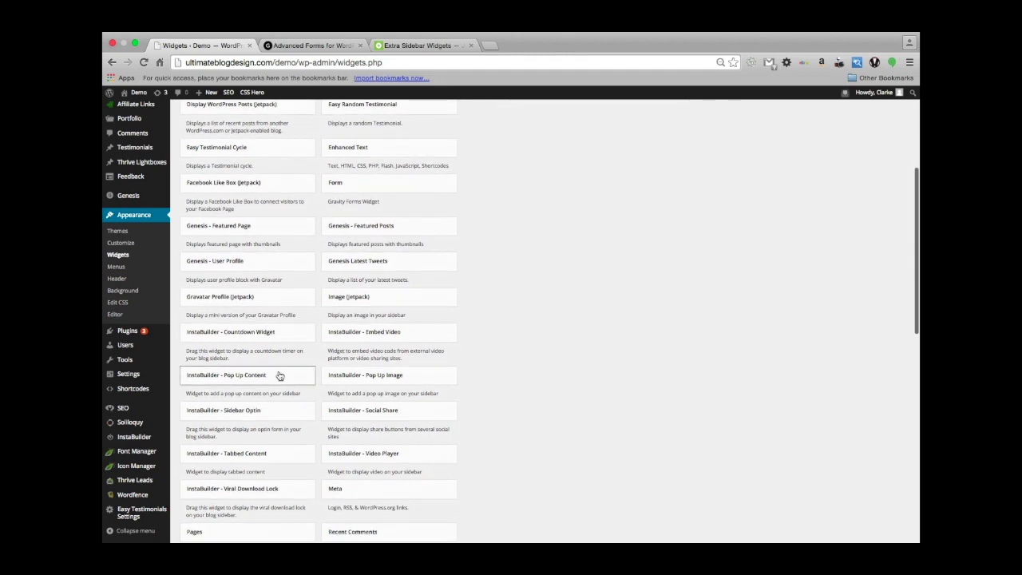
scroll(268, 370, down, 1)
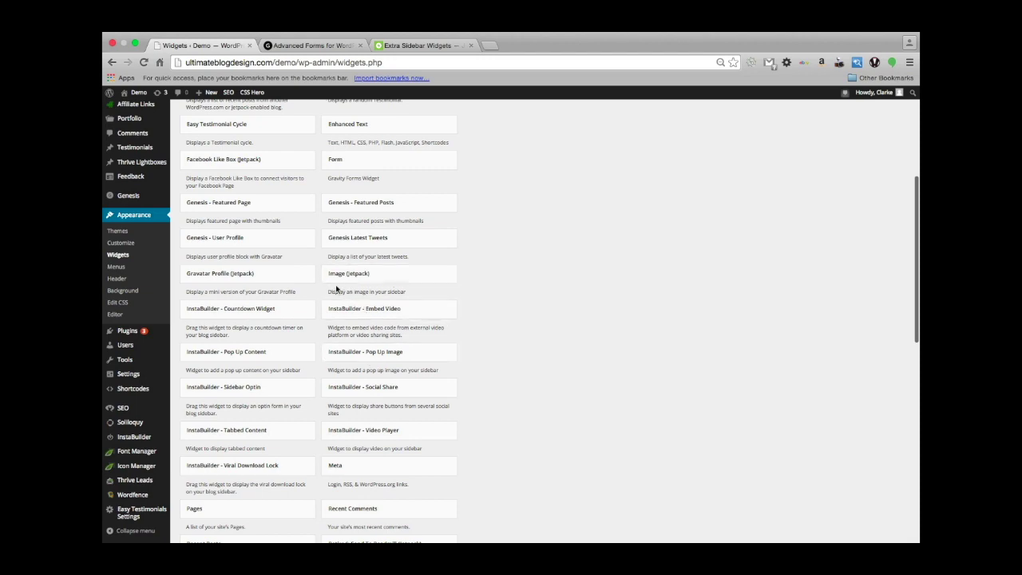
scroll(363, 291, up, 1)
scroll(371, 292, up, 2)
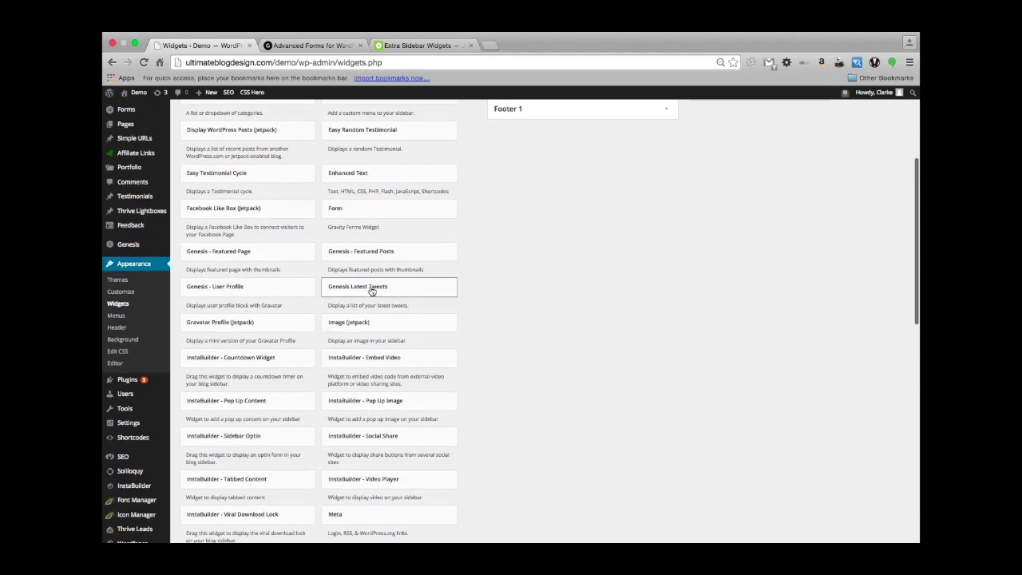
scroll(371, 292, up, 8)
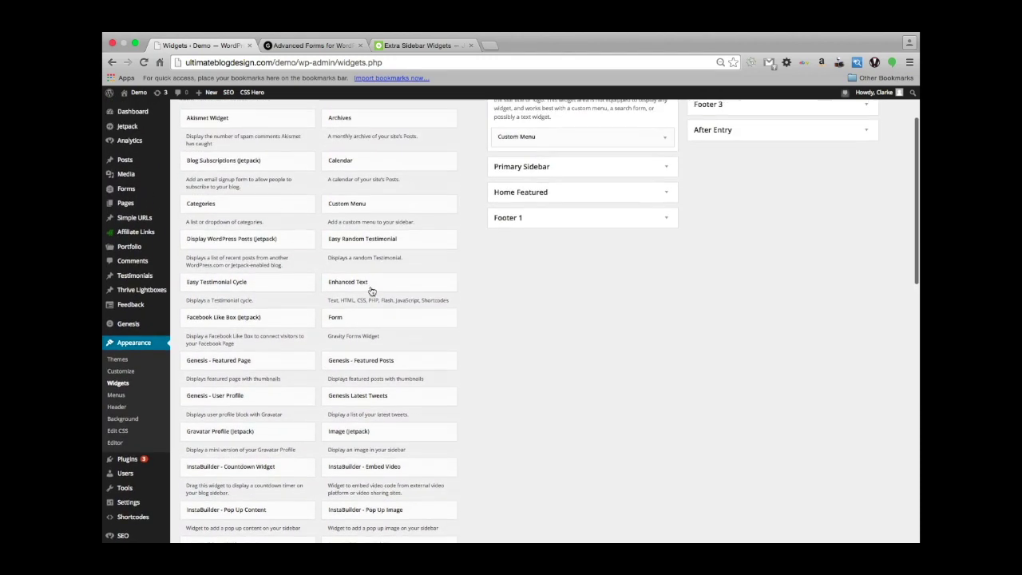
scroll(371, 291, down, 10)
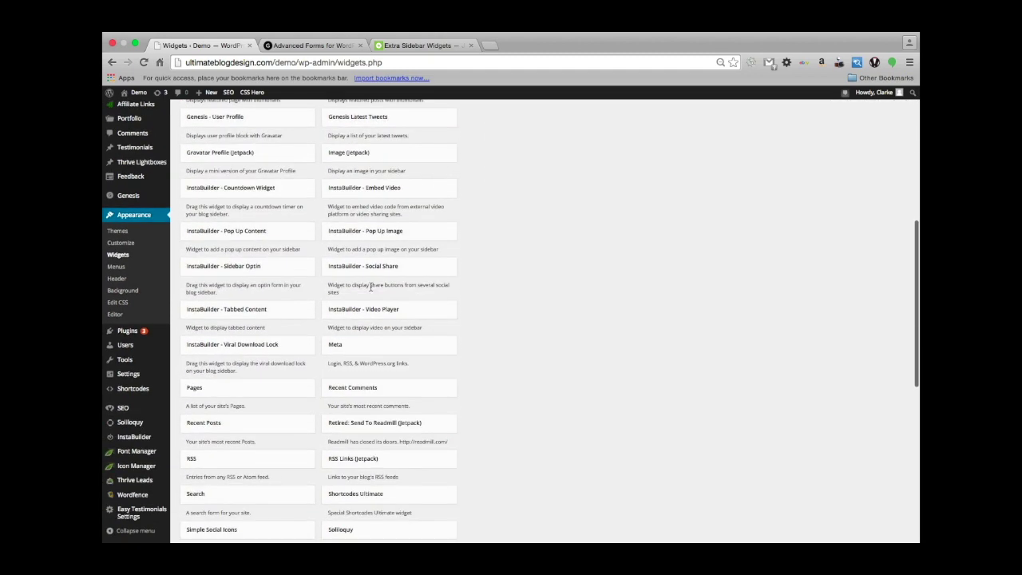
scroll(371, 287, up, 5)
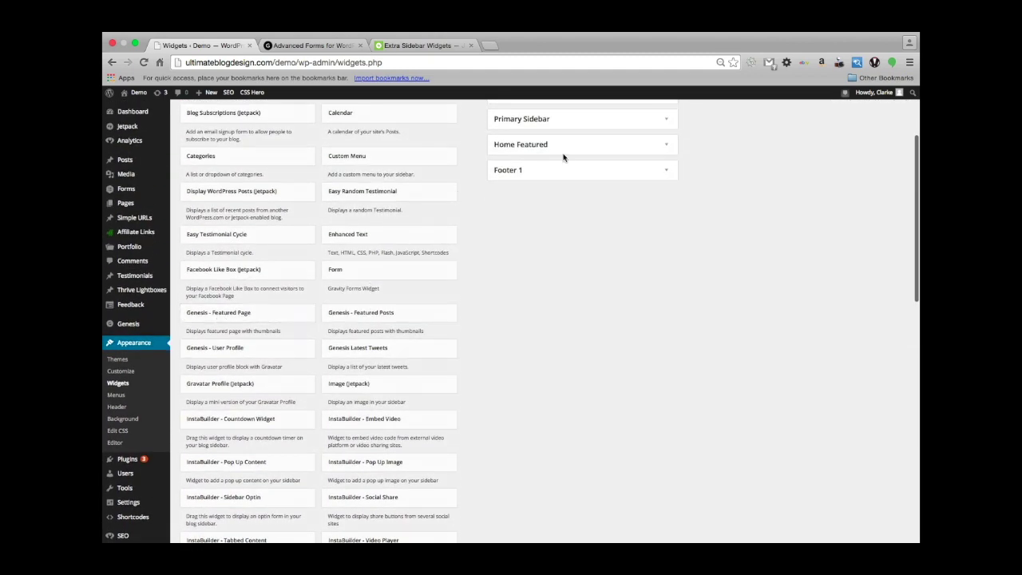
scroll(540, 209, up, 4)
scroll(540, 209, up, 3)
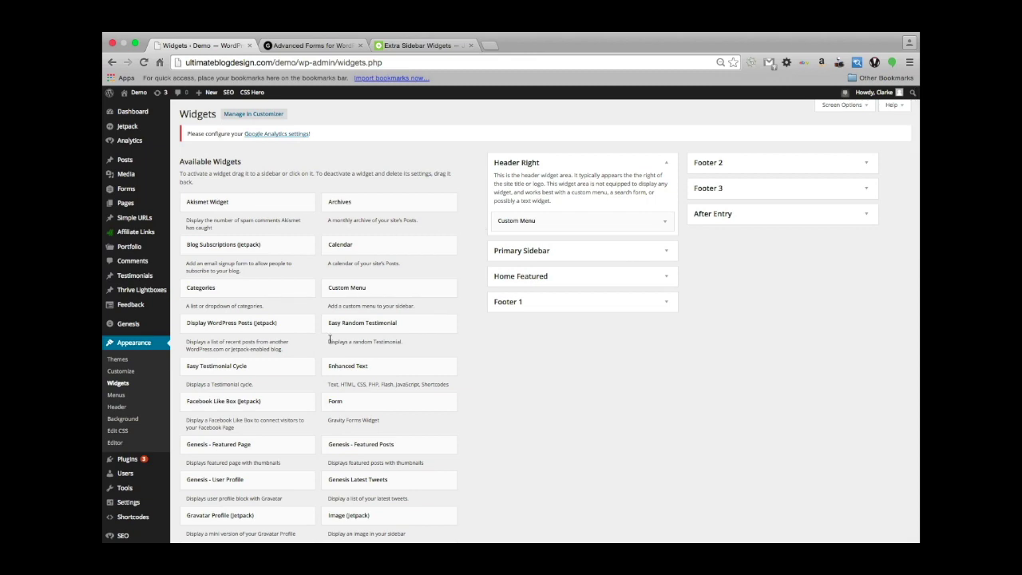
scroll(331, 344, down, 15)
scroll(331, 343, up, 15)
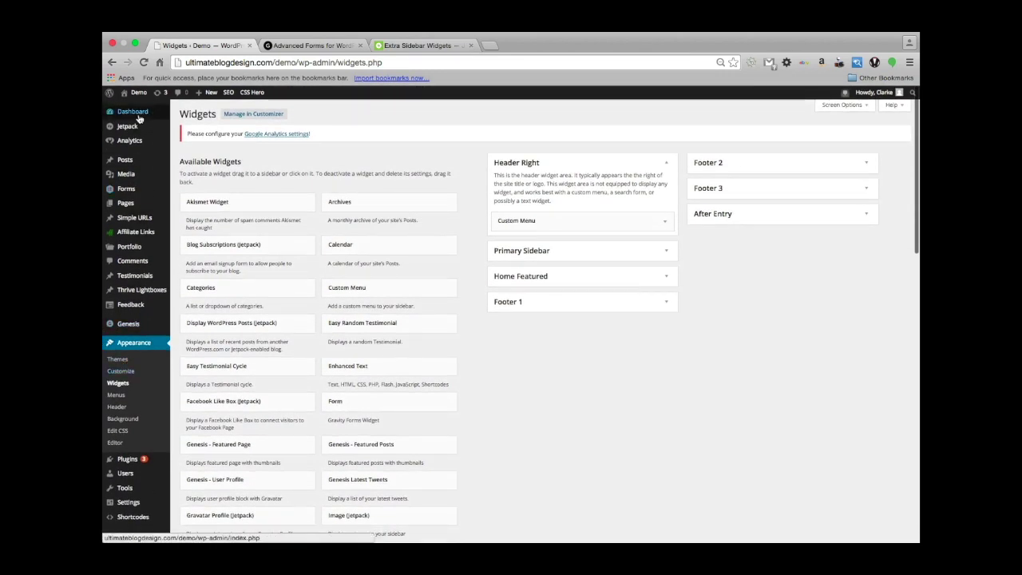
mouse_move(128, 129)
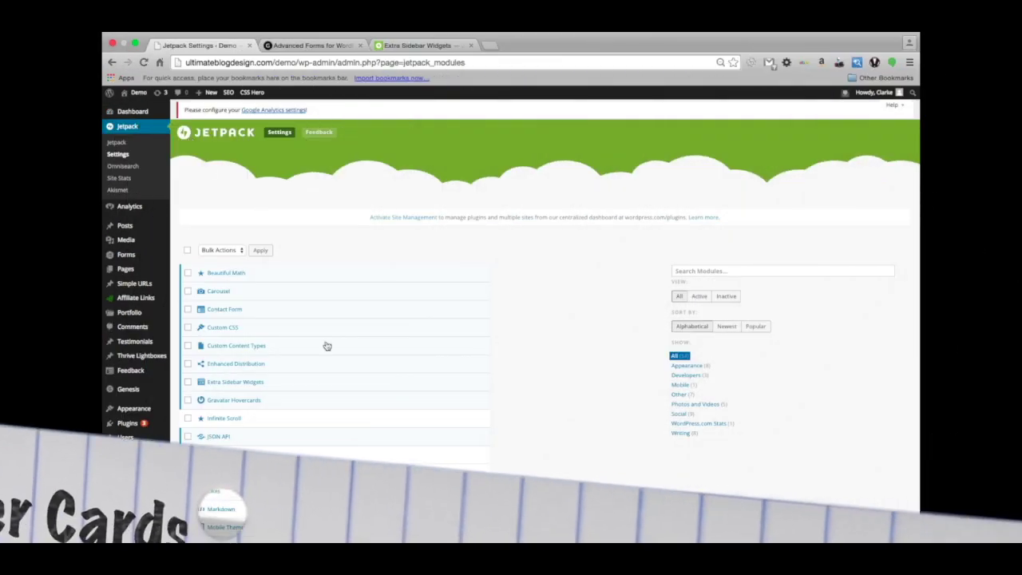
Open the Gravatar Hovercards configuration and review the Avatars section of Discussion Settings.
scroll(329, 413, down, 1)
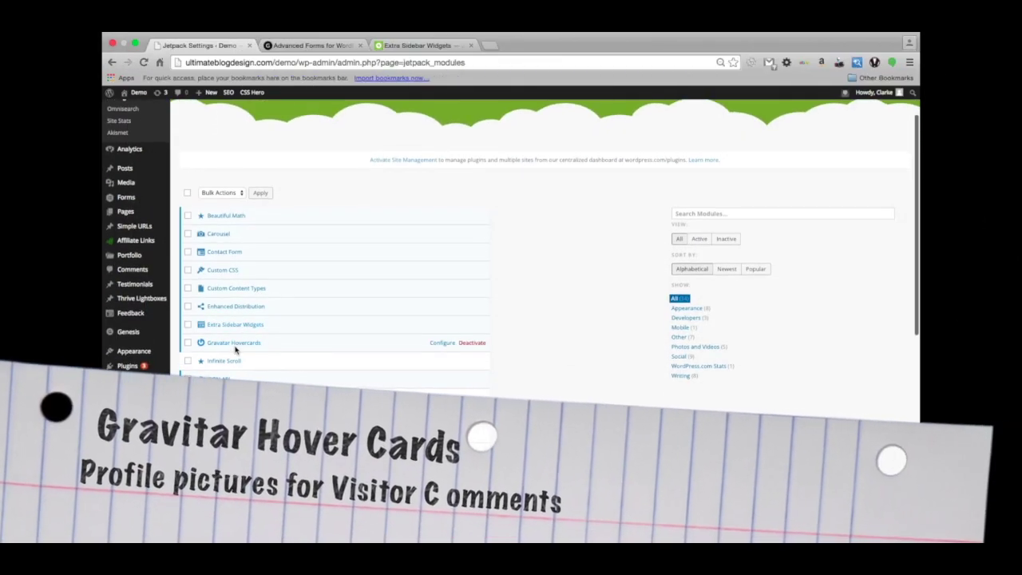
click(437, 346)
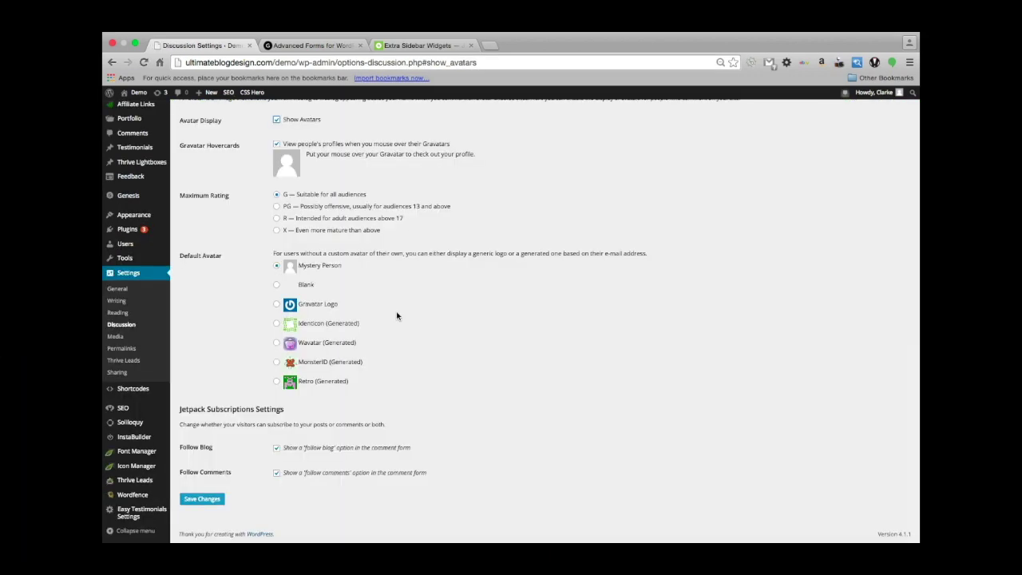
scroll(397, 313, up, 5)
scroll(397, 312, down, 5)
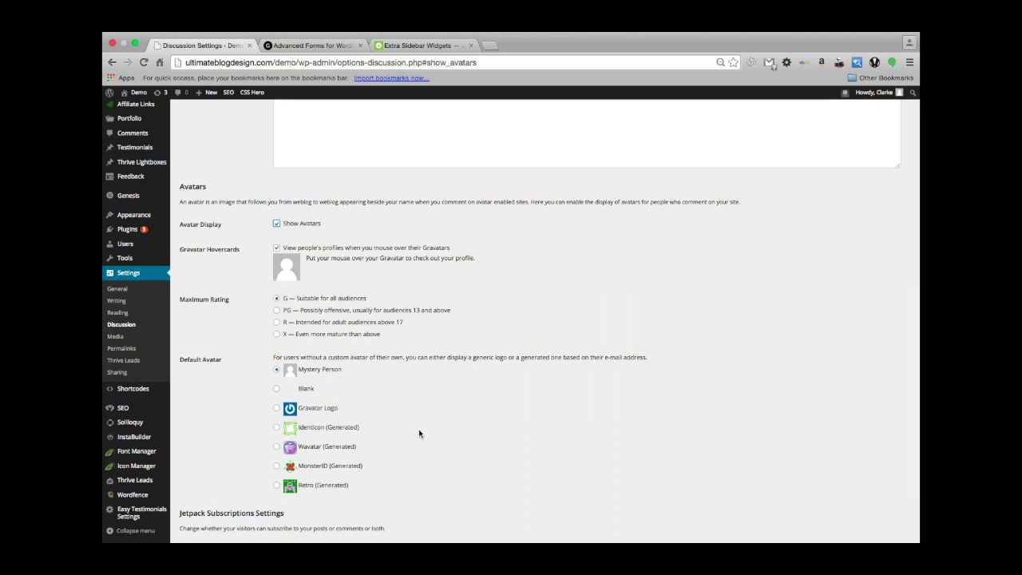
scroll(418, 429, down, 3)
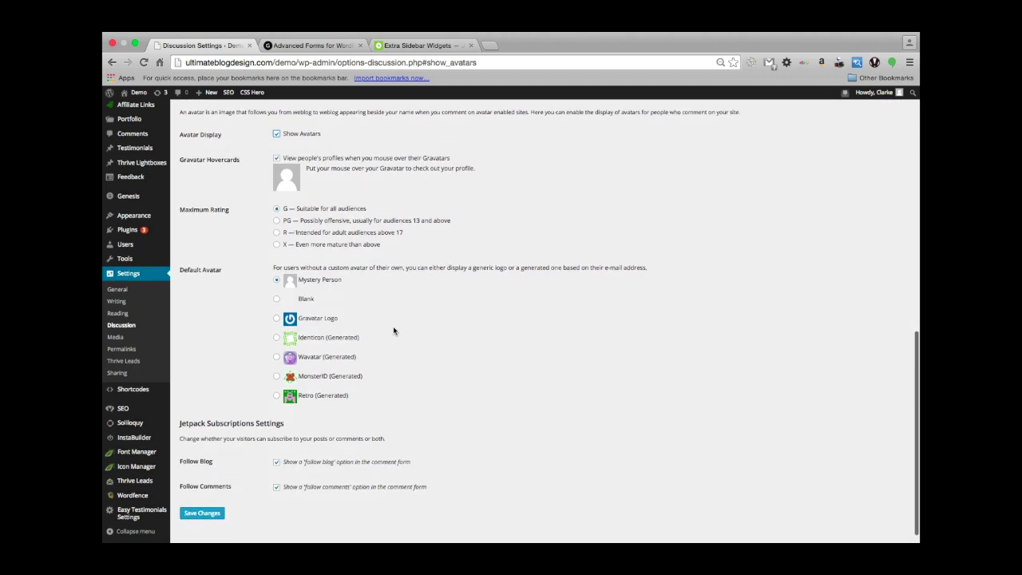
scroll(394, 330, down, 1)
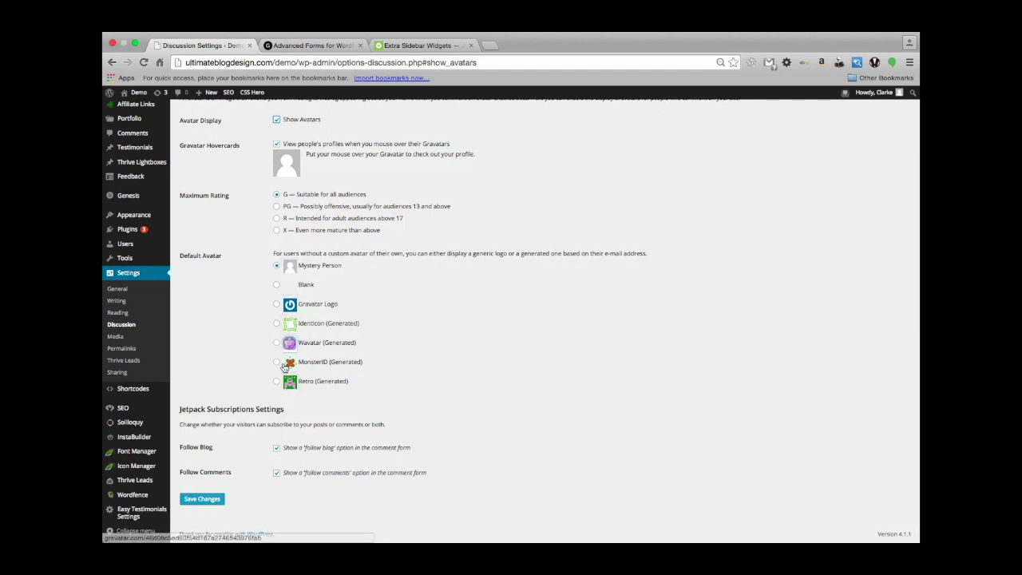
scroll(475, 445, down, 1)
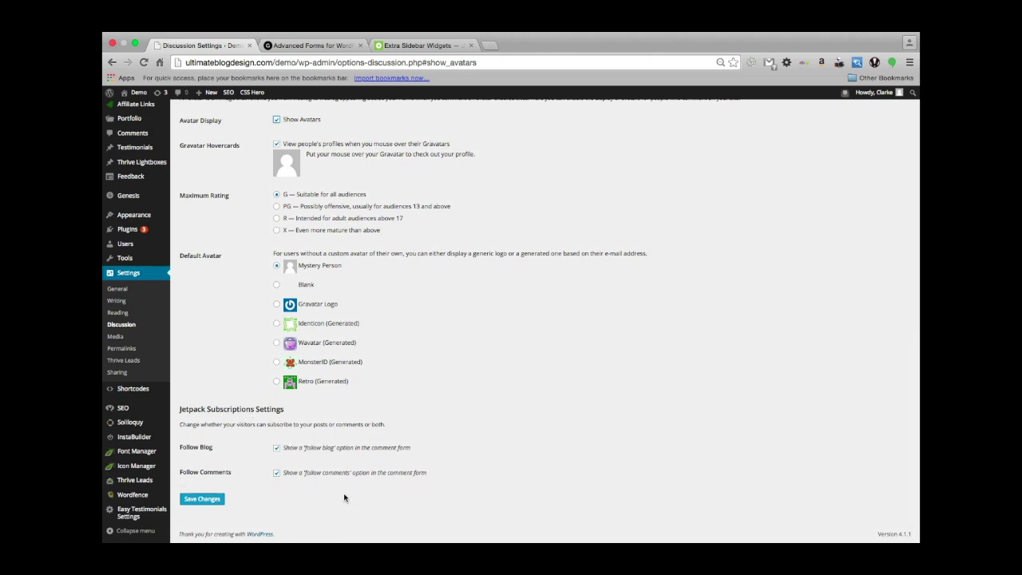
scroll(459, 379, up, 2)
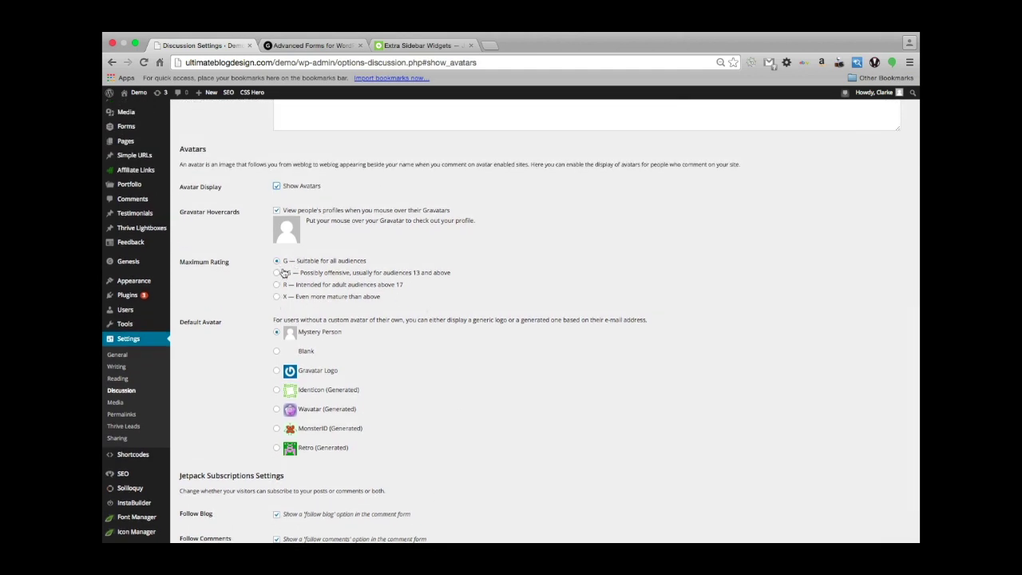
scroll(377, 370, up, 2)
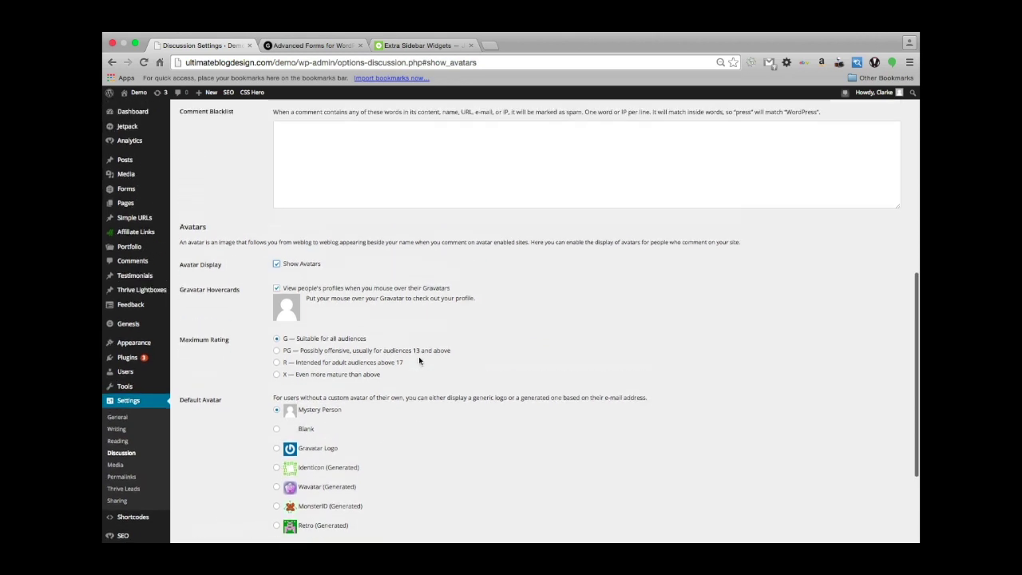
scroll(419, 356, down, 3)
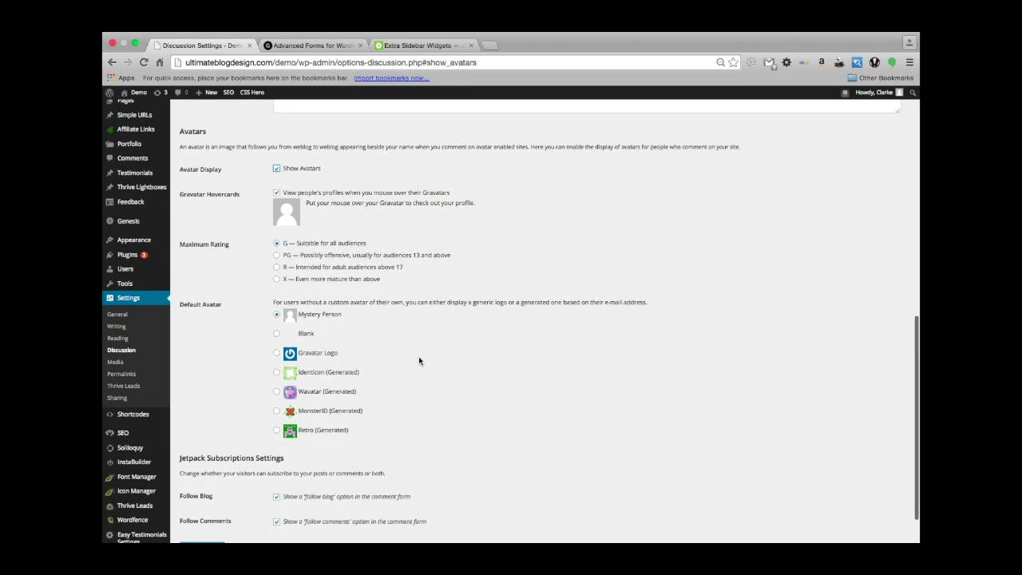
scroll(362, 229, up, 2)
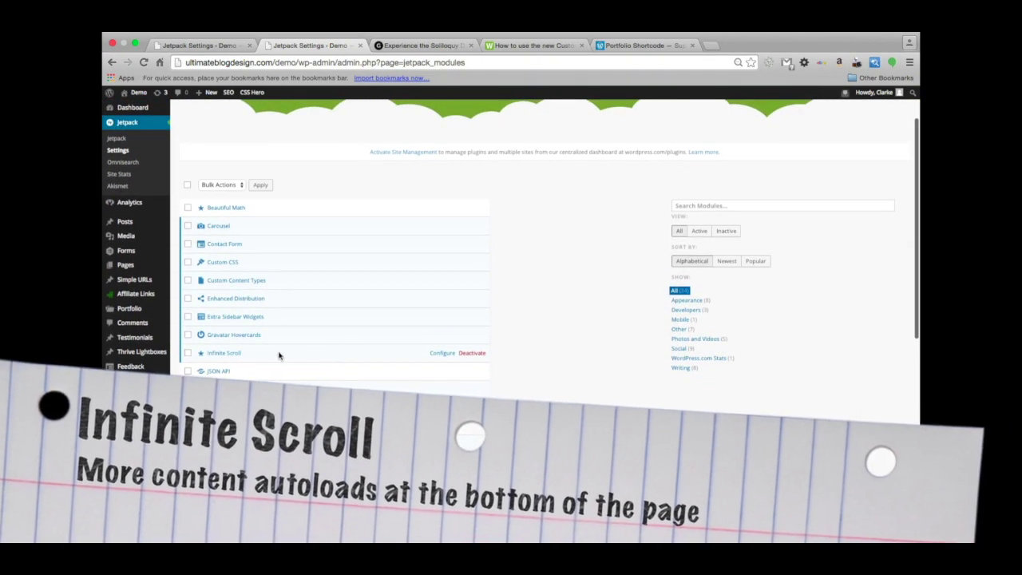
Switch to the former Soliloquy post tab and reload the /demo/ home page with Cmd+R.
scroll(284, 319, down, 1)
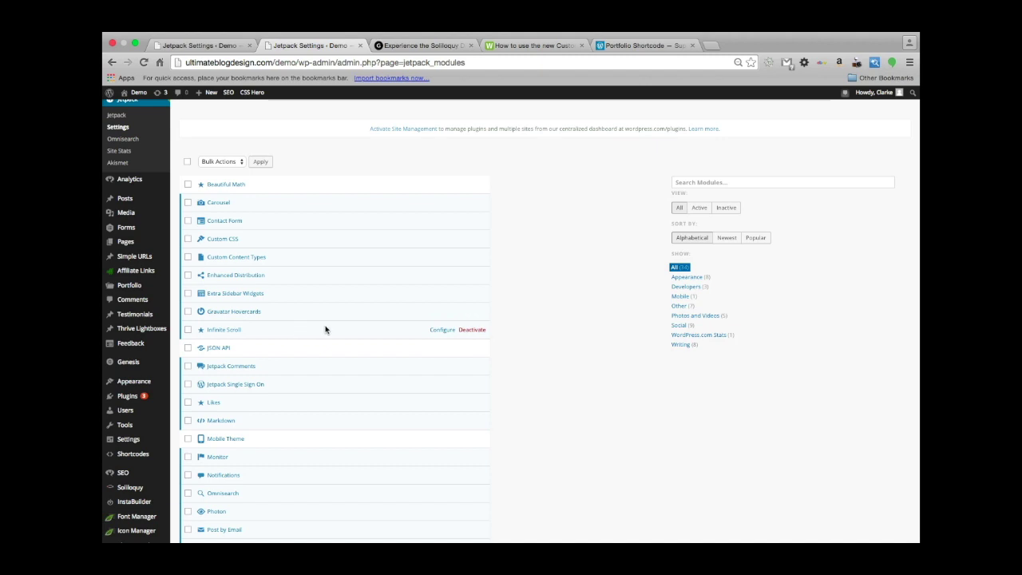
click(423, 45)
key(super+r)
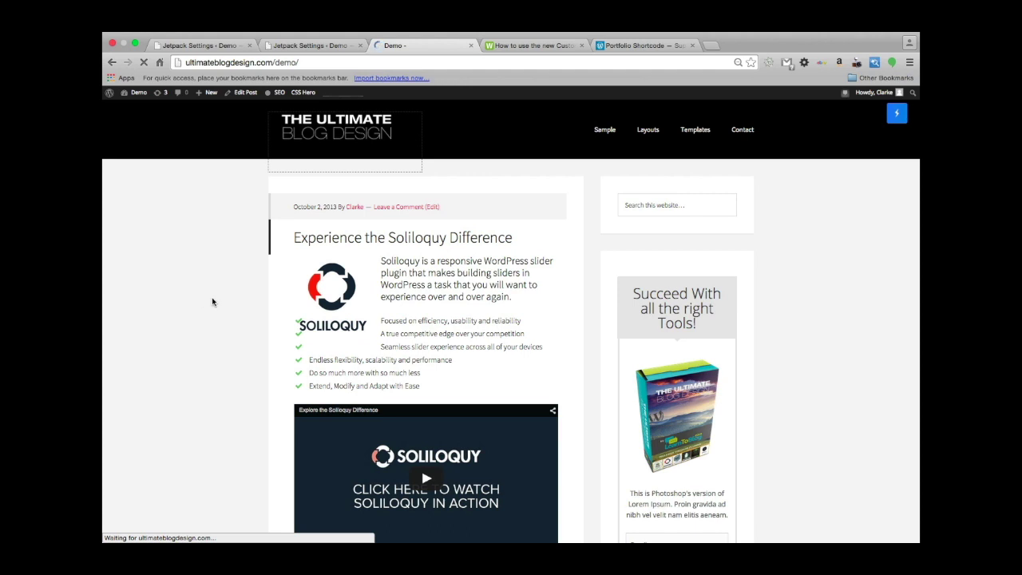
Scroll the demo blog until the second page of posts autoloads, then return to Jetpack Settings.
scroll(213, 301, down, 8)
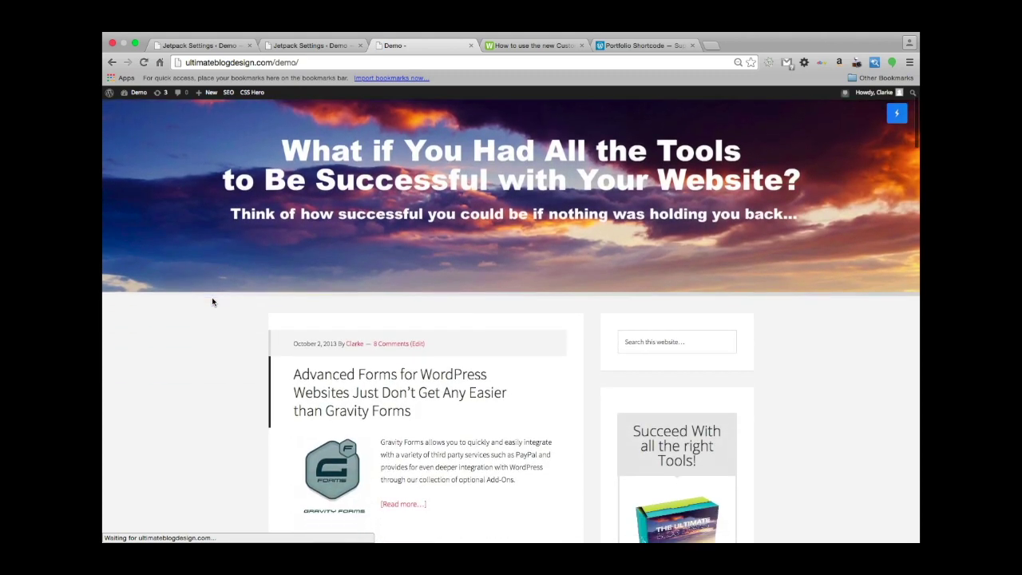
scroll(212, 301, down, 15)
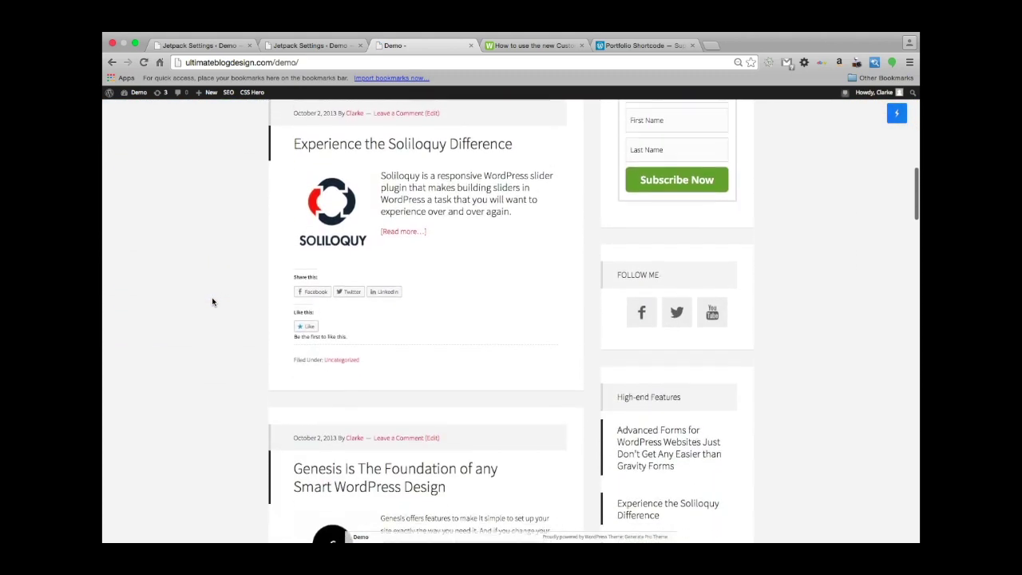
scroll(213, 301, down, 10)
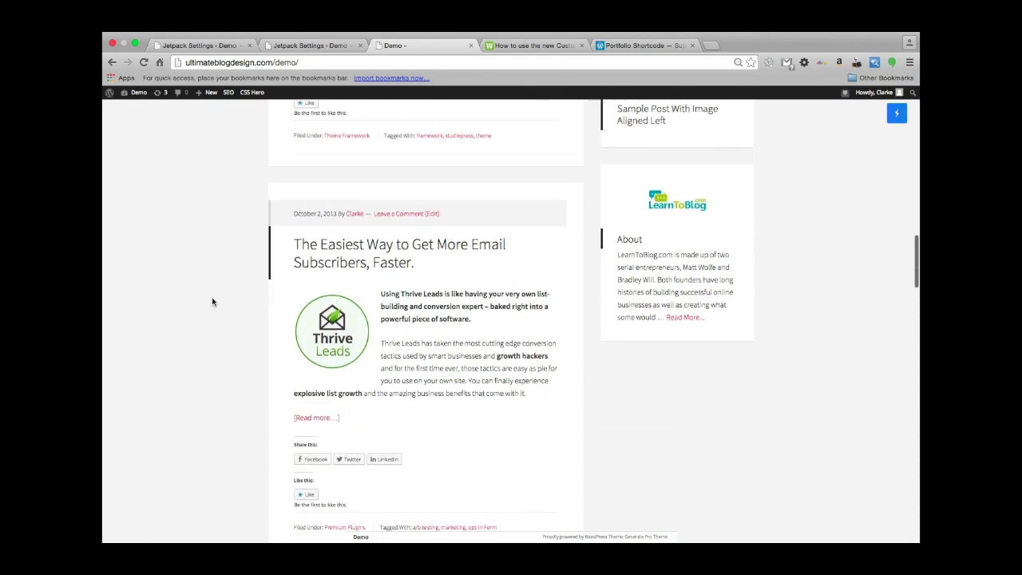
scroll(212, 301, down, 13)
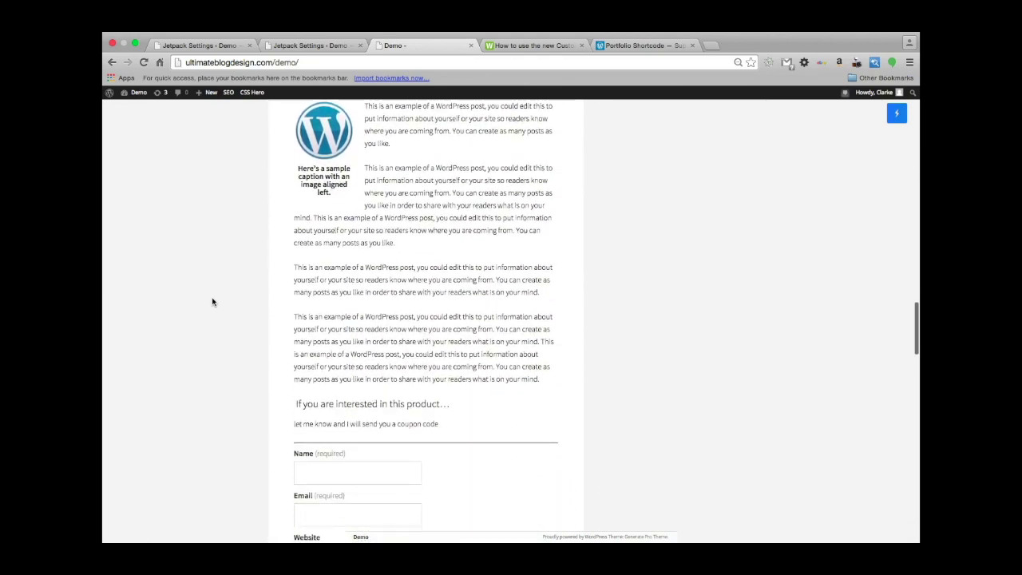
scroll(212, 302, down, 12)
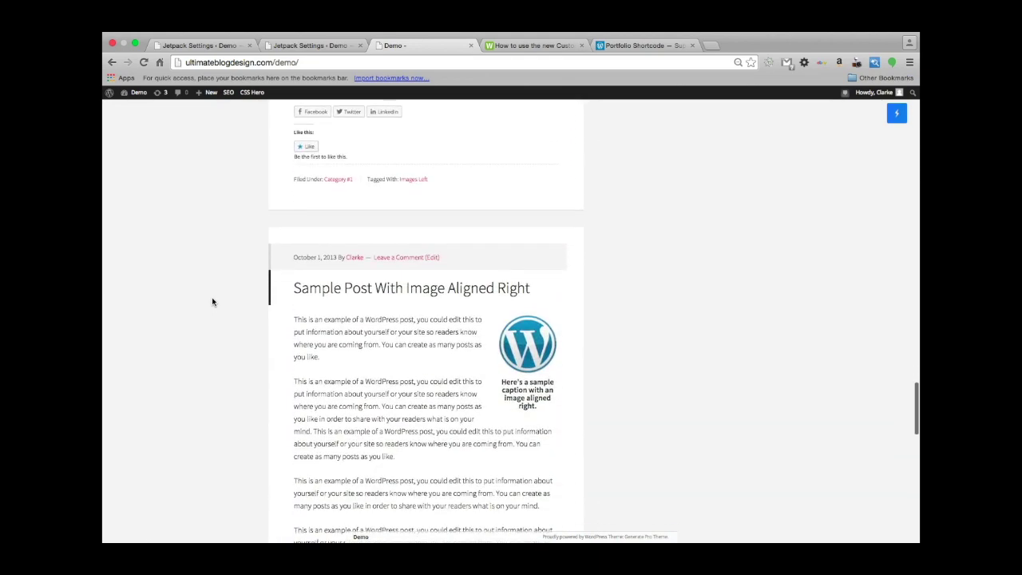
scroll(212, 301, down, 13)
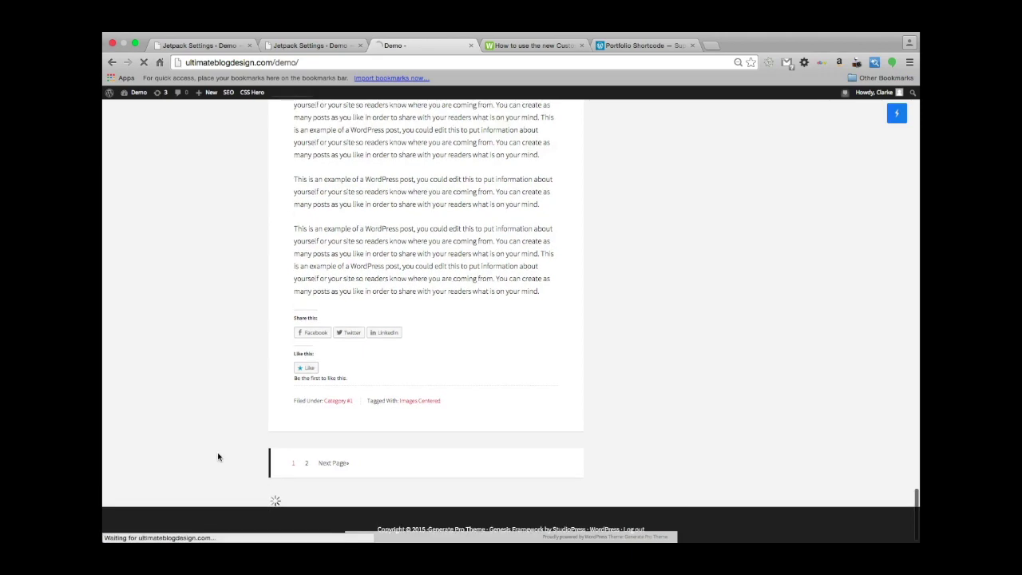
scroll(218, 456, down, 15)
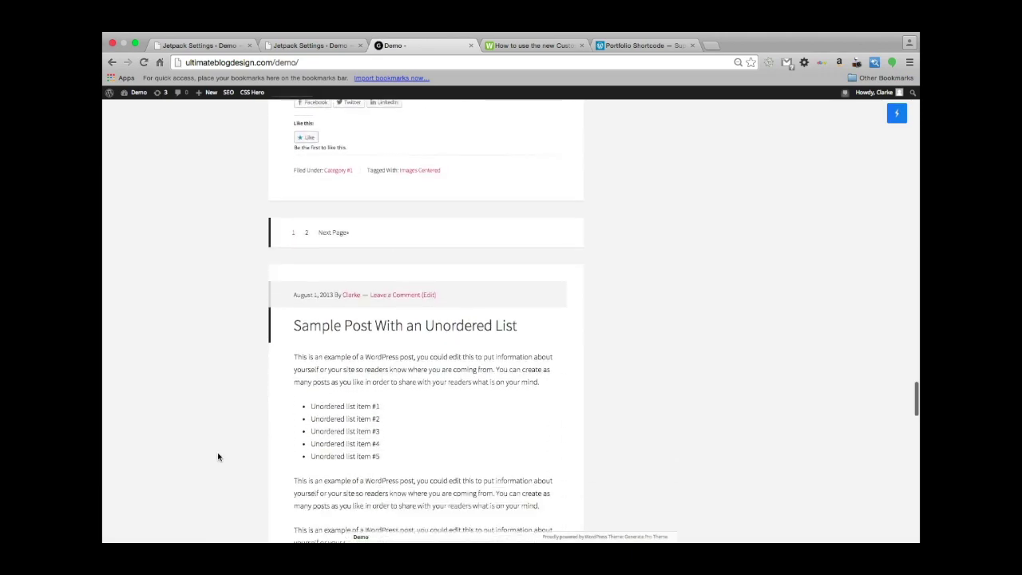
scroll(218, 457, down, 15)
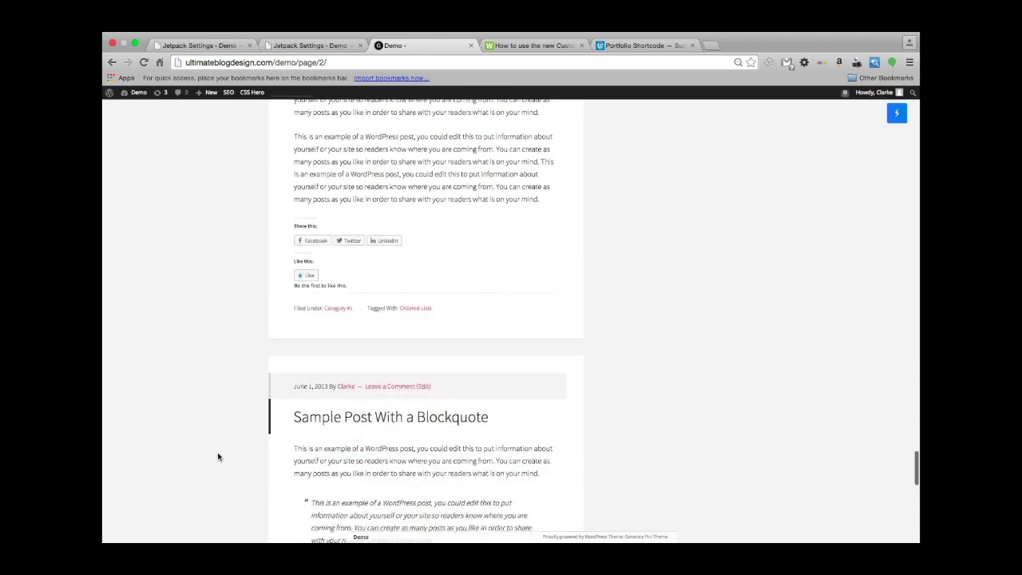
scroll(218, 457, up, 20)
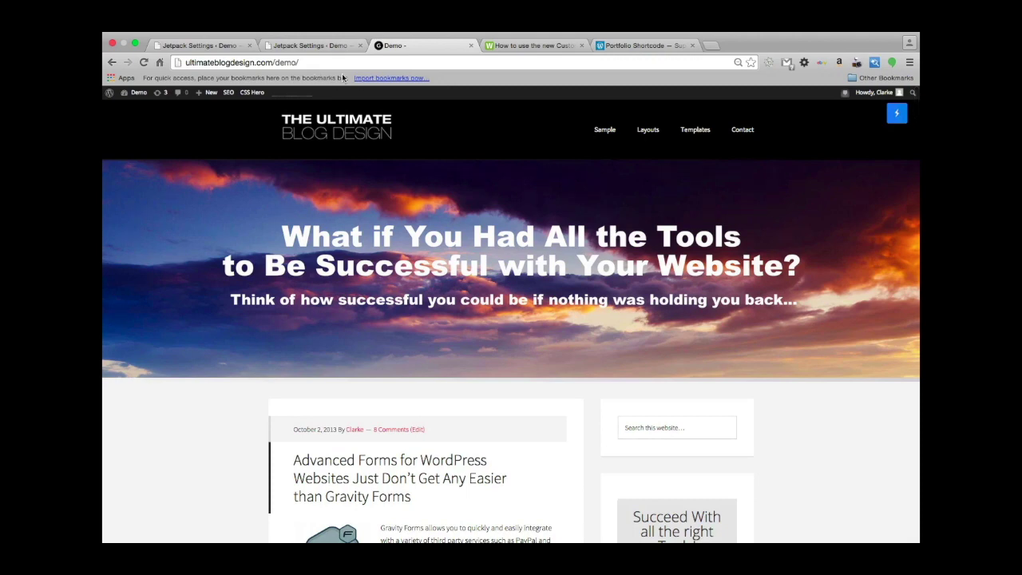
click(300, 50)
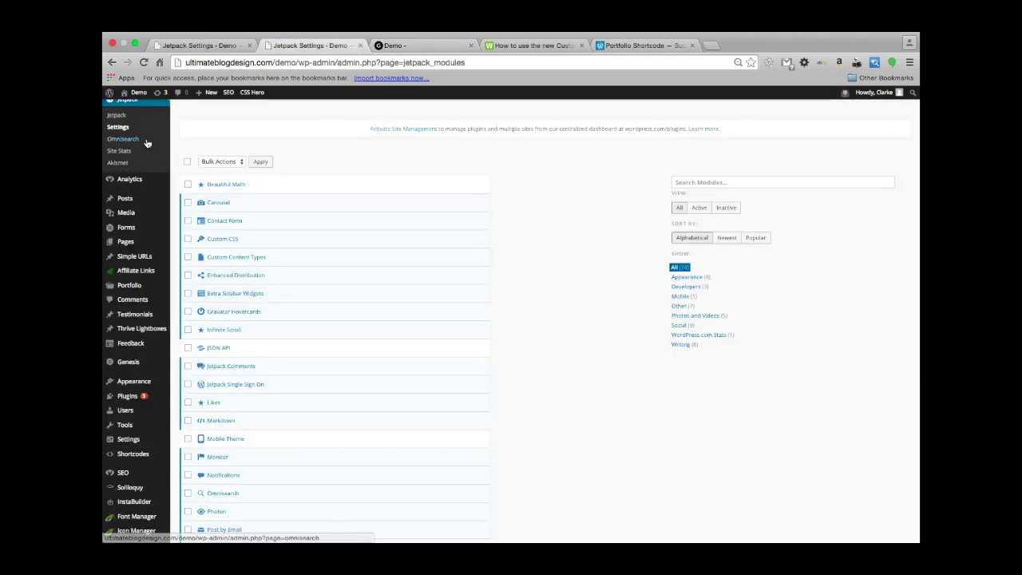
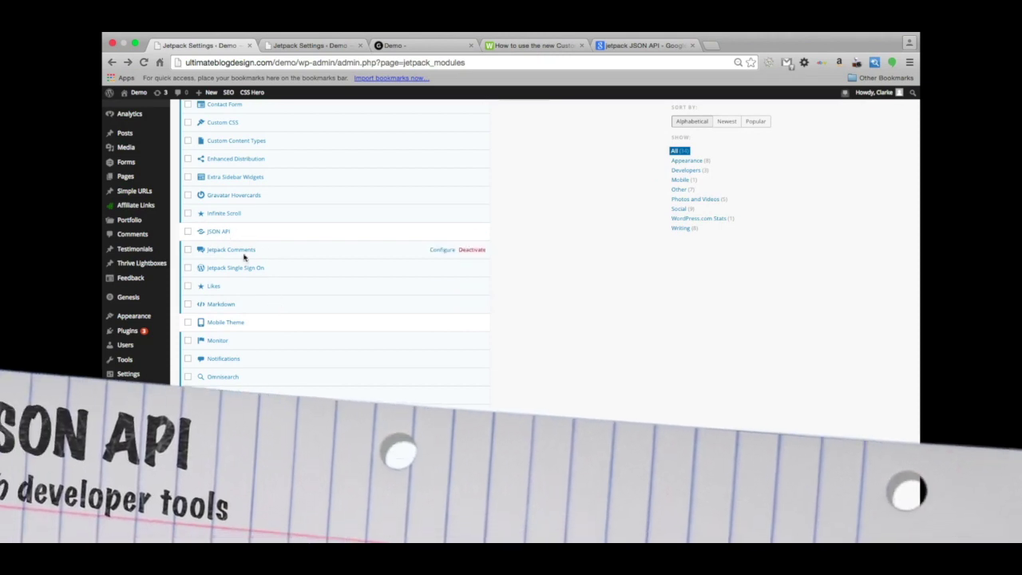
View the JSON API module's description, then close it.
scroll(231, 264, up, 1)
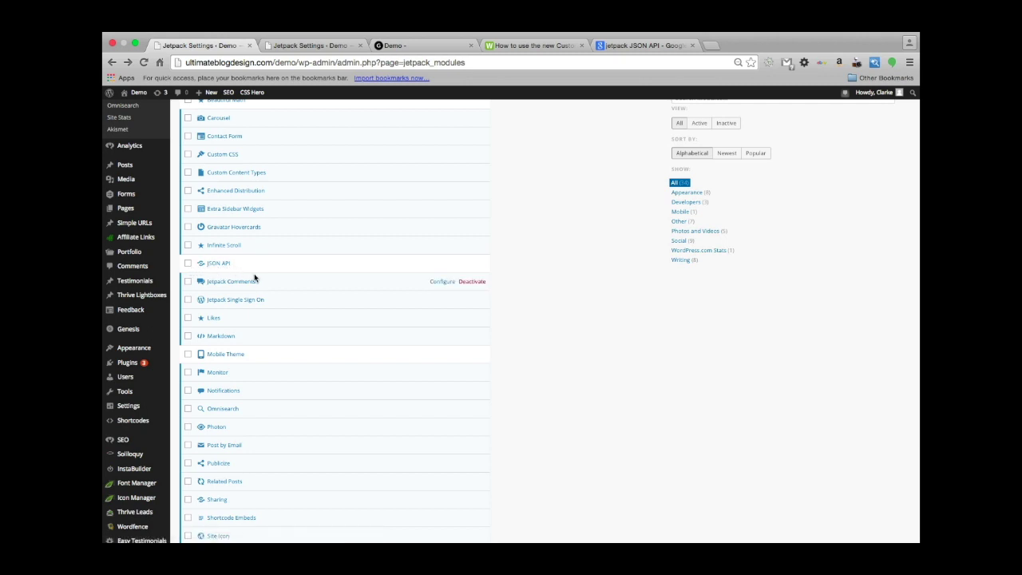
click(214, 265)
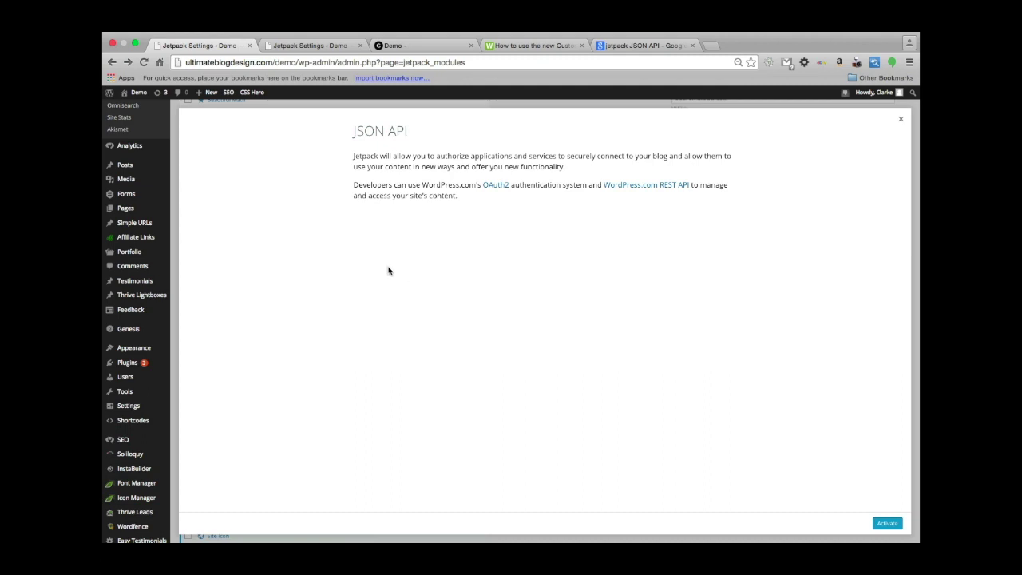
scroll(723, 258, up, 2)
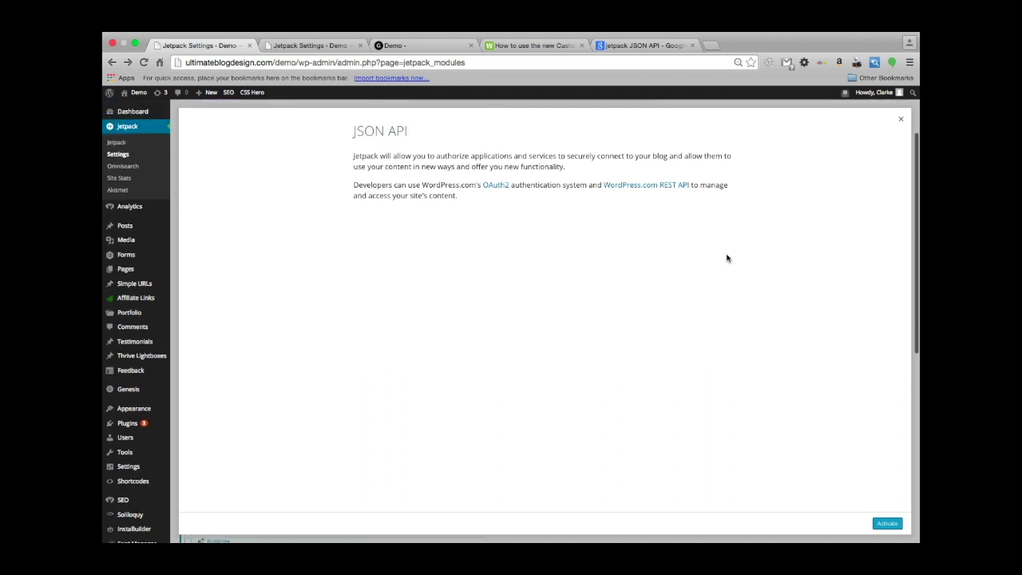
click(901, 119)
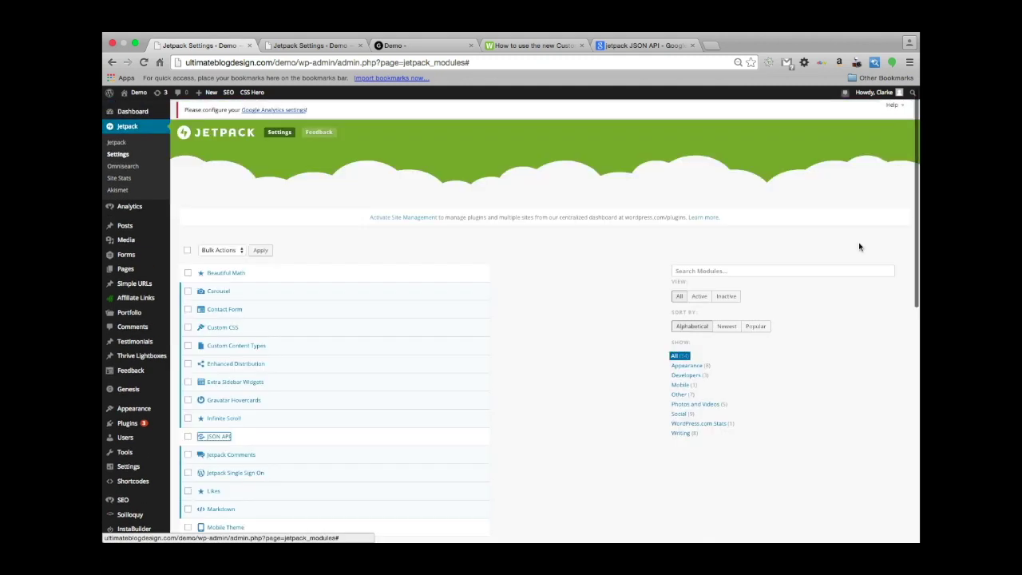
Open the Jetpack Comments module's details dialog from the modules list.
right_click(491, 345)
click(559, 251)
scroll(559, 251, down, 3)
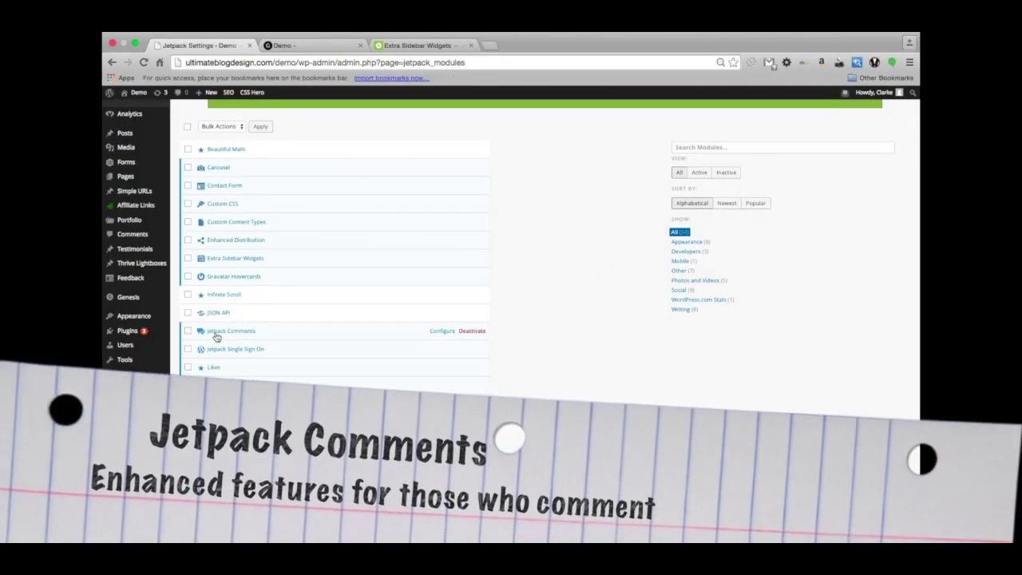
click(217, 336)
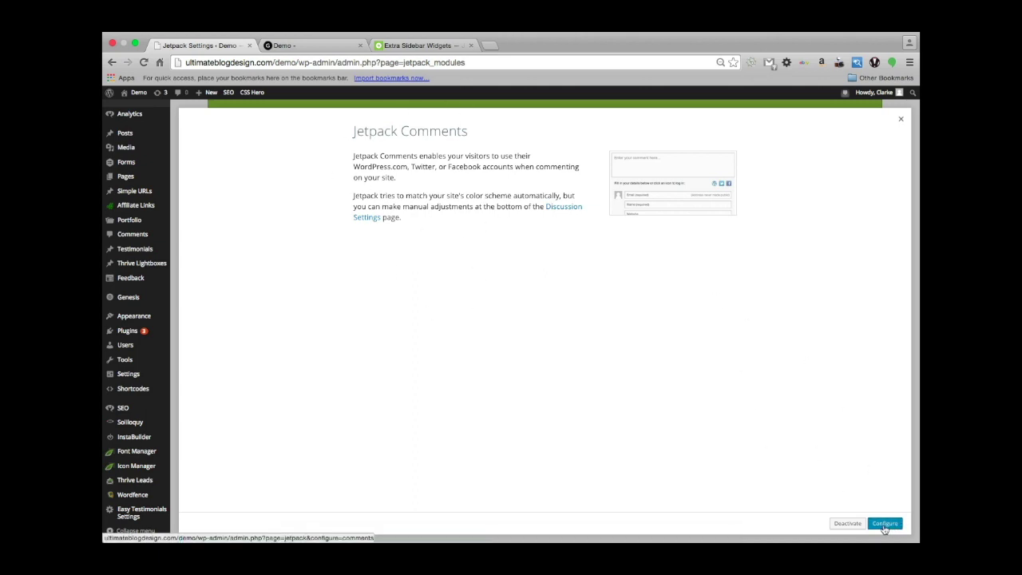
Close the Jetpack Comments dialog and scroll down the modules list.
click(902, 123)
scroll(380, 401, down, 2)
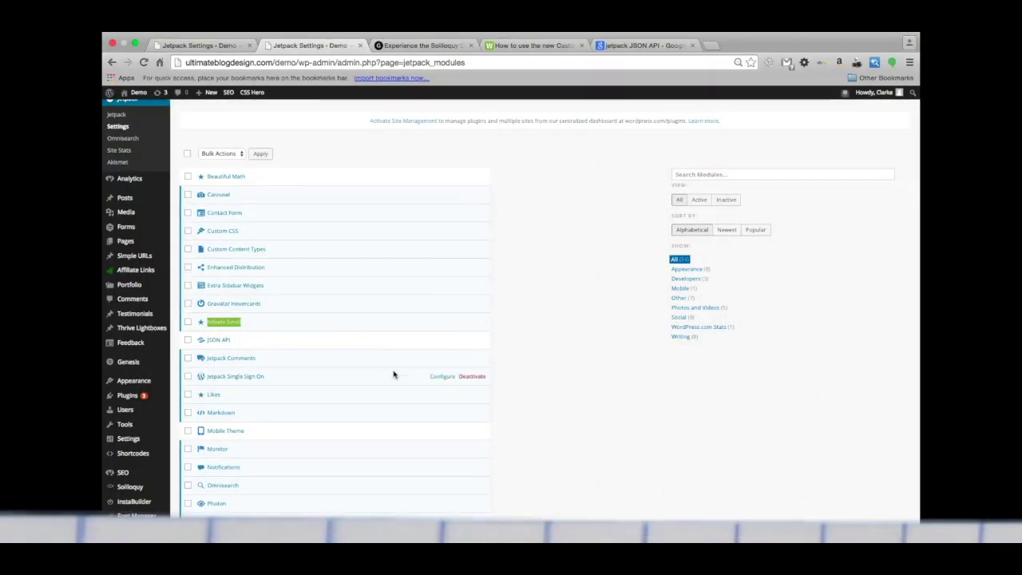
scroll(275, 372, down, 2)
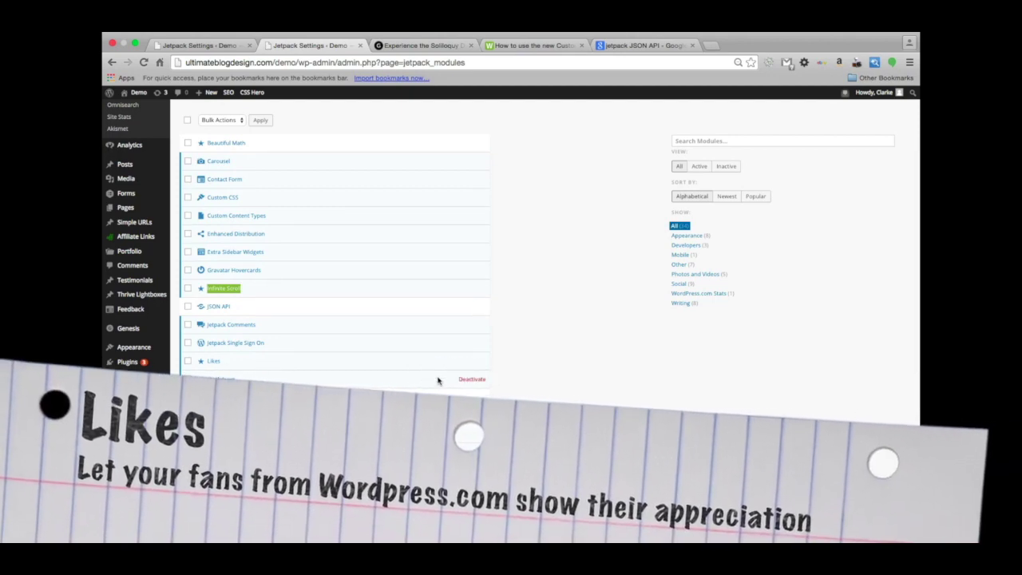
click(213, 361)
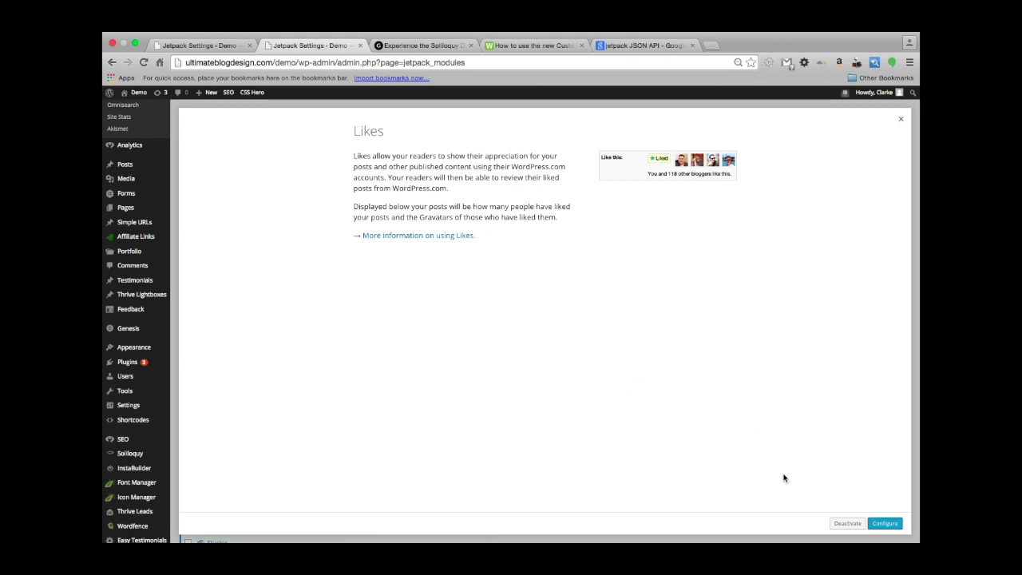
click(899, 120)
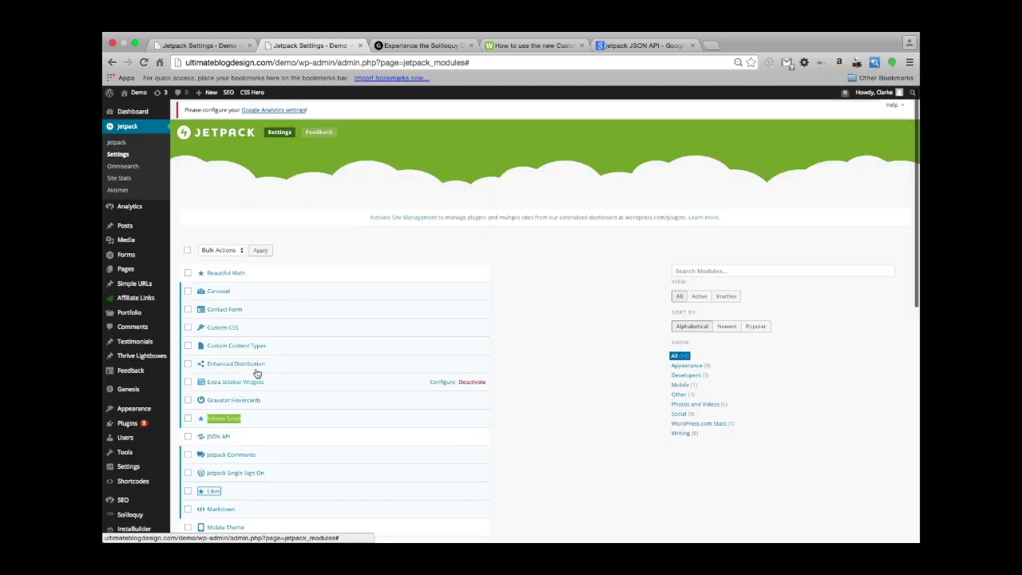
click(405, 47)
scroll(218, 364, down, 3)
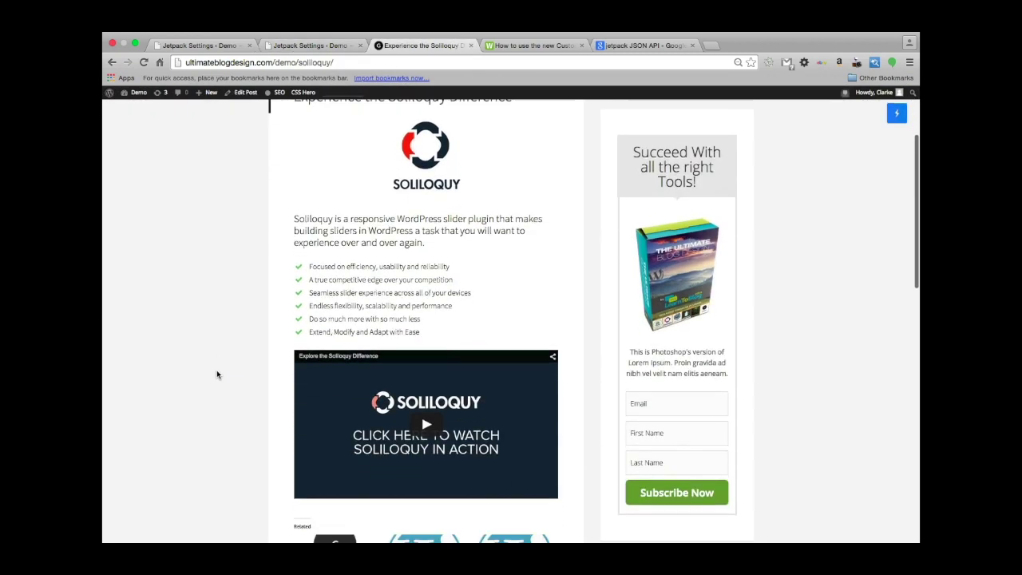
scroll(216, 370, up, 3)
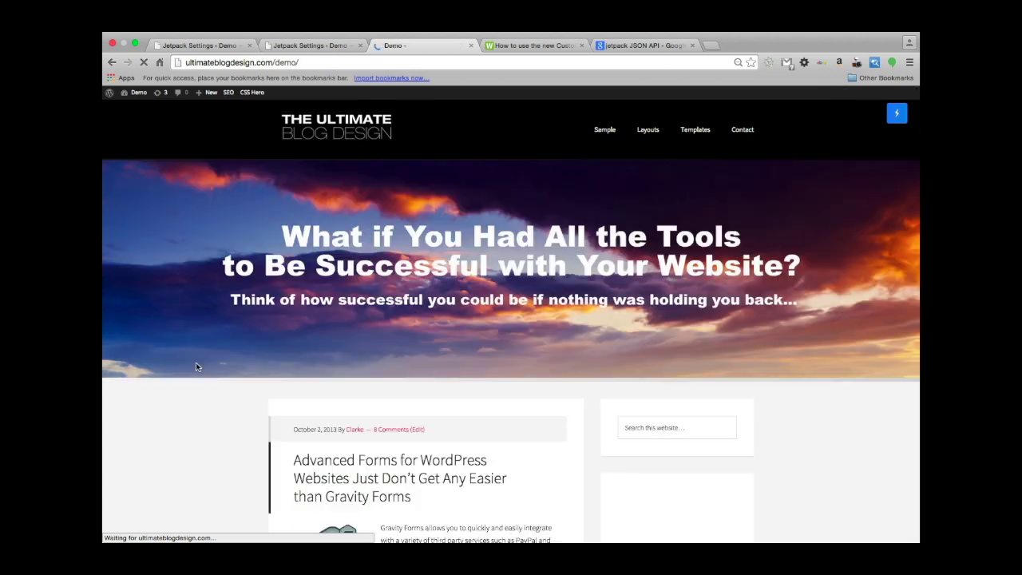
scroll(200, 368, down, 5)
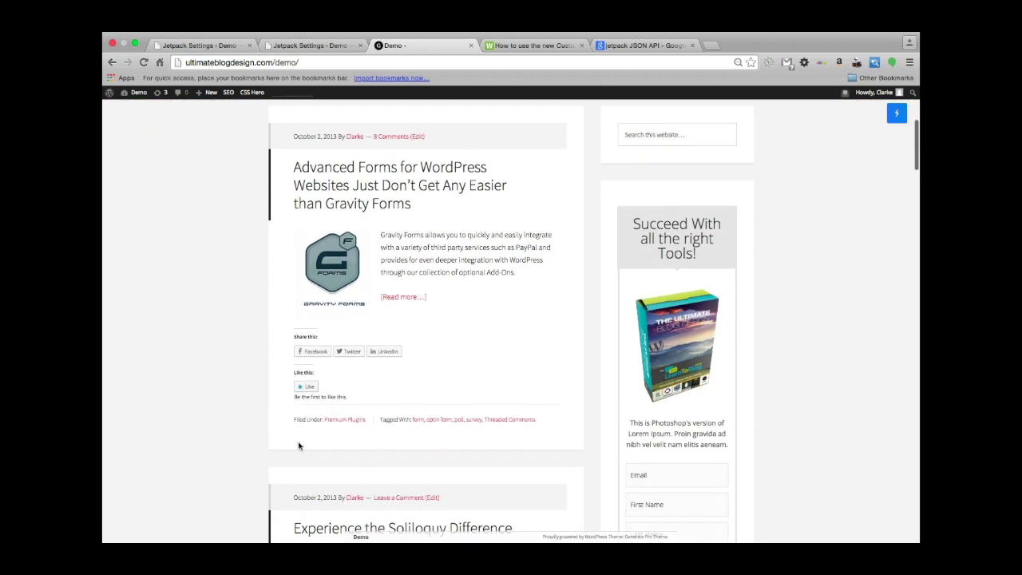
scroll(247, 434, down, 2)
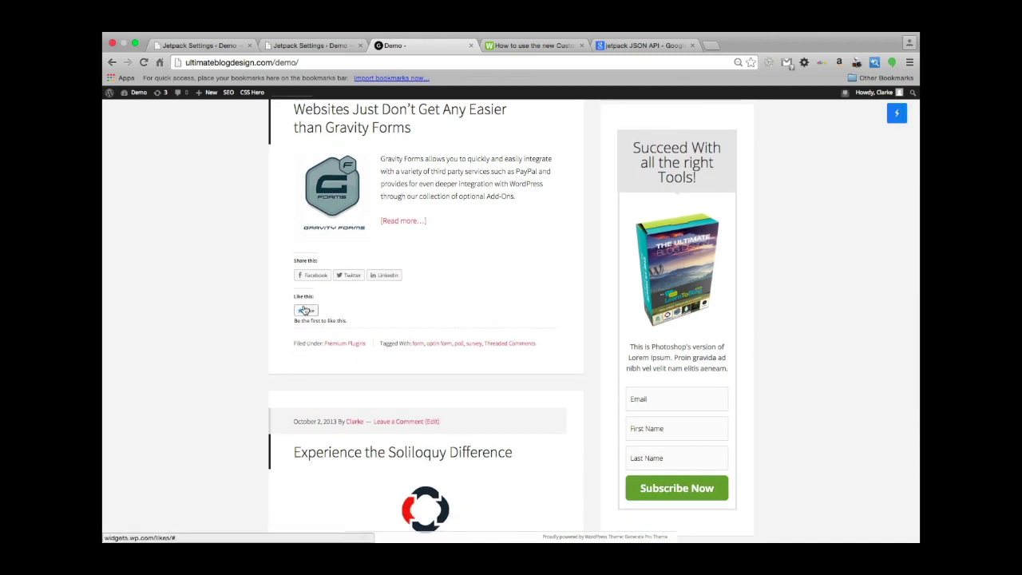
scroll(194, 358, down, 5)
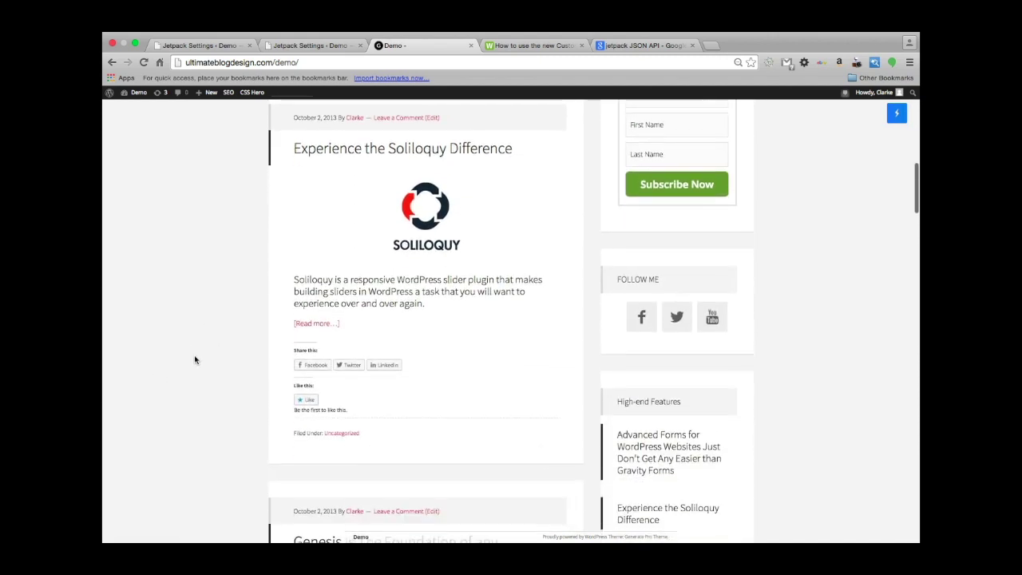
scroll(194, 360, down, 2)
scroll(194, 360, up, 1)
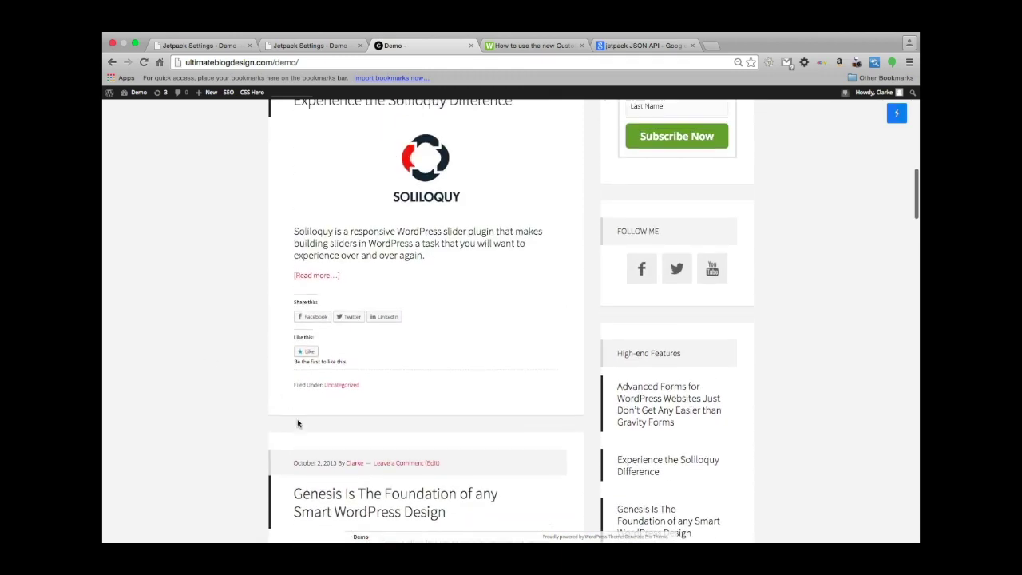
scroll(189, 314, up, 3)
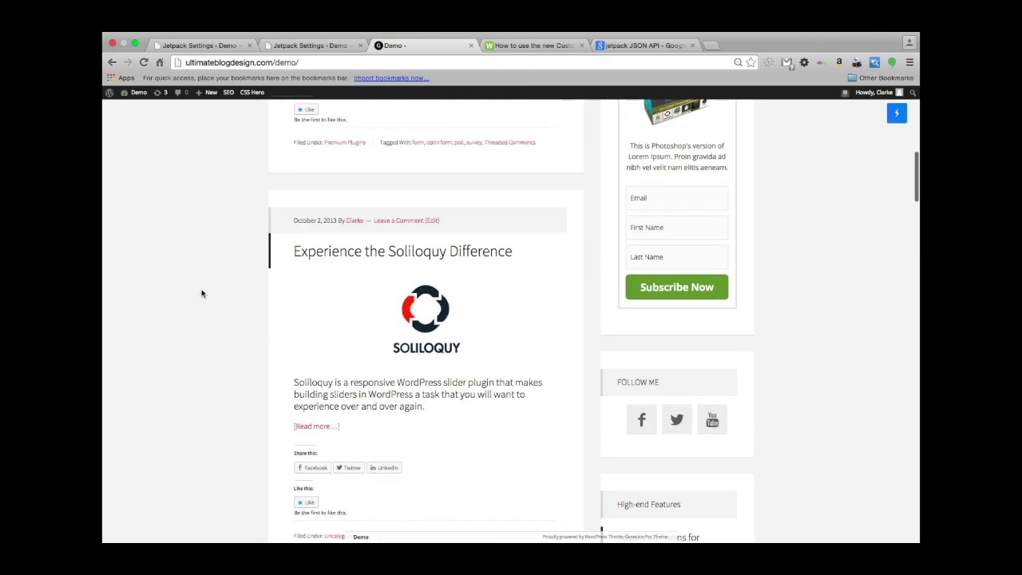
scroll(203, 292, up, 2)
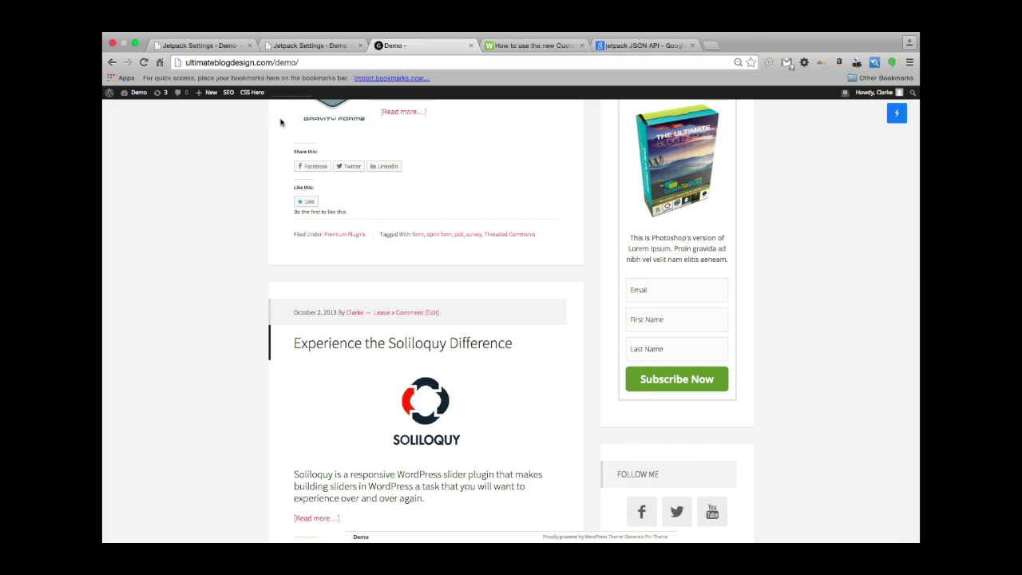
click(308, 46)
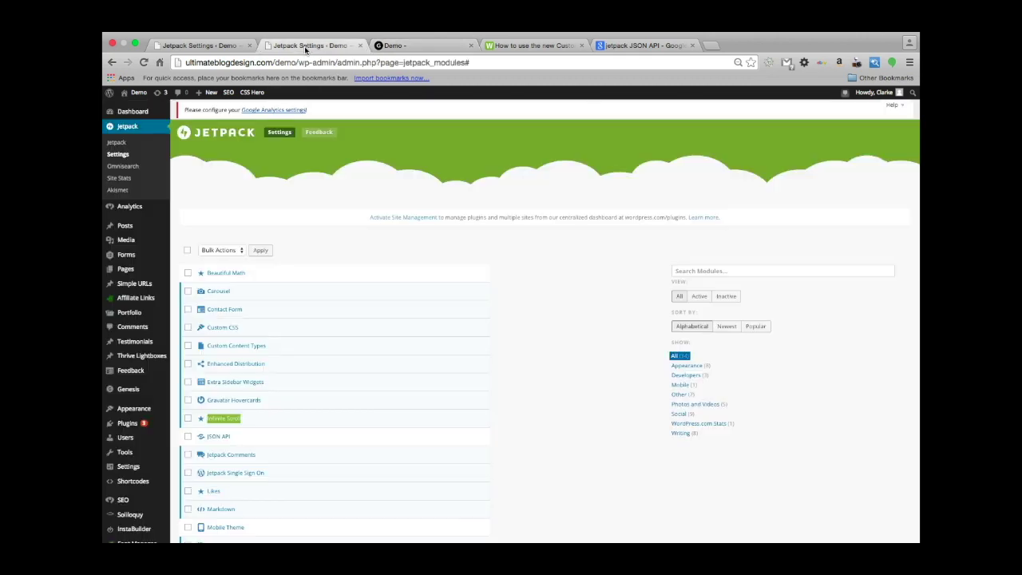
Scroll to the Likes row and deactivate the Likes module.
right_click(253, 357)
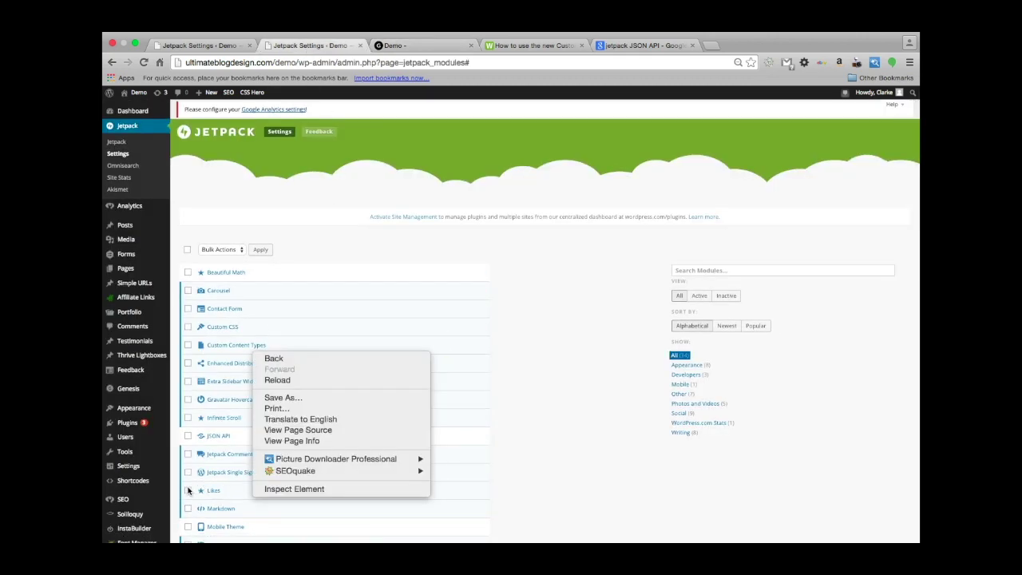
click(529, 360)
scroll(529, 361, down, 3)
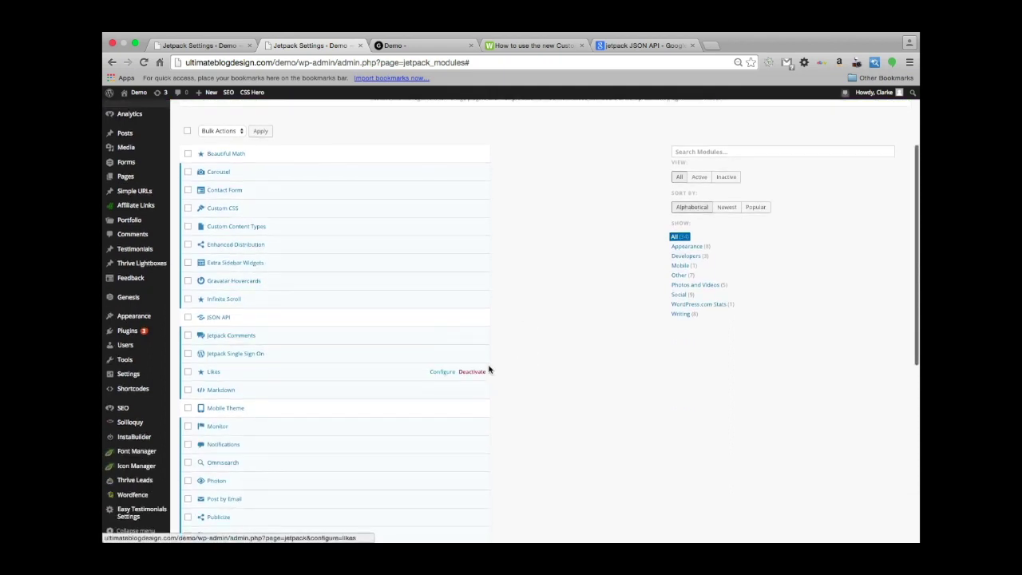
click(480, 373)
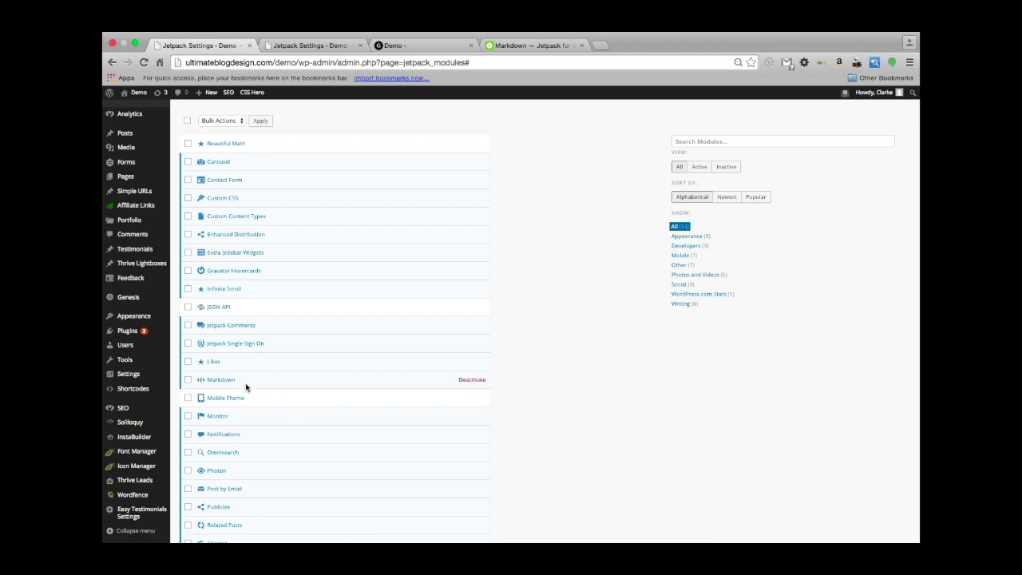
click(538, 46)
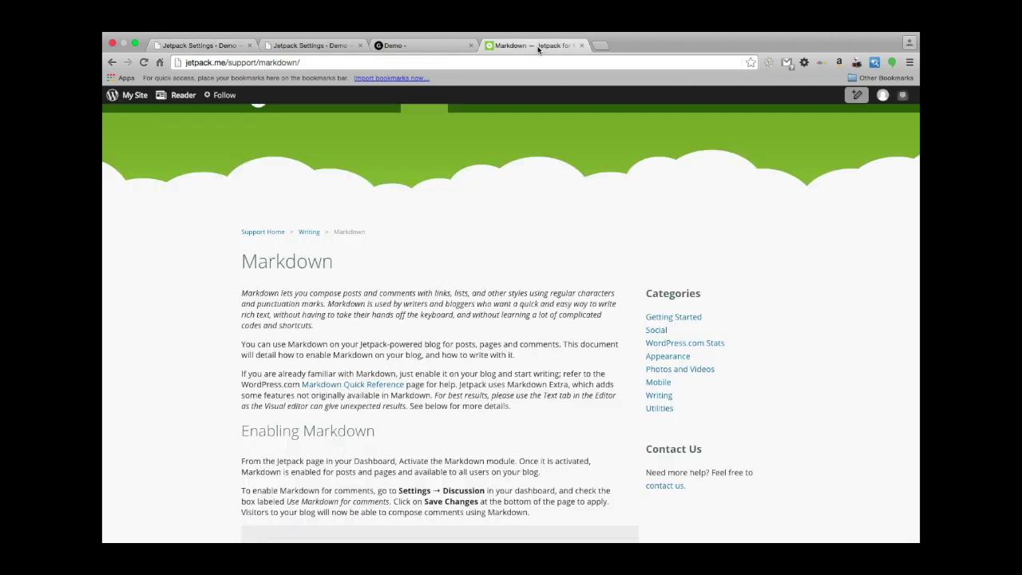
scroll(224, 126, up, 1)
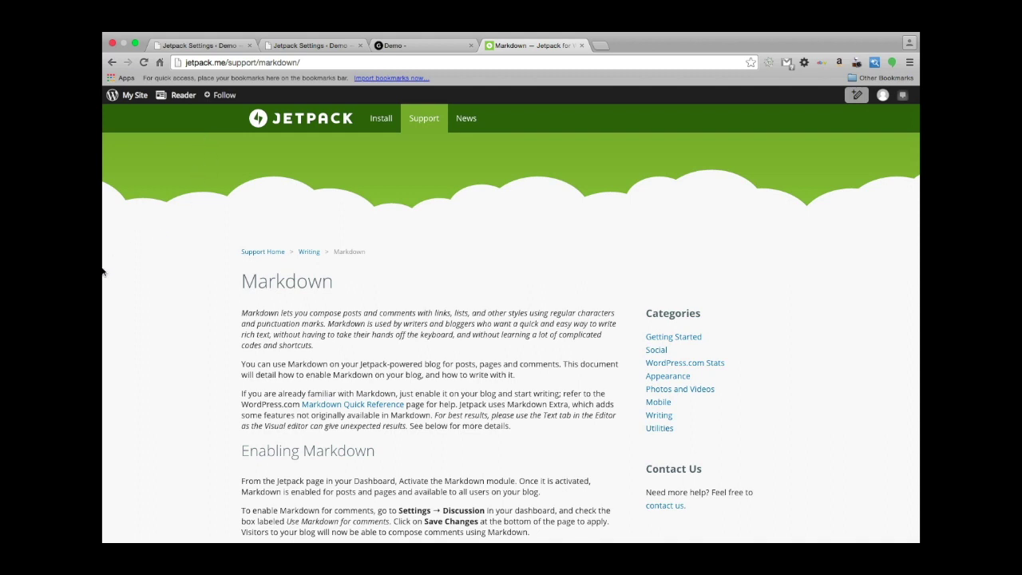
scroll(155, 318, down, 5)
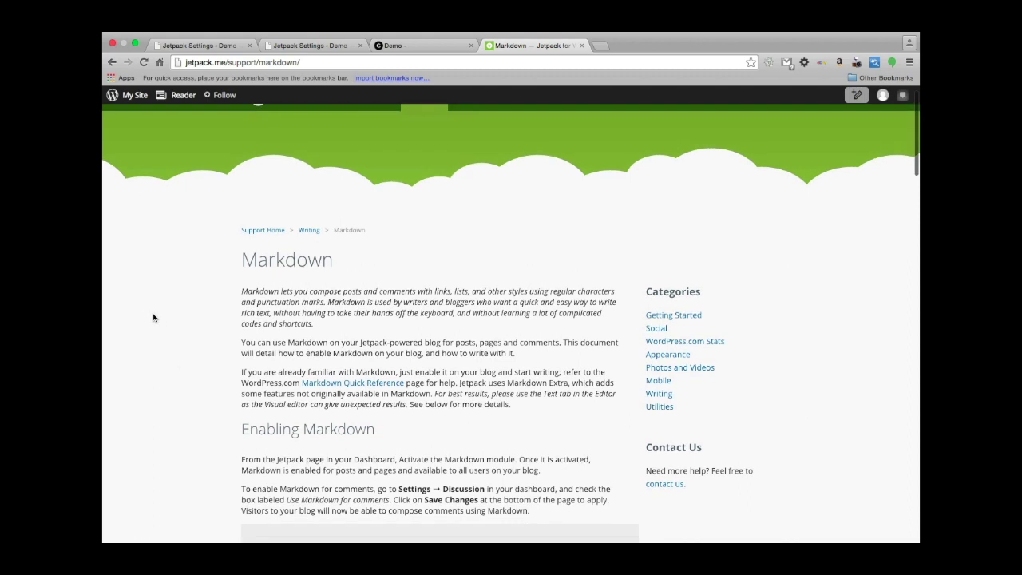
scroll(154, 318, down, 5)
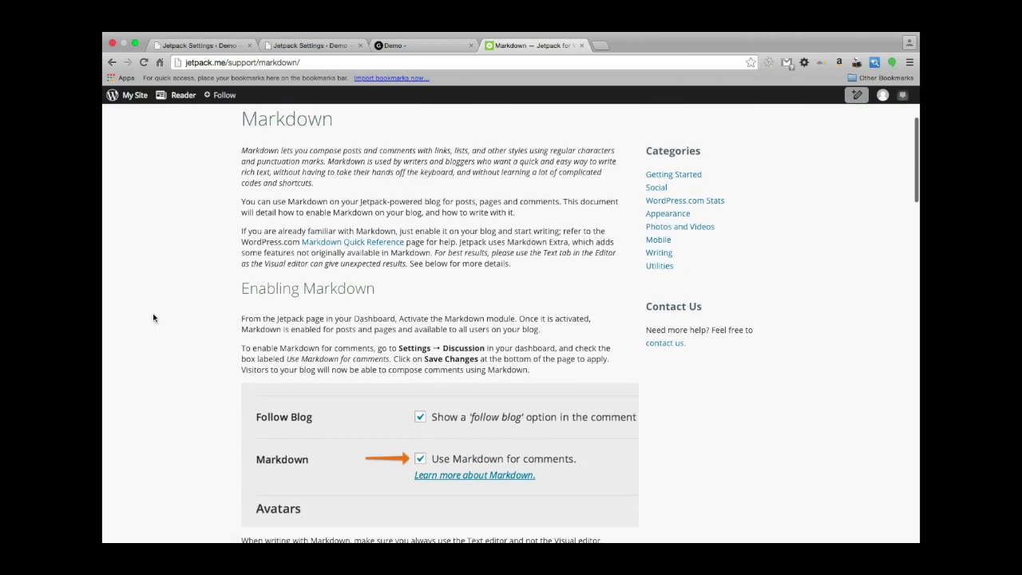
scroll(154, 318, down, 9)
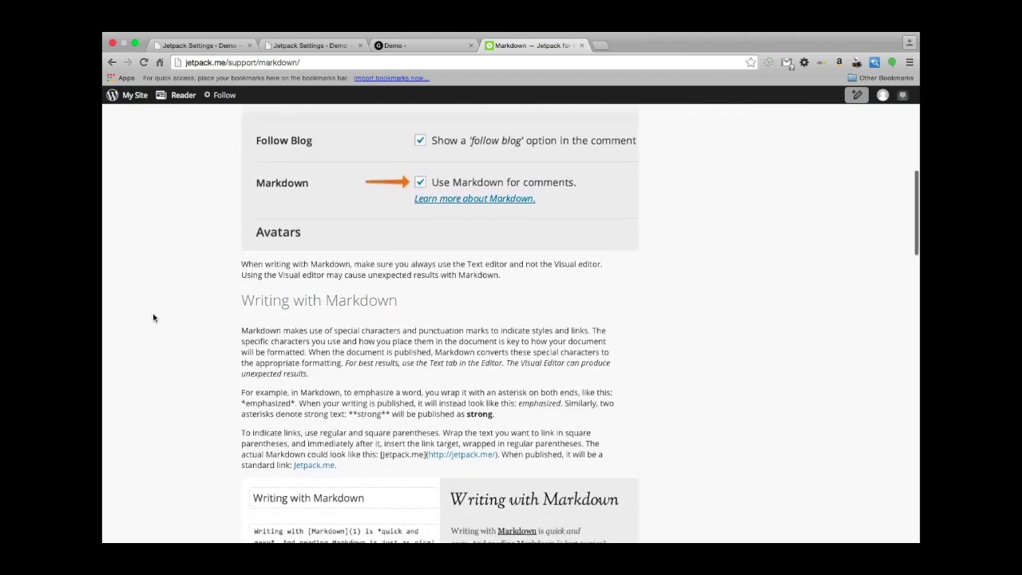
scroll(154, 318, down, 1)
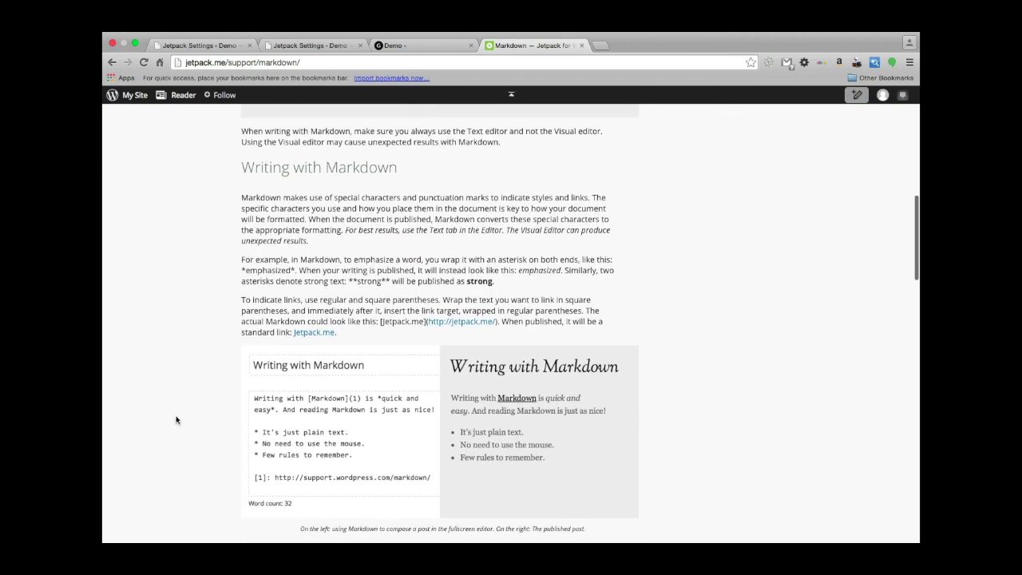
scroll(177, 420, down, 1)
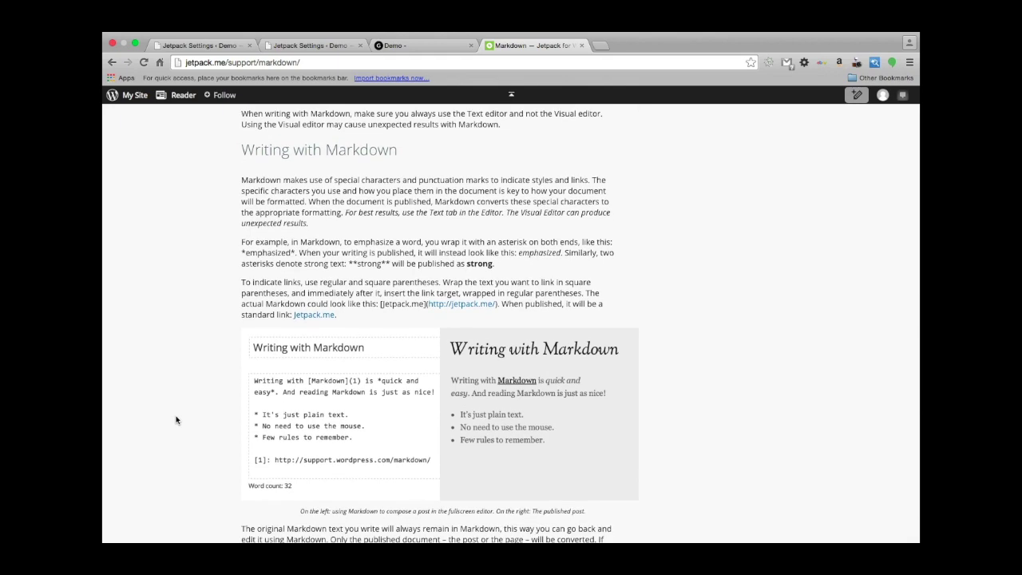
scroll(176, 420, down, 1)
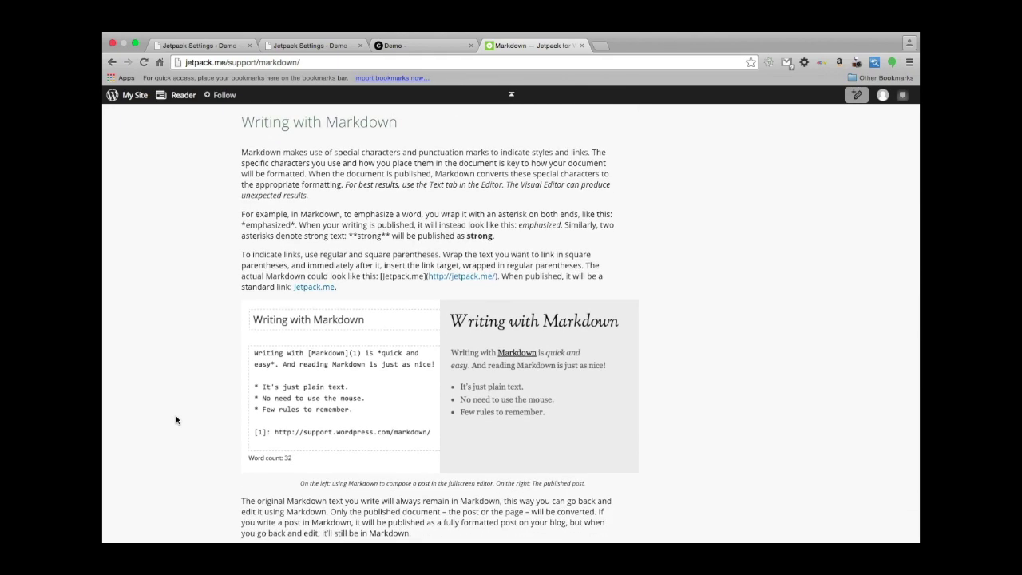
scroll(176, 420, down, 1)
scroll(177, 420, up, 10)
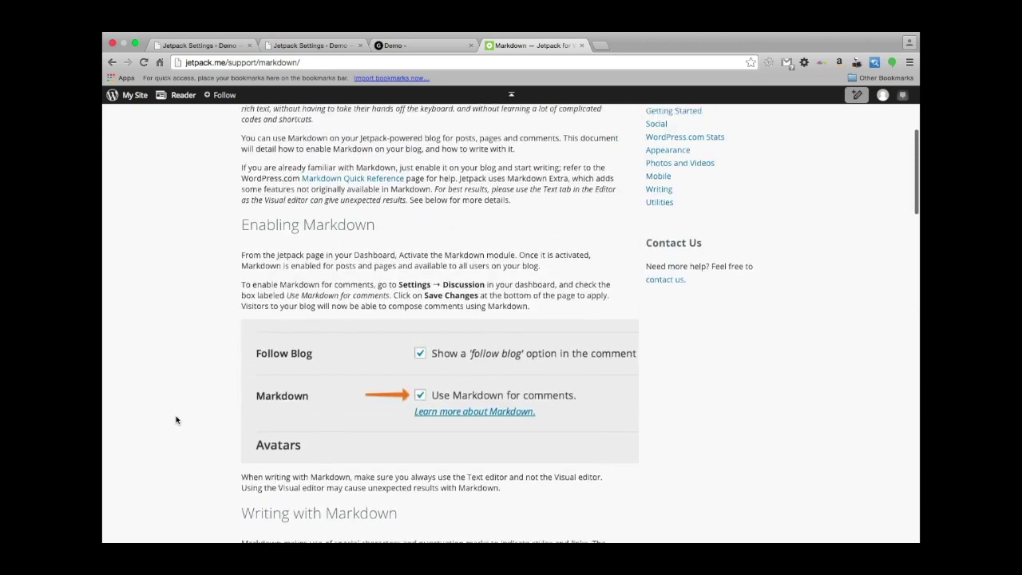
scroll(176, 420, up, 4)
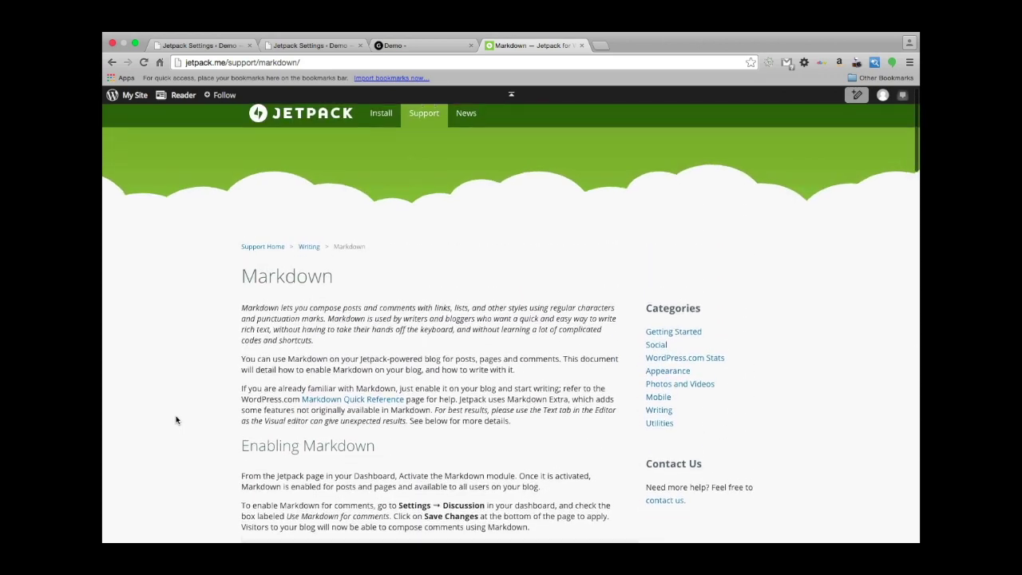
Return to the Jetpack modules tab and open the Markdown module's details.
click(406, 46)
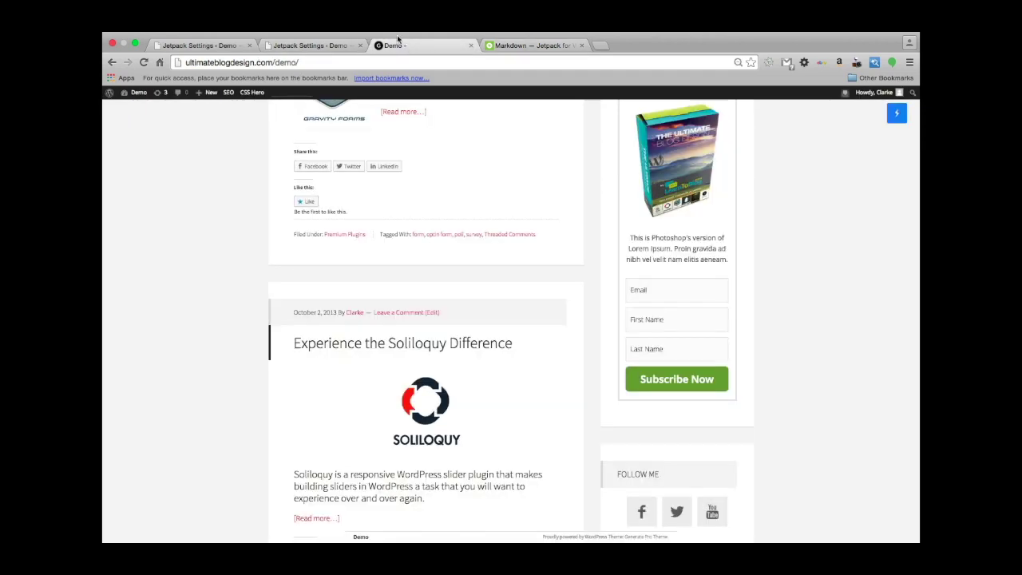
click(217, 46)
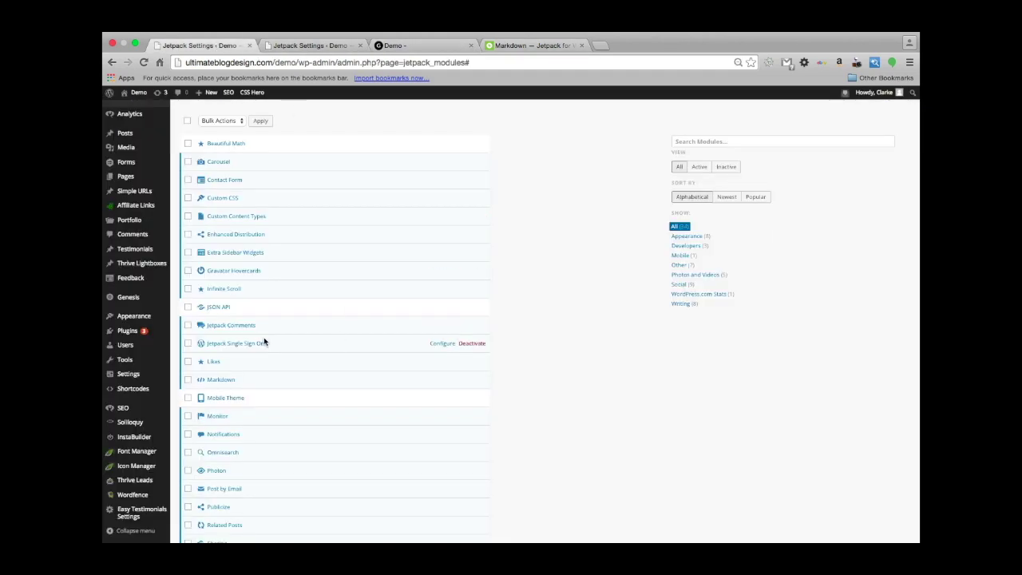
click(220, 376)
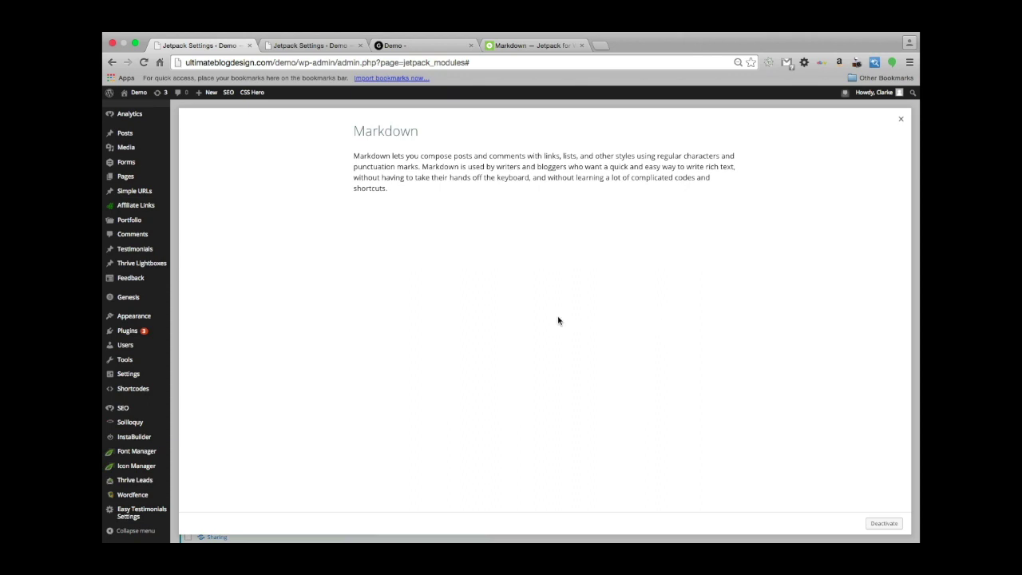
Close the Markdown details dialog and switch to the Markdown support article tab.
scroll(556, 319, down, 5)
click(901, 118)
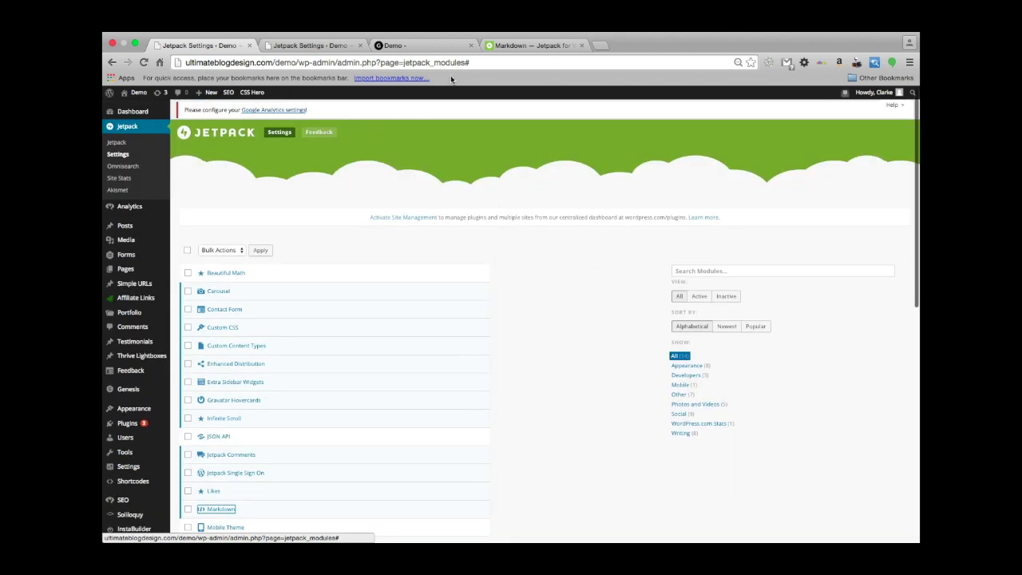
click(534, 46)
scroll(443, 243, down, 5)
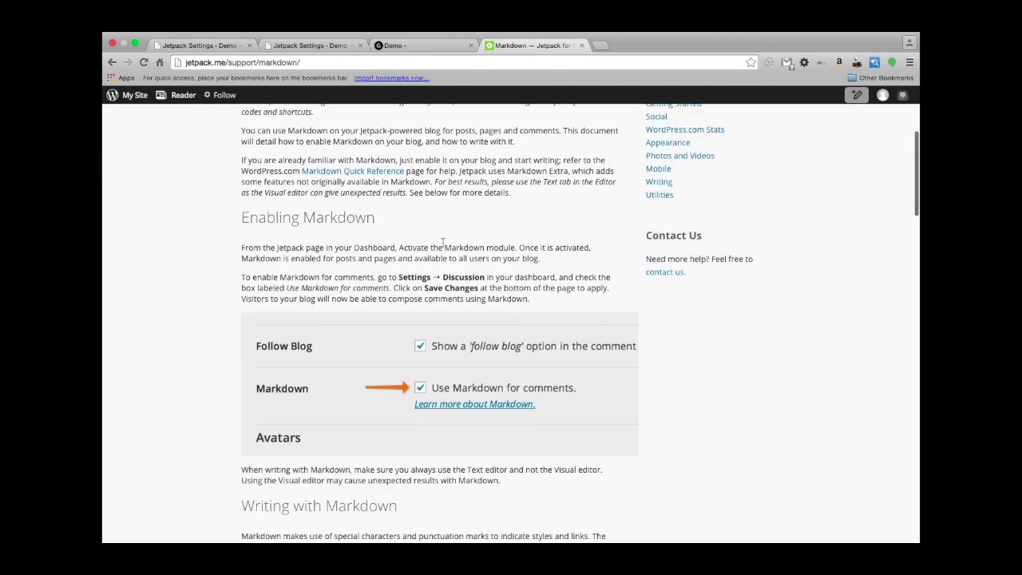
scroll(442, 241, down, 10)
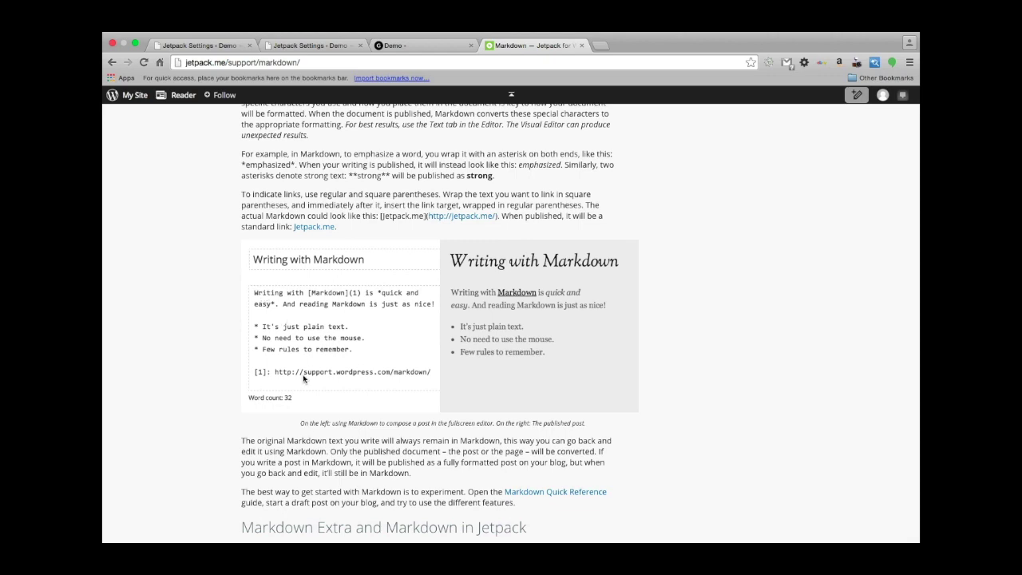
scroll(362, 397, down, 3)
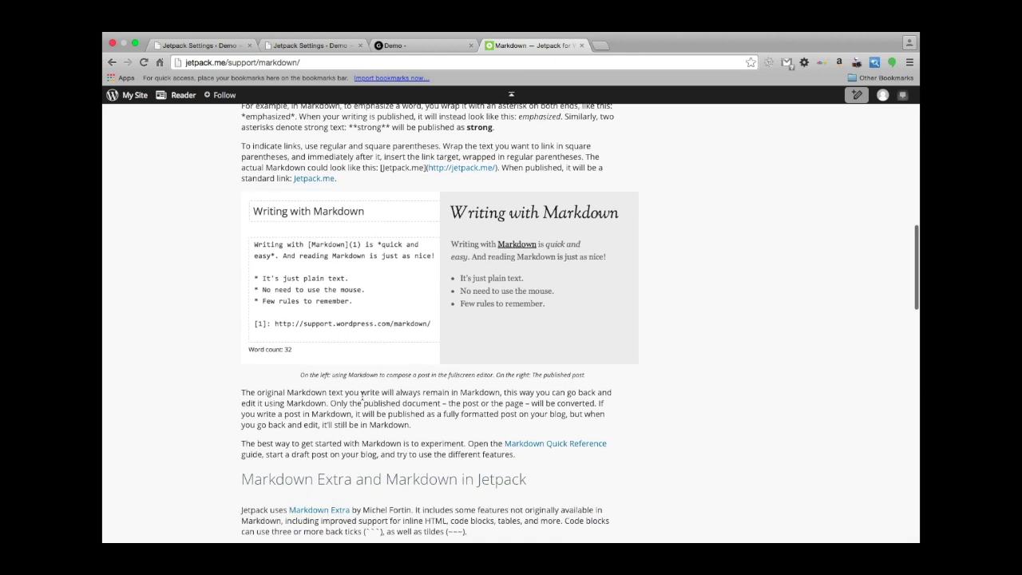
scroll(362, 397, up, 3)
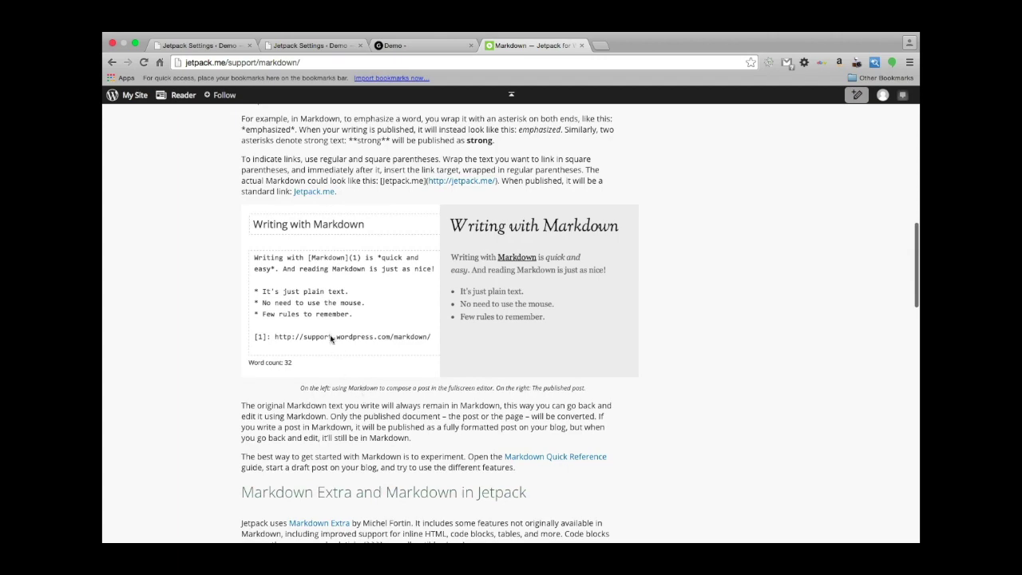
scroll(513, 174, up, 15)
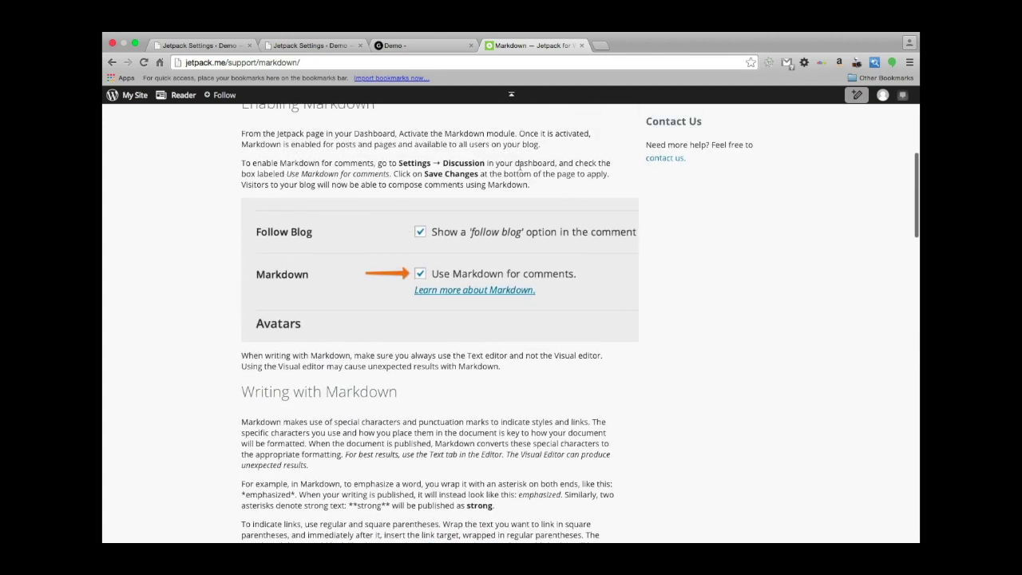
scroll(513, 174, up, 3)
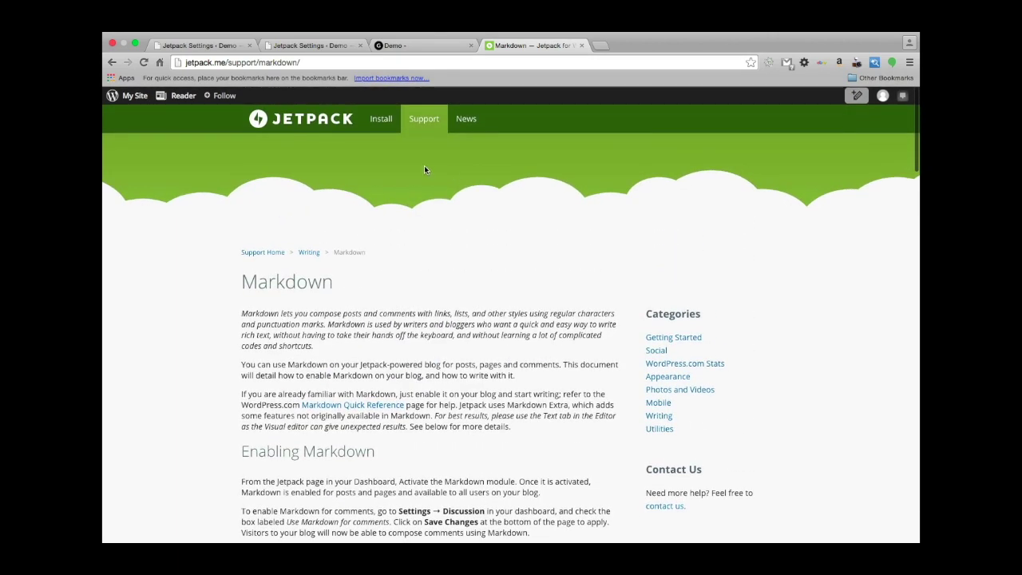
Return to the Jetpack modules list and activate the Mobile Theme module.
click(198, 46)
scroll(338, 319, down, 5)
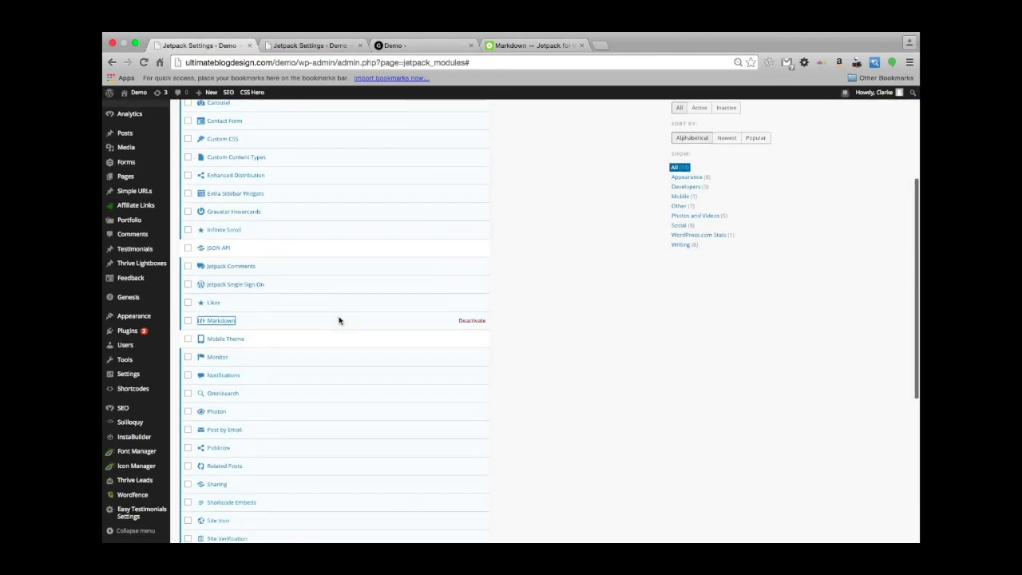
scroll(338, 320, up, 2)
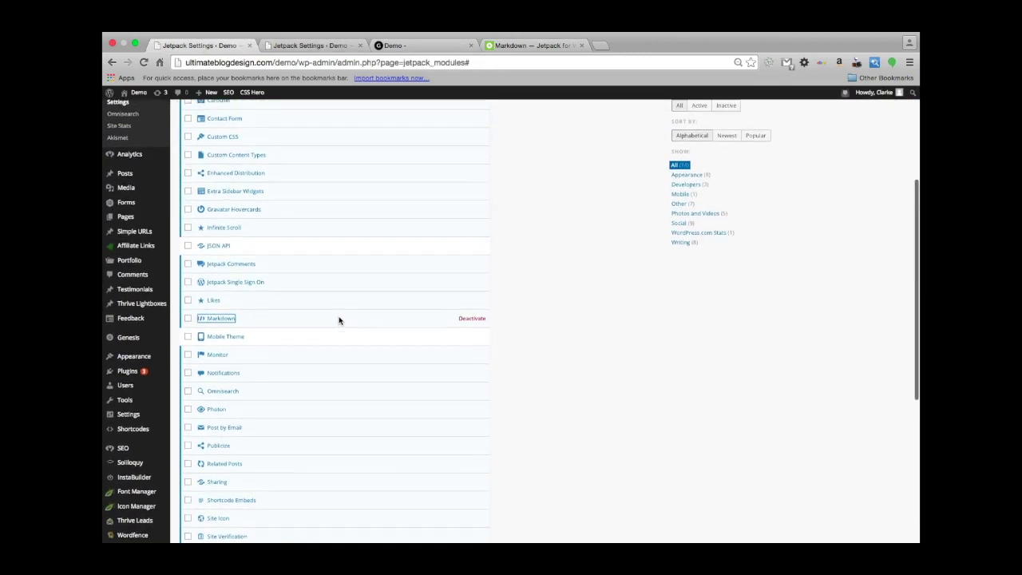
scroll(338, 320, down, 1)
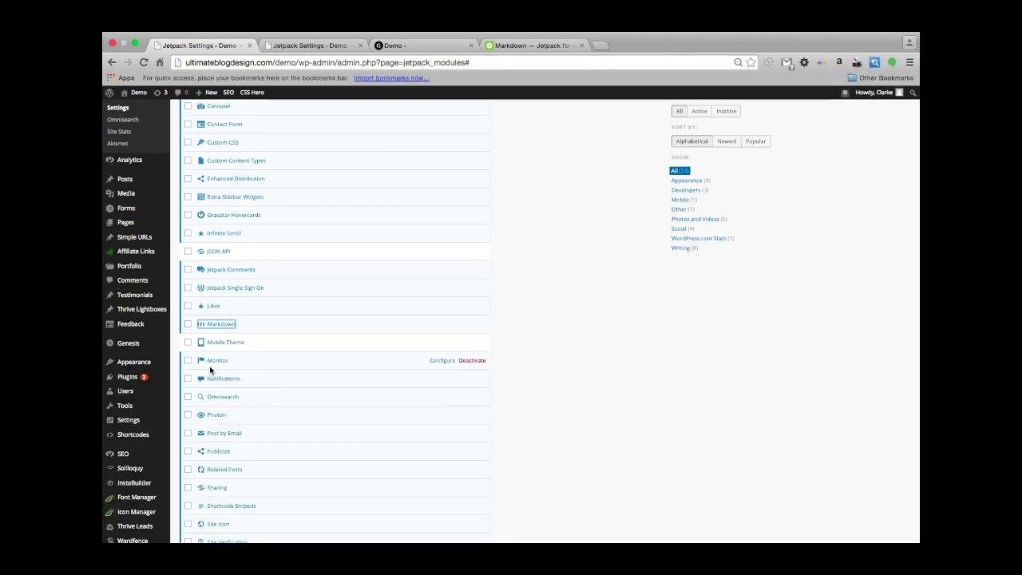
click(189, 343)
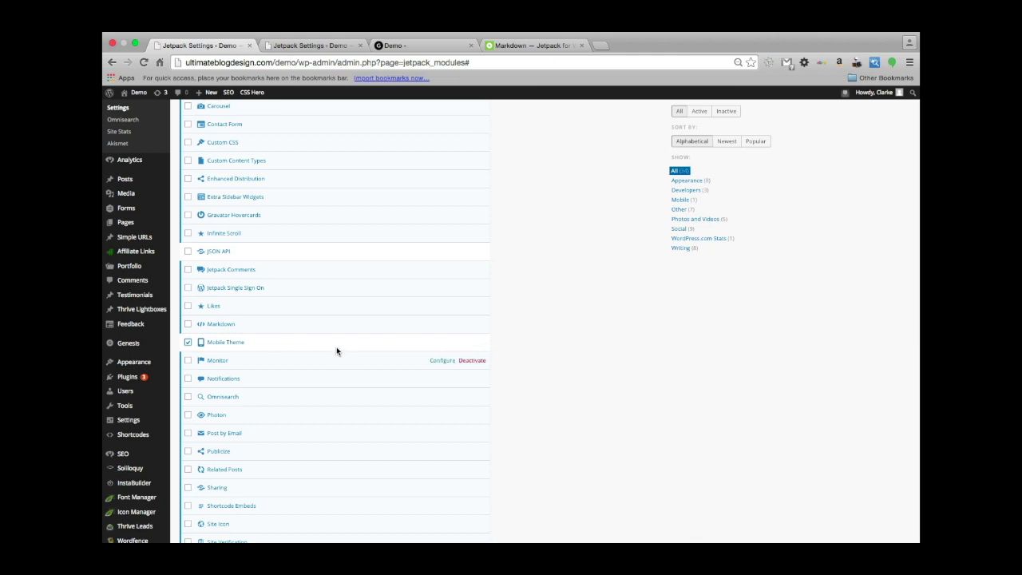
click(476, 342)
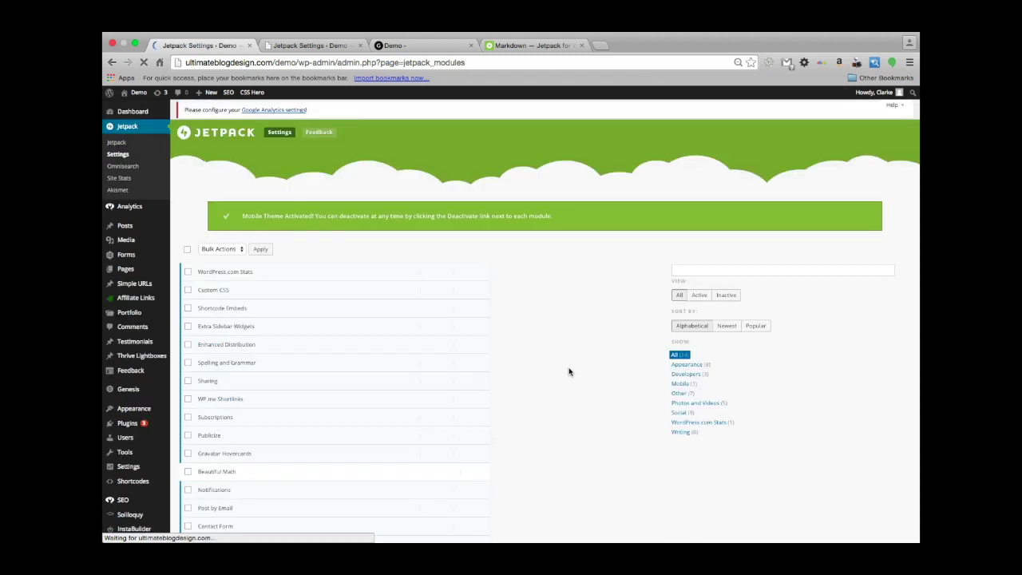
Scroll the demo blog's front page, then inspect it in the developer tools.
click(411, 46)
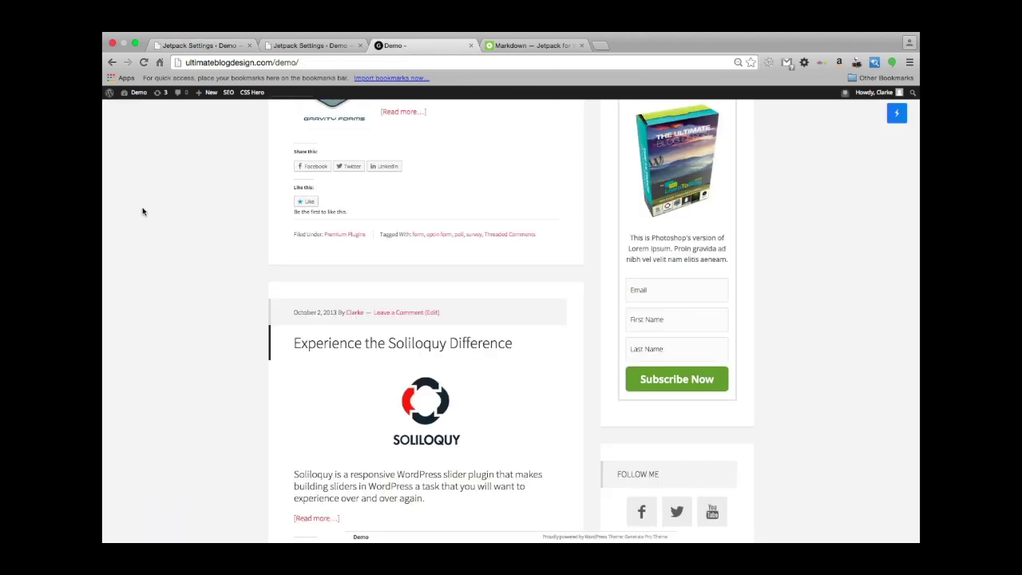
scroll(137, 212, down, 10)
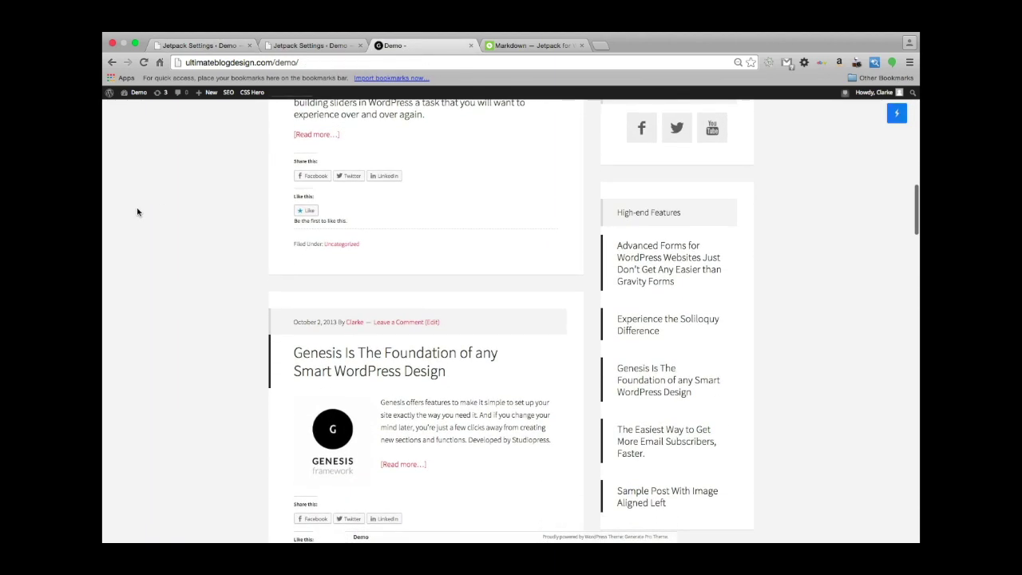
scroll(137, 212, up, 8)
scroll(137, 212, up, 4)
scroll(138, 211, down, 5)
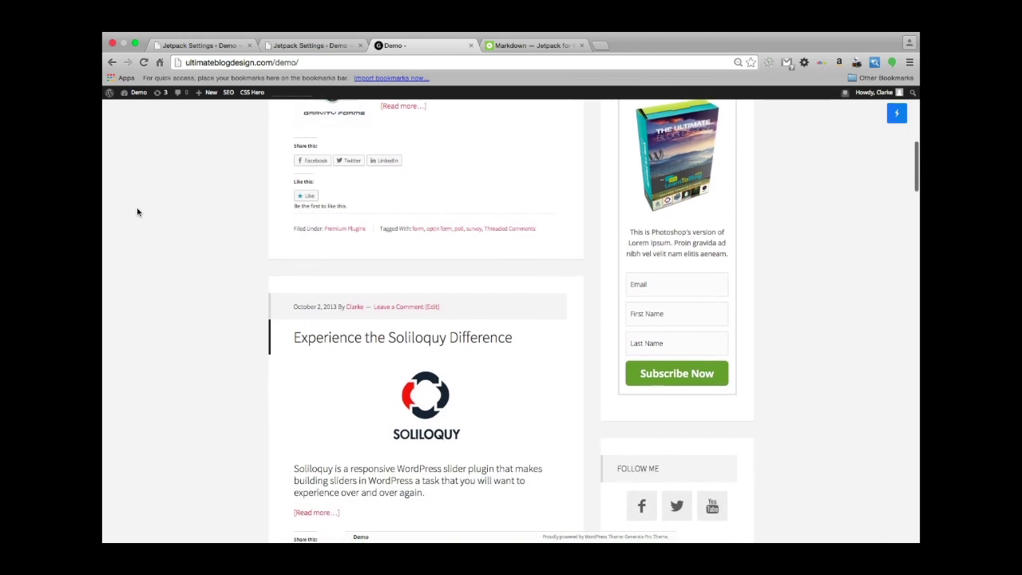
scroll(138, 212, up, 7)
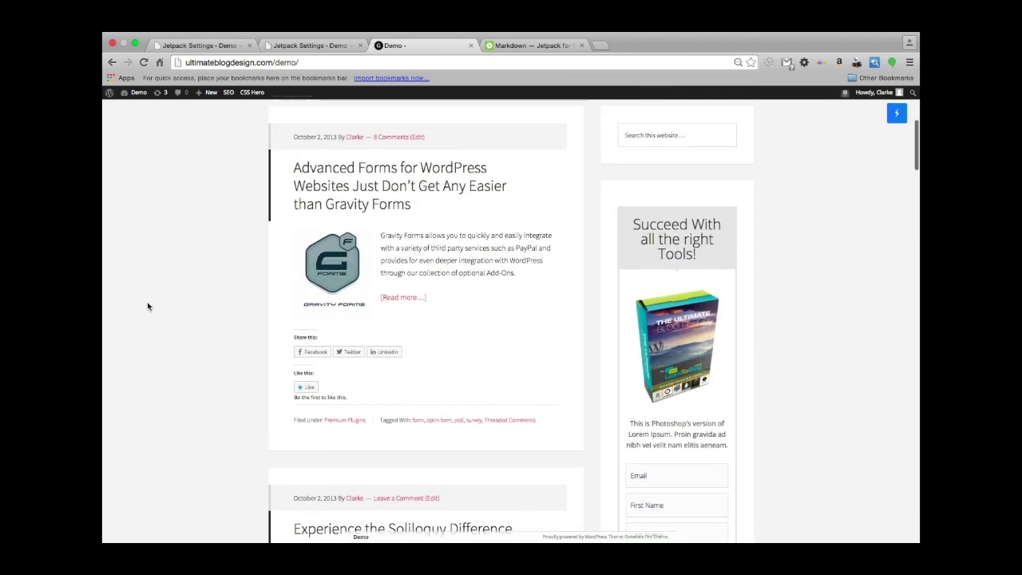
scroll(181, 354, down, 6)
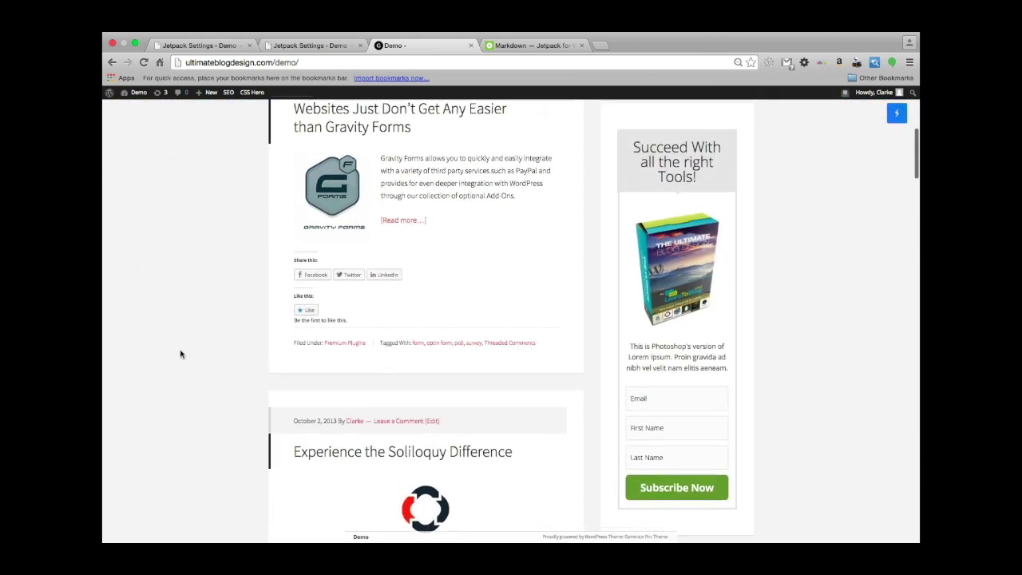
scroll(180, 354, up, 1)
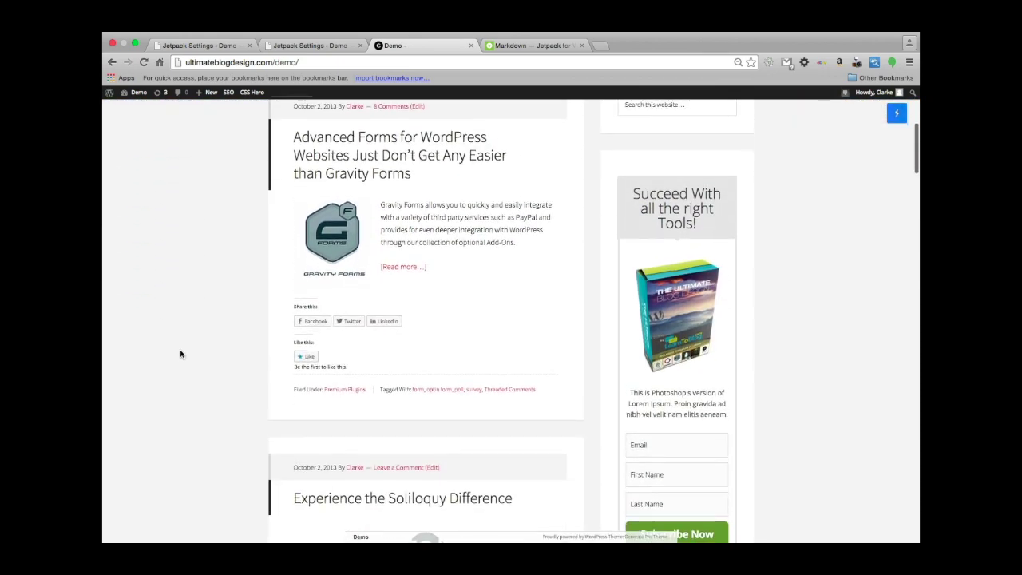
right_click(224, 303)
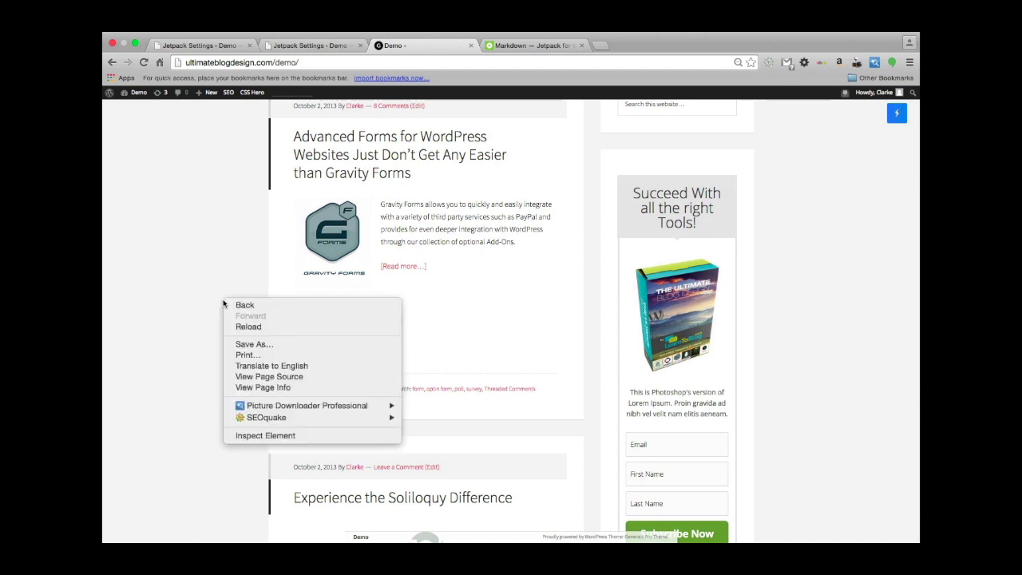
click(242, 438)
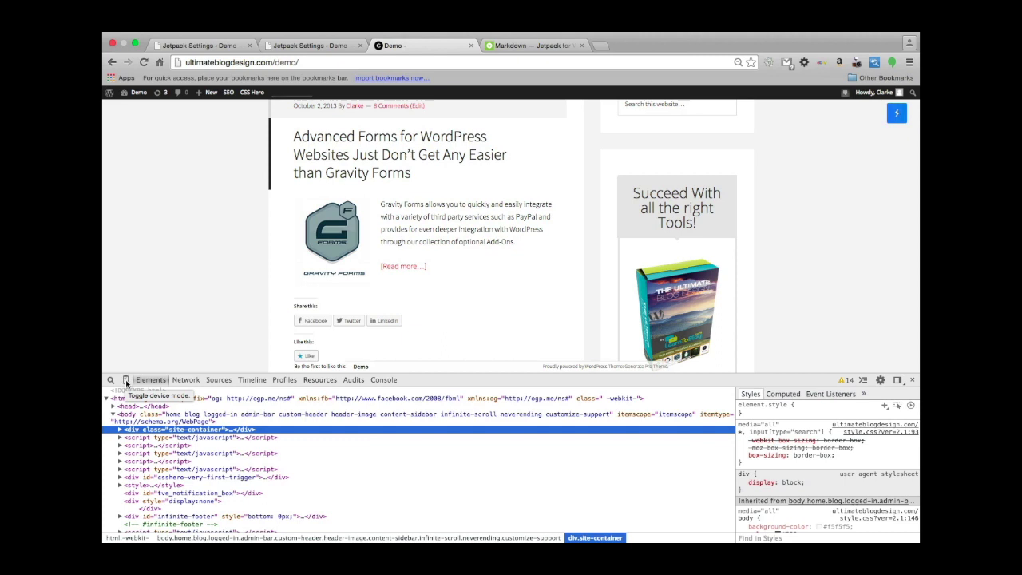
Preview the blog in DevTools' phone-sized device mode and scroll through it.
click(125, 384)
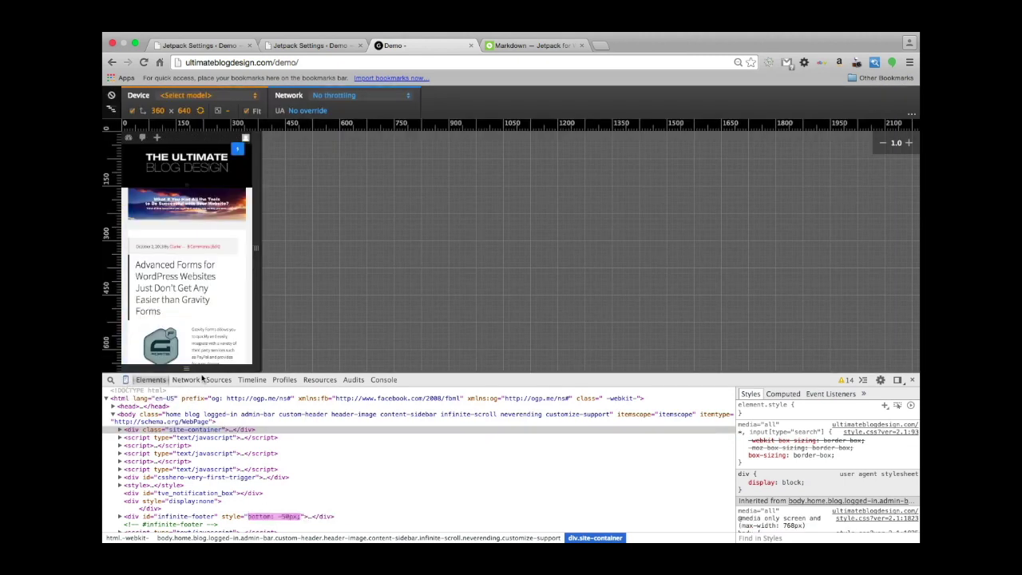
scroll(191, 292, down, 10)
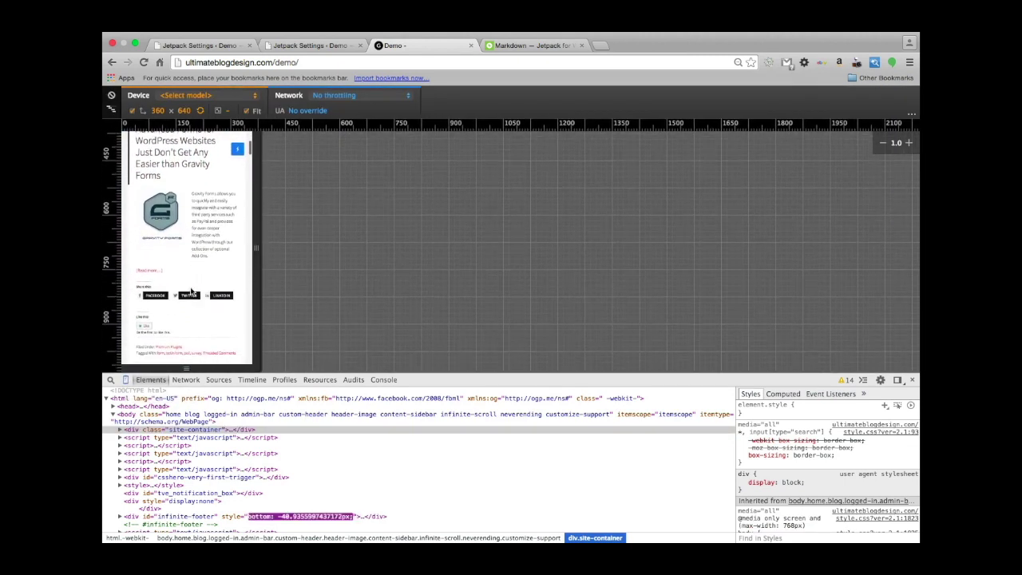
scroll(191, 293, down, 10)
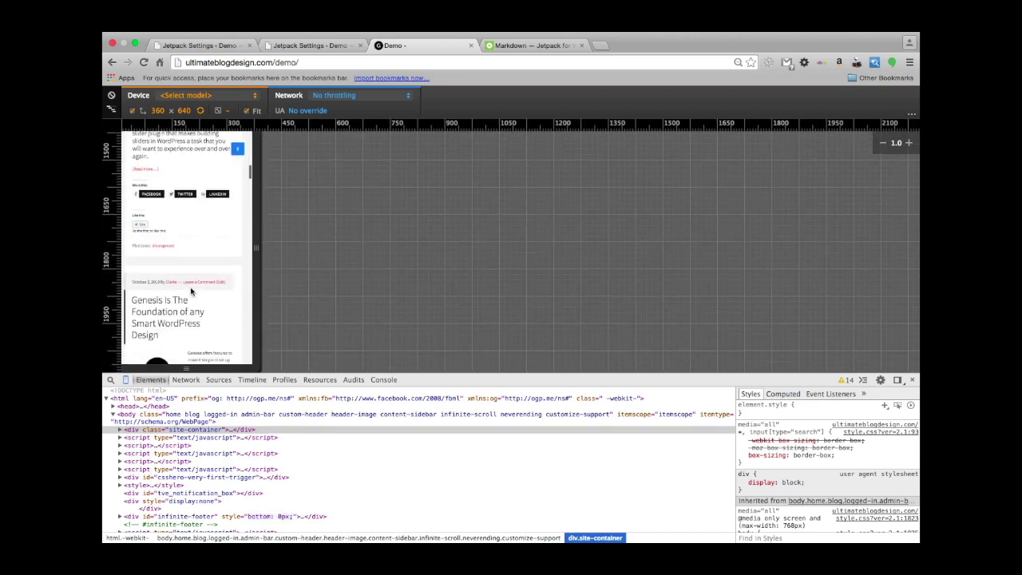
scroll(191, 292, down, 10)
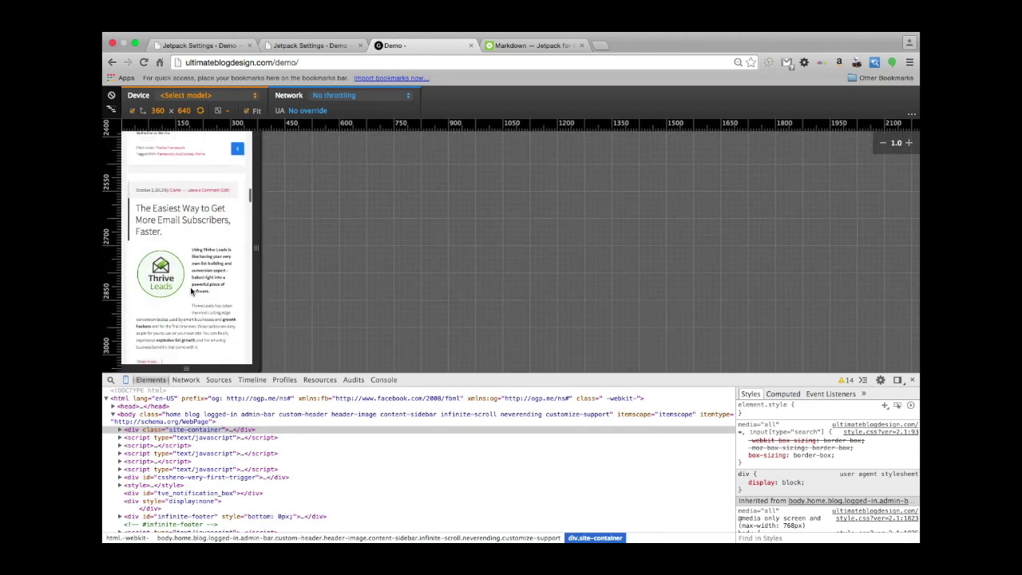
scroll(191, 291, up, 15)
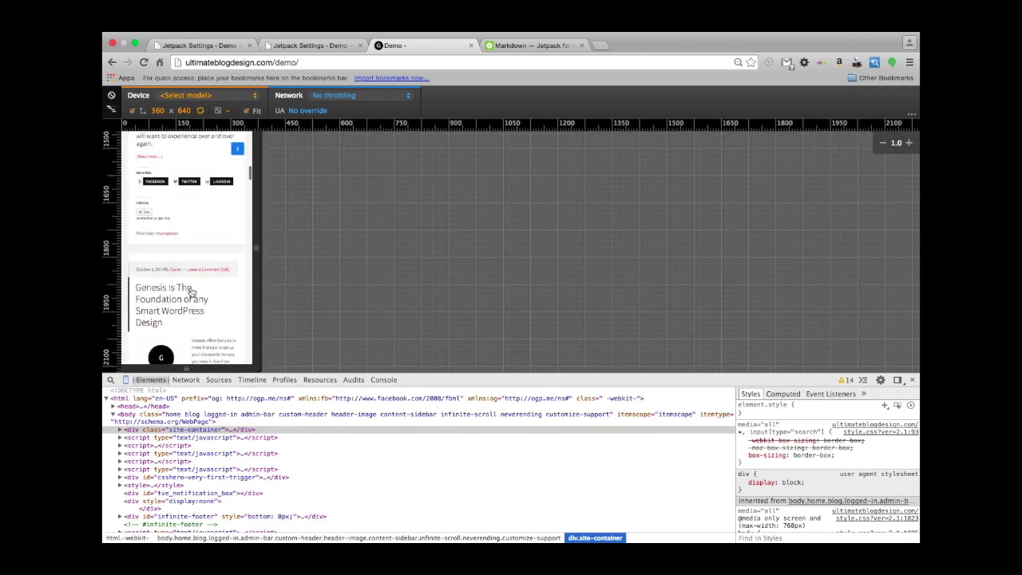
scroll(190, 291, up, 12)
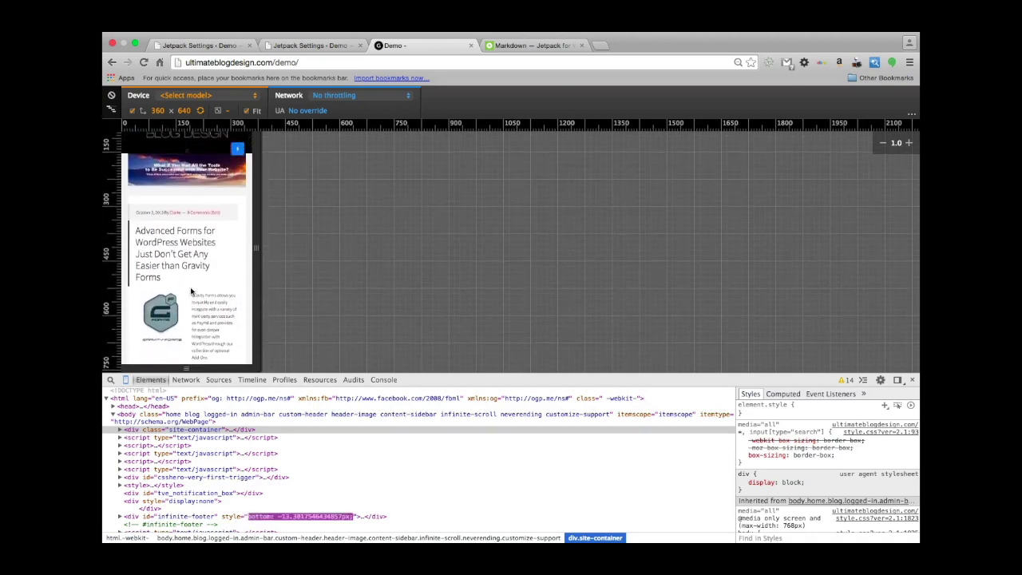
scroll(192, 293, down, 1)
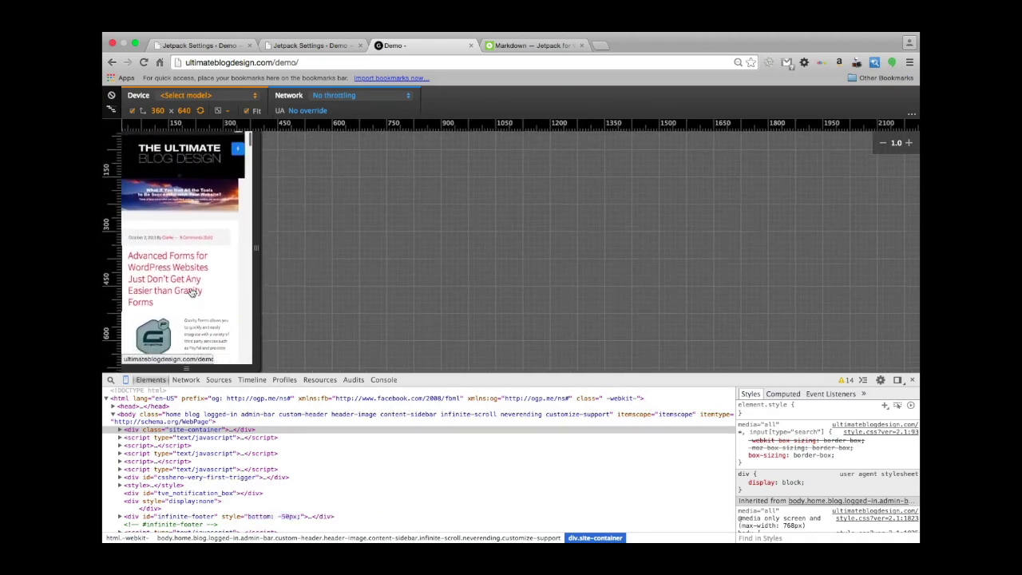
scroll(192, 292, up, 2)
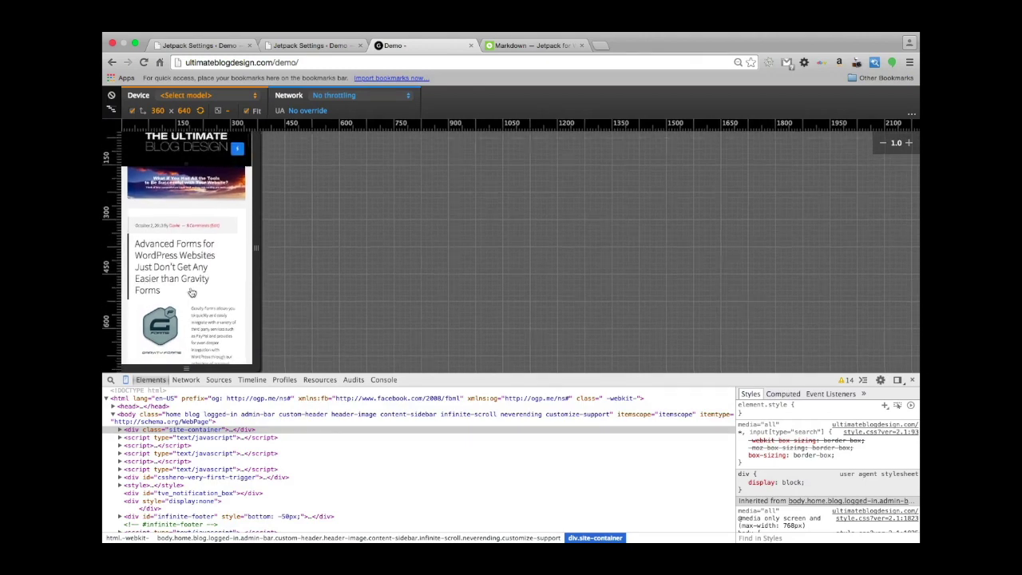
scroll(190, 291, down, 1)
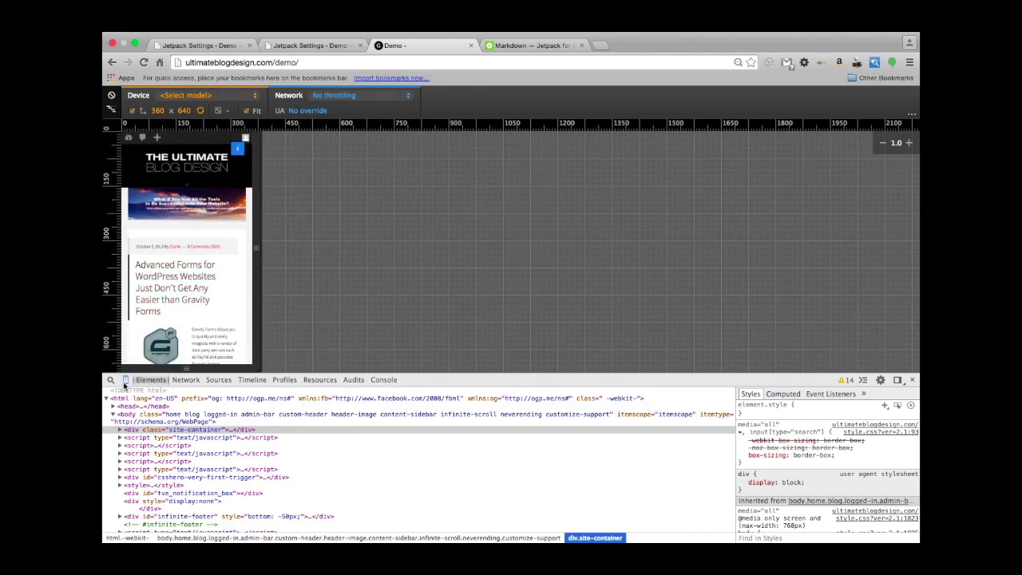
Turn off device emulation to return the page to full desktop width.
click(125, 382)
scroll(181, 279, down, 10)
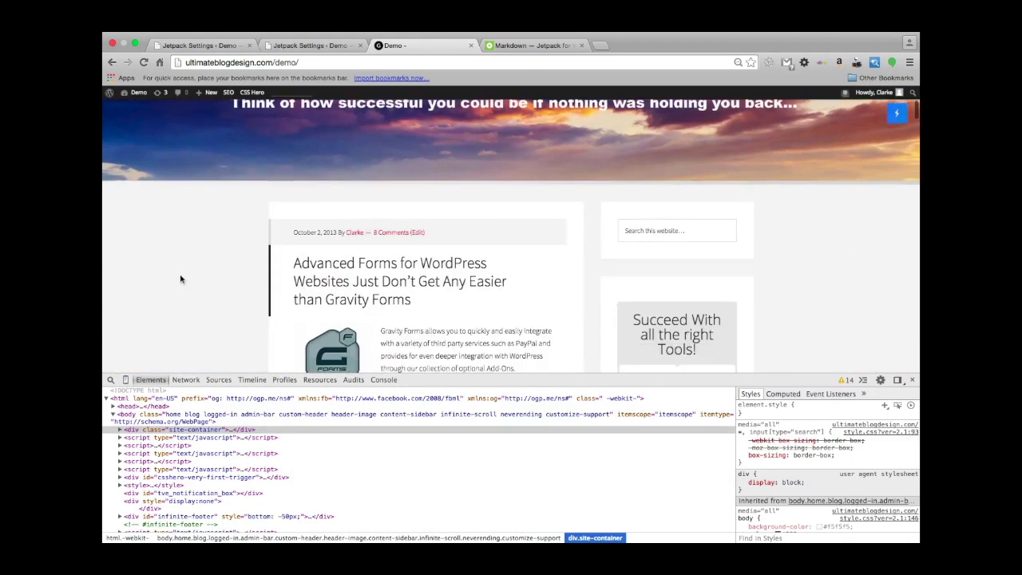
scroll(180, 279, up, 2)
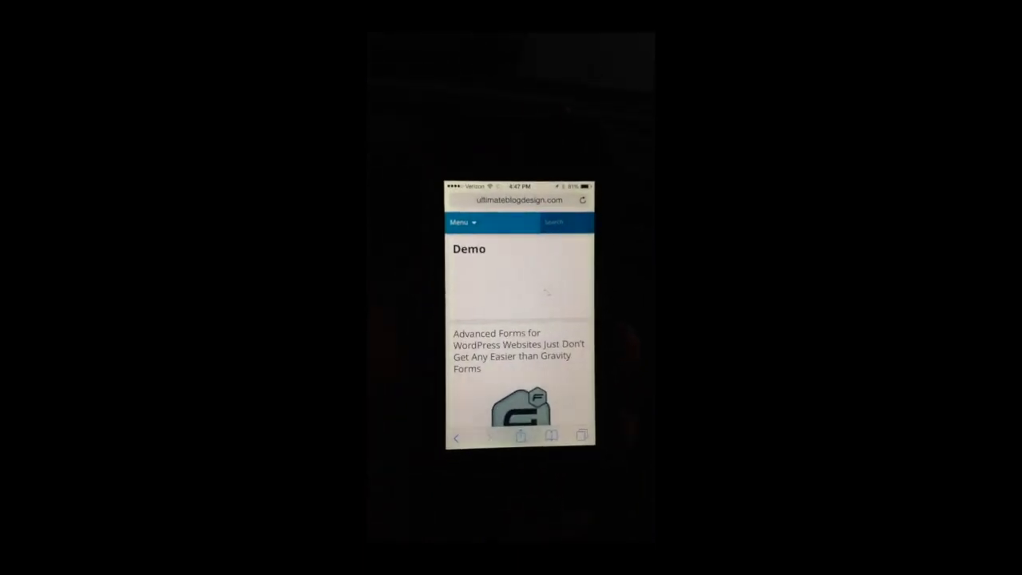
scroll(489, 336, down, 10)
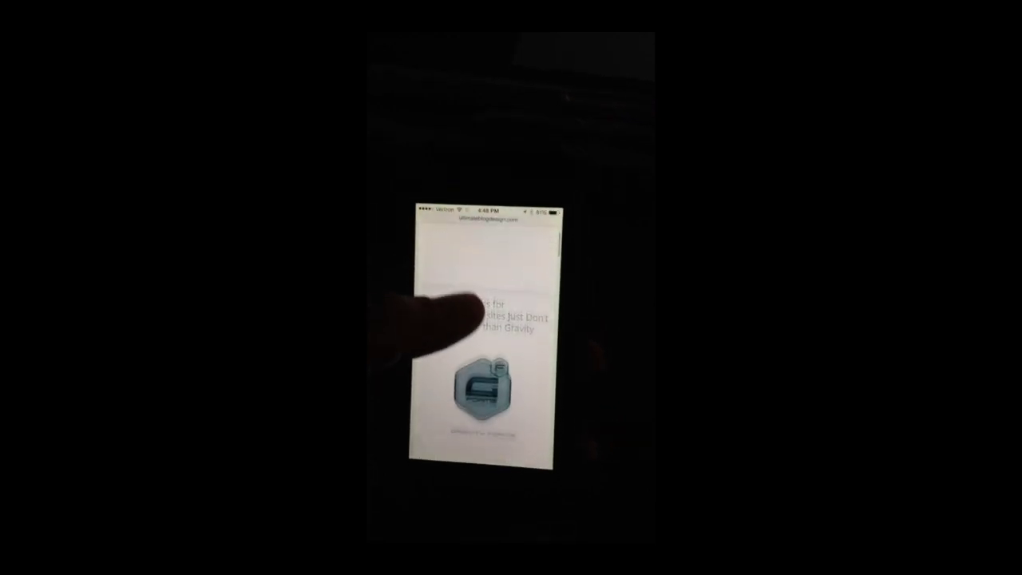
scroll(495, 328, down, 10)
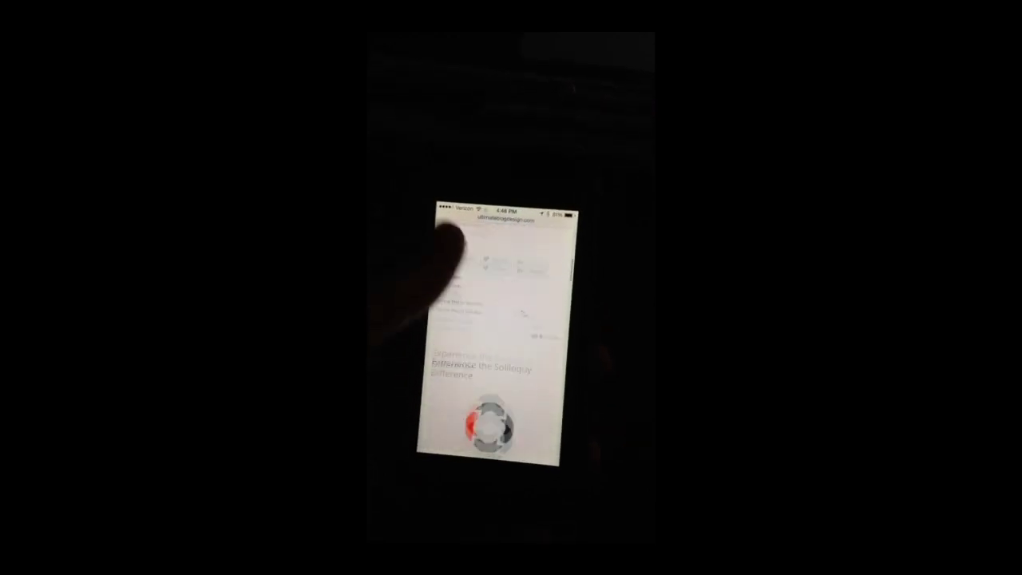
scroll(495, 335, down, 10)
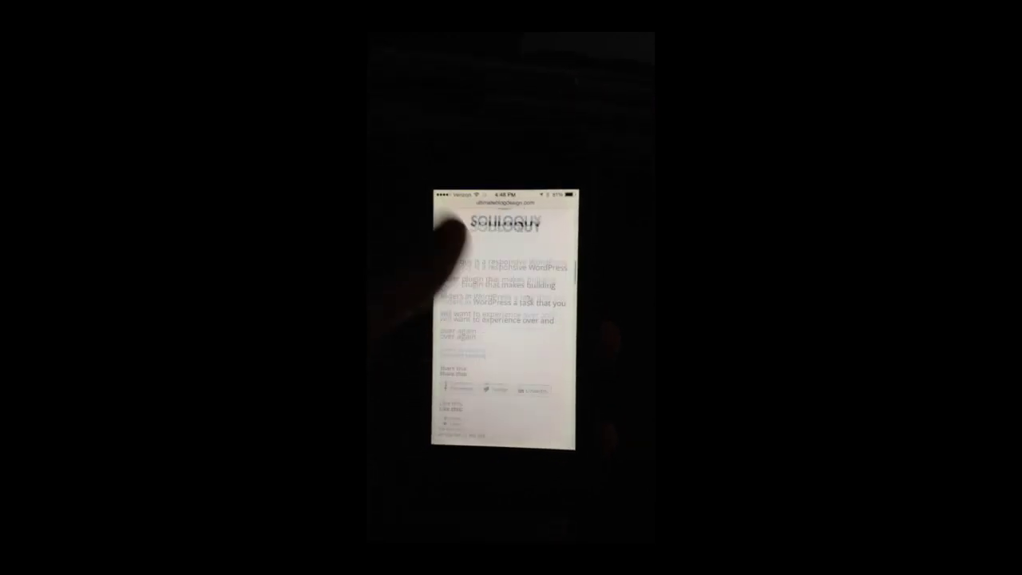
scroll(495, 335, up, 10)
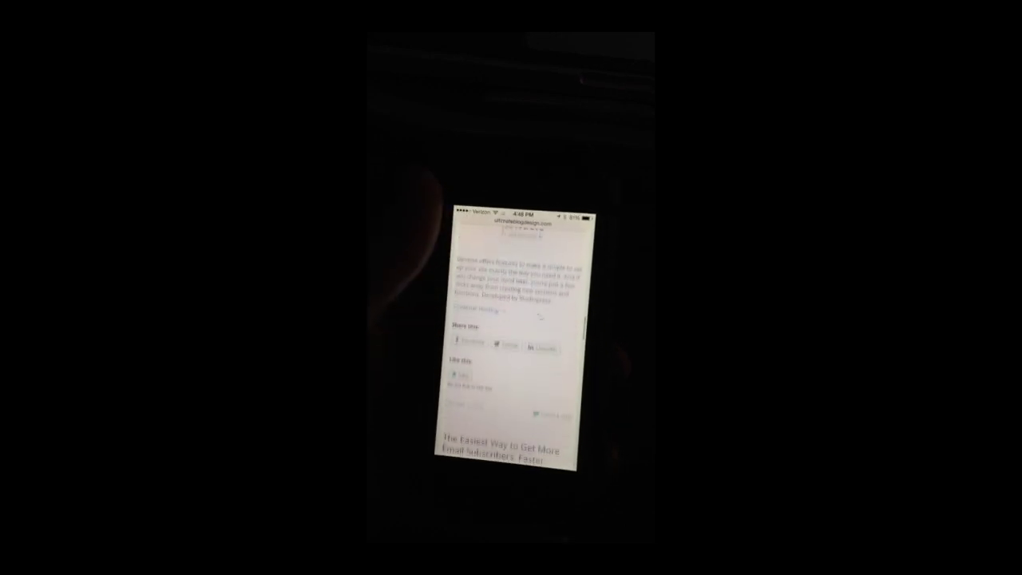
scroll(503, 335, up, 10)
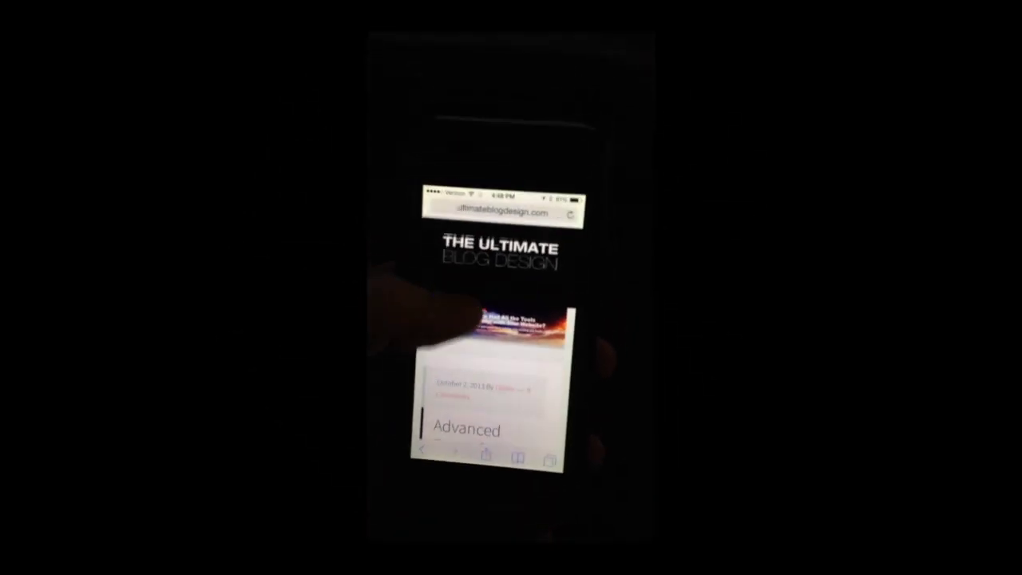
Scroll through the blog's posts to check the FACEBOOK, TWITTER and LINKEDIN share buttons.
scroll(507, 359, down, 3)
scroll(496, 368, up, 2)
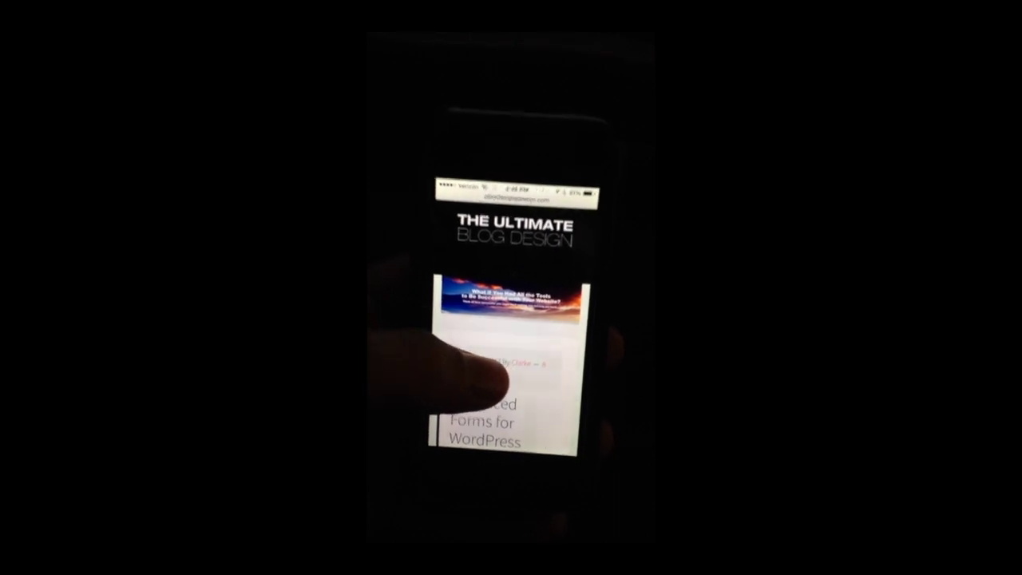
scroll(488, 368, down, 3)
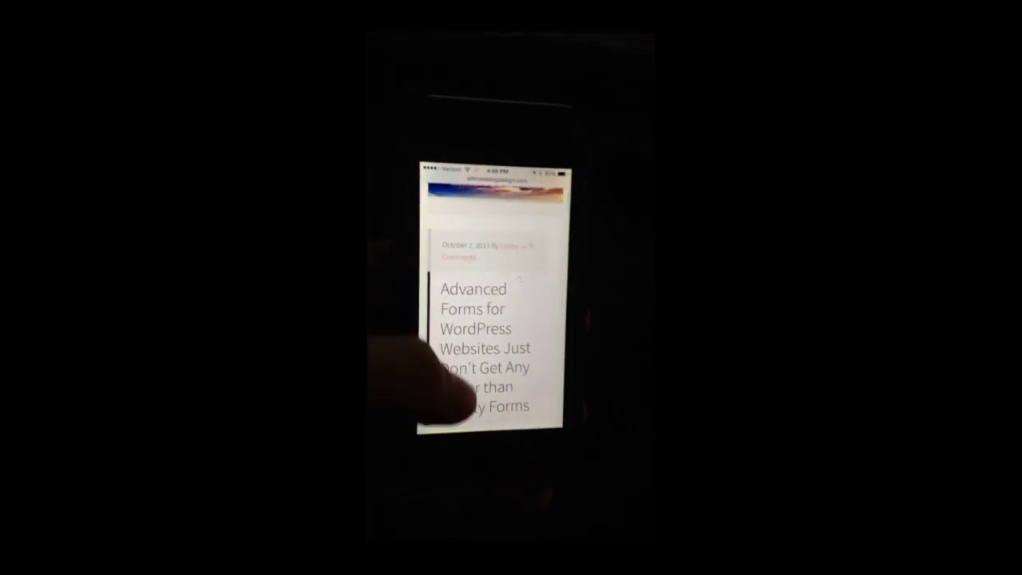
scroll(479, 351, down, 3)
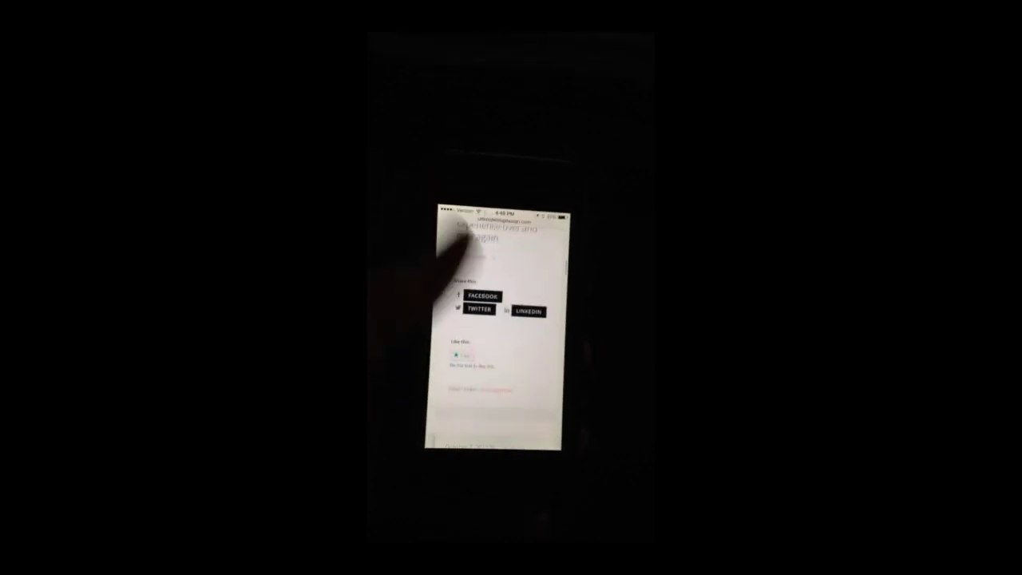
scroll(495, 383, down, 5)
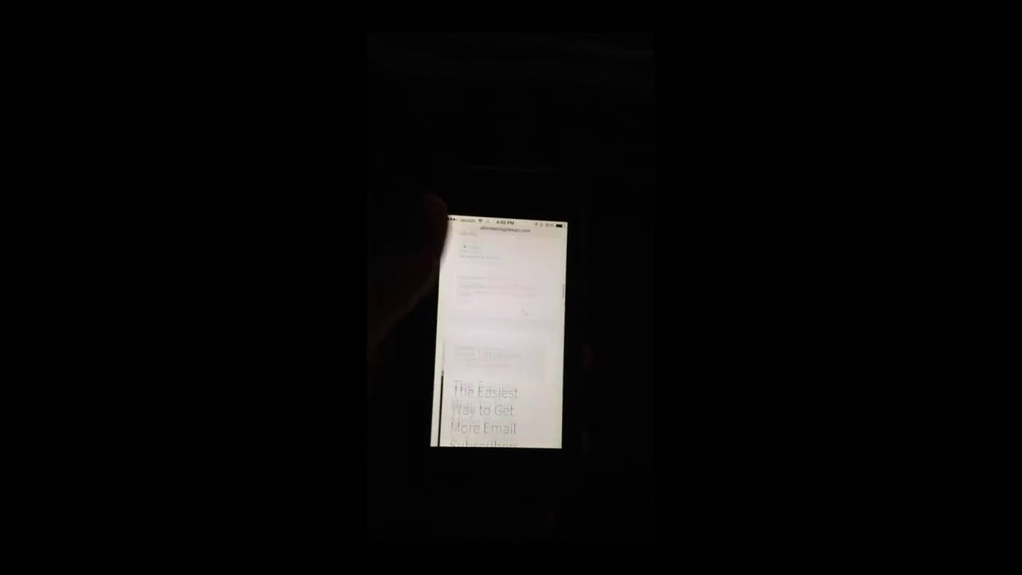
scroll(483, 312, down, 2)
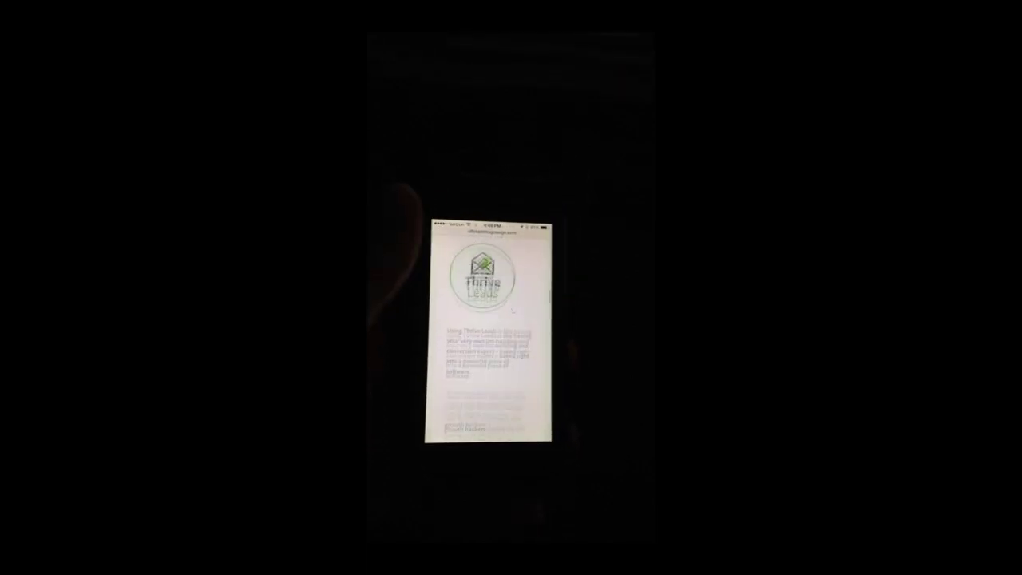
scroll(495, 335, down, 1)
scroll(463, 384, down, 10)
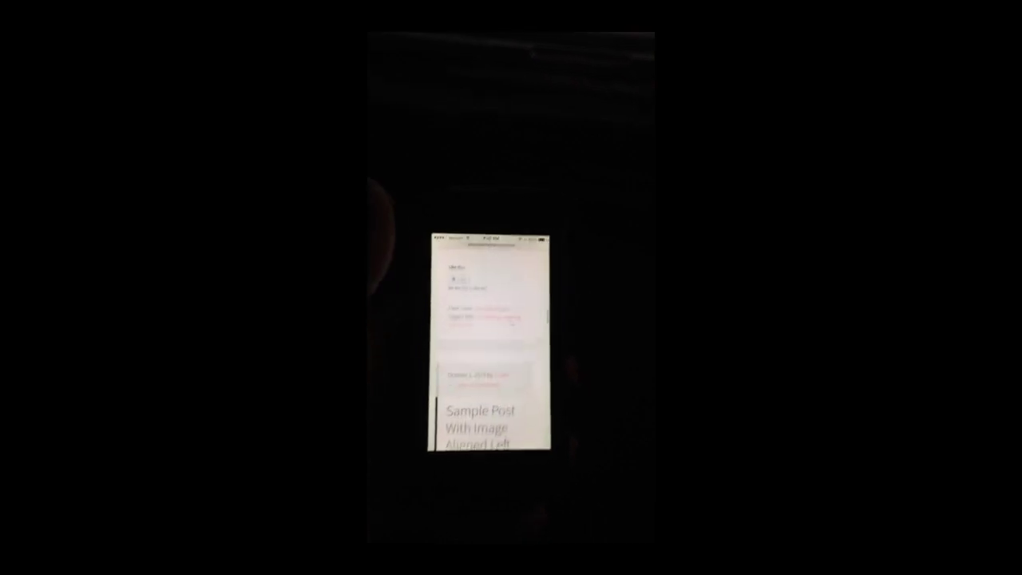
scroll(527, 359, down, 4)
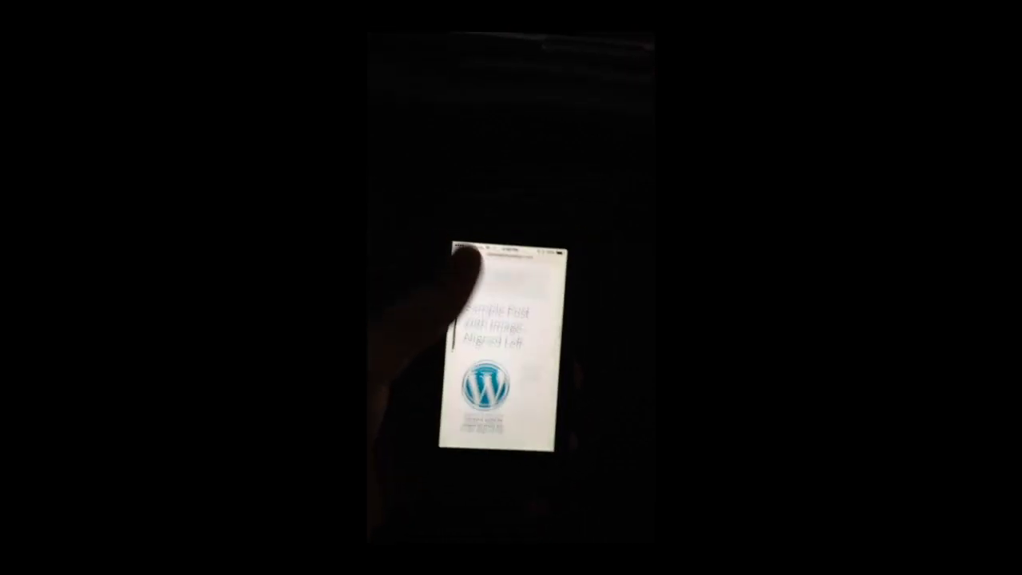
scroll(499, 352, up, 4)
scroll(487, 351, up, 3)
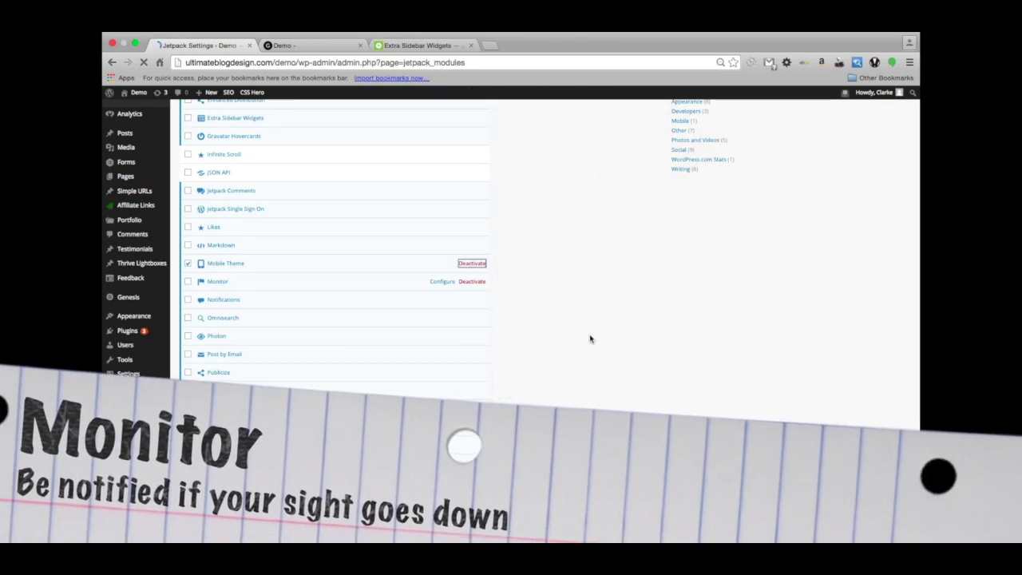
Scroll the Jetpack modules list past Monitor down to Notifications.
scroll(590, 338, down, 5)
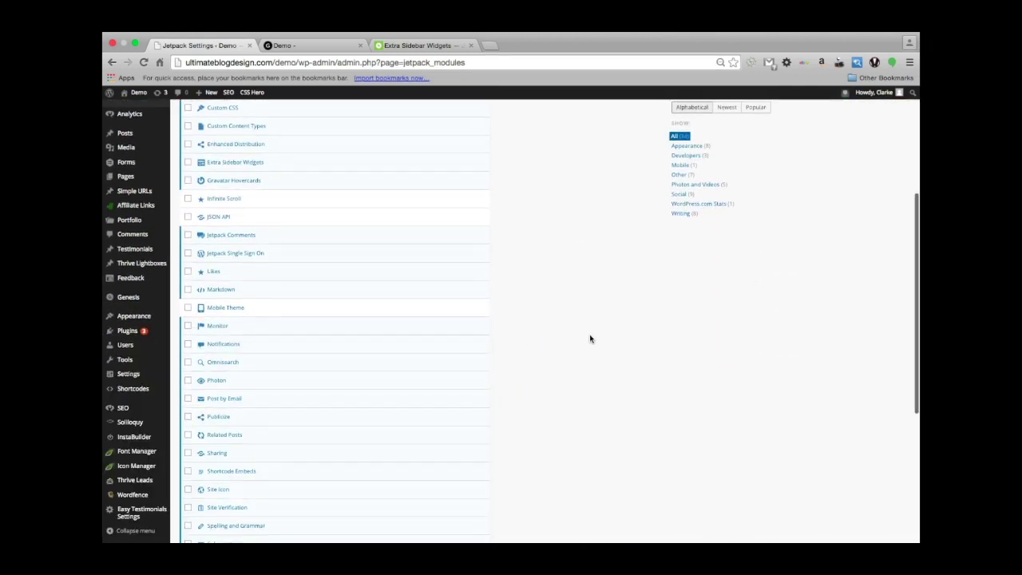
scroll(590, 339, down, 1)
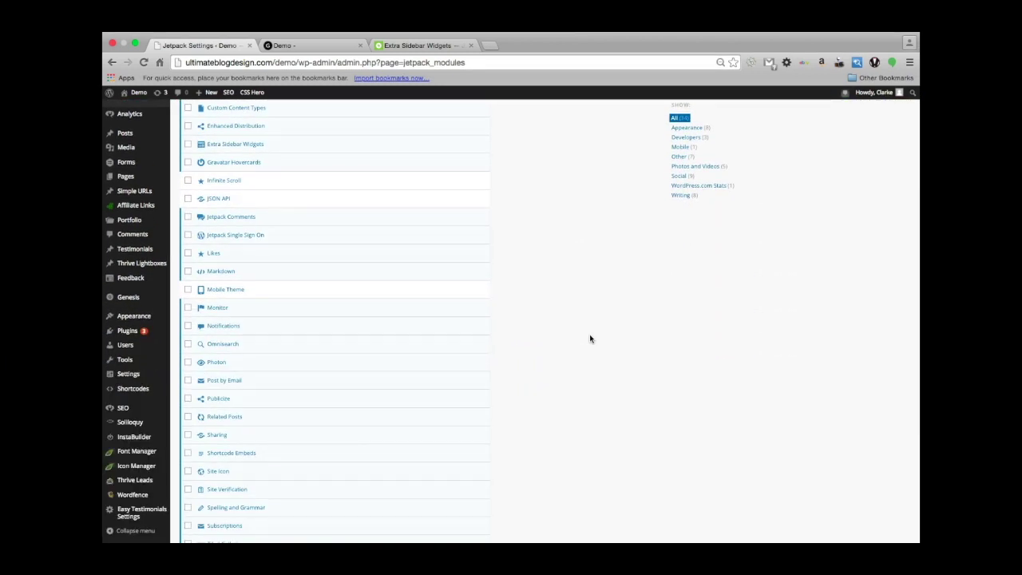
scroll(590, 339, down, 1)
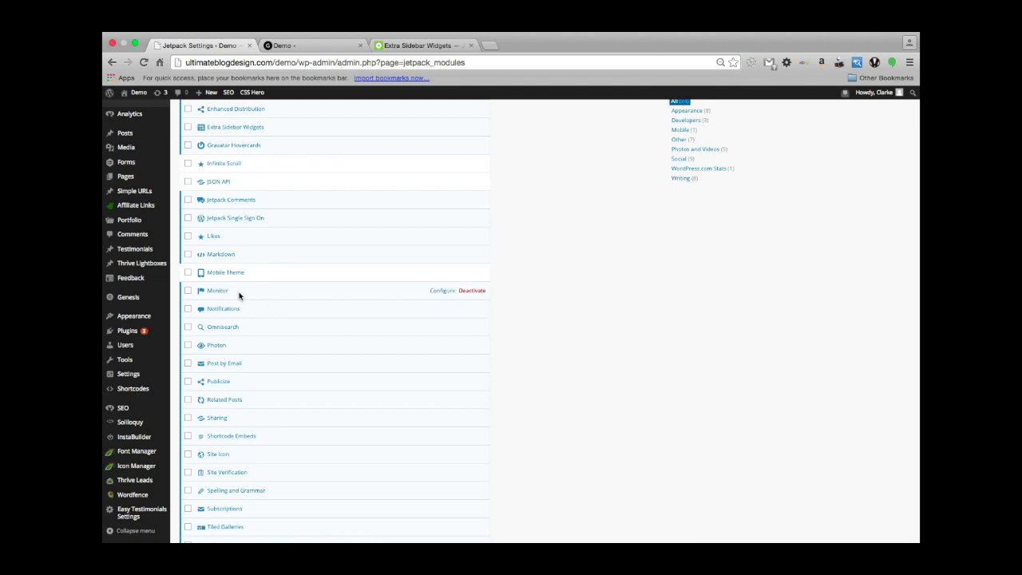
scroll(294, 299, down, 1)
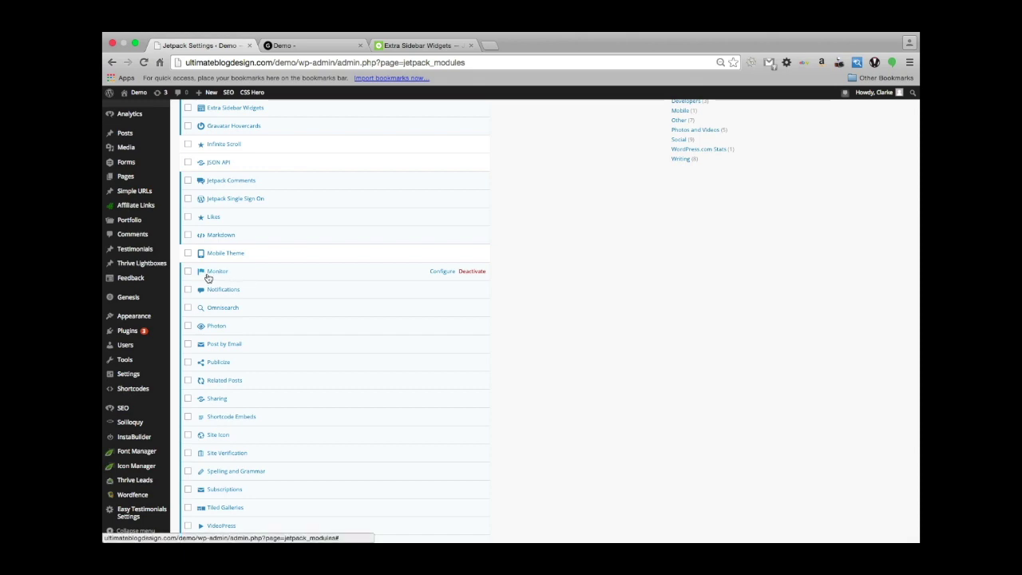
scroll(269, 277, down, 2)
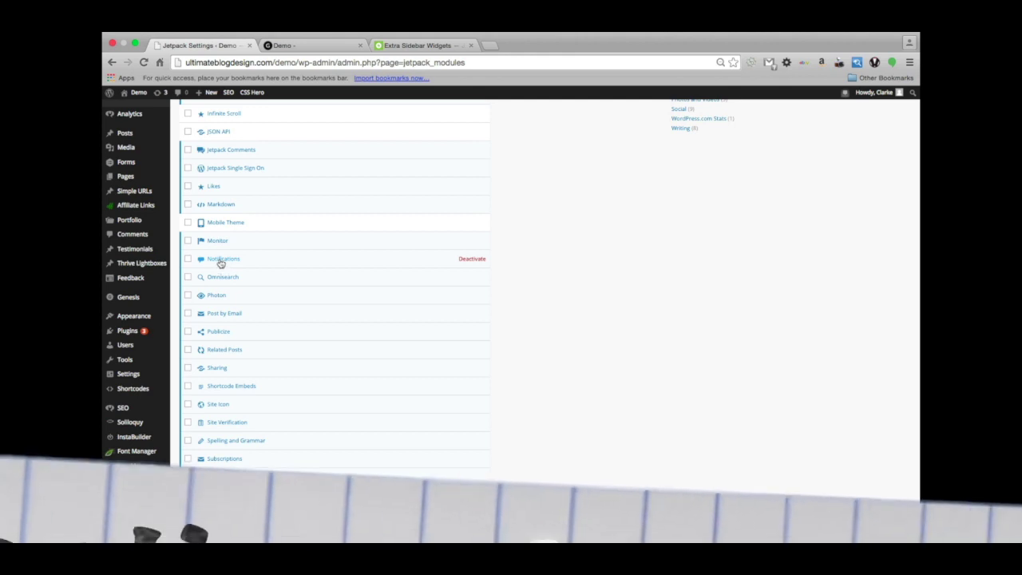
click(221, 260)
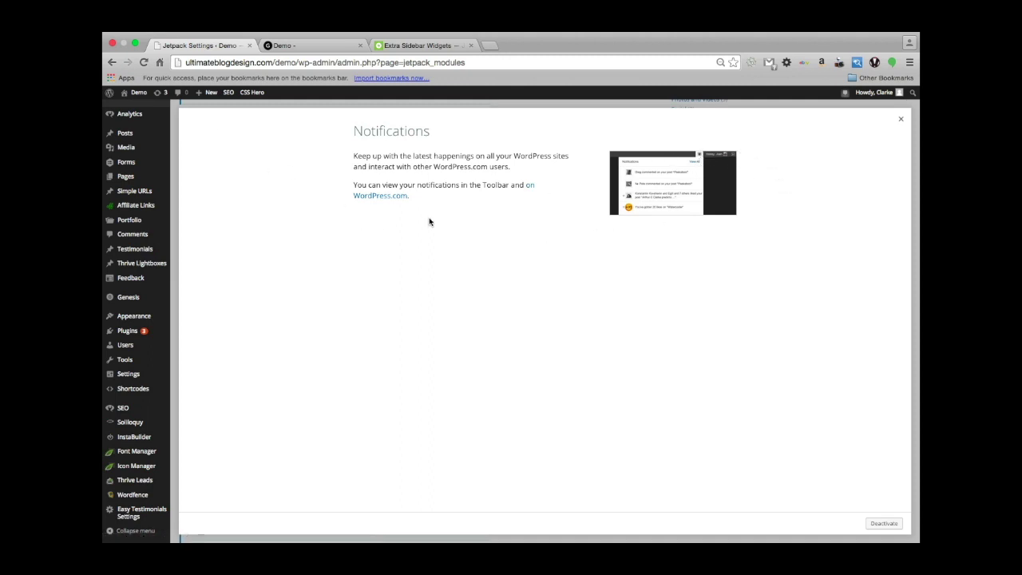
click(844, 96)
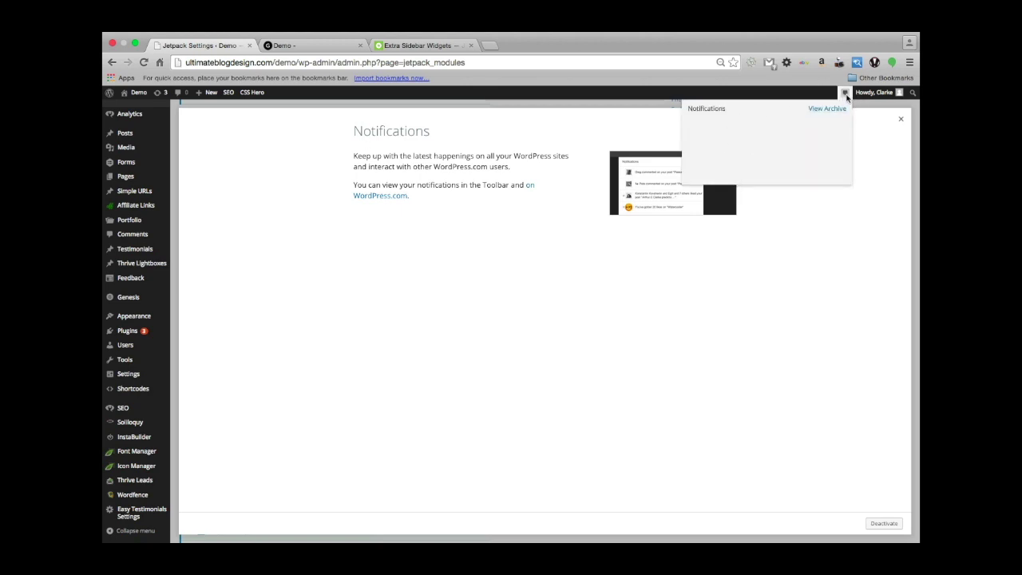
click(845, 95)
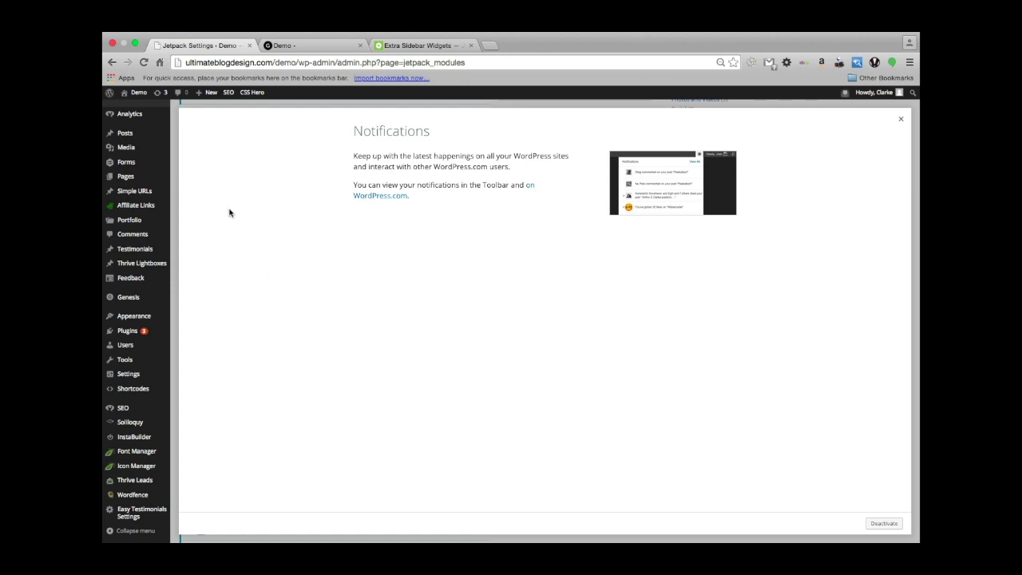
click(901, 122)
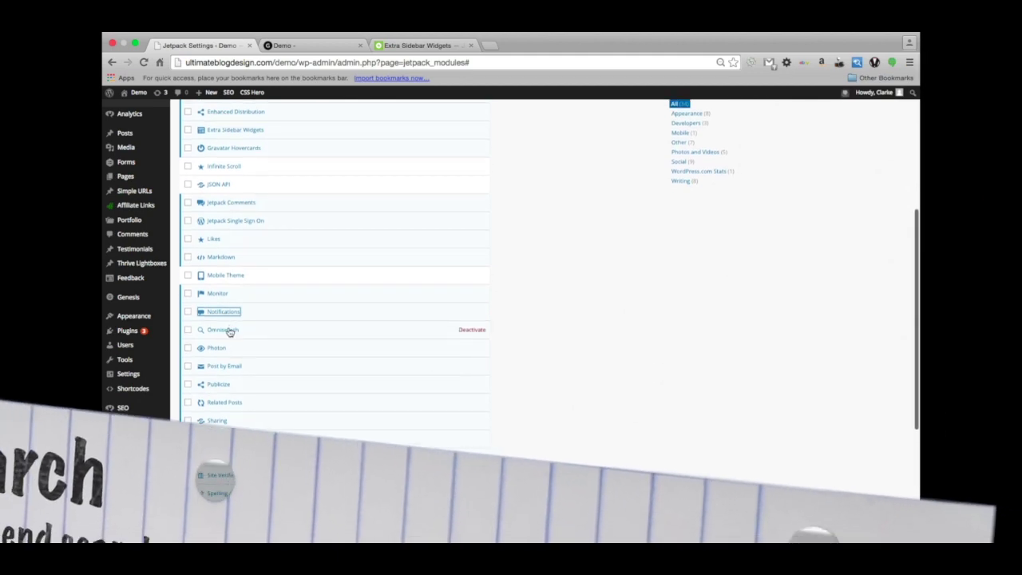
Check the Omnisearch module details, then open Omnisearch with its search box focused.
click(227, 332)
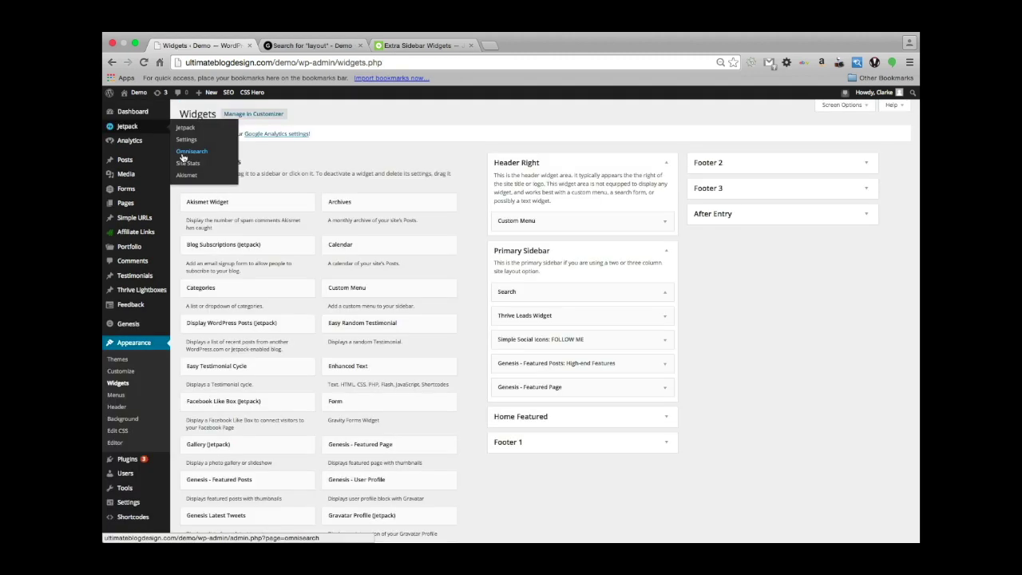
click(189, 152)
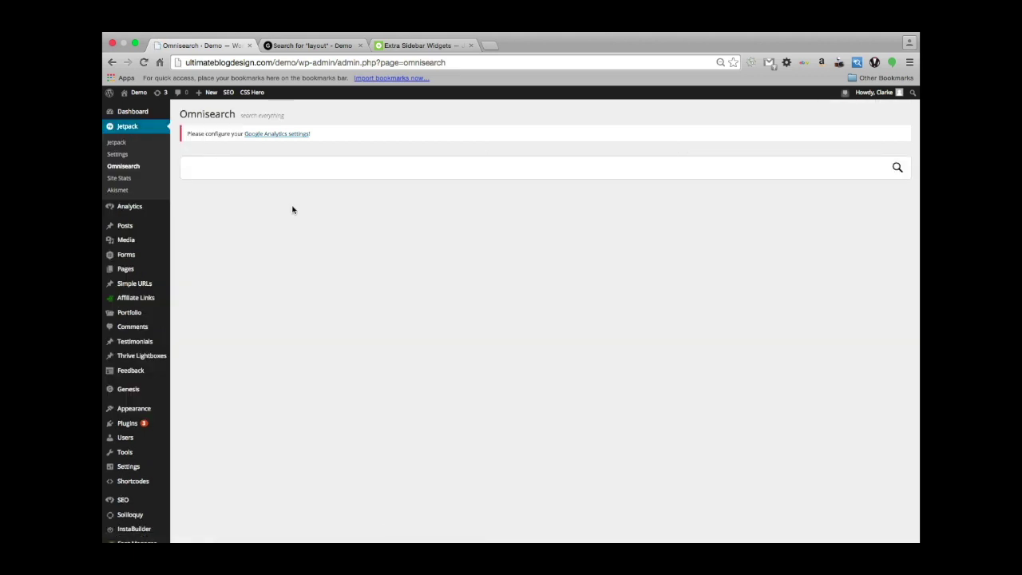
click(250, 170)
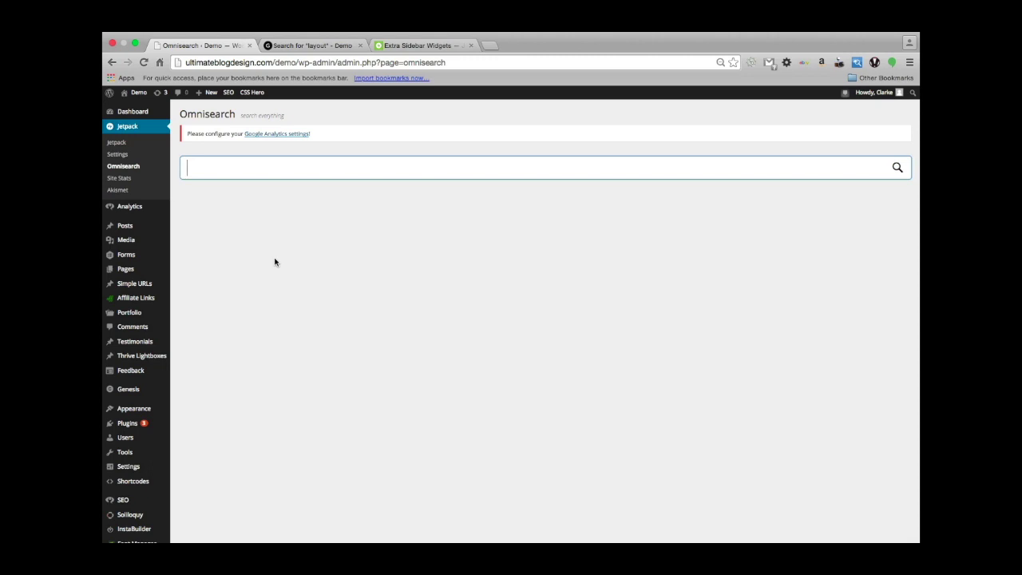
Search the whole site for 'layout' and review the matching posts, pages and plugins.
text(lay)
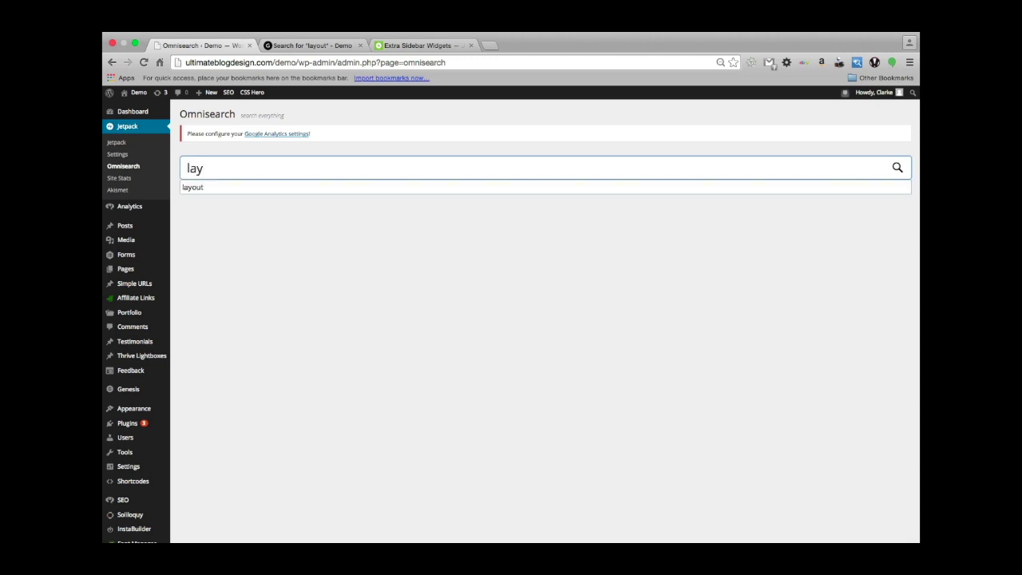
text(out)
key(Return)
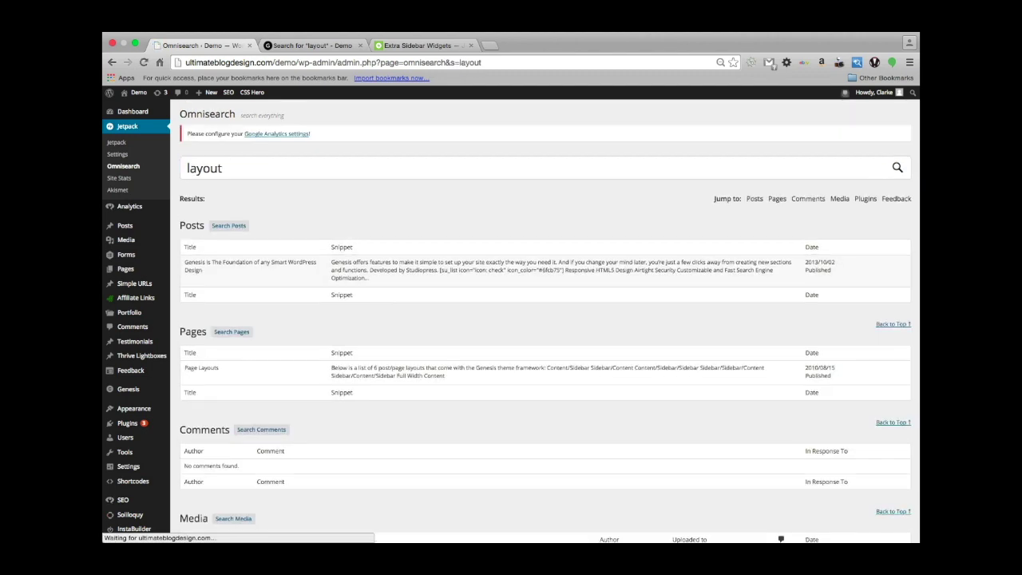
scroll(208, 384, down, 1)
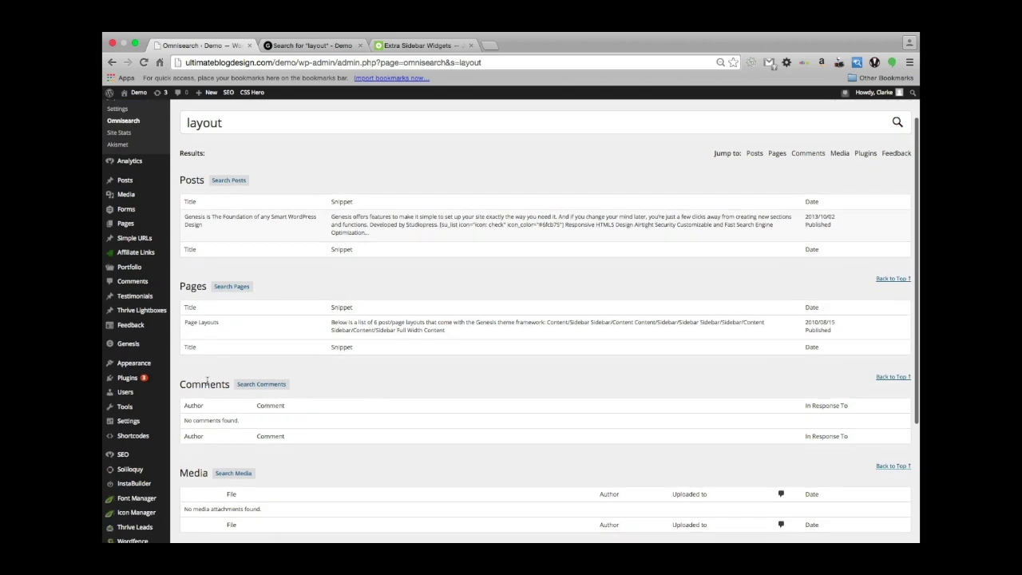
scroll(380, 405, down, 8)
scroll(381, 405, up, 9)
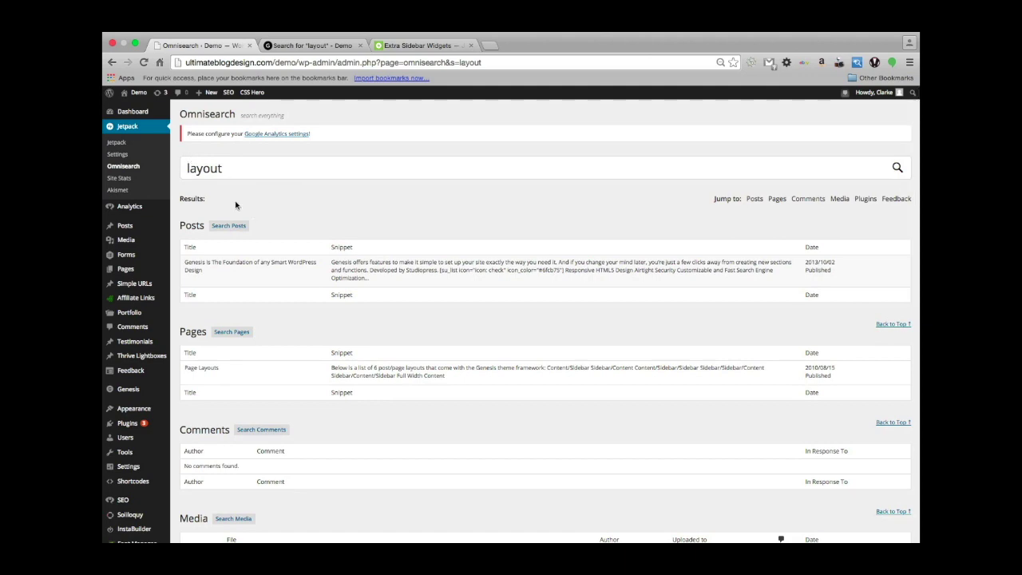
scroll(329, 226, down, 10)
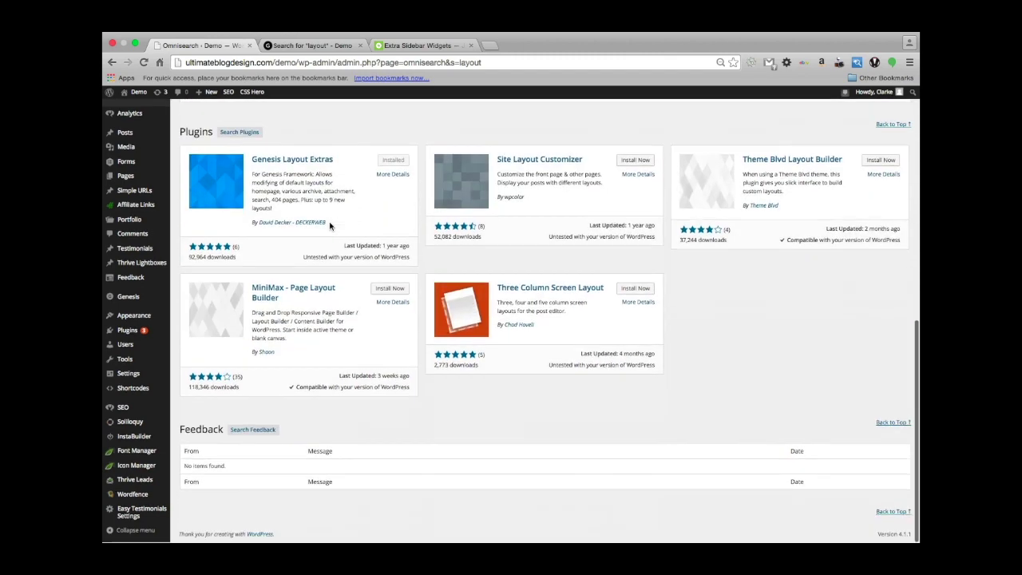
scroll(330, 226, up, 10)
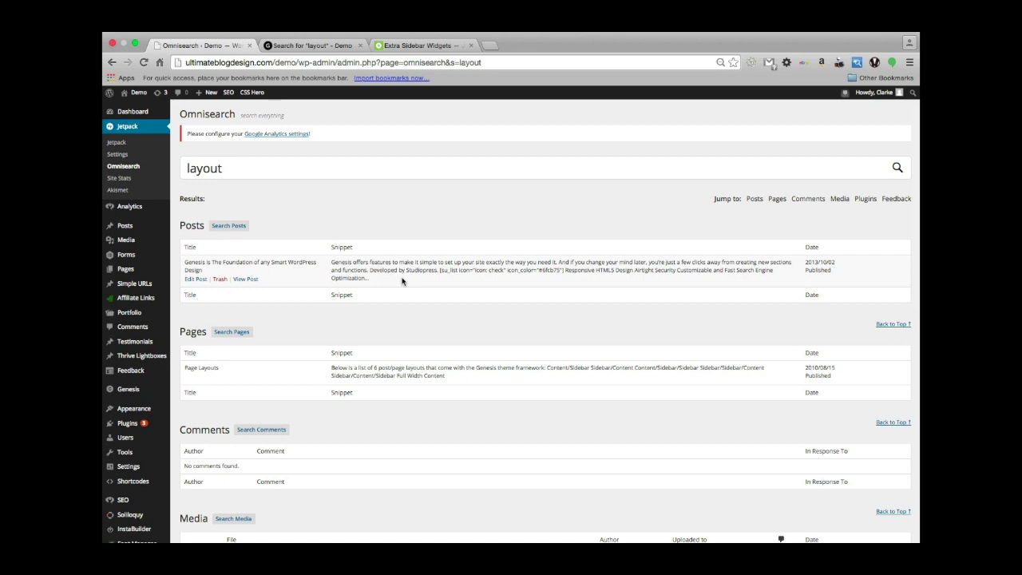
scroll(481, 250, down, 5)
scroll(481, 250, up, 5)
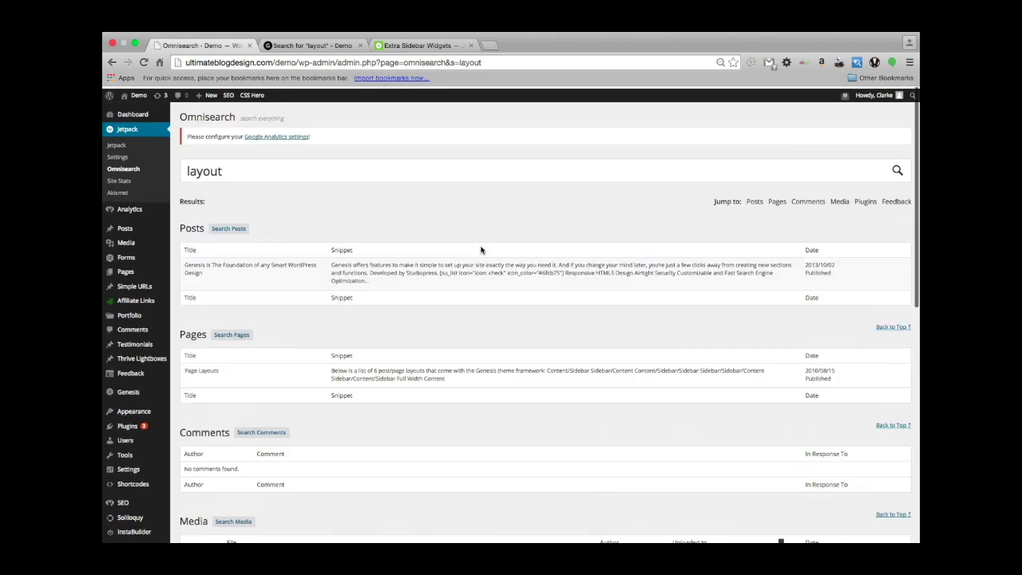
scroll(393, 230, down, 6)
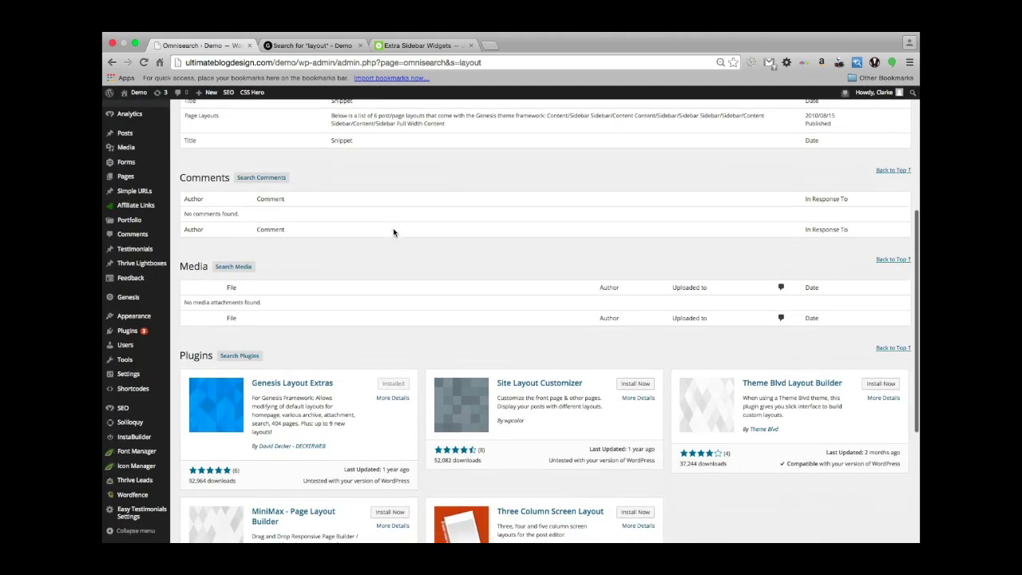
scroll(393, 232, down, 5)
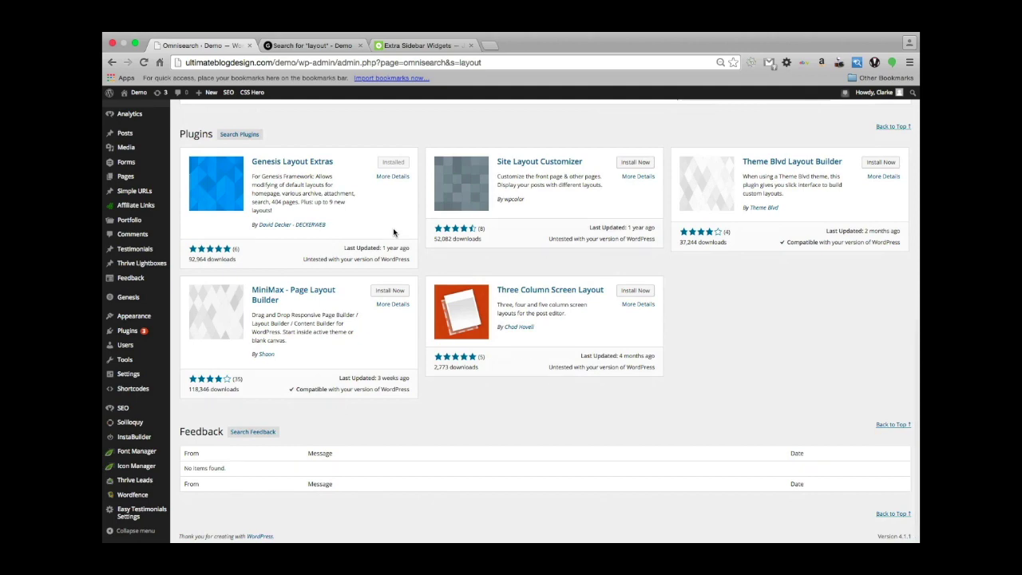
scroll(393, 230, up, 10)
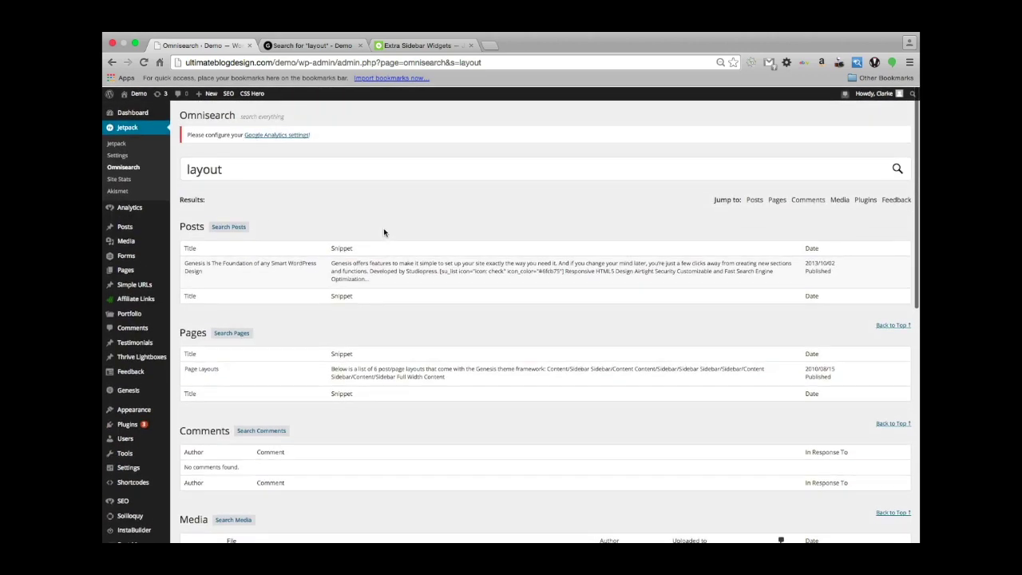
Clear the 'layout' query from the Omnisearch box.
double_click(211, 168)
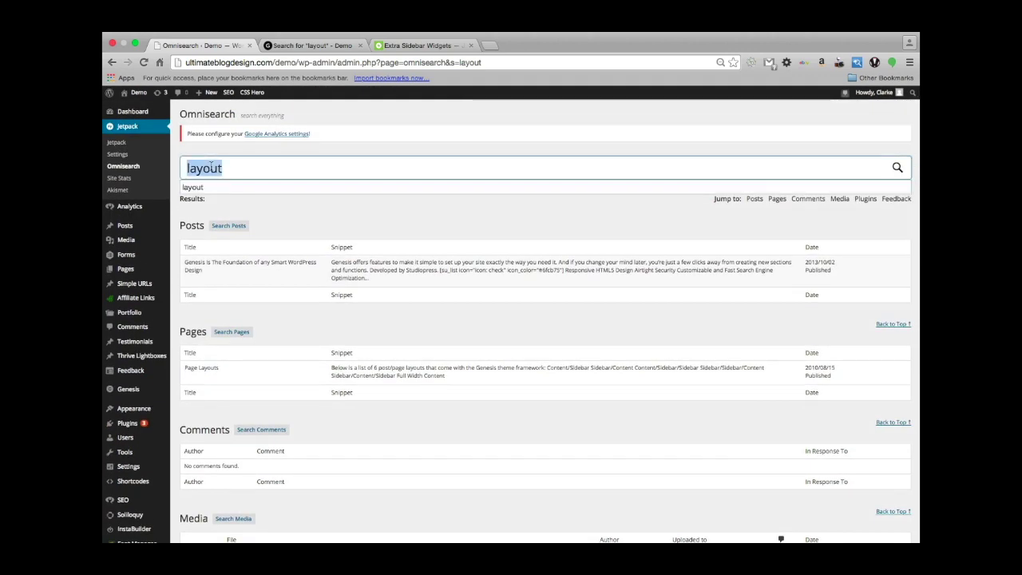
key(BackSpace)
scroll(304, 259, down, 3)
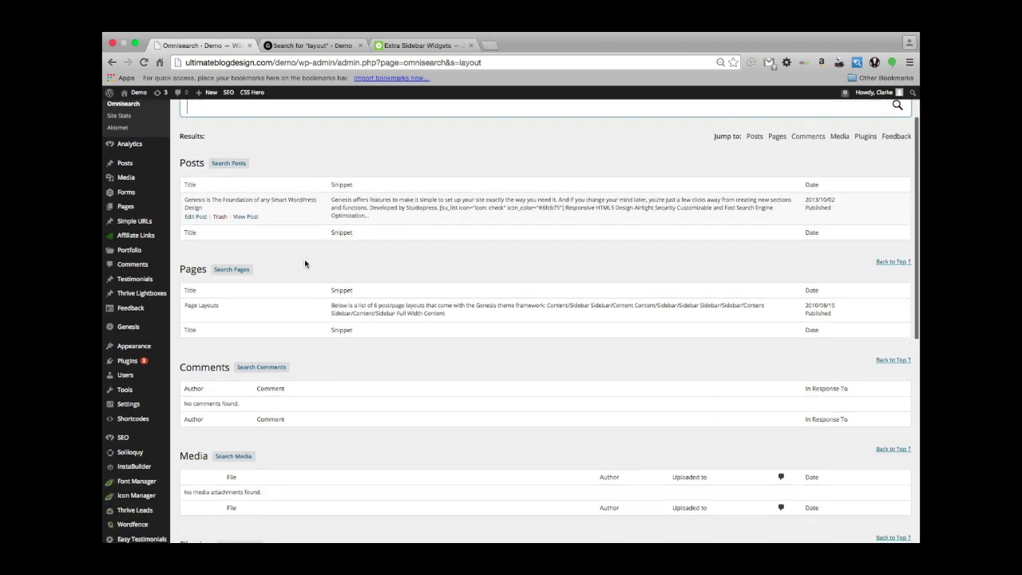
scroll(304, 259, up, 3)
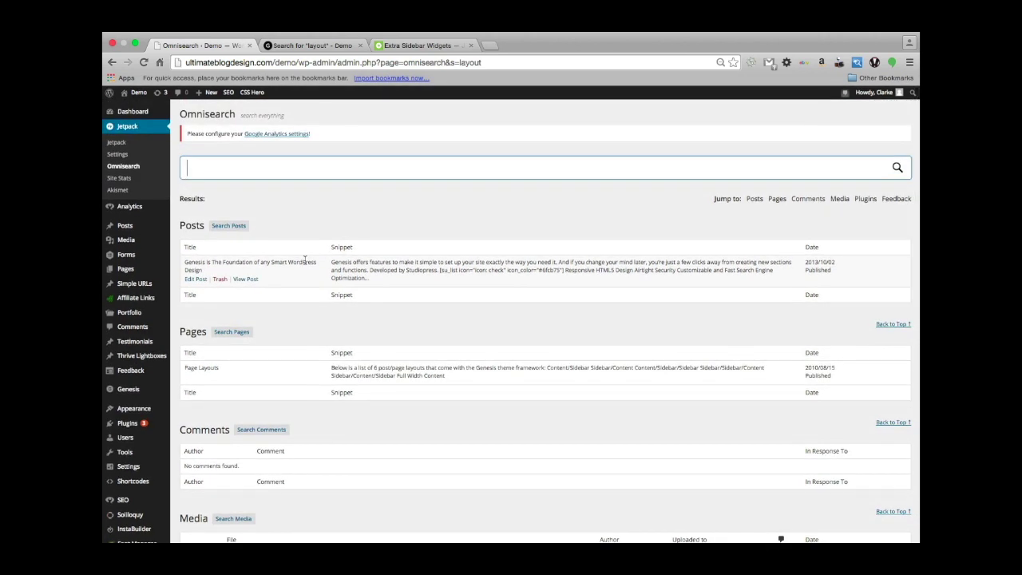
Search the site for 'gravity forms', review the results, then return to the Jetpack modules list.
text(gravity forms)
key(Return)
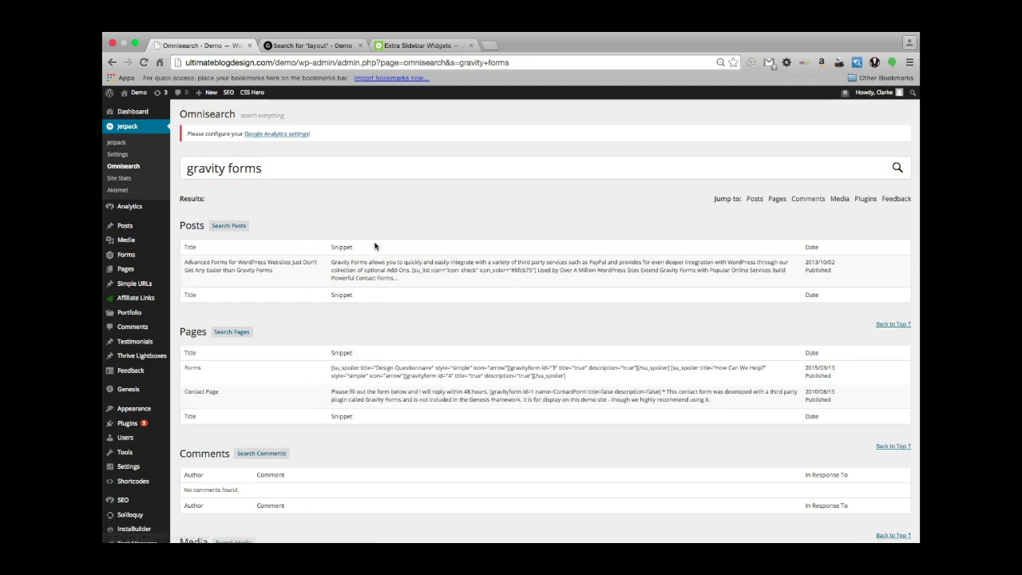
scroll(375, 243, down, 1)
scroll(322, 272, down, 5)
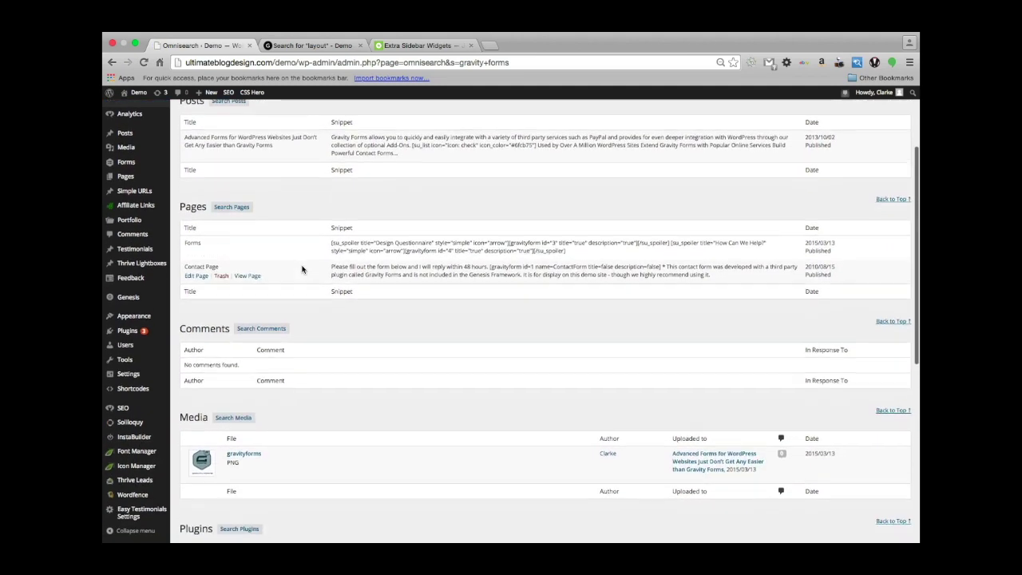
scroll(378, 359, down, 2)
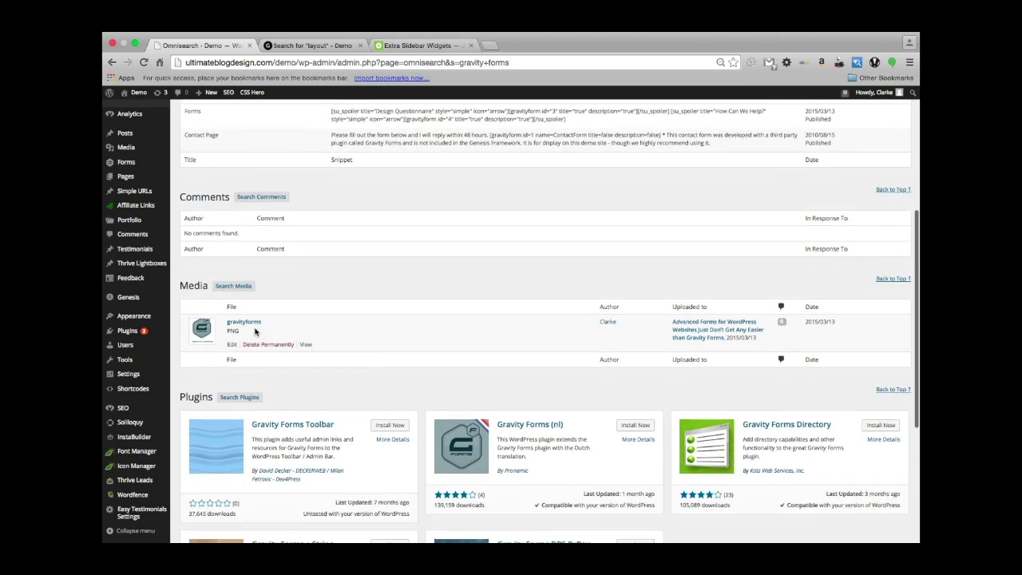
mouse_move(245, 329)
scroll(515, 368, down, 4)
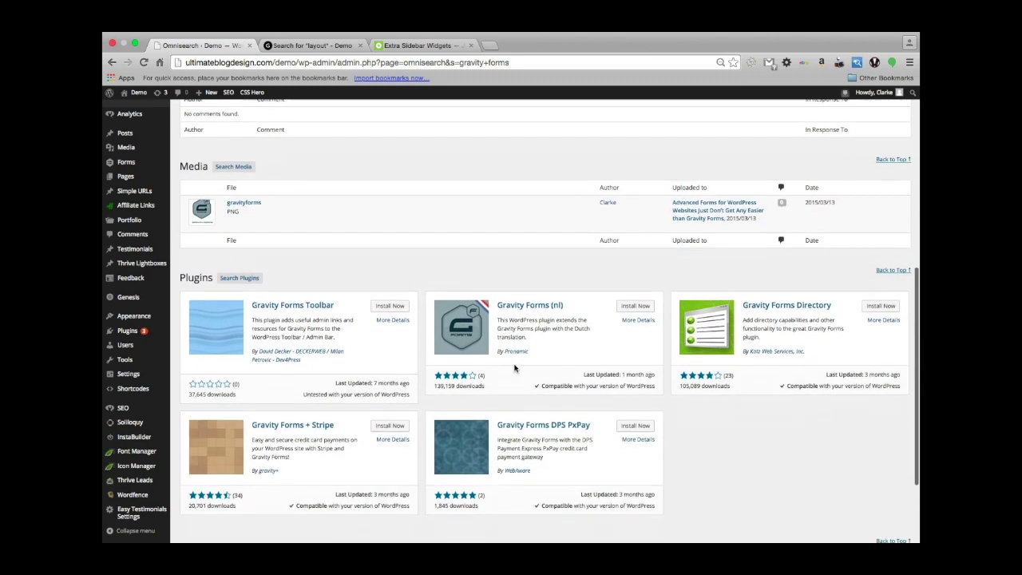
scroll(497, 336, down, 4)
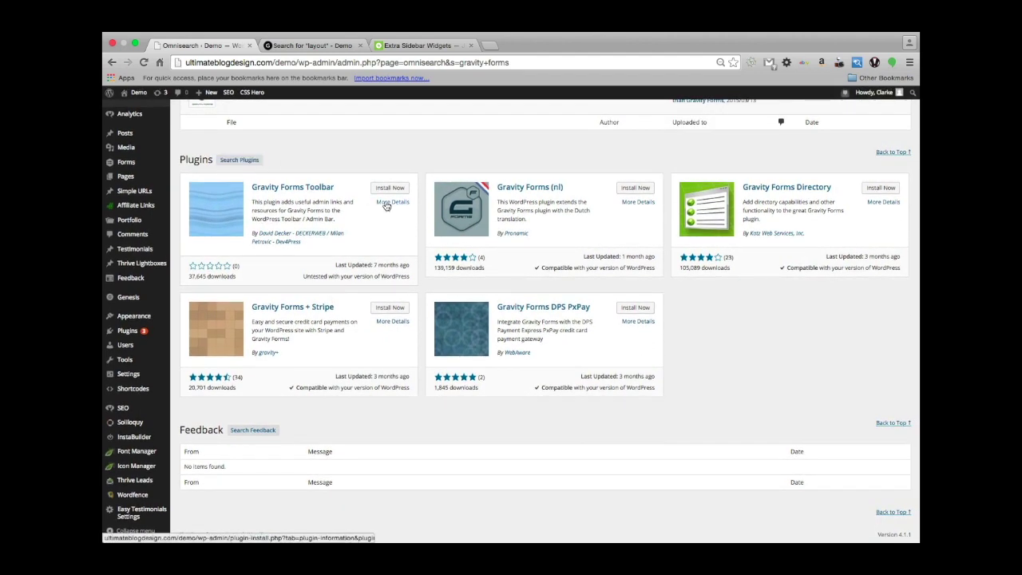
scroll(385, 204, up, 15)
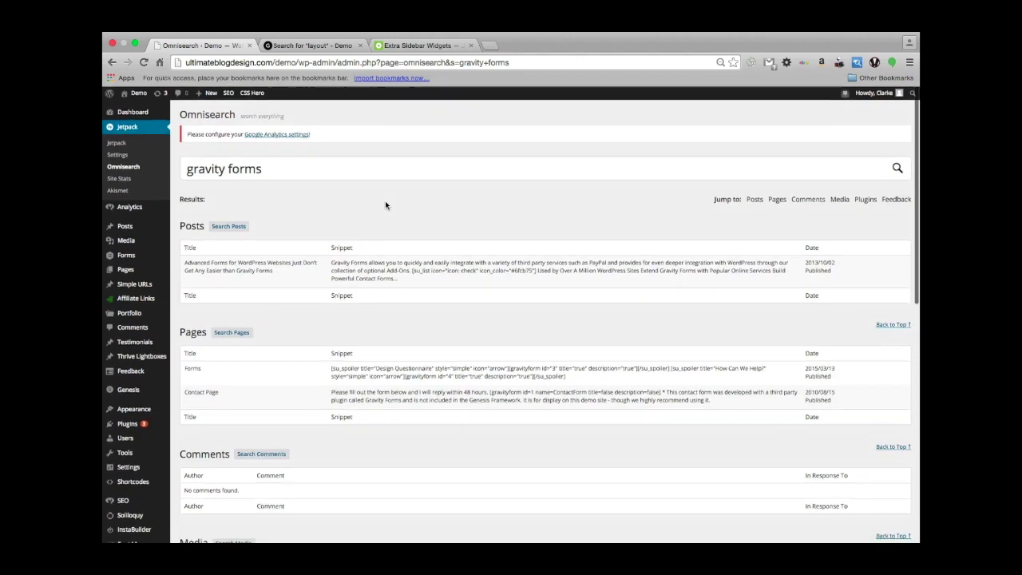
scroll(210, 201, down, 4)
scroll(210, 201, up, 3)
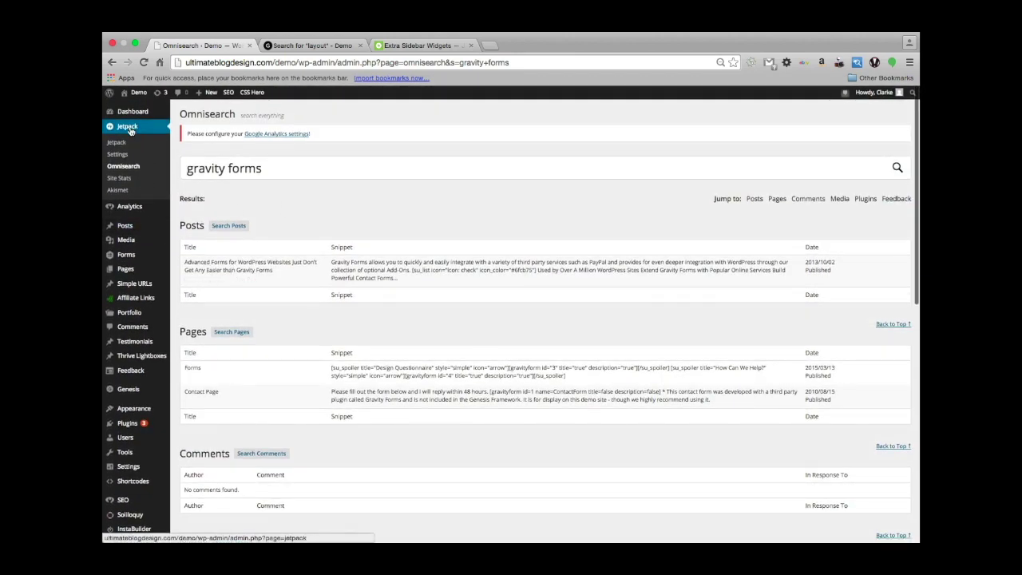
click(113, 155)
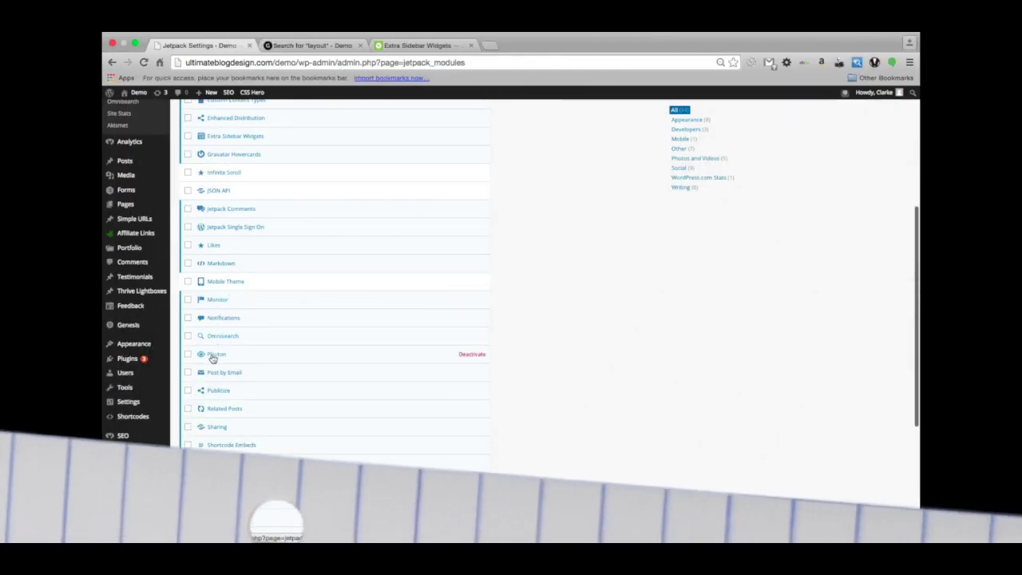
Read the Photon module's description, close it, and scroll through the active Jetpack modules.
click(214, 356)
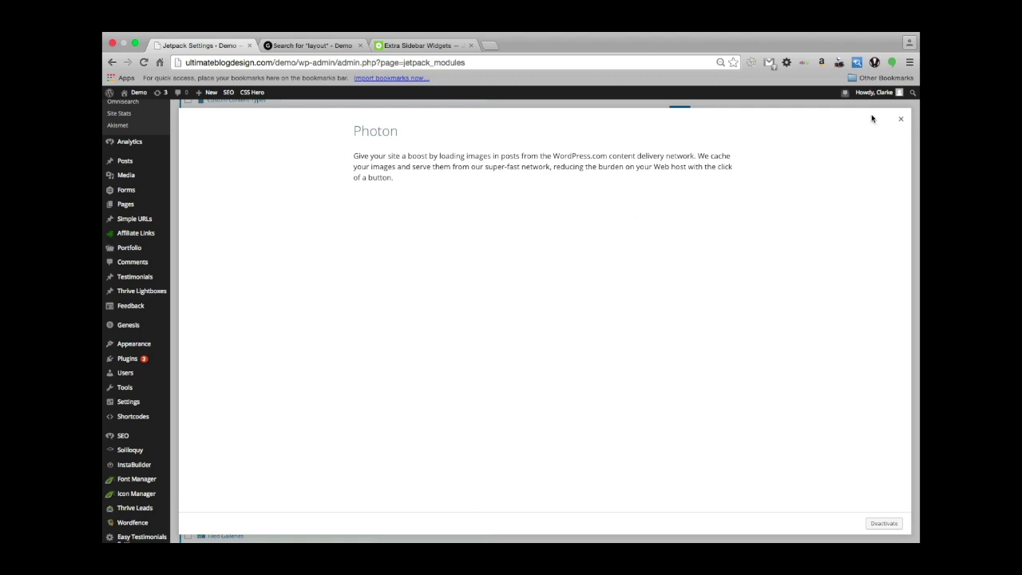
click(901, 119)
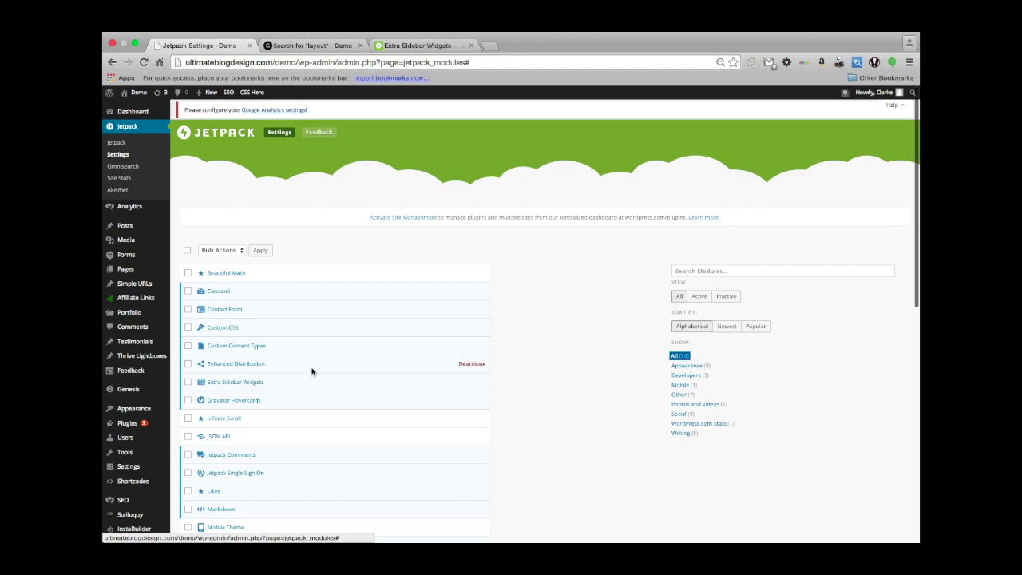
scroll(311, 371, down, 3)
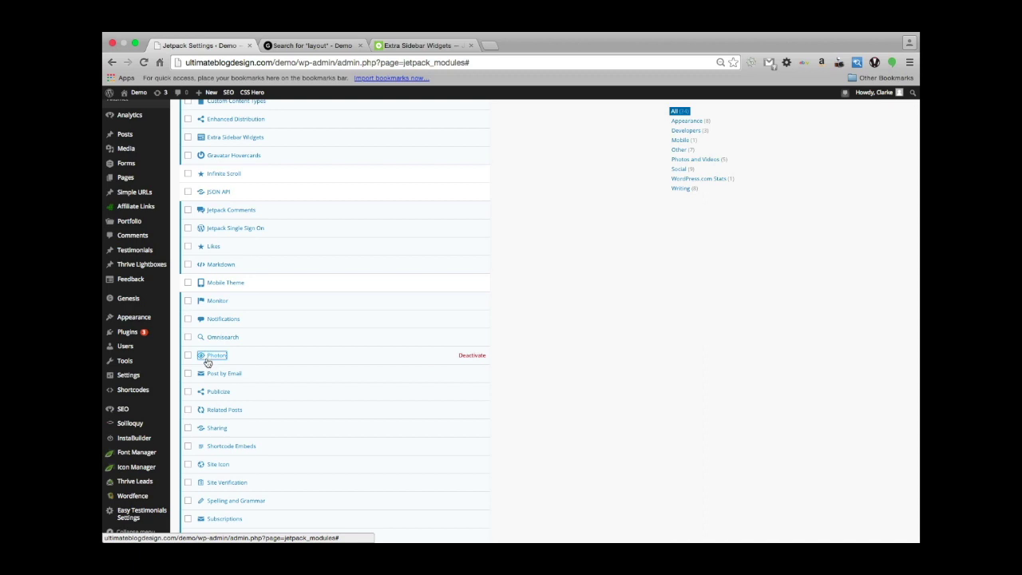
mouse_move(125, 346)
scroll(224, 463, down, 2)
scroll(224, 464, up, 2)
scroll(223, 464, down, 2)
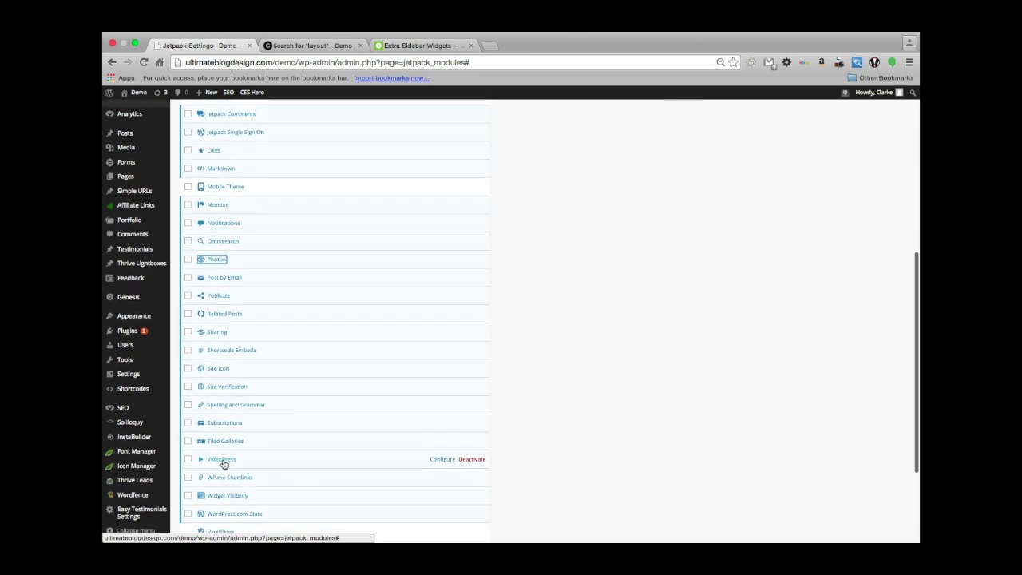
scroll(224, 464, up, 2)
scroll(224, 464, up, 1)
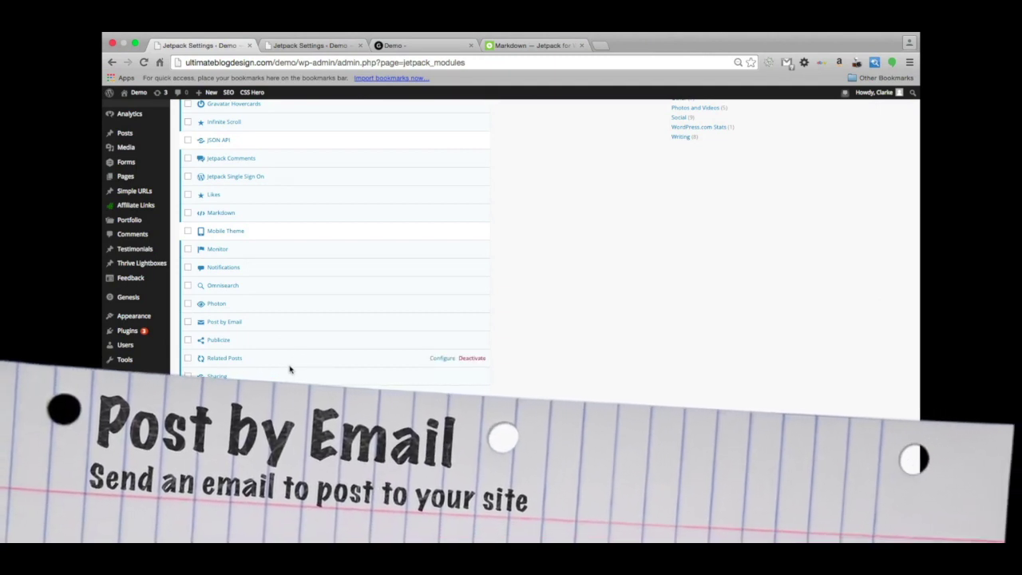
Scroll the user profile to the Post by Email section showing the generated posting address.
scroll(290, 369, down, 1)
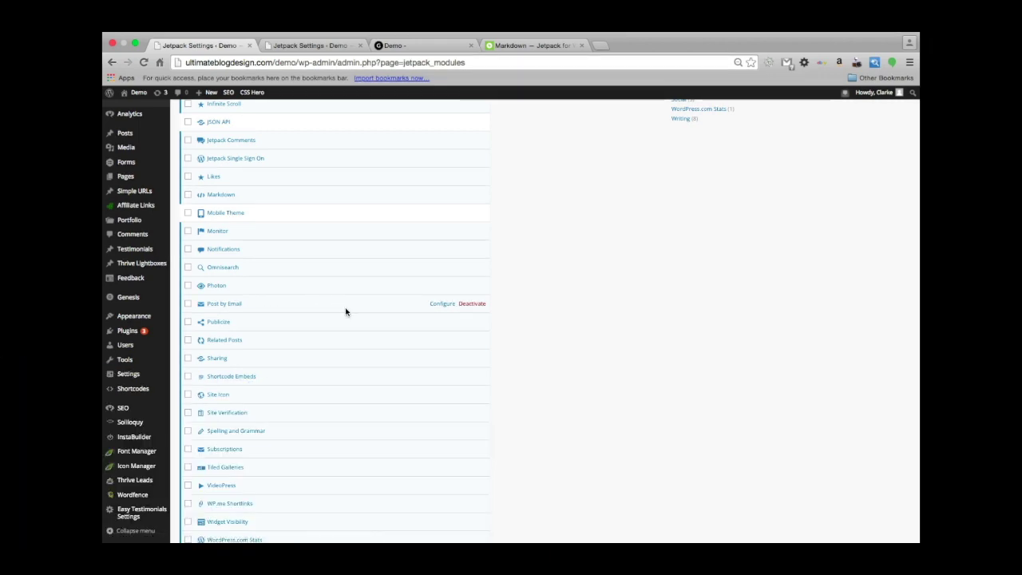
click(440, 304)
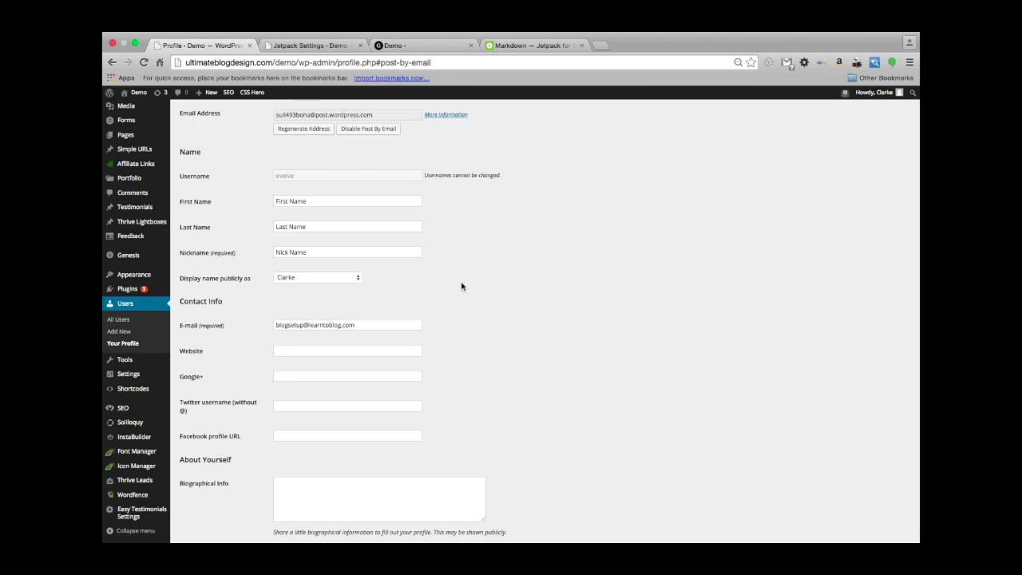
scroll(450, 297, up, 3)
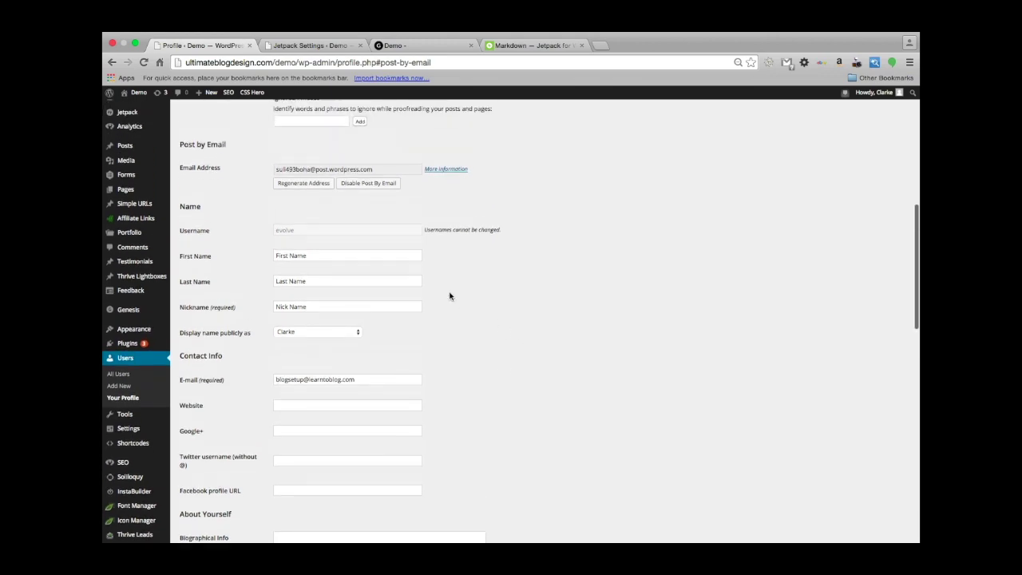
scroll(450, 297, up, 5)
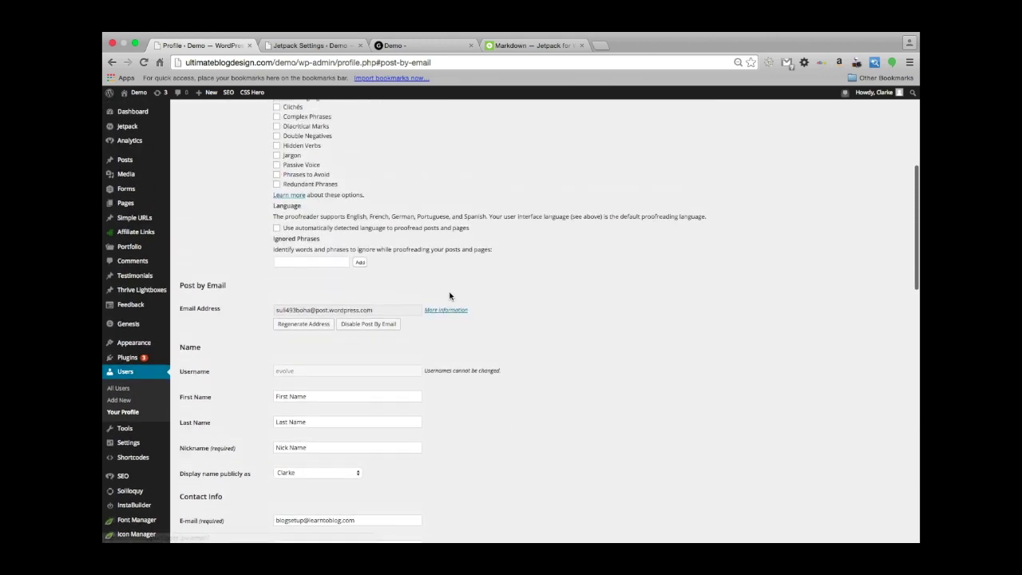
scroll(449, 296, up, 1)
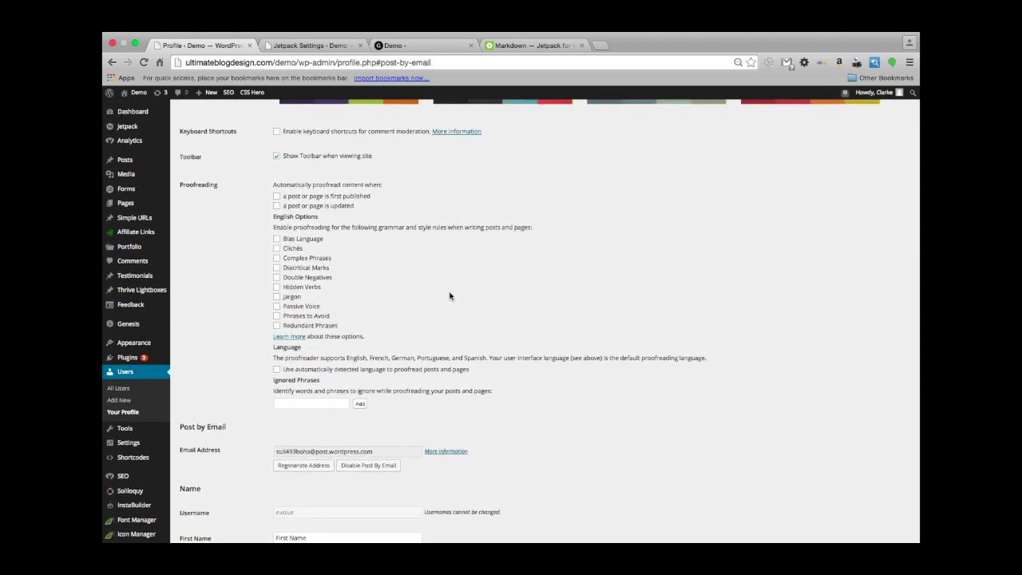
scroll(450, 296, down, 2)
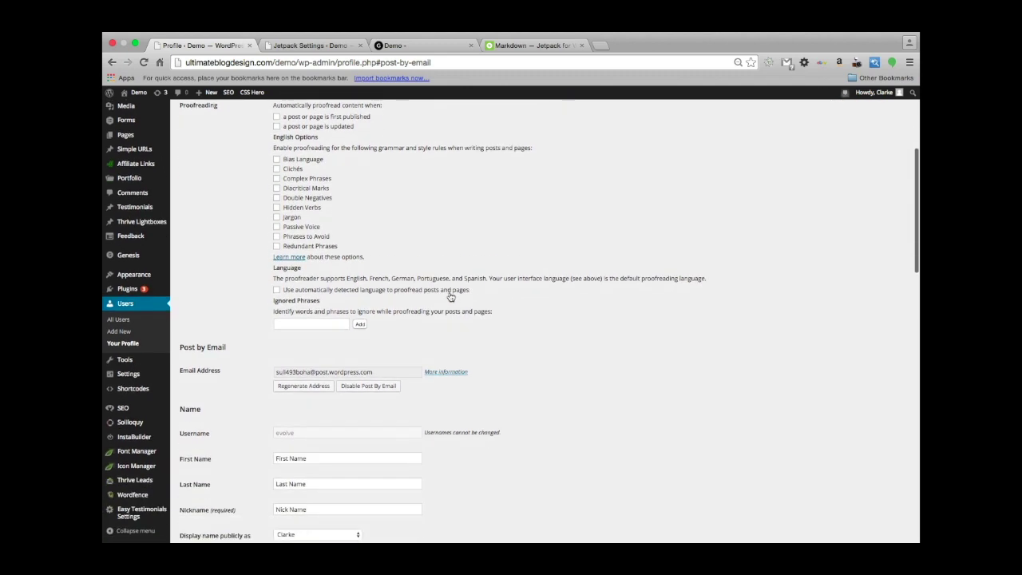
scroll(449, 296, down, 1)
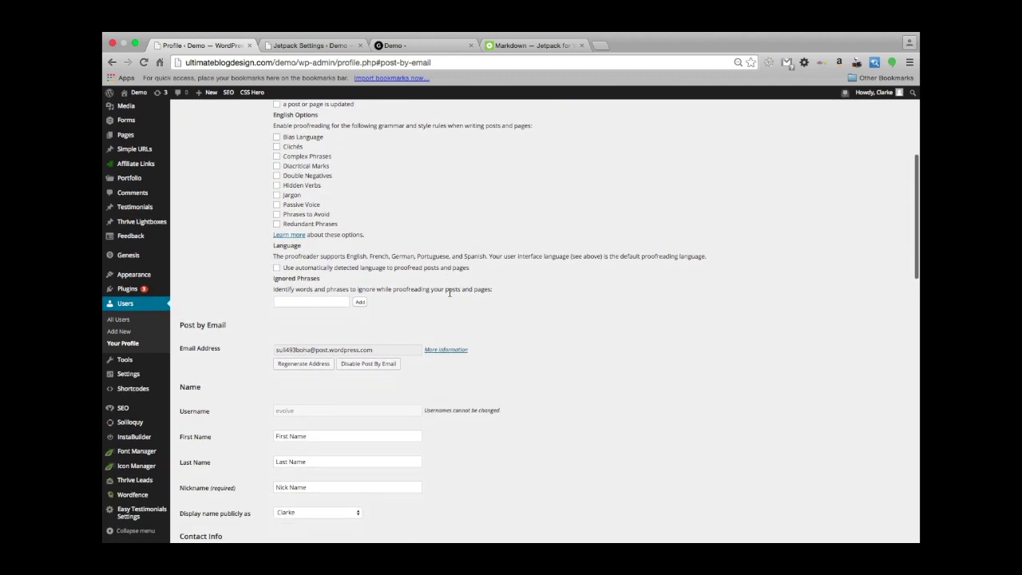
Regenerate the Post by Email address by disabling and re-enabling it, then copy the new address.
click(360, 364)
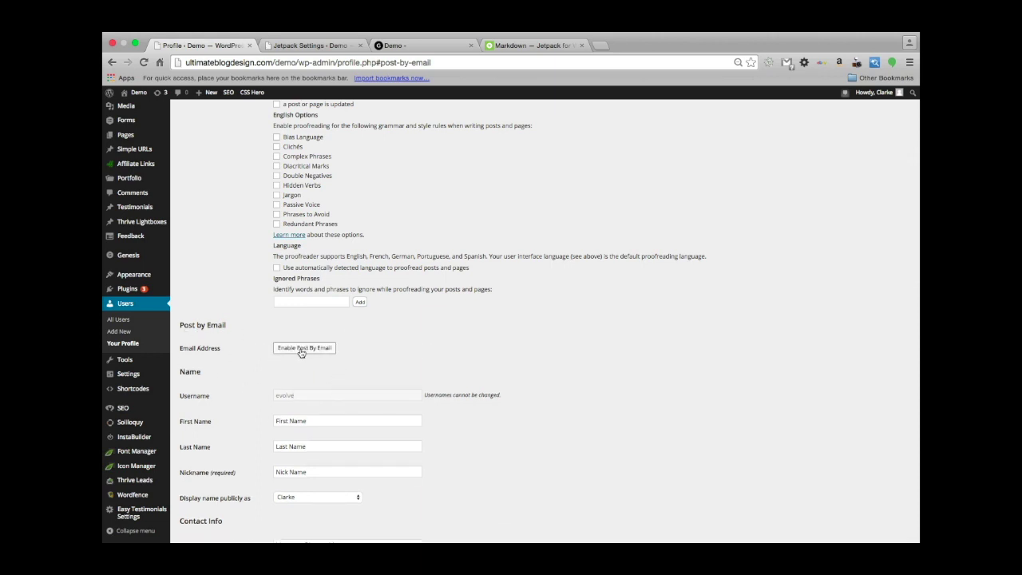
click(301, 349)
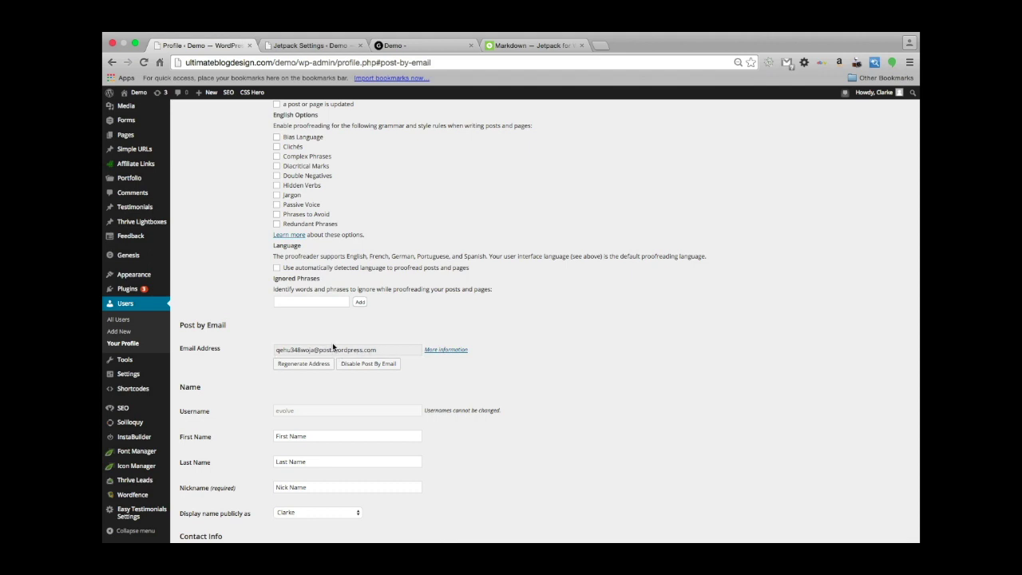
click(379, 353)
triple_click(344, 352)
key(super+c)
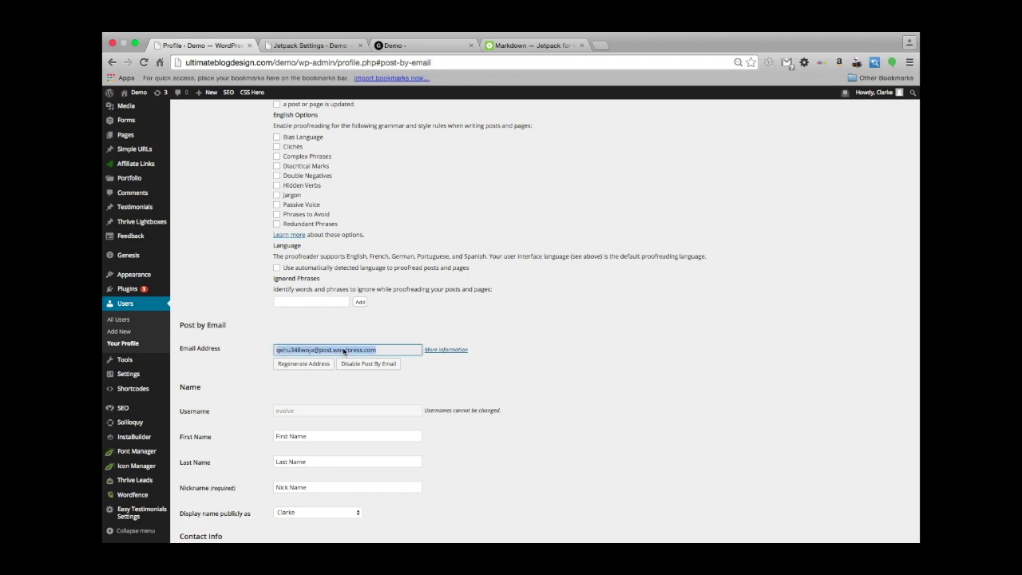
right_click(344, 351)
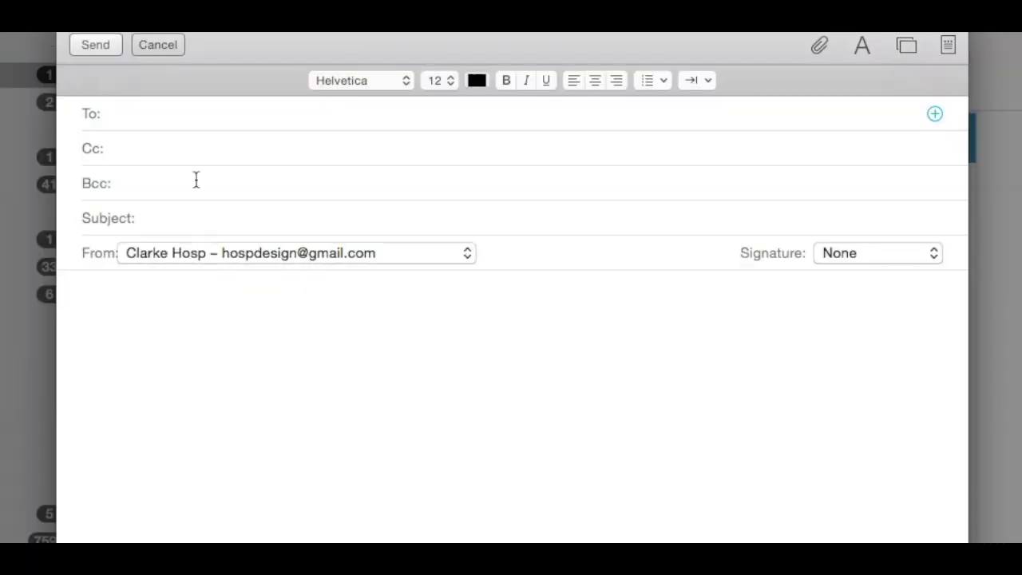
Address the draft to the posting address, subject 'My Awesome Post', body 'Wow I just posted to my site from an email!!'.
key(super+v)
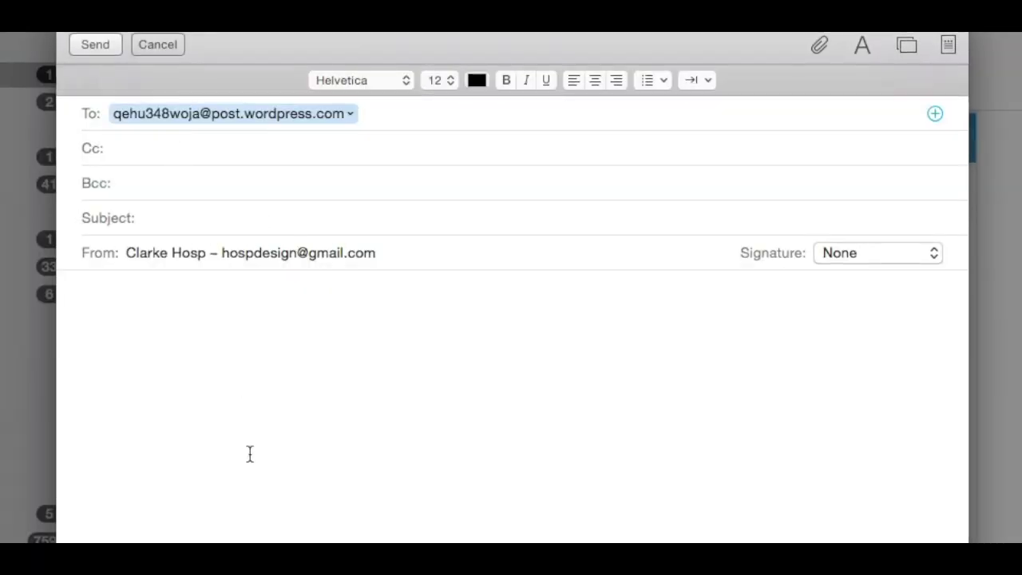
click(188, 218)
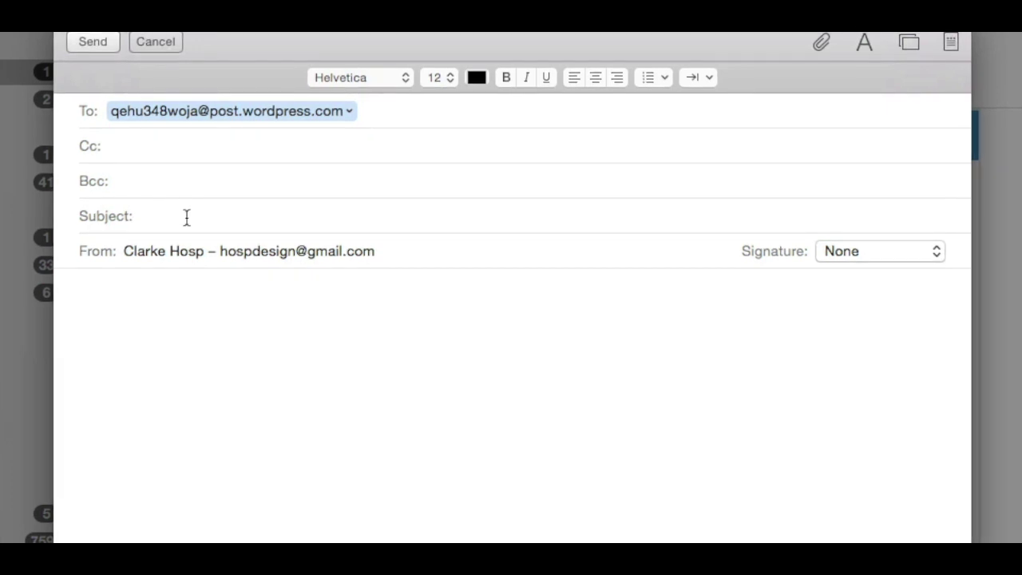
text(My Aweso)
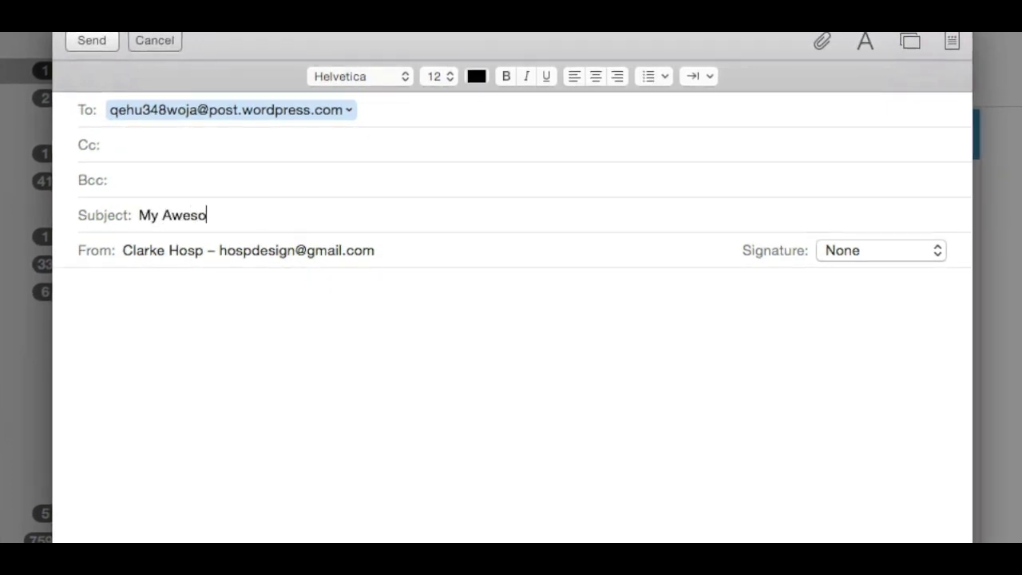
text(me Post)
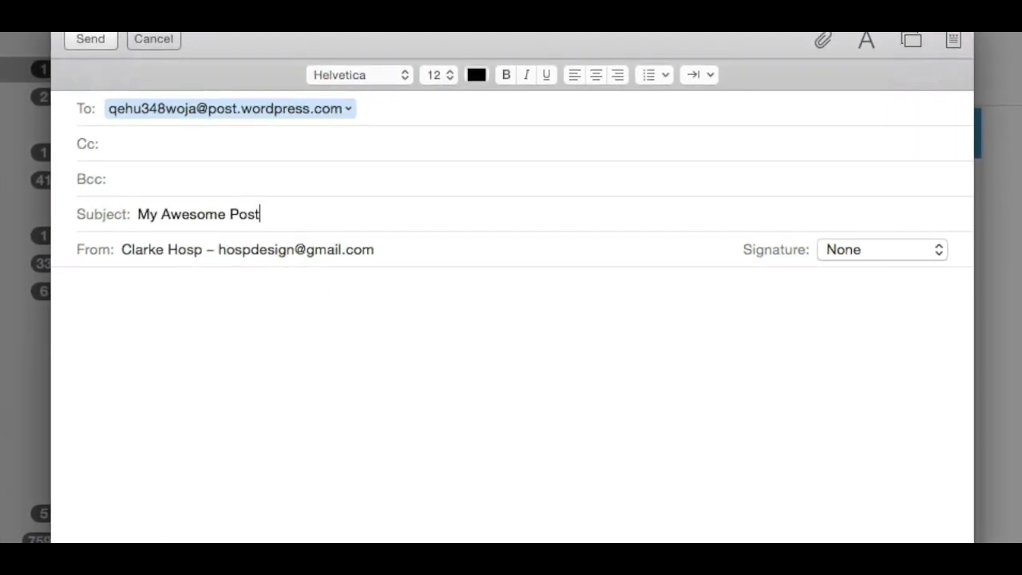
click(202, 397)
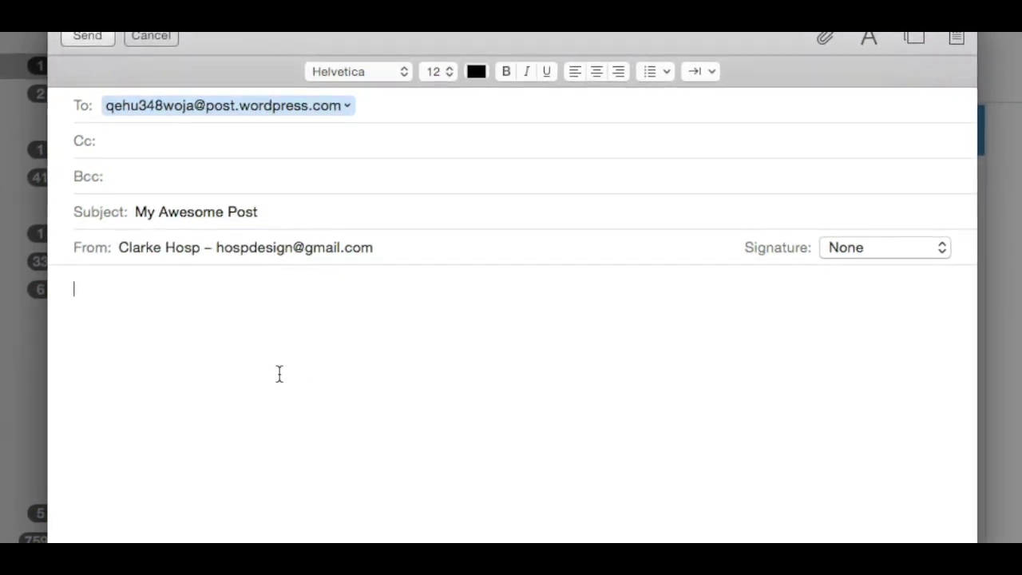
text(Wow I )
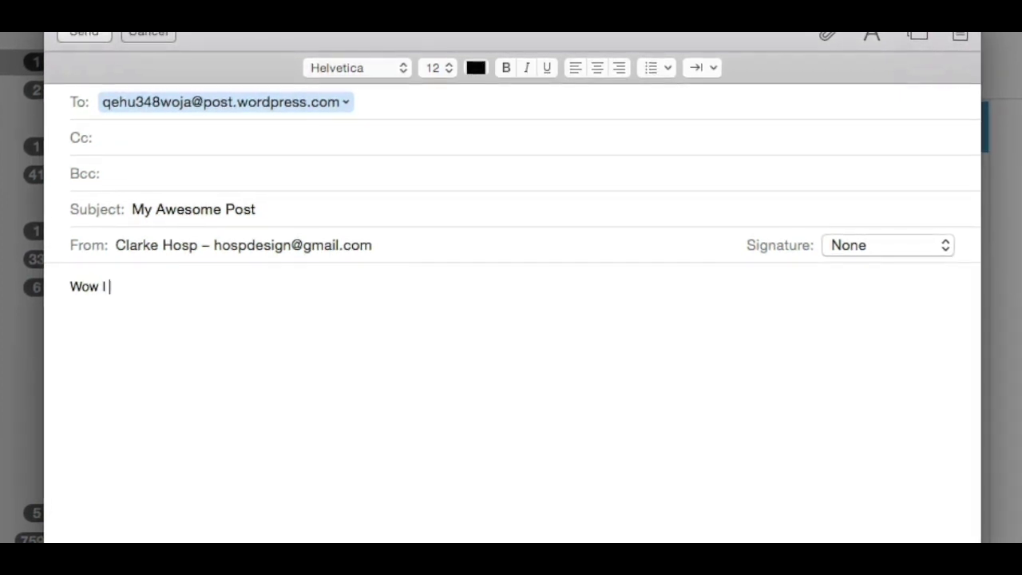
text(just )
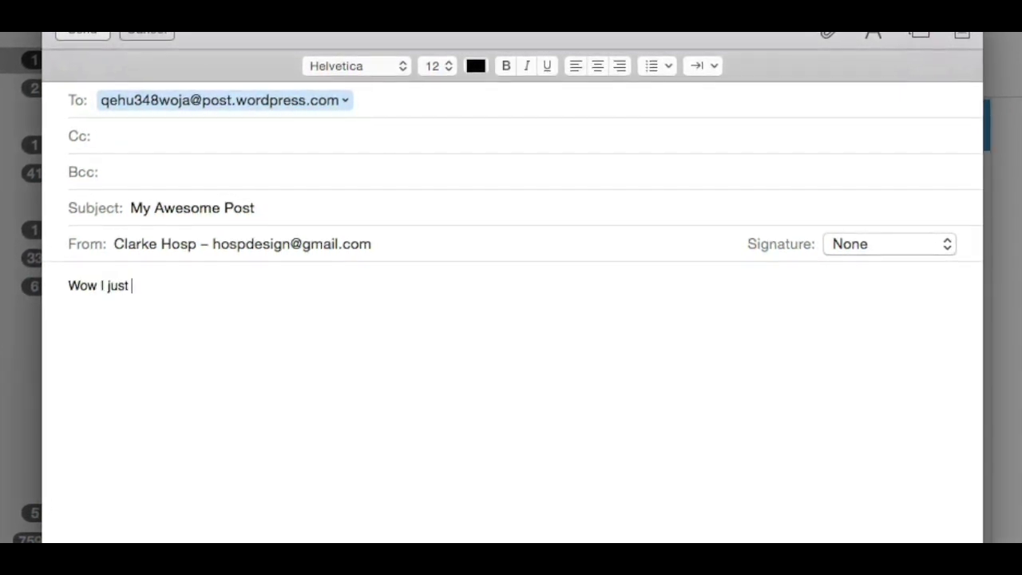
text(posted to my)
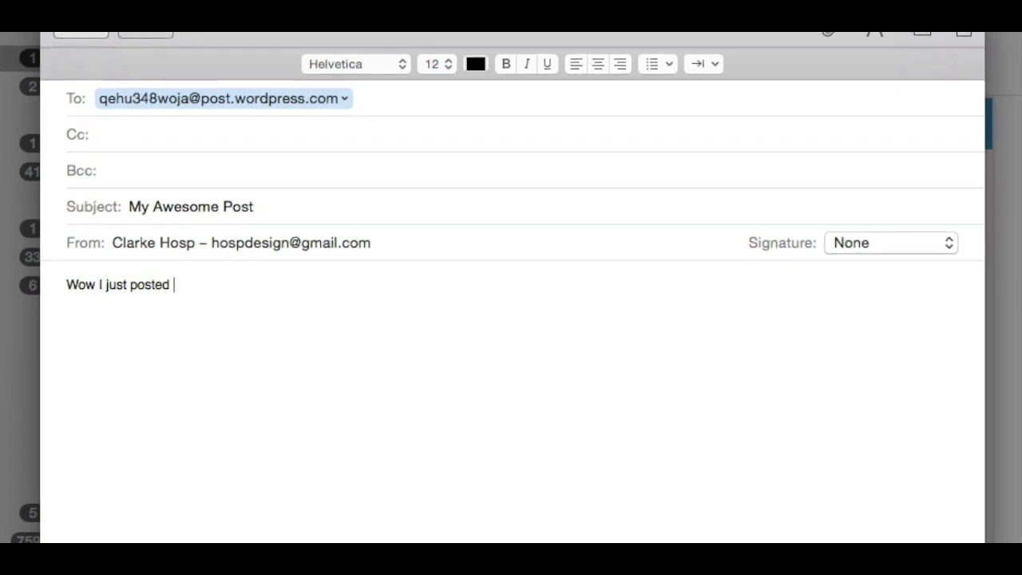
text( site f)
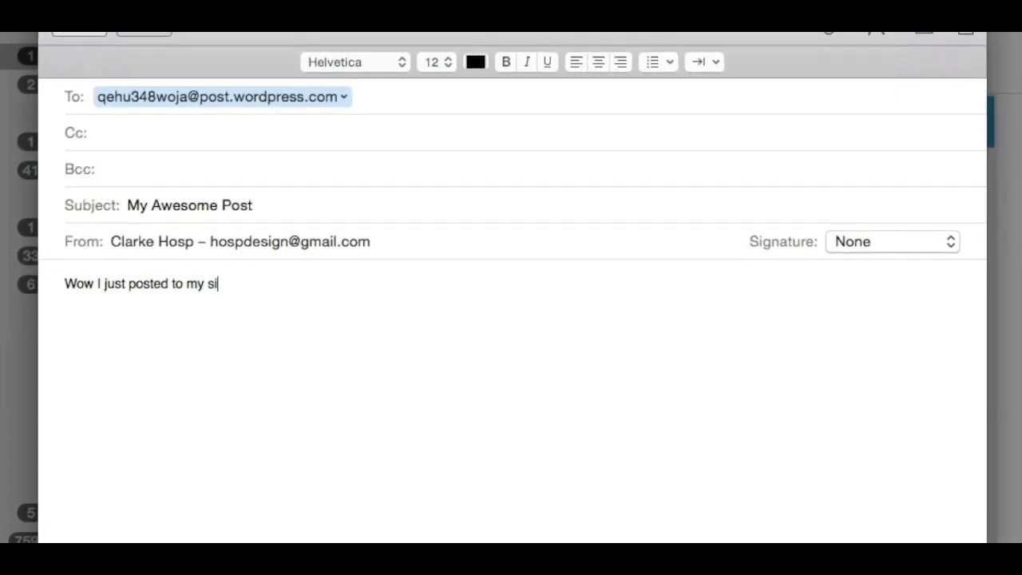
text(rom an em)
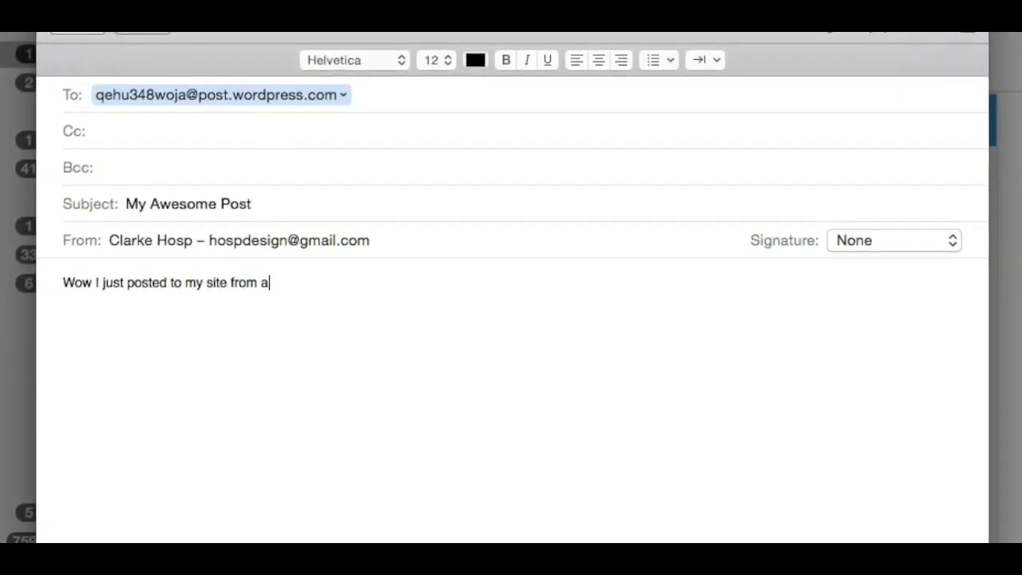
text(ail!)
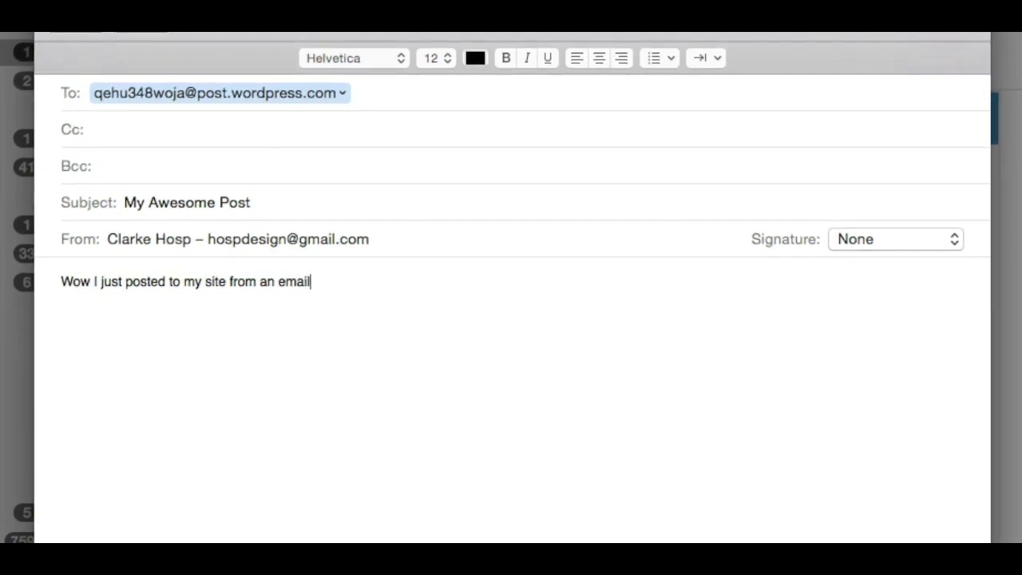
text(!)
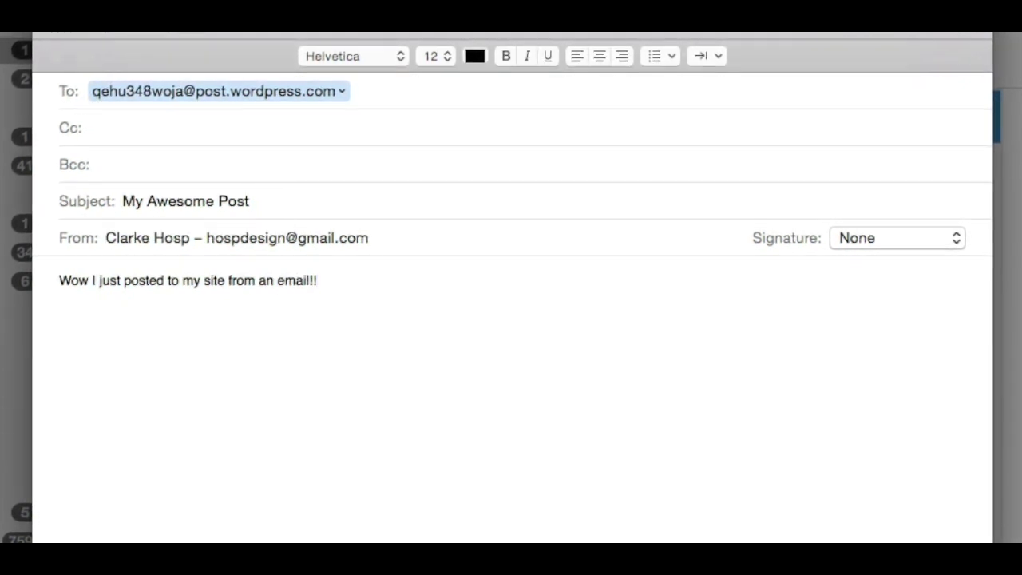
Make the message line a bold heading enlarged to 19 pt.
key(super+a)
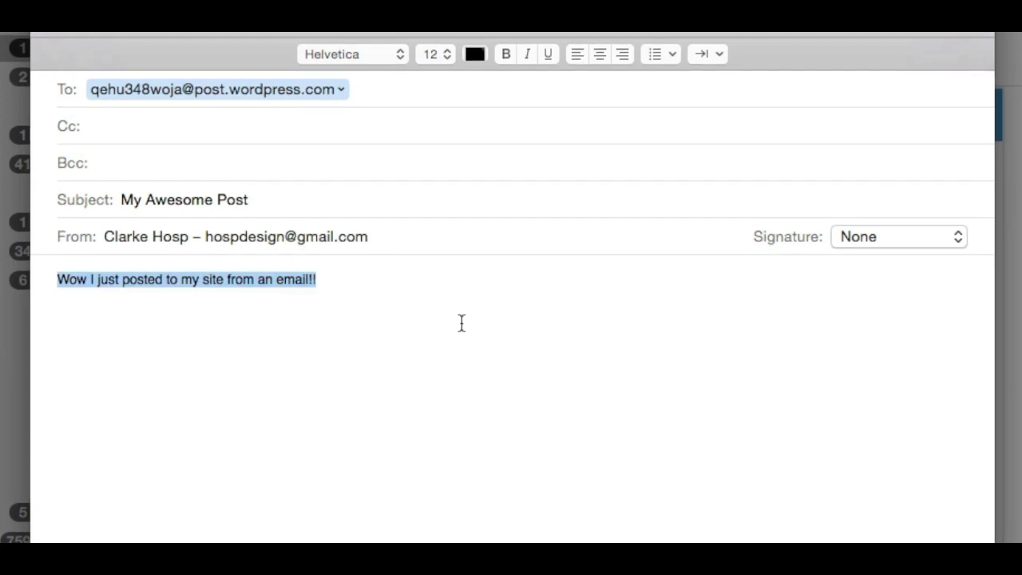
key(super+b)
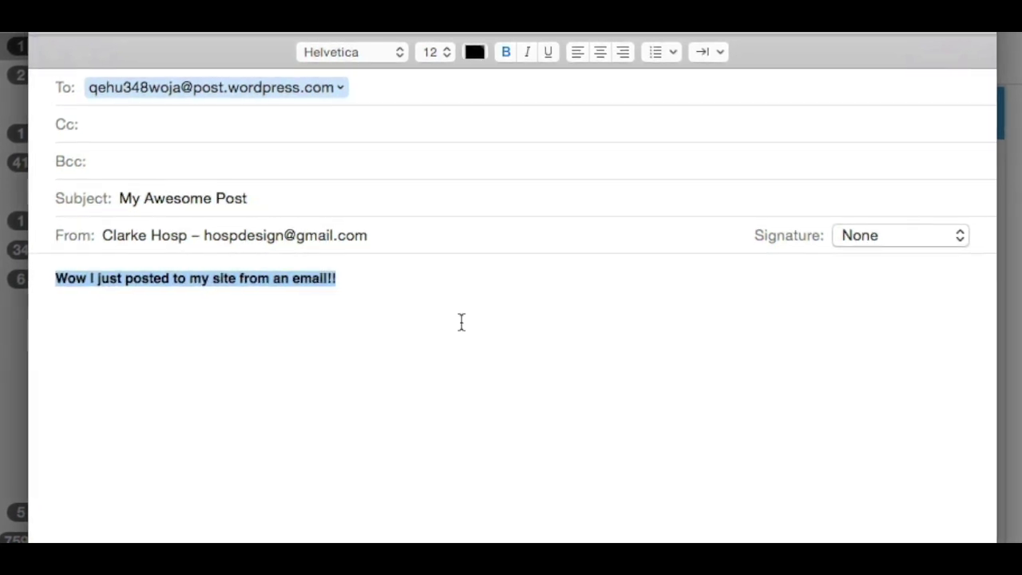
key(super+plus)
key(super+plus)
key(super+plus)
key(super+plus)
key(super+plus)
key(super+plus)
key(super+plus)
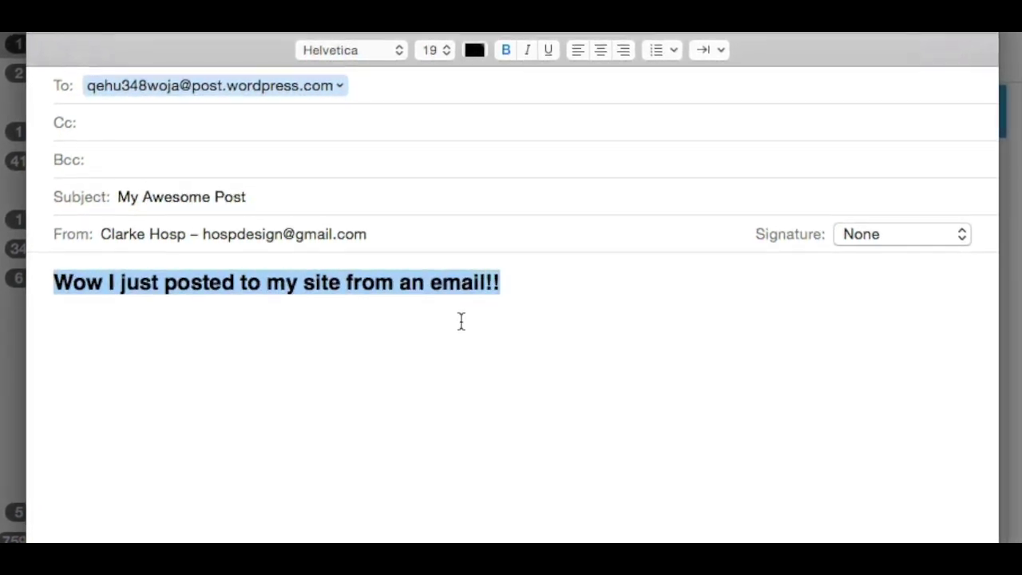
click(461, 321)
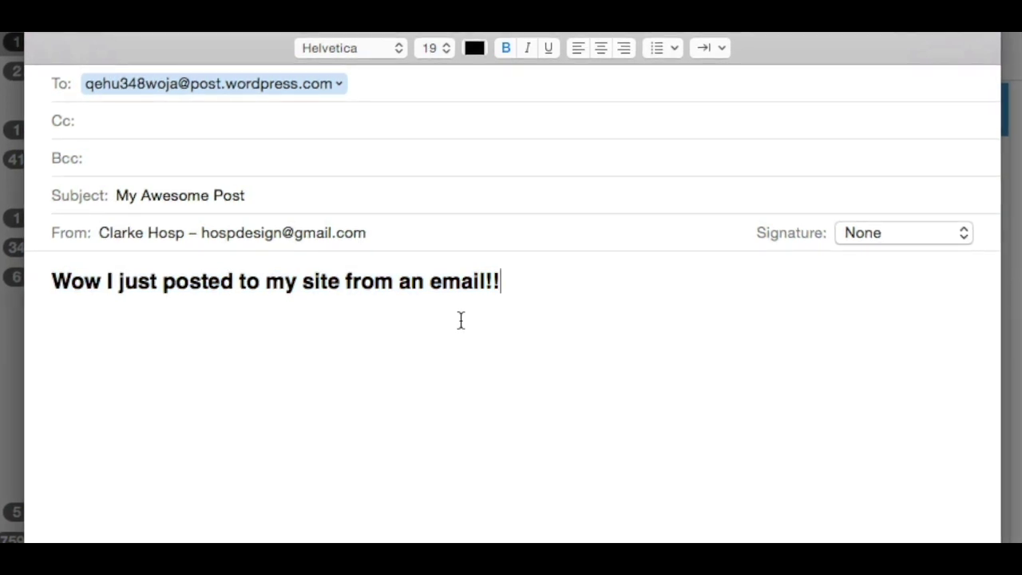
Start a new line under the heading, trying and then deleting an underscore divider.
key(Return)
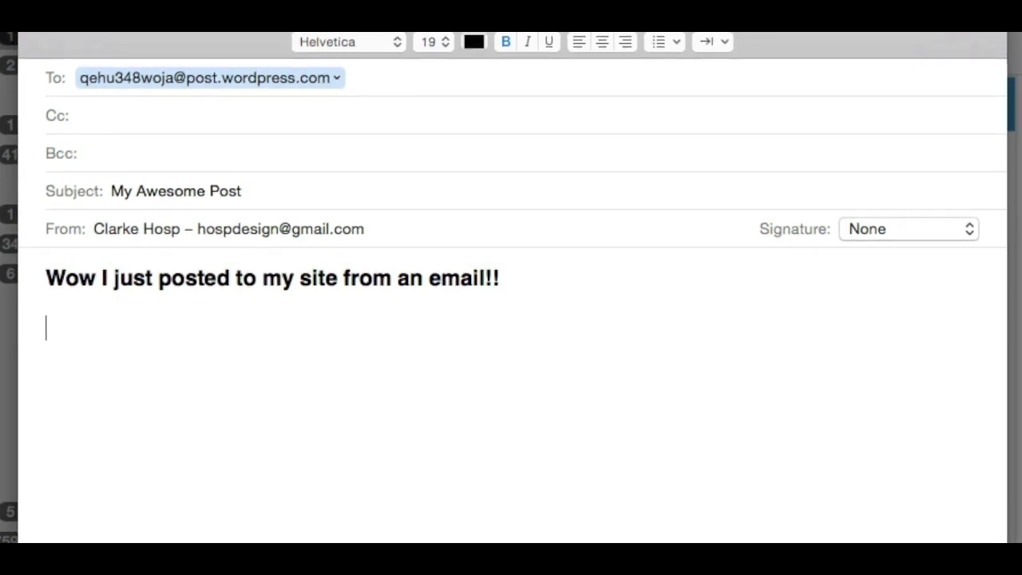
text(Wha)
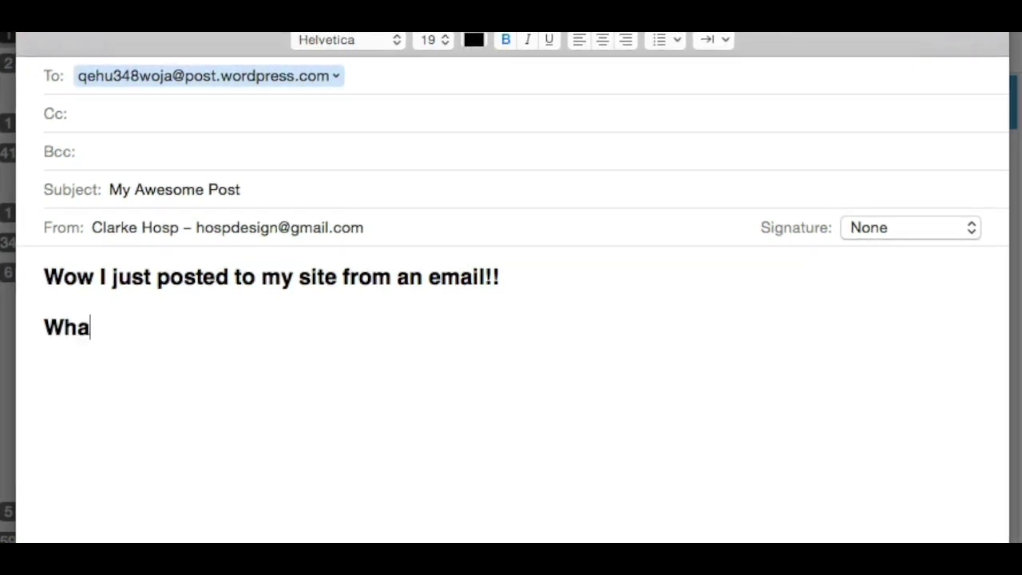
key(BackSpace)
key(BackSpace)
key(BackSpace)
text(_______)
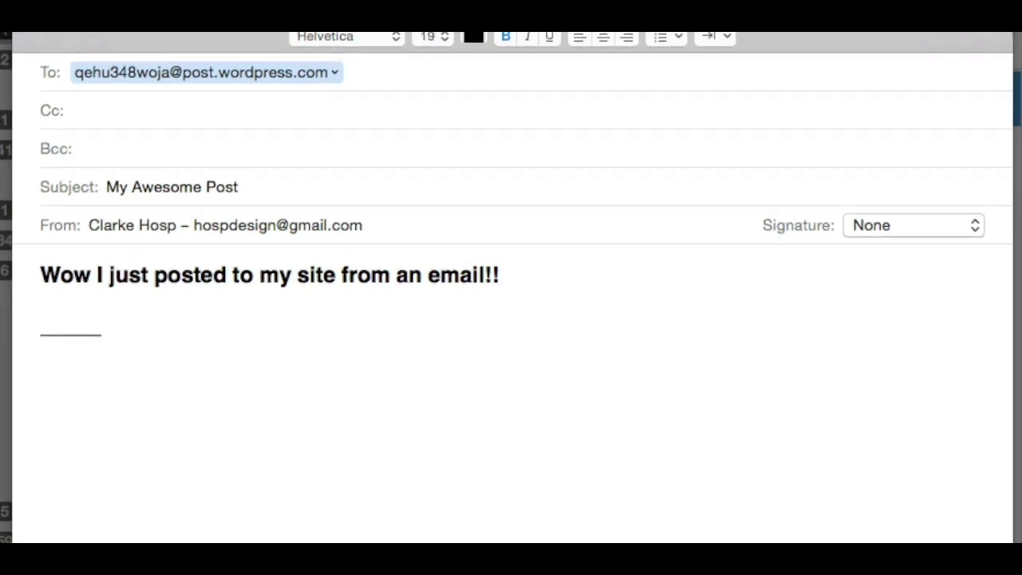
key(super+a)
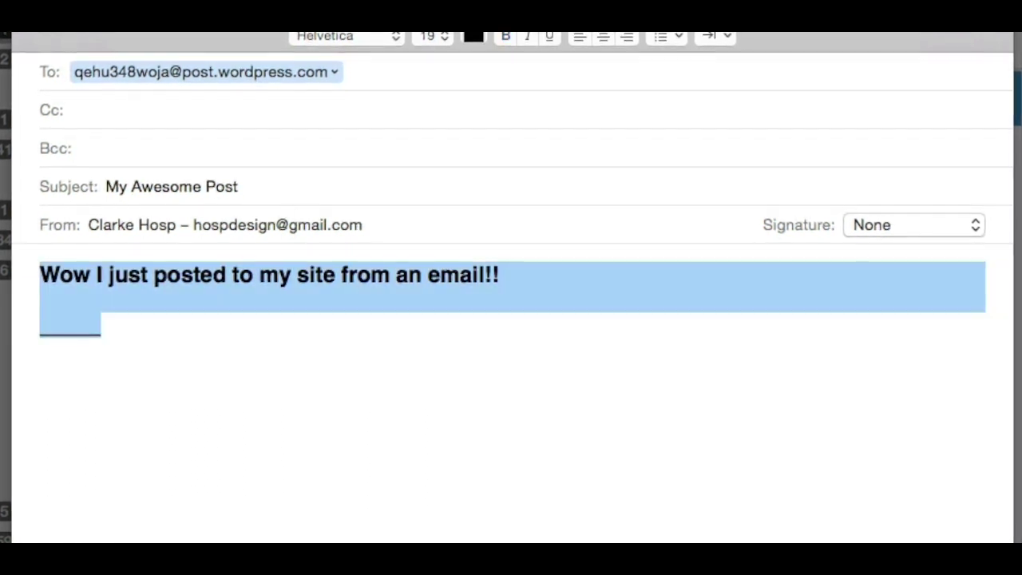
click(109, 339)
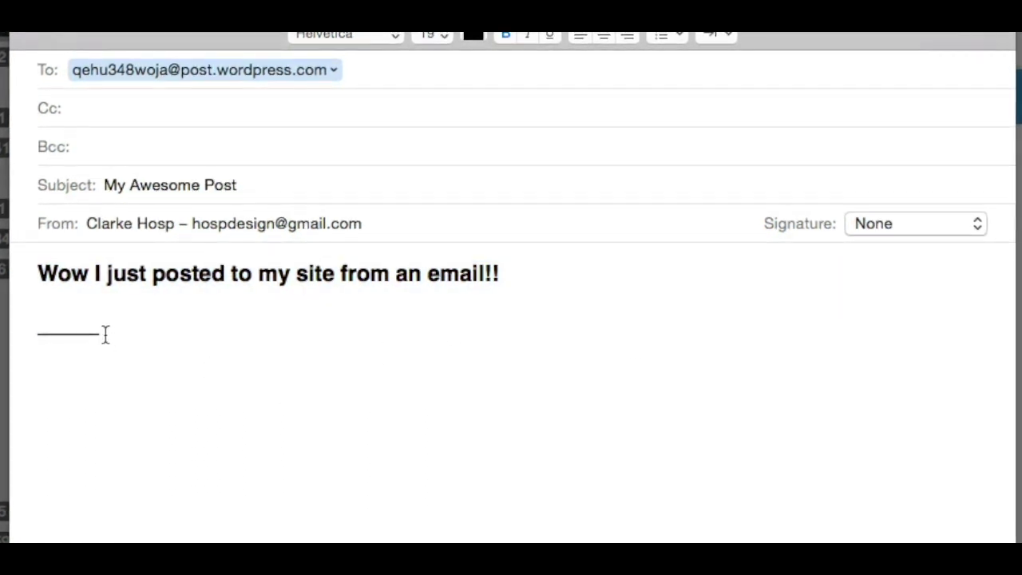
key(shift+super+Left)
key(BackSpace)
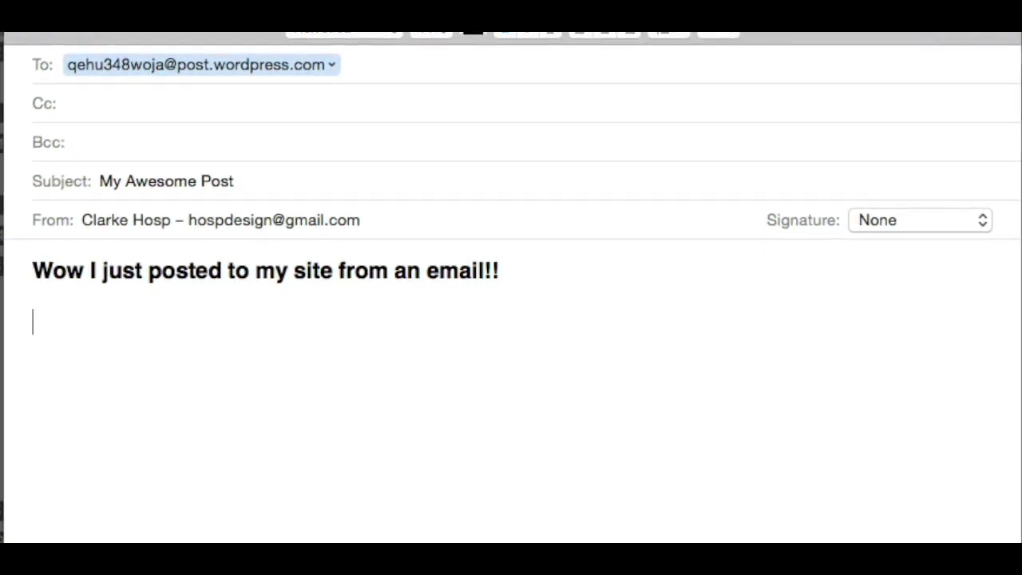
Add the plain, non-bold line 'What will I do next?' below the heading.
text(w)
key(BackSpace)
text(What )
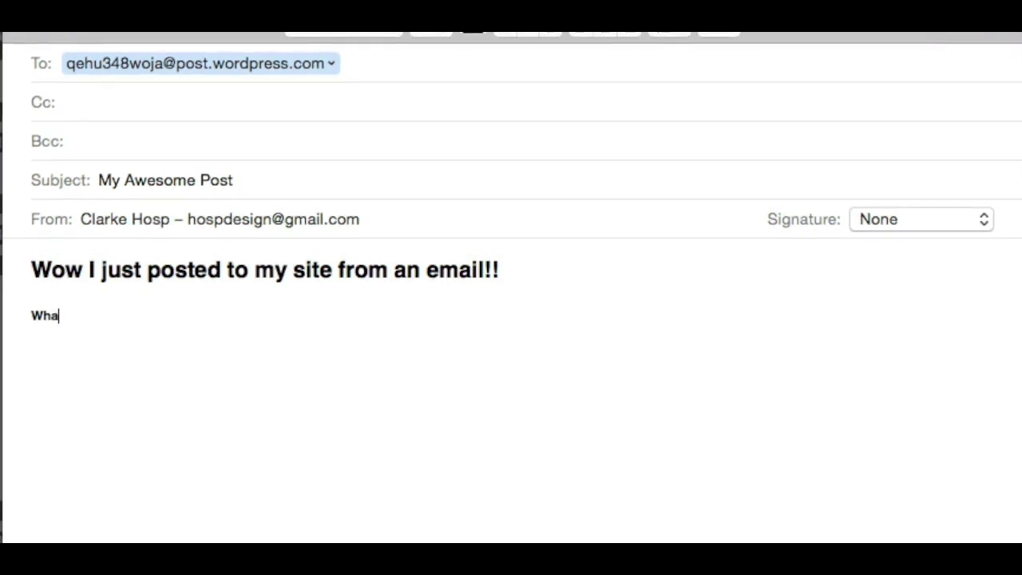
text(will I d)
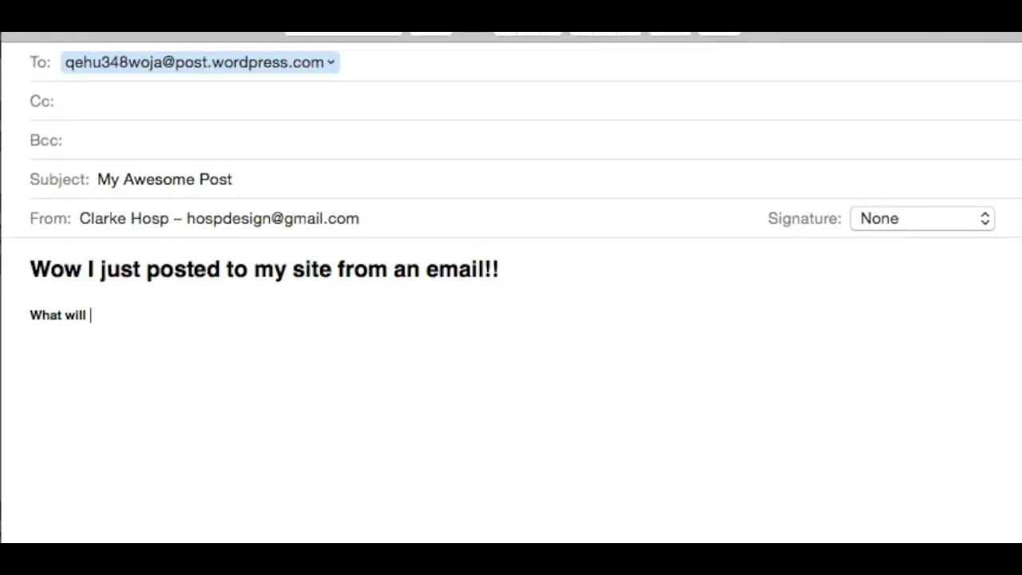
text(o nex)
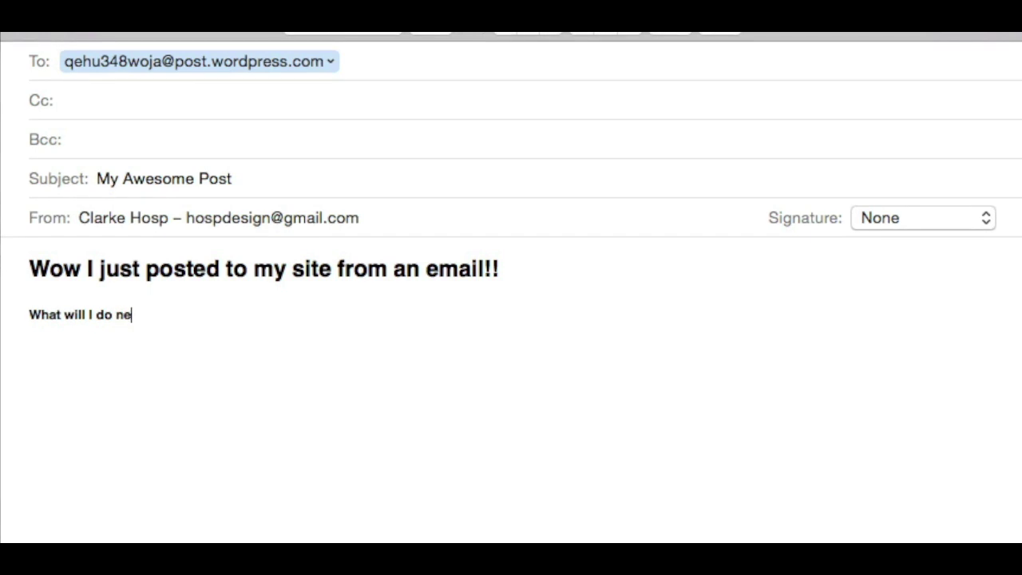
text(t?)
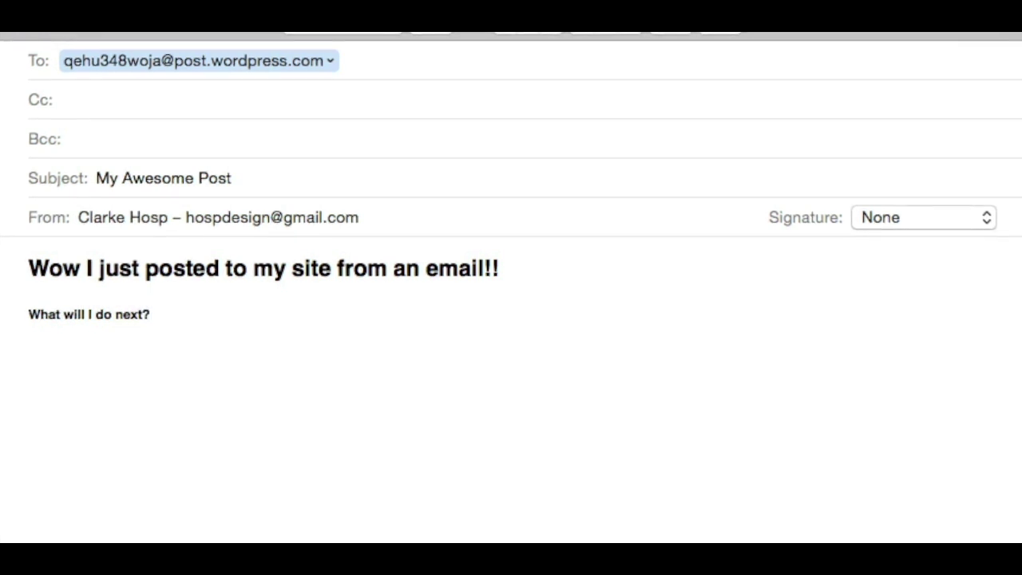
drag(155, 312, 28, 311)
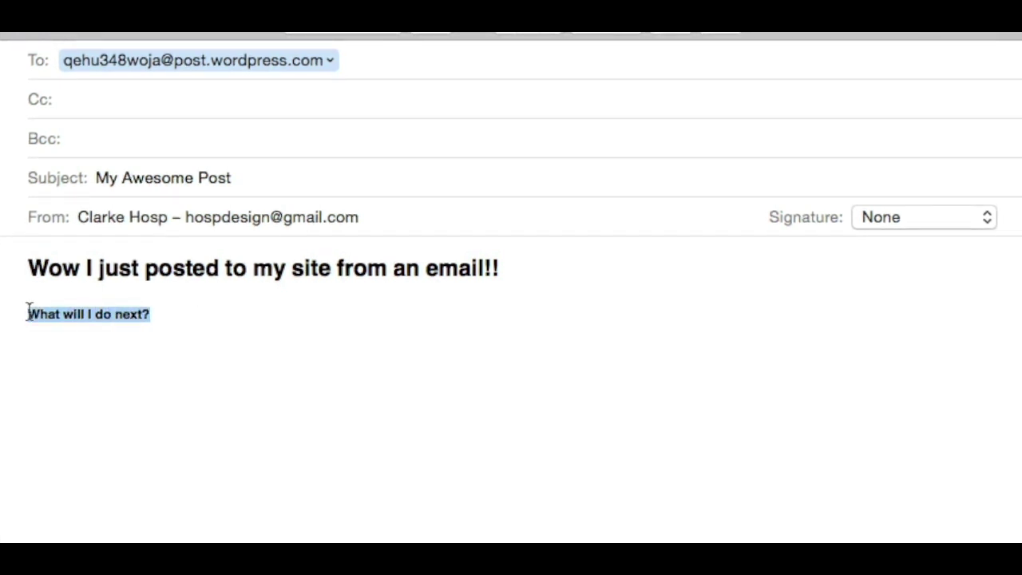
key(super+b)
click(164, 323)
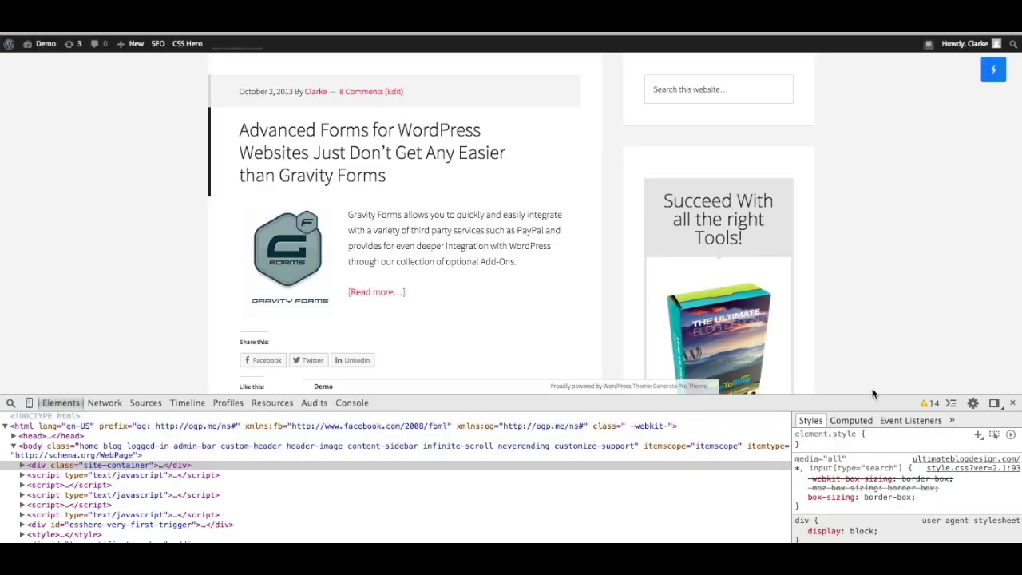
Close DevTools, reload the homepage, and view the newly published 'My Awesome Post'.
click(1013, 406)
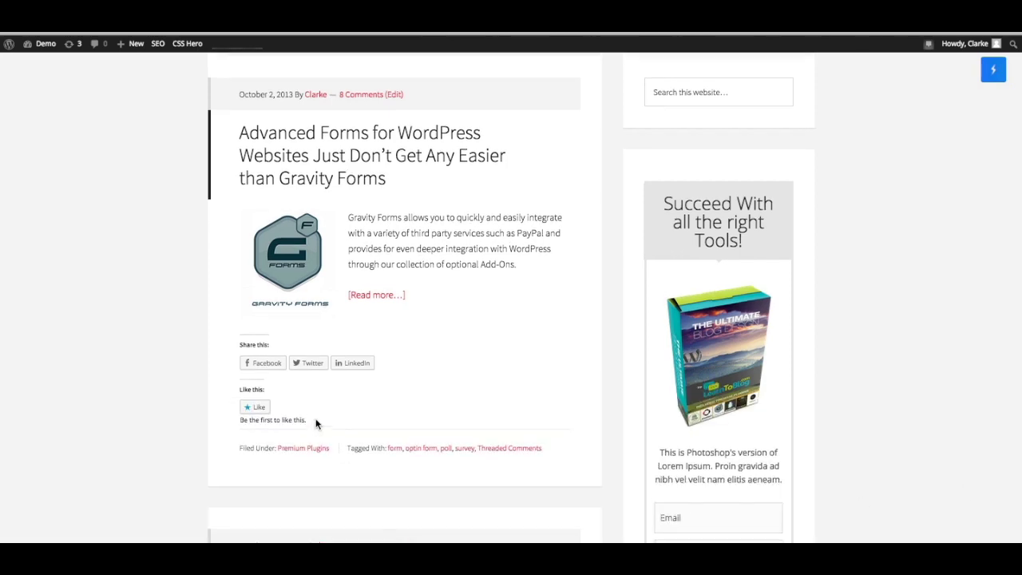
scroll(315, 420, up, 5)
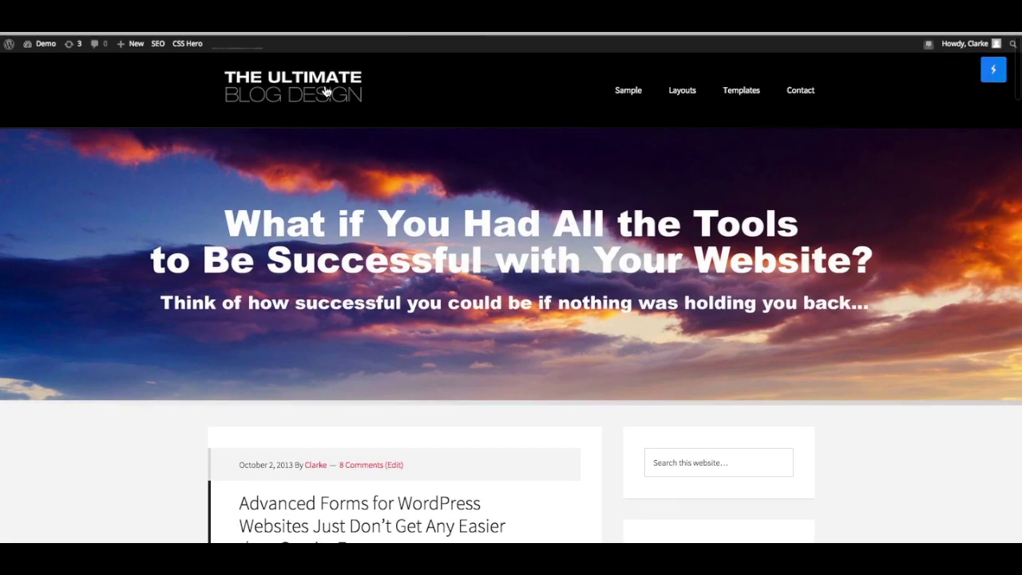
scroll(75, 539, down, 3)
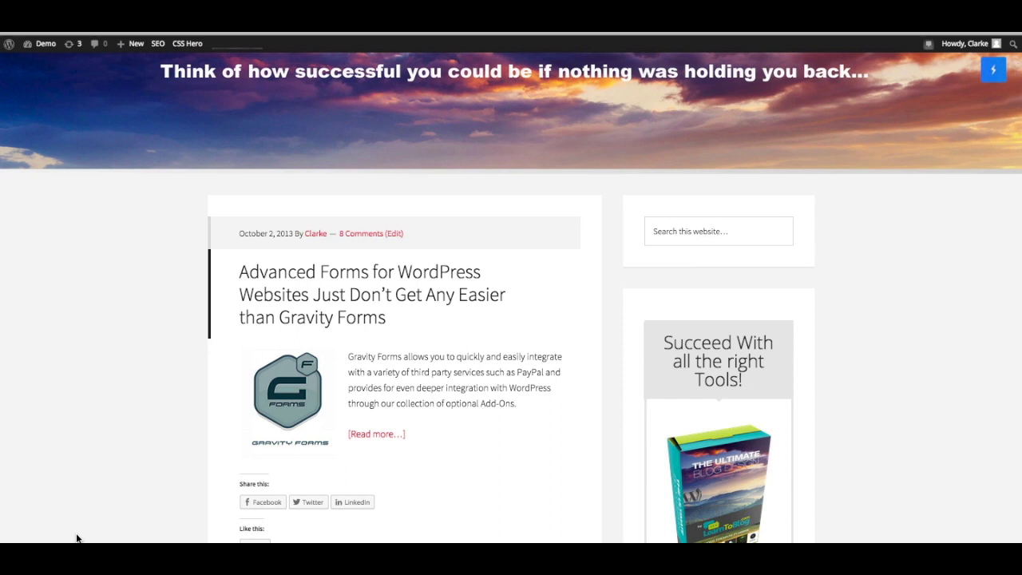
key(F5)
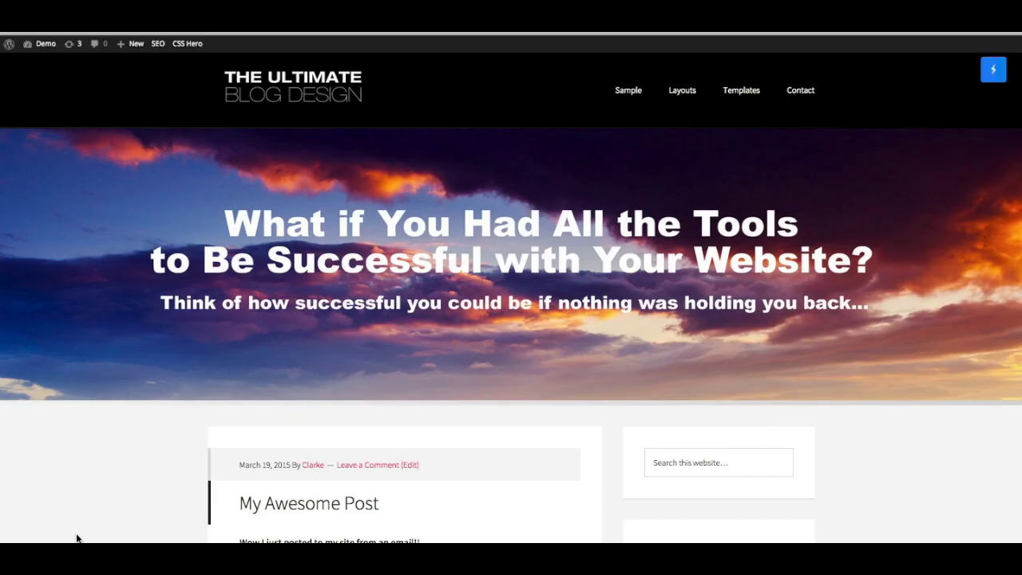
scroll(76, 538, down, 4)
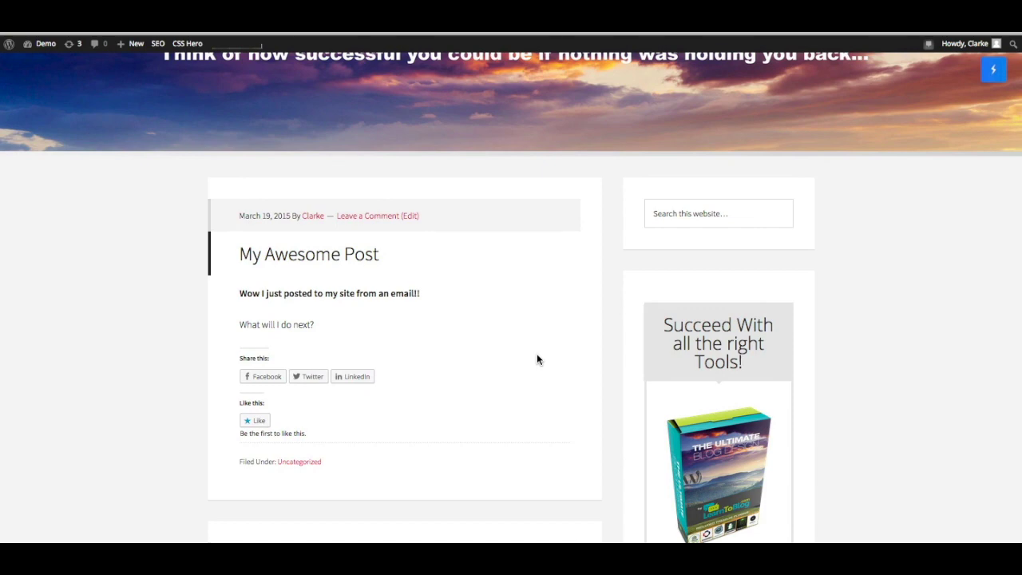
scroll(537, 360, up, 3)
scroll(511, 318, down, 2)
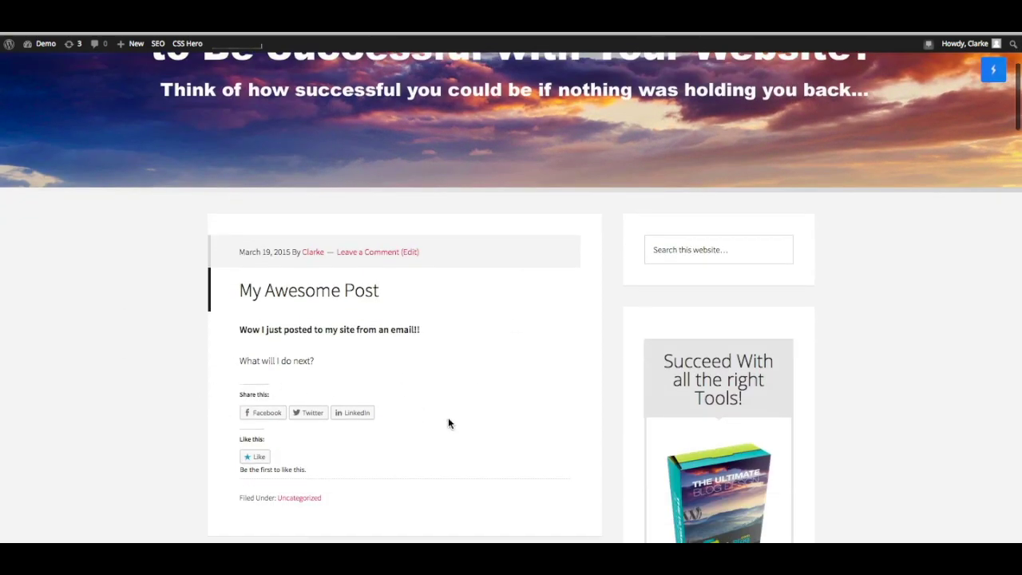
scroll(182, 378, up, 1)
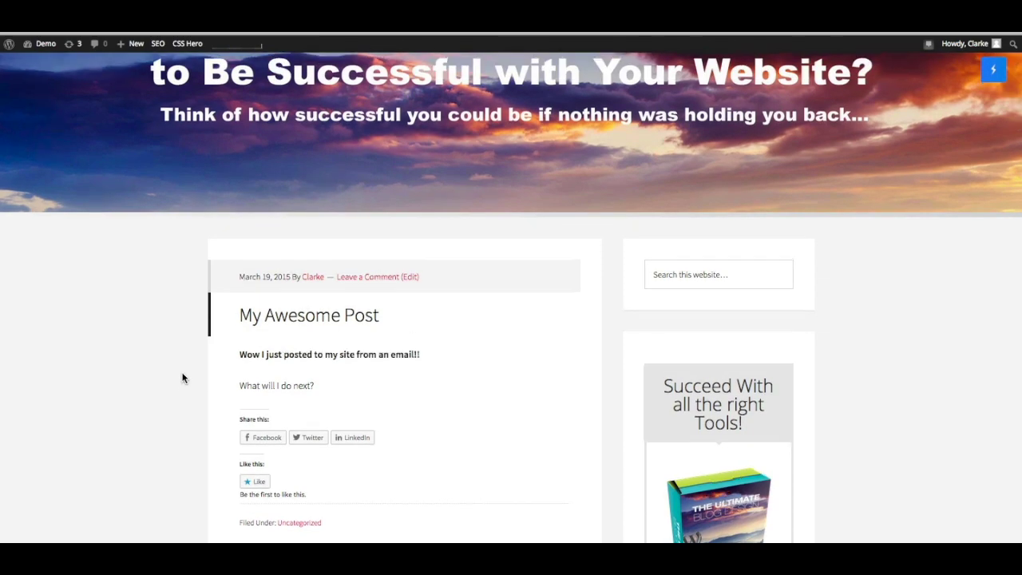
scroll(182, 378, up, 3)
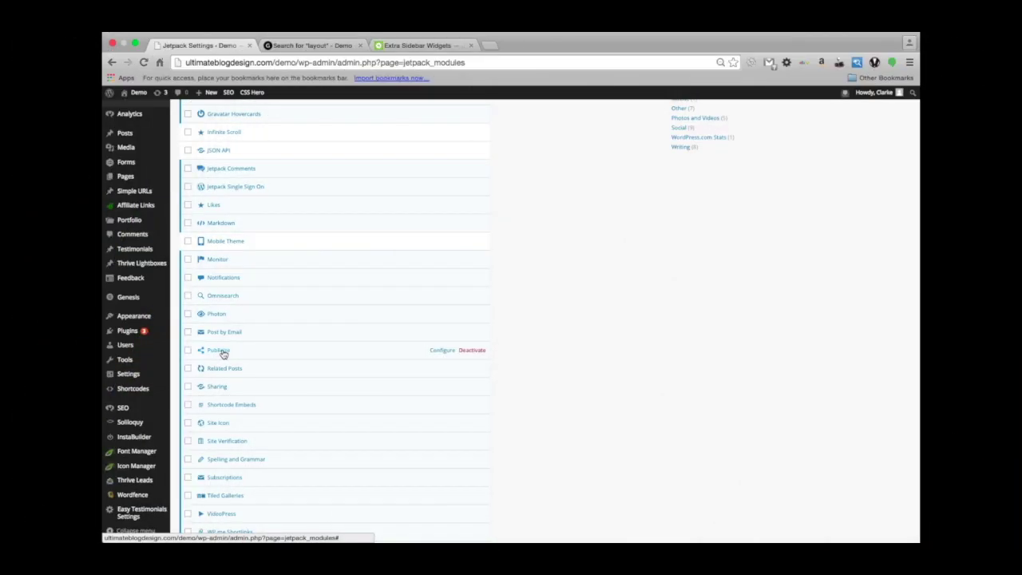
Reach Sharing Settings through the Publicize module's 'Publicize settings' link.
click(224, 354)
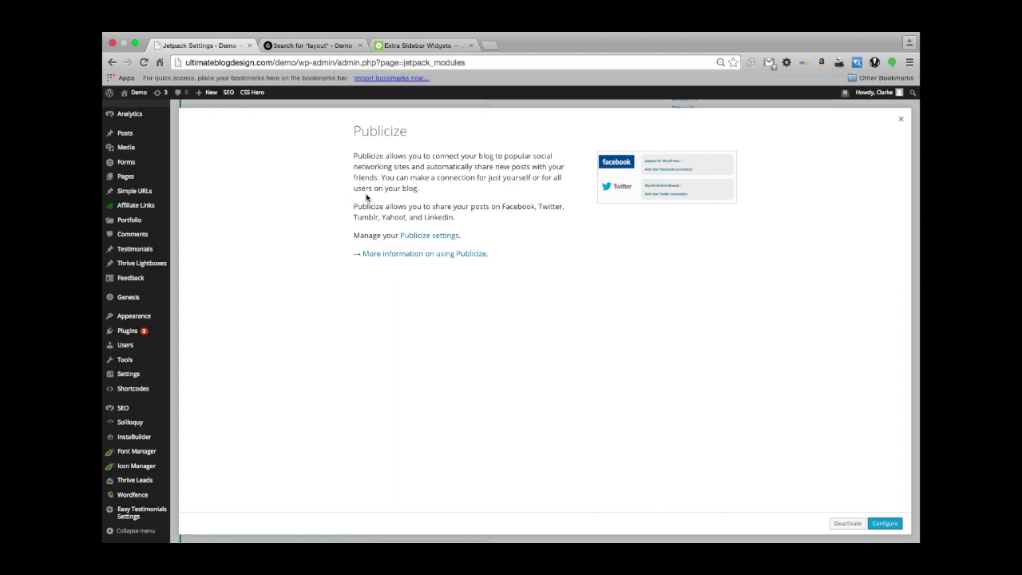
scroll(379, 221, down, 3)
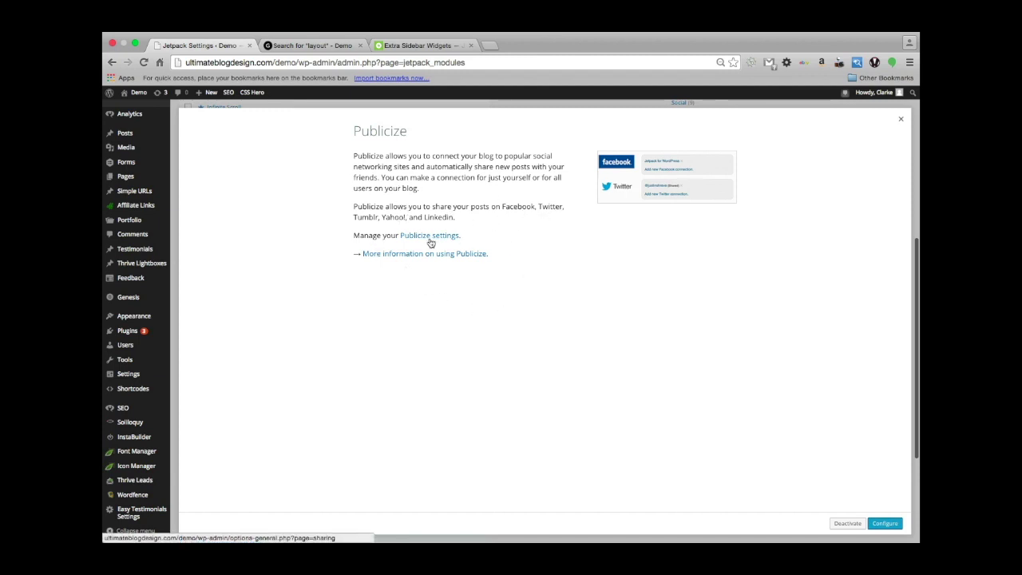
click(431, 239)
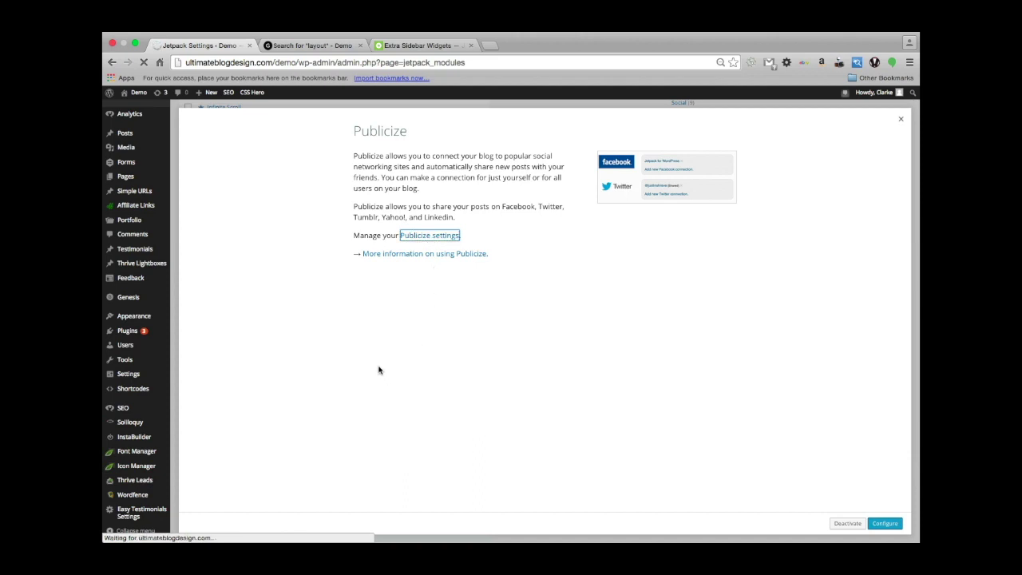
scroll(381, 381, down, 1)
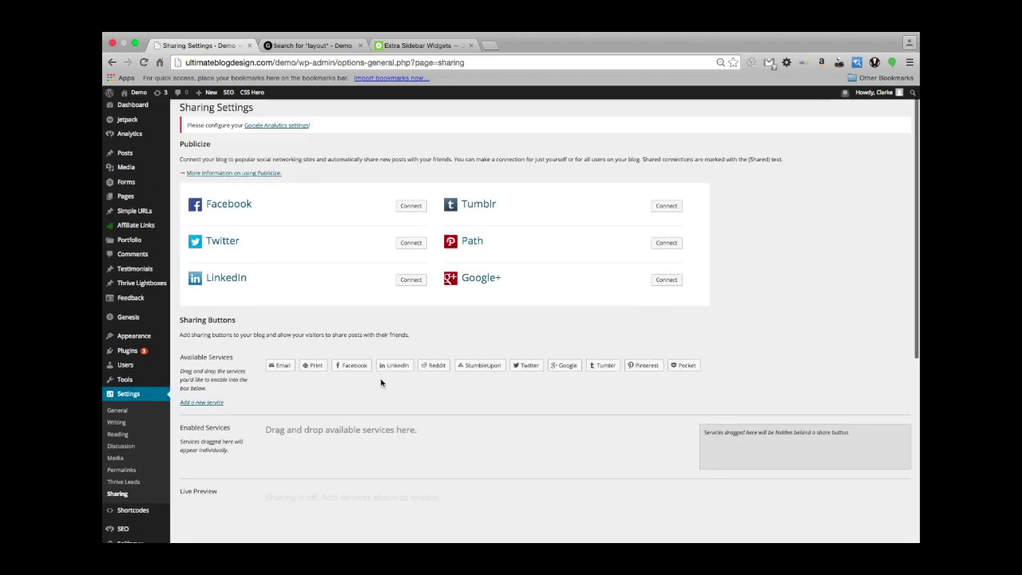
Scroll through the Sharing Settings page to review the available services like Email, Print and Facebook.
scroll(383, 383, up, 1)
scroll(312, 367, down, 1)
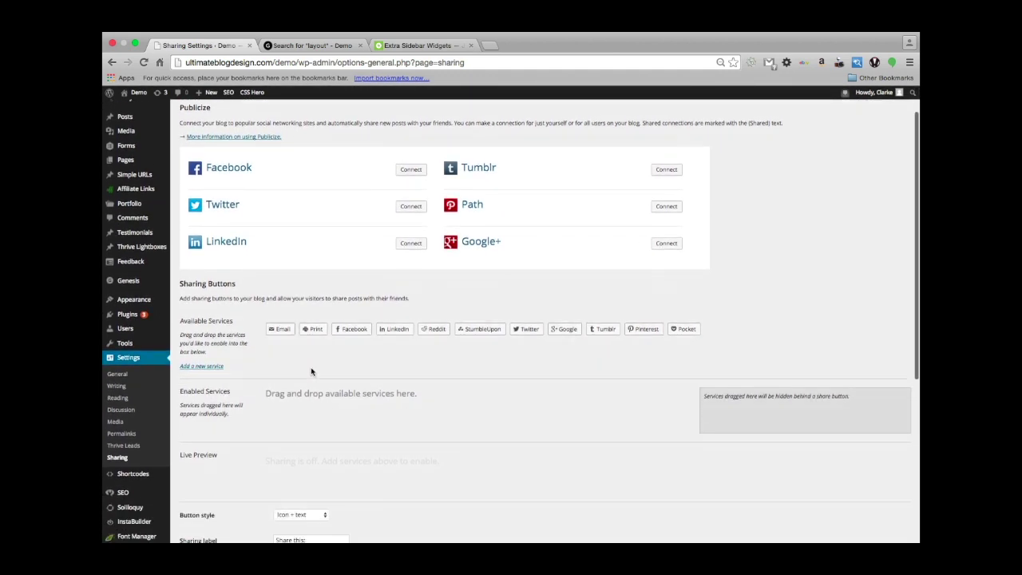
scroll(312, 368, up, 1)
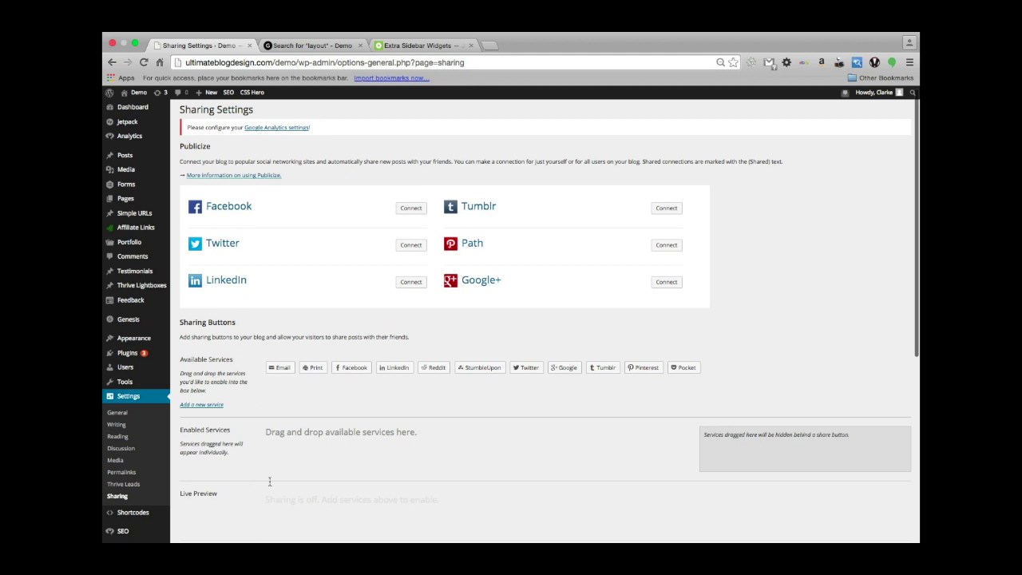
scroll(273, 484, down, 2)
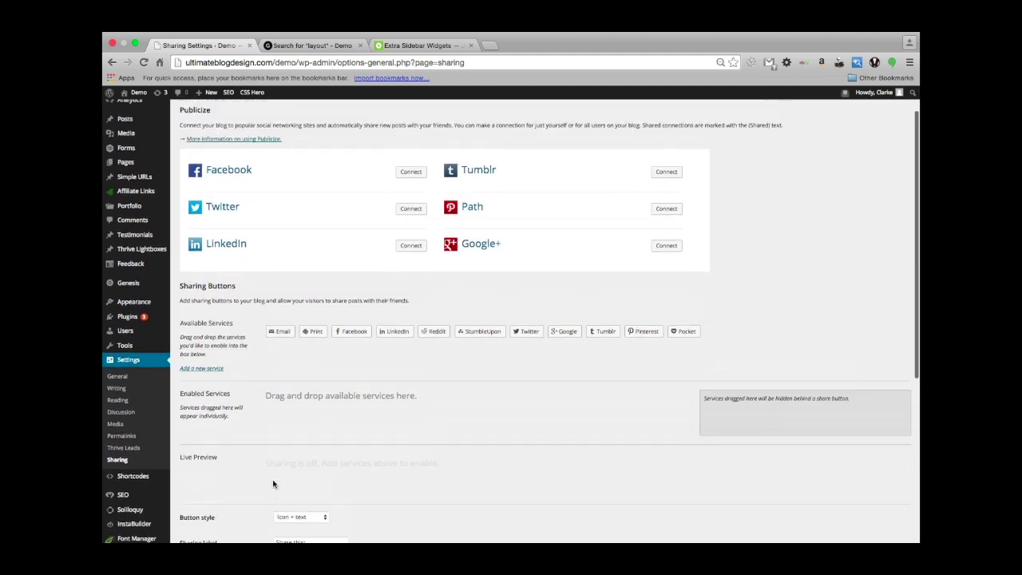
scroll(273, 480, up, 2)
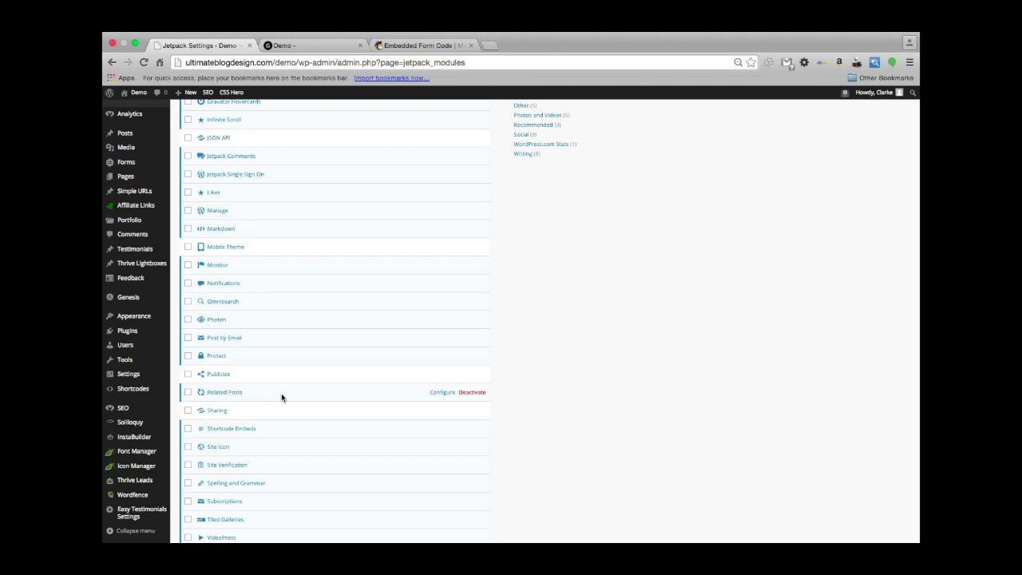
Open the Related Posts module's details dialog from the Jetpack modules list.
click(221, 393)
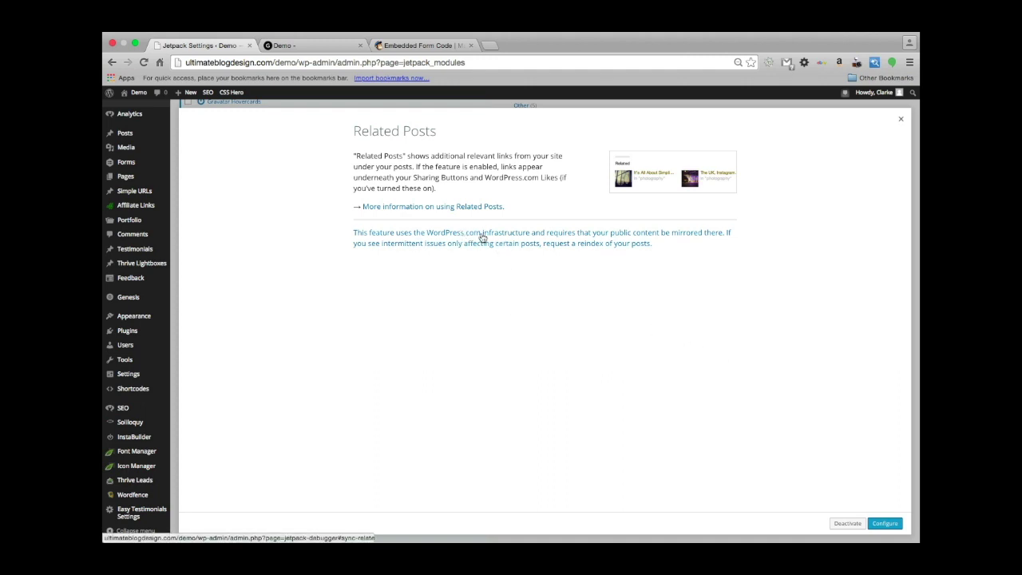
scroll(340, 356, up, 1)
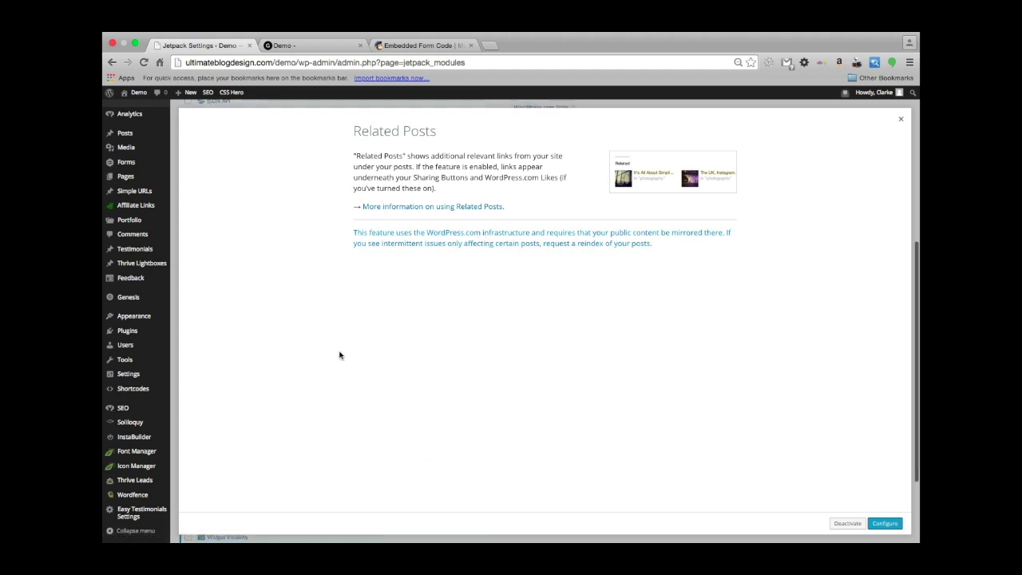
scroll(340, 356, down, 1)
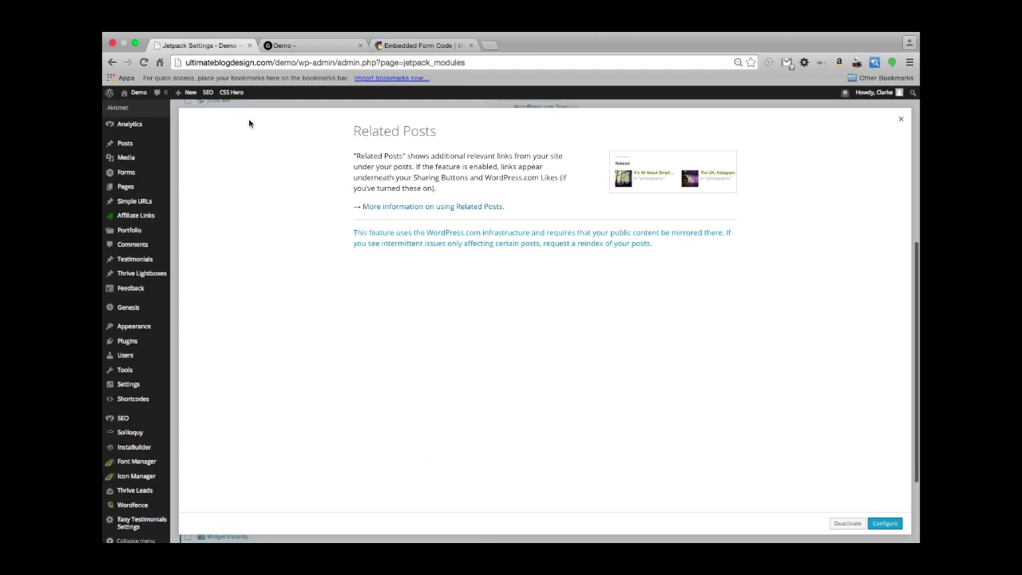
On the site homepage tab, open the Gravity Forms article's own page.
click(299, 46)
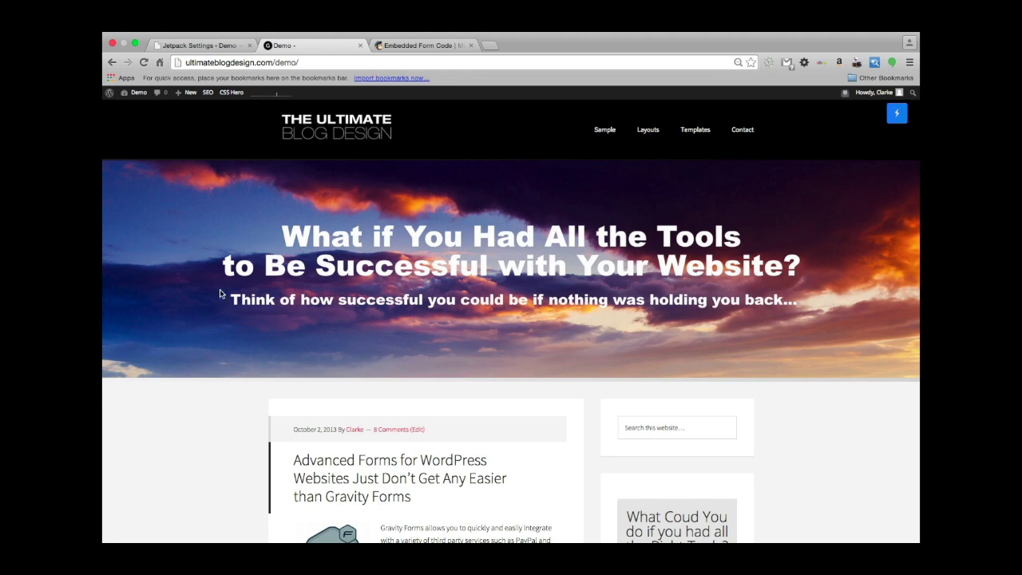
scroll(220, 294, down, 5)
scroll(221, 294, up, 3)
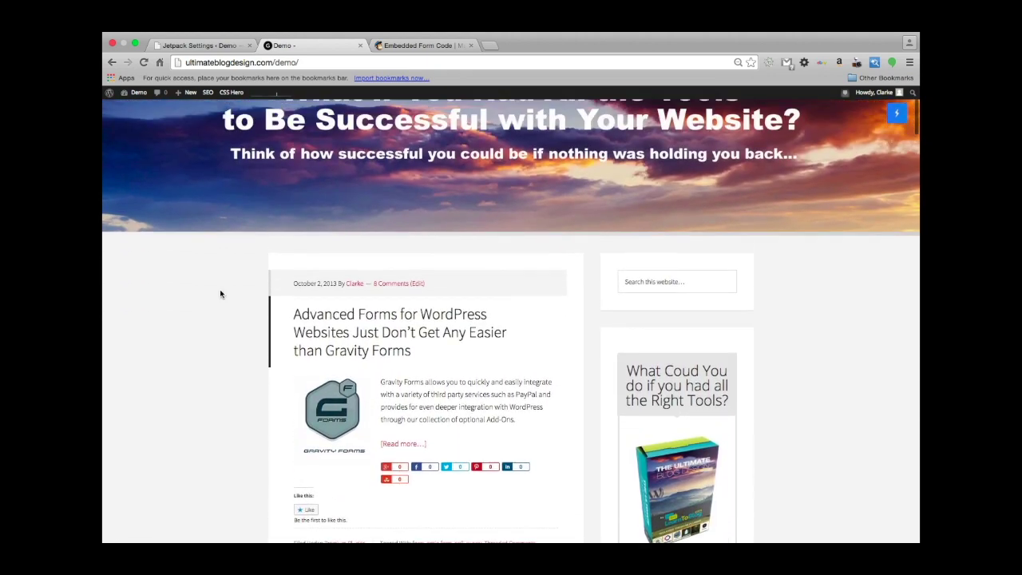
scroll(220, 294, down, 1)
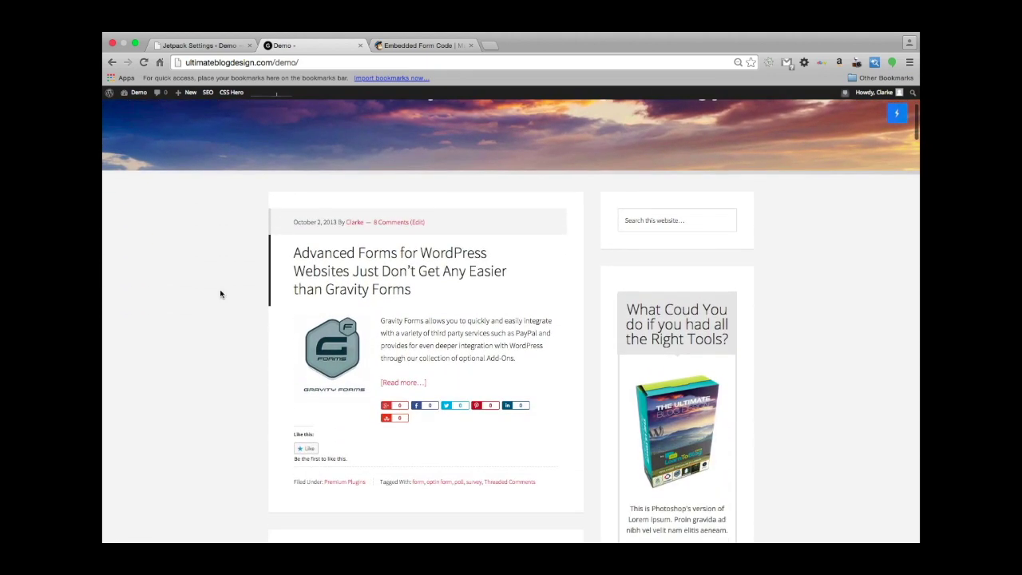
click(373, 281)
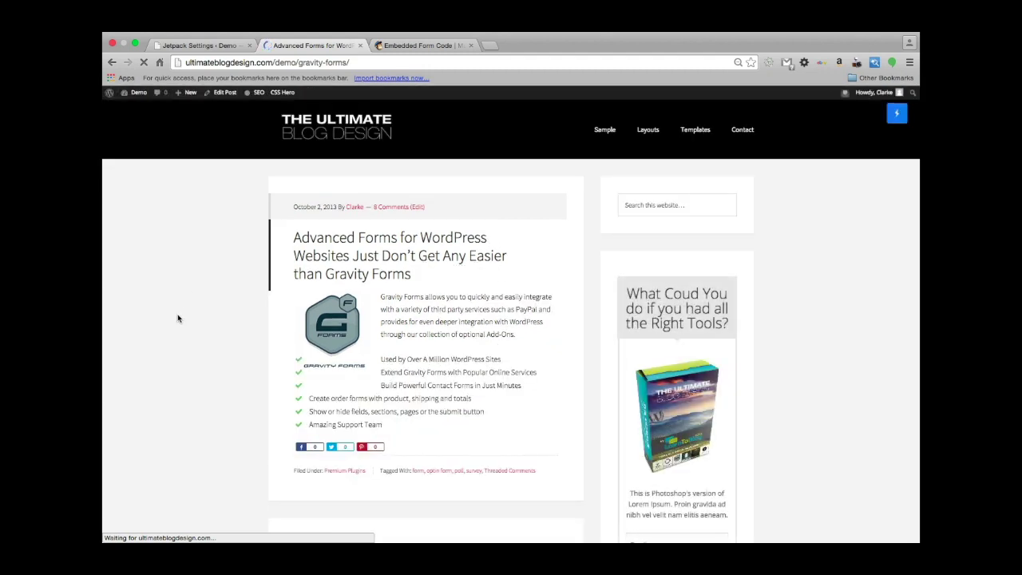
scroll(187, 349, down, 2)
scroll(187, 349, down, 5)
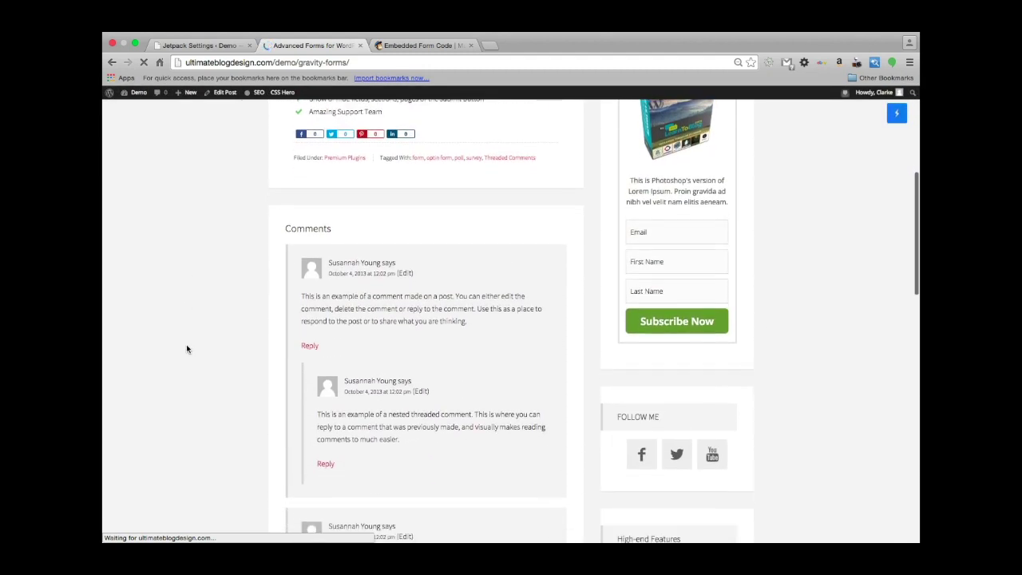
scroll(187, 349, up, 2)
scroll(187, 349, up, 4)
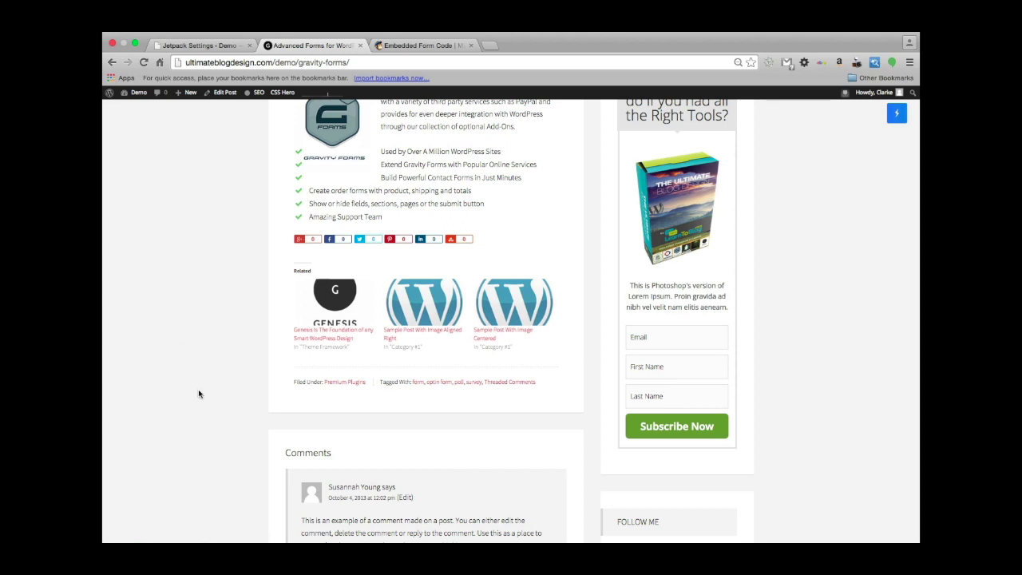
scroll(198, 389, up, 1)
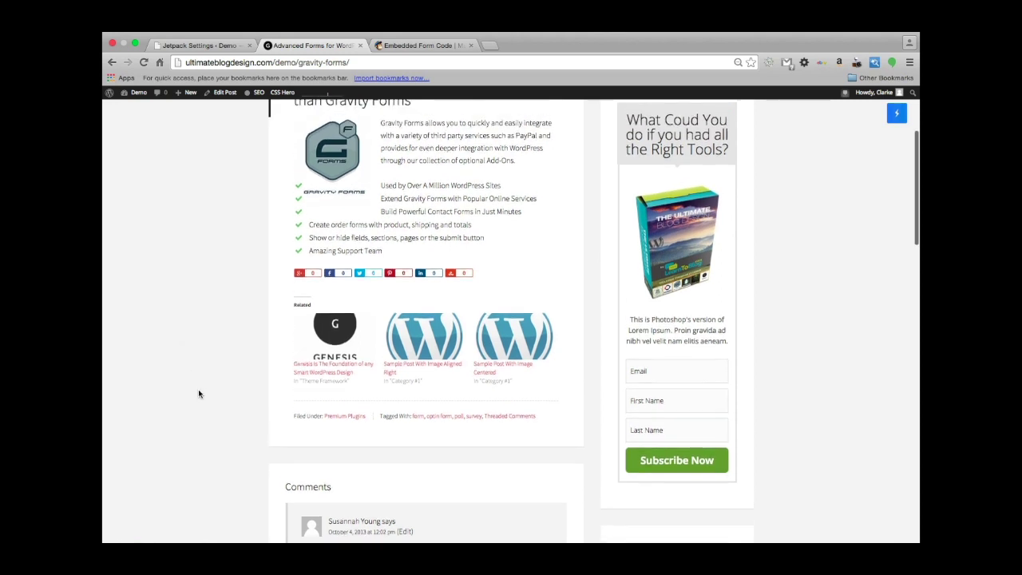
scroll(198, 389, down, 1)
Follow the related Genesis post link under the article, then return to the Jetpack settings tab.
click(313, 332)
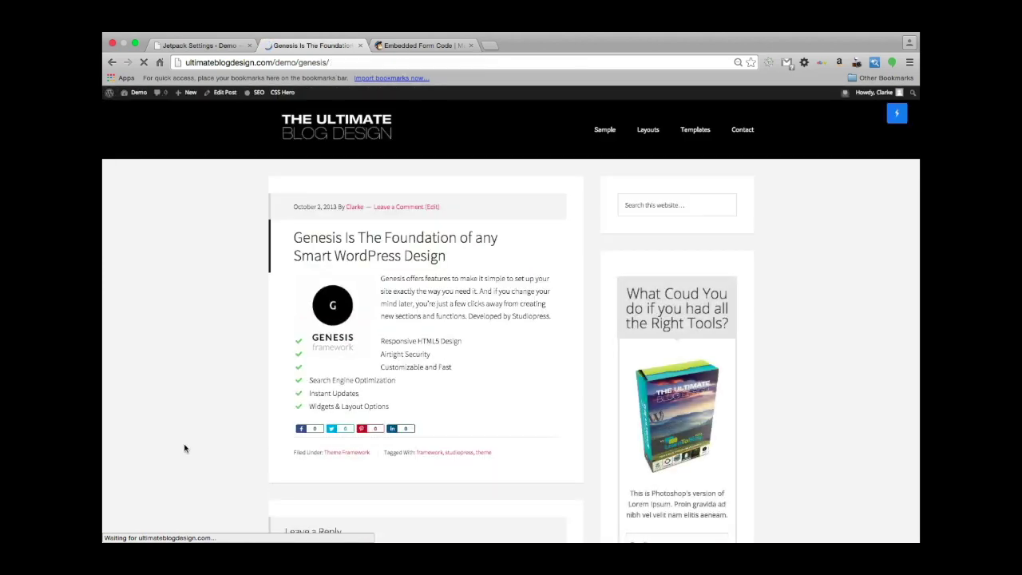
scroll(184, 447, down, 8)
scroll(185, 448, up, 5)
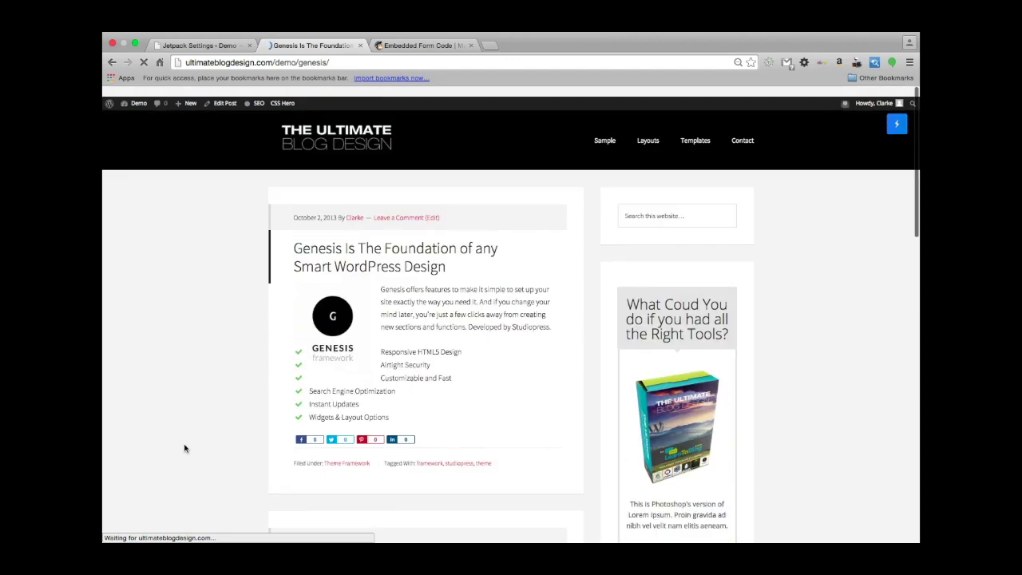
click(200, 45)
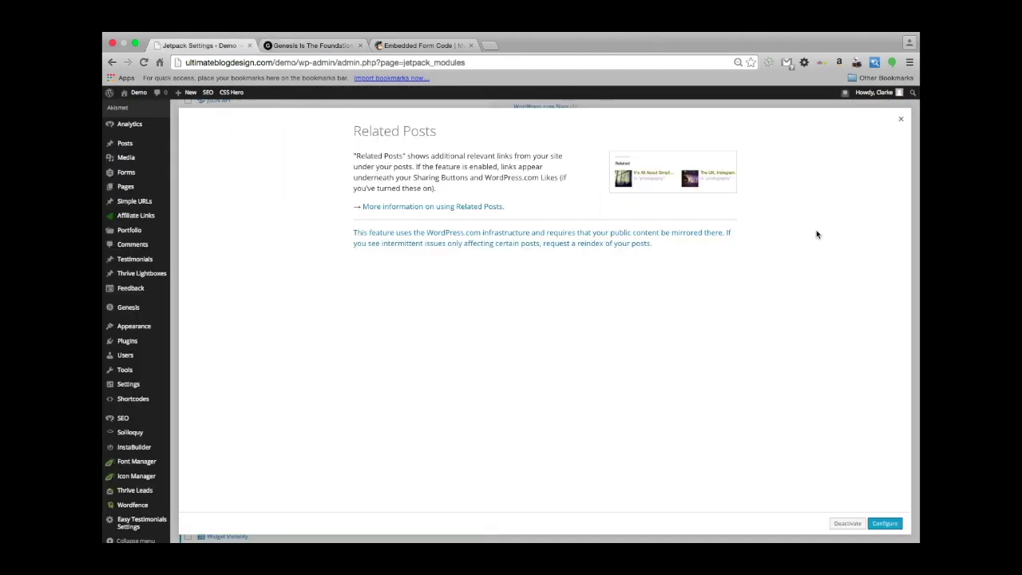
Close the Related Posts details and scroll the Jetpack modules list down to Sharing.
click(901, 119)
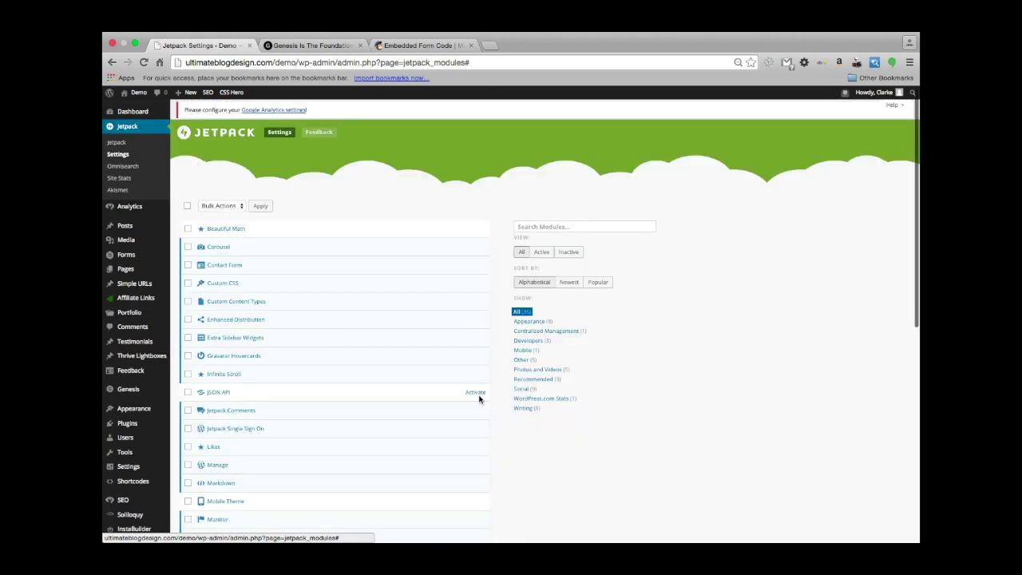
scroll(621, 389, down, 2)
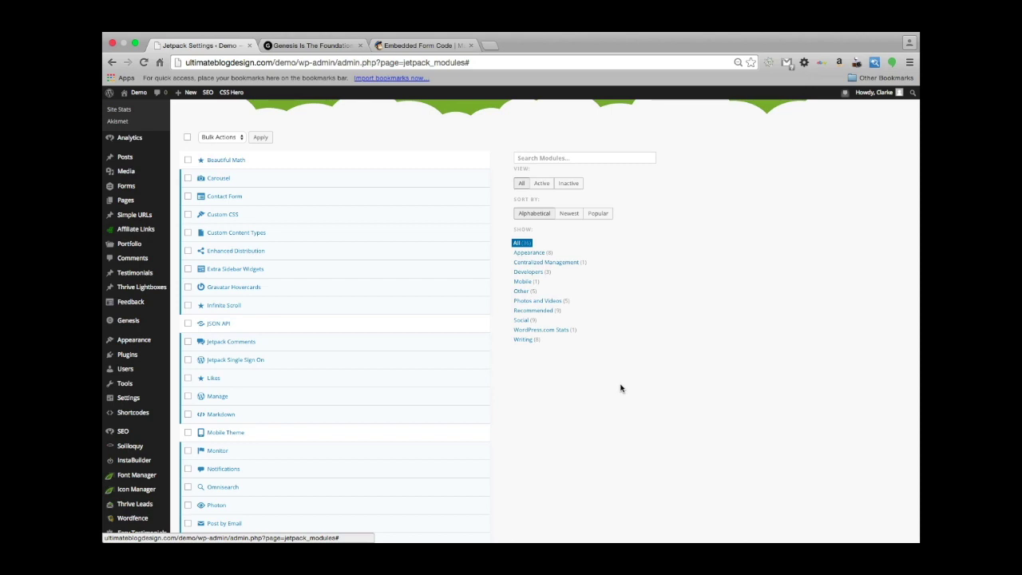
scroll(620, 388, down, 2)
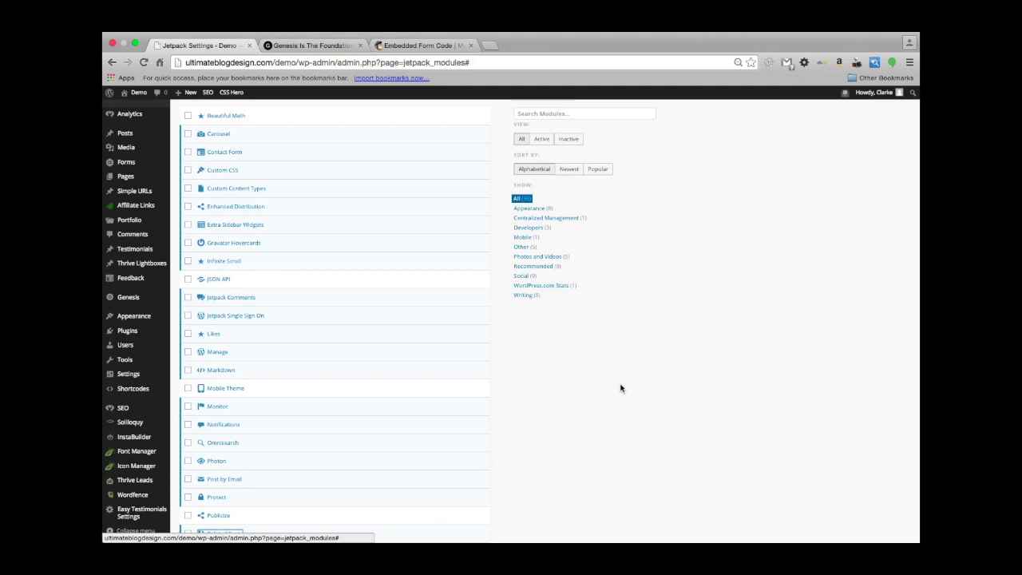
scroll(621, 388, down, 3)
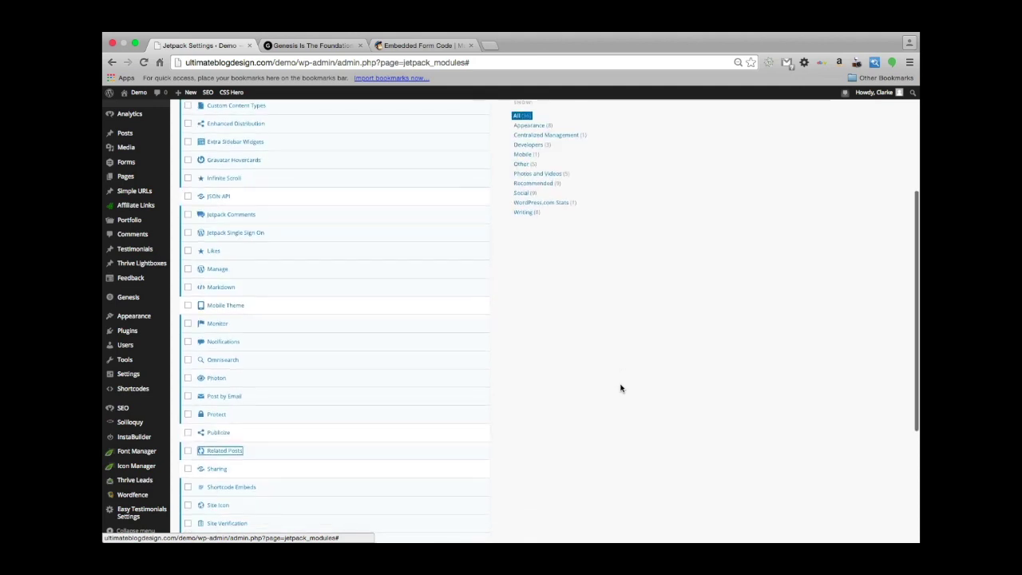
scroll(621, 388, down, 2)
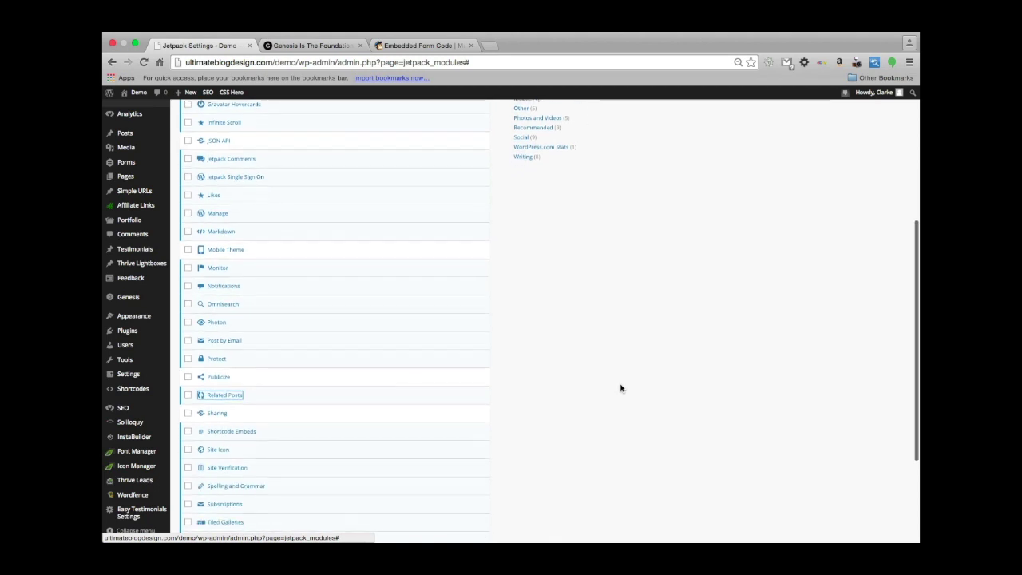
scroll(621, 388, down, 2)
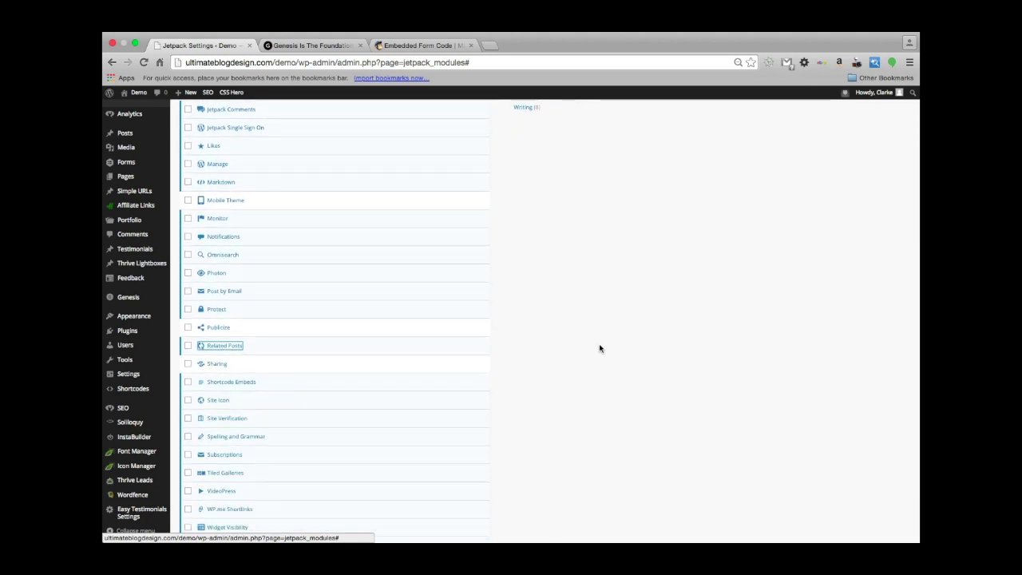
scroll(600, 347, down, 1)
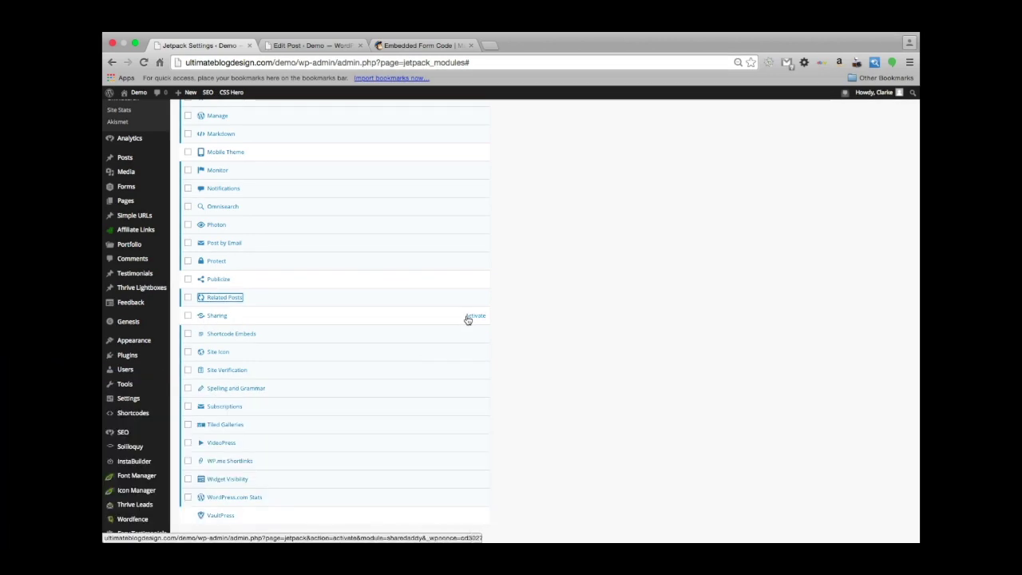
Activate the Sharing module in the Jetpack modules list and check the 'Sharing Activated!' banner.
click(468, 319)
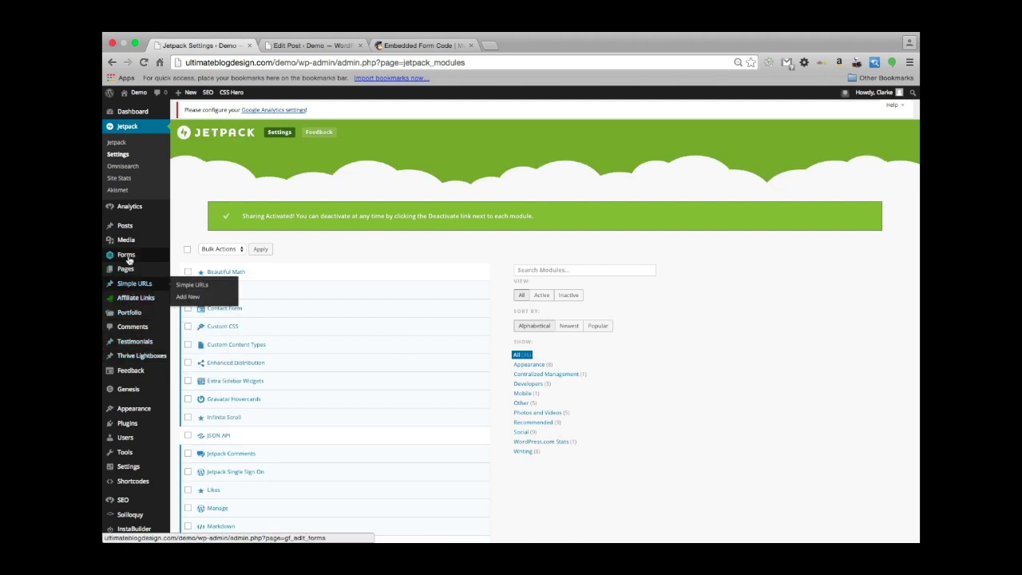
scroll(130, 380, down, 1)
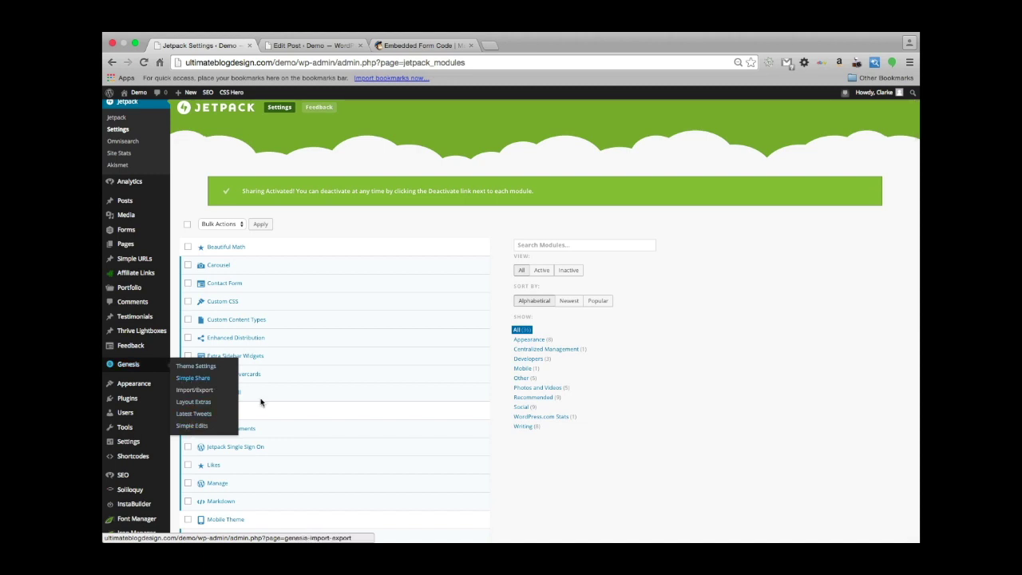
scroll(304, 438, down, 2)
scroll(304, 438, down, 6)
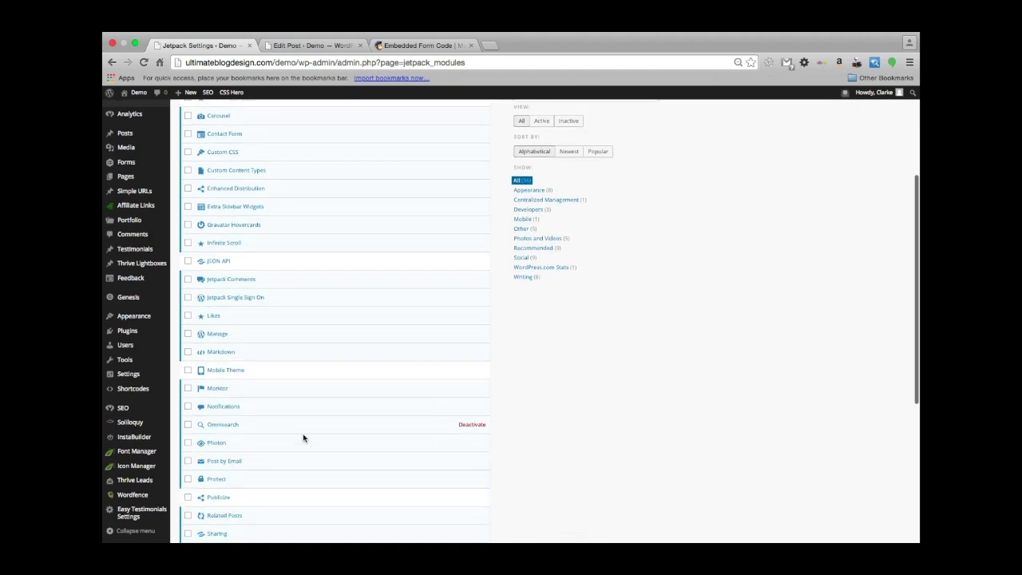
scroll(303, 438, down, 4)
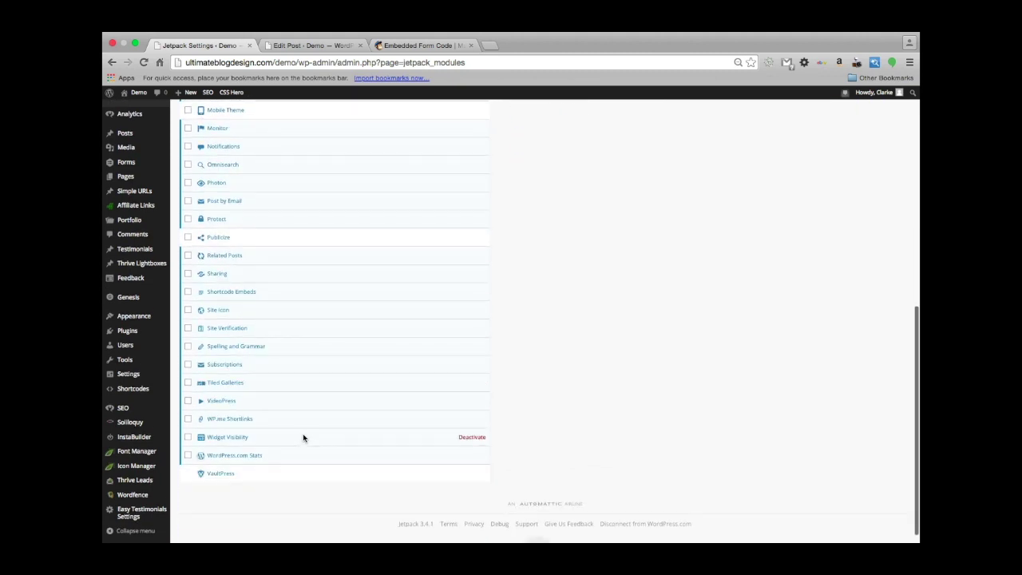
scroll(304, 438, up, 4)
scroll(303, 438, up, 2)
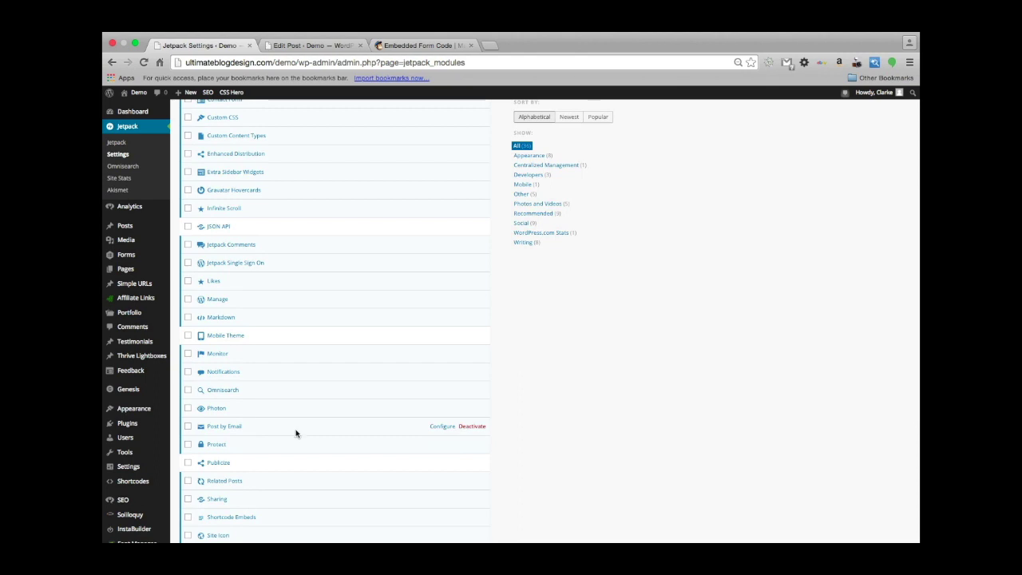
scroll(340, 380, down, 2)
scroll(339, 380, up, 2)
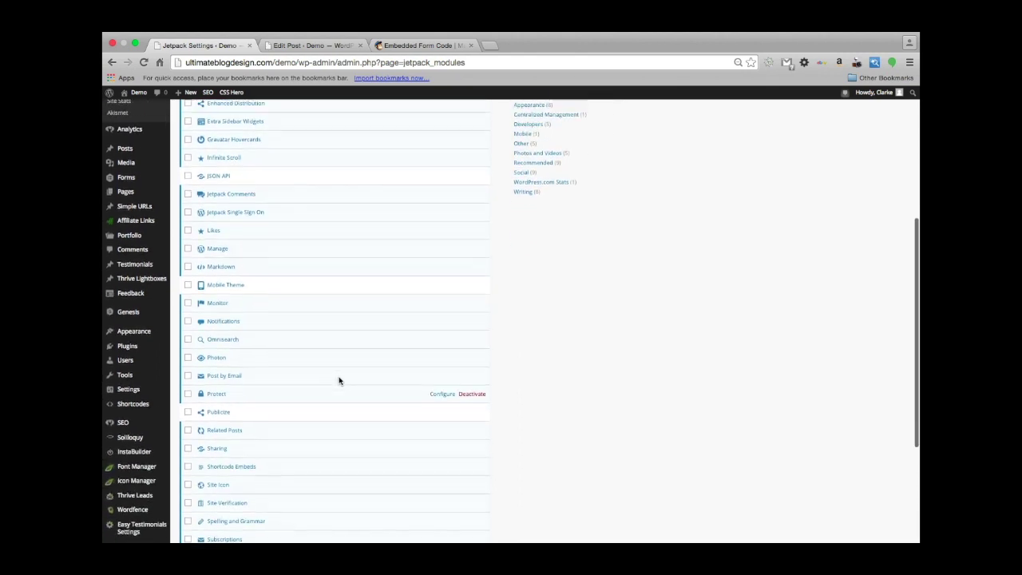
Check the Gravity Forms post on the site front page for Facebook, Twitter and LinkedIn share buttons.
click(314, 45)
click(139, 92)
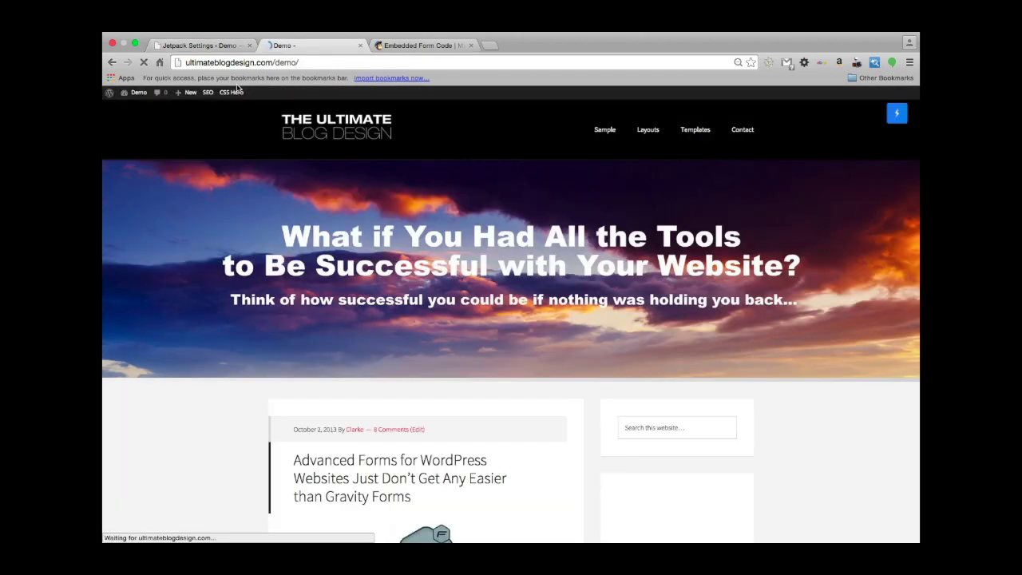
scroll(250, 306, down, 5)
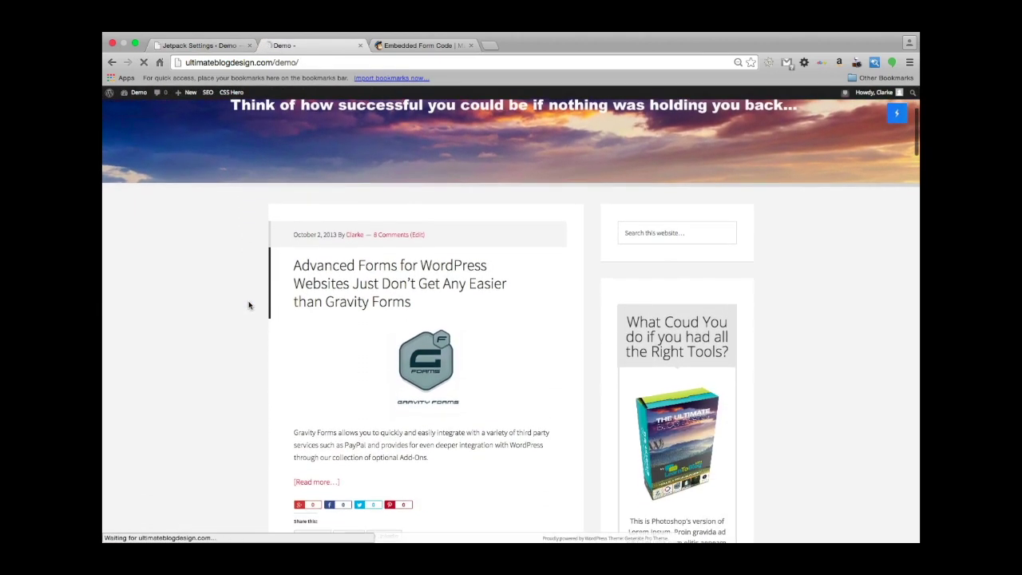
scroll(249, 306, down, 1)
scroll(248, 305, down, 1)
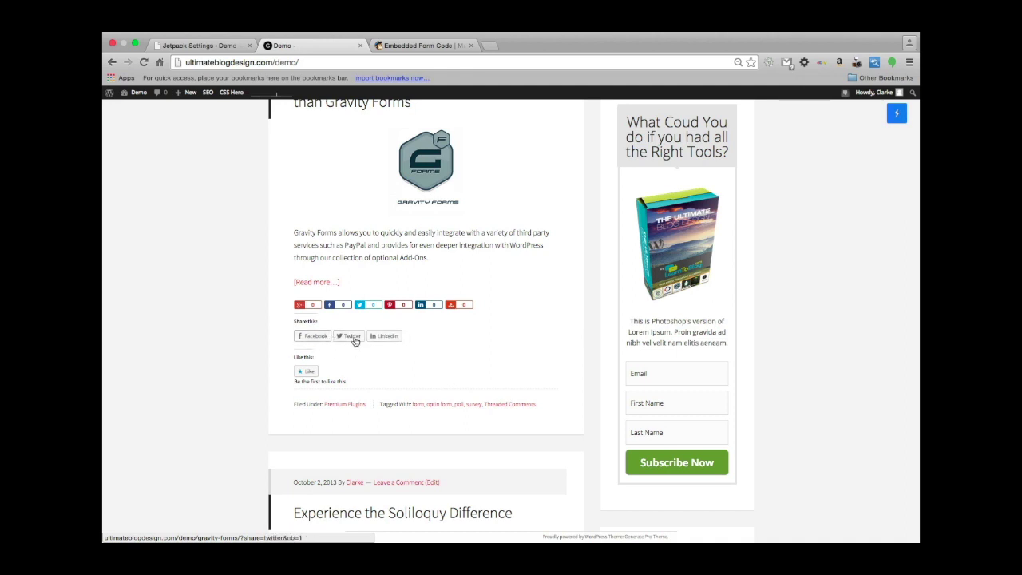
click(228, 40)
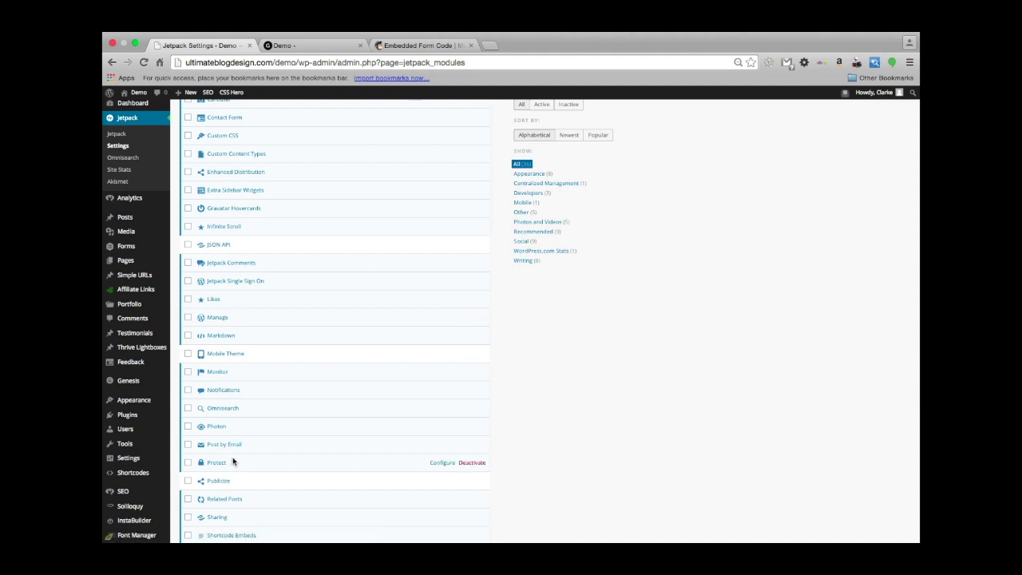
Open the Sharing module's settings and review the enabled Facebook, Twitter and LinkedIn services.
scroll(233, 461, down, 1)
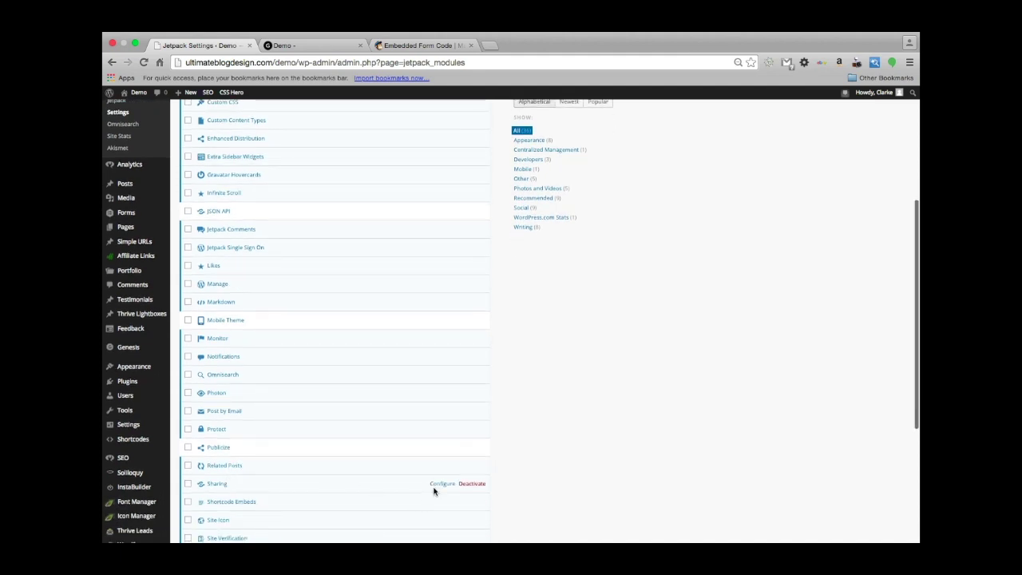
click(442, 484)
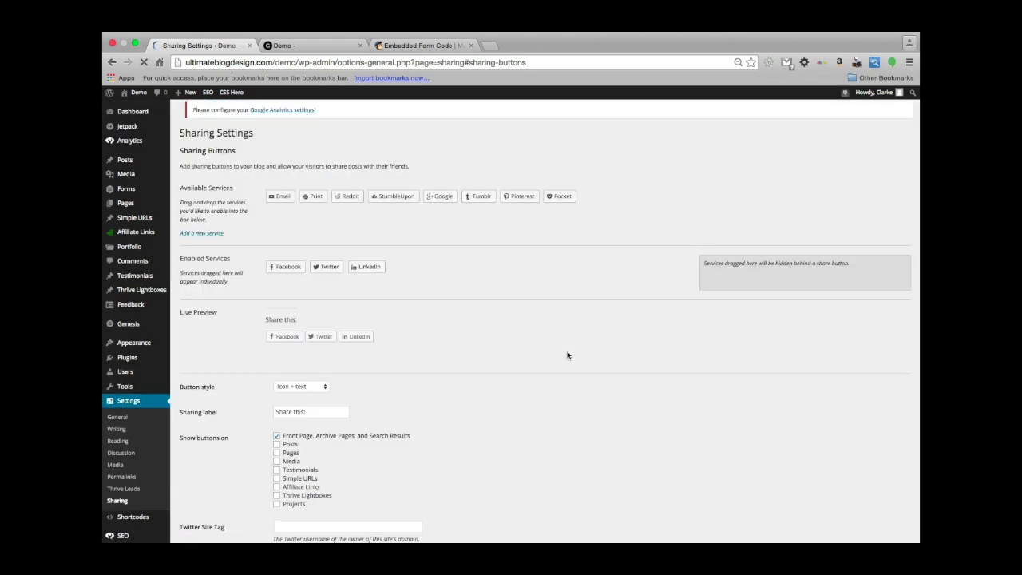
scroll(567, 356, down, 1)
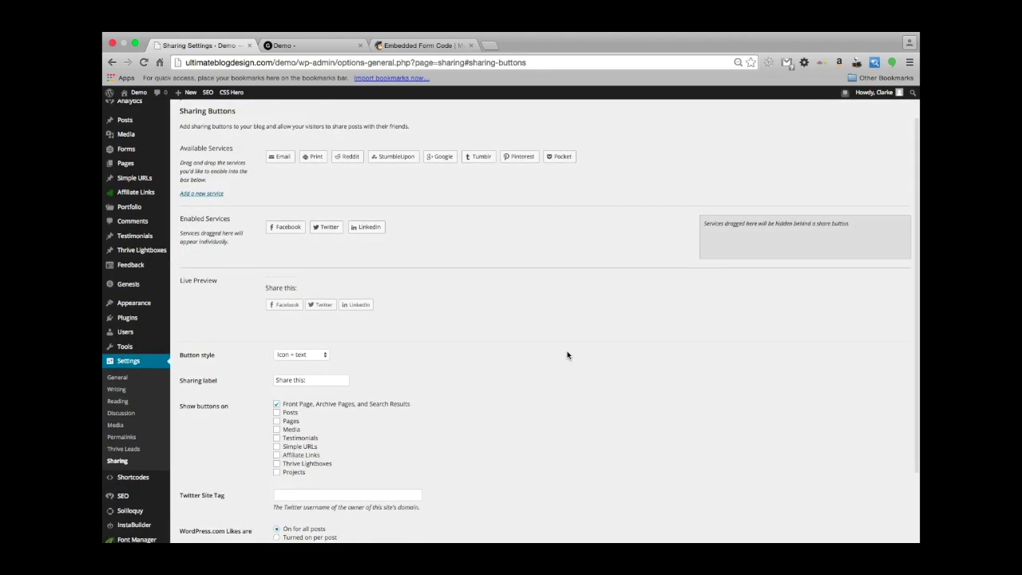
scroll(567, 355, down, 1)
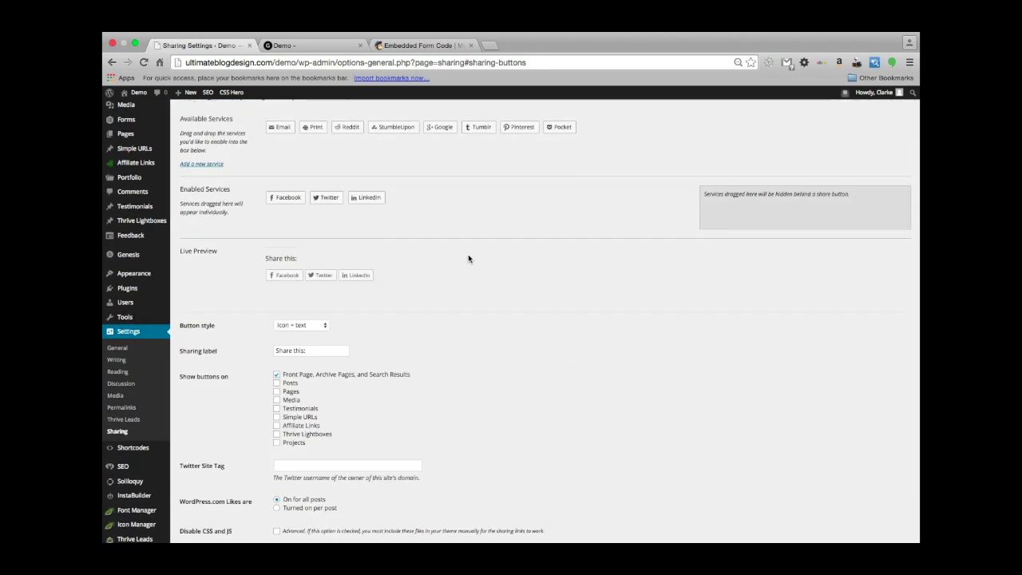
scroll(470, 258, up, 2)
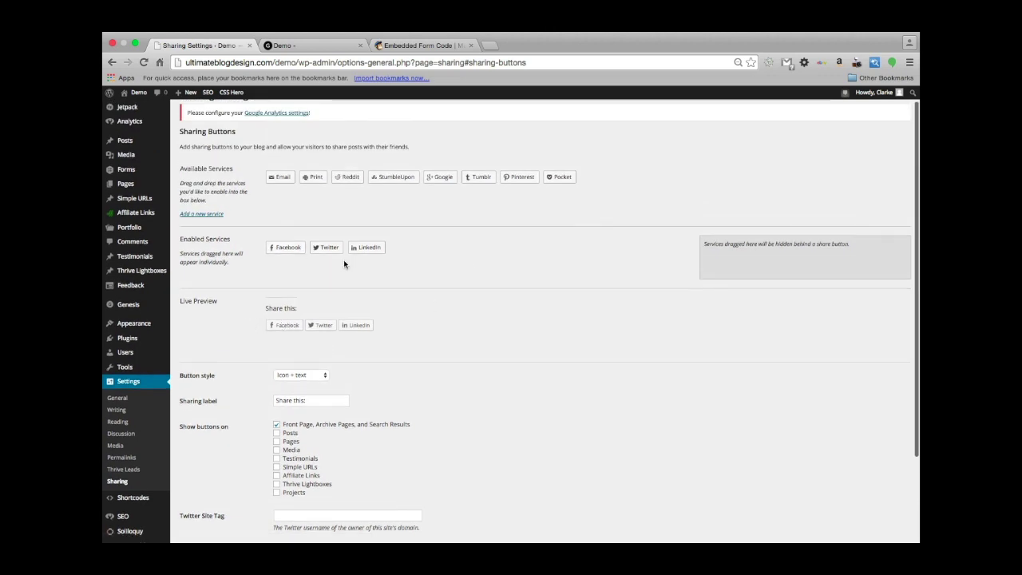
scroll(320, 250, up, 1)
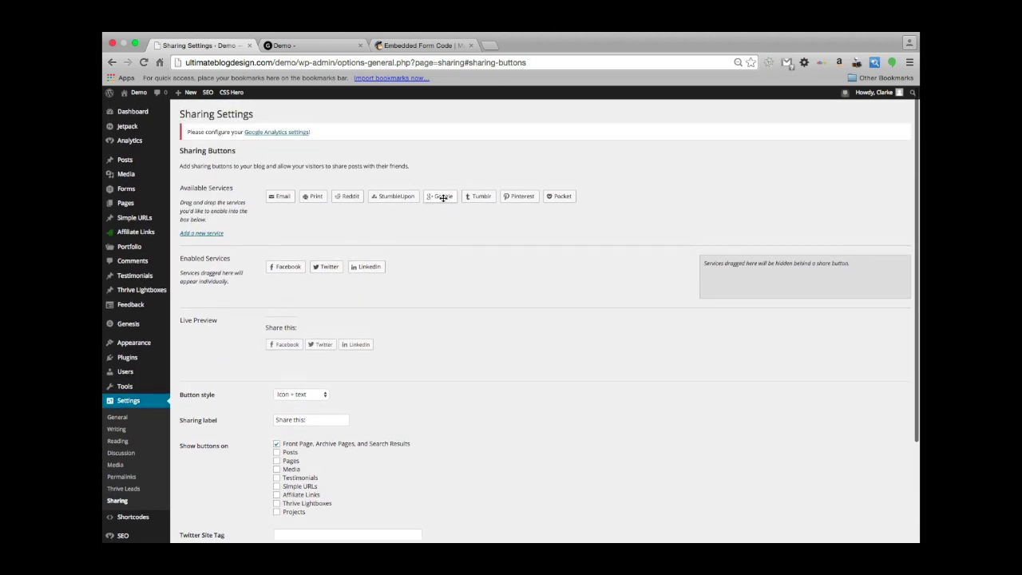
Add Google+, Pinterest and Reddit to the enabled sharing services and save the changes.
drag(443, 197, 415, 277)
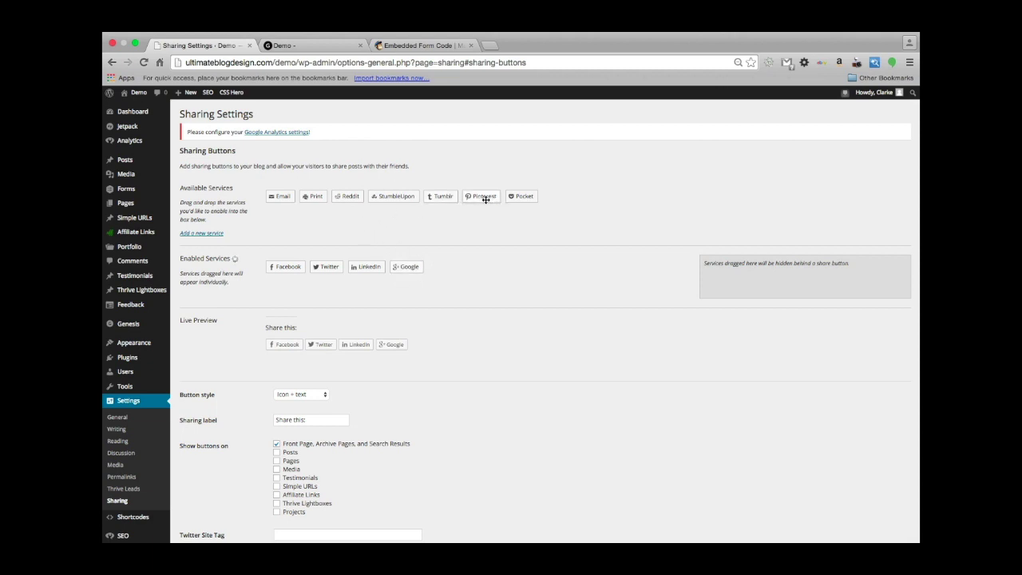
drag(484, 198, 448, 269)
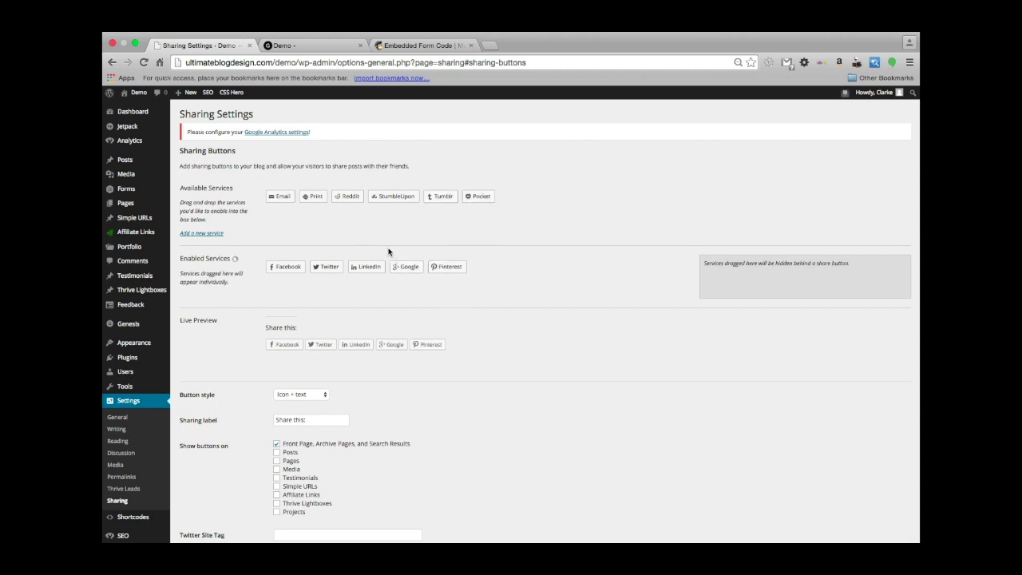
drag(347, 199, 489, 268)
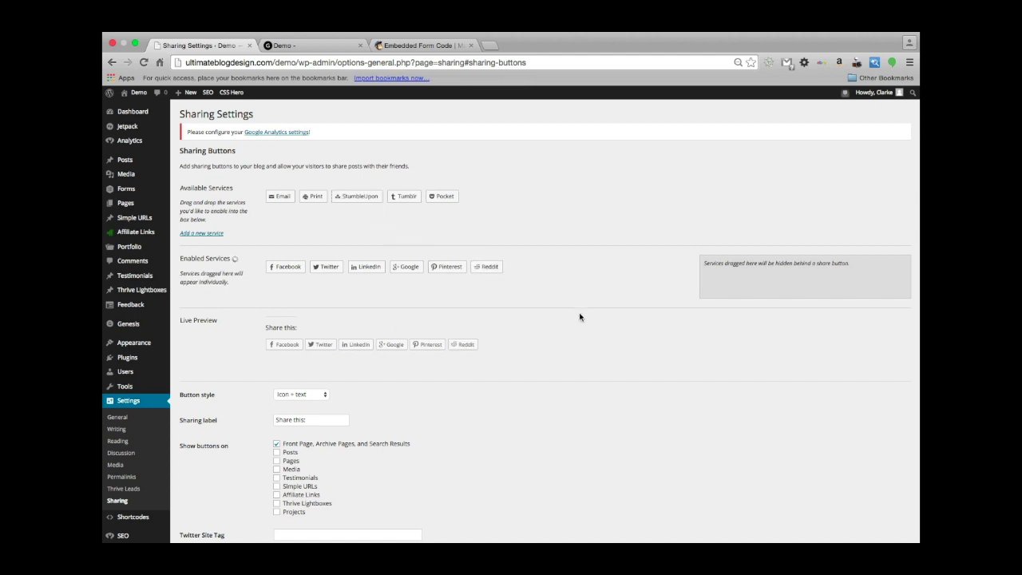
scroll(530, 361, down, 3)
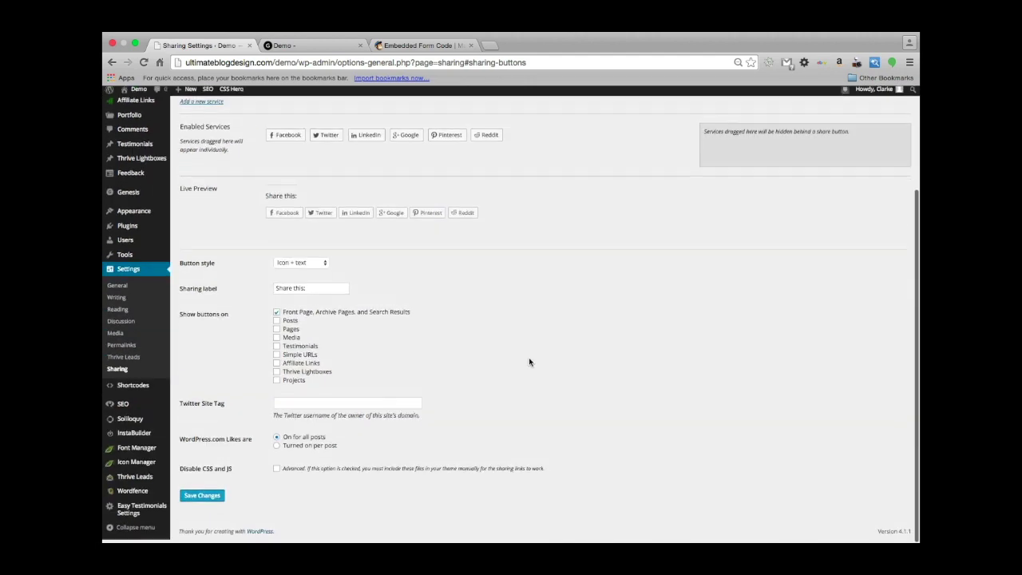
click(196, 501)
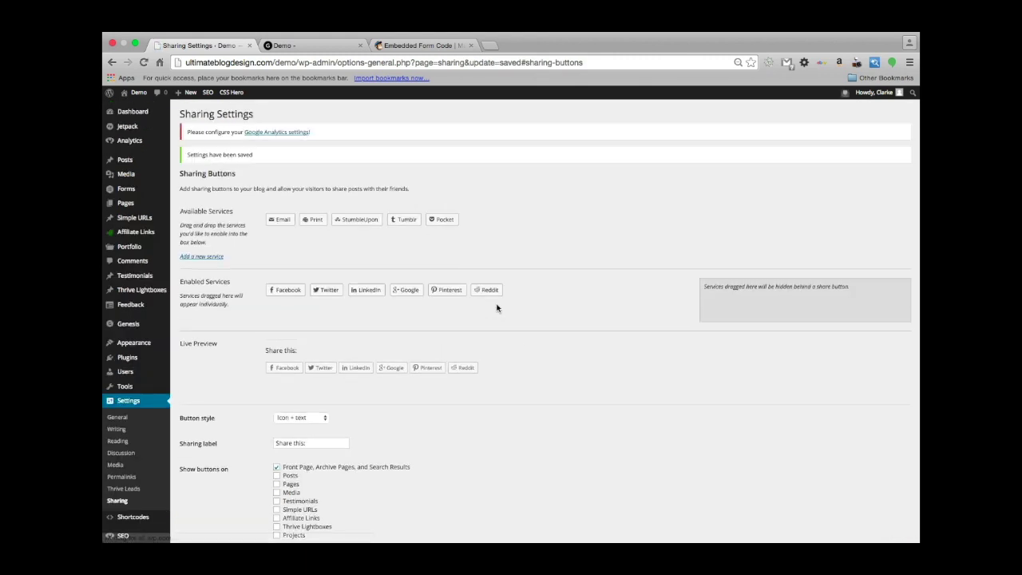
click(303, 44)
key(super+r)
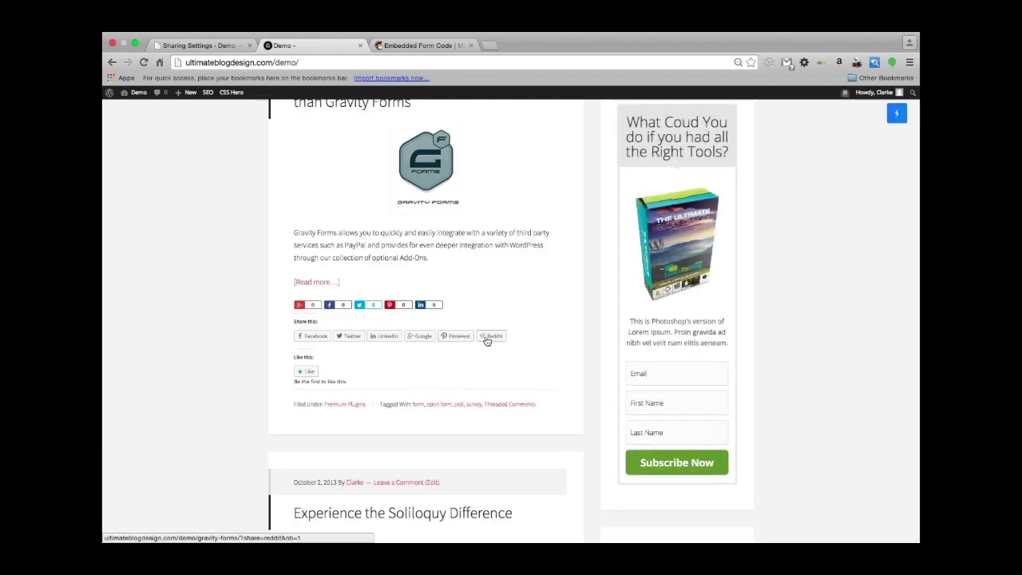
scroll(414, 369, down, 1)
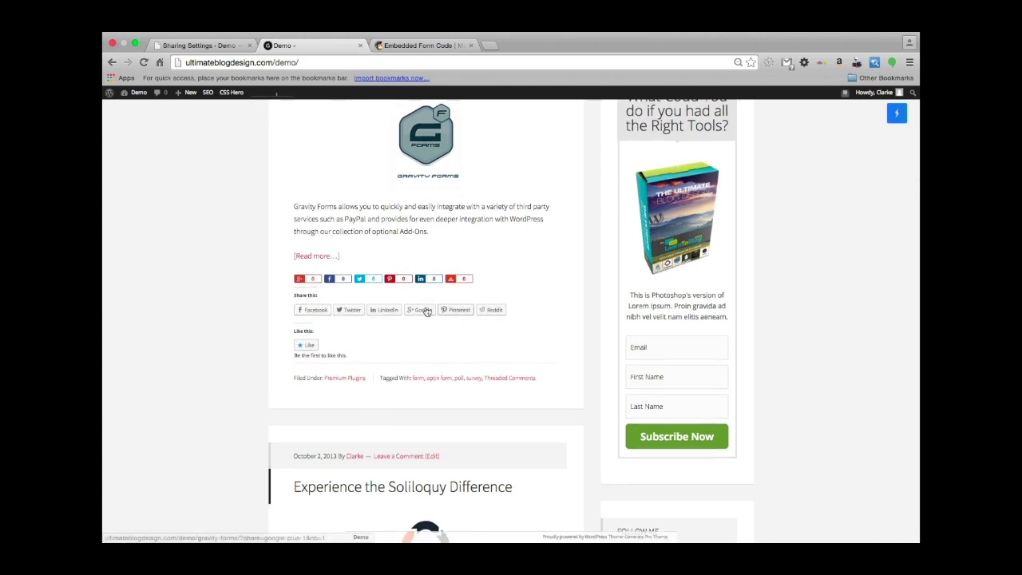
click(204, 46)
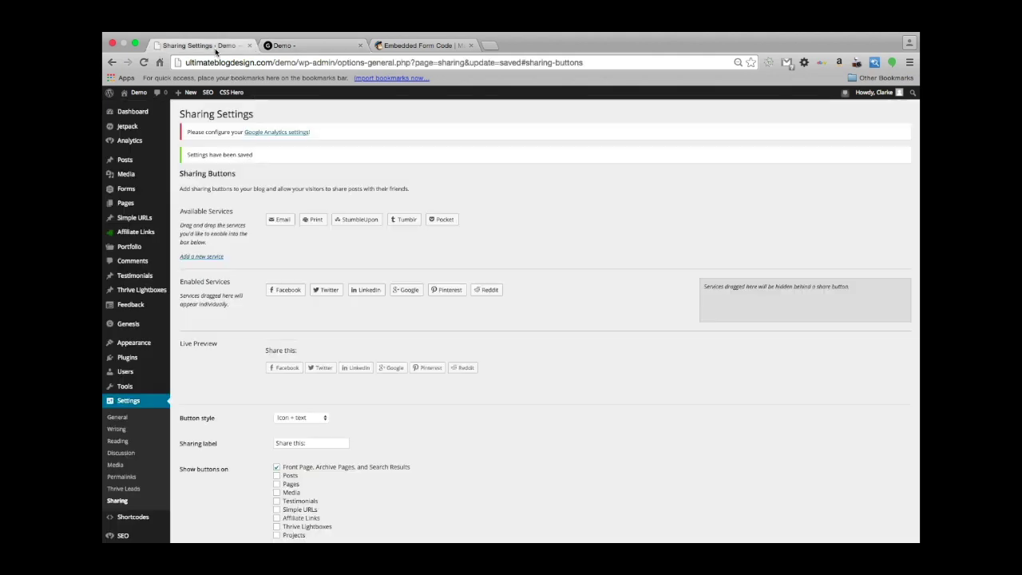
Set the sharing button style to Icon only and save the settings.
scroll(360, 378, down, 2)
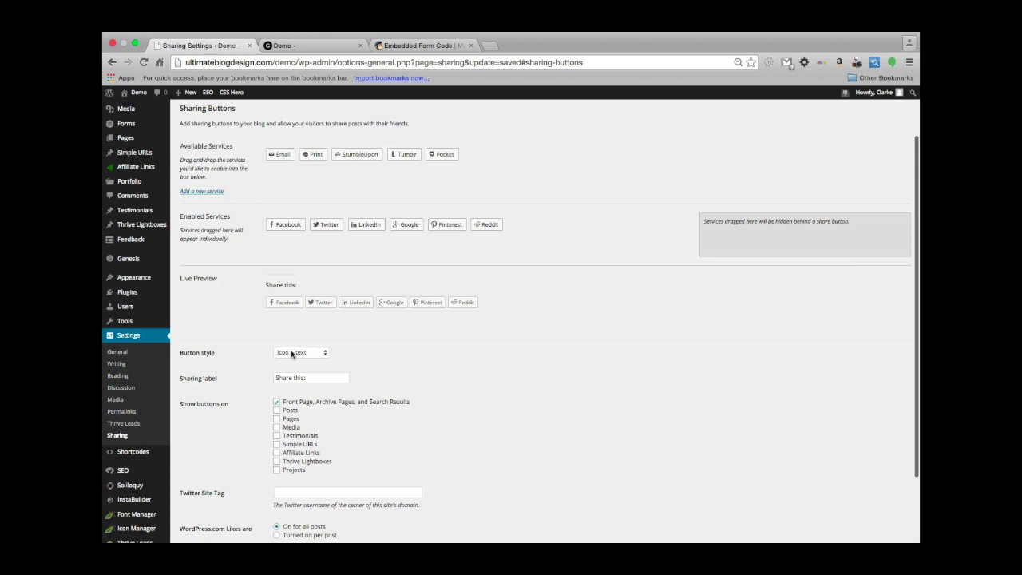
click(292, 353)
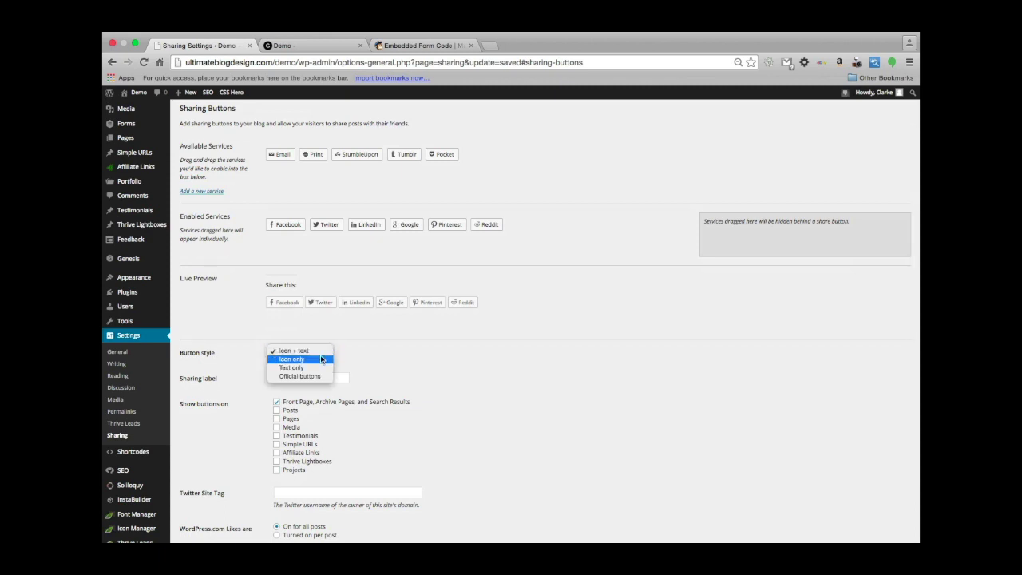
click(322, 359)
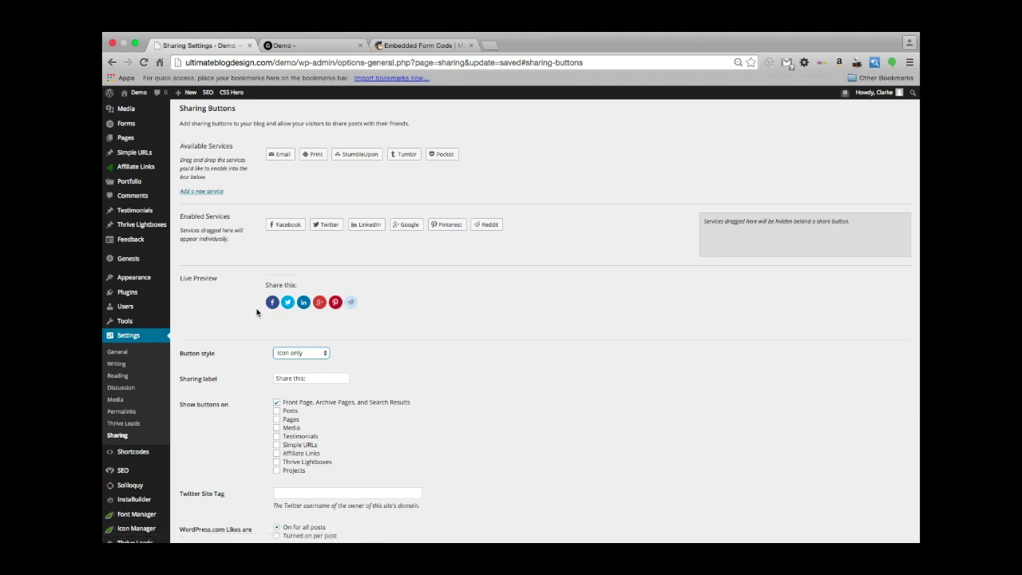
scroll(445, 395, down, 1)
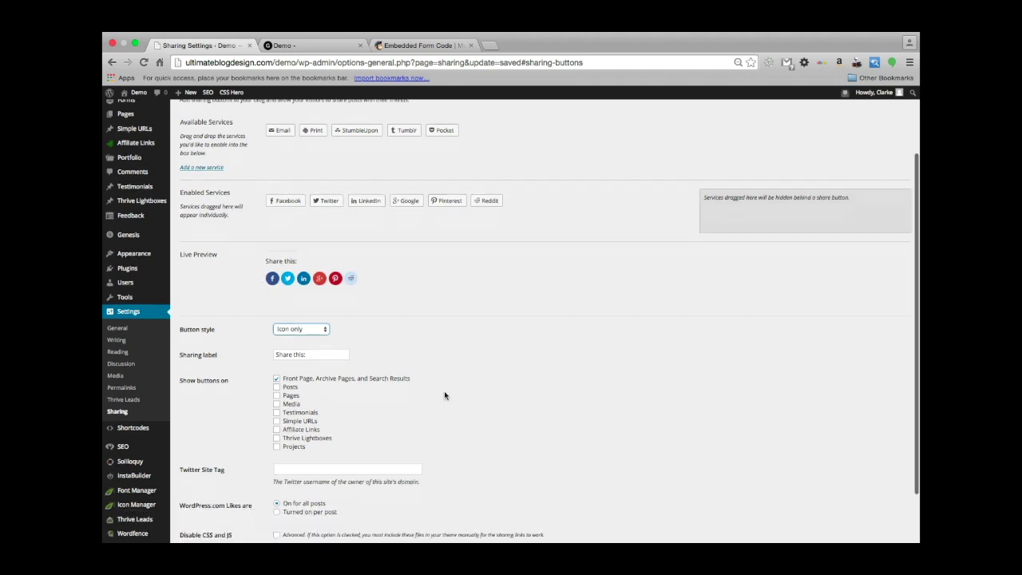
scroll(444, 395, down, 3)
click(208, 499)
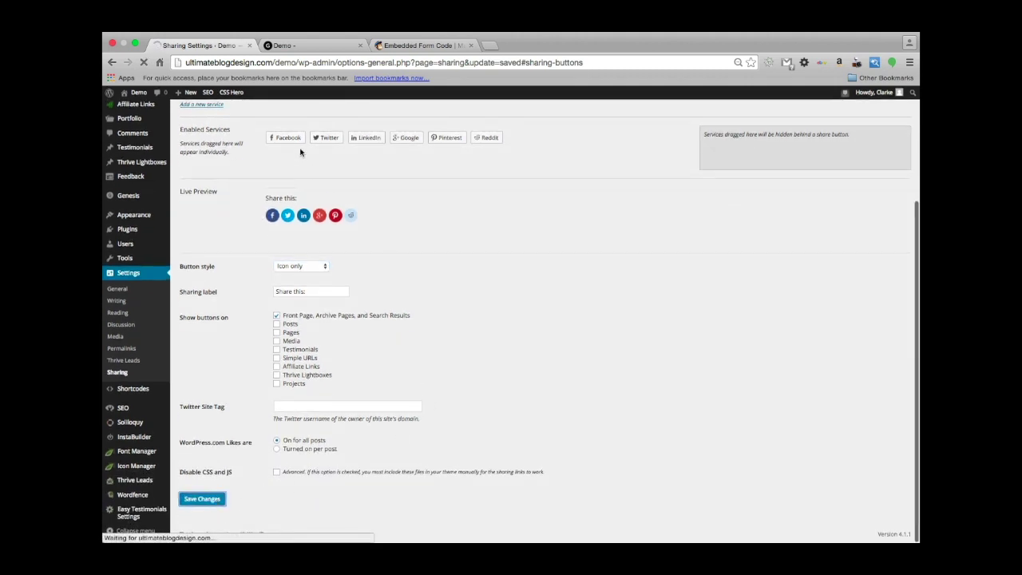
click(309, 45)
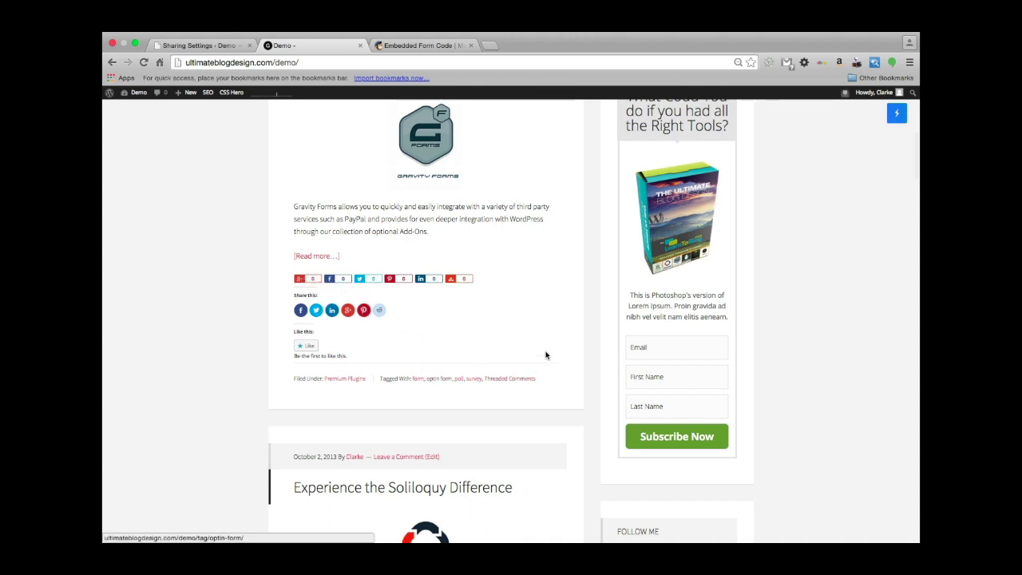
Inspect the icon-only share buttons under the live Gravity Forms post, then go back to Sharing Settings.
scroll(214, 356, up, 1)
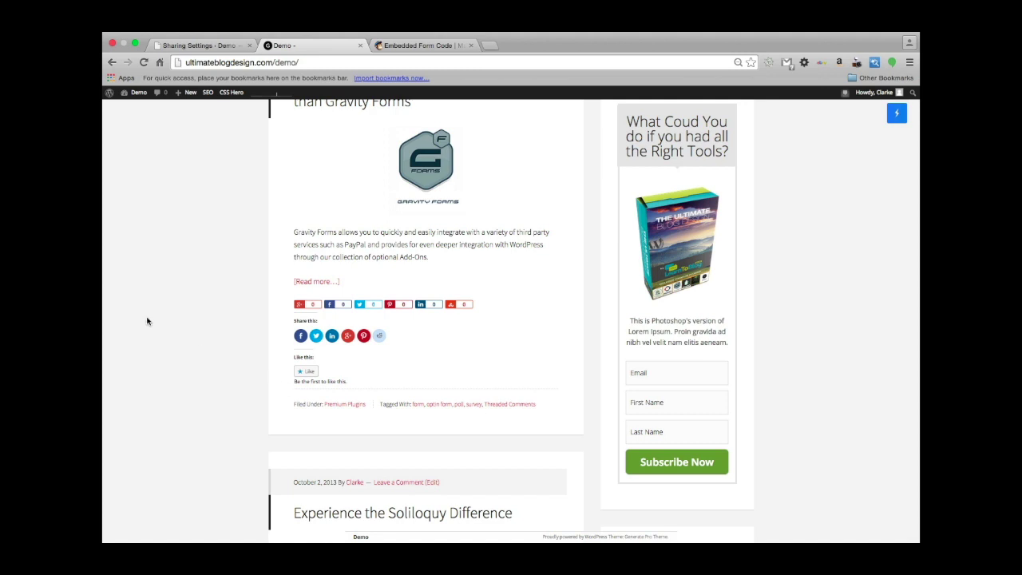
scroll(159, 324, down, 2)
scroll(175, 328, up, 1)
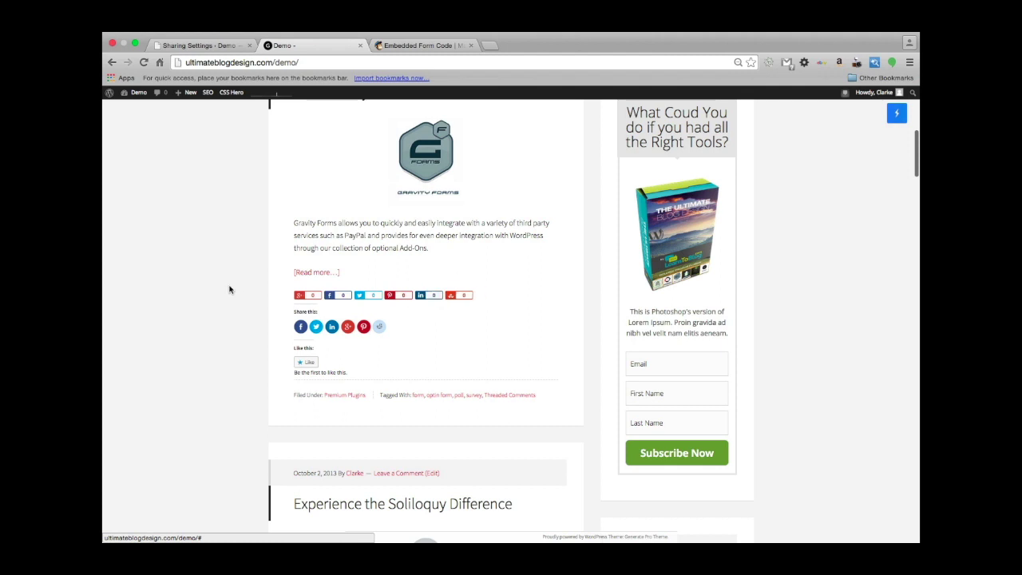
scroll(234, 290, down, 3)
scroll(234, 290, up, 4)
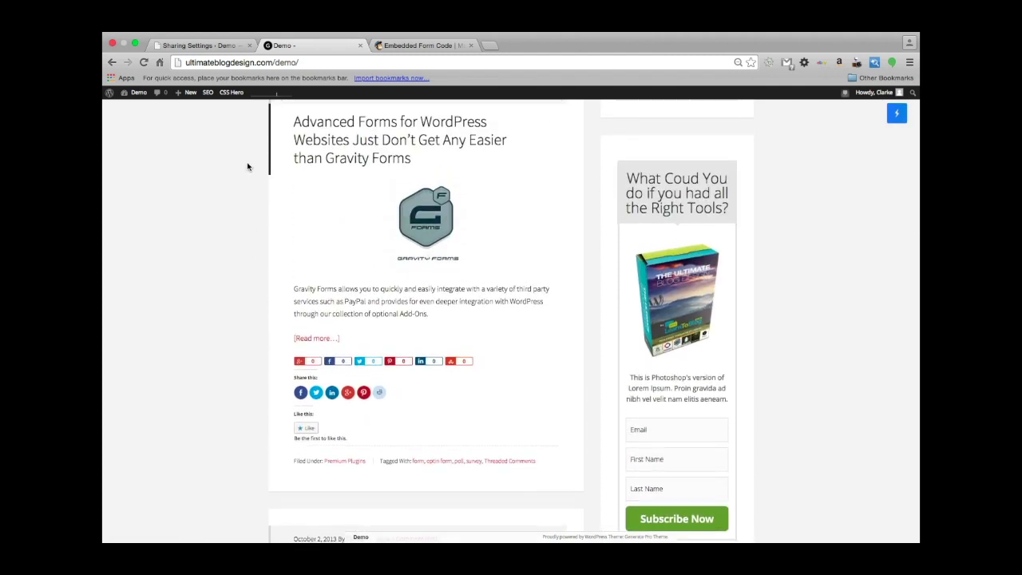
click(209, 47)
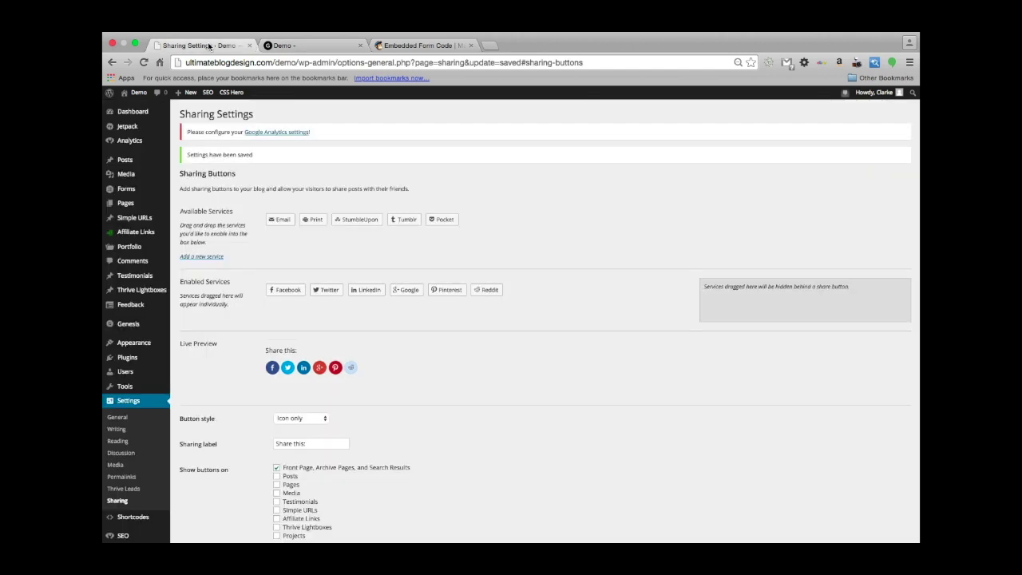
Enable share buttons on the Front Page, Archive Pages and Search Results.
scroll(259, 398, down, 5)
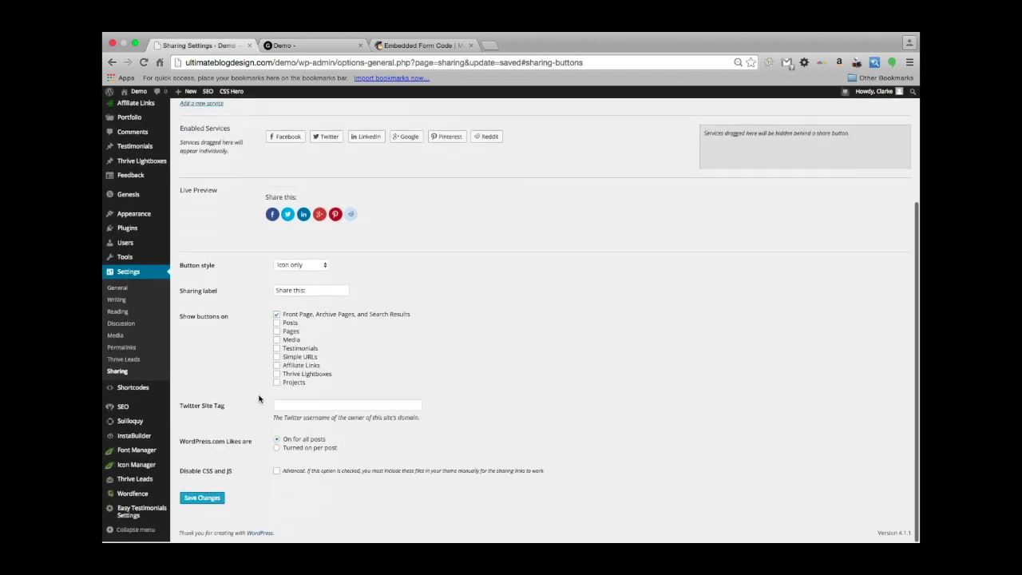
click(276, 316)
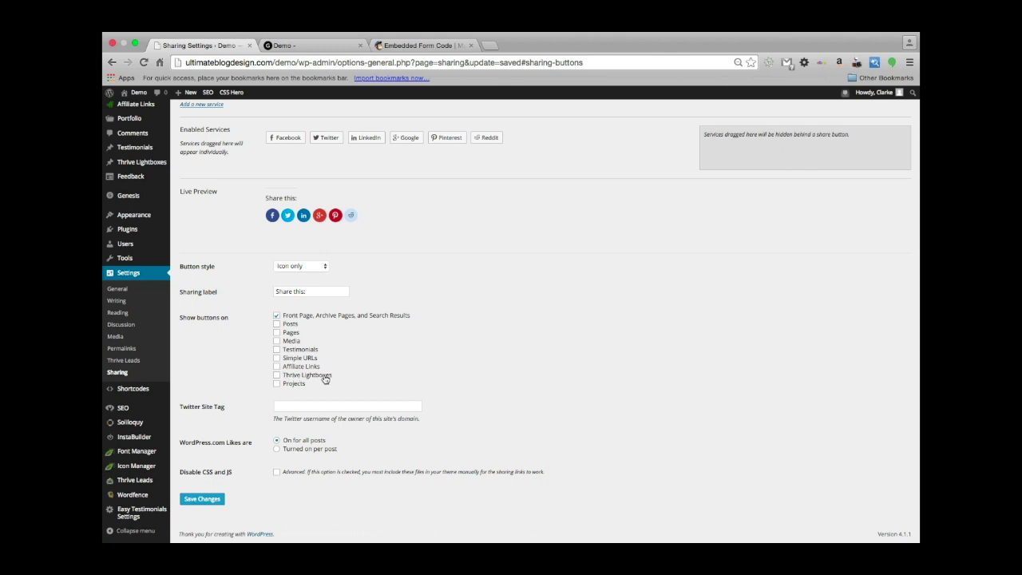
scroll(468, 452, down, 2)
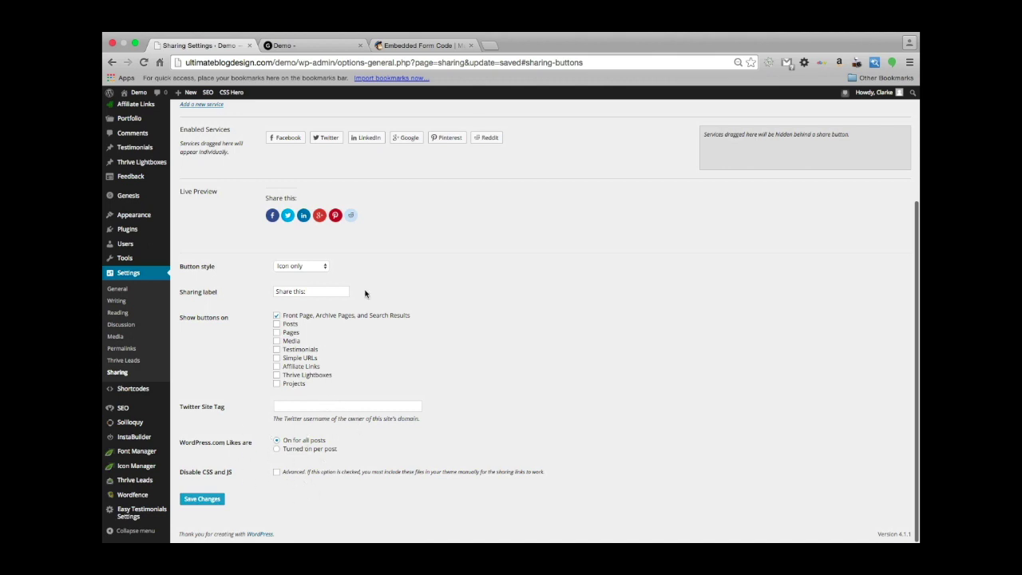
Leave Sharing Settings and return to the Jetpack modules list.
scroll(365, 293, up, 4)
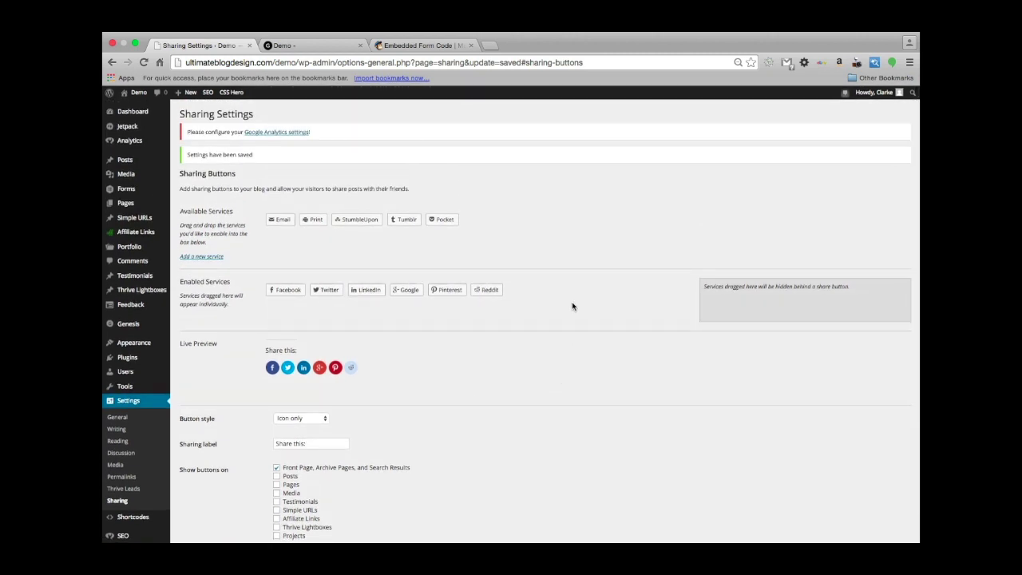
scroll(572, 305, down, 1)
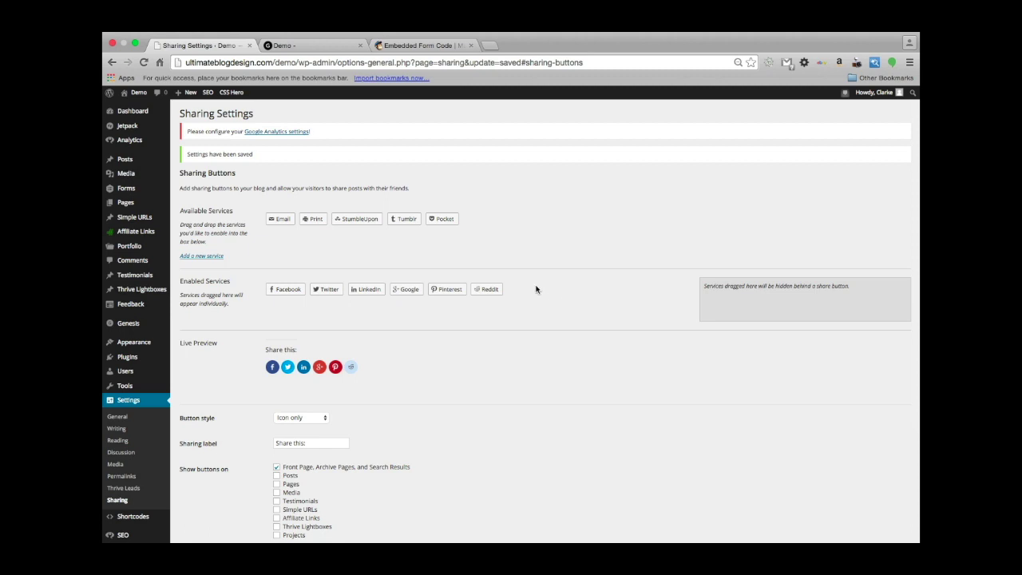
scroll(515, 262, up, 1)
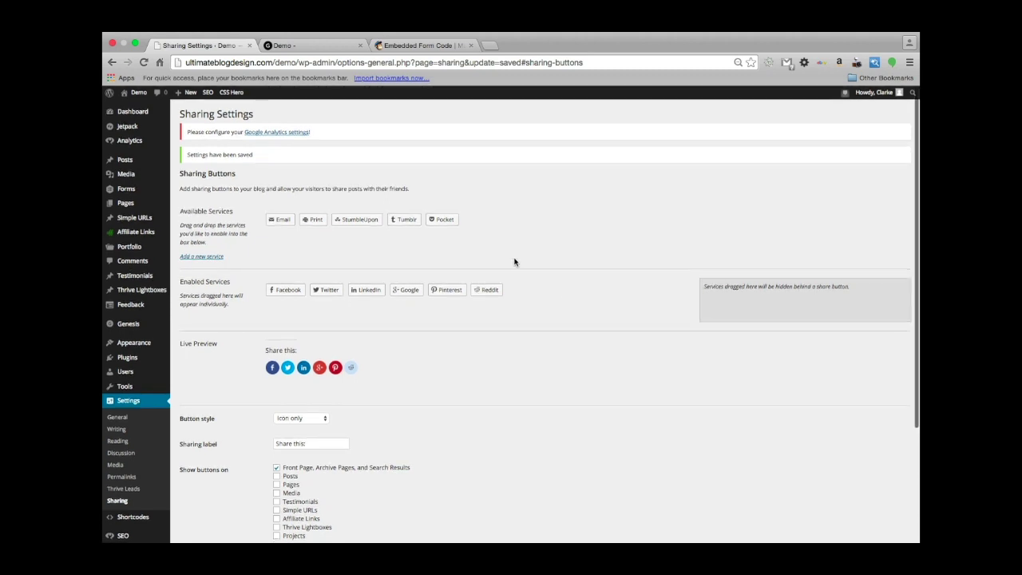
click(310, 45)
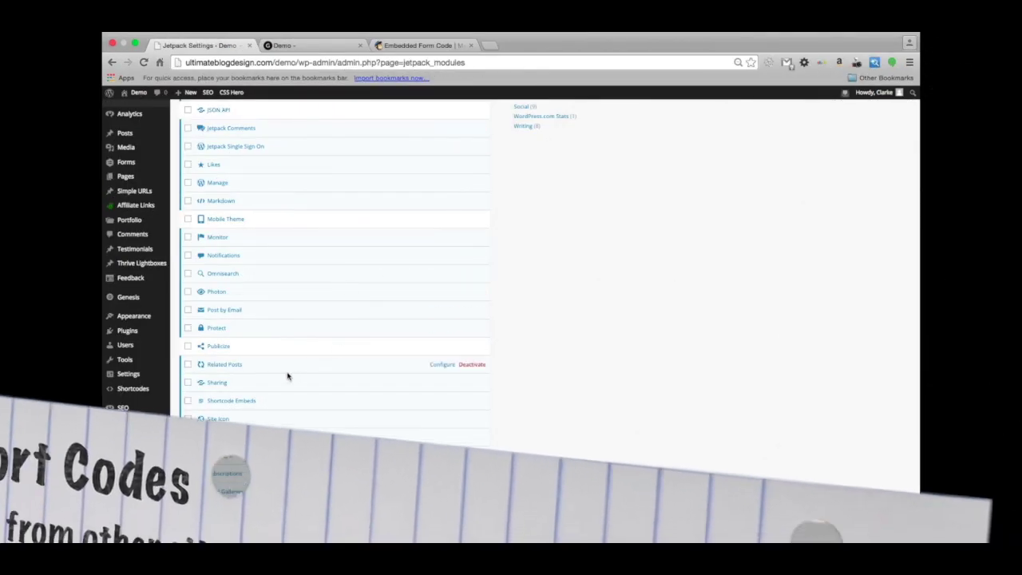
Open the Shortcode Embeds module details listing shortcodes like youtube and vimeo.
scroll(287, 374, down, 1)
scroll(288, 377, down, 2)
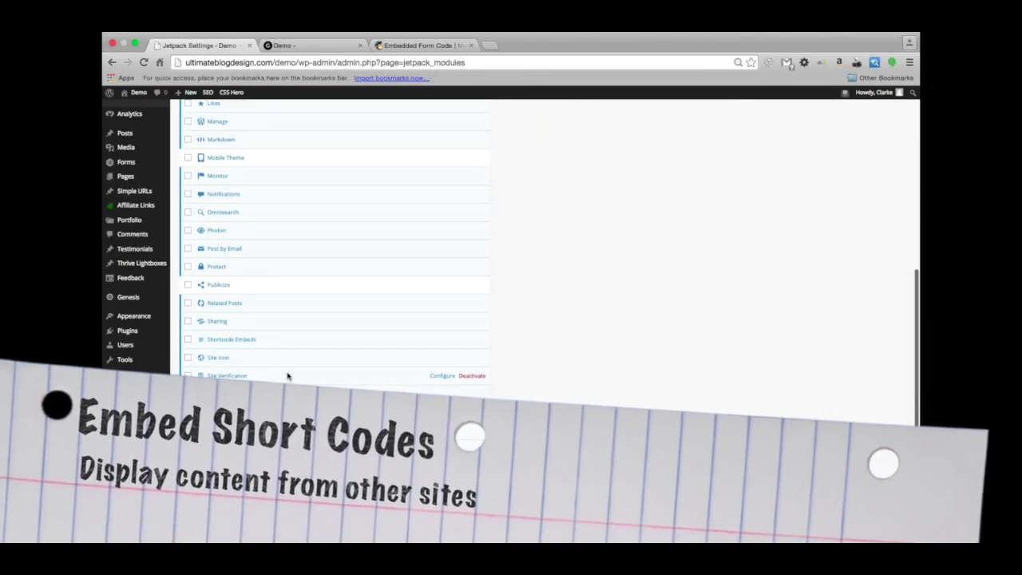
click(234, 350)
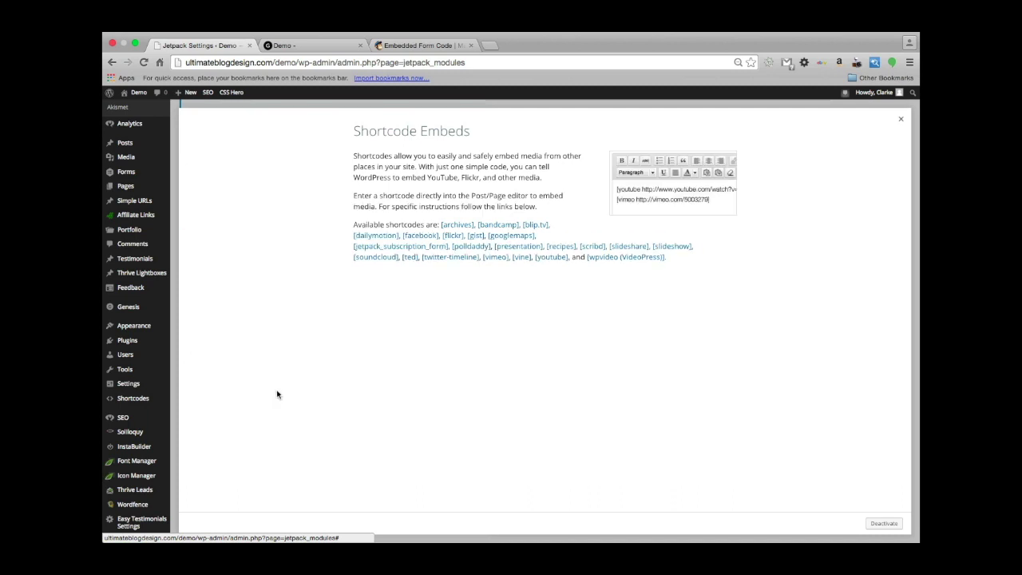
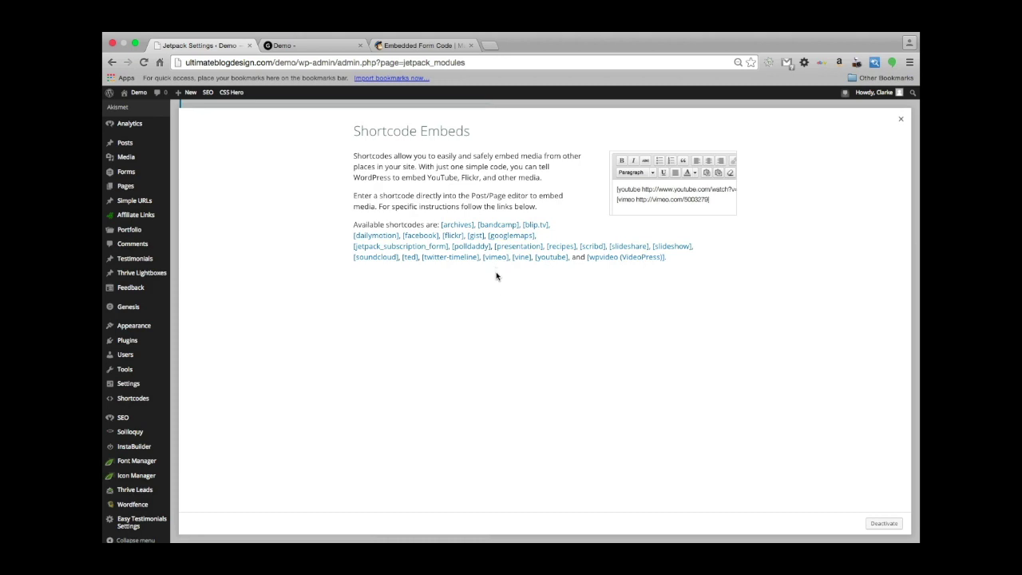
Search Google for 'learnto blog face book' in a new tab and open the Learn To Blog Facebook result.
scroll(424, 314, up, 1)
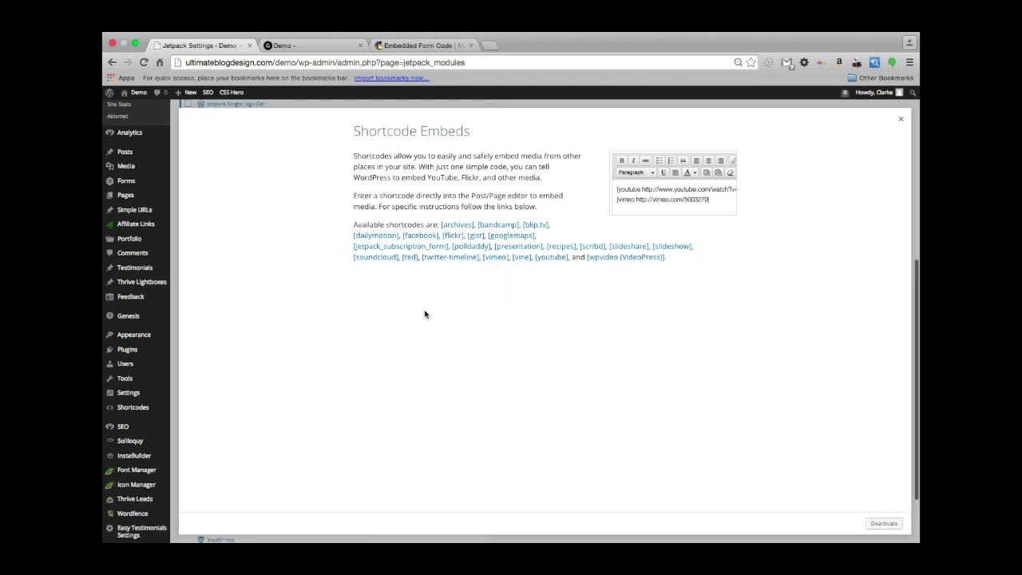
scroll(424, 314, down, 2)
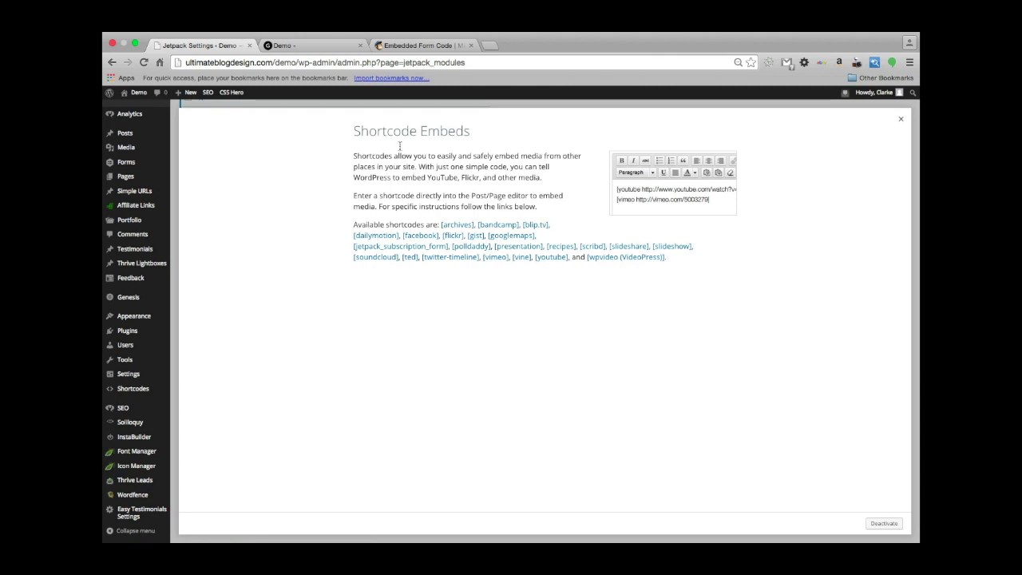
click(488, 45)
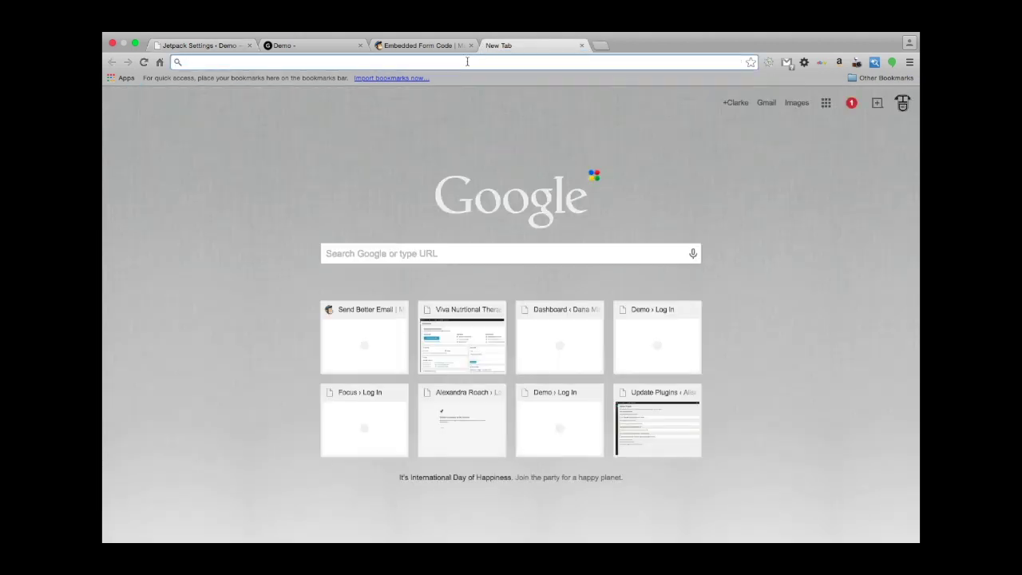
text(learn)
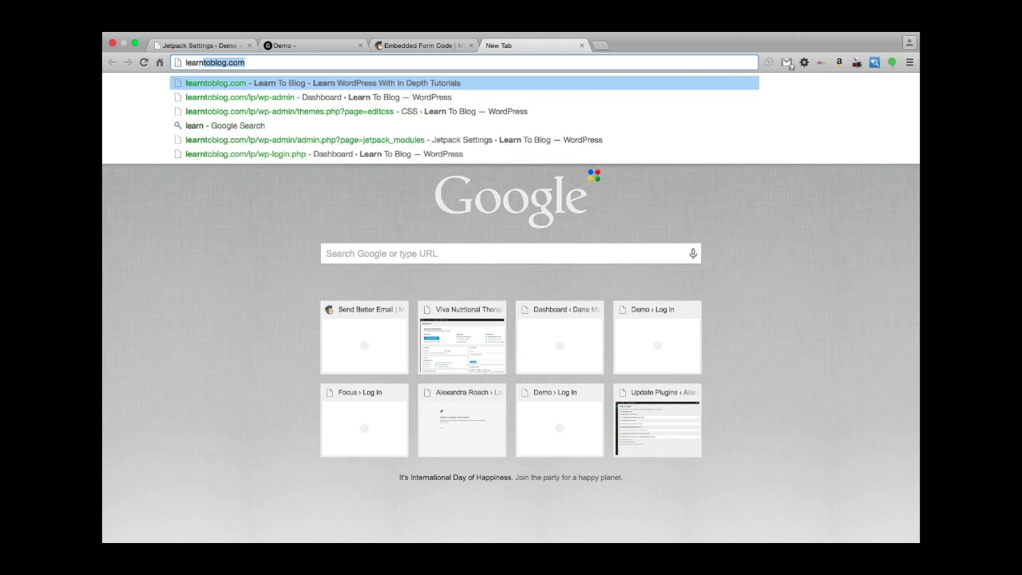
text(to b)
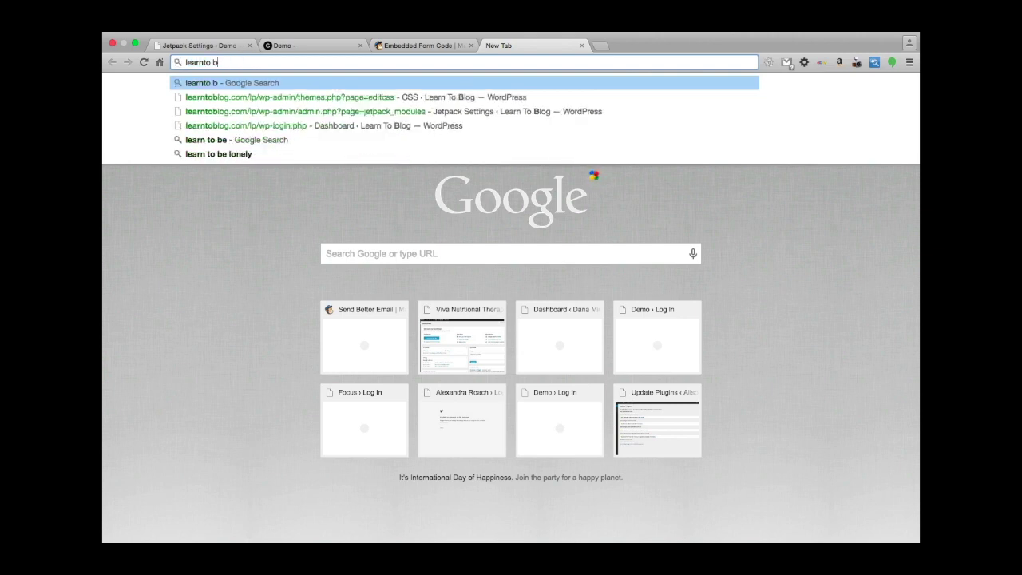
text(log fa)
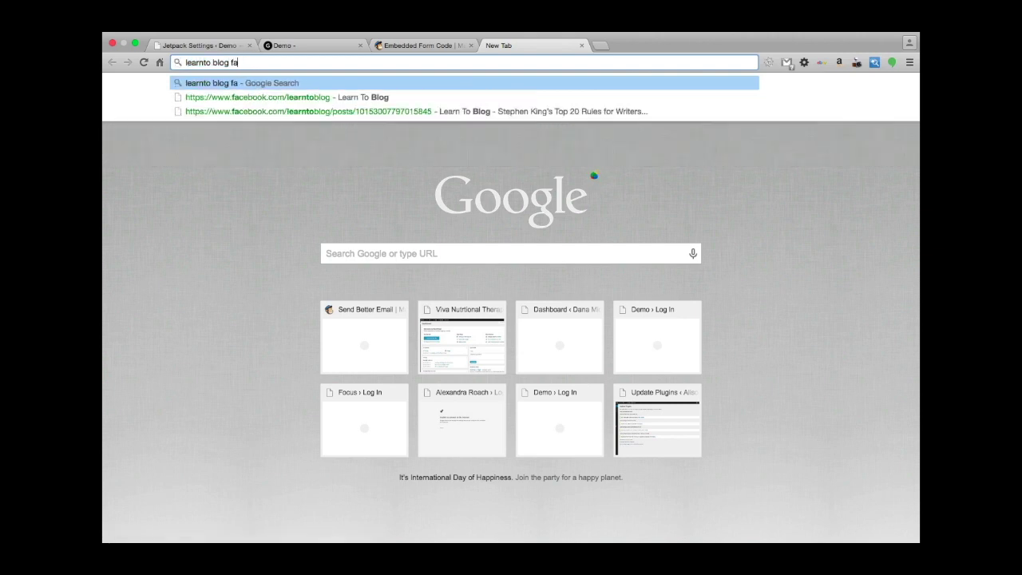
text(ce book)
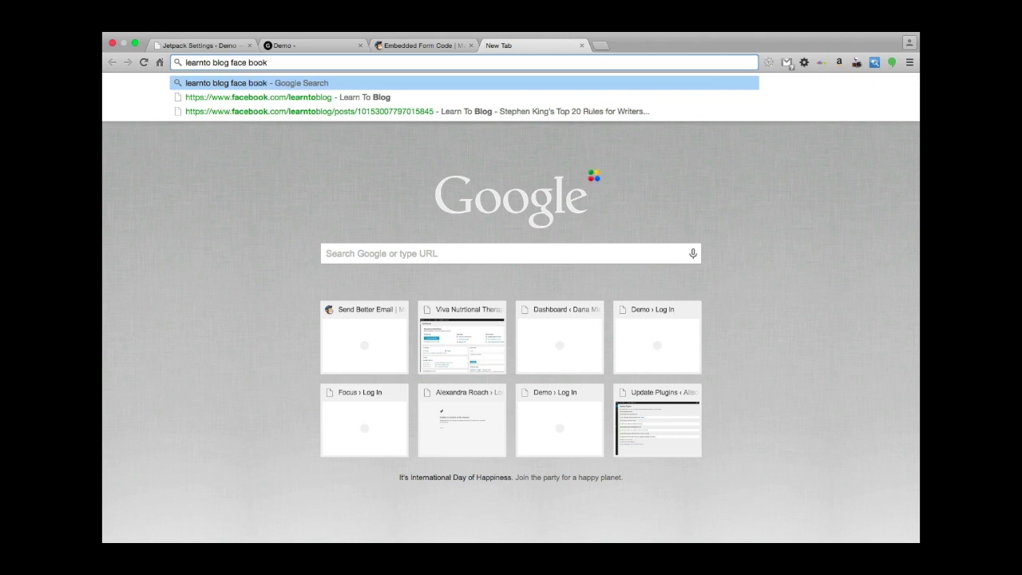
key(Return)
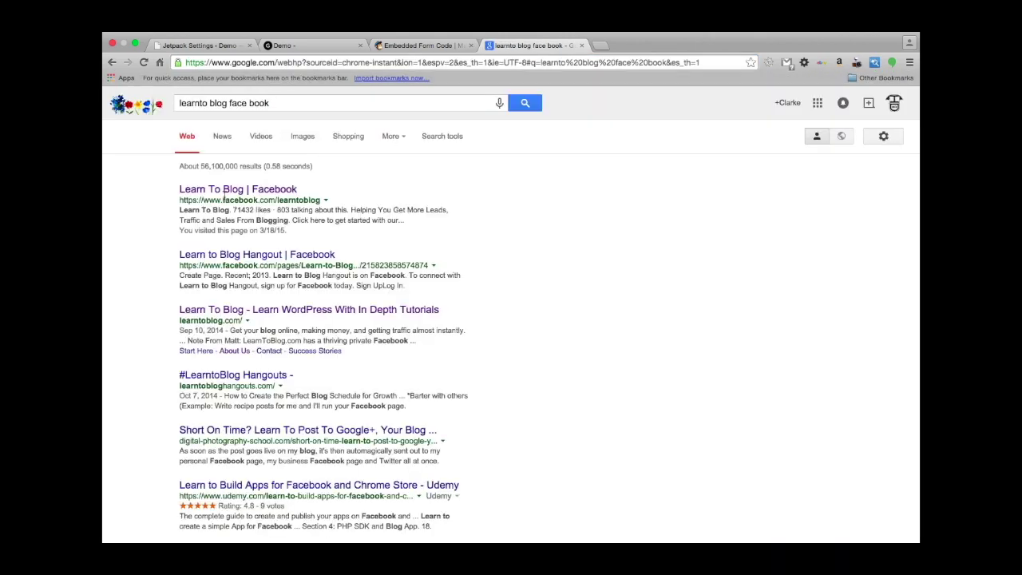
click(224, 192)
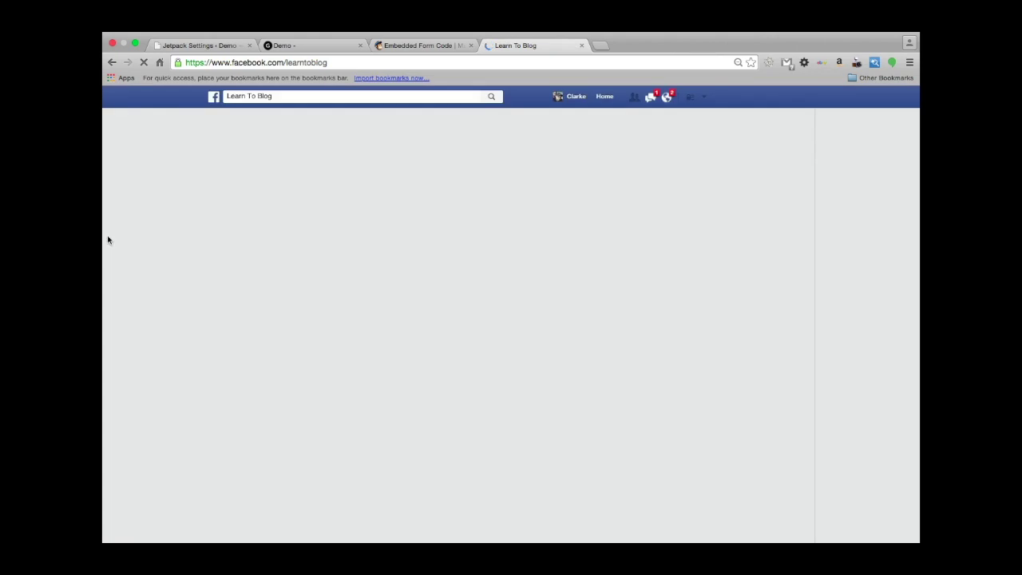
Find the 'WordPress security threat' post on the Learn To Blog page and open it on its own.
scroll(448, 322, down, 3)
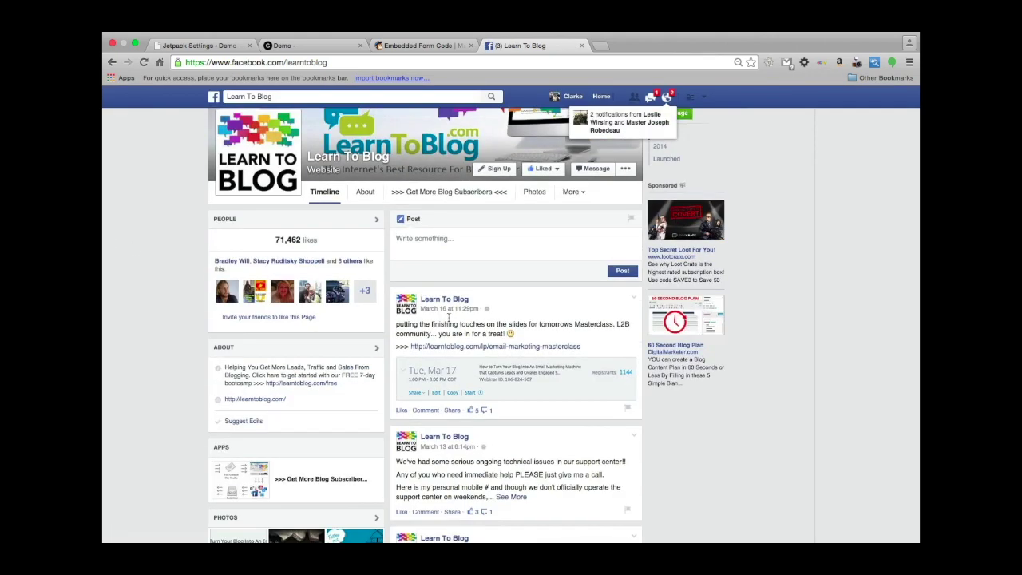
scroll(448, 322, down, 1)
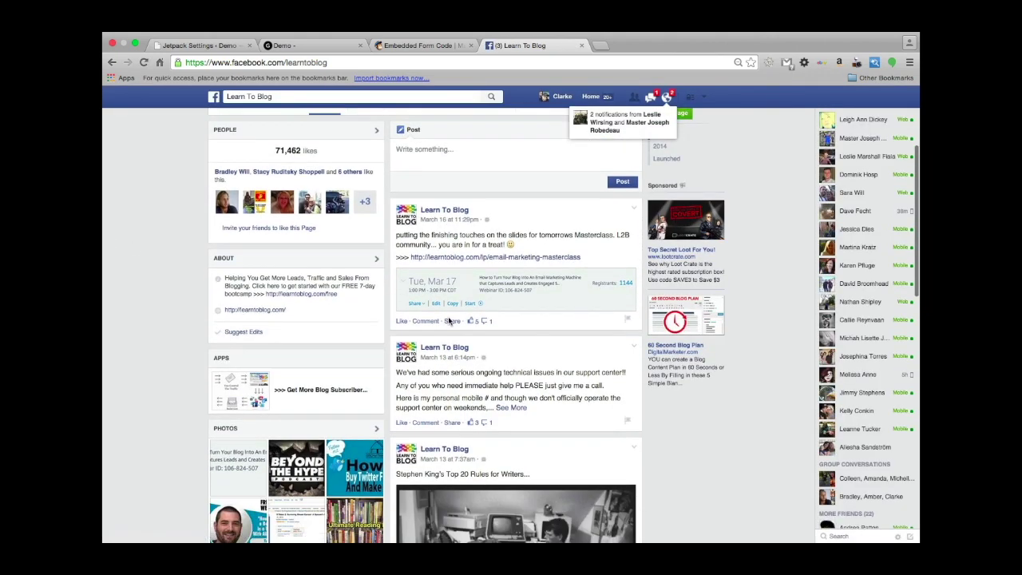
scroll(450, 321, up, 2)
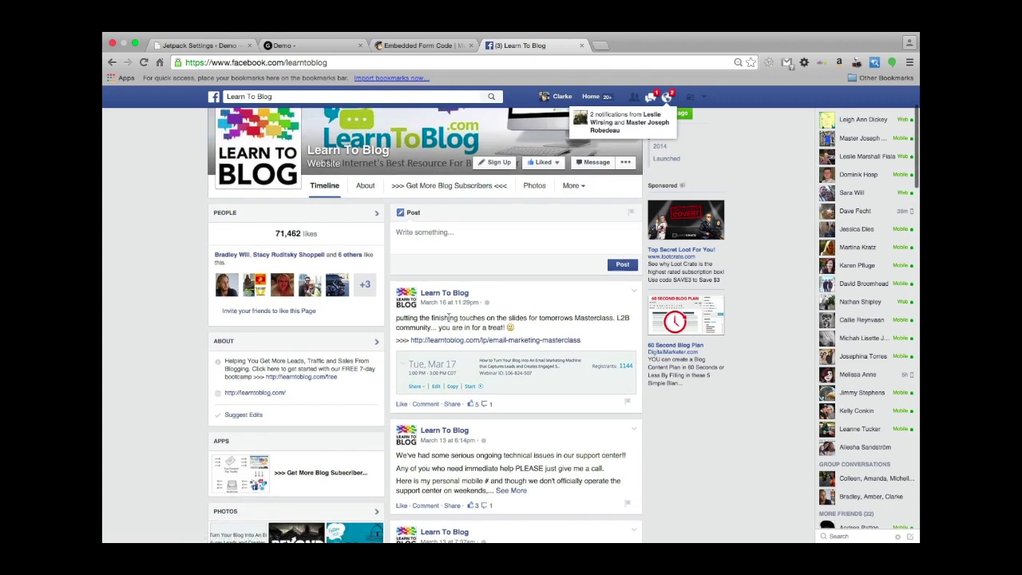
scroll(449, 317, down, 5)
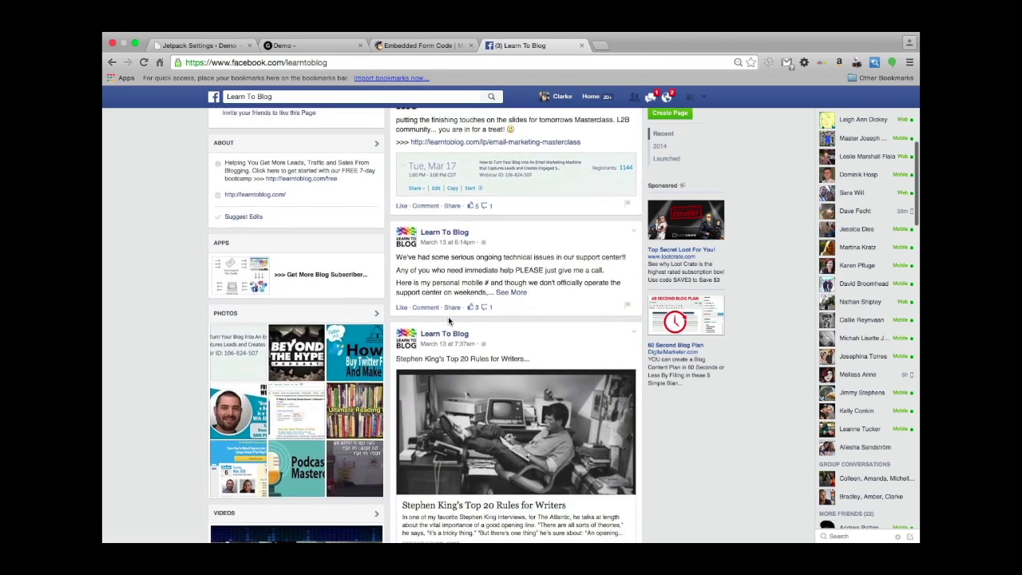
scroll(448, 316, down, 7)
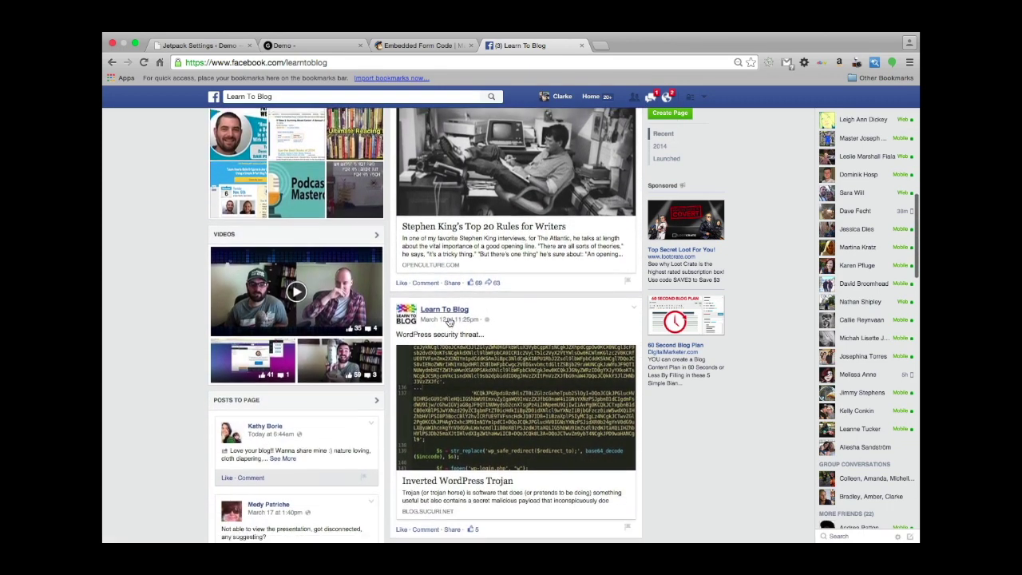
scroll(450, 321, down, 1)
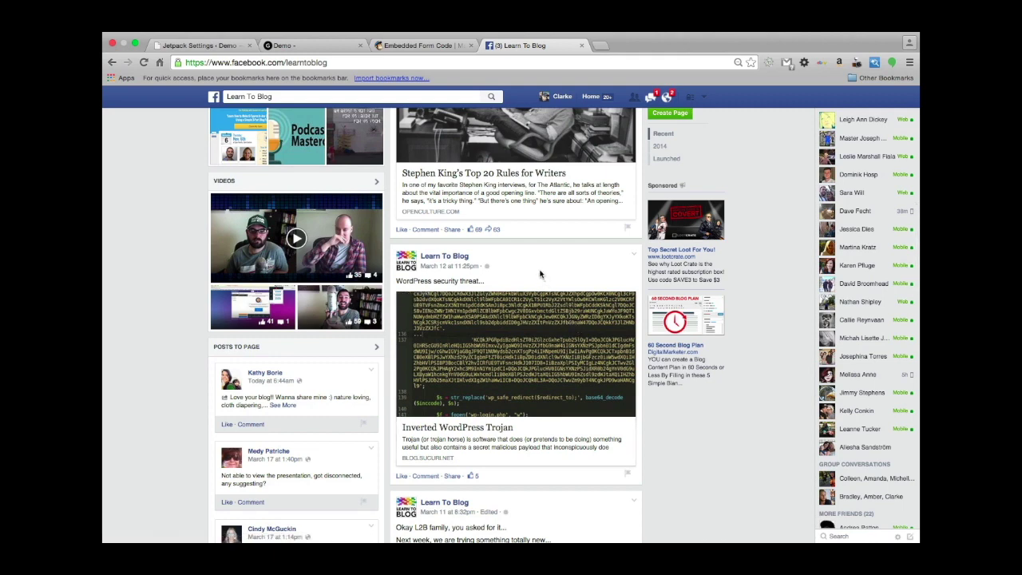
click(440, 268)
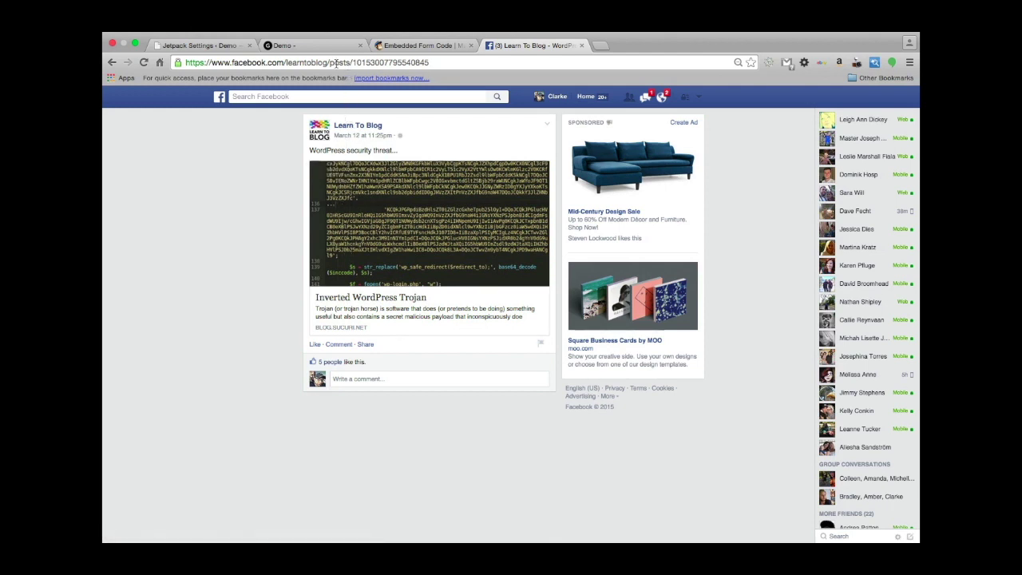
Copy the security post's web address.
click(362, 64)
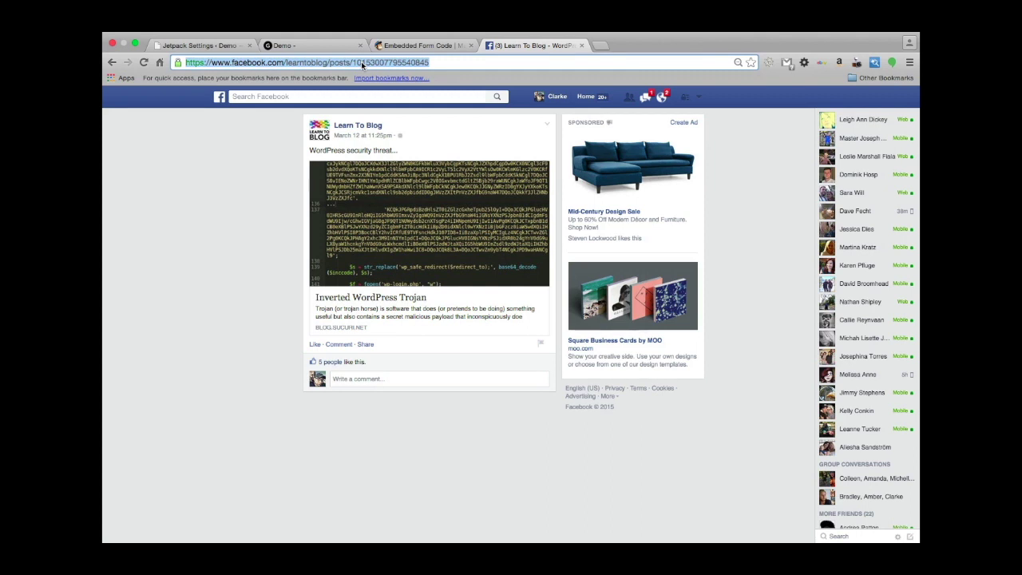
right_click(362, 64)
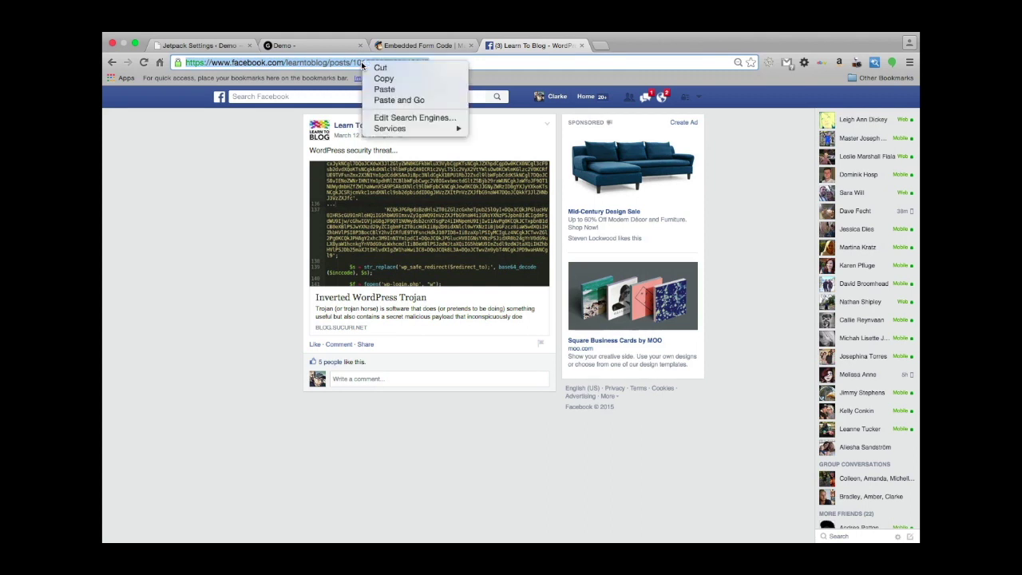
click(379, 76)
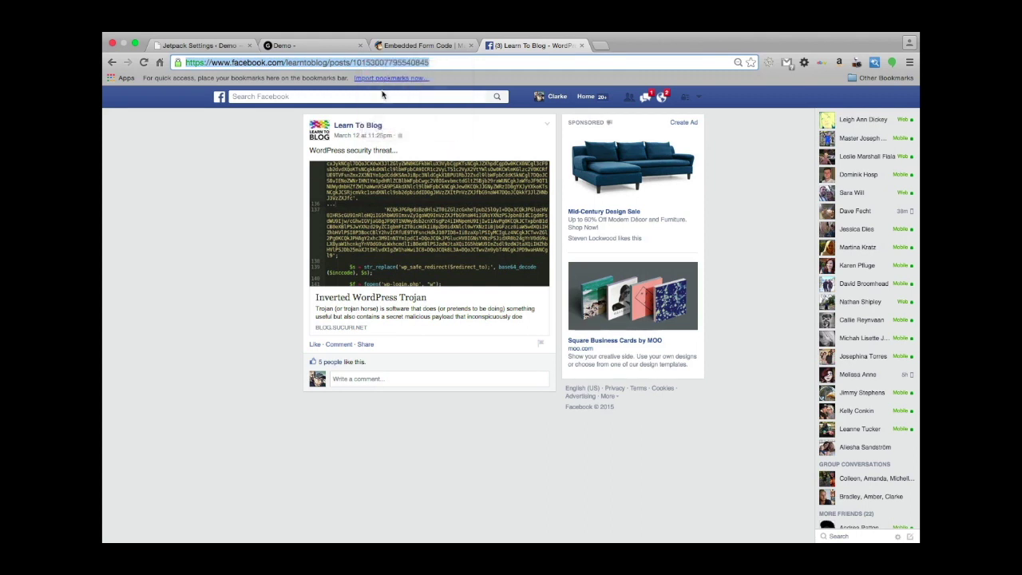
Go back to the WordPress admin, list all posts and open Sample Post With Headlines for editing.
click(229, 48)
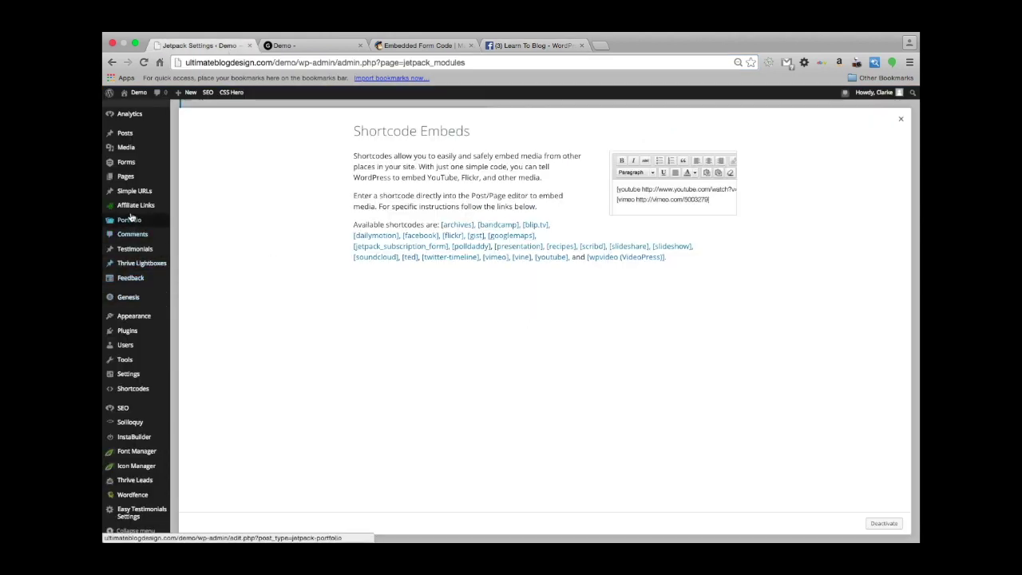
click(127, 137)
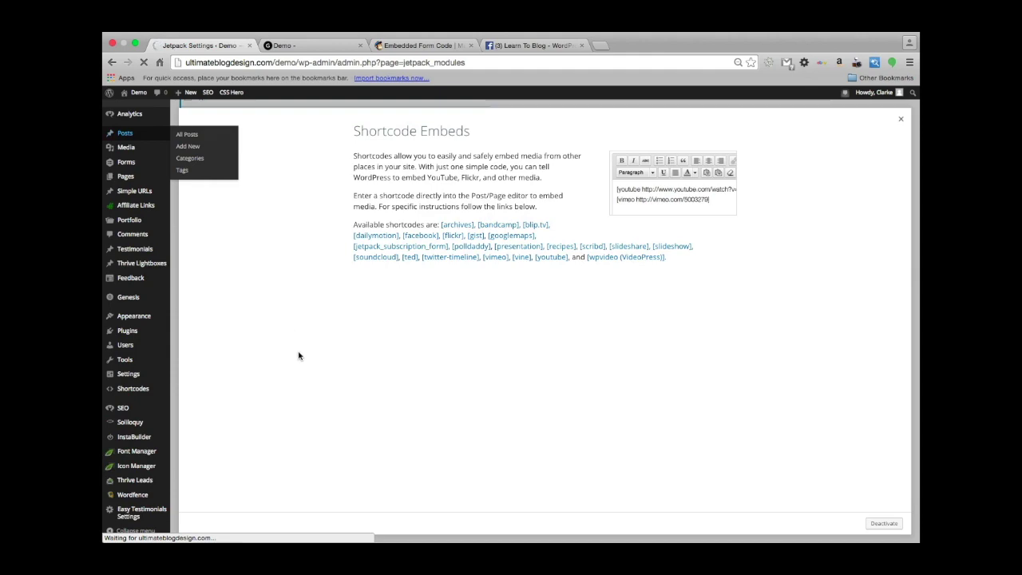
scroll(275, 359, down, 10)
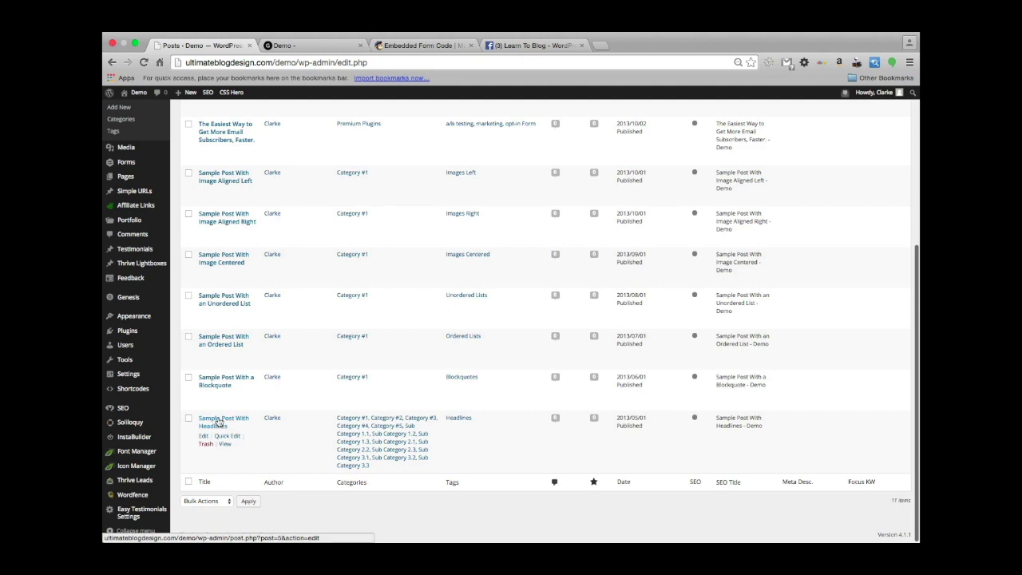
click(218, 423)
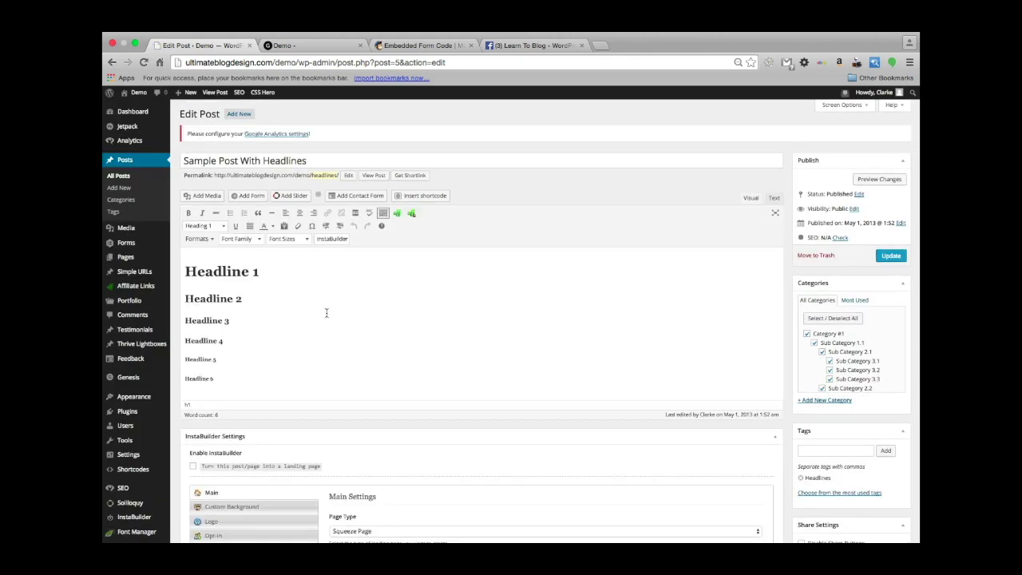
Delete Headlines 2–6 and paste the Facebook post link as a paragraph below Headline 1.
scroll(326, 312, down, 5)
scroll(342, 341, up, 5)
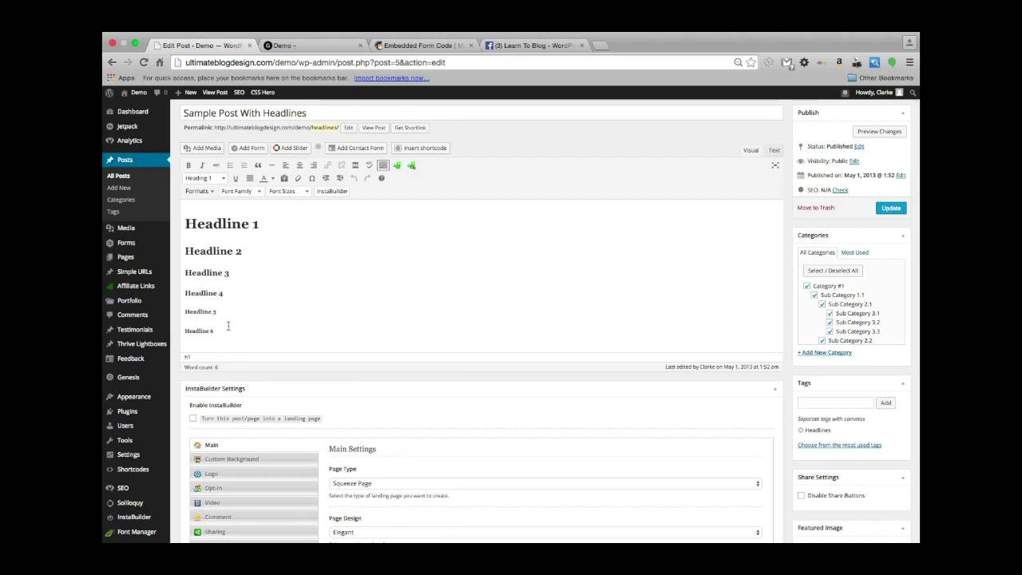
drag(228, 330, 175, 249)
key(BackSpace)
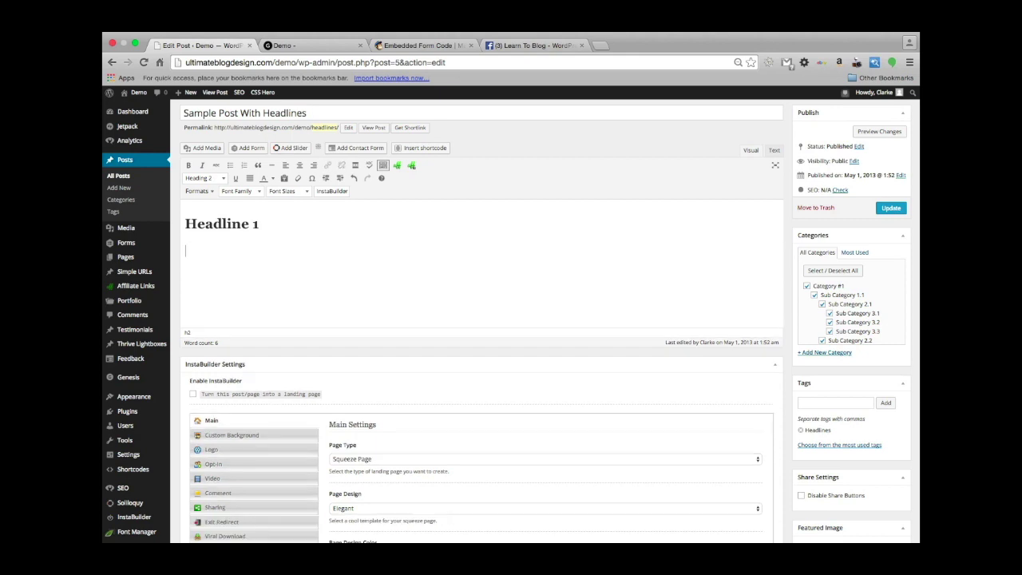
click(209, 179)
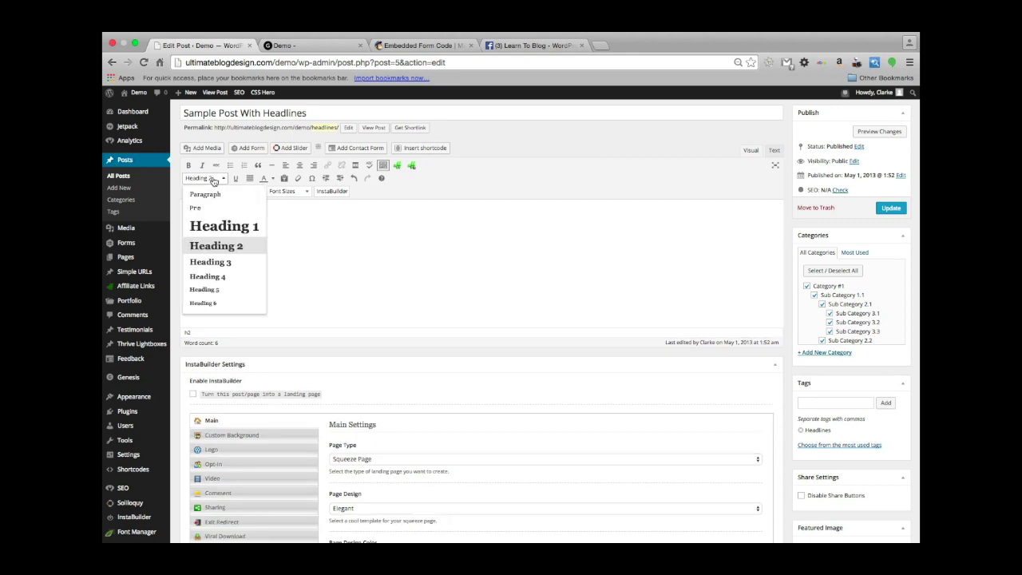
click(215, 194)
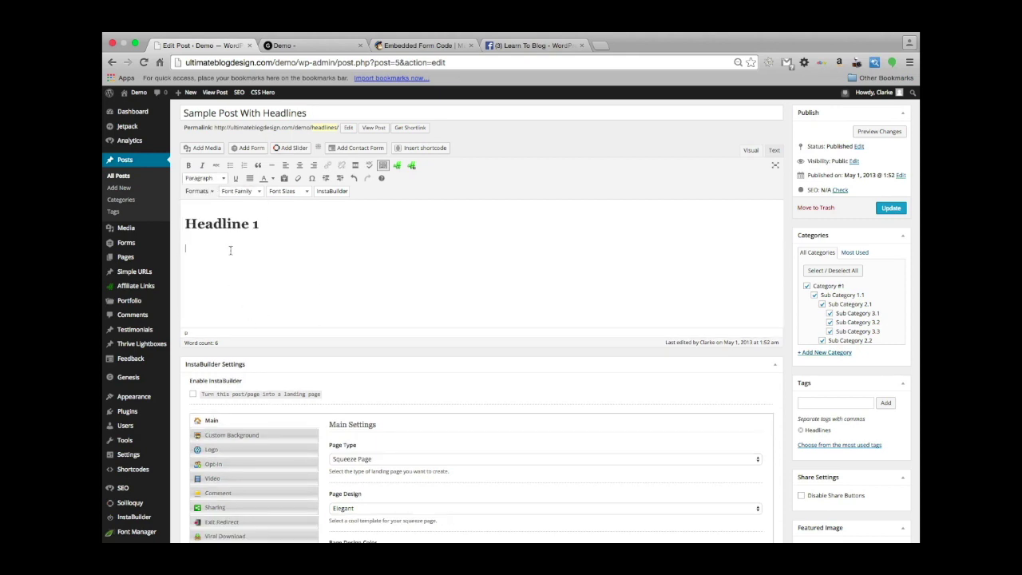
key(super+v)
Preview the edited post, then return to the Edit Post screen.
click(878, 132)
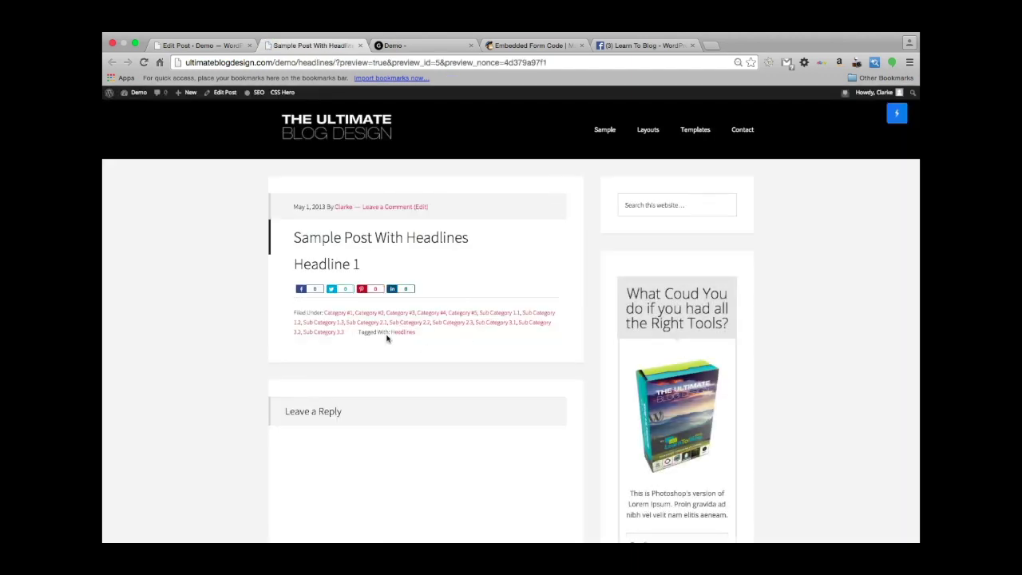
scroll(354, 308, down, 1)
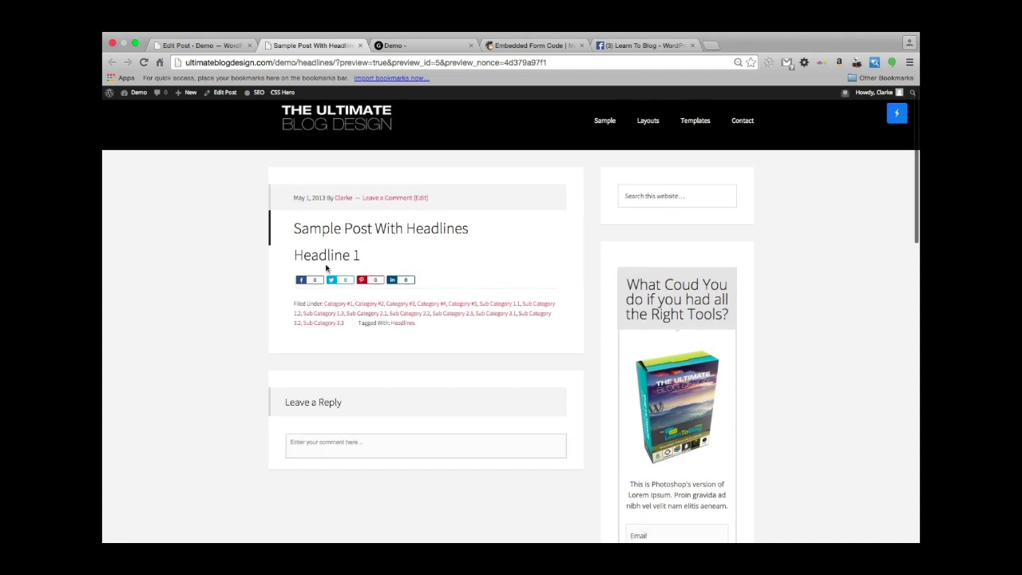
click(200, 46)
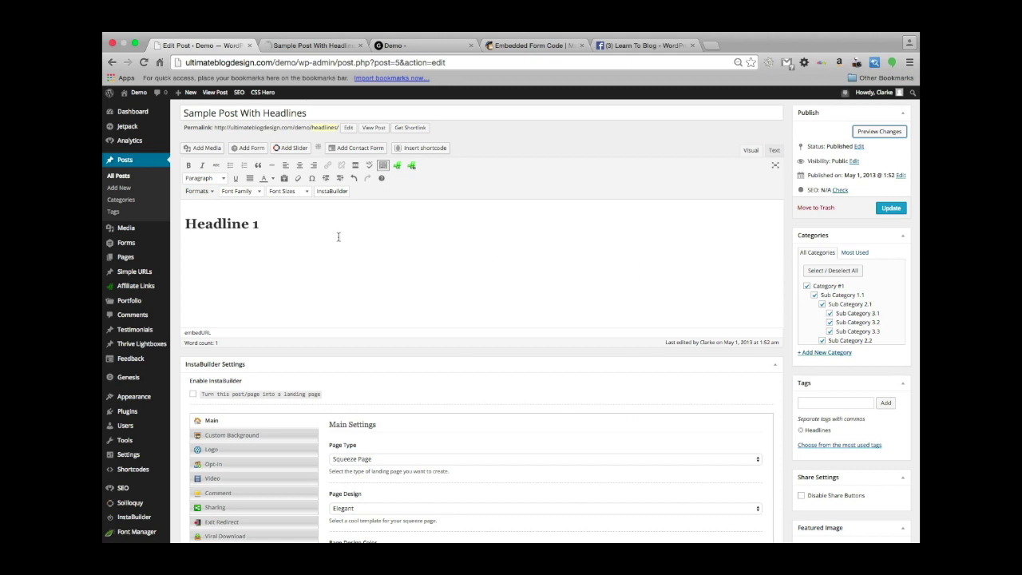
Replace the post's entire HTML source with the Facebook post link and update the post.
click(774, 152)
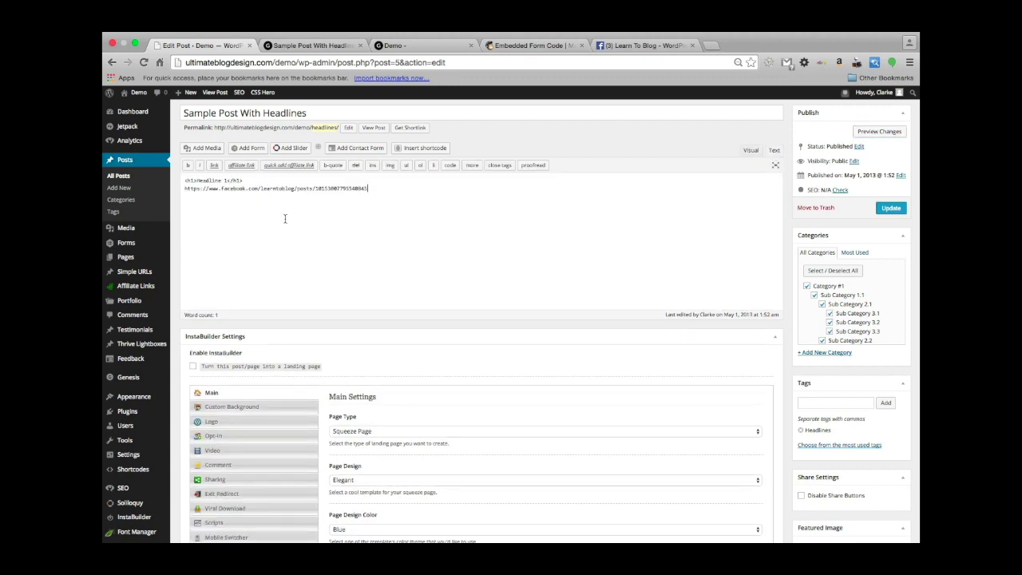
drag(285, 218, 152, 174)
key(BackSpace)
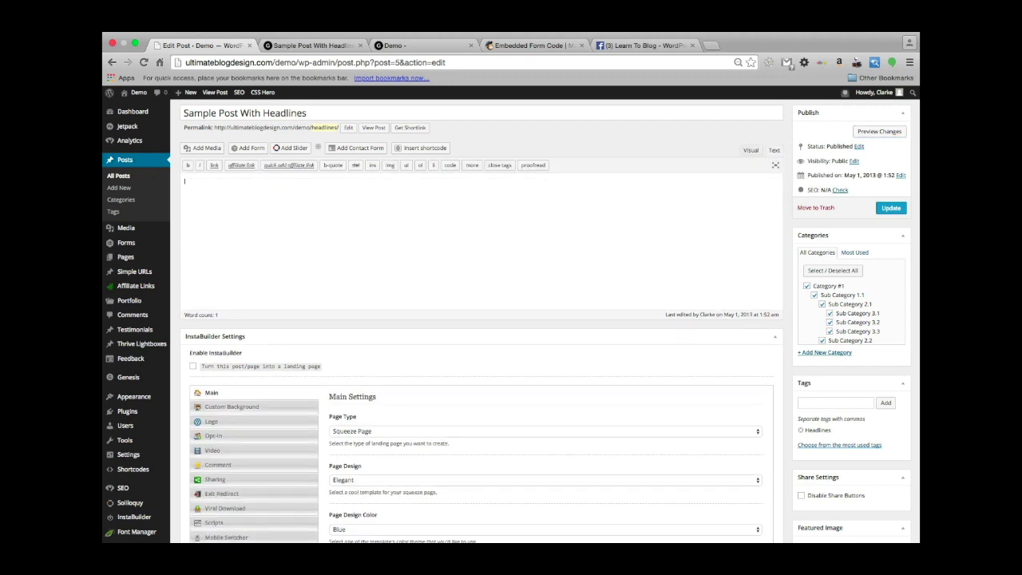
key(super+v)
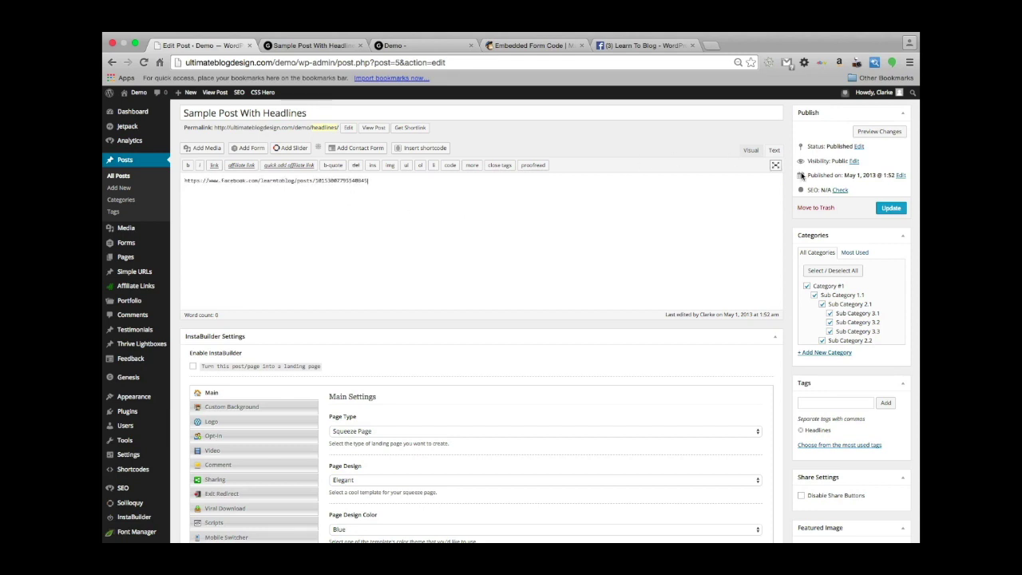
click(891, 208)
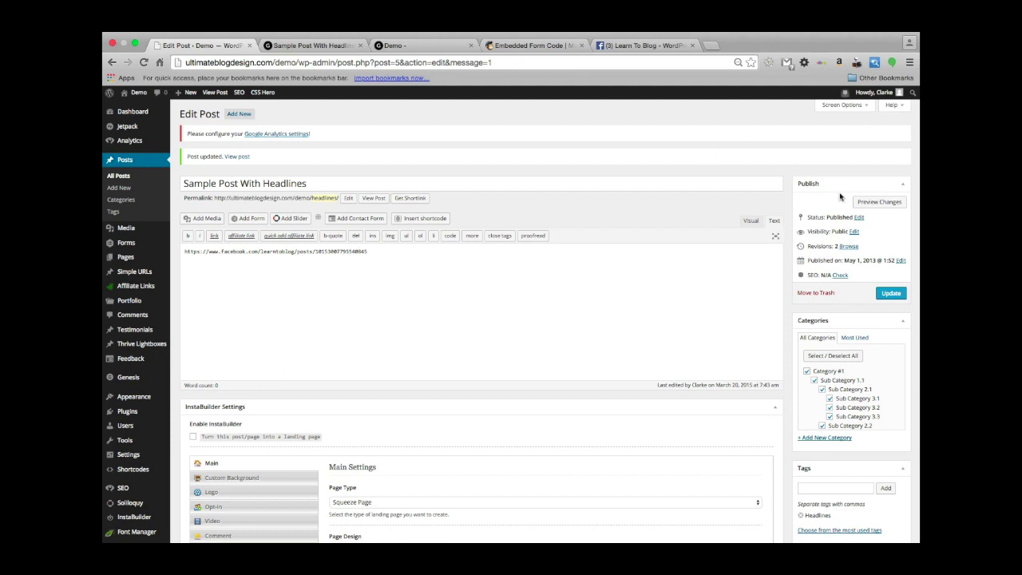
Preview the updated post to check the embedded Learn To Blog Facebook post, then return to the editor.
click(883, 204)
click(321, 49)
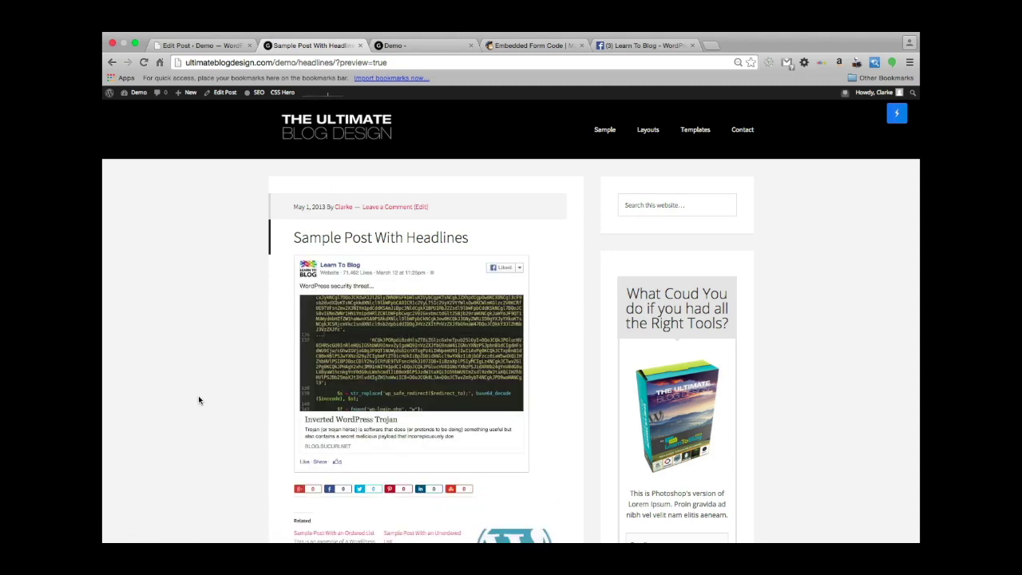
scroll(199, 400, down, 4)
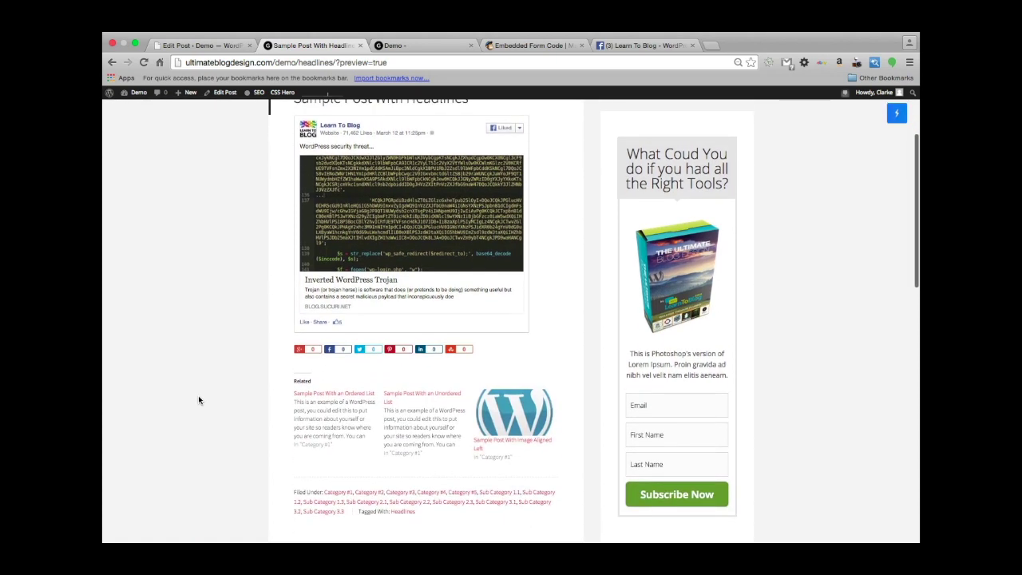
scroll(199, 400, up, 3)
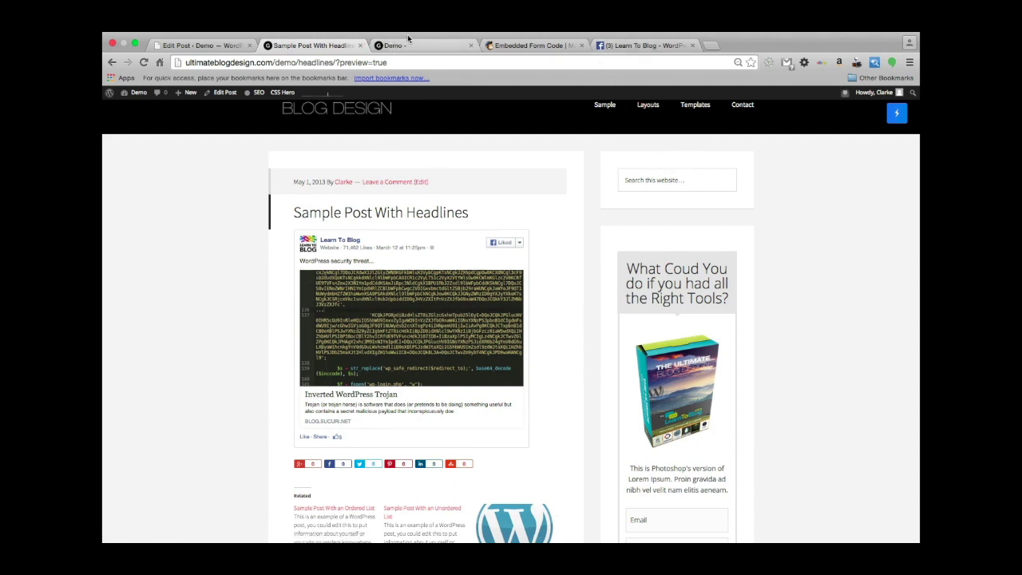
click(189, 46)
mouse_move(129, 129)
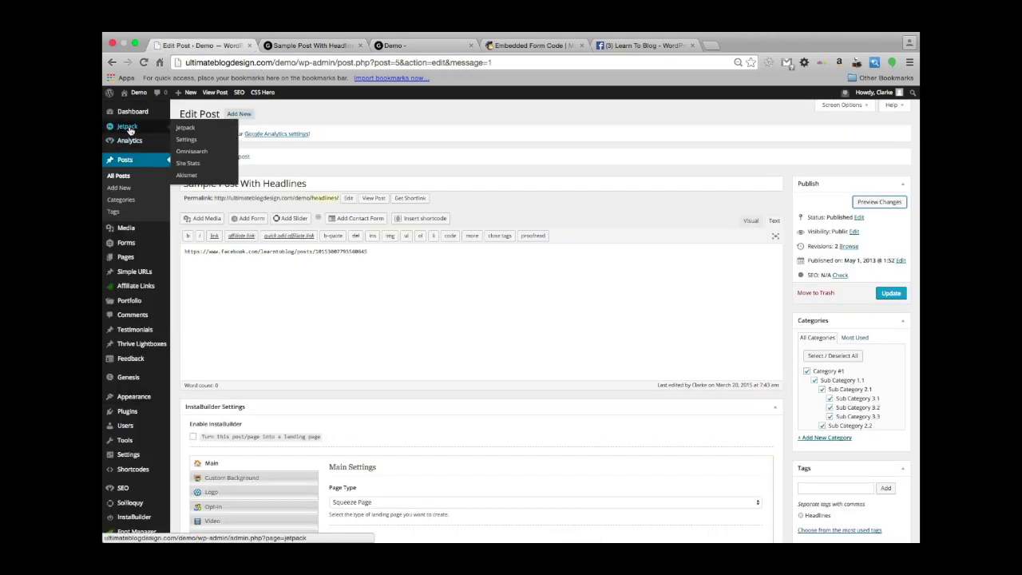
Open Jetpack Settings in its own tab and follow the Shortcode Embeds [youtube] help link.
super+click(188, 141)
click(431, 45)
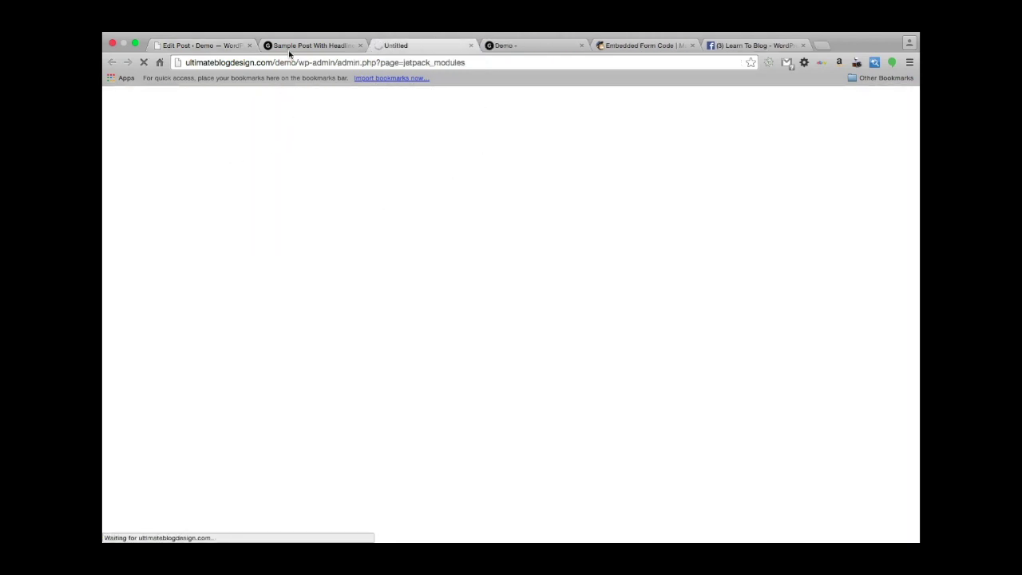
drag(288, 48, 392, 47)
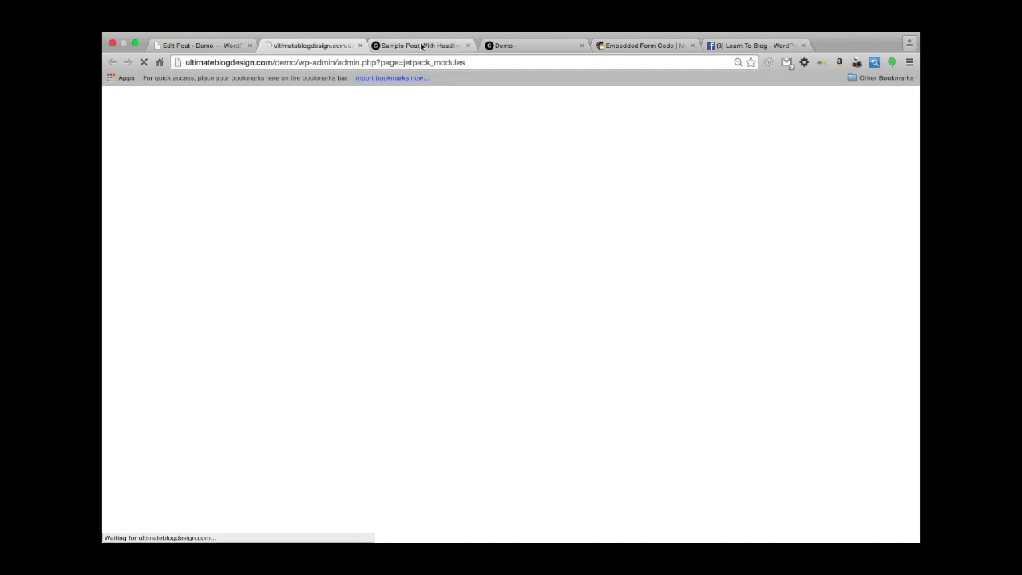
click(307, 46)
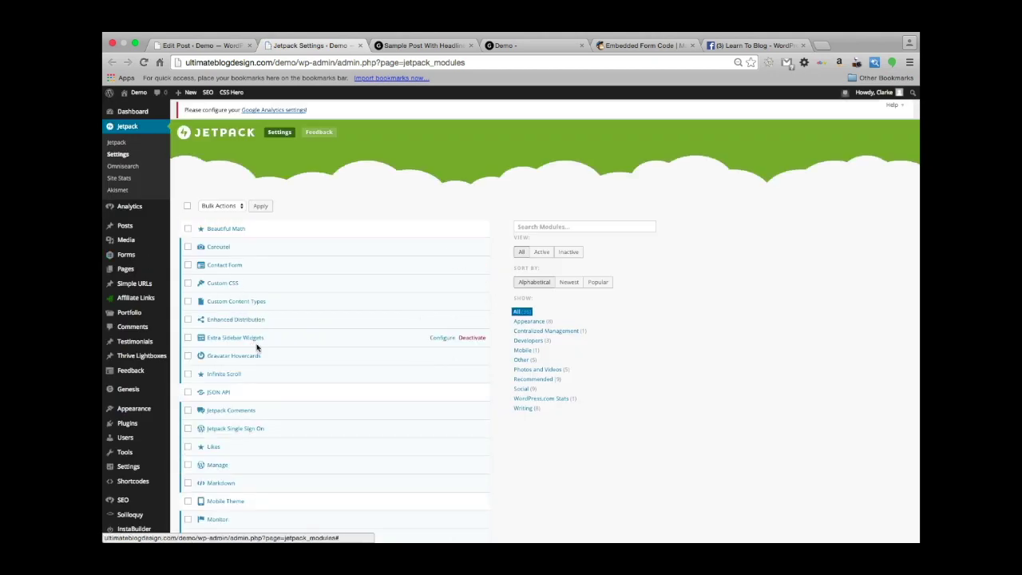
scroll(256, 347, down, 5)
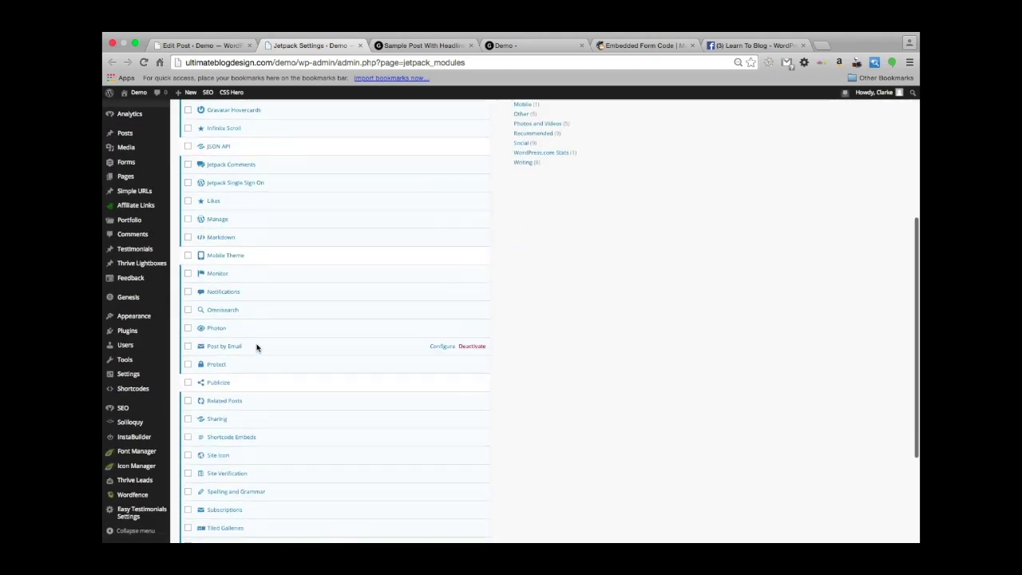
click(231, 439)
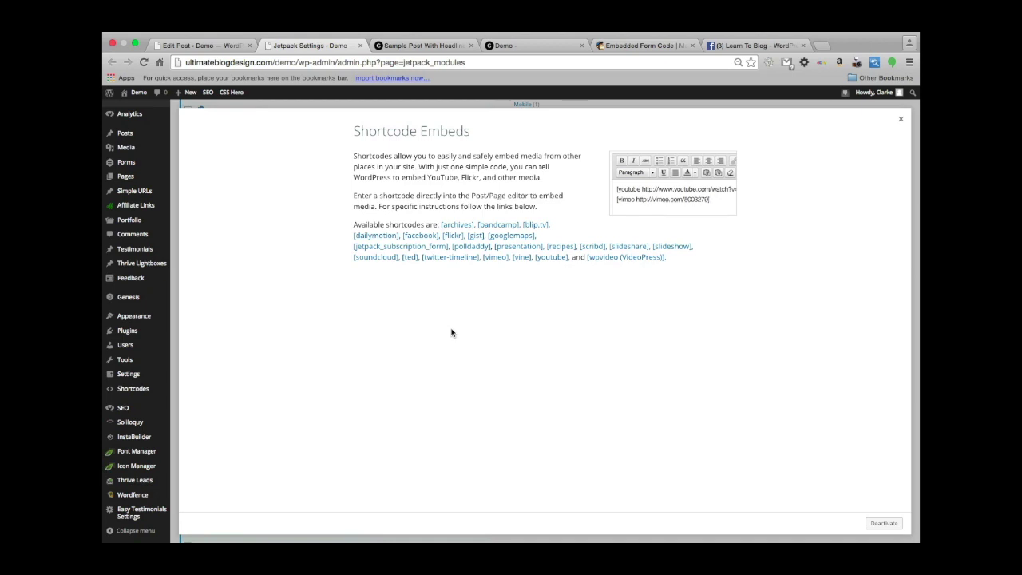
click(549, 261)
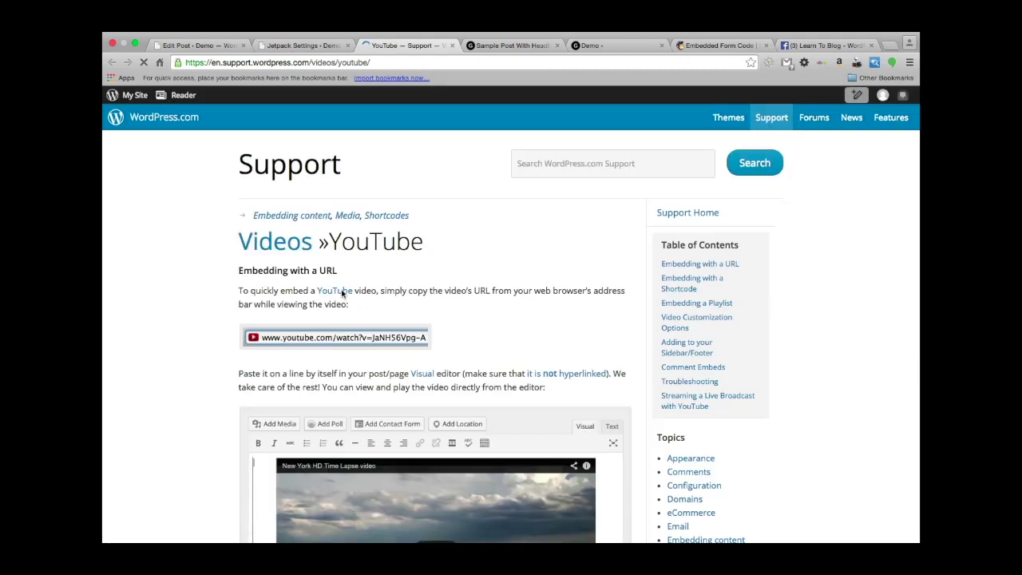
Read the 'Embedding with a URL' section of the Videos » YouTube support page.
scroll(517, 327, down, 1)
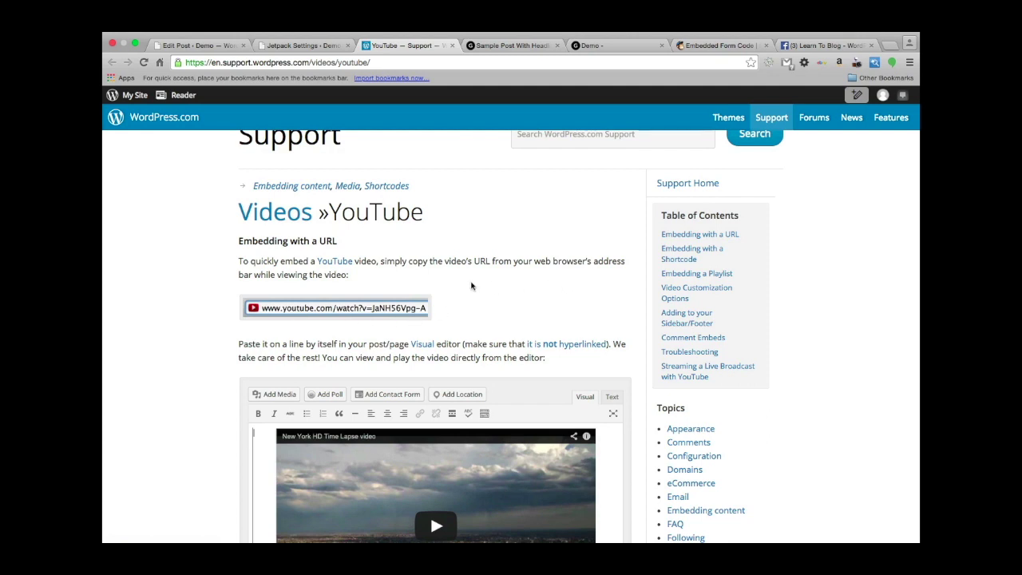
scroll(471, 286, down, 1)
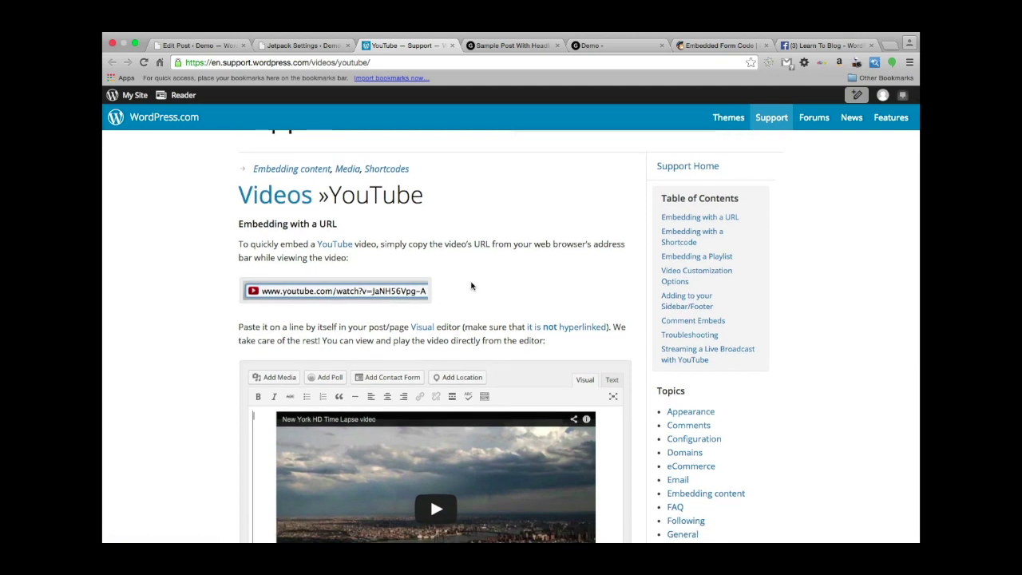
scroll(442, 294, down, 3)
scroll(443, 296, up, 3)
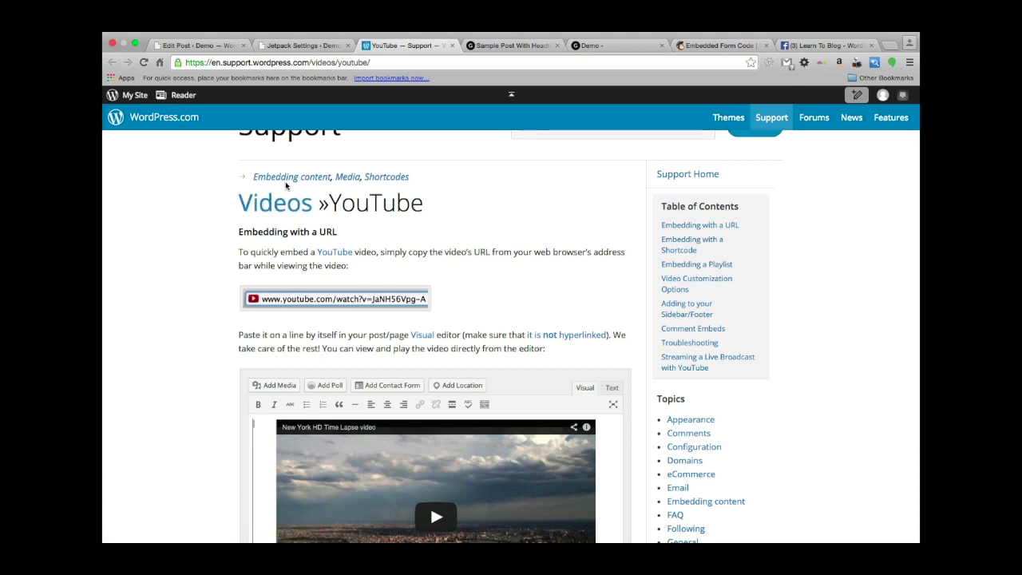
click(399, 62)
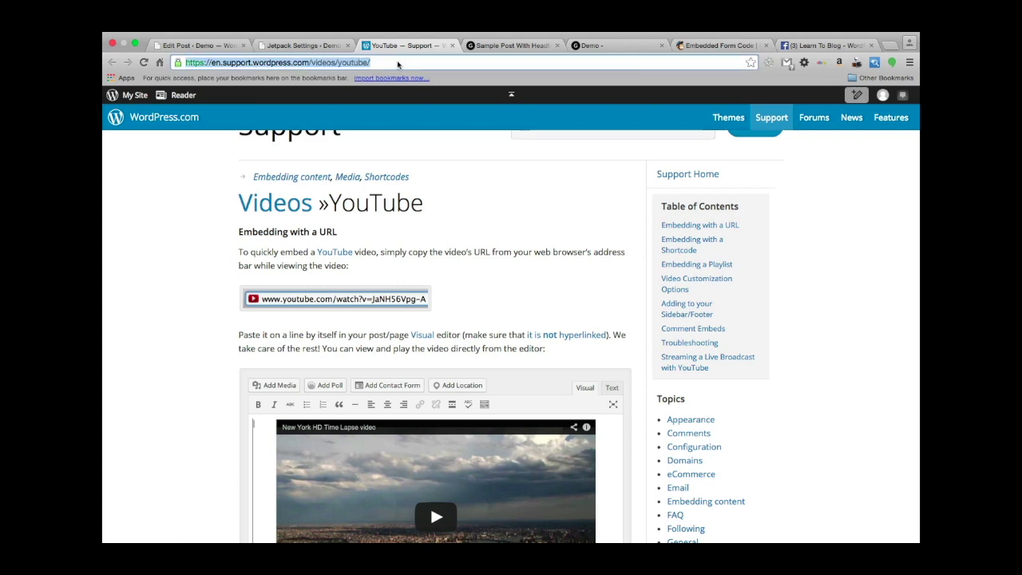
Go to youtube.com, search 'genesis framework' and open the Genesis custom homepage video.
text(yo)
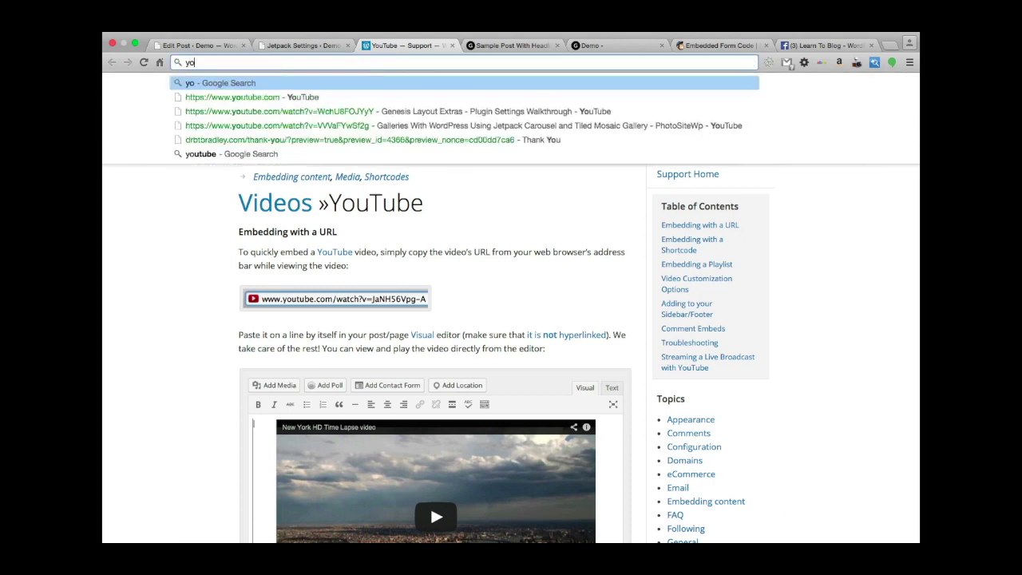
text(utube.com)
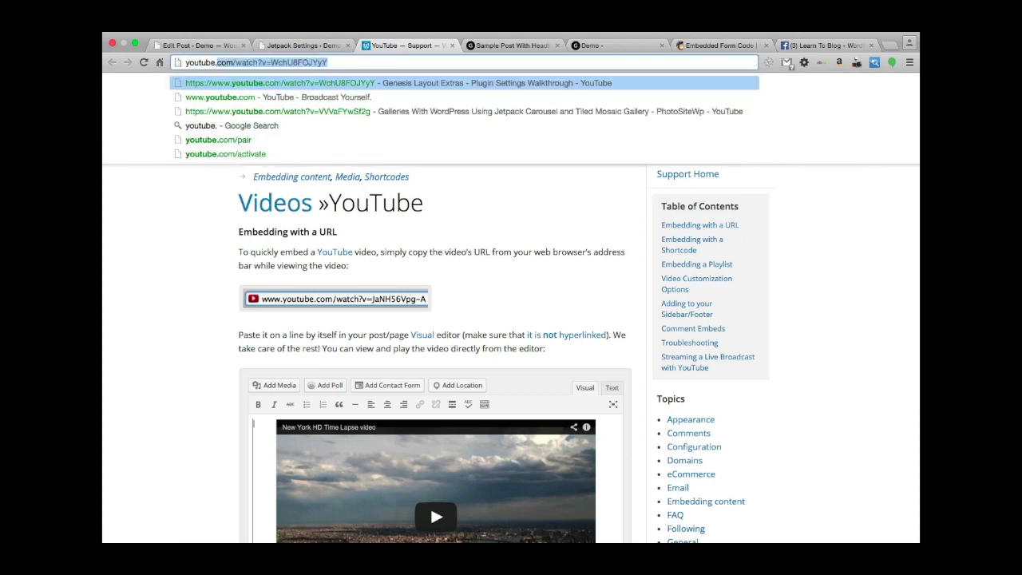
key(Return)
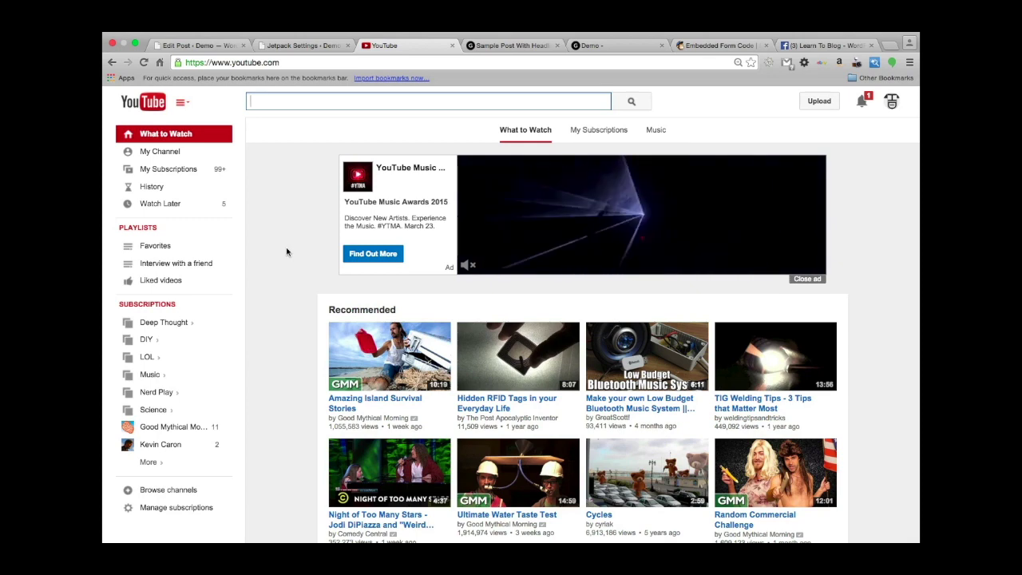
text(genes)
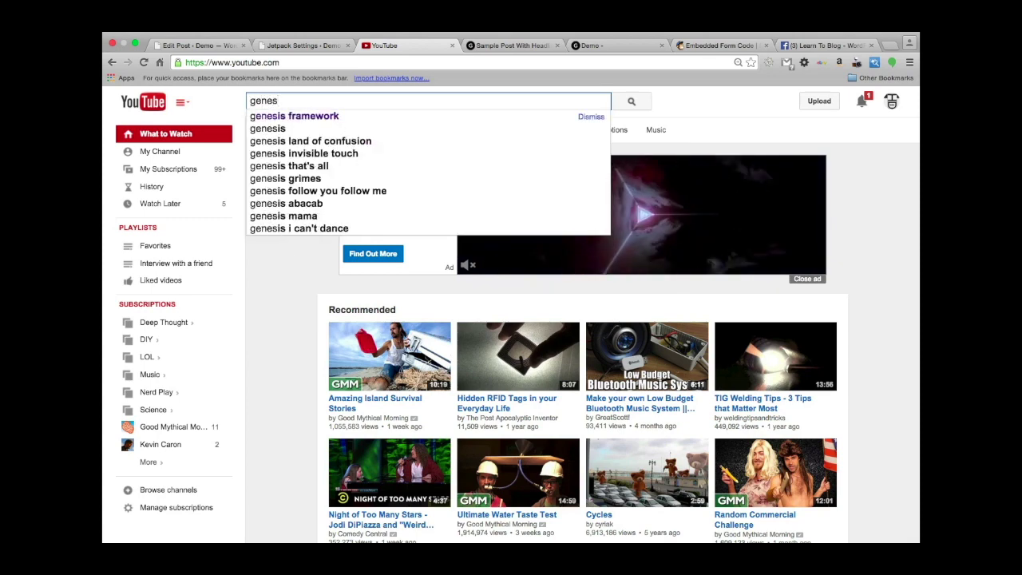
key(Down)
key(Return)
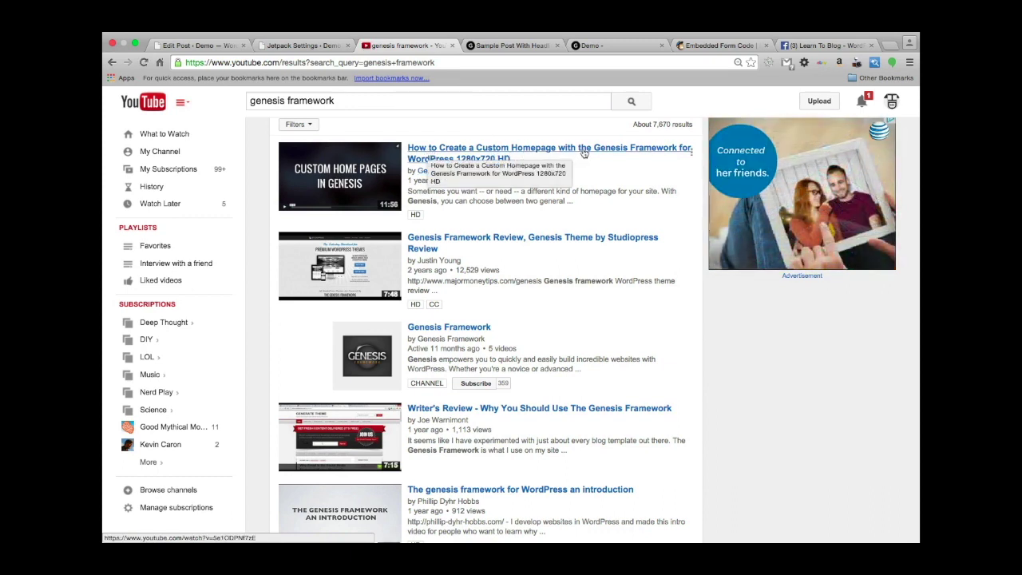
click(478, 155)
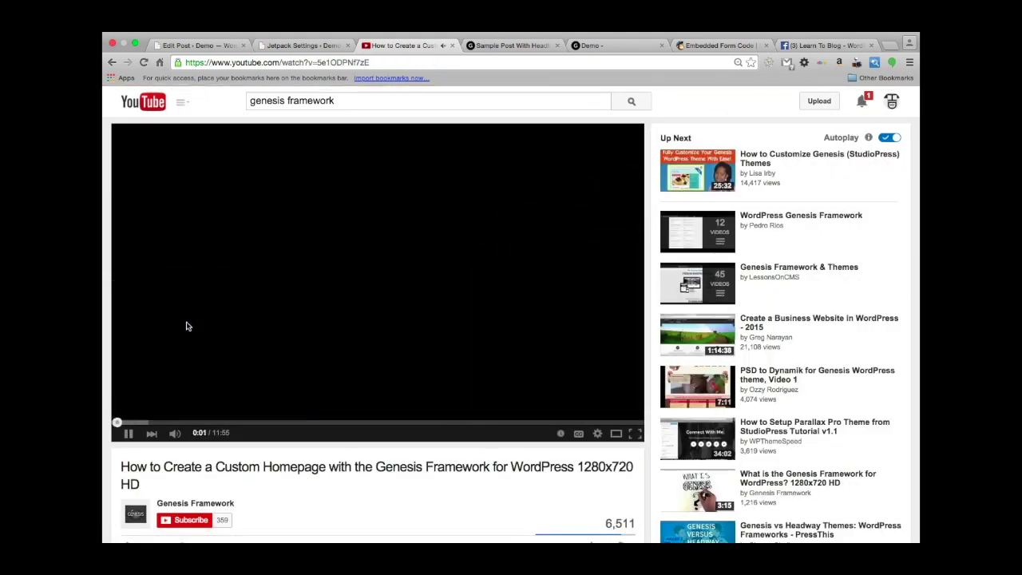
Pause the Genesis video and copy its web address.
click(124, 434)
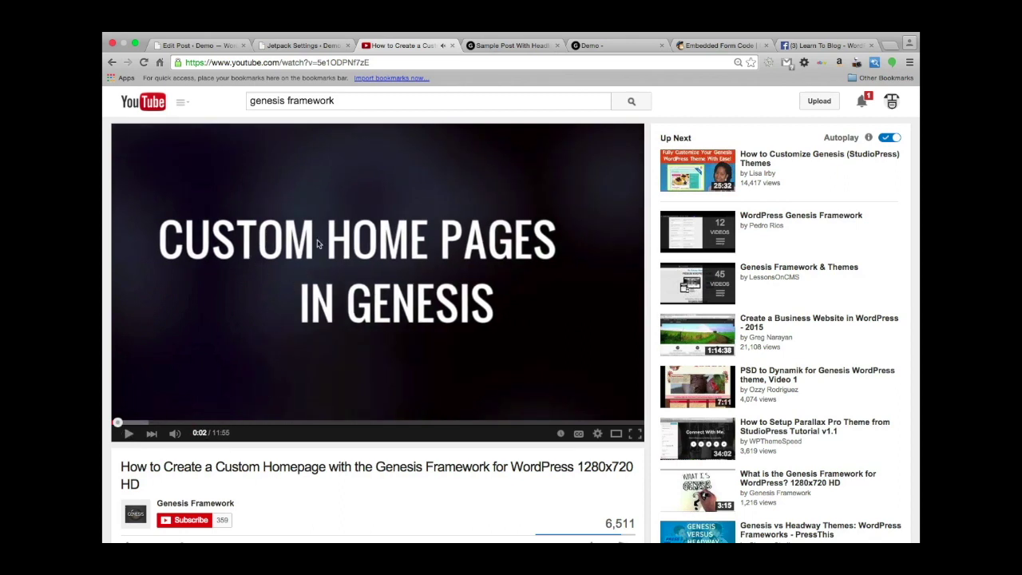
click(329, 76)
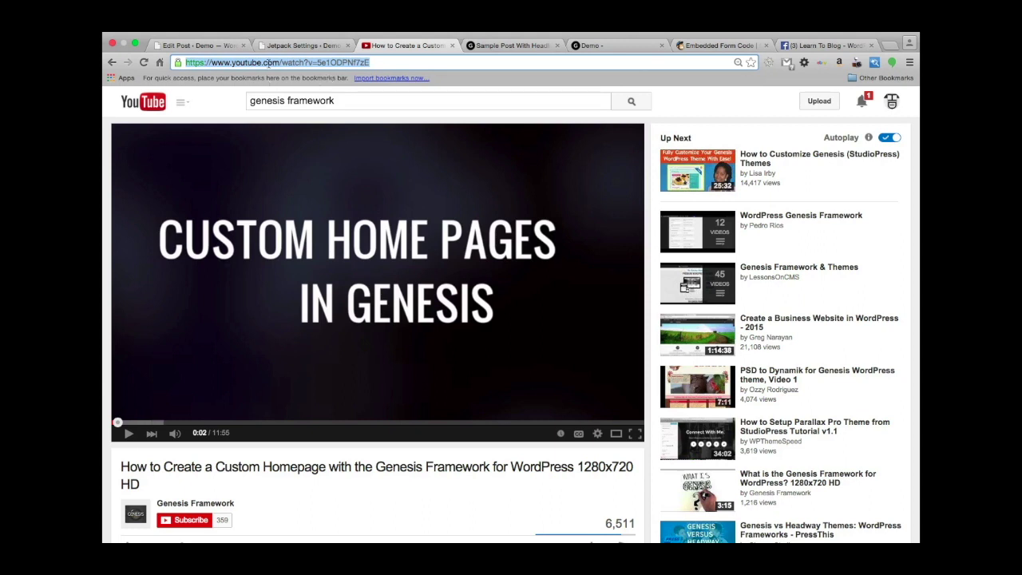
right_click(269, 62)
click(291, 78)
click(207, 46)
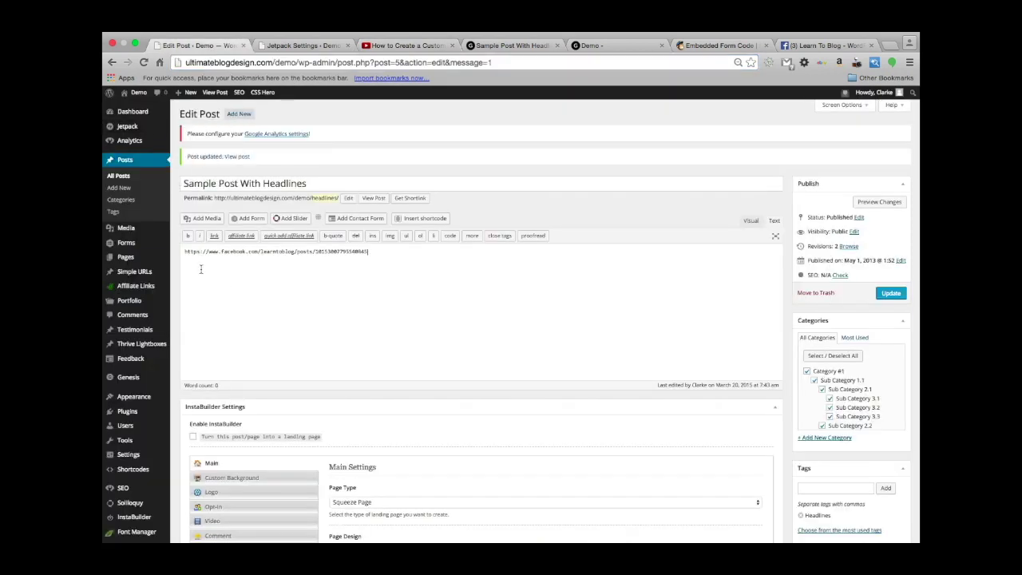
Paste the Genesis YouTube link at the start of the post in Visual mode and update the post.
click(751, 221)
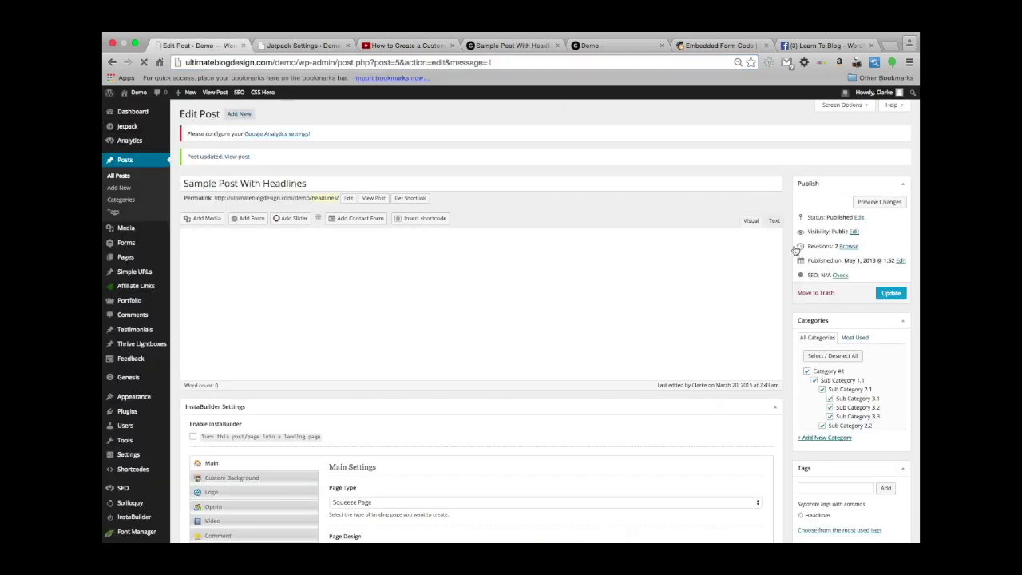
click(254, 323)
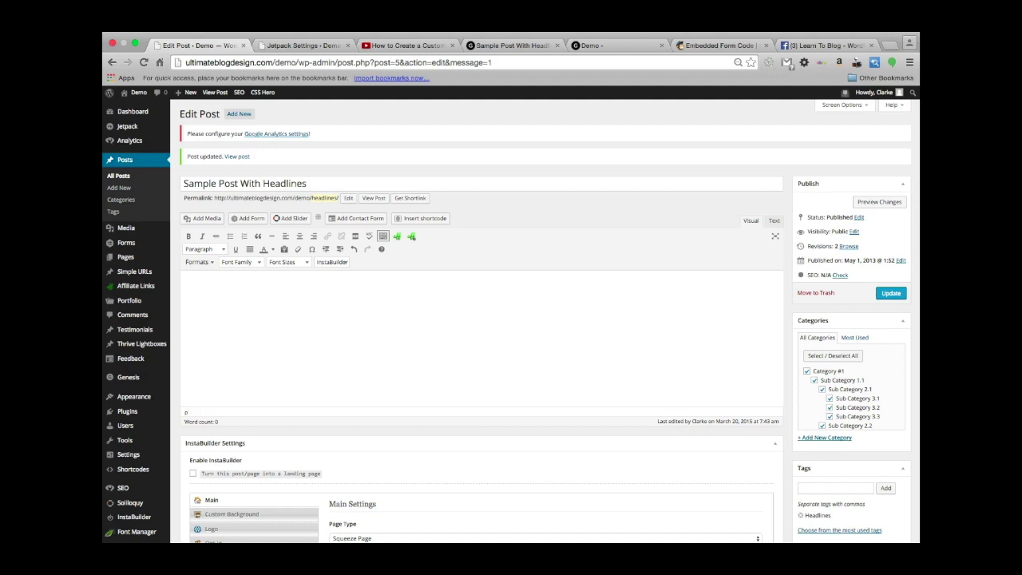
key(super+v)
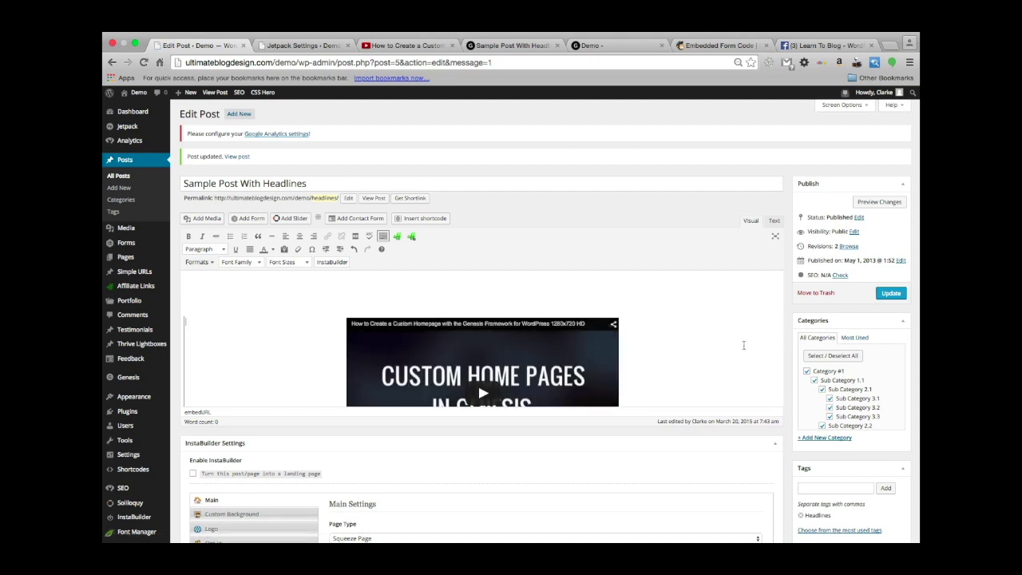
scroll(683, 341, down, 3)
scroll(683, 342, up, 3)
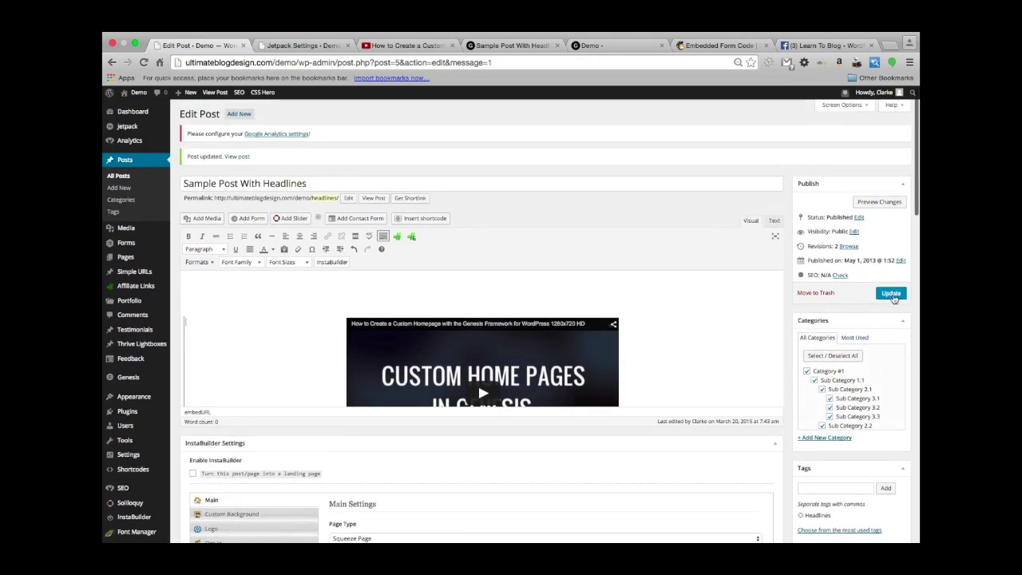
click(891, 290)
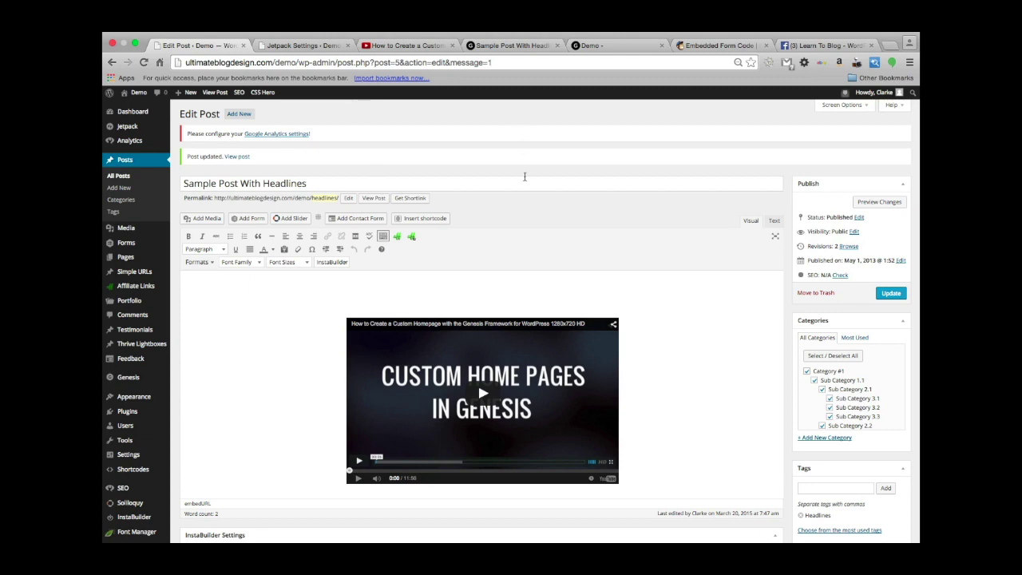
scroll(525, 177, down, 1)
scroll(524, 176, up, 1)
Reload the Sample Post With Headlines preview tab.
click(293, 46)
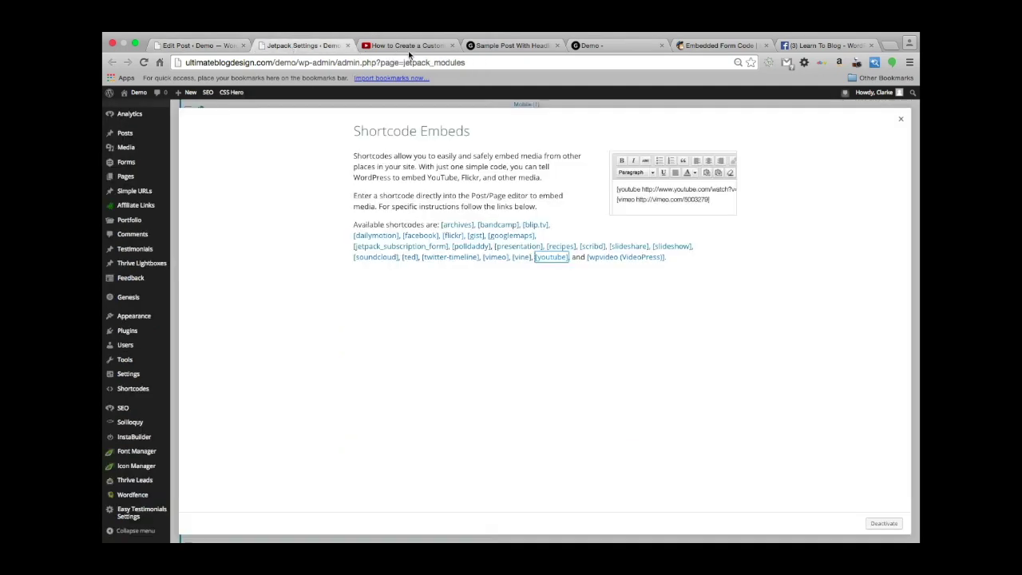
click(410, 46)
click(511, 46)
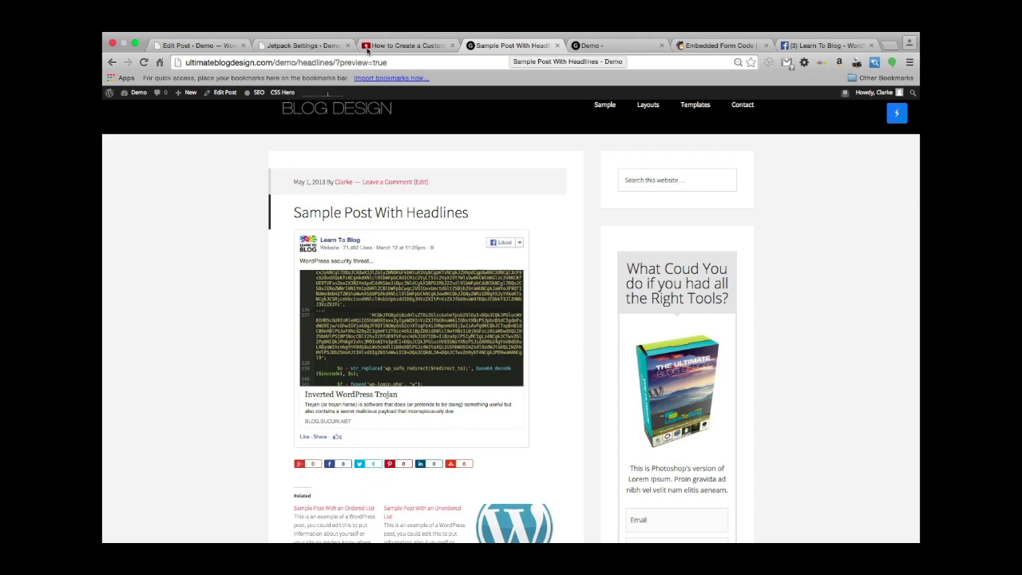
key(super+r)
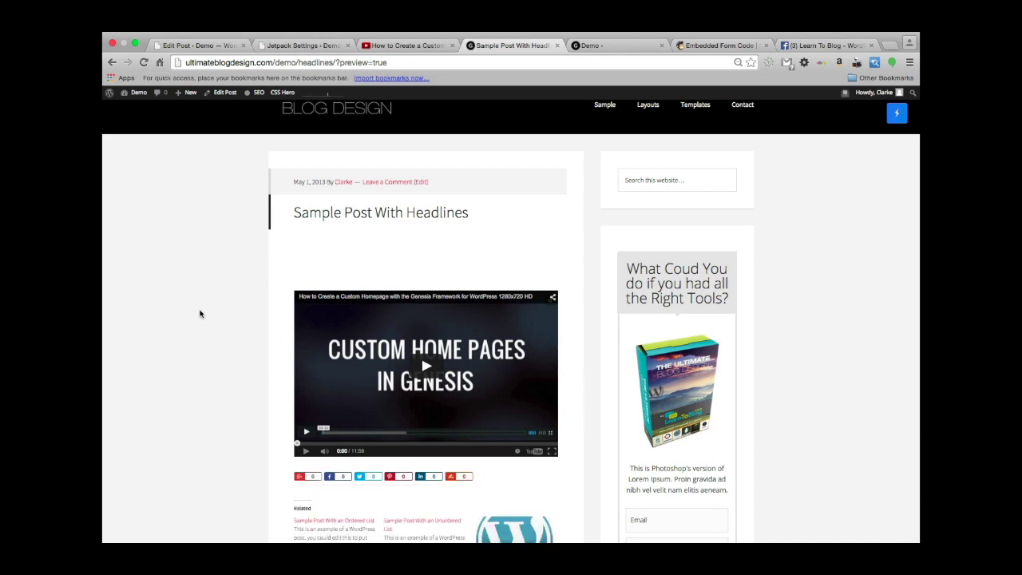
Play and then pause the embedded Genesis custom homepage YouTube video in the preview.
scroll(200, 314, up, 2)
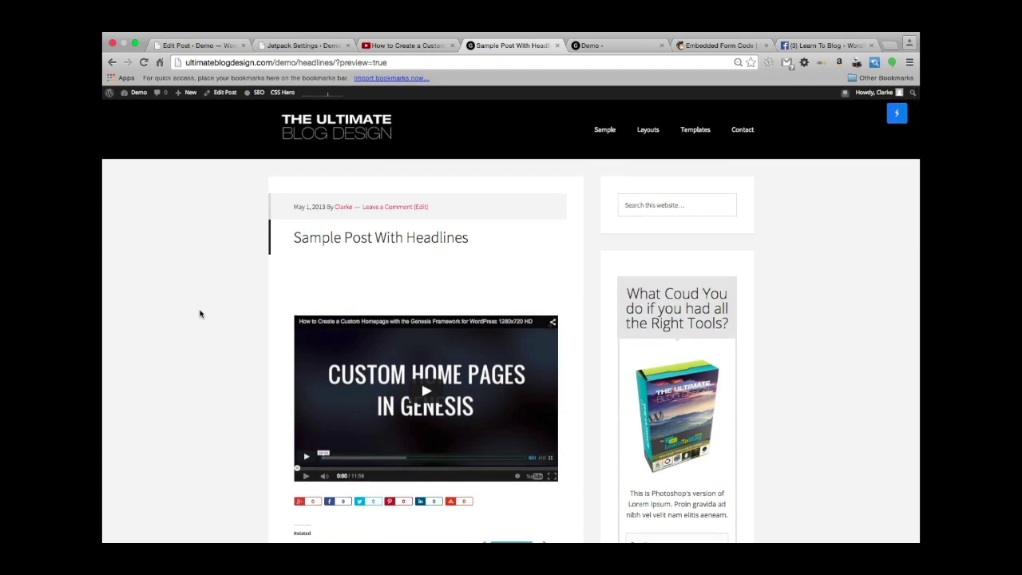
scroll(199, 314, down, 3)
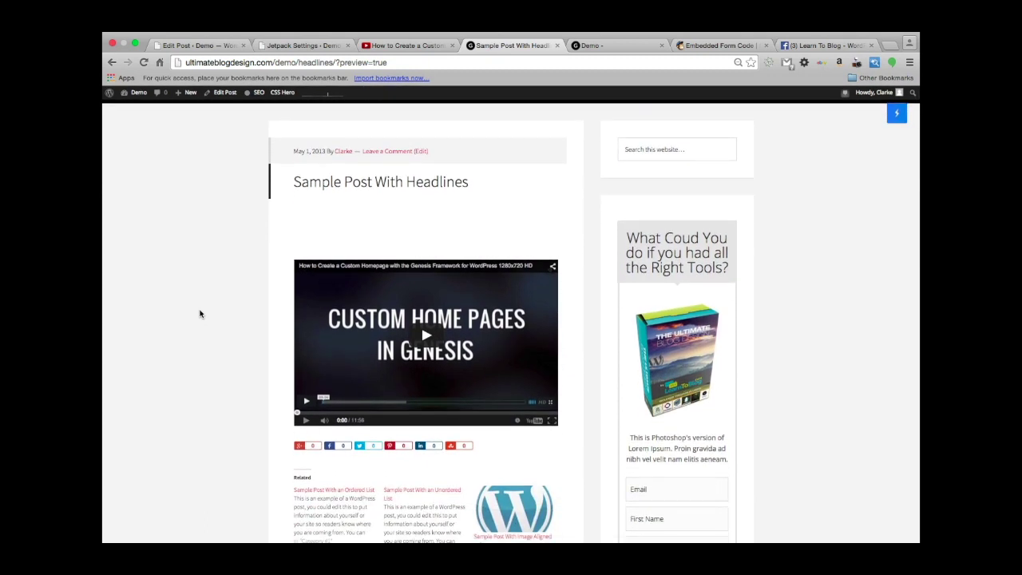
scroll(200, 314, up, 3)
scroll(200, 314, down, 3)
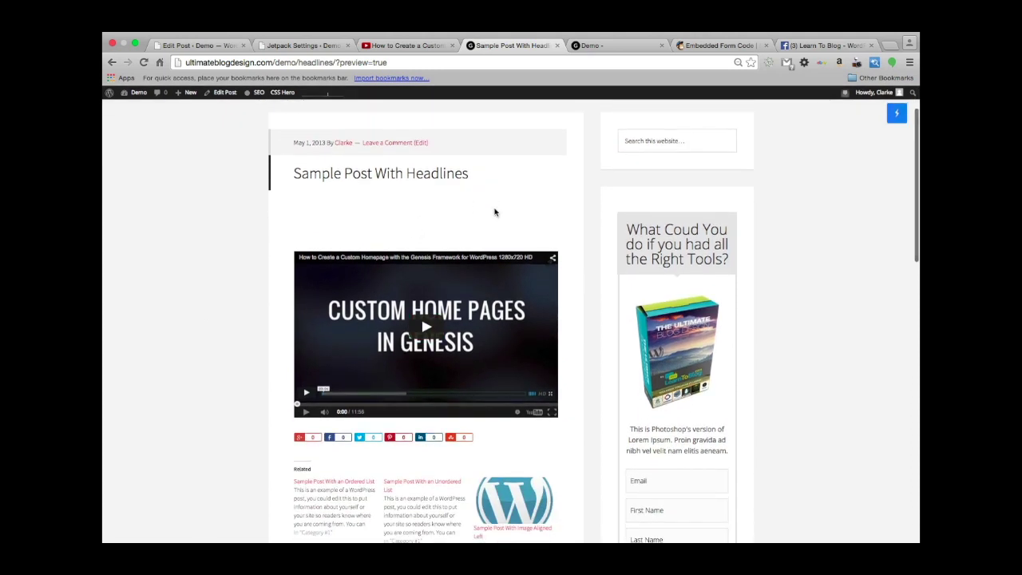
scroll(270, 211, down, 2)
scroll(270, 211, up, 3)
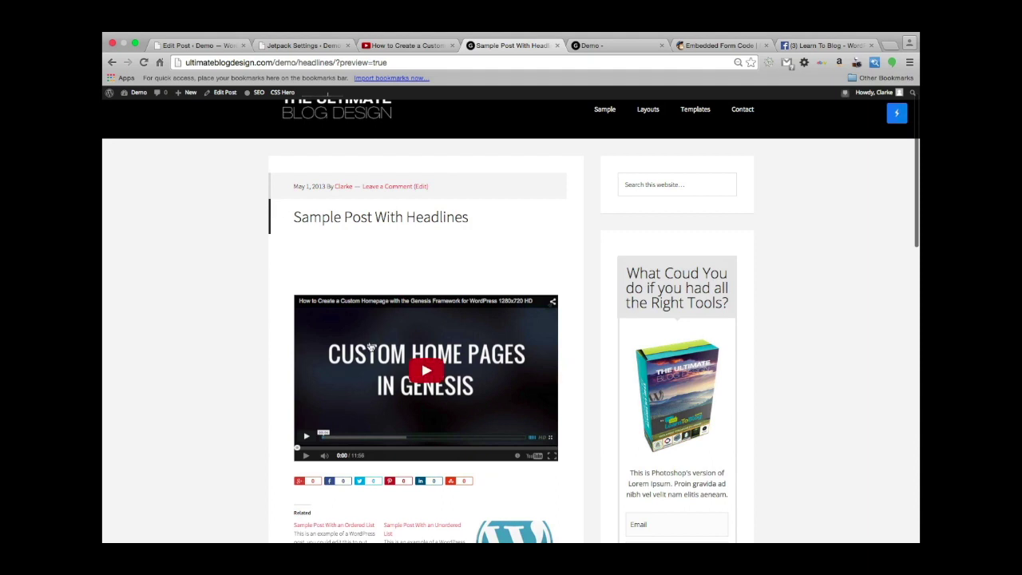
click(432, 369)
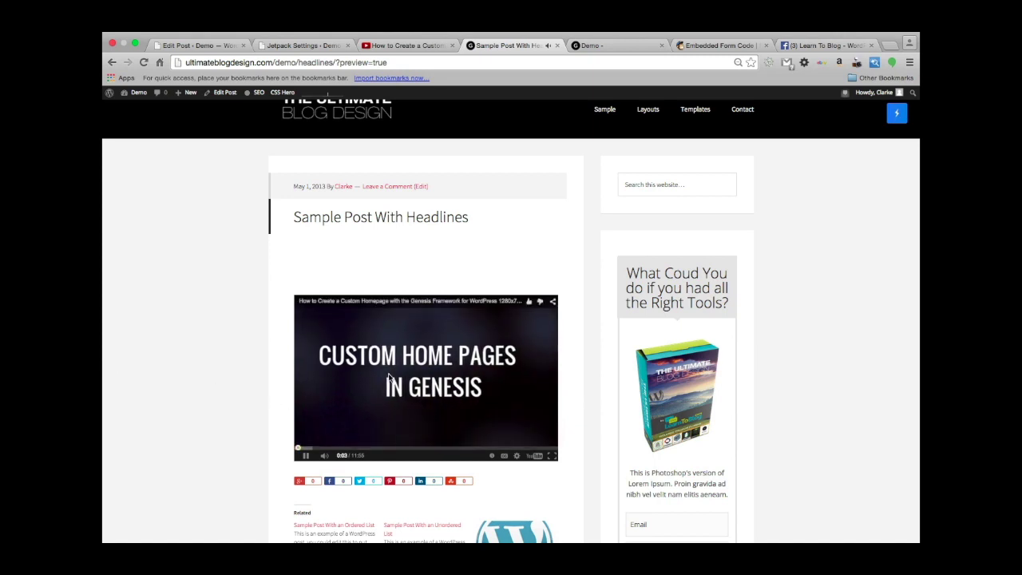
click(307, 455)
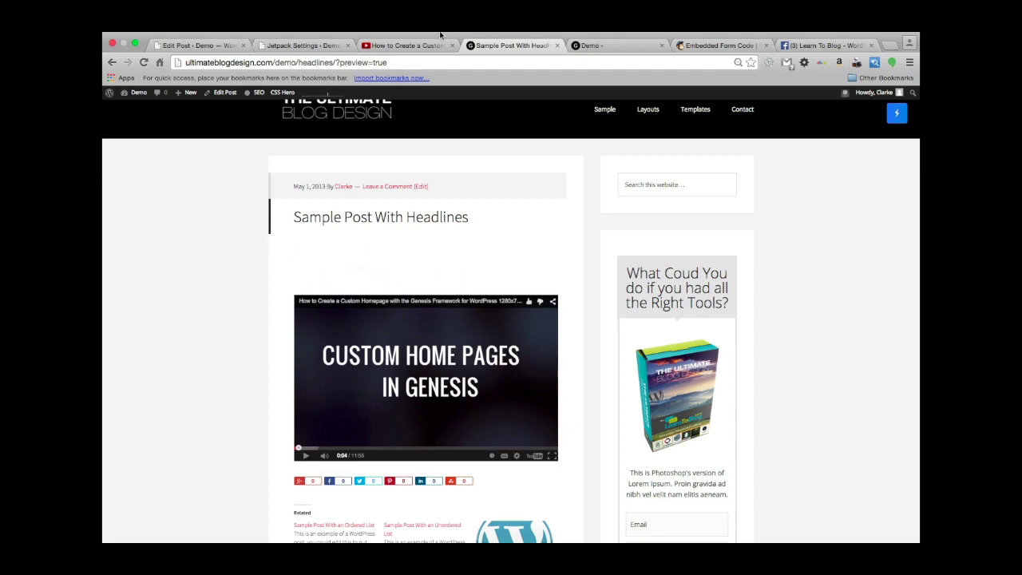
In the Text view, delete the blank &nbsp; lines between the Facebook and YouTube links.
click(409, 46)
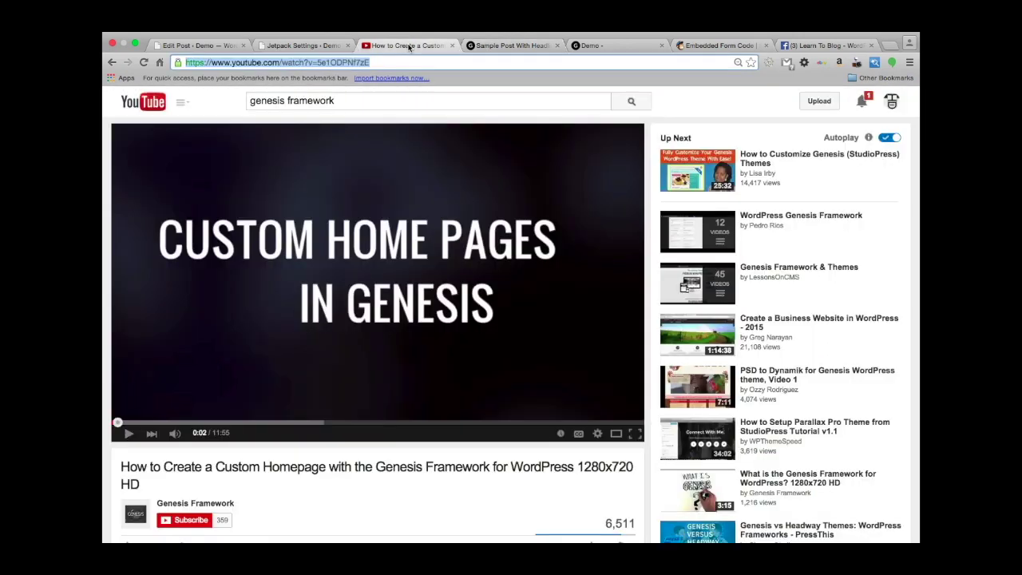
click(290, 45)
click(208, 45)
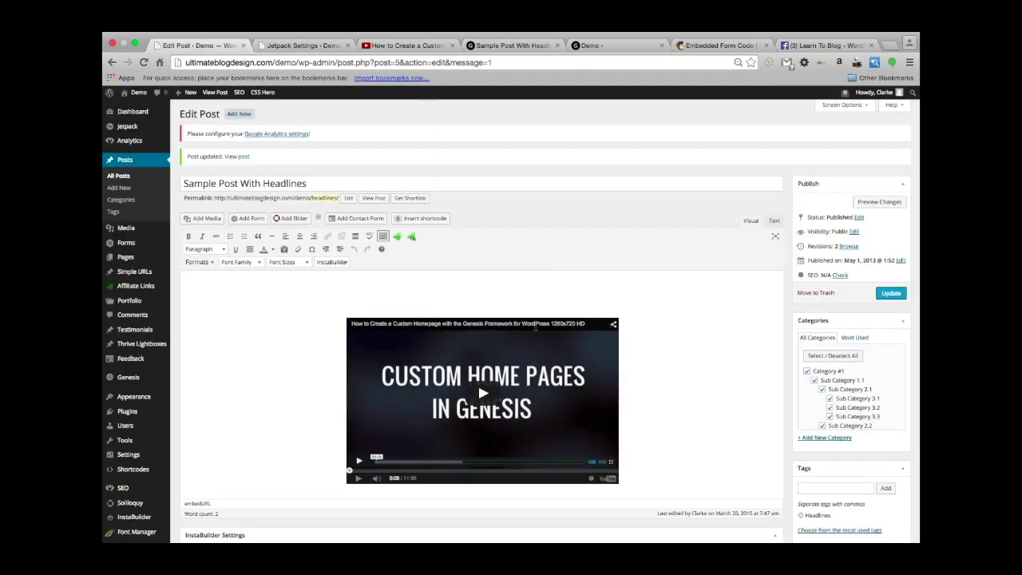
click(775, 220)
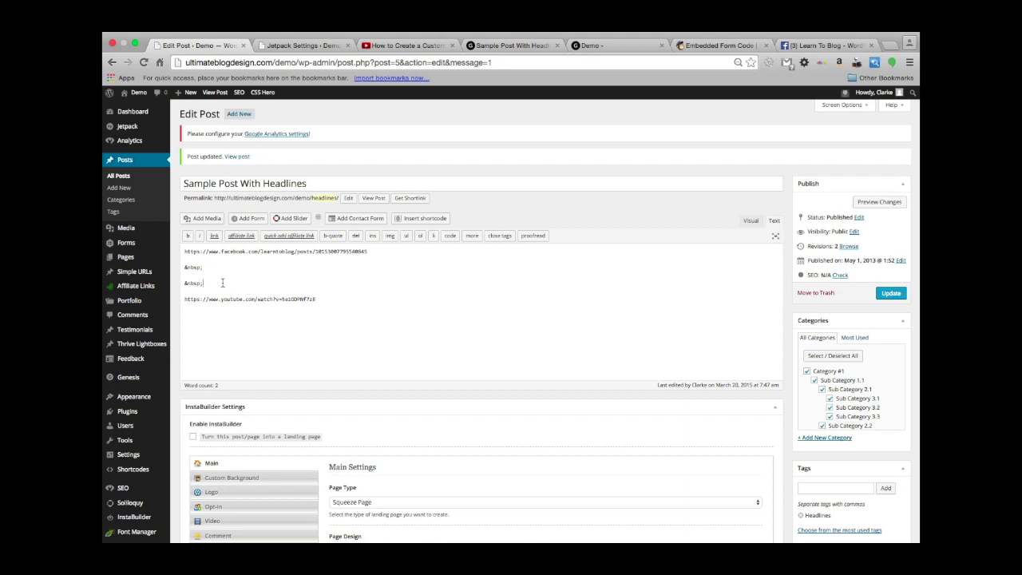
drag(223, 282, 155, 271)
key(BackSpace)
key(BackSpace)
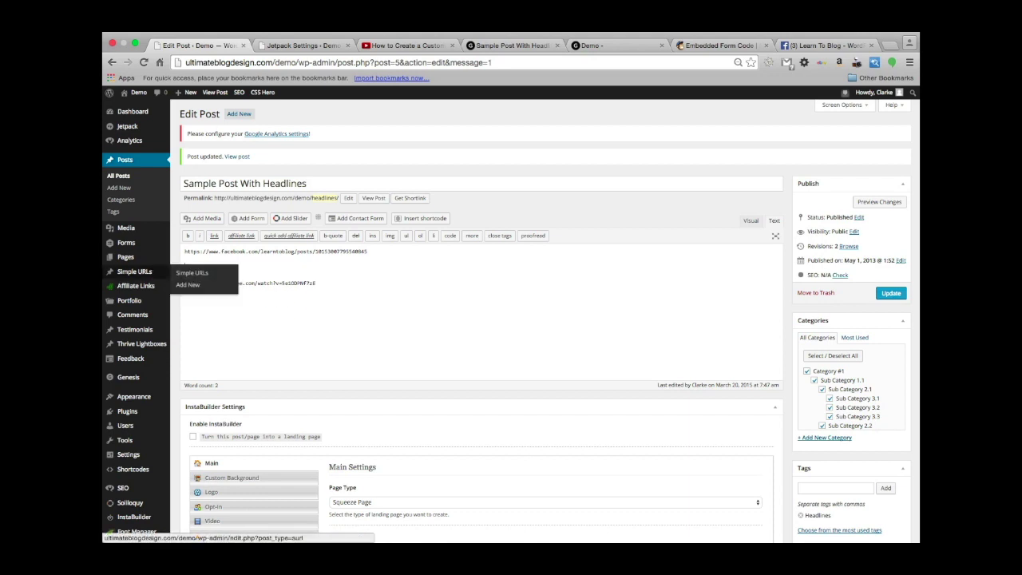
Update the post and go back to the YouTube video page.
click(891, 293)
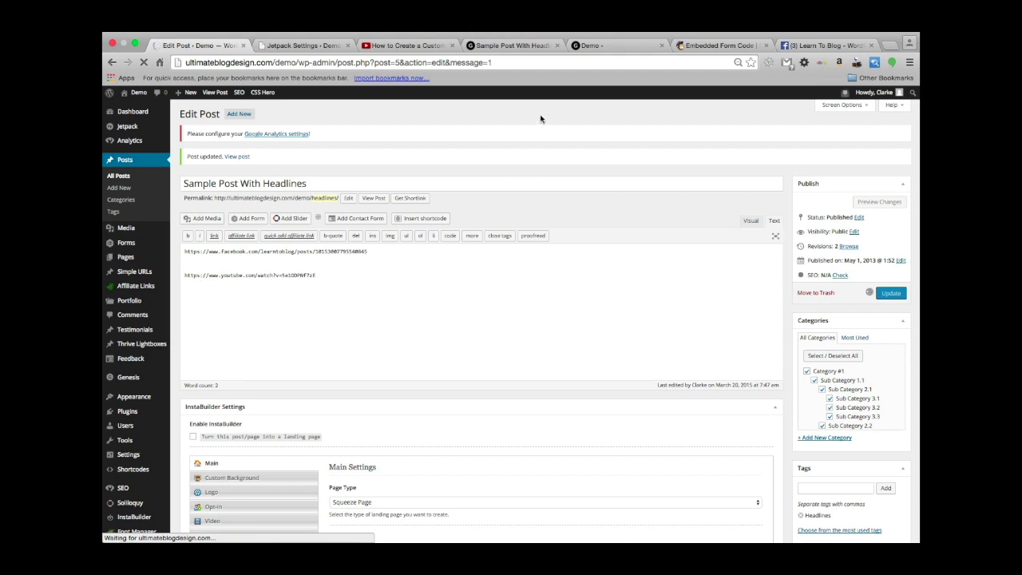
click(287, 46)
click(414, 47)
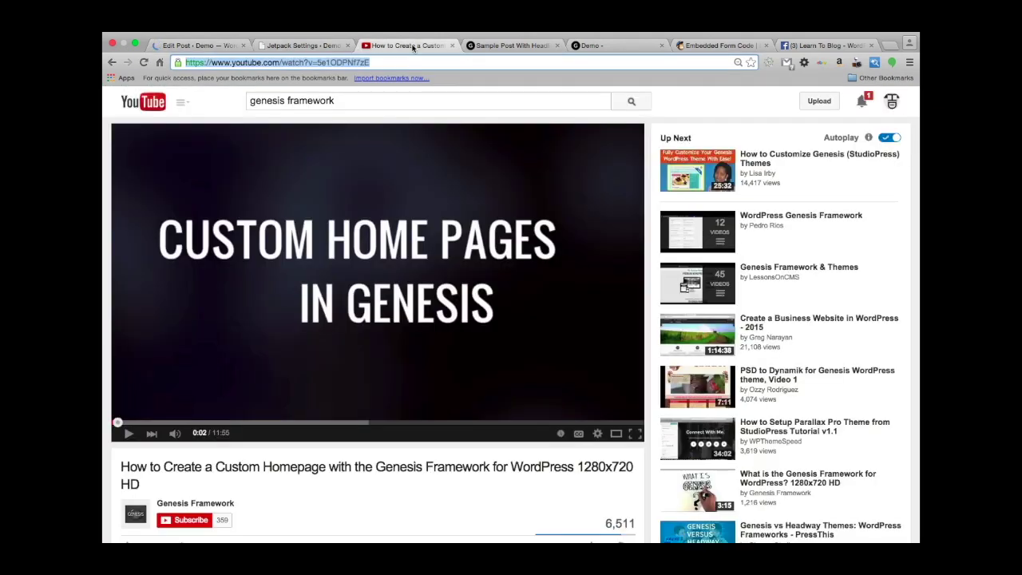
Scroll the post preview to check the Learn To Blog Facebook embed above the Genesis YouTube video.
click(514, 46)
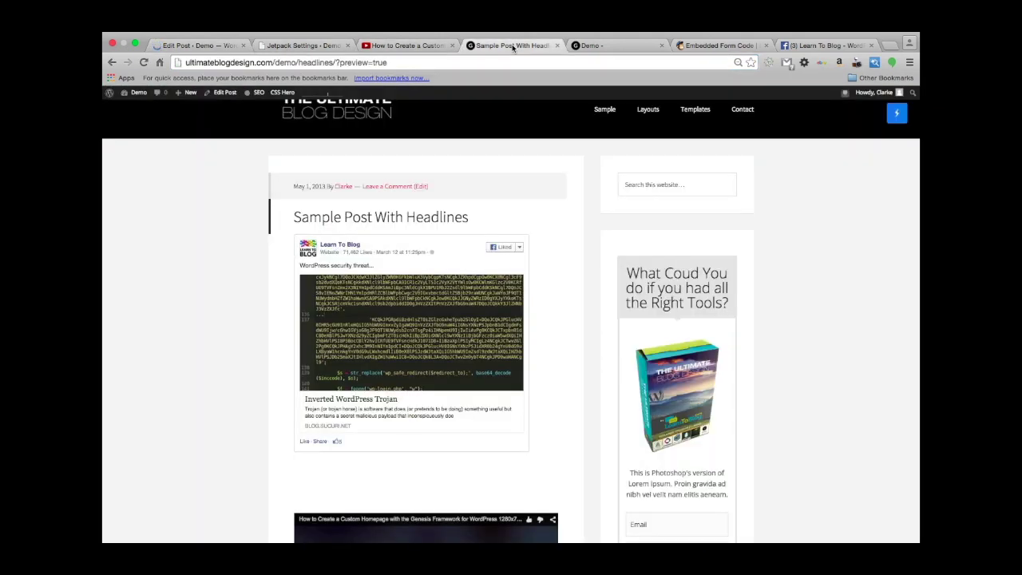
scroll(197, 315, down, 5)
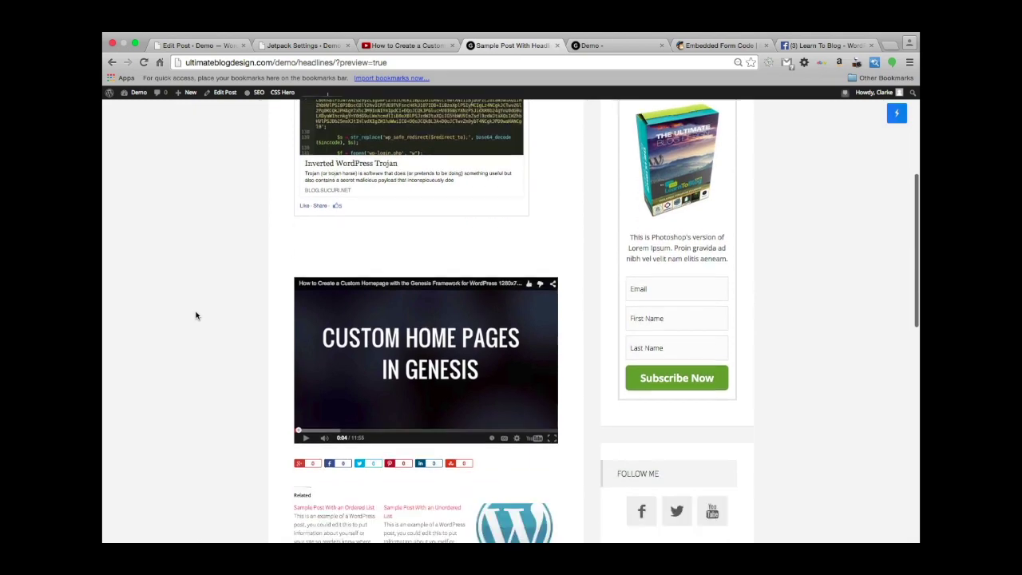
scroll(196, 315, up, 5)
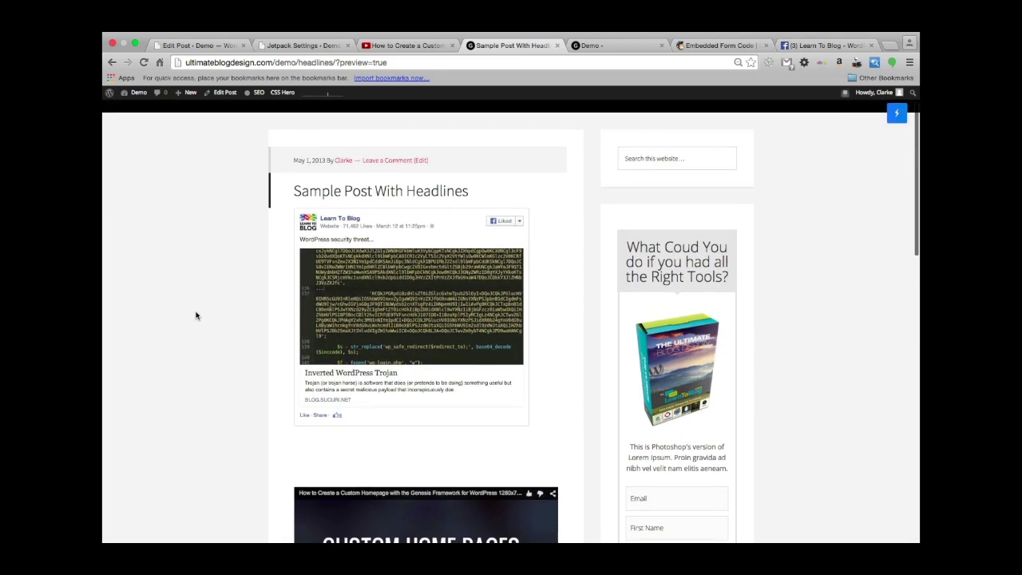
scroll(197, 314, down, 2)
scroll(348, 306, up, 1)
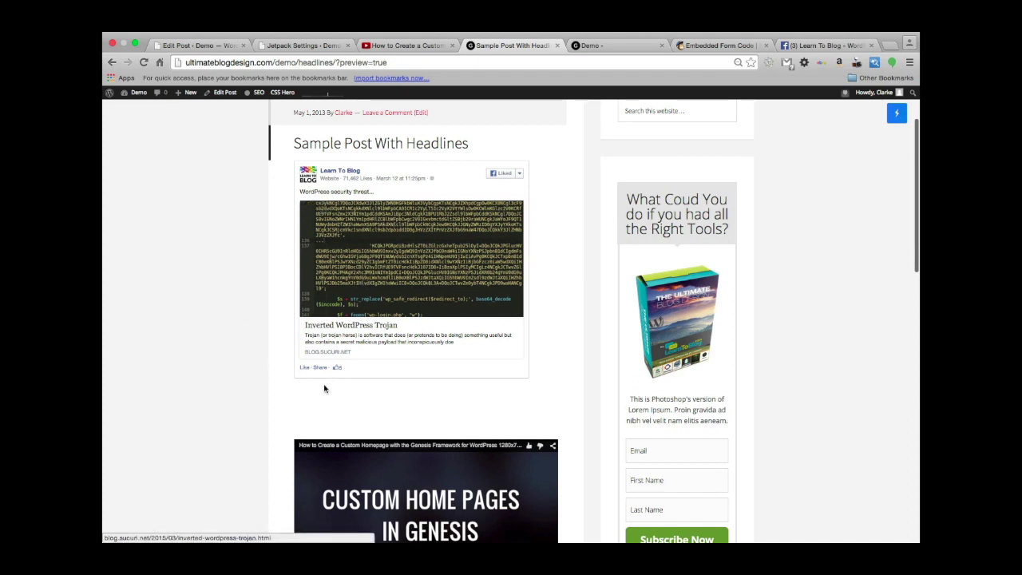
scroll(168, 338, up, 1)
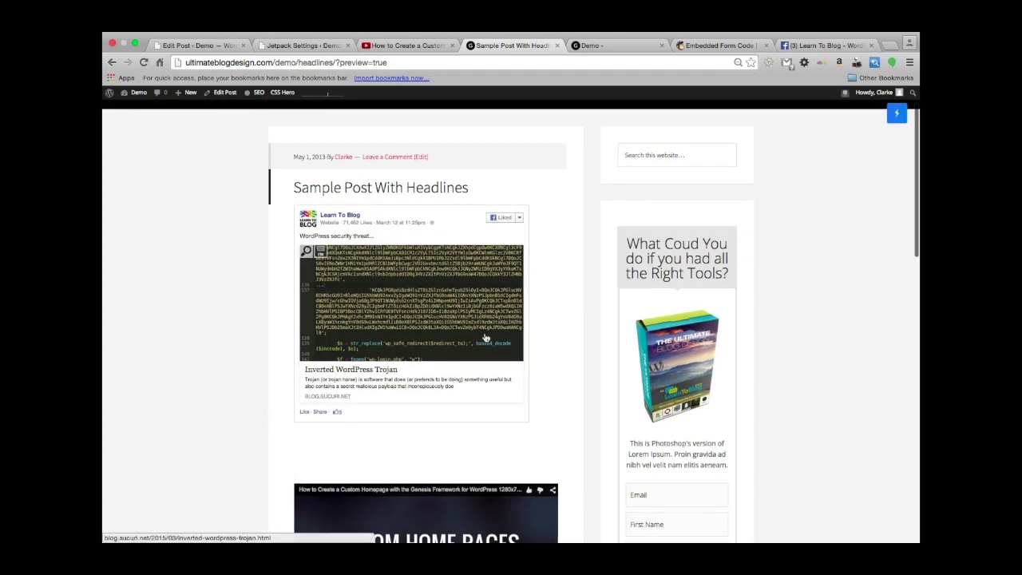
scroll(194, 314, down, 1)
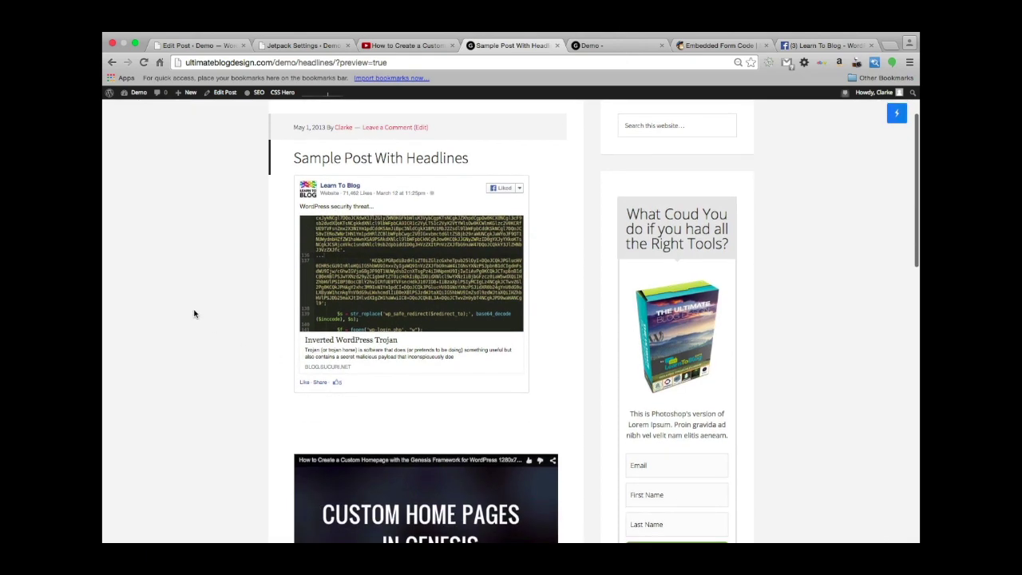
scroll(194, 314, down, 5)
scroll(194, 314, down, 4)
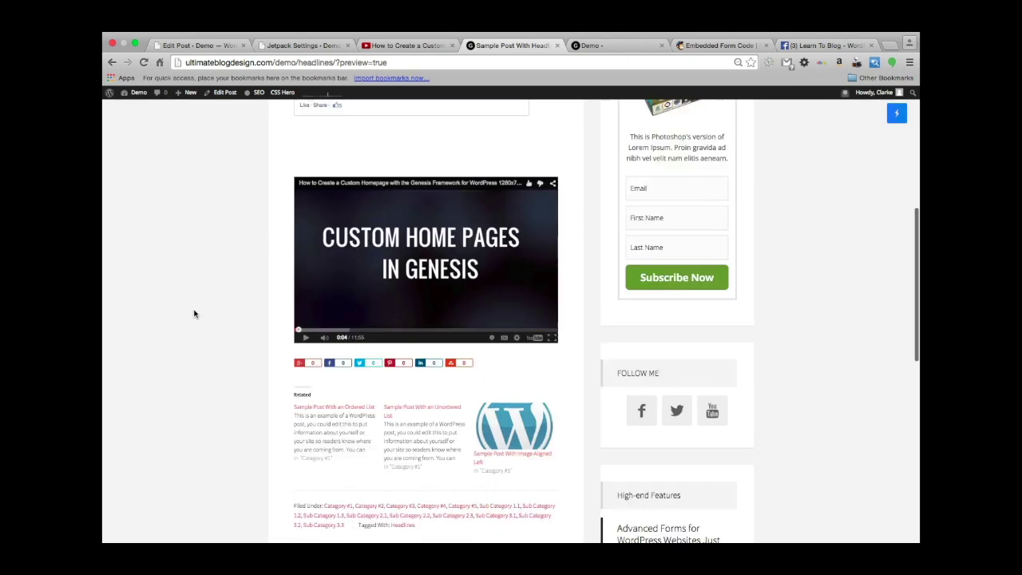
scroll(194, 314, up, 8)
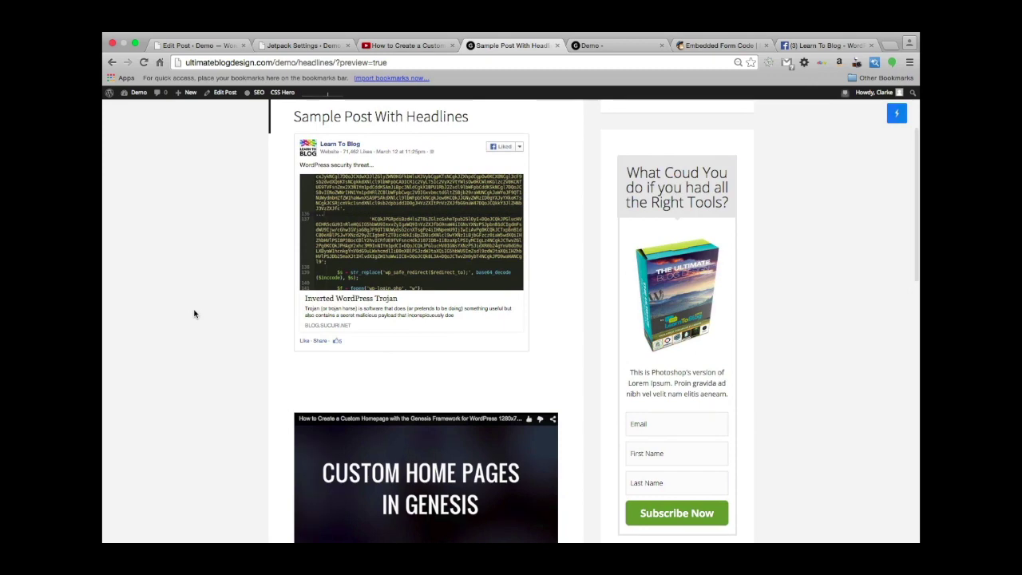
scroll(194, 314, up, 2)
scroll(195, 313, down, 11)
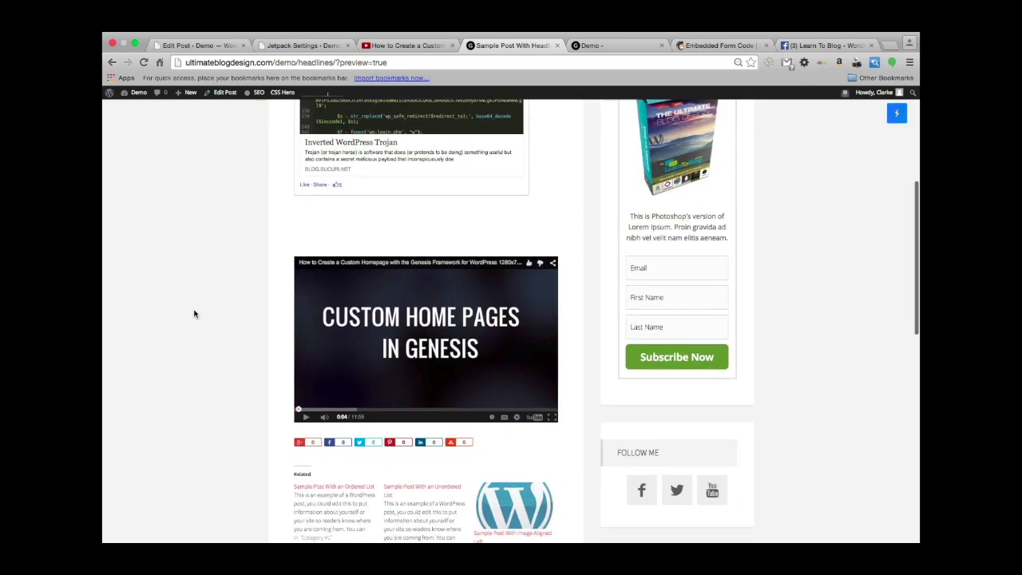
scroll(195, 314, up, 11)
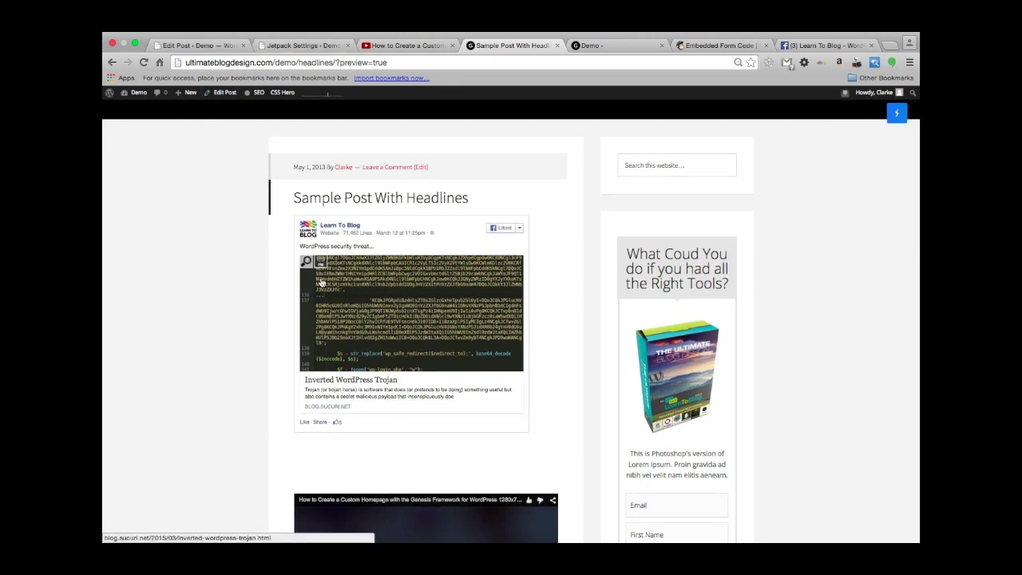
Glance over the post editor, then close the YouTube video tab.
click(202, 45)
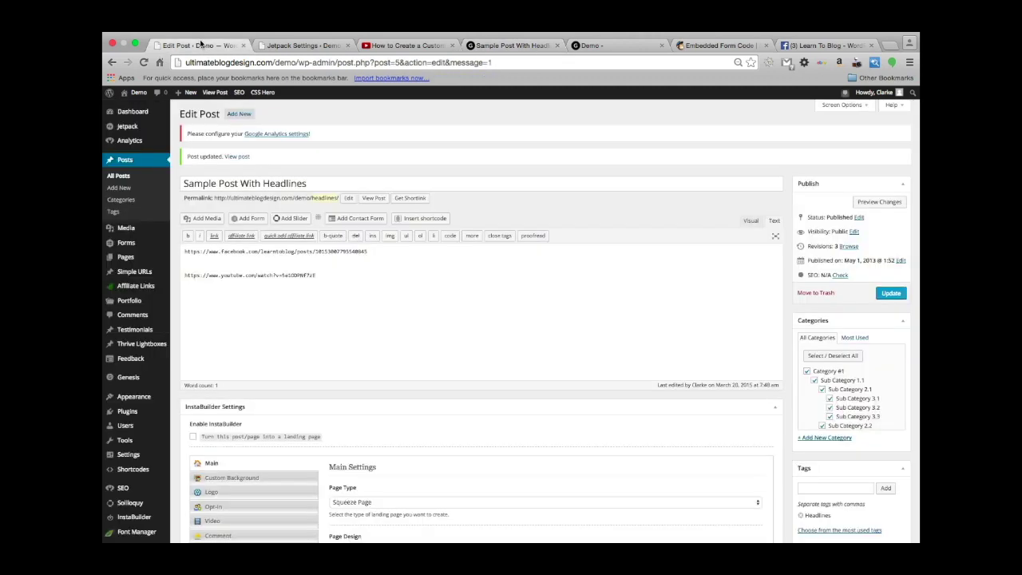
scroll(342, 332, down, 3)
scroll(343, 333, up, 2)
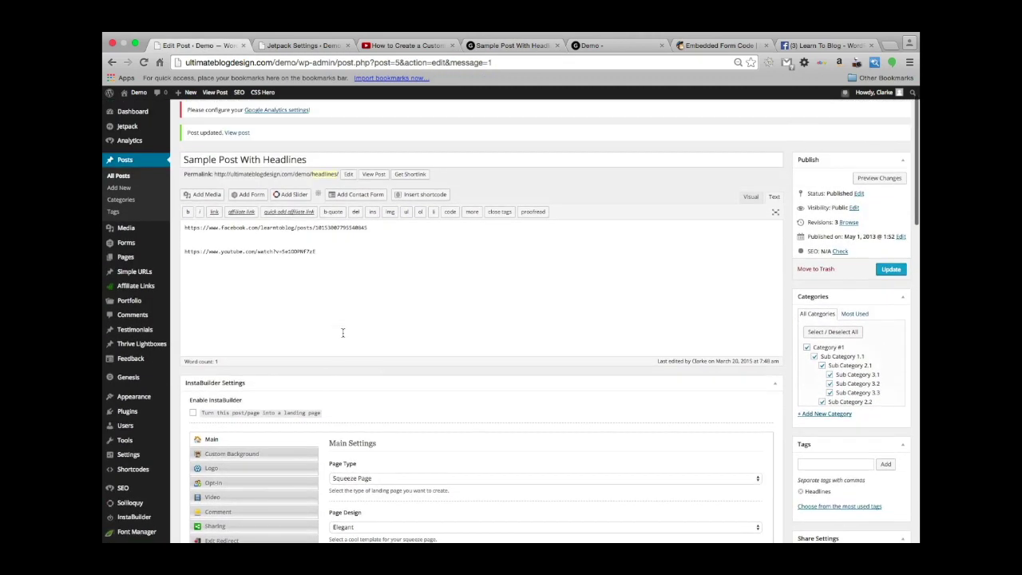
click(404, 48)
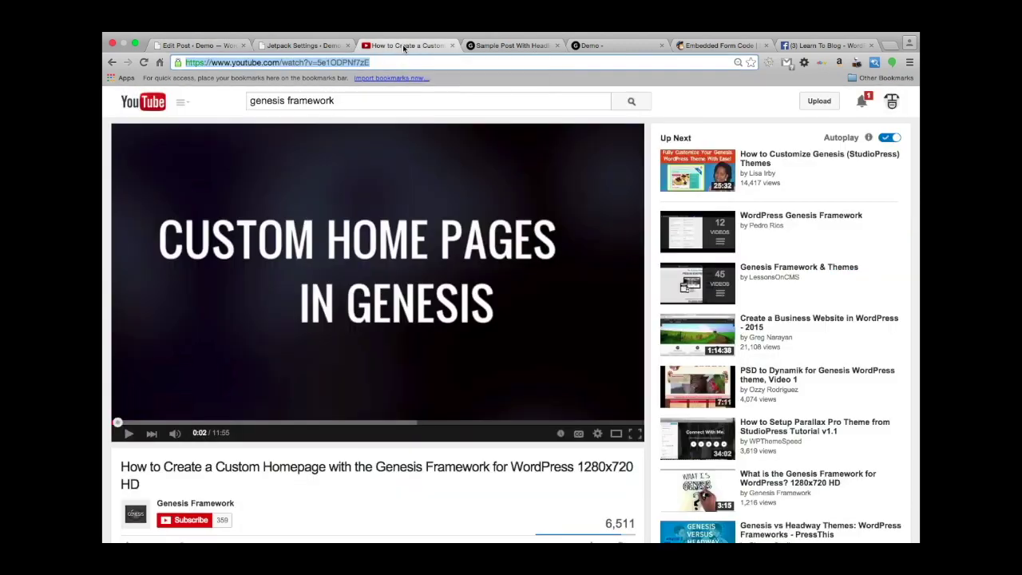
click(453, 45)
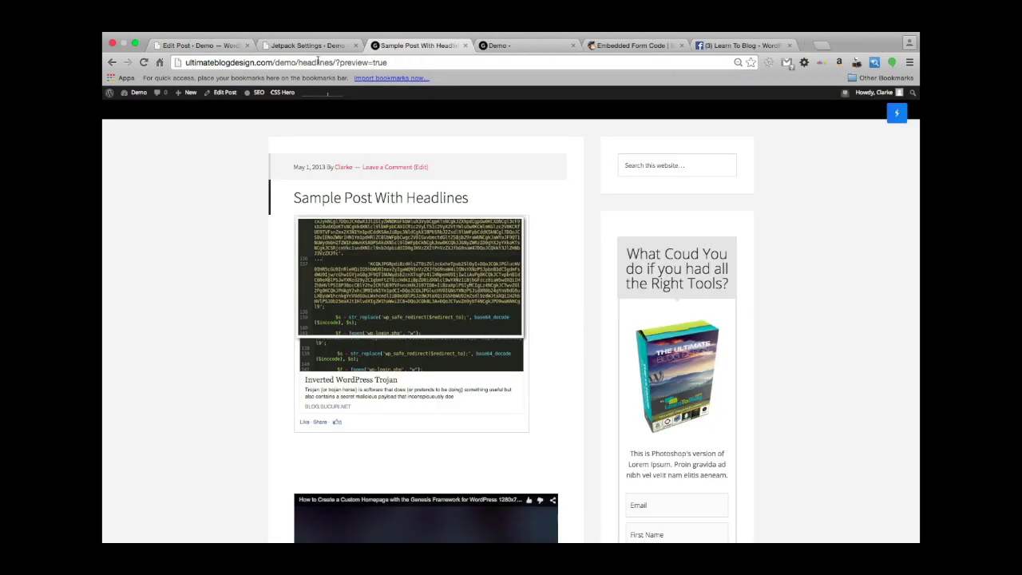
Open the [youtube] shortcode support page from the Shortcode Embeds details.
click(308, 44)
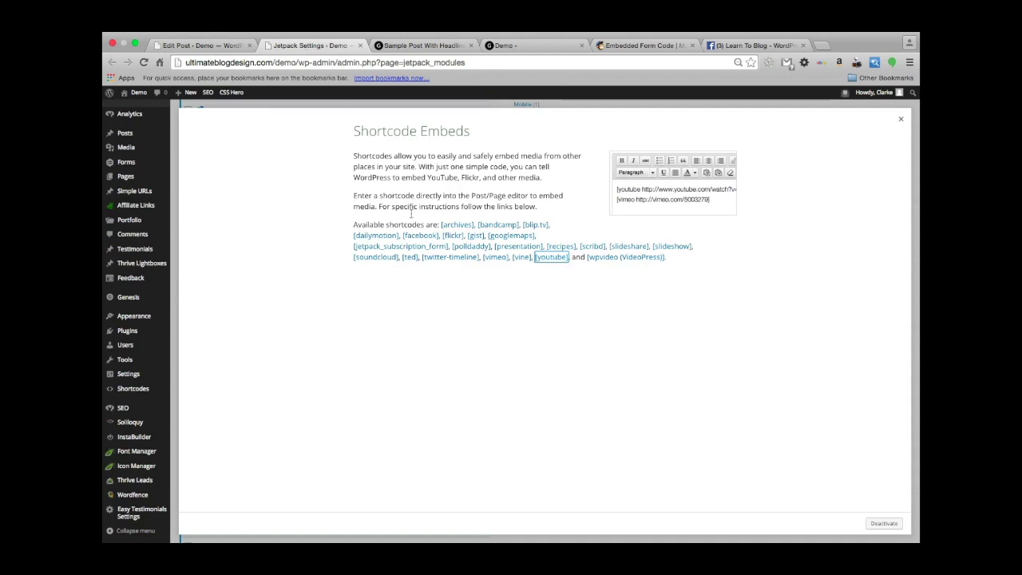
click(426, 44)
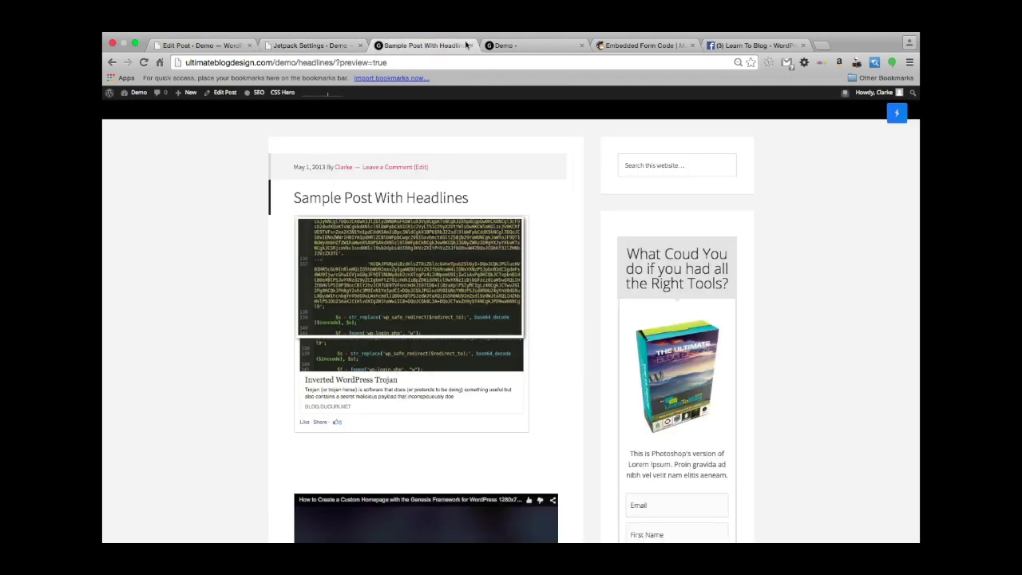
click(524, 46)
click(655, 45)
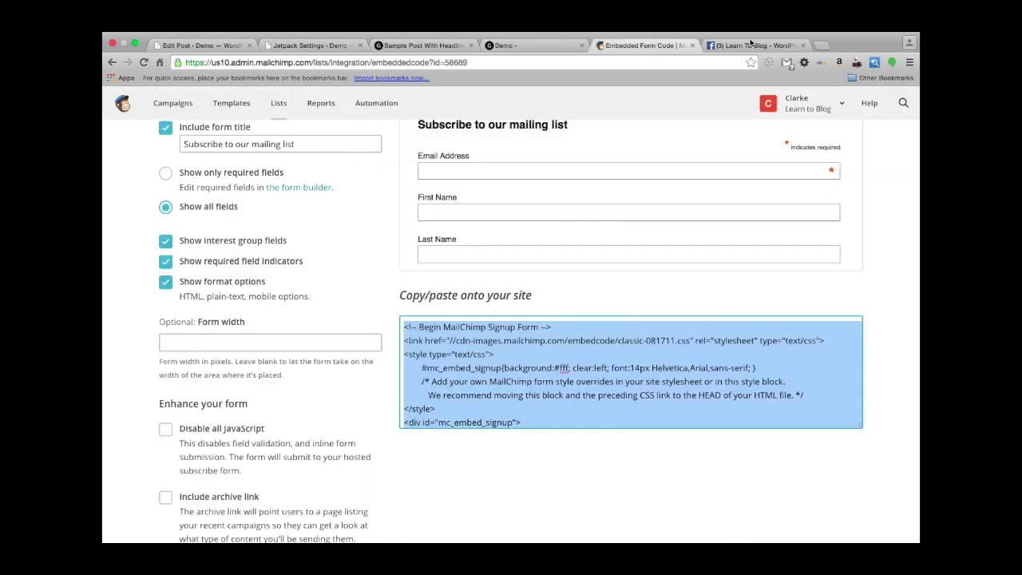
click(753, 45)
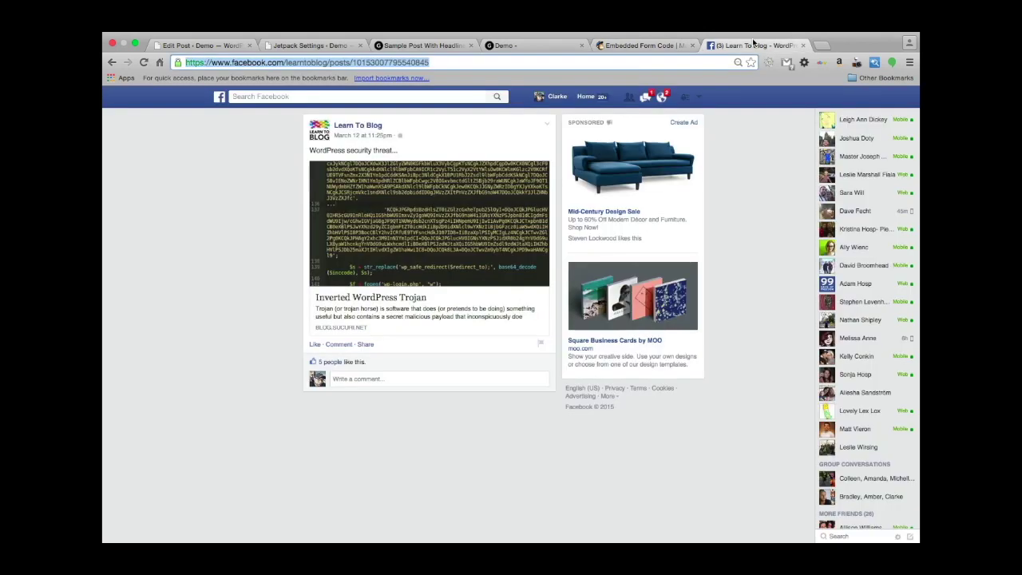
click(306, 45)
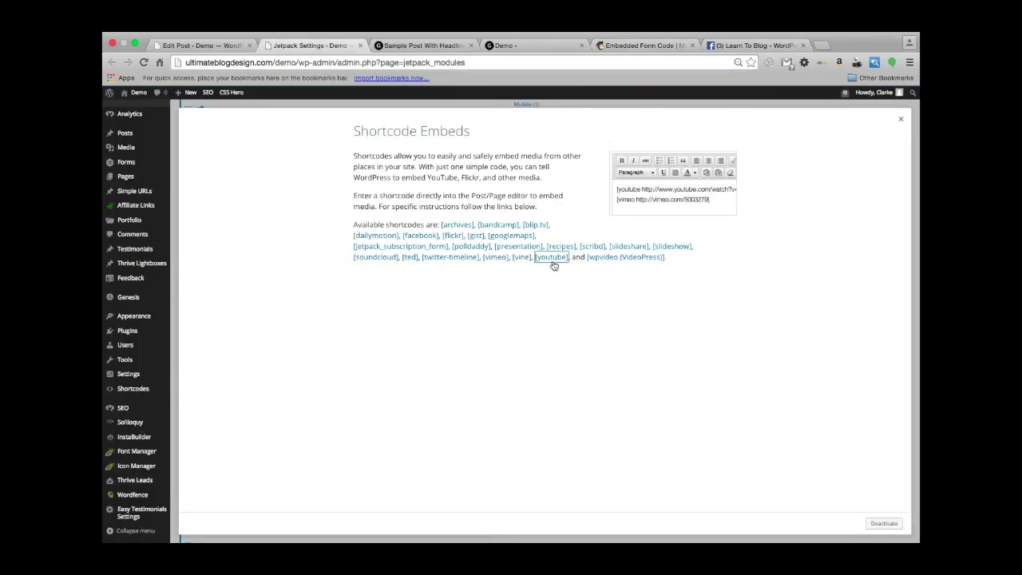
click(552, 259)
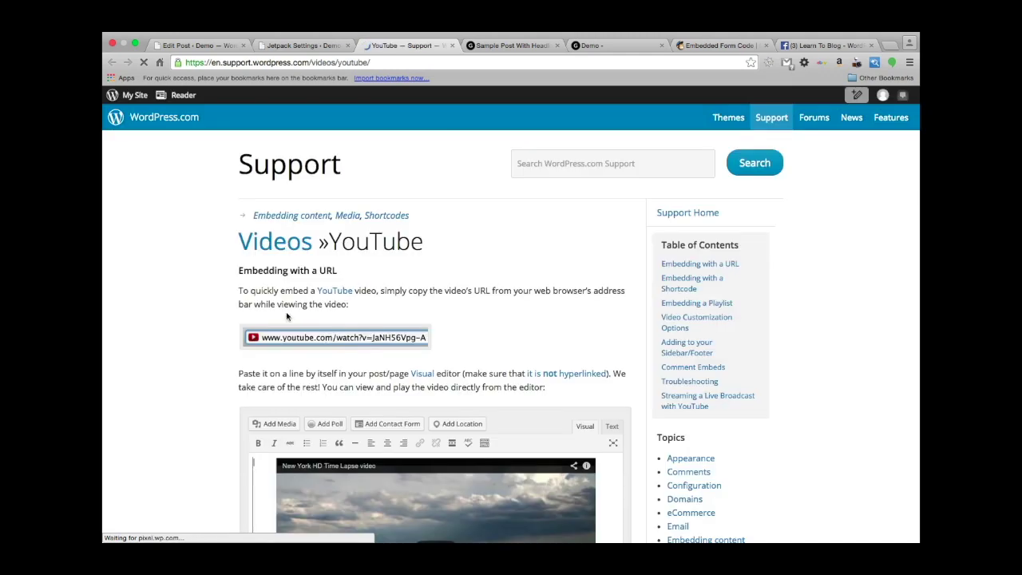
Read through the YouTube embed and [youtube] shortcode examples, then go back to Edit Post.
scroll(268, 335, down, 8)
scroll(220, 366, down, 5)
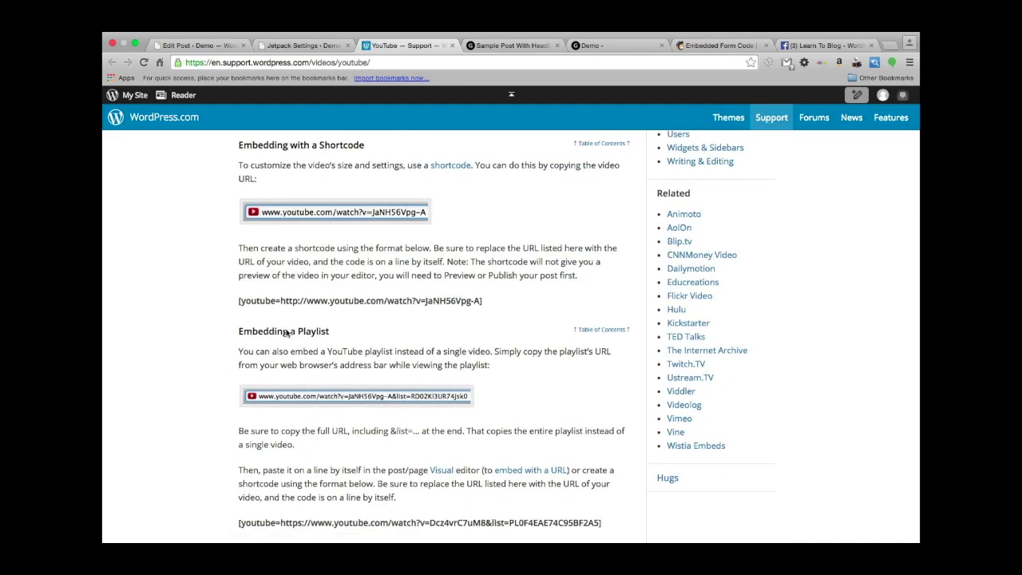
scroll(133, 372, down, 6)
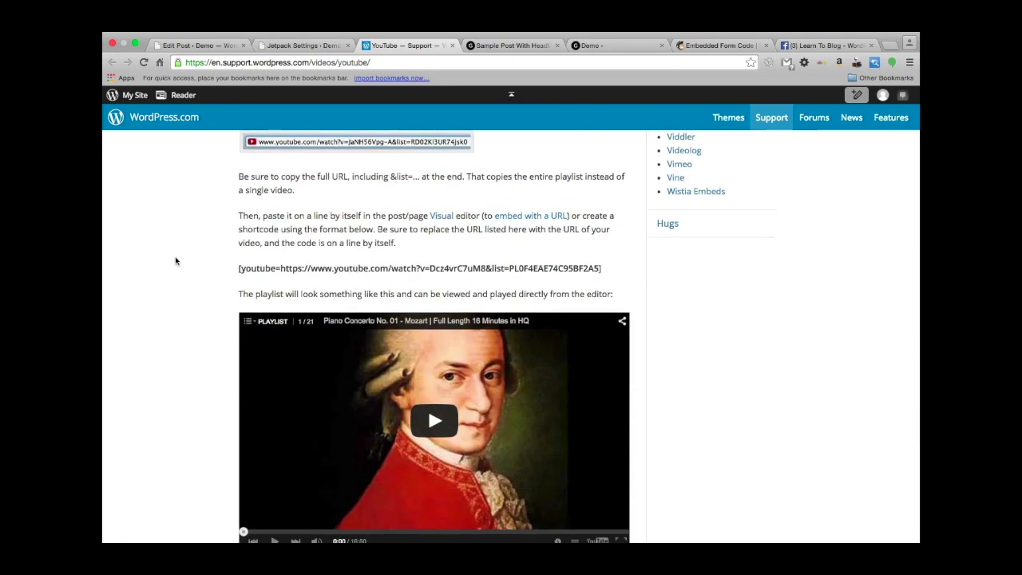
scroll(176, 261, down, 8)
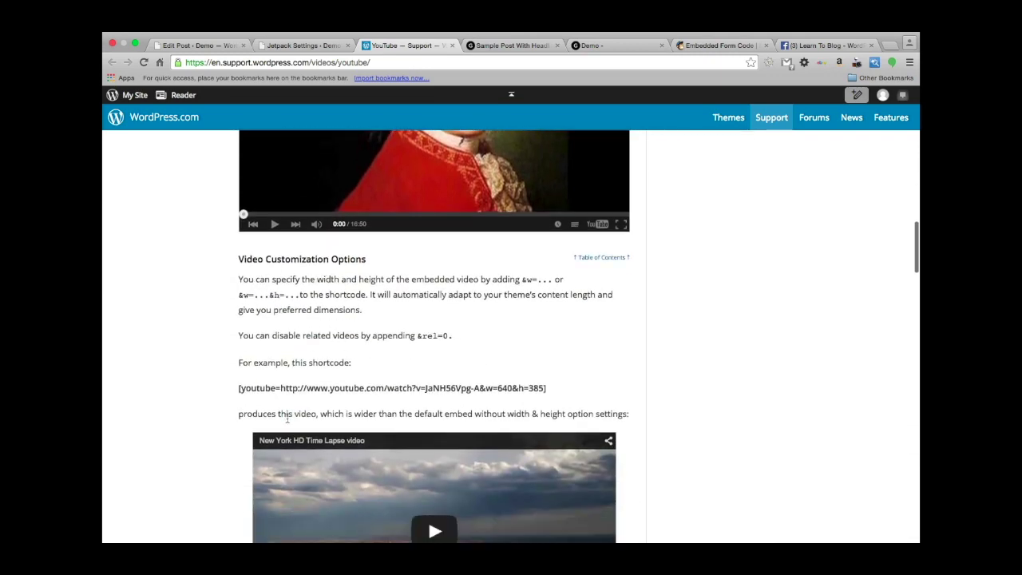
scroll(264, 416, down, 9)
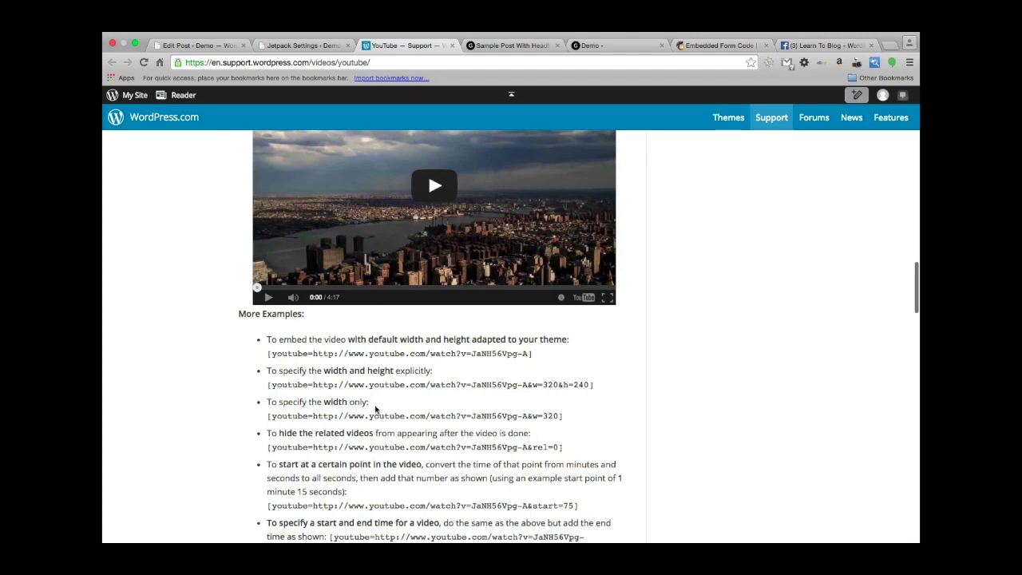
scroll(376, 409, down, 3)
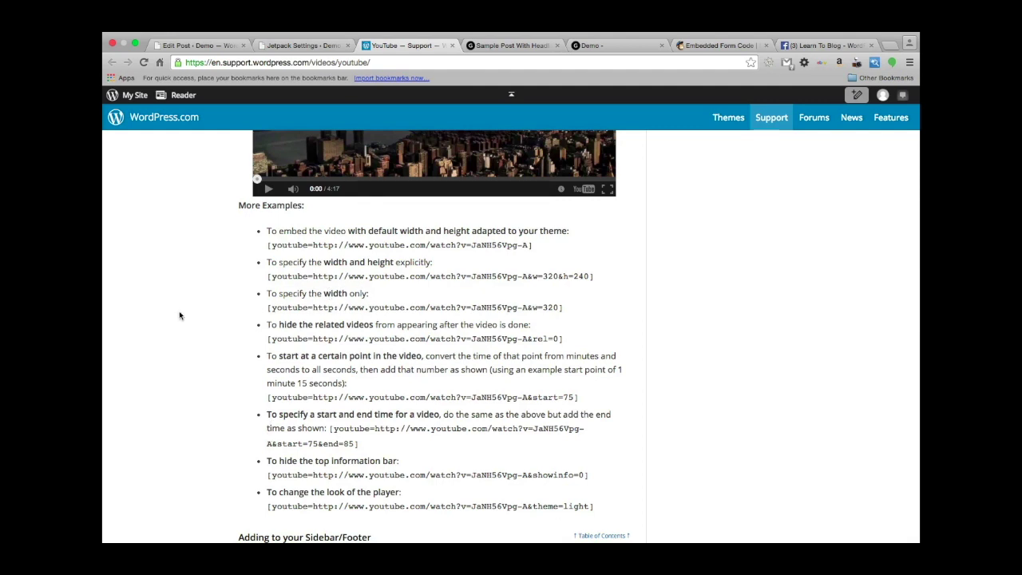
scroll(169, 284, down, 2)
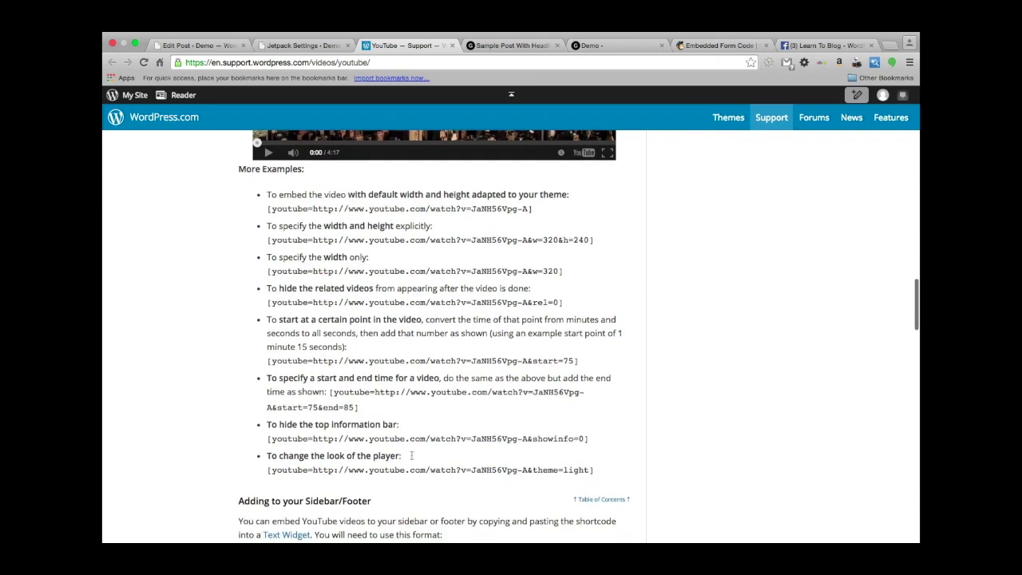
scroll(322, 362, down, 3)
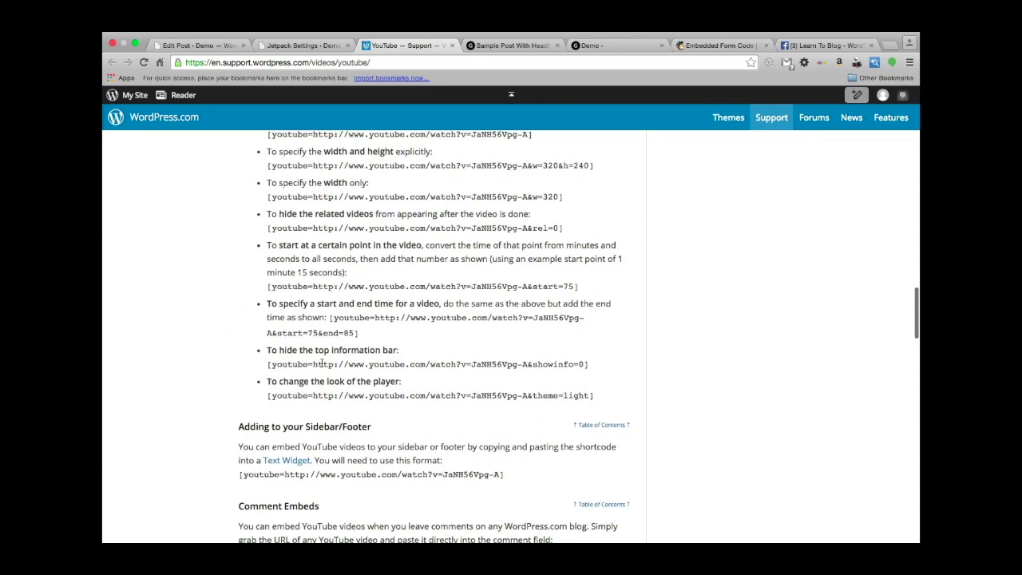
scroll(312, 361, up, 4)
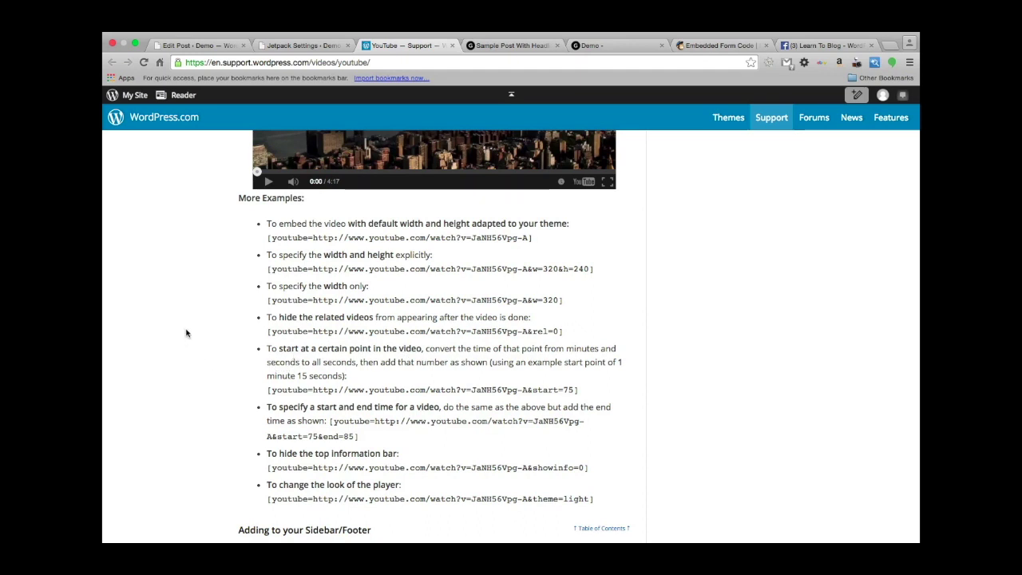
scroll(186, 333, up, 10)
scroll(186, 334, up, 15)
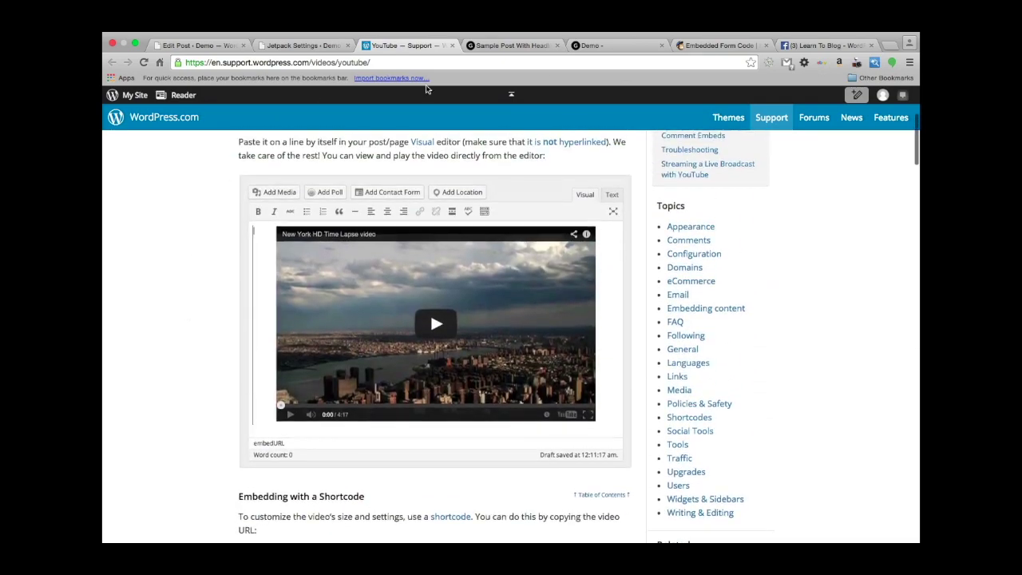
click(195, 45)
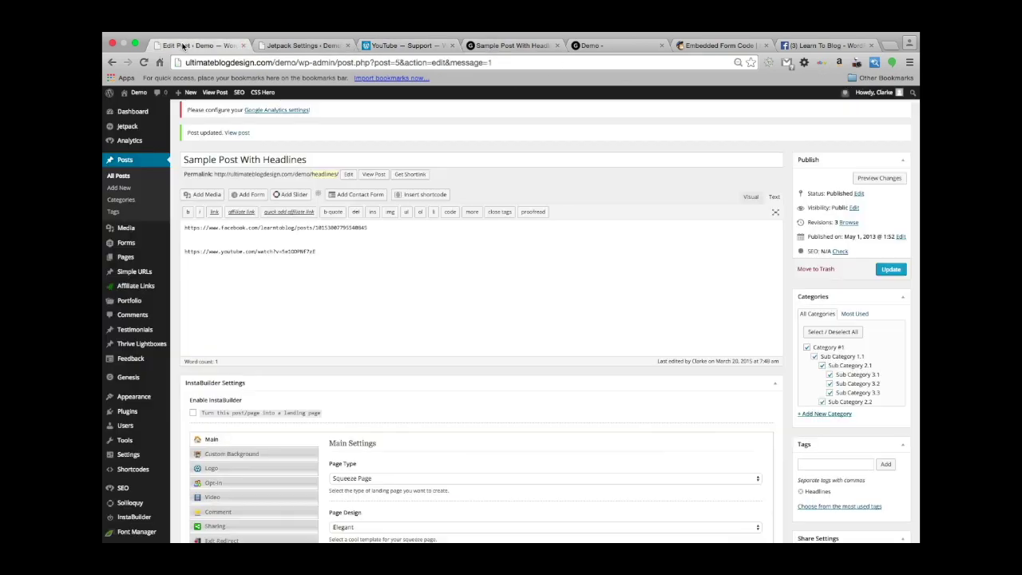
Close the Shortcode Embeds overlay on Jetpack Settings and scroll the modules list.
click(306, 48)
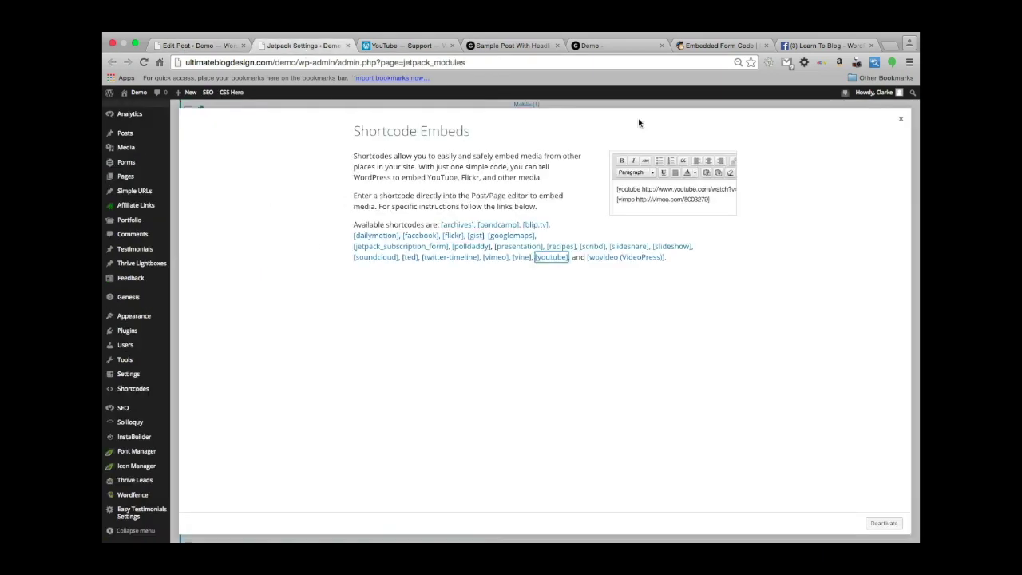
click(901, 119)
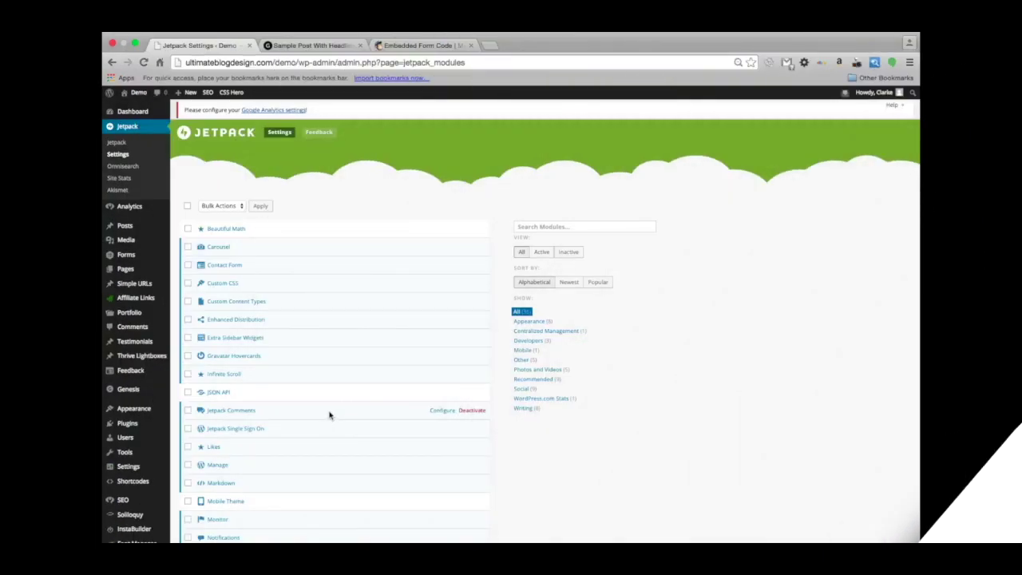
scroll(329, 414, down, 3)
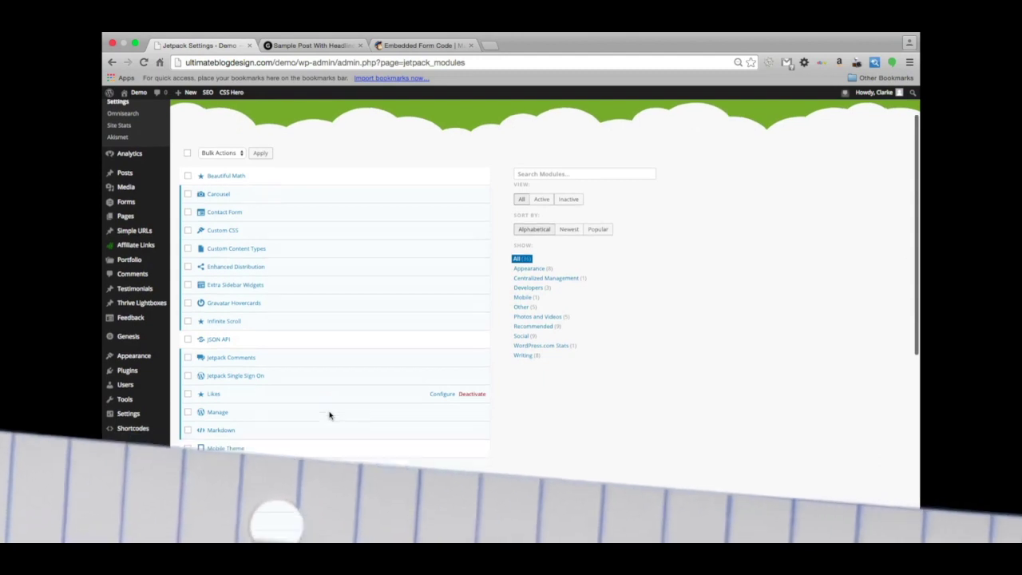
scroll(329, 414, down, 3)
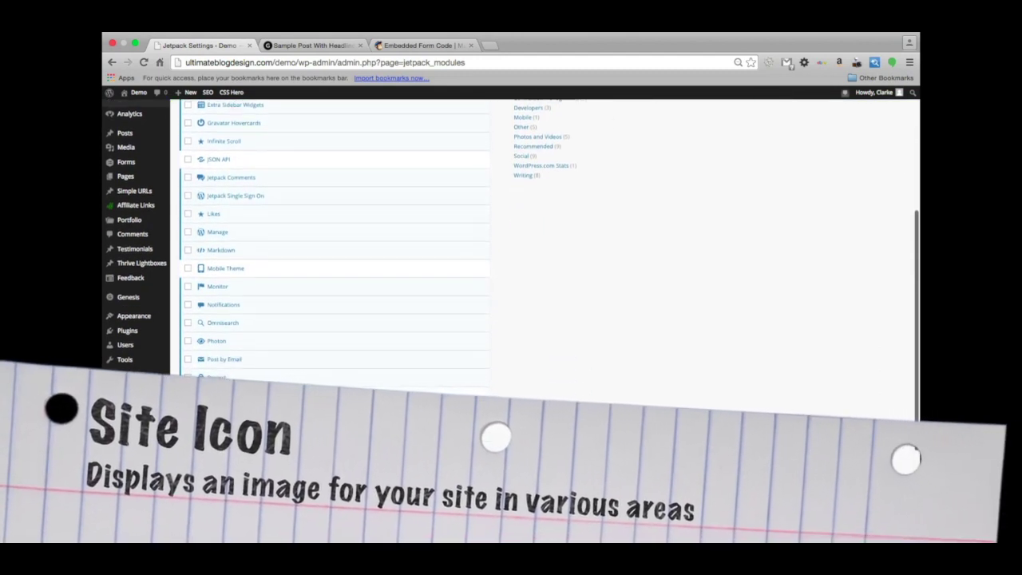
scroll(335, 240, down, 1)
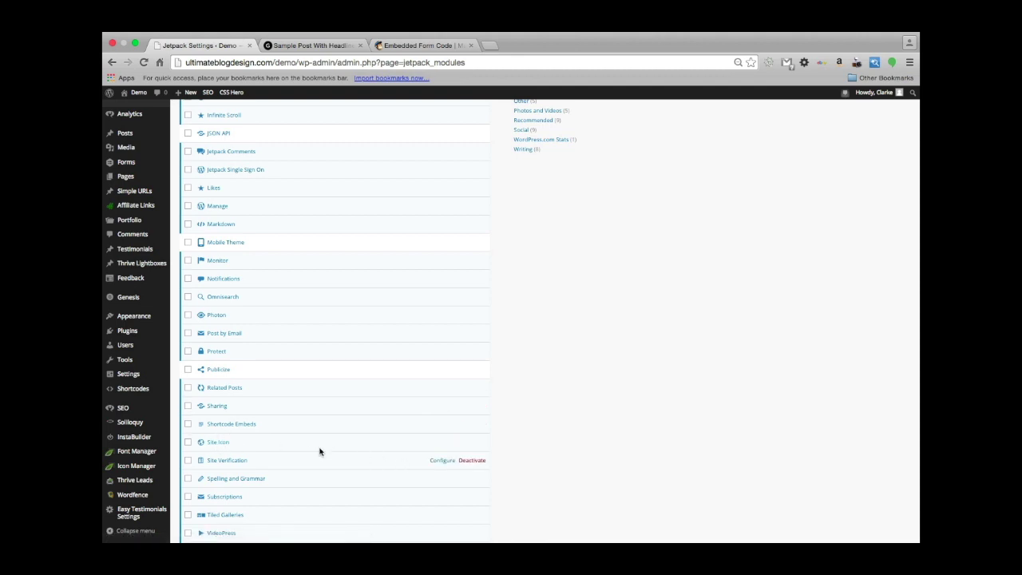
Read the Site Icon module details, then use Configure to reach General Settings.
click(209, 445)
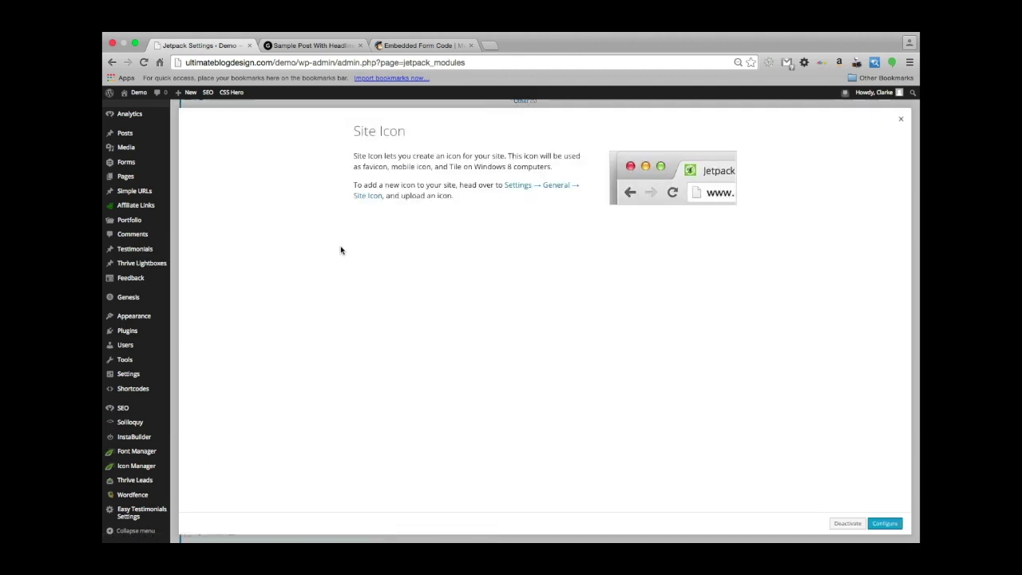
scroll(340, 250, up, 2)
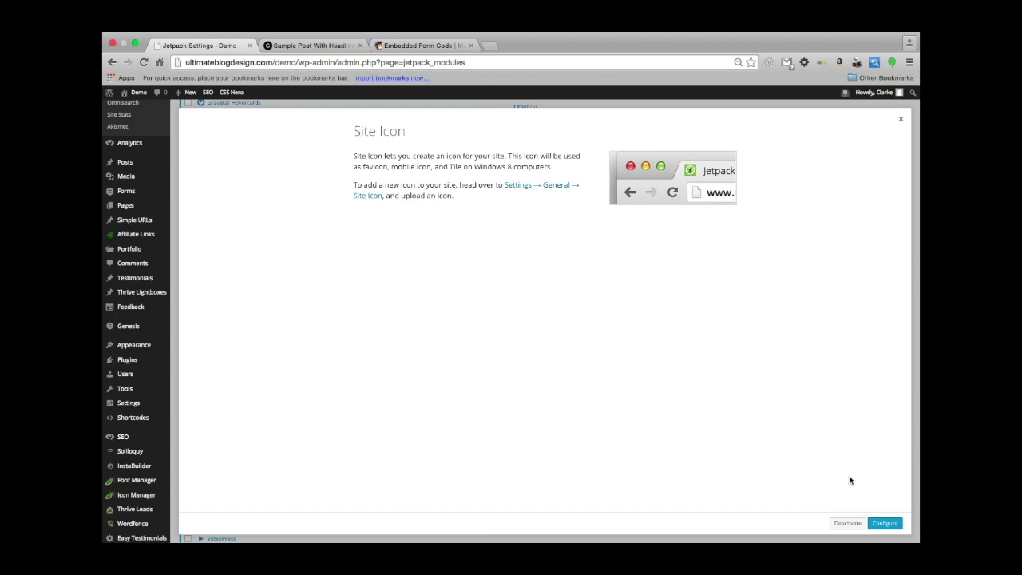
click(862, 525)
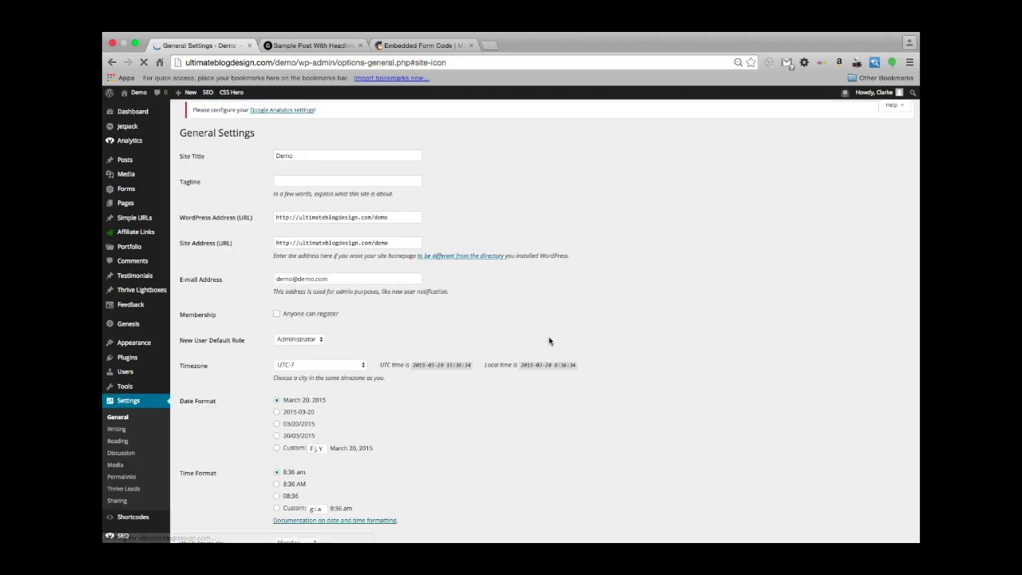
Scroll down General Settings and choose Add a Site Icon.
scroll(467, 311, up, 2)
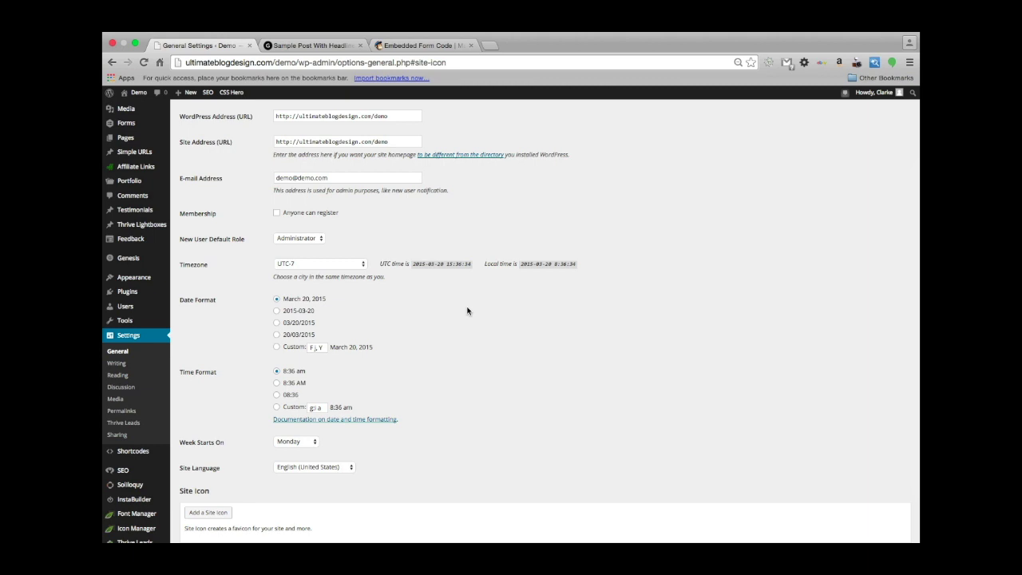
scroll(380, 374, down, 2)
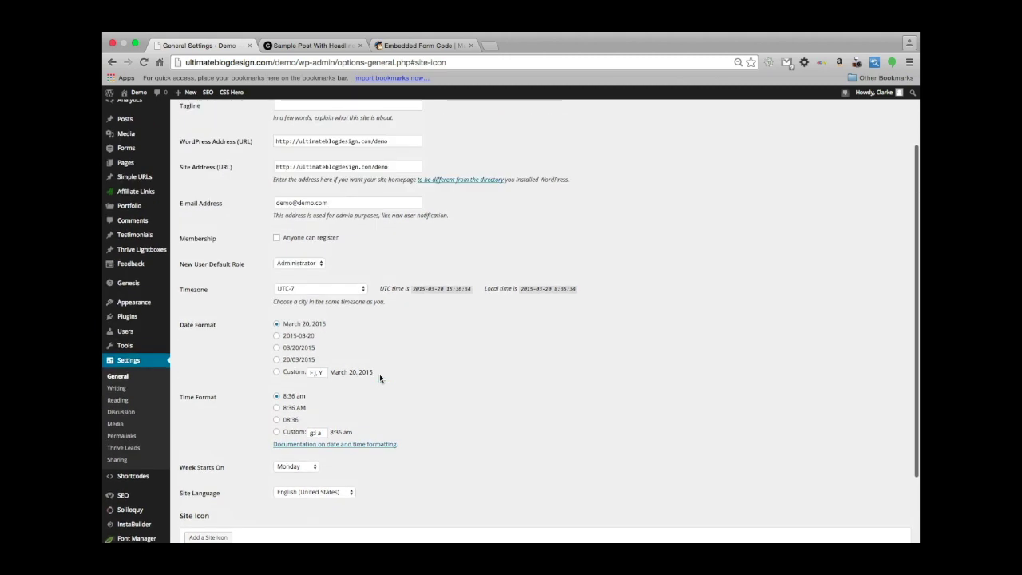
scroll(404, 324, down, 1)
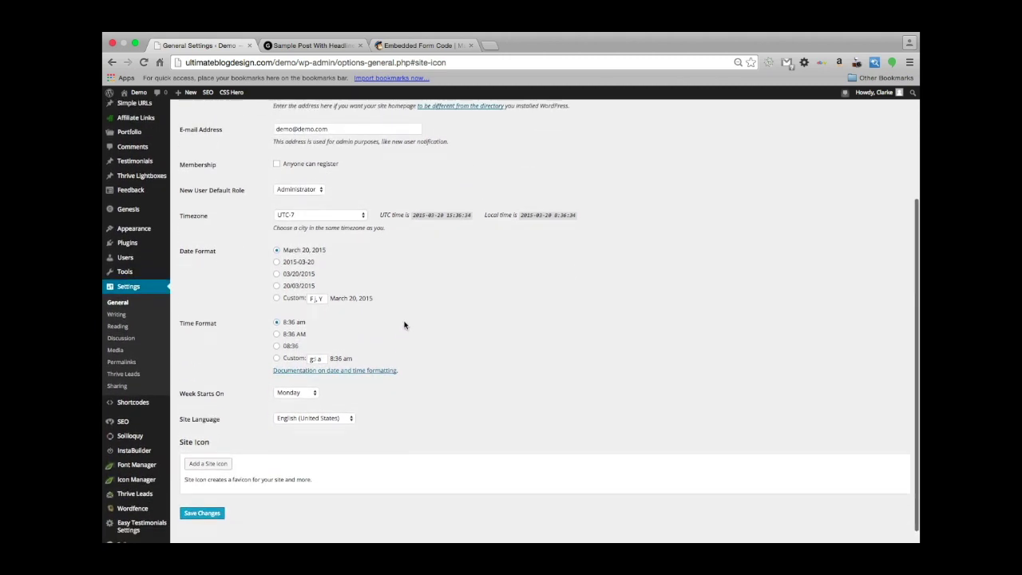
click(202, 464)
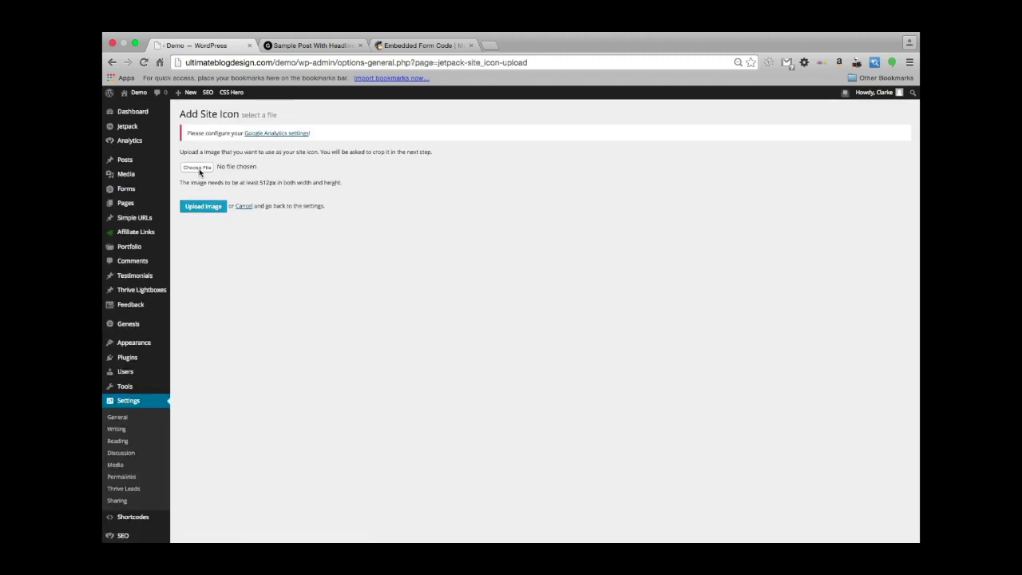
Select site_icon.png from the logos folder and upload it for cropping.
click(199, 167)
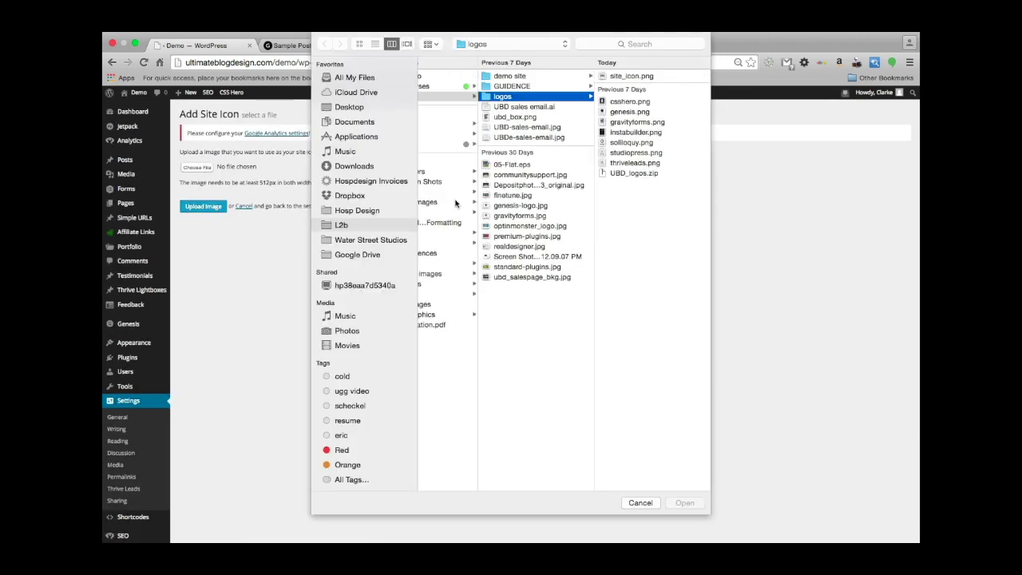
click(628, 77)
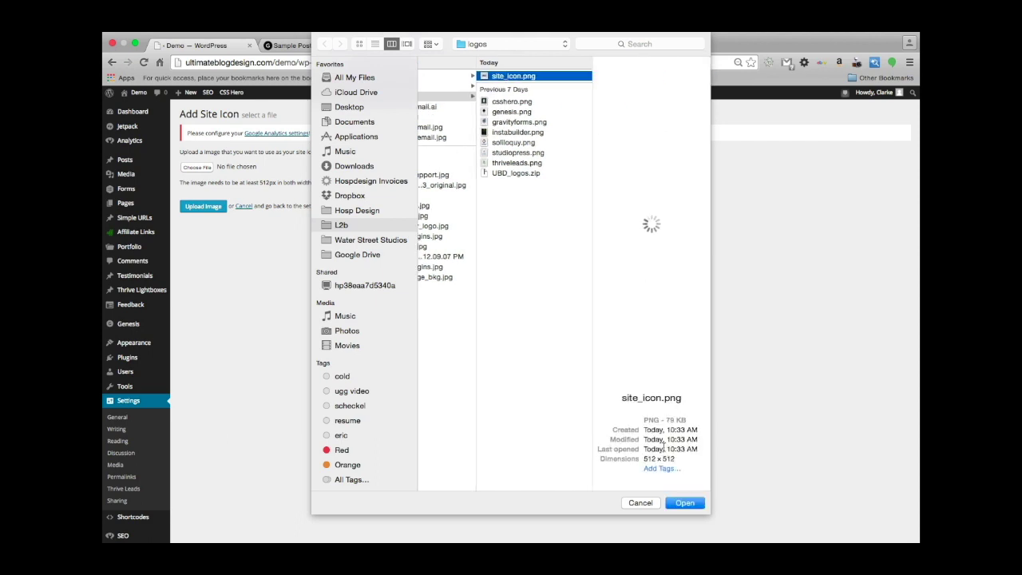
click(684, 503)
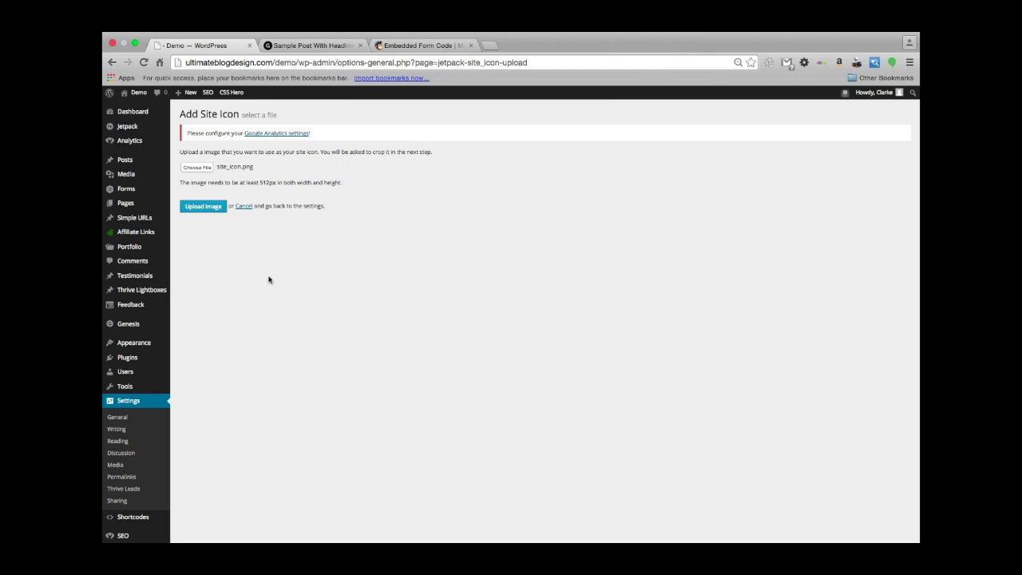
click(208, 207)
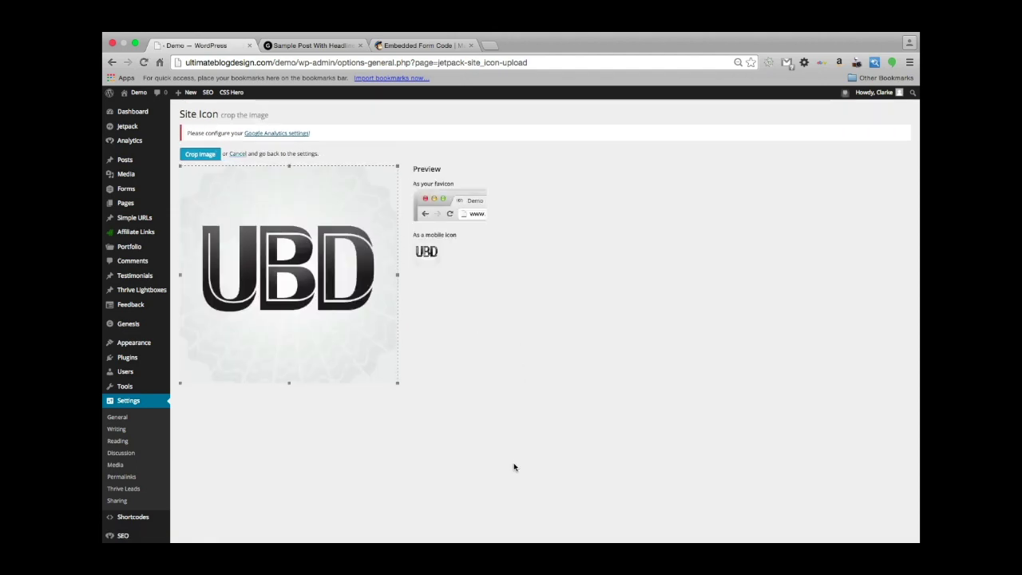
Crop and save the UBD site icon, then return to General Settings.
click(200, 155)
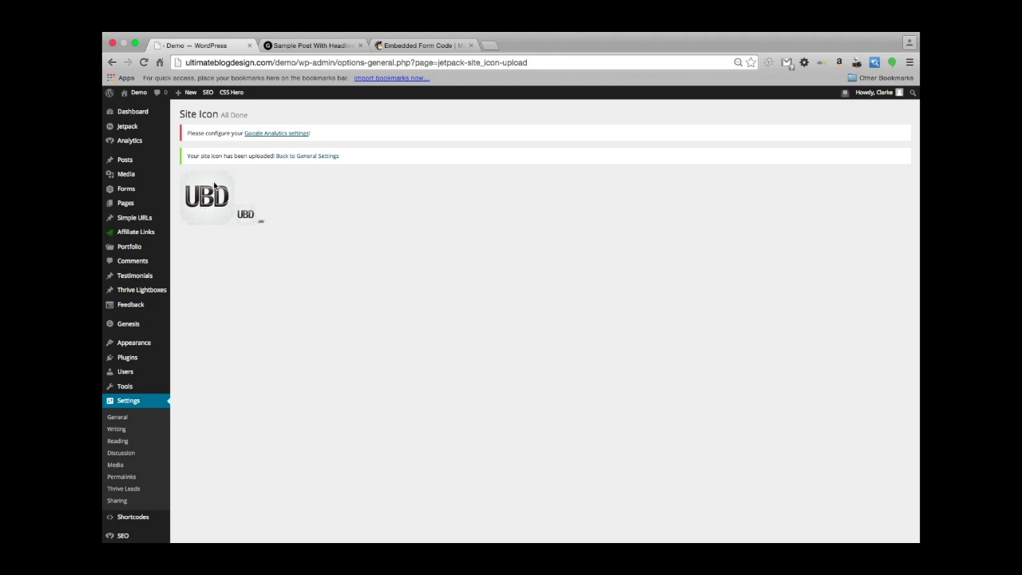
scroll(436, 347, down, 3)
scroll(436, 347, up, 3)
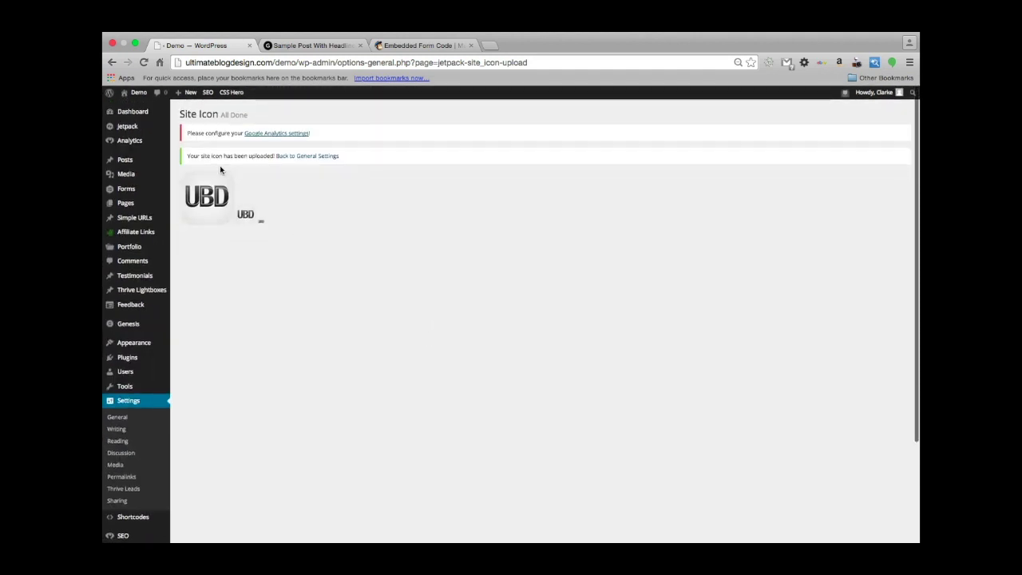
click(320, 157)
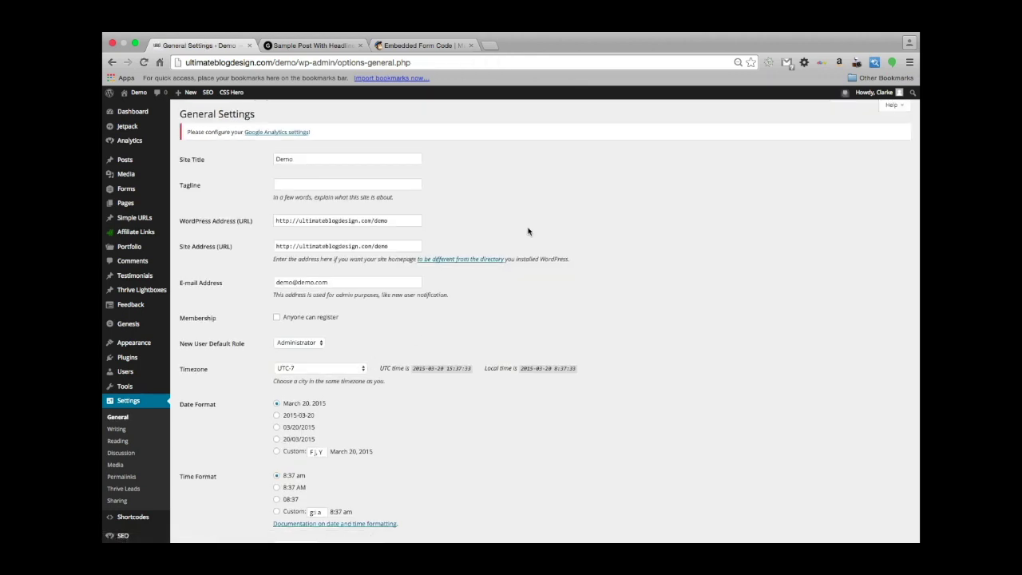
Reload the Sample Post With Headlines preview, then look over General Settings with the UBD site icon.
click(313, 44)
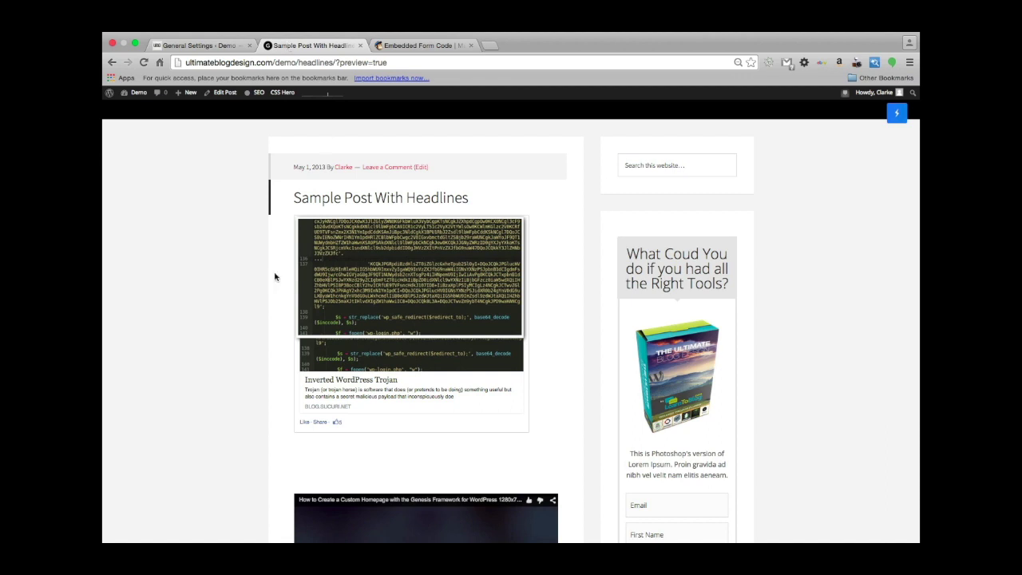
key(super+r)
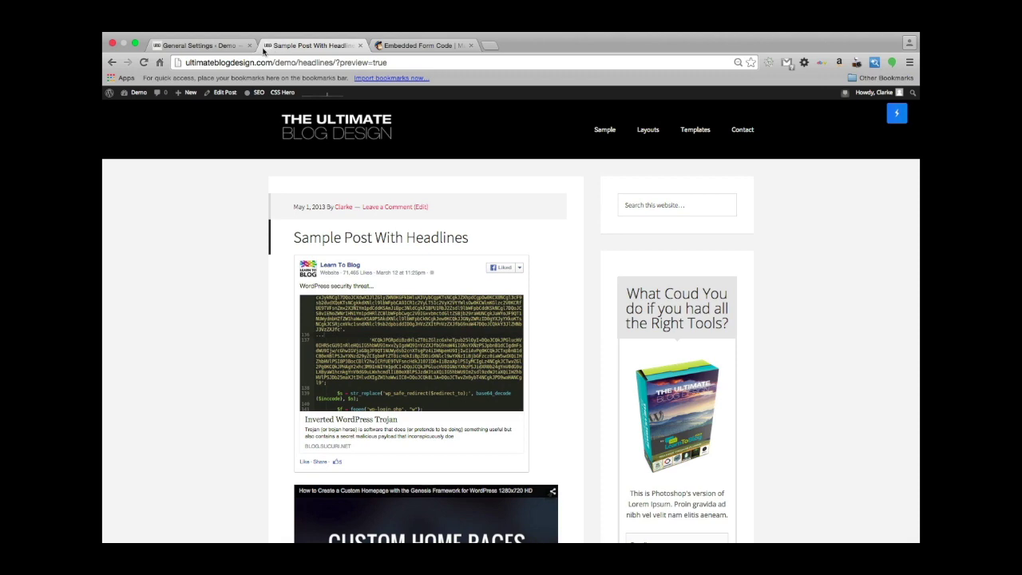
click(200, 45)
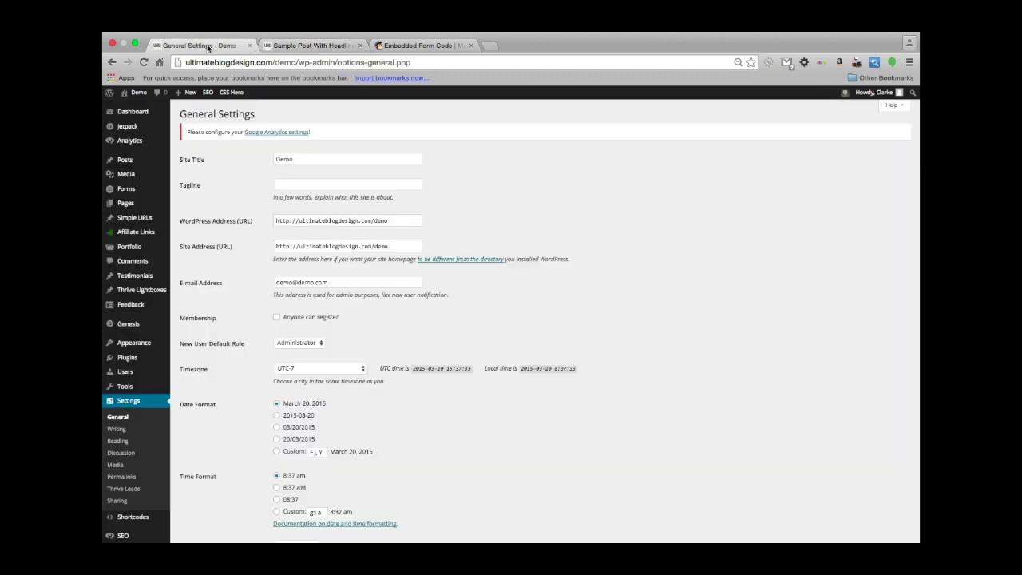
scroll(277, 379, down, 5)
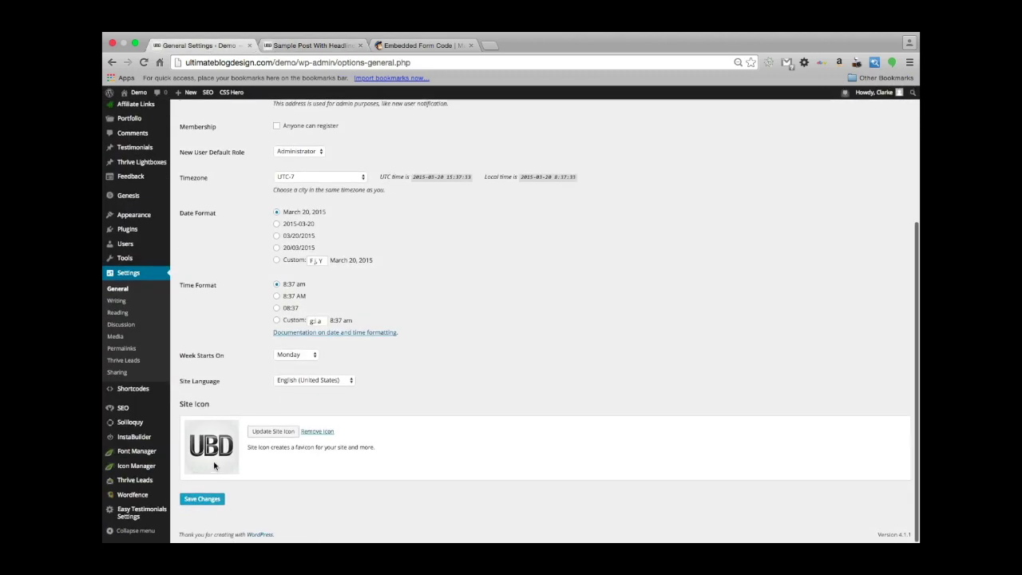
scroll(428, 324, up, 4)
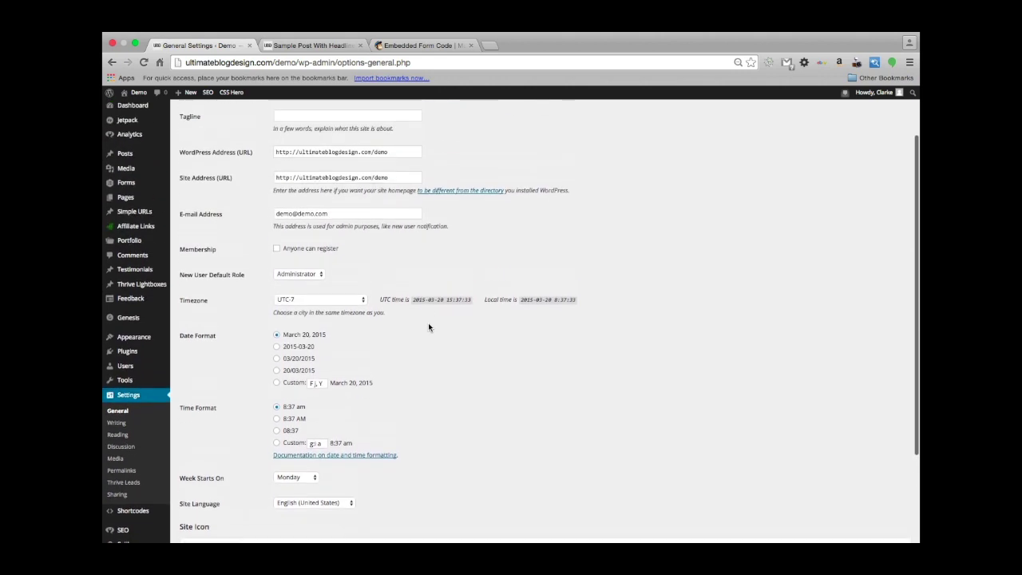
scroll(458, 287, up, 2)
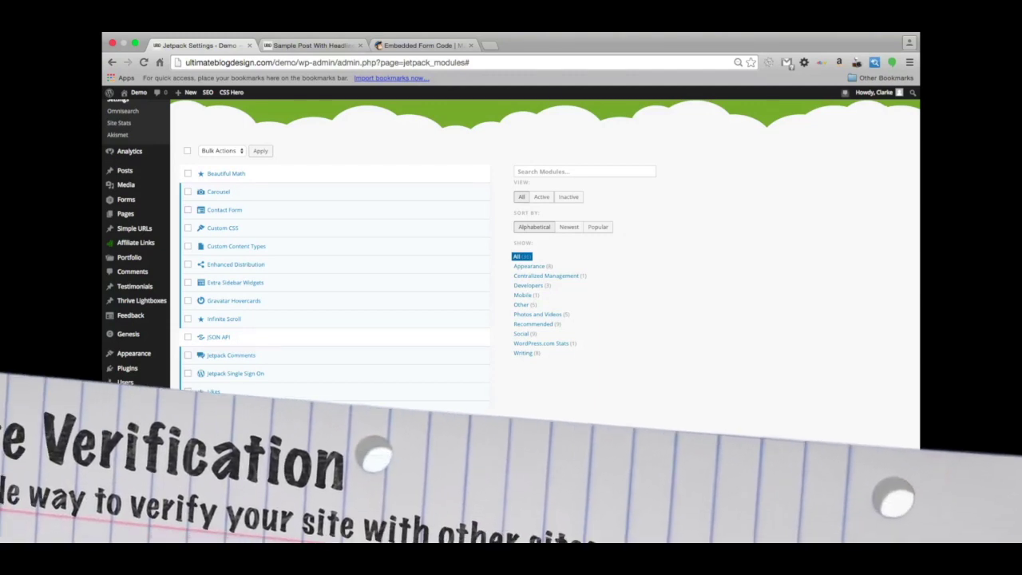
Open the Site Verification module details and go to its configuration on the Tools page.
scroll(372, 378, down, 6)
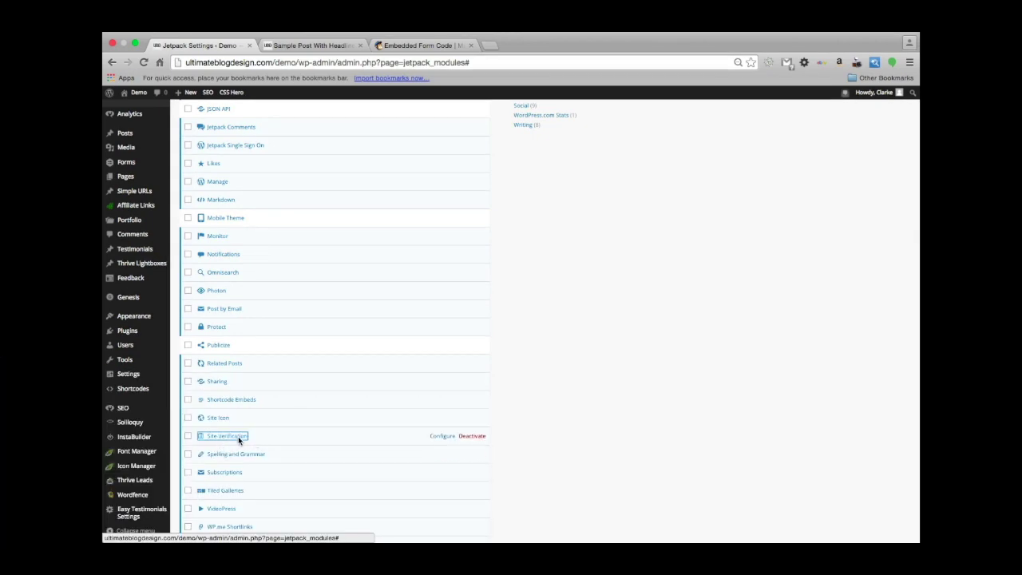
click(227, 436)
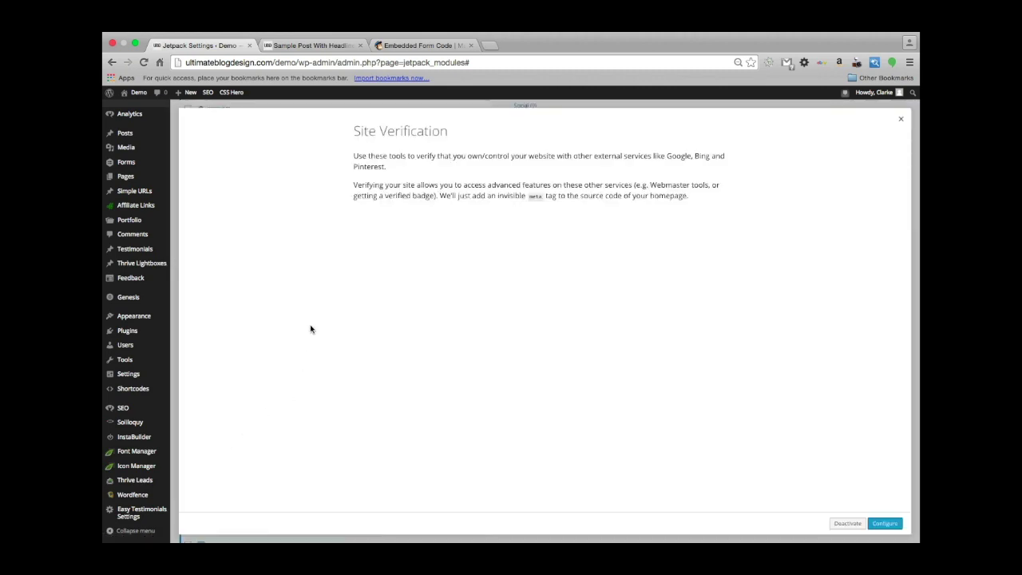
scroll(311, 329, up, 1)
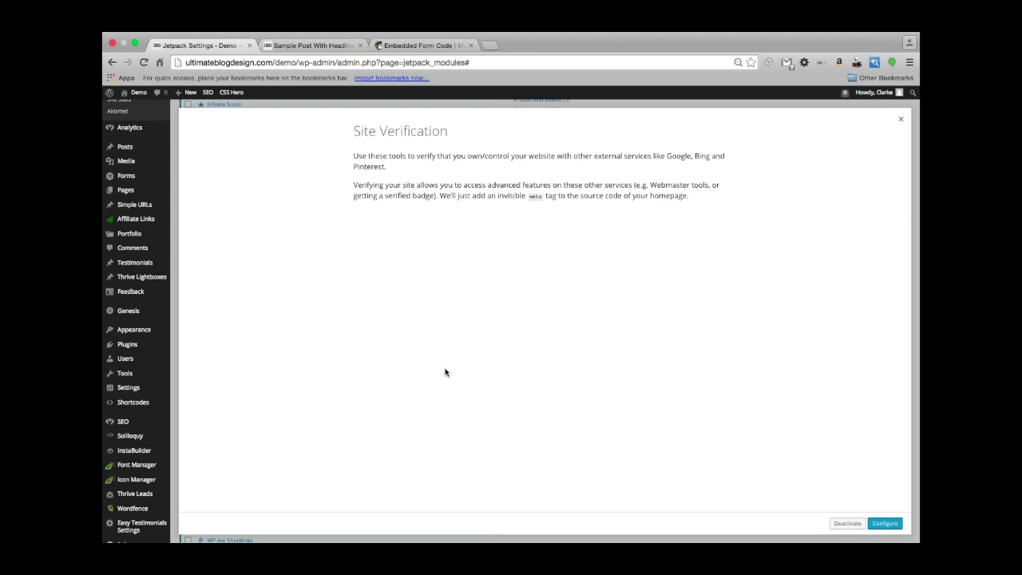
click(884, 524)
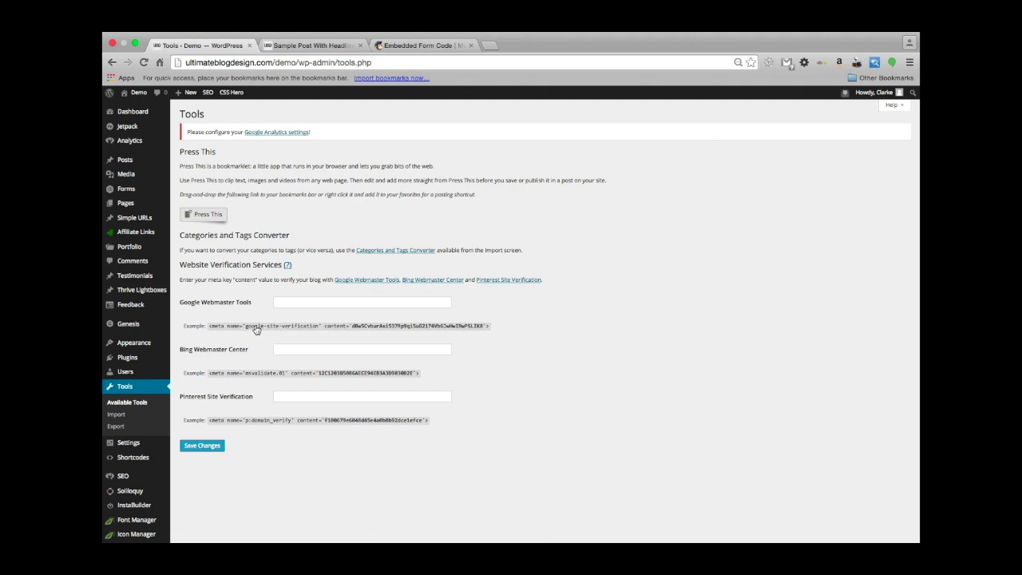
Scroll the Tools page to review the empty Google, Bing and Pinterest verification fields.
scroll(315, 361, down, 1)
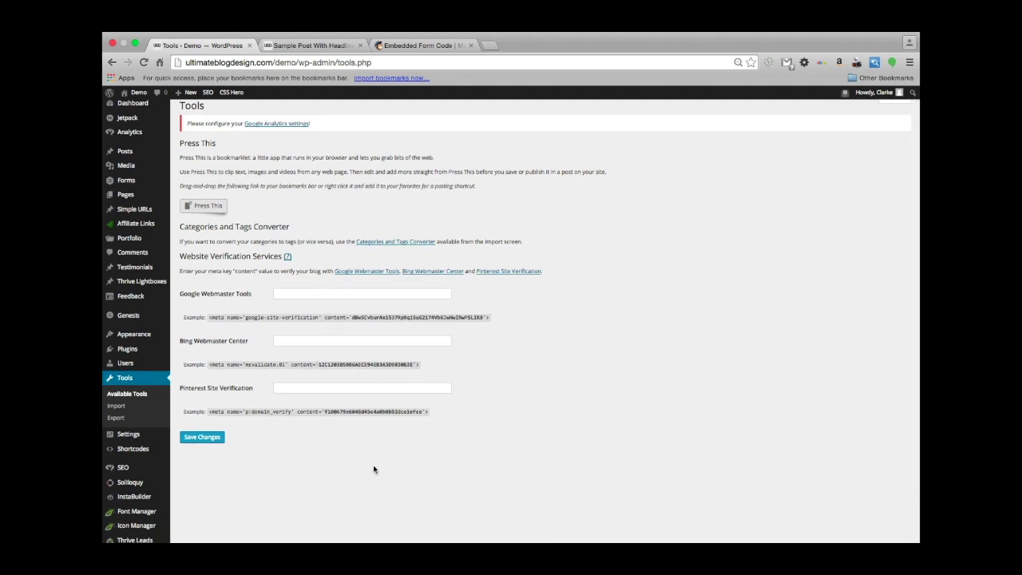
scroll(479, 375, up, 1)
scroll(485, 366, down, 1)
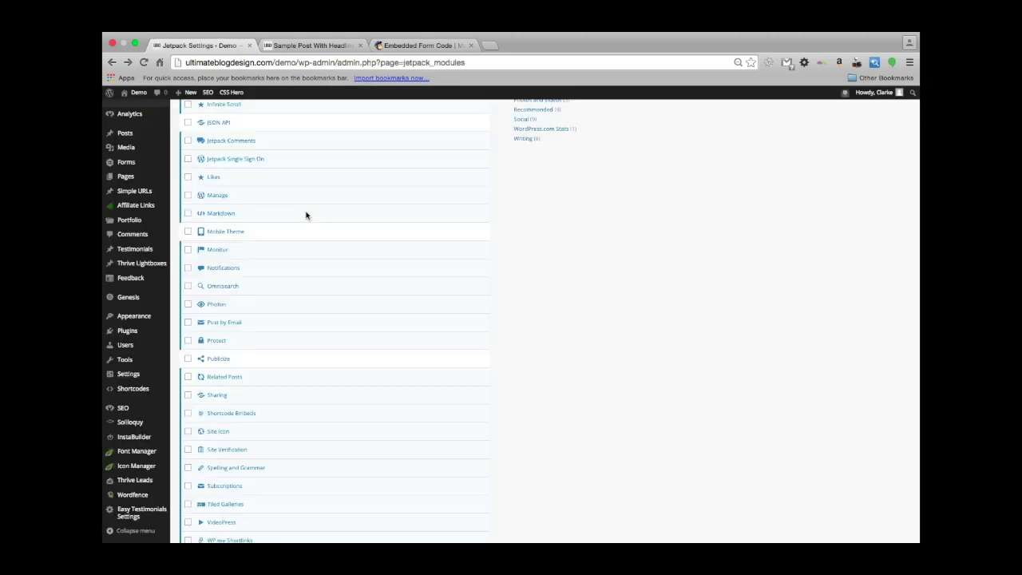
Scroll the Jetpack module list and open the Spelling and Grammar (After the Deadline) details.
scroll(274, 258, down, 2)
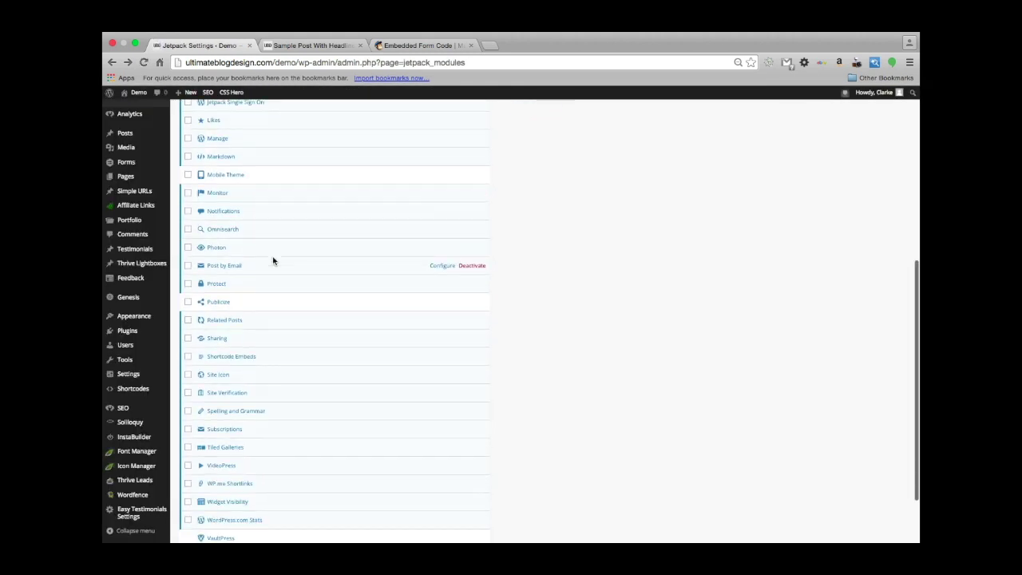
scroll(273, 261, down, 2)
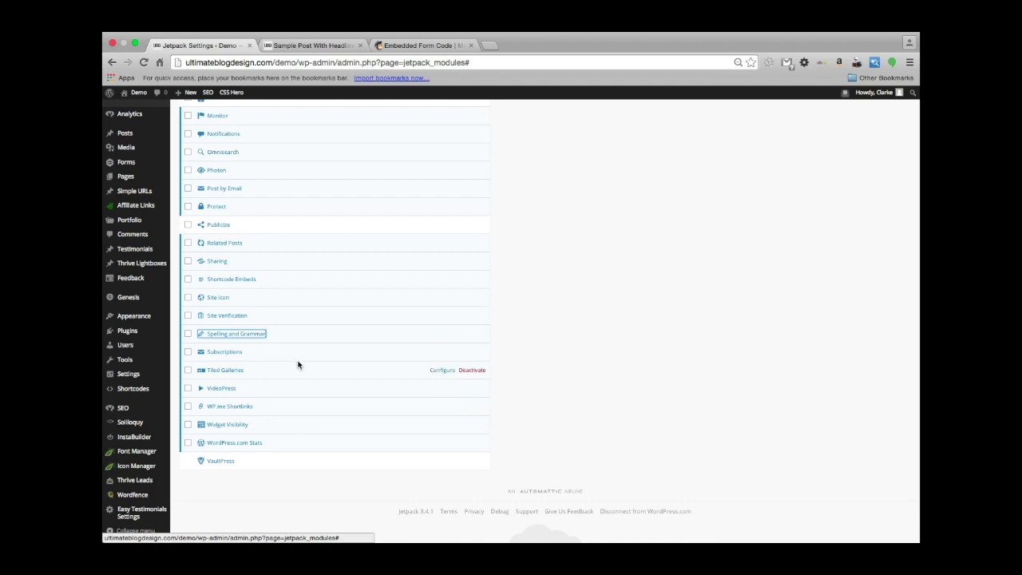
click(230, 334)
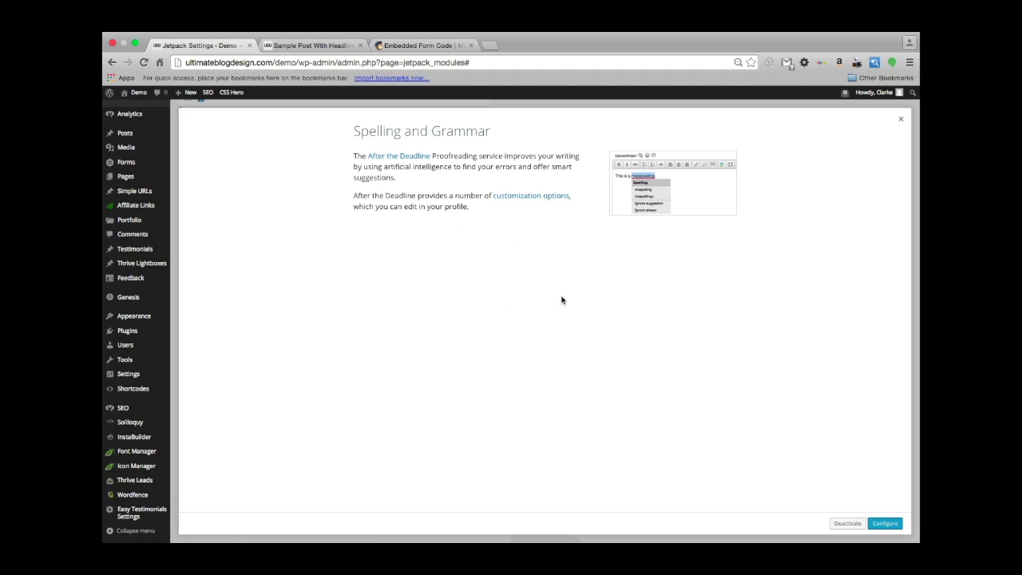
Open the Spelling and Grammar configuration and enable proofreading on first publish and on update.
click(885, 524)
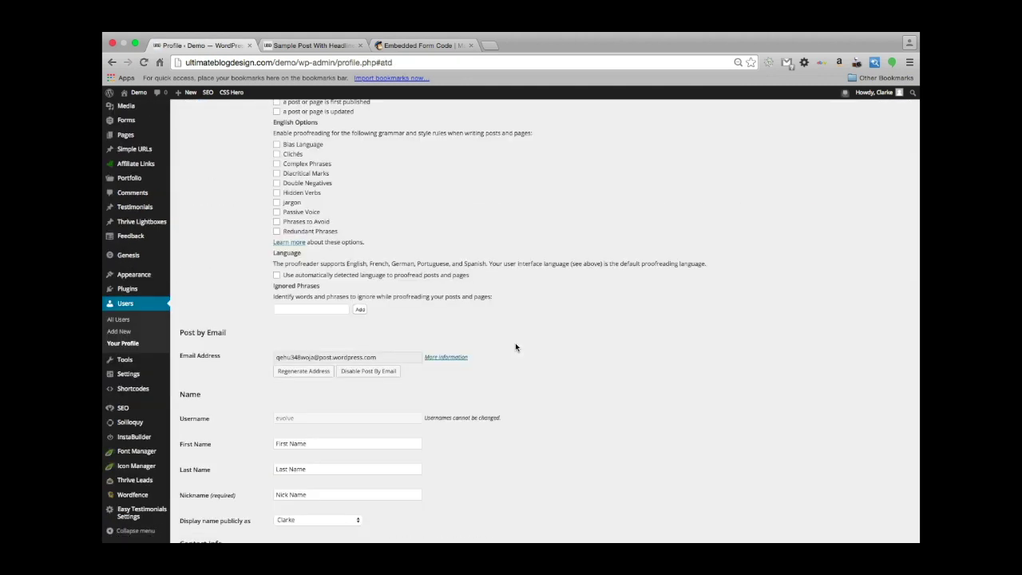
scroll(515, 347, up, 3)
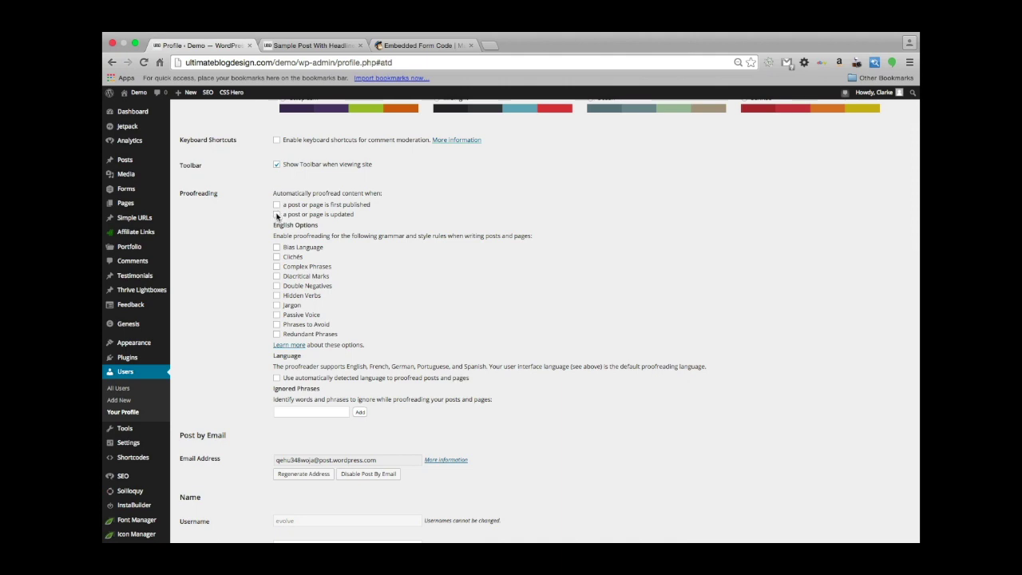
click(277, 205)
click(276, 214)
scroll(396, 272, down, 1)
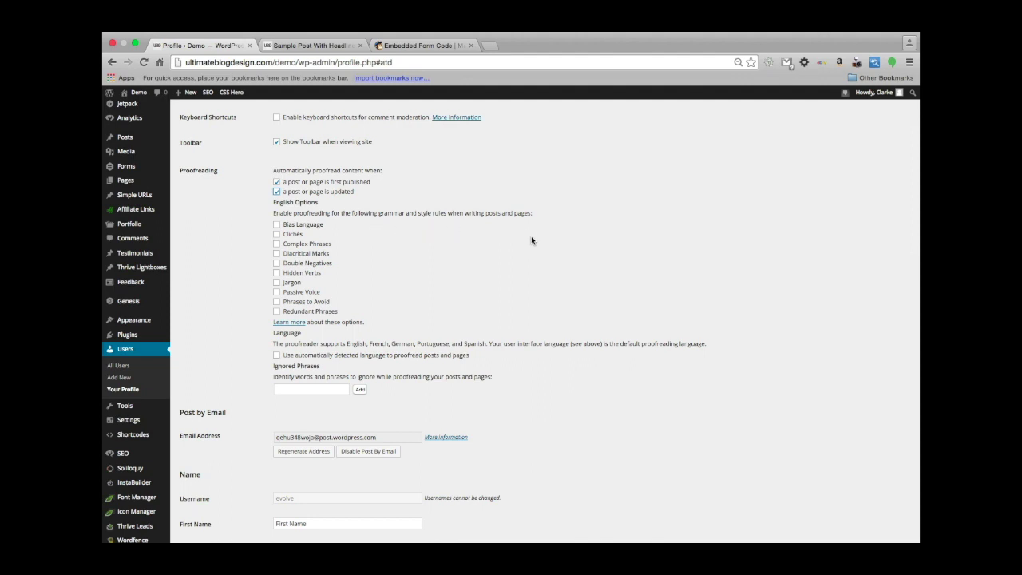
Enable every English option: bias language, clichés, complex phrases, diacritical marks, double negatives, hidden verbs, jargon, passive voice, phrases to avoid, redundant phrases.
click(277, 226)
click(277, 234)
click(277, 244)
click(276, 254)
click(277, 264)
click(277, 273)
click(277, 284)
click(276, 293)
click(277, 302)
click(277, 311)
scroll(373, 313, down, 1)
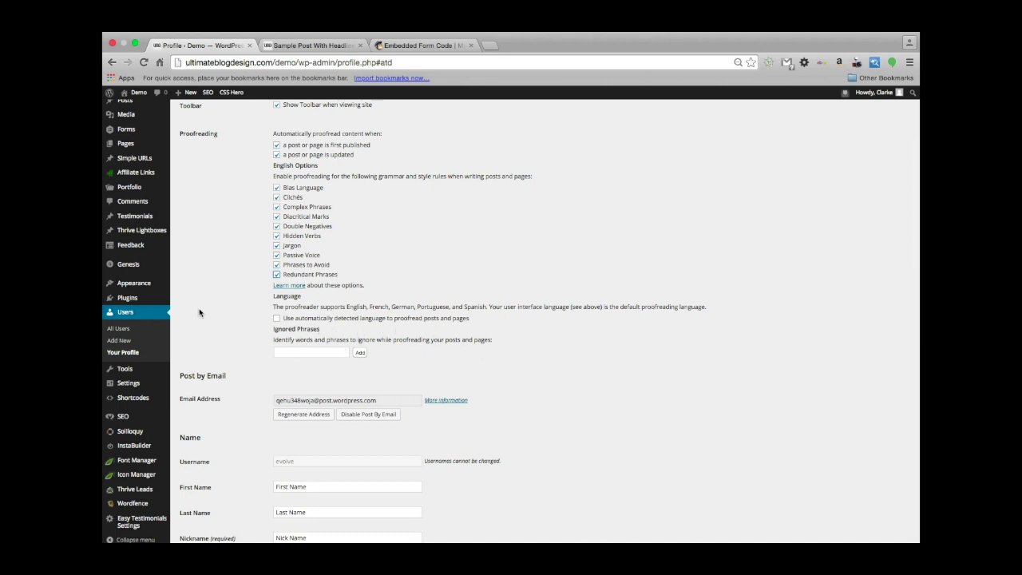
Enable proofreading in the automatically detected language and save the profile with Update Profile.
click(276, 318)
scroll(436, 313, down, 1)
scroll(436, 312, down, 2)
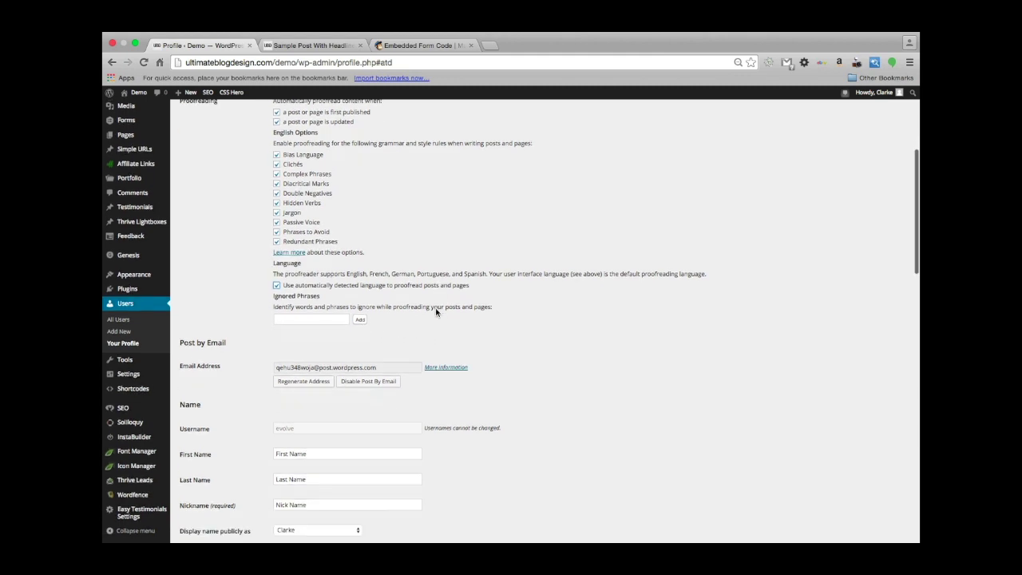
scroll(533, 369, up, 5)
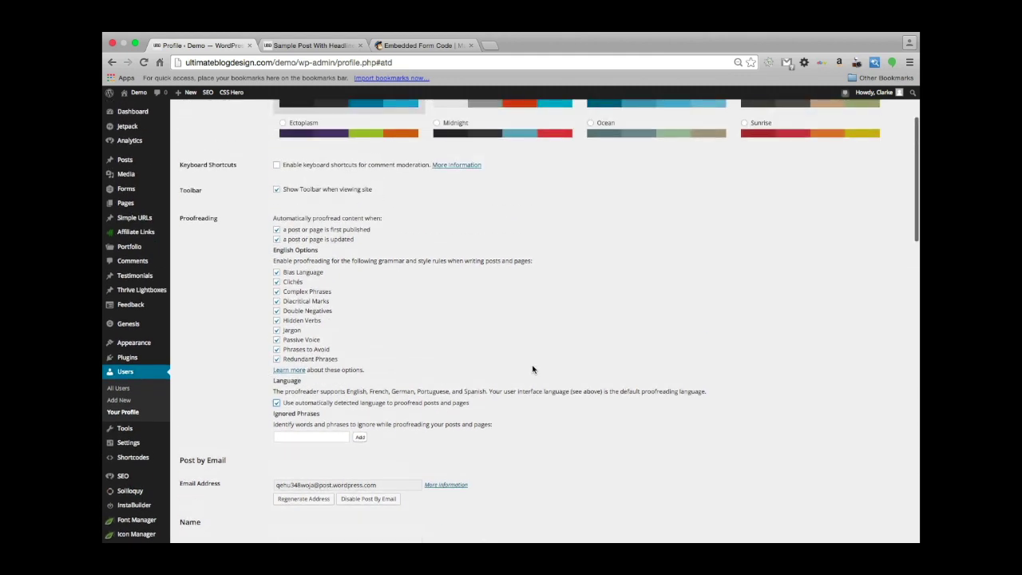
scroll(532, 369, down, 4)
scroll(533, 369, up, 3)
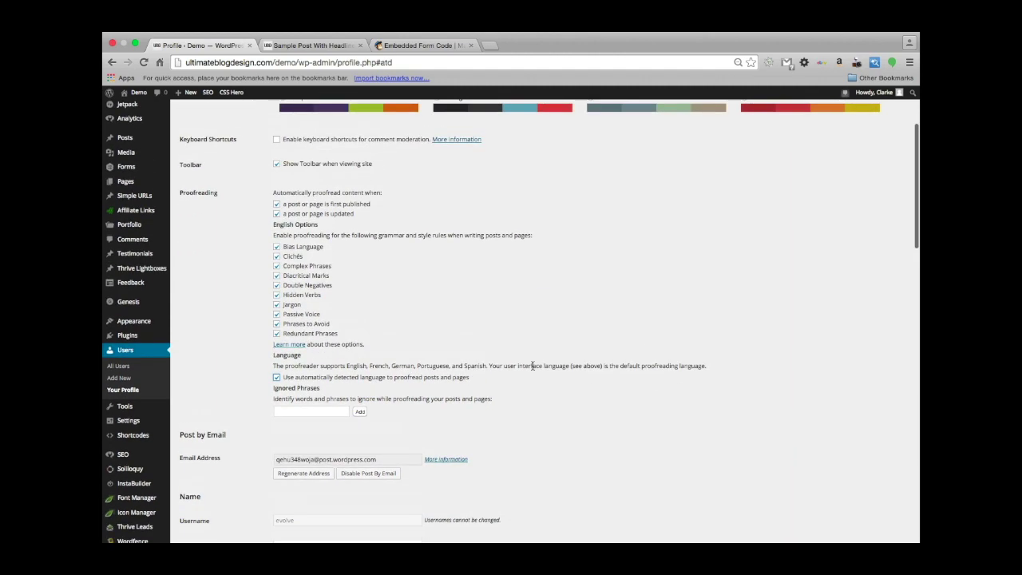
scroll(533, 369, down, 15)
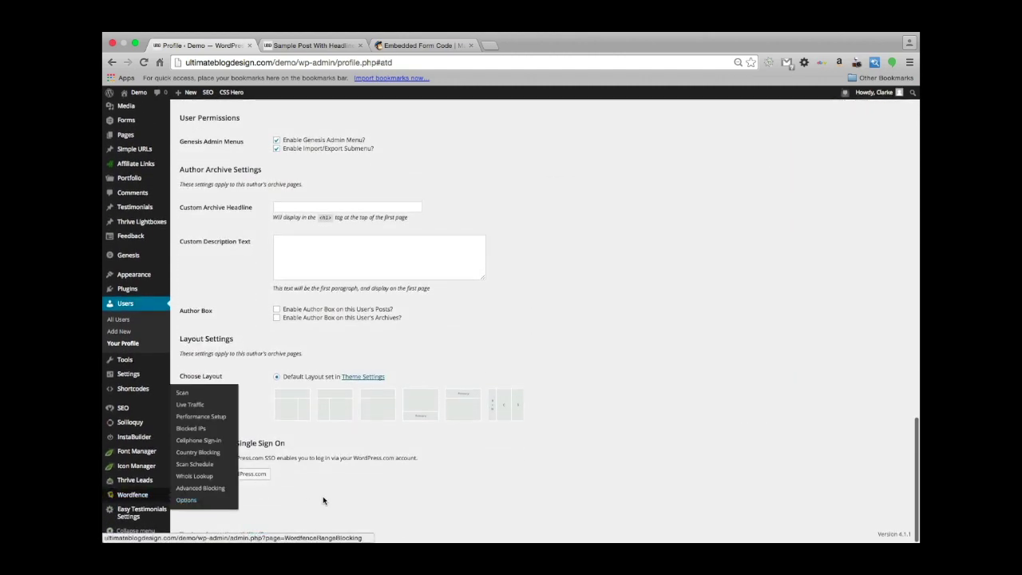
click(203, 498)
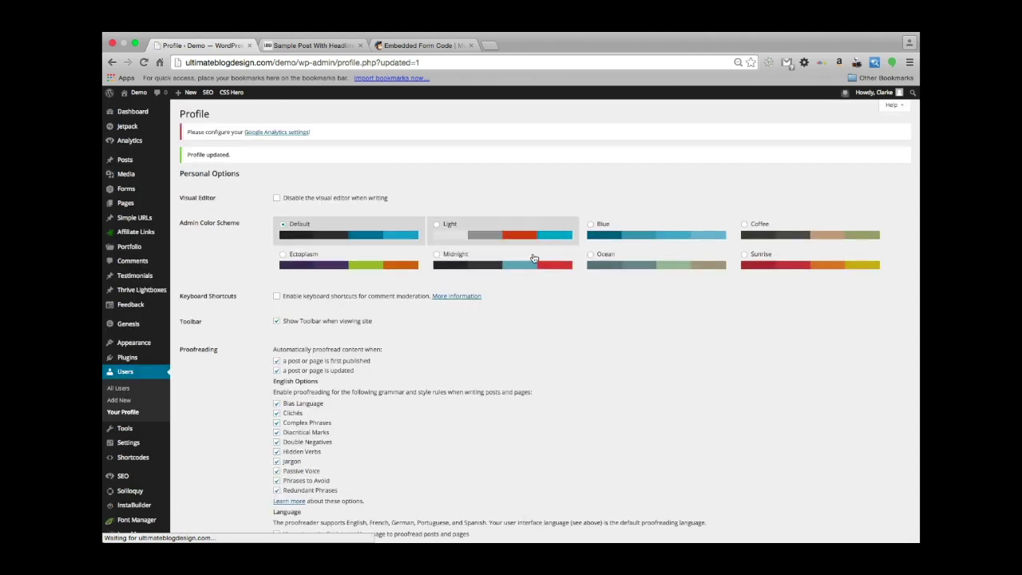
click(120, 160)
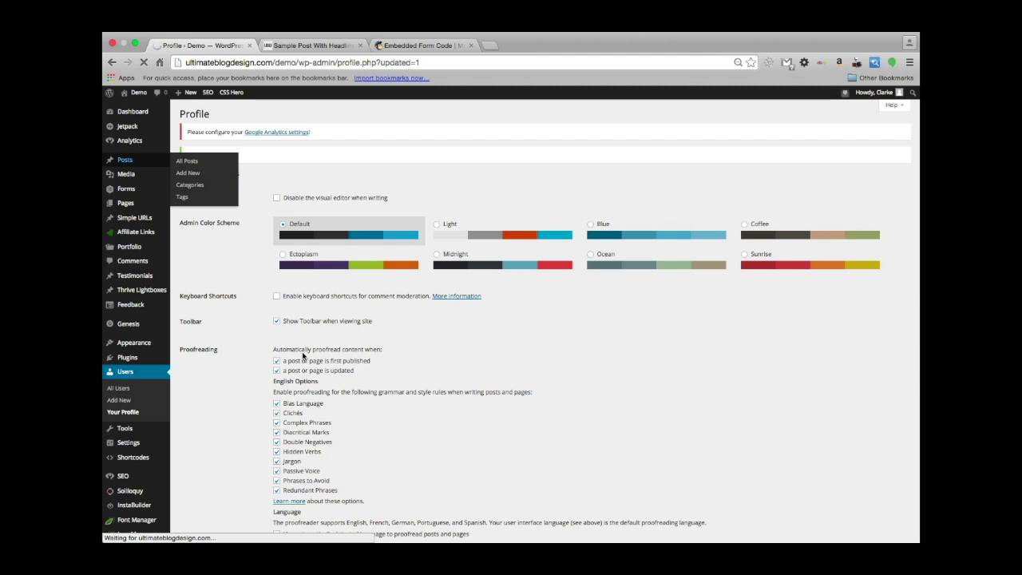
Open Sample Post With a Blockquote in the Visual editor and delete all four body paragraphs.
scroll(303, 352, down, 5)
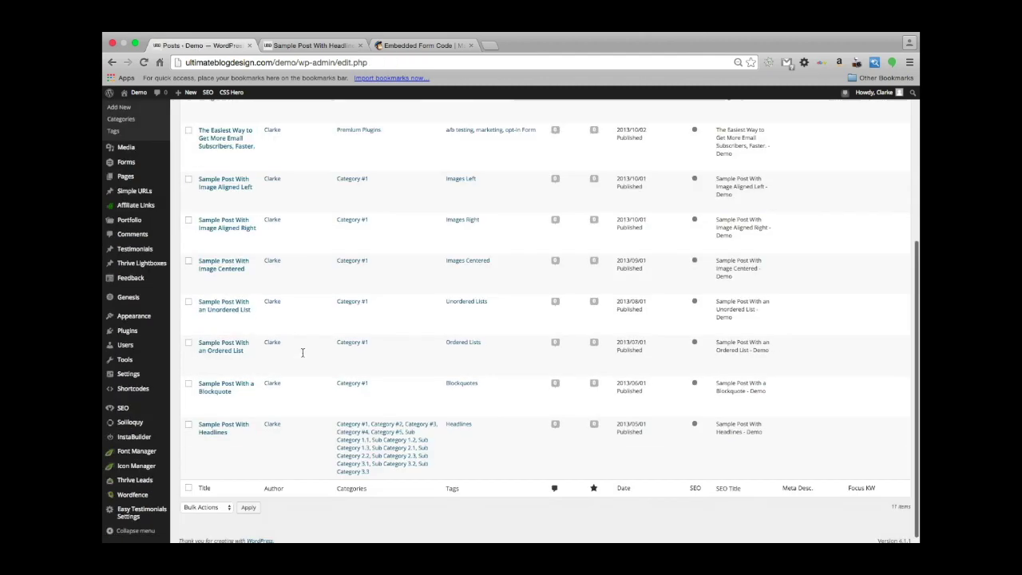
click(224, 382)
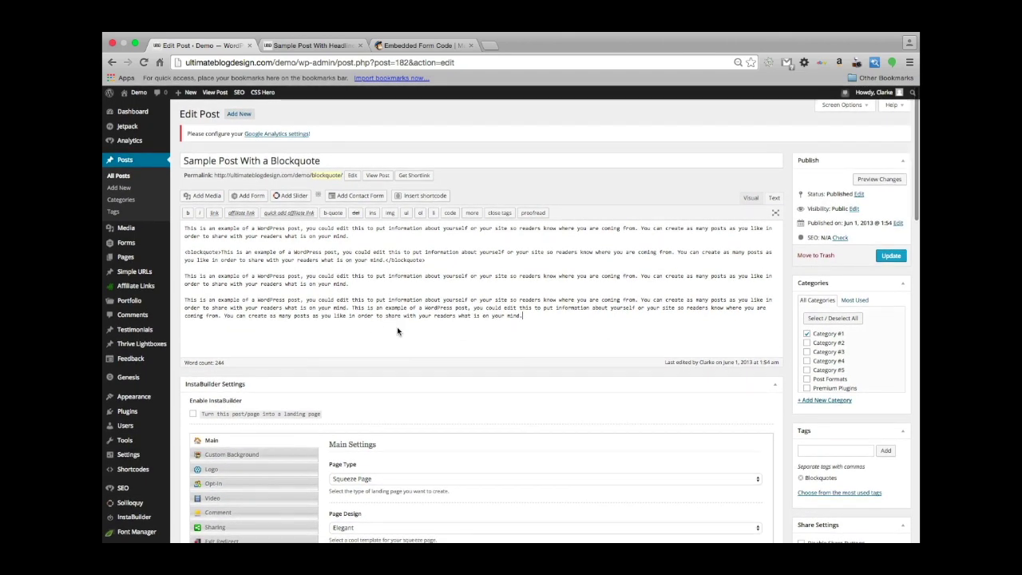
click(751, 198)
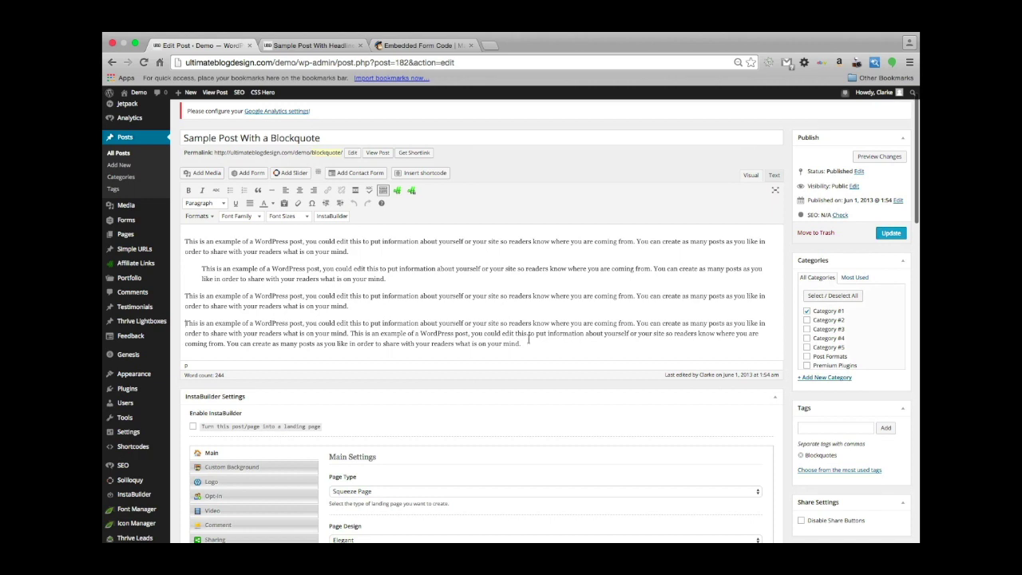
drag(526, 345, 166, 209)
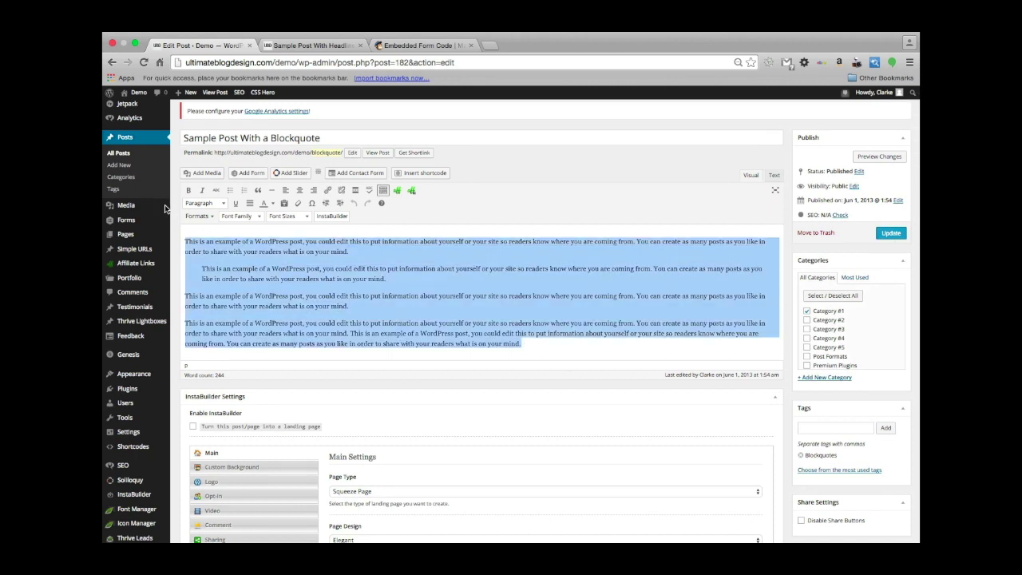
key(BackSpace)
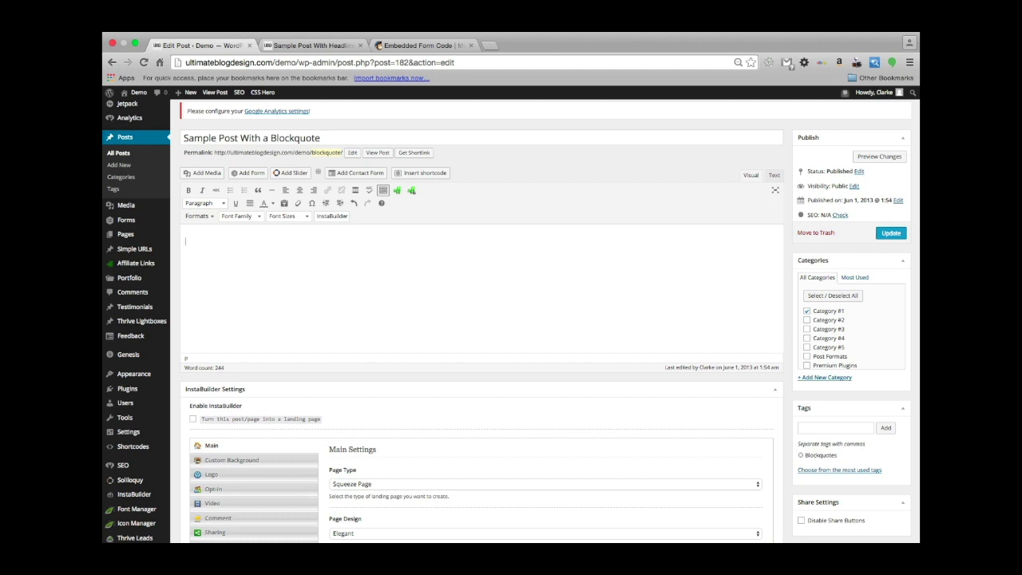
Type a misspelled test paragraph beginning 'Making Videos to sho our wonderful Learn to Blog Family'.
text(Making Videos to sho our wonderful Learn to Blog Family the Spelling and grammor feat)
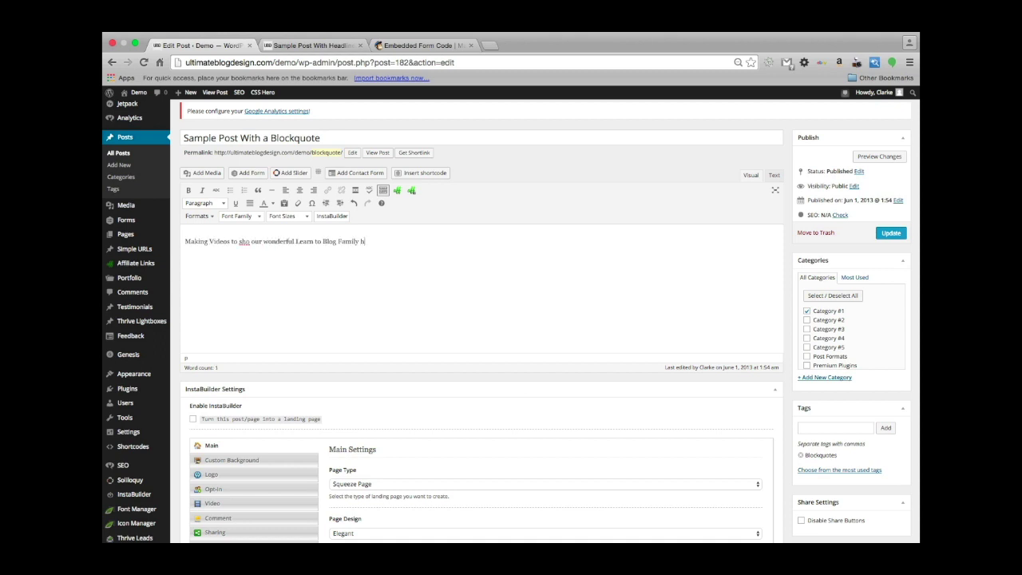
text(ures is a blost. Jetp)
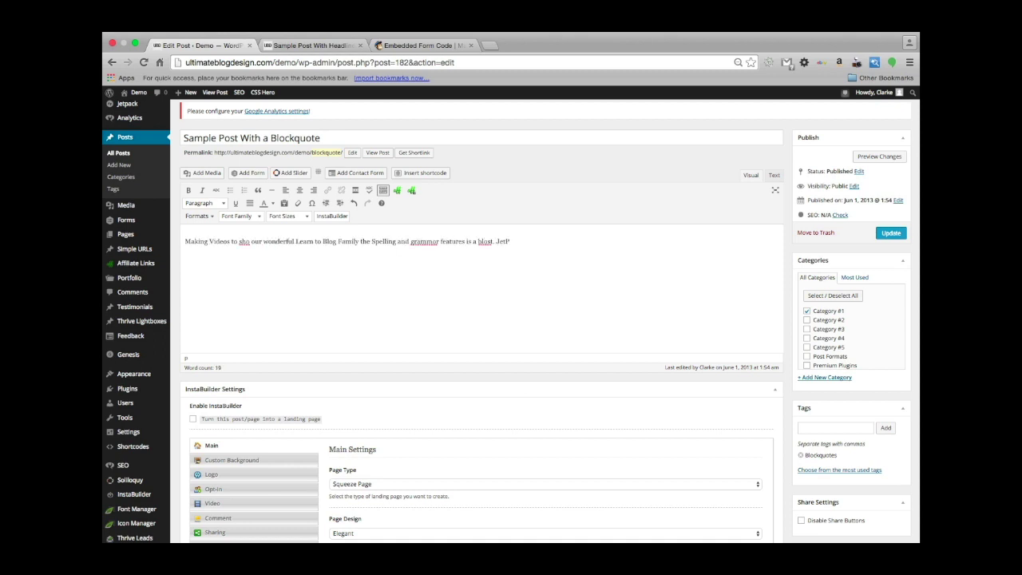
text(ack is an amazing tool that has so many features that this fvideo is going to be over an hour long!!!)
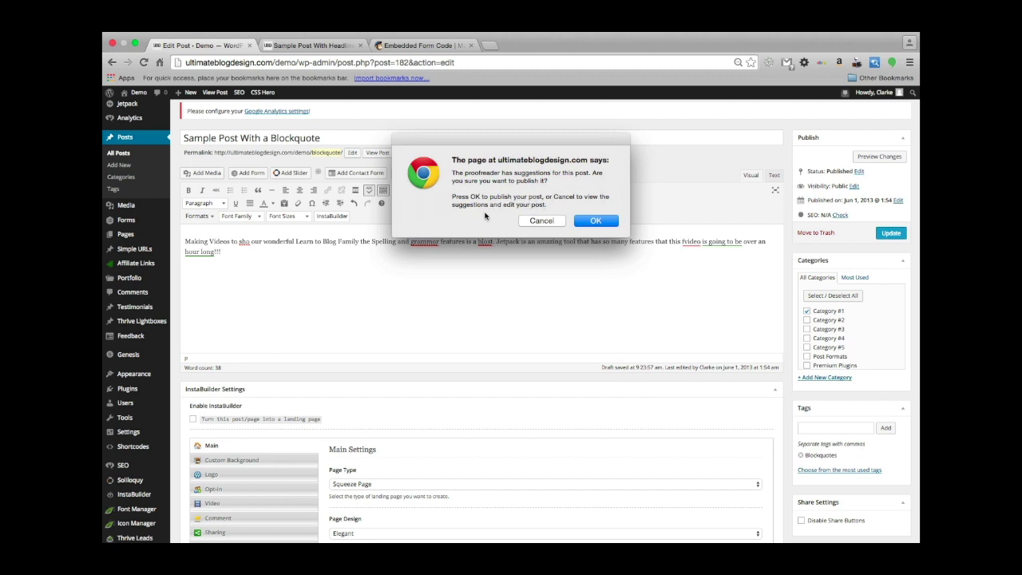
Dismiss the proofreader warning to review the flagged spelling and grammar suggestions.
click(541, 221)
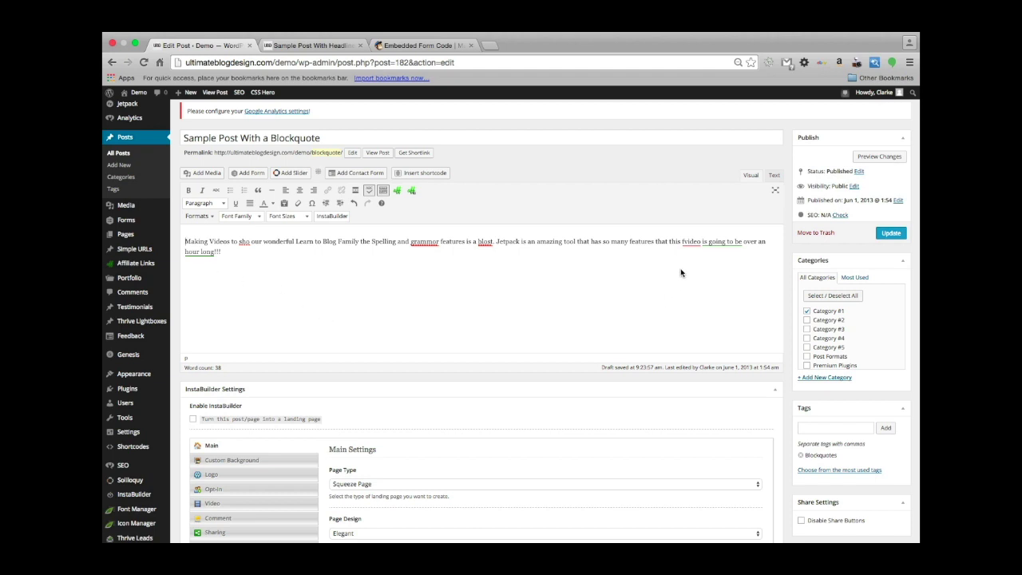
click(716, 241)
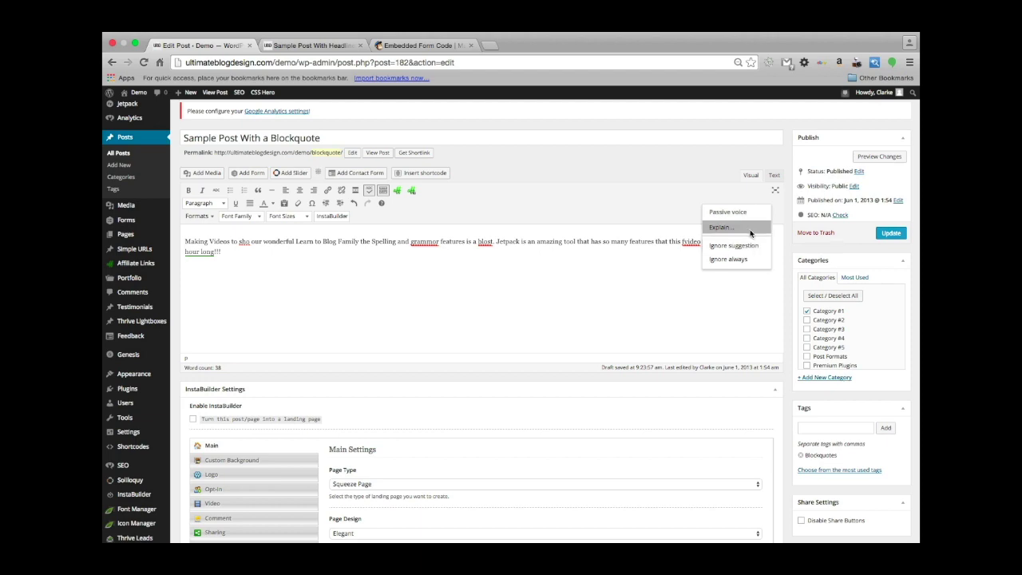
click(751, 230)
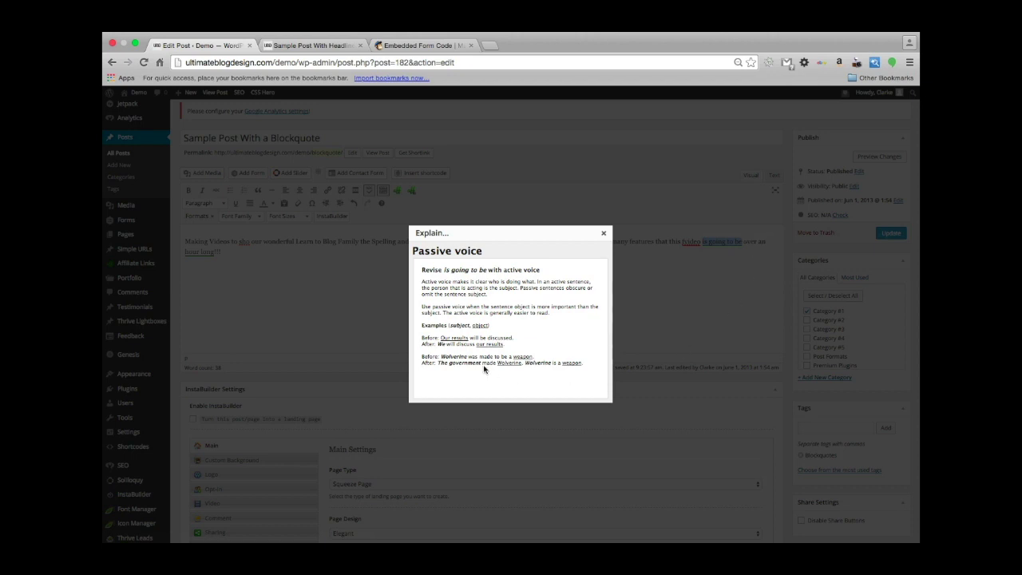
click(603, 234)
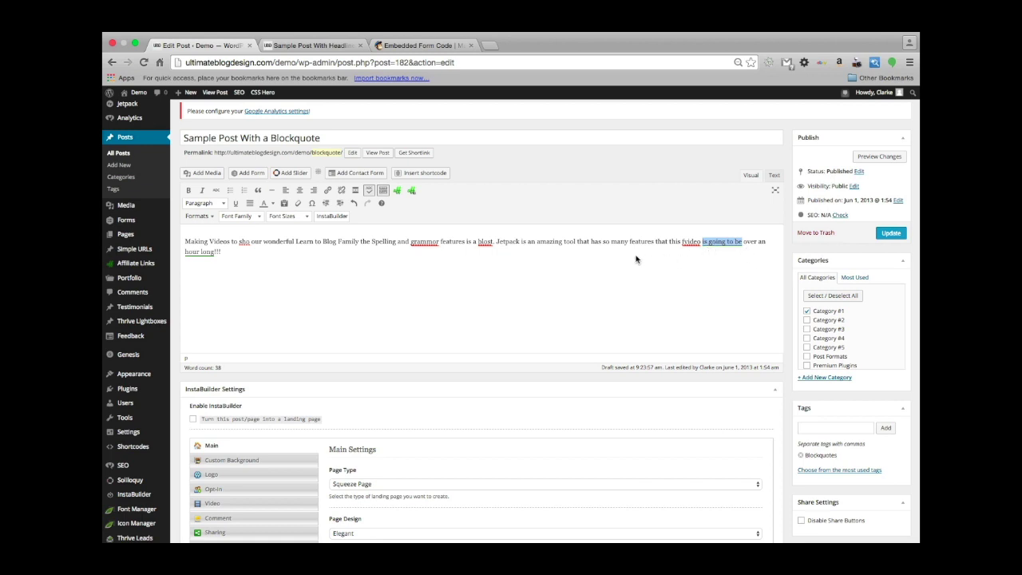
click(692, 243)
Correct 'fvideo' to 'video', reword 'is going to' as 'will', and change 'hour' to 'hour-long'.
click(691, 243)
click(694, 230)
click(713, 244)
drag(730, 240, 715, 245)
text(will)
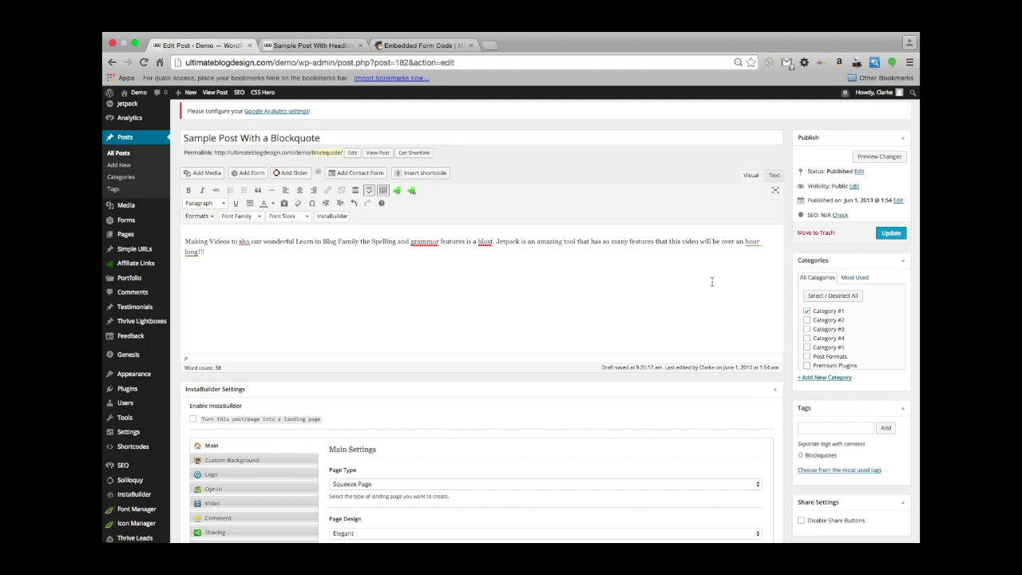
click(754, 244)
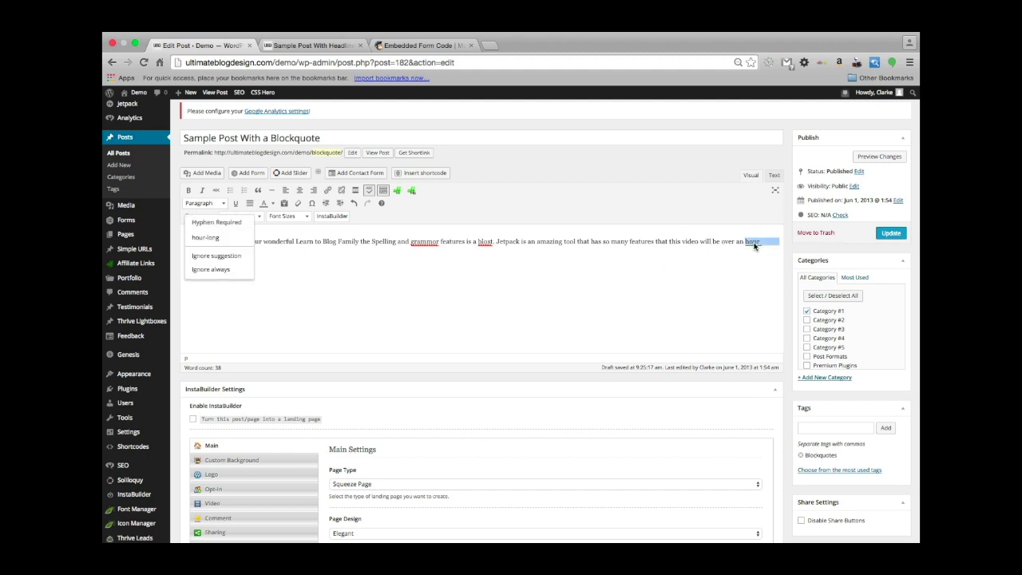
click(204, 239)
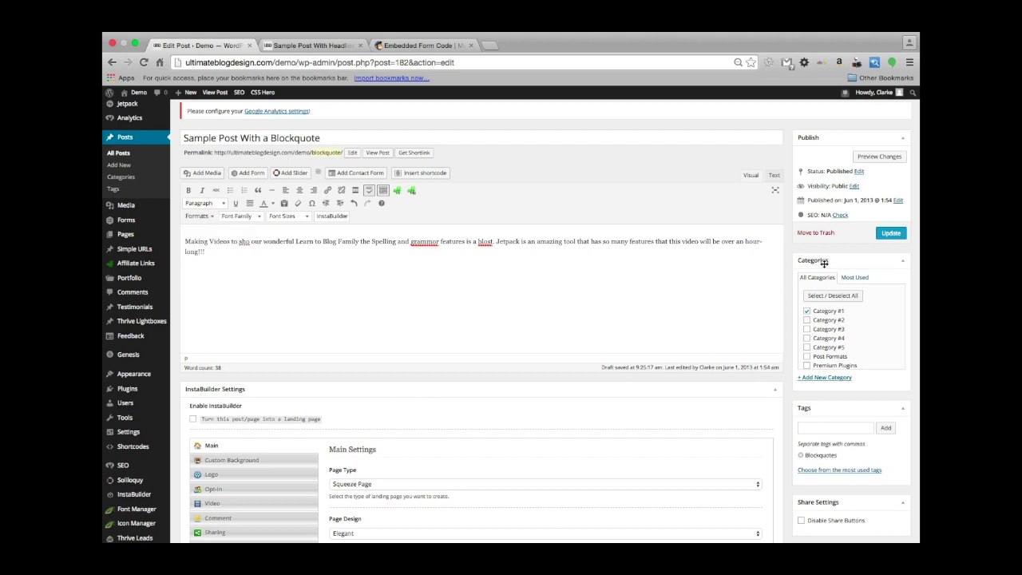
Fix 'grammor' to 'grammar' and 'blost' to 'blast', then update the post.
click(429, 243)
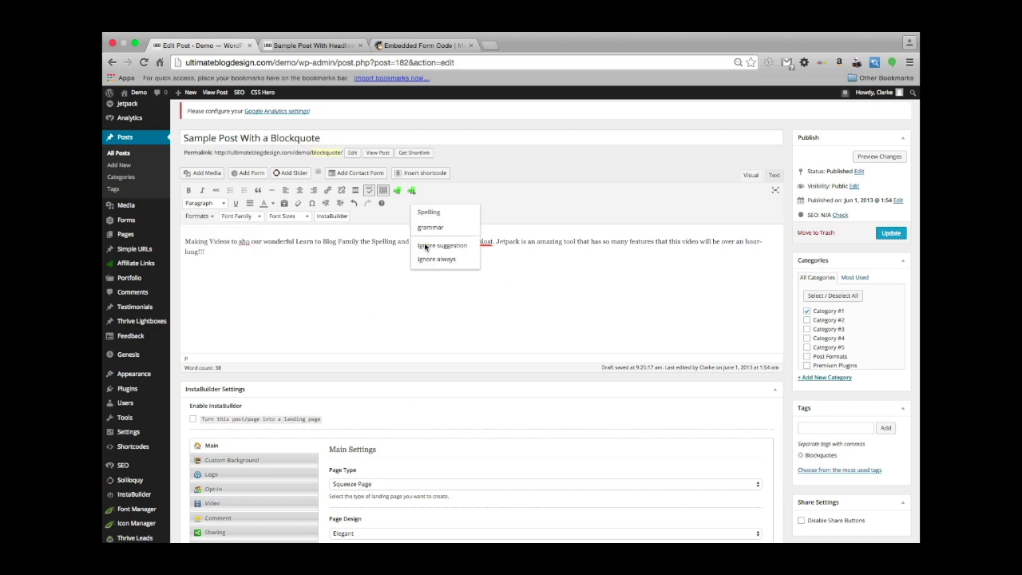
click(438, 227)
click(485, 243)
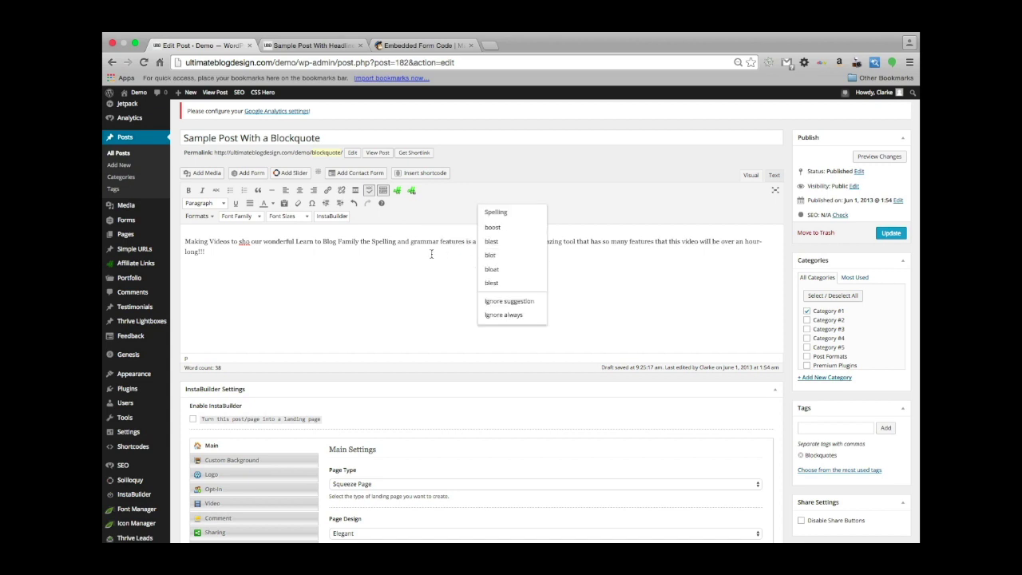
click(514, 243)
click(484, 243)
click(515, 242)
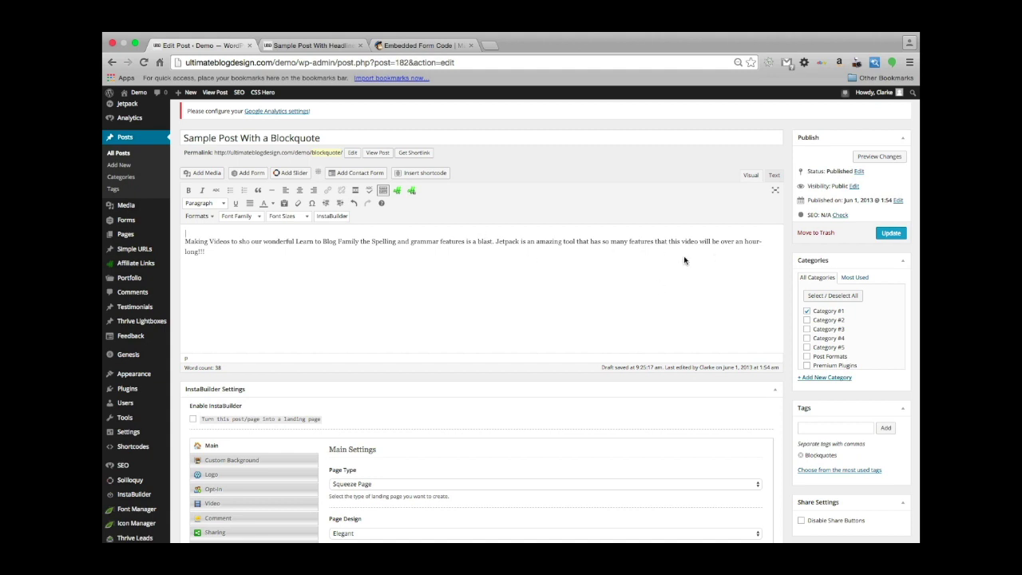
click(896, 236)
click(892, 233)
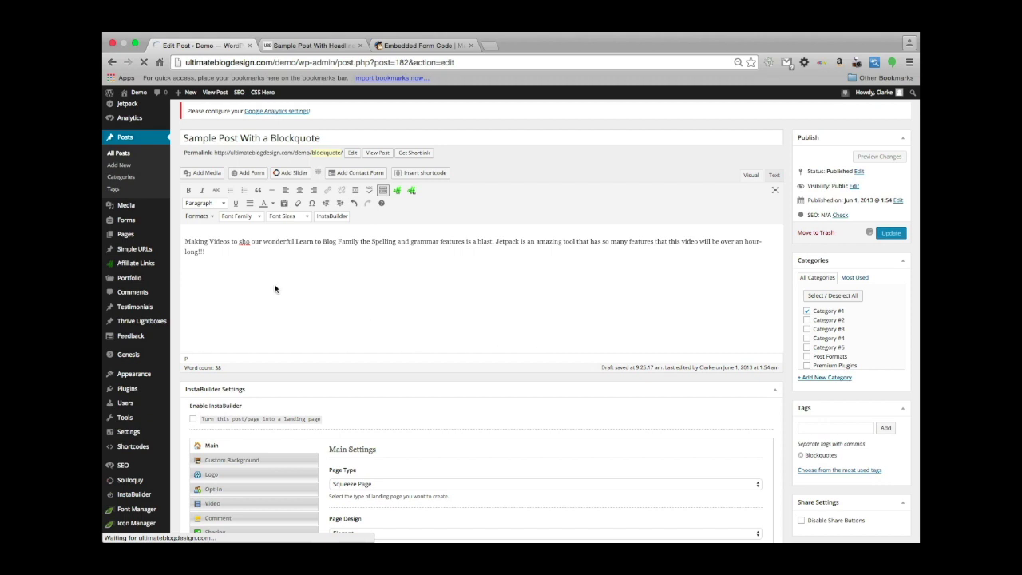
Correct the misspelled 'sho' to 'show' in the blockquote post.
right_click(244, 246)
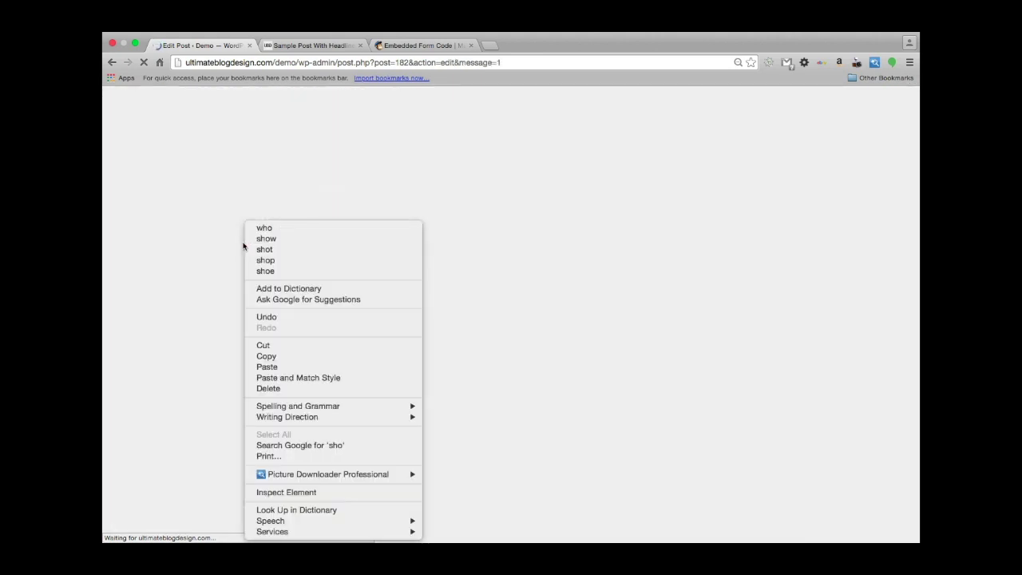
click(204, 249)
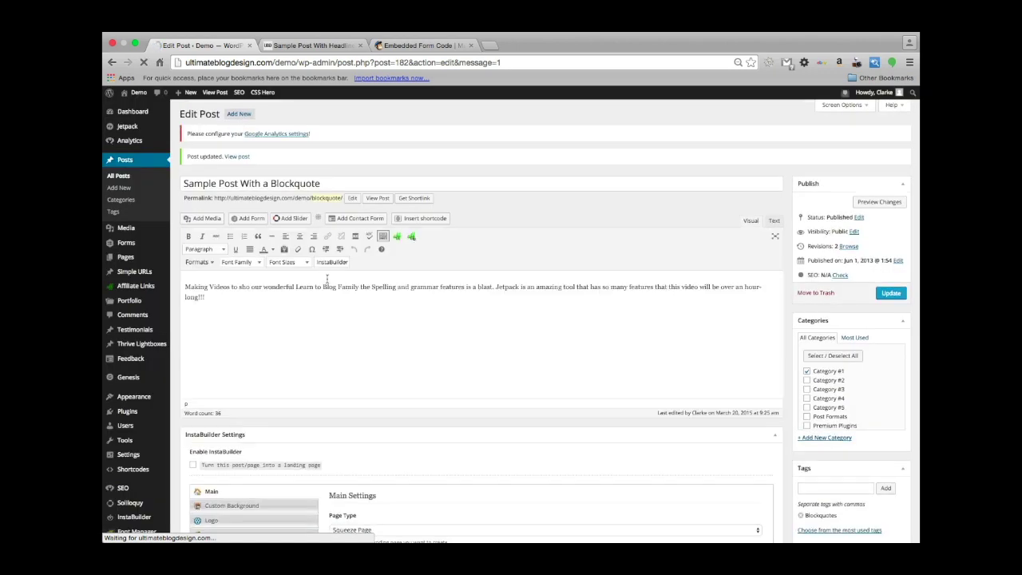
click(249, 288)
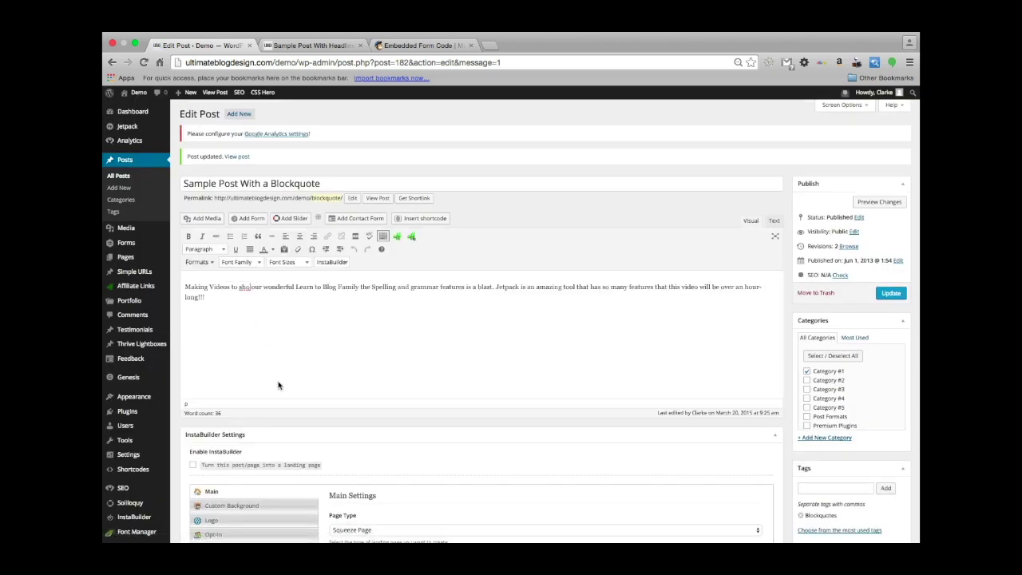
text(w)
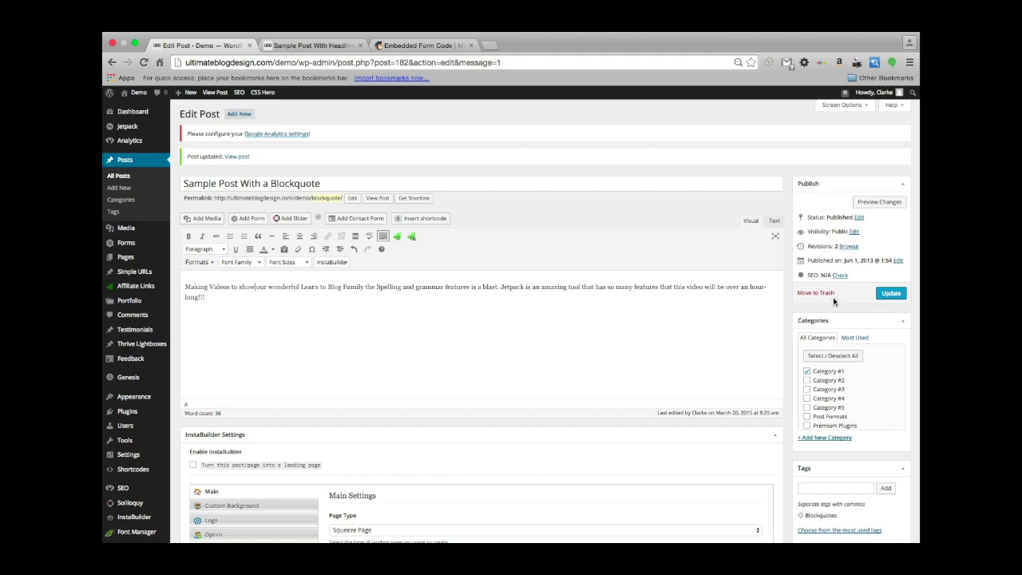
Update the post, confirm no writing errors remain, and return to the Jetpack modules list.
click(891, 293)
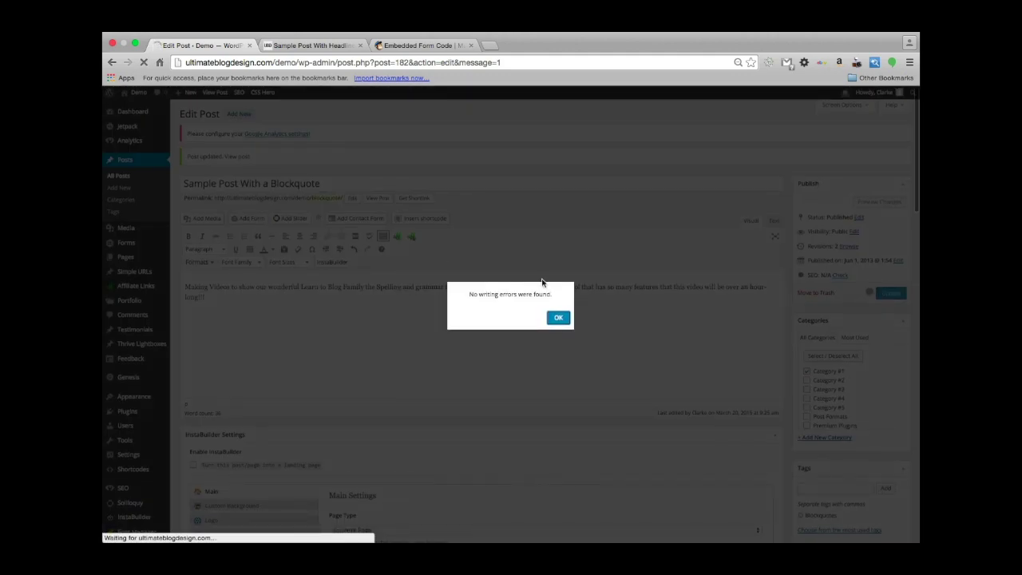
click(559, 319)
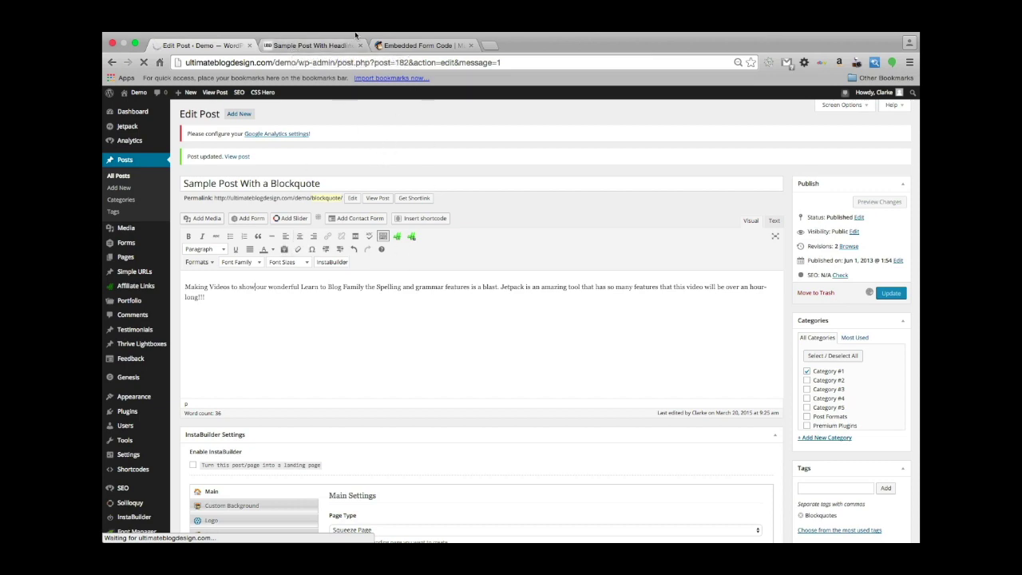
click(419, 48)
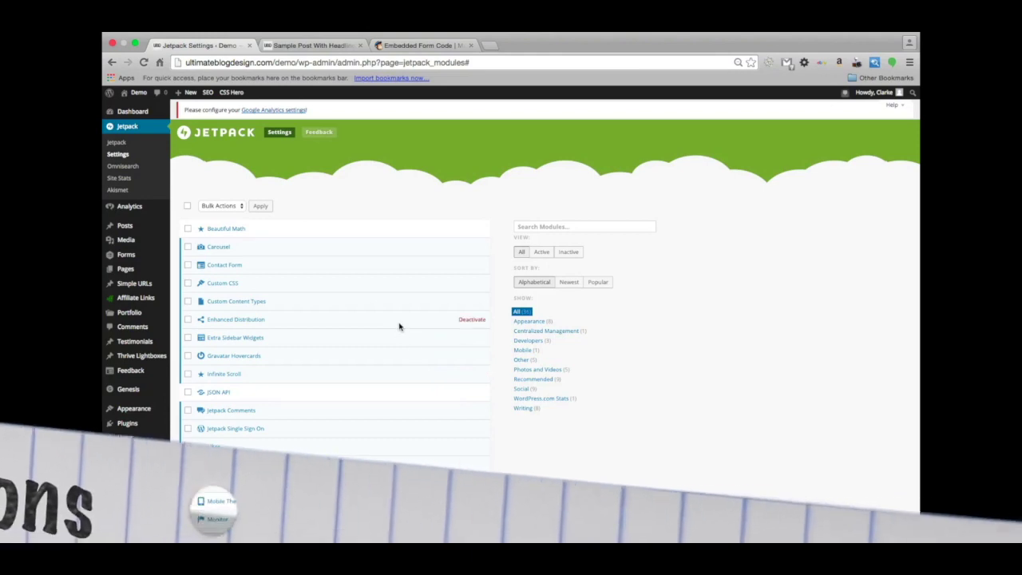
Scroll down the Jetpack modules list and open the Subscriptions module details.
scroll(413, 357, down, 9)
scroll(383, 326, down, 1)
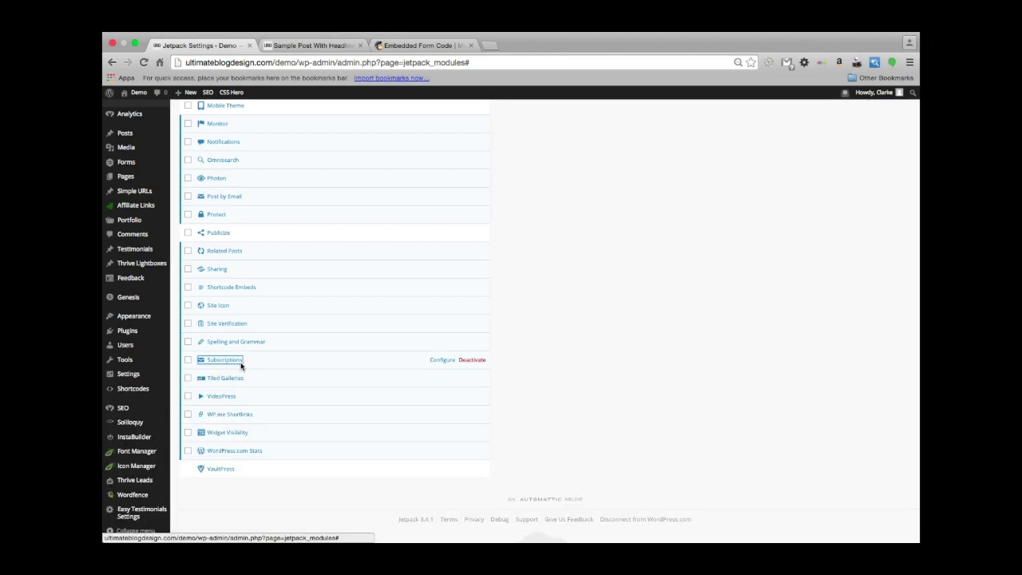
click(220, 360)
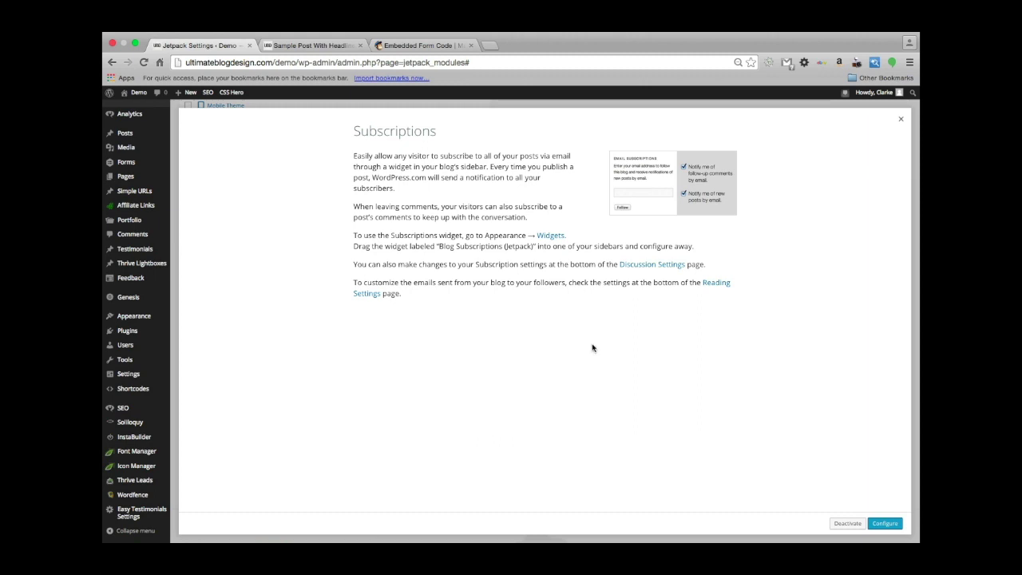
Follow the Reading Settings link to see the blog-follow and comment-follow email texts.
click(717, 284)
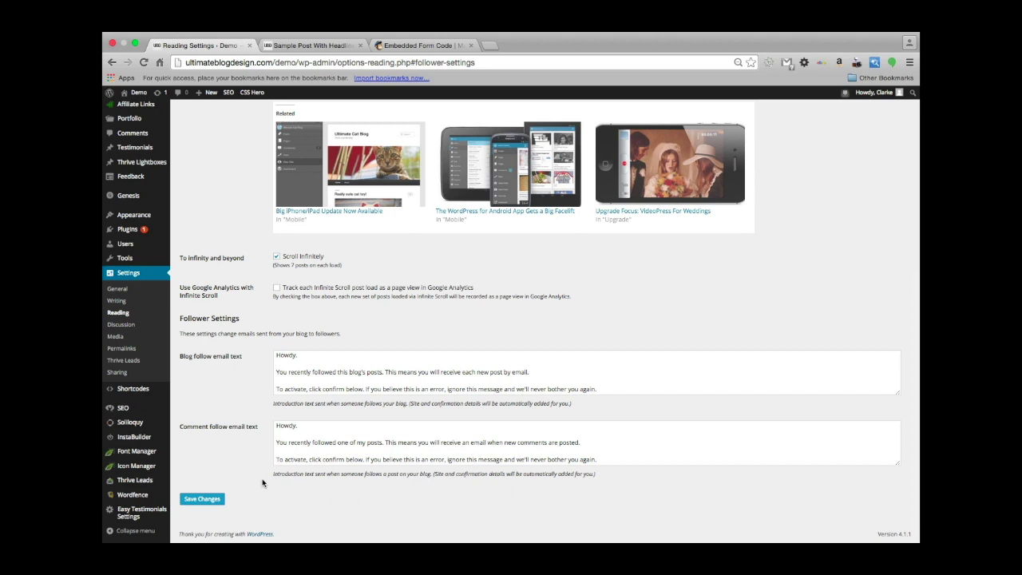
Go to Appearance > Widgets in the admin menu.
scroll(263, 483, down, 2)
scroll(206, 192, up, 5)
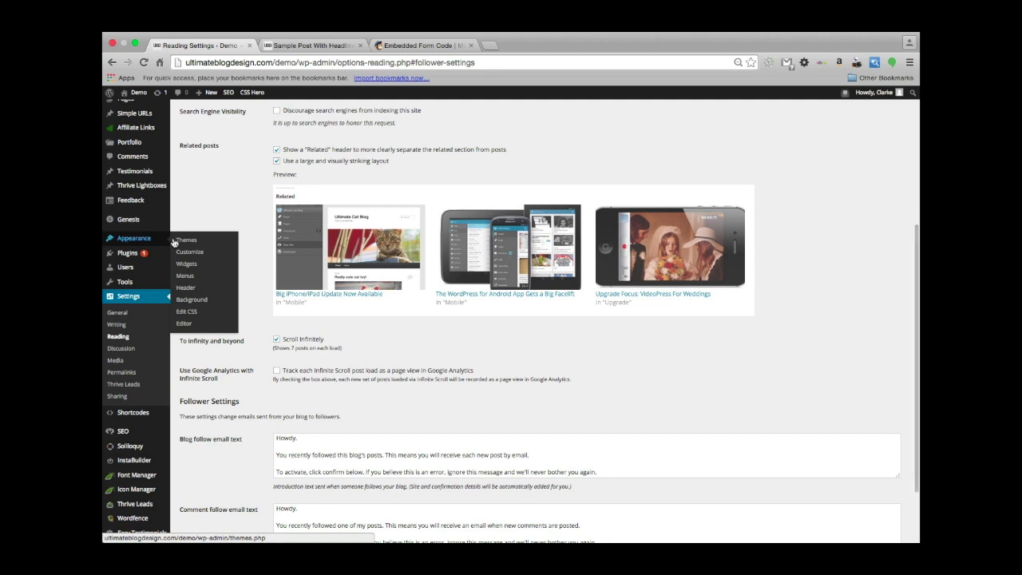
click(187, 263)
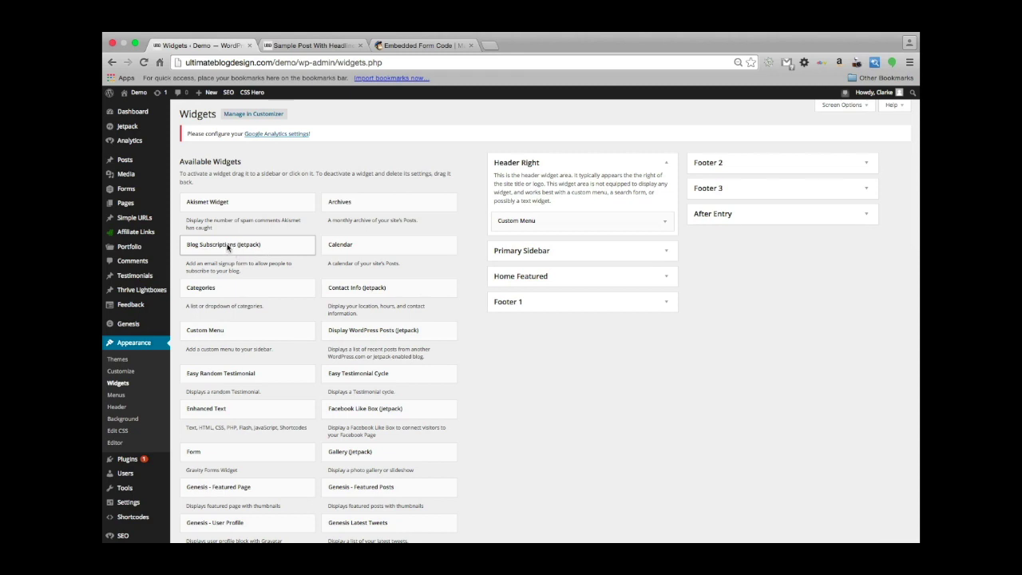
Add the Blog Subscriptions widget to the Primary Sidebar, replacing 'Blog' in its title with 'The Ultimate Blog Design'.
drag(228, 248, 530, 253)
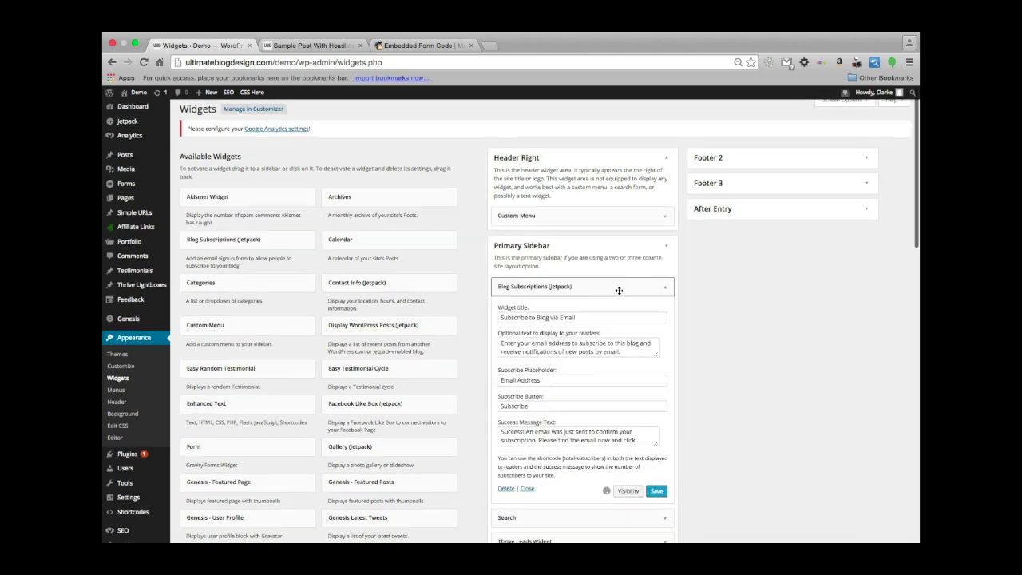
scroll(619, 291, down, 2)
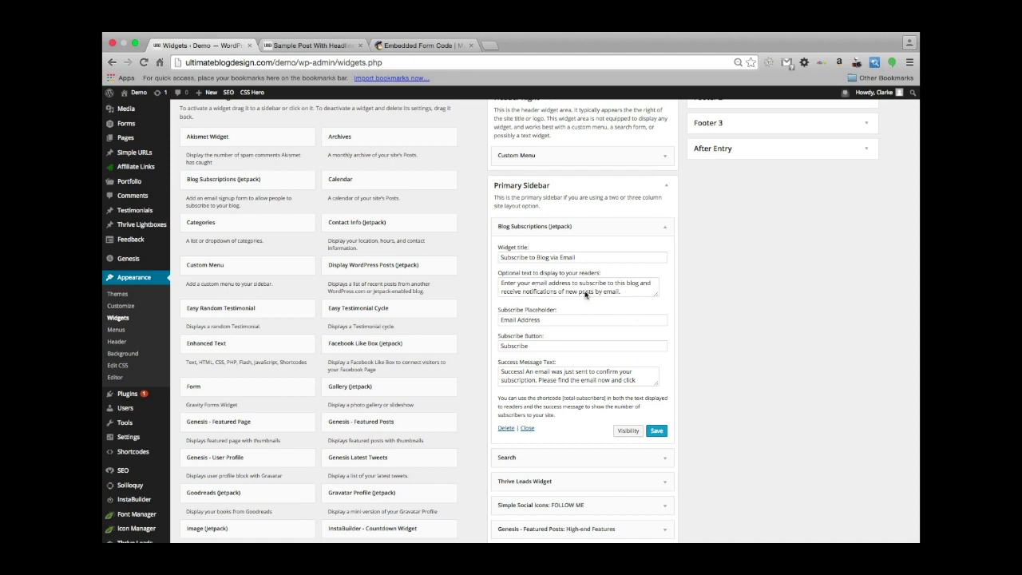
scroll(548, 329, down, 1)
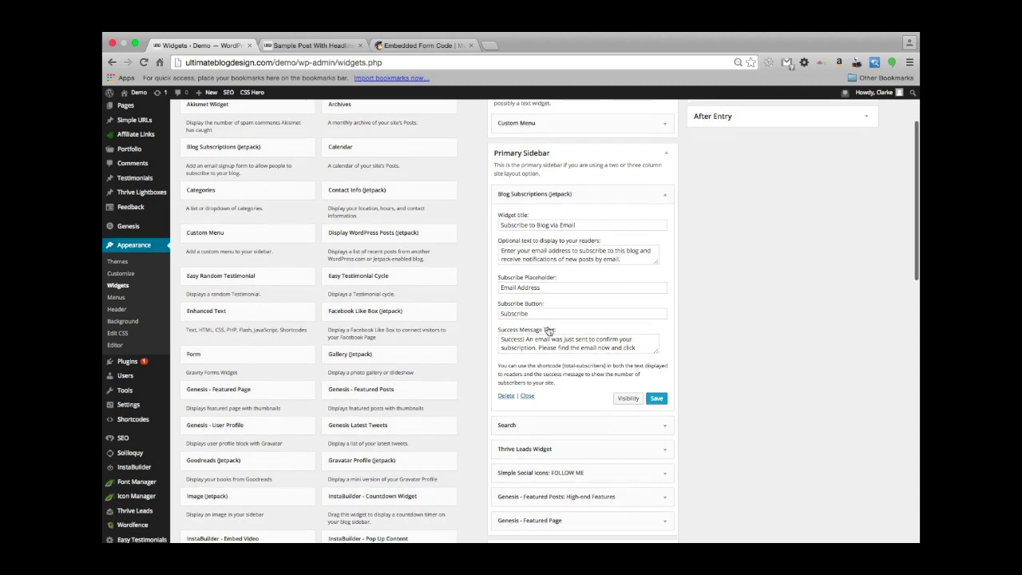
double_click(542, 226)
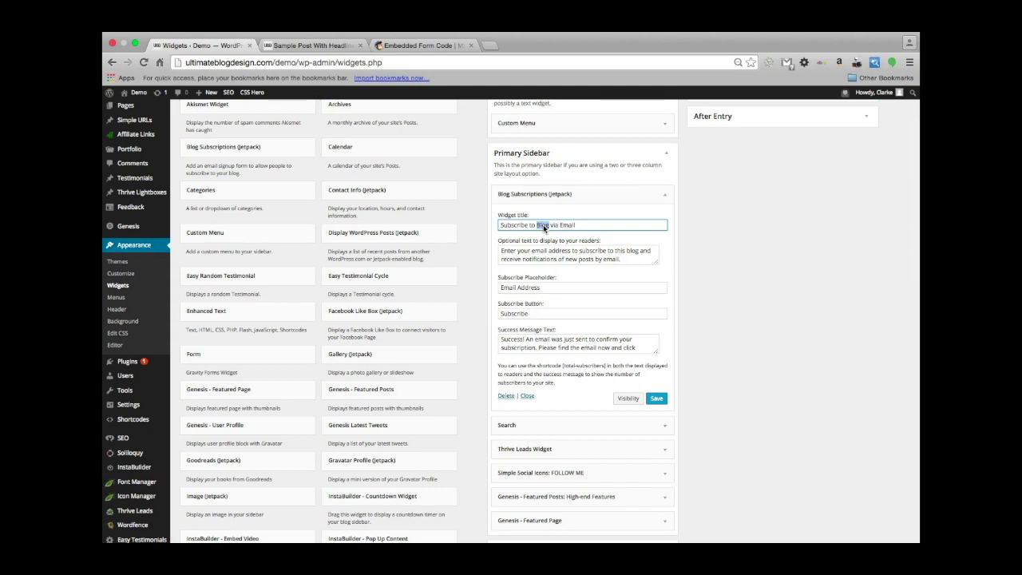
text(The Ul)
text(timate )
text(Blog Des)
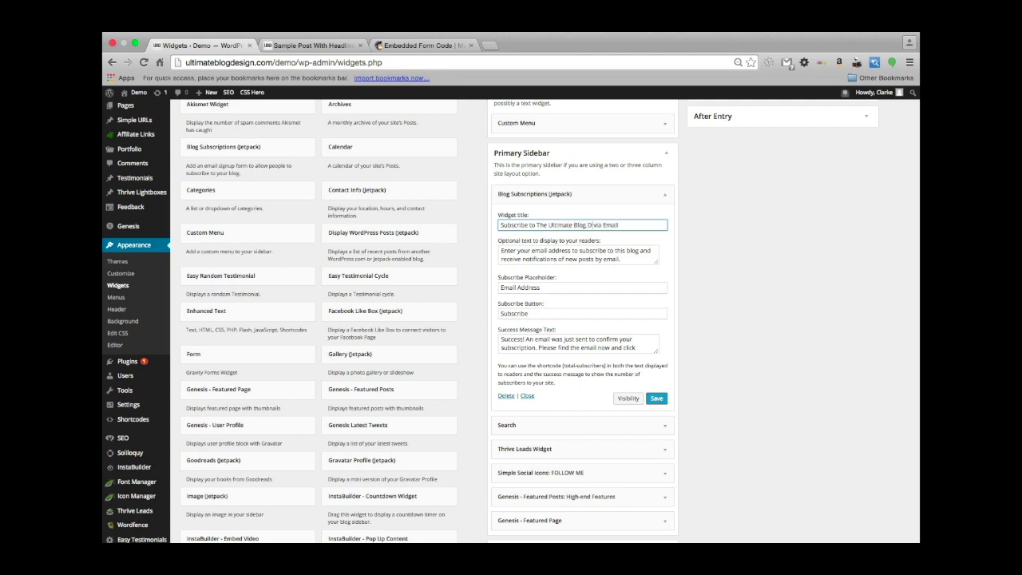
text(ign)
Set the placeholder to 'Your Email' and the button label to 'Subscribe!', then save the widget.
scroll(579, 284, down, 1)
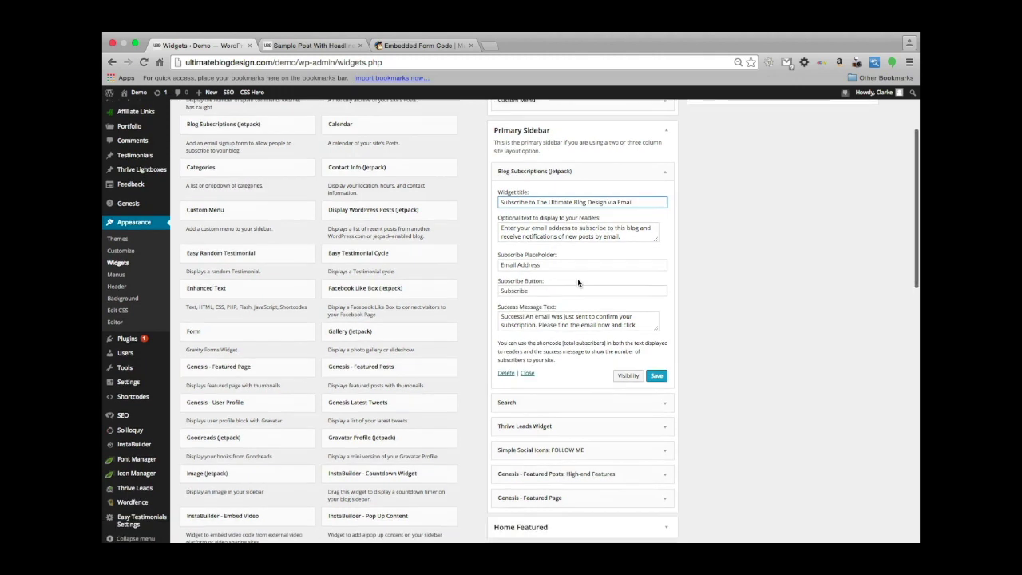
triple_click(512, 264)
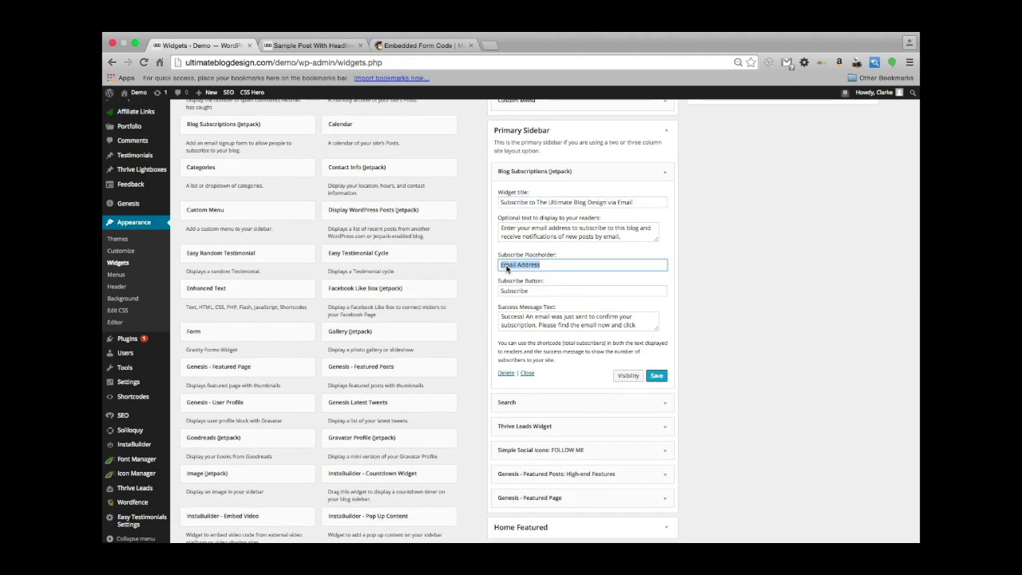
text(Your Email)
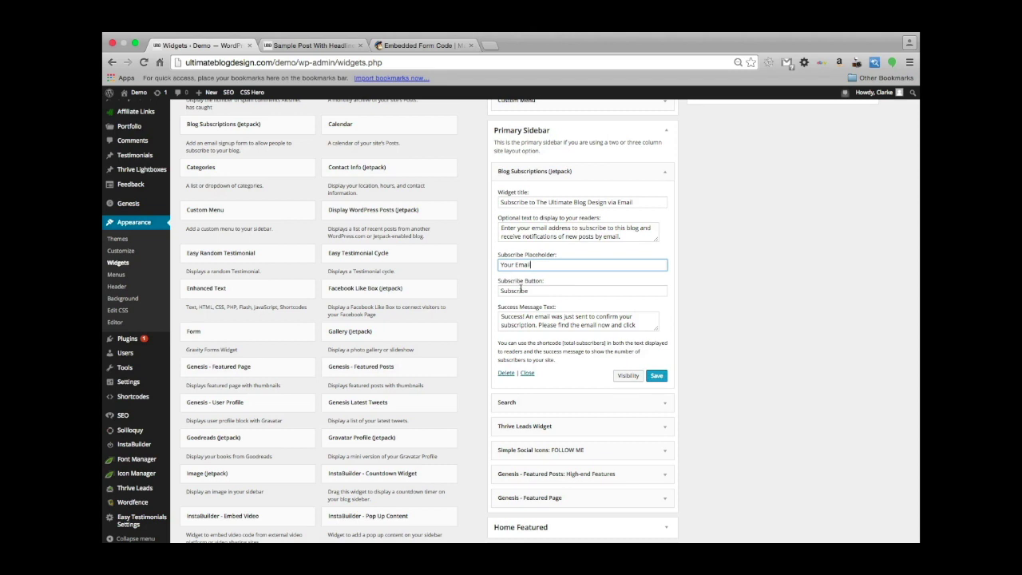
triple_click(513, 292)
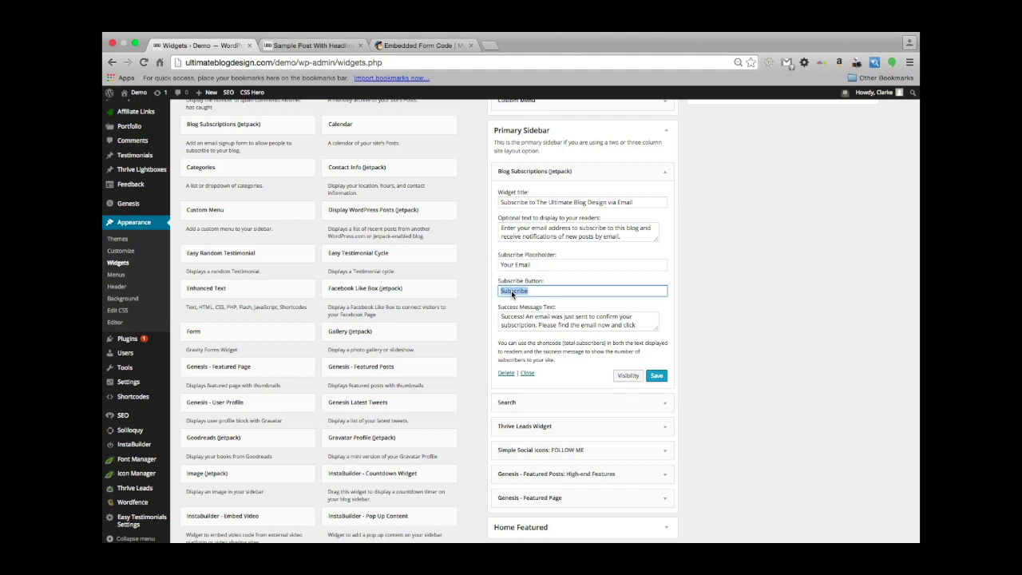
text(!)
scroll(591, 347, down, 1)
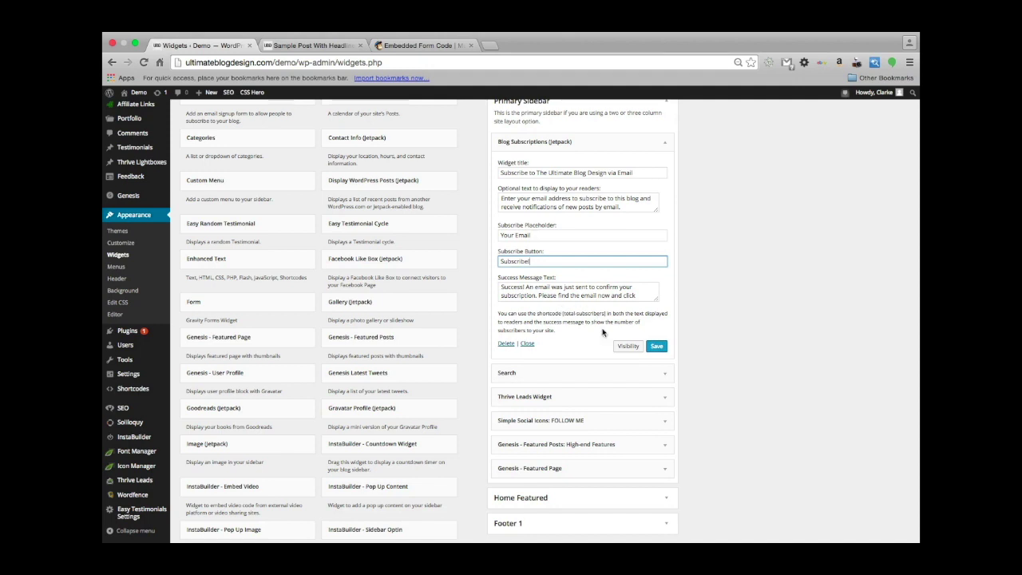
scroll(639, 296, down, 2)
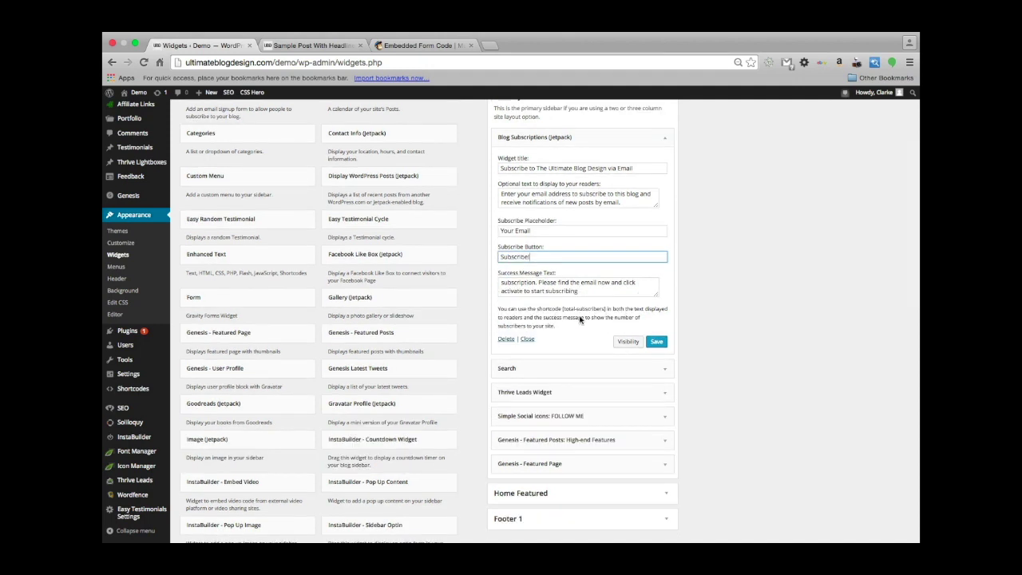
scroll(572, 309, down, 1)
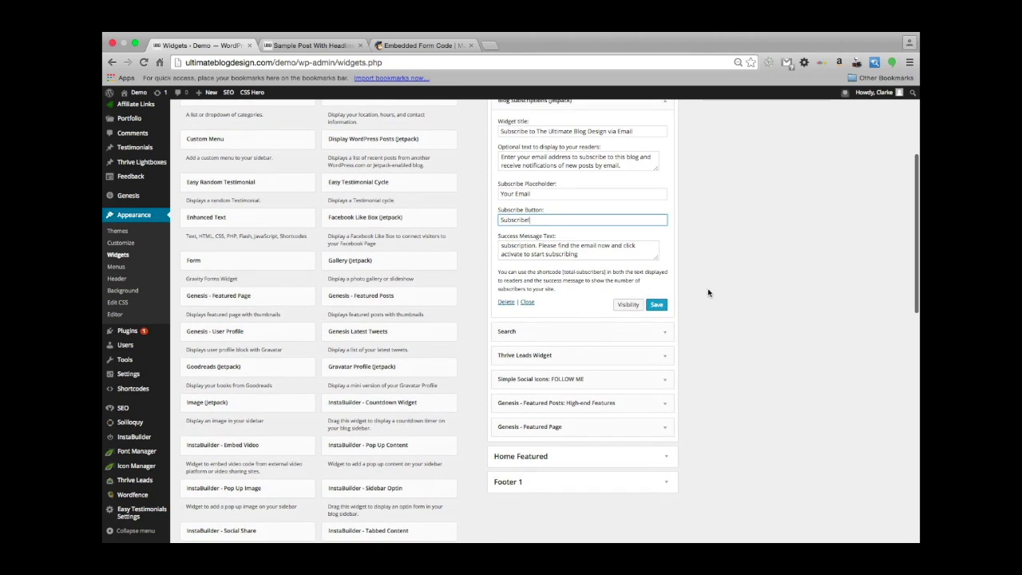
scroll(680, 362, up, 2)
click(657, 352)
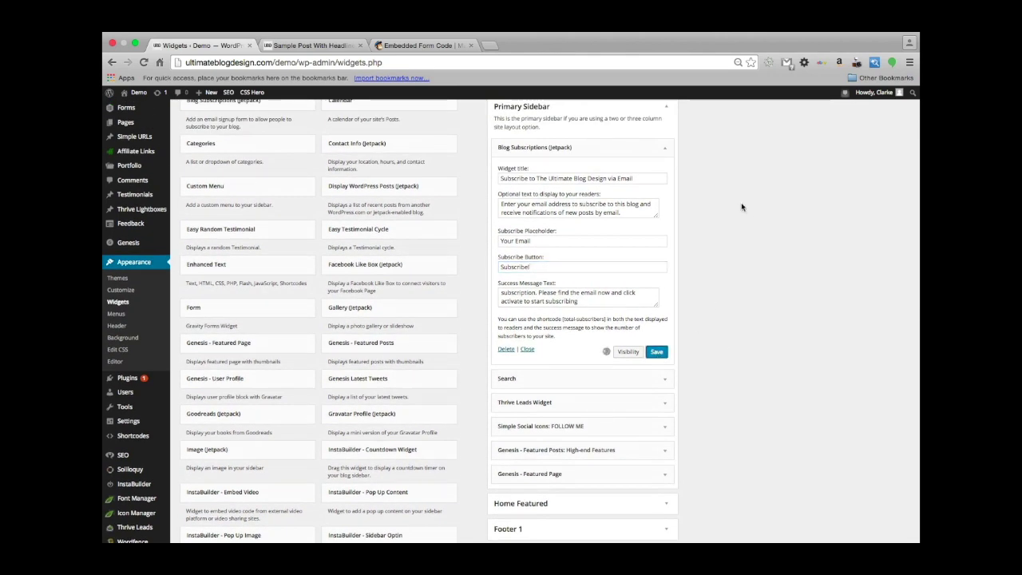
scroll(741, 206, up, 3)
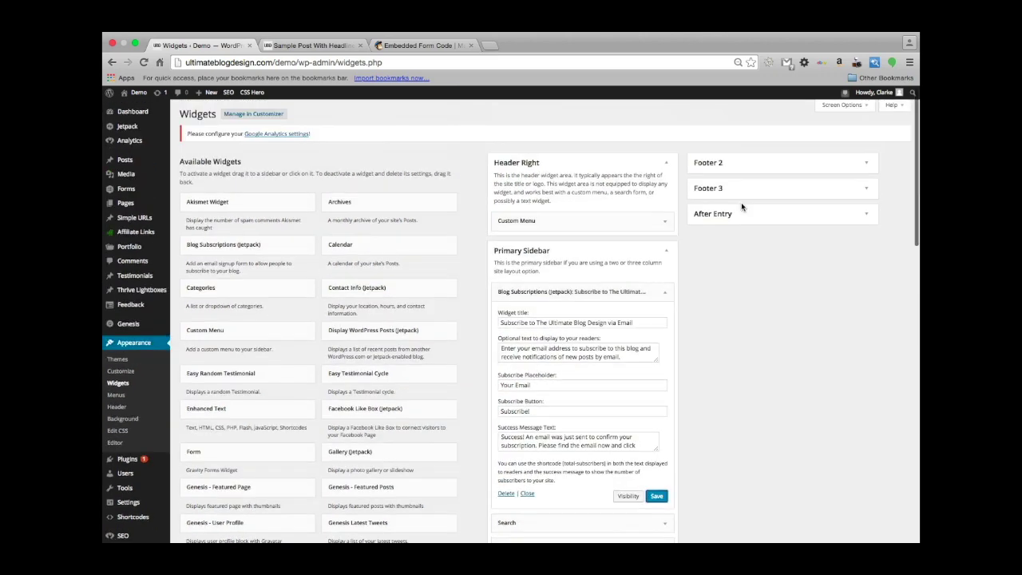
Open the live demo site in a new browser tab.
super+click(138, 94)
click(299, 46)
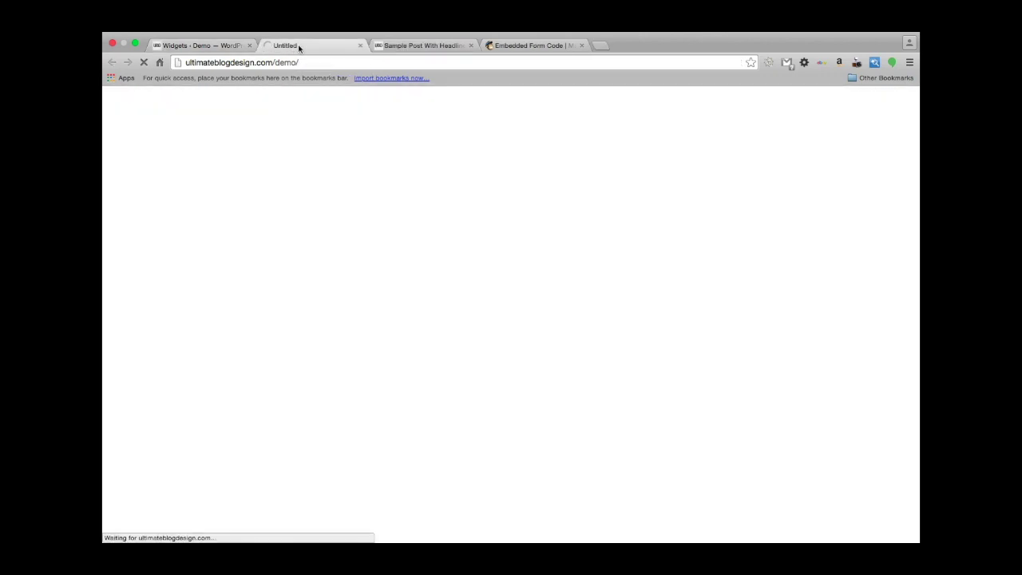
scroll(669, 376, down, 5)
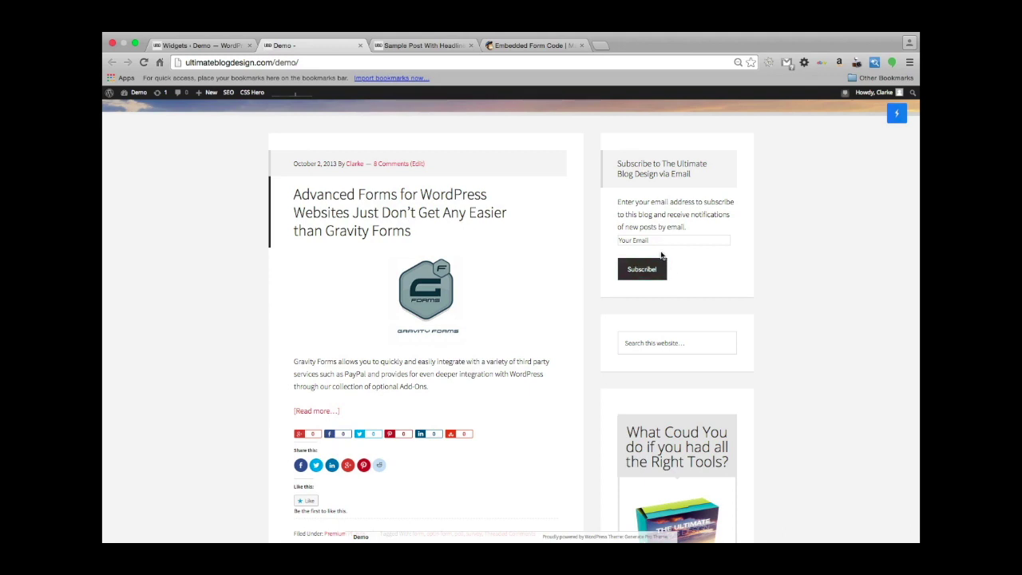
Autofill a saved email address in the sidebar subscribe form and submit it.
click(638, 244)
text(c)
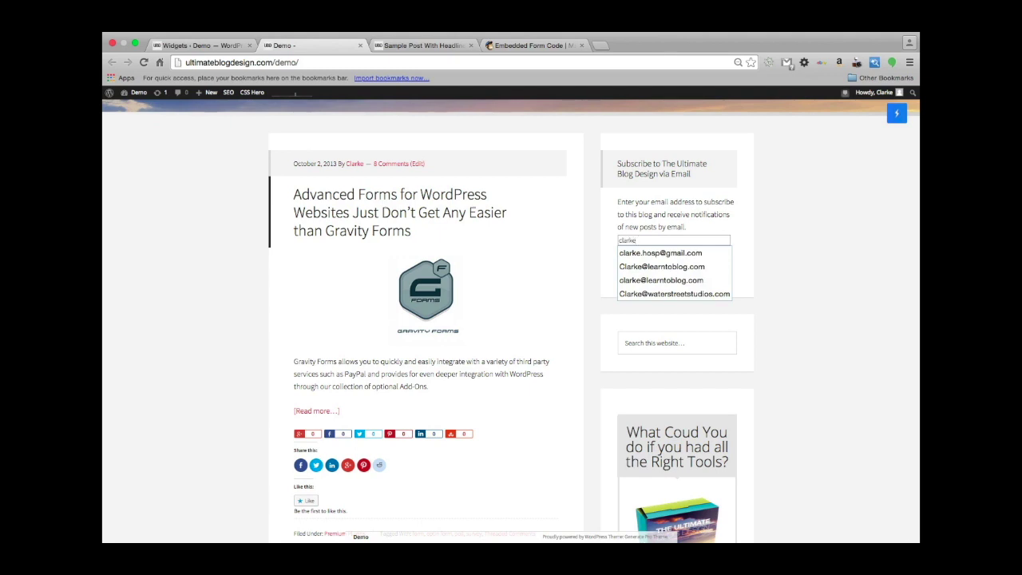
text(larke)
key(Down)
key(Down)
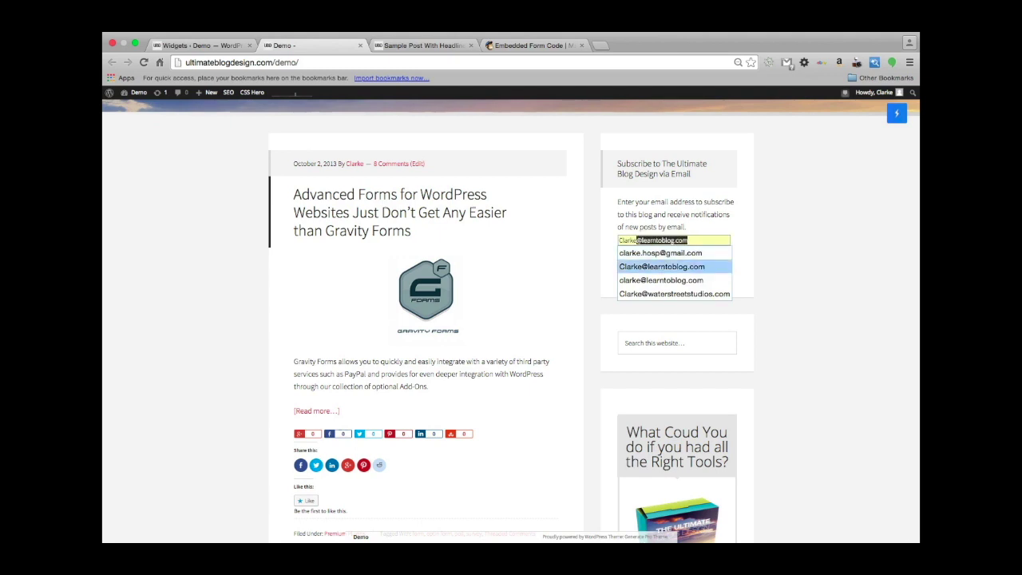
key(Return)
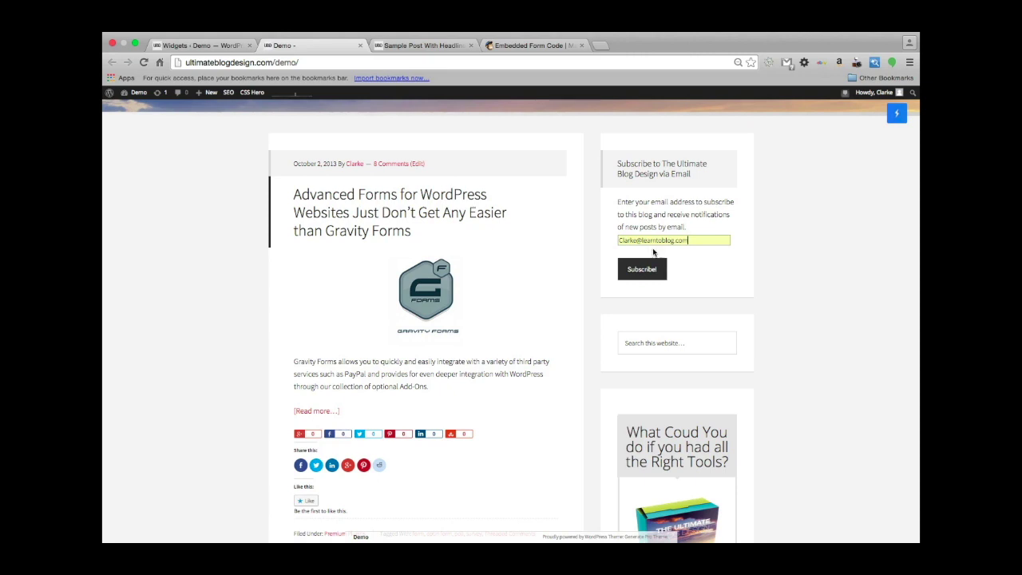
click(639, 270)
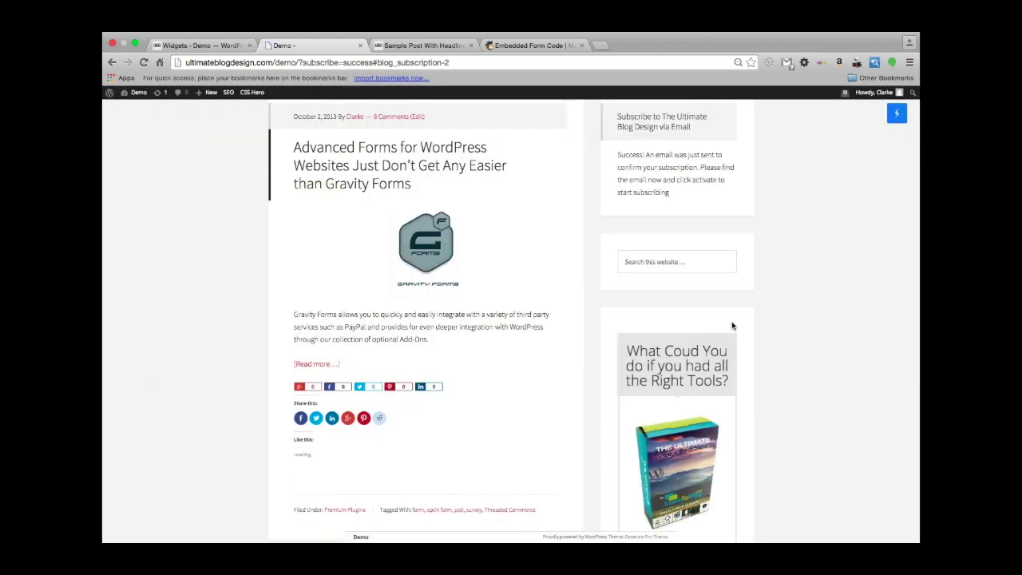
scroll(678, 211, up, 2)
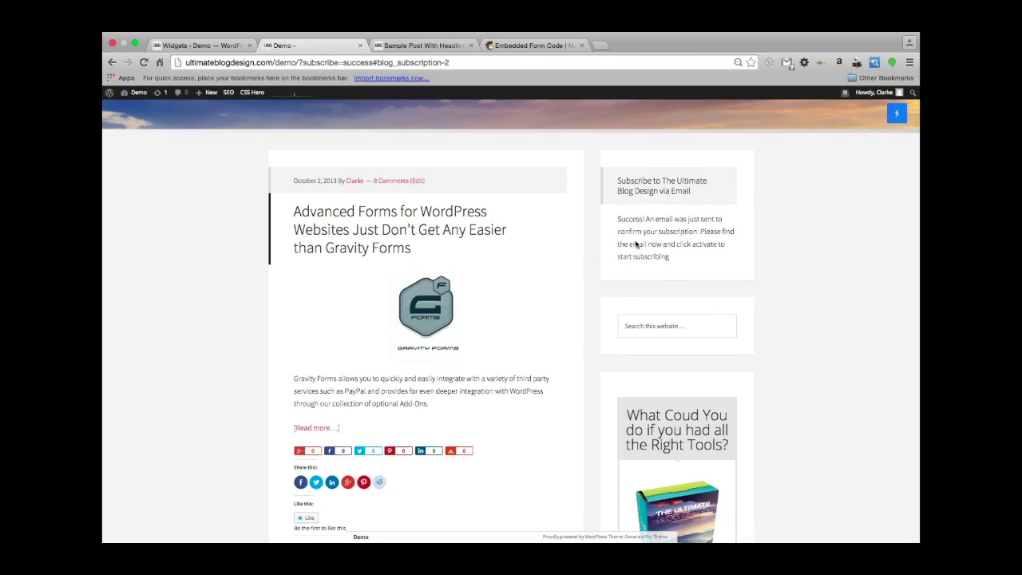
scroll(599, 211, up, 1)
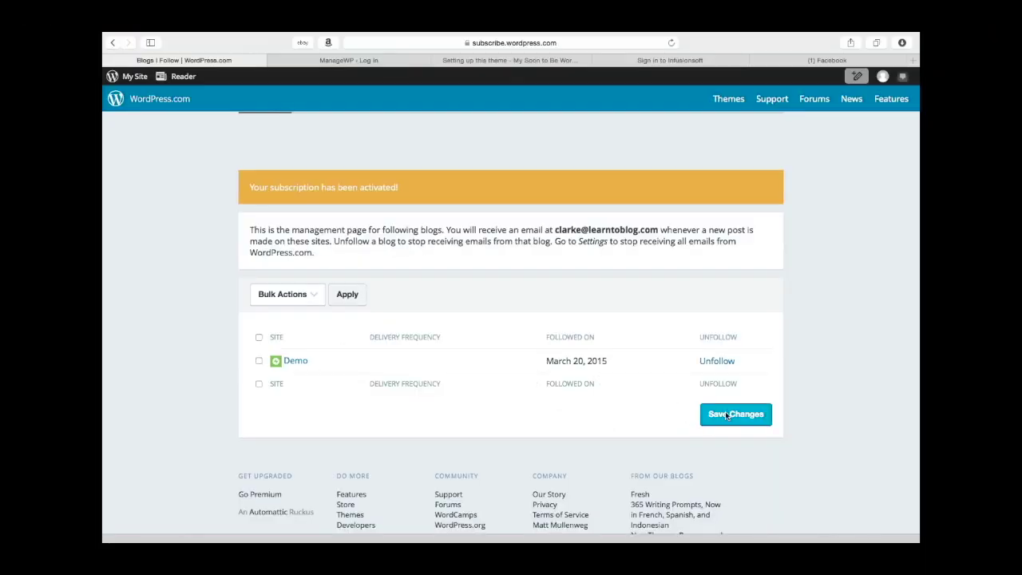
Save the subscription options for the followed Demo site on WordPress.com.
click(725, 411)
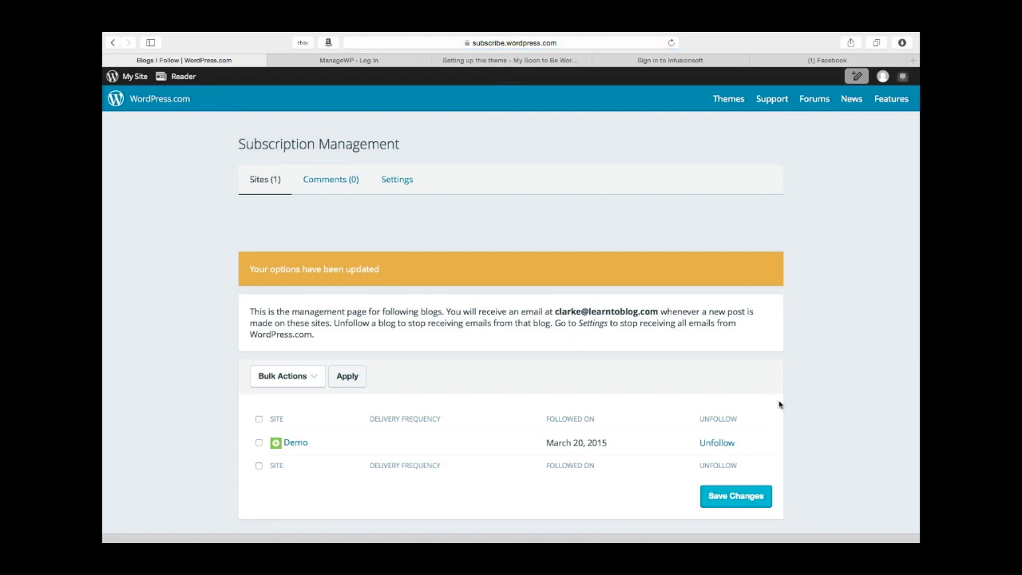
scroll(780, 404, down, 2)
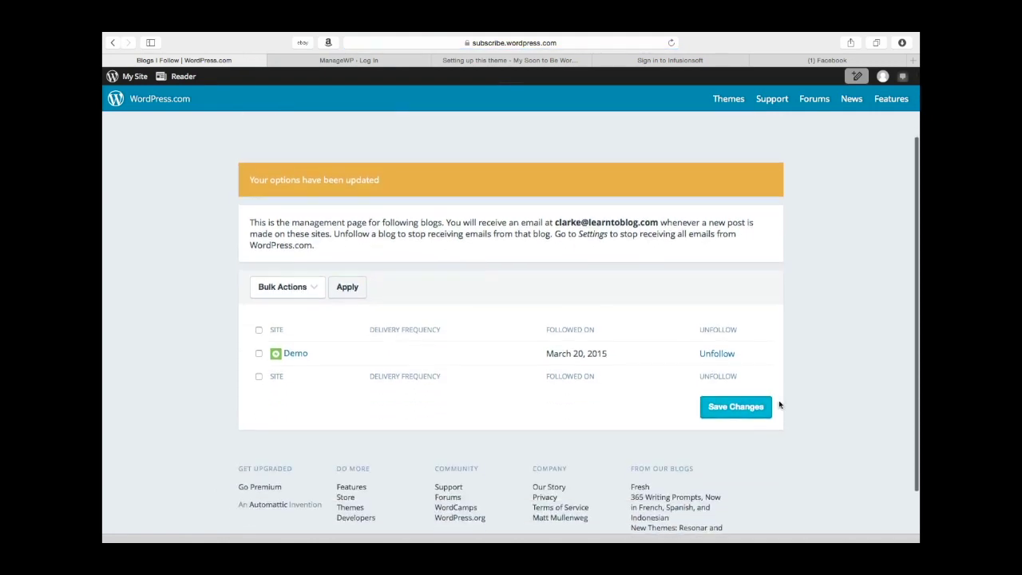
scroll(780, 404, up, 2)
scroll(775, 372, down, 2)
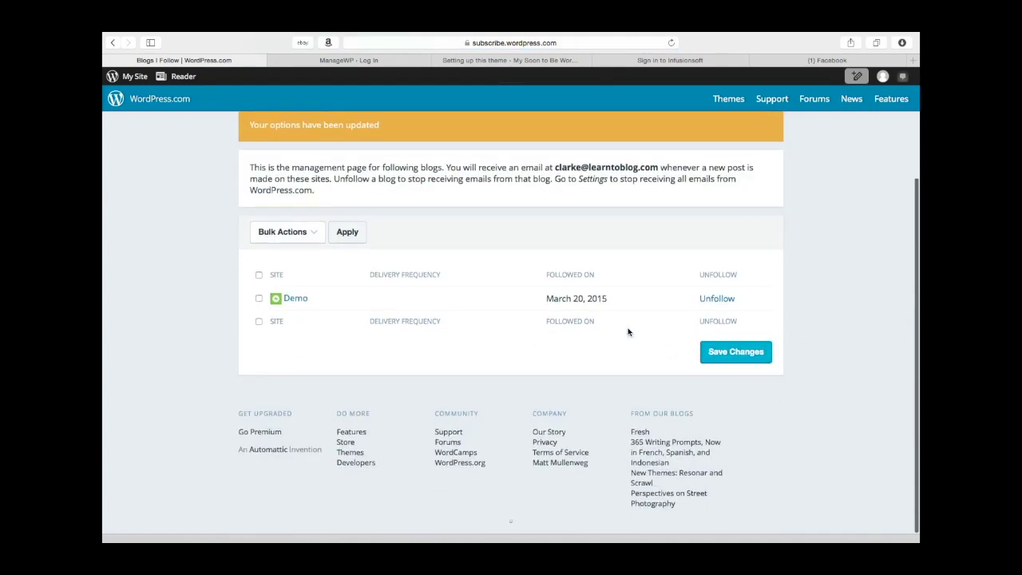
scroll(683, 268, up, 2)
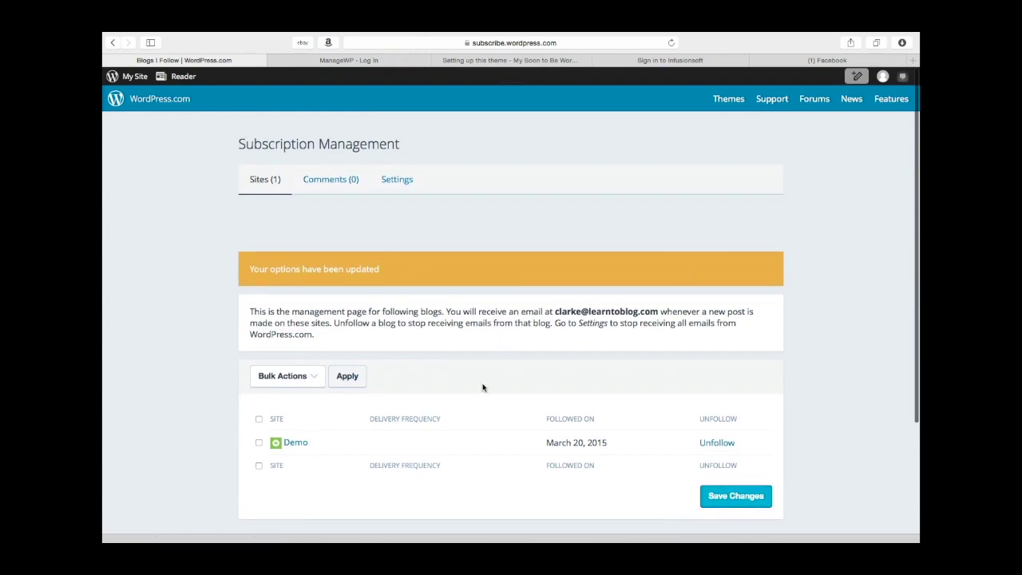
scroll(483, 388, down, 2)
scroll(482, 388, up, 2)
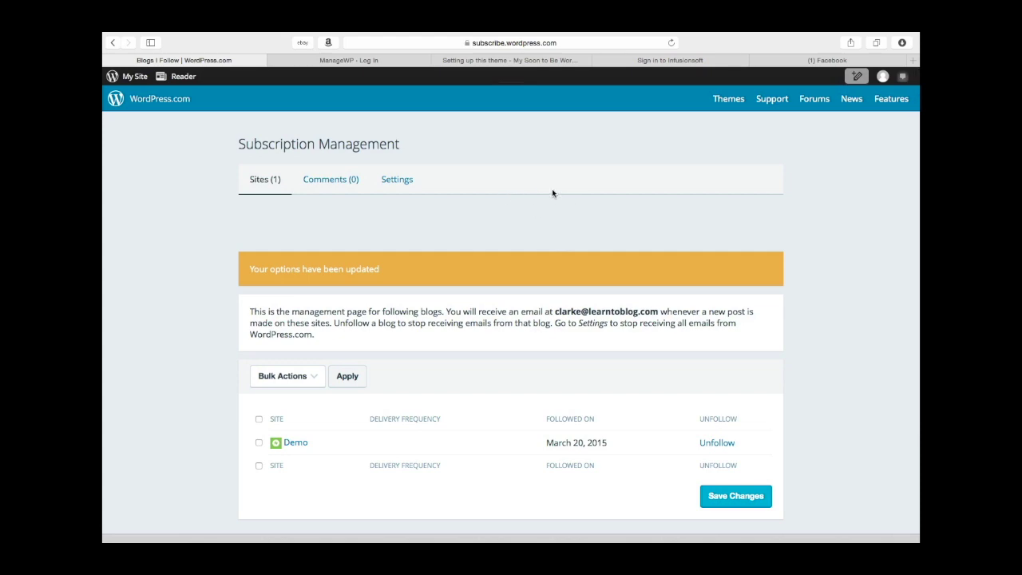
Switch back to the browser window with the demo site and return to its admin area.
key(ctrl+Up)
click(355, 56)
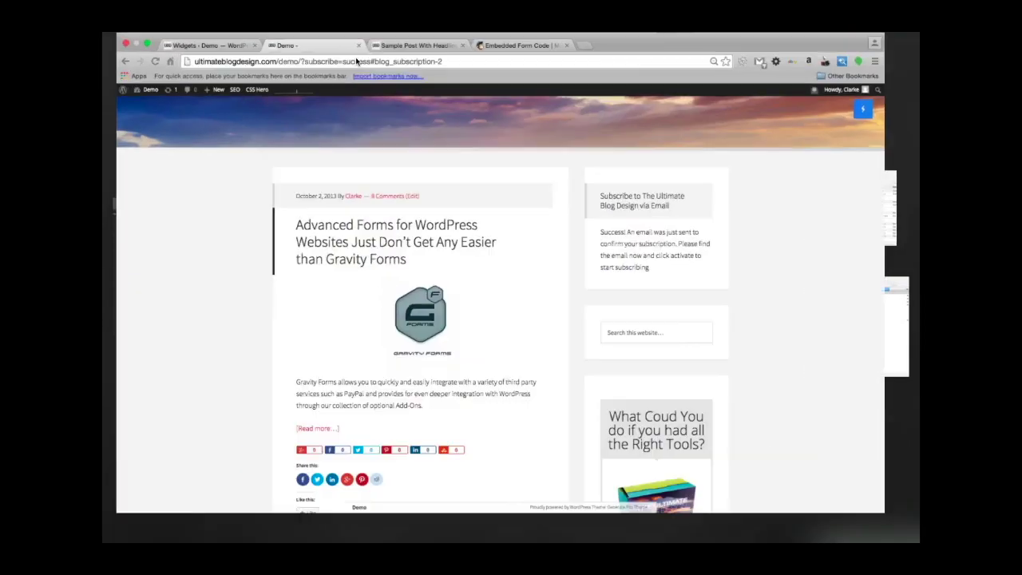
scroll(449, 352, down, 4)
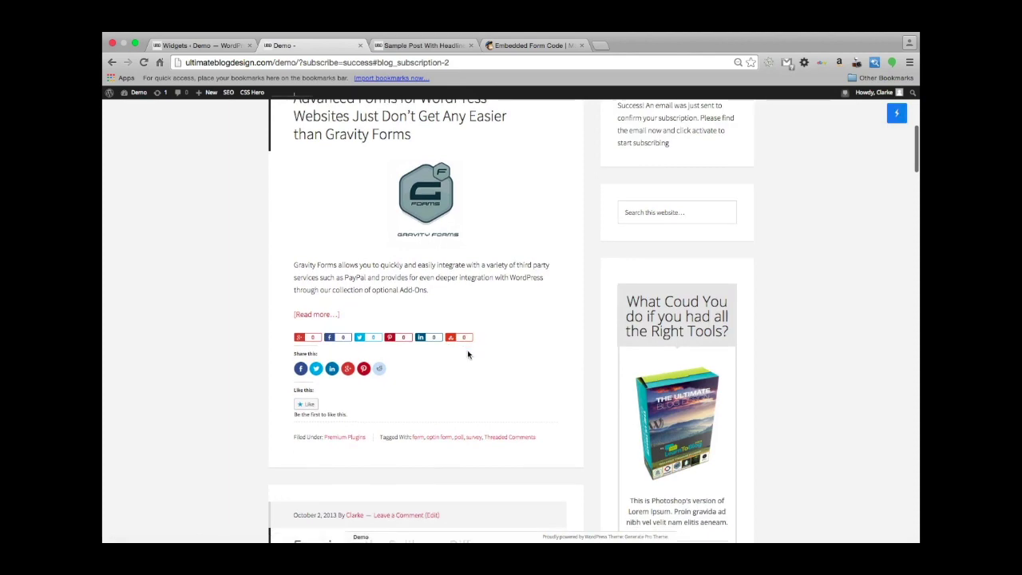
scroll(468, 353, up, 5)
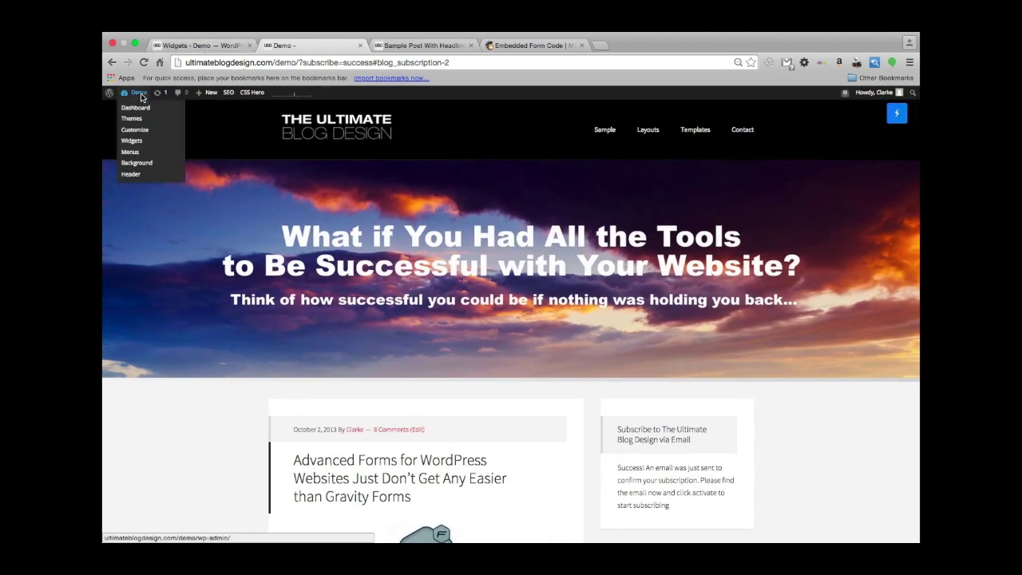
click(204, 45)
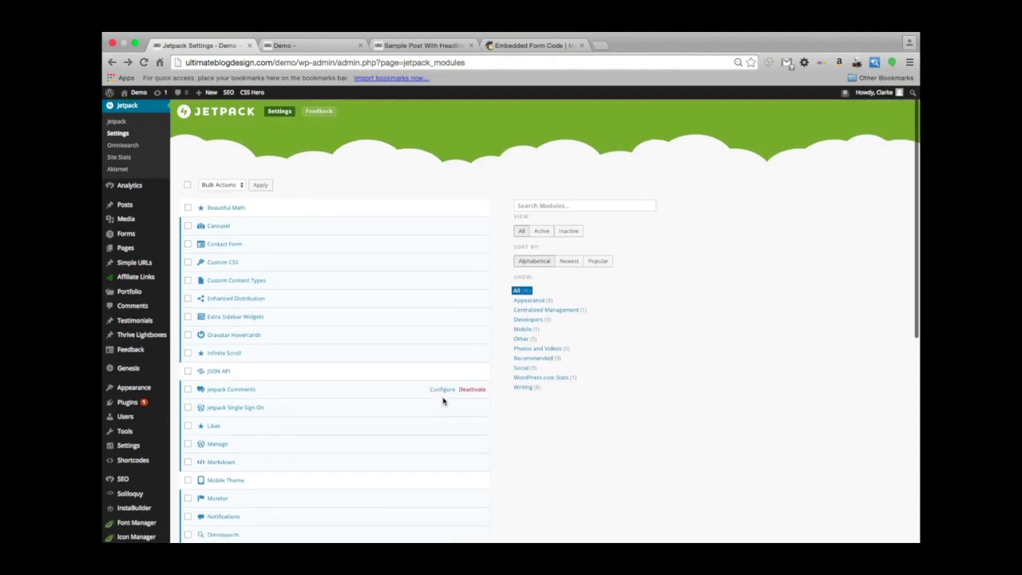
Scroll down the Jetpack modules list and open the Tiled Galleries module details.
scroll(443, 401, down, 5)
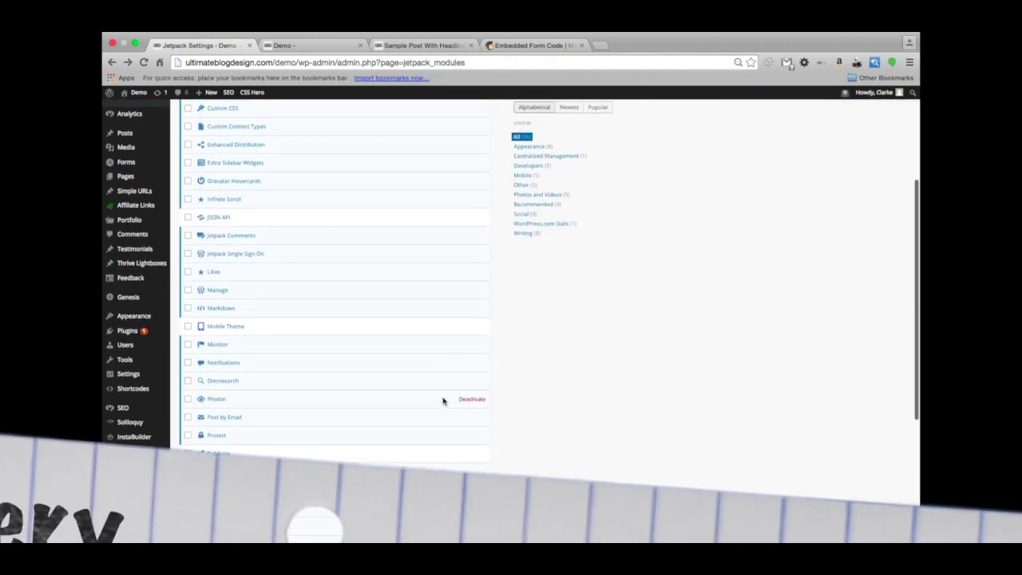
scroll(444, 401, down, 2)
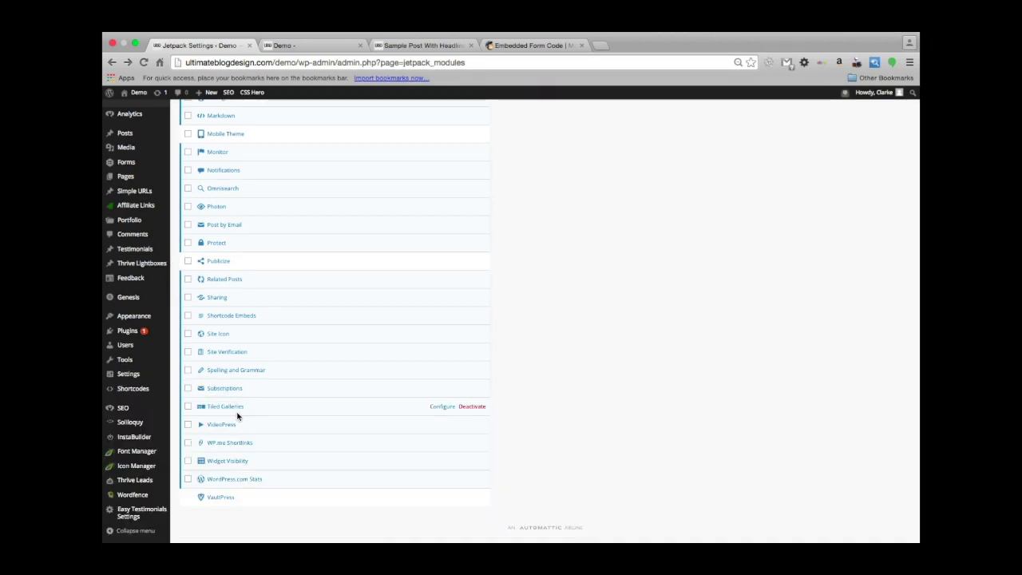
click(232, 408)
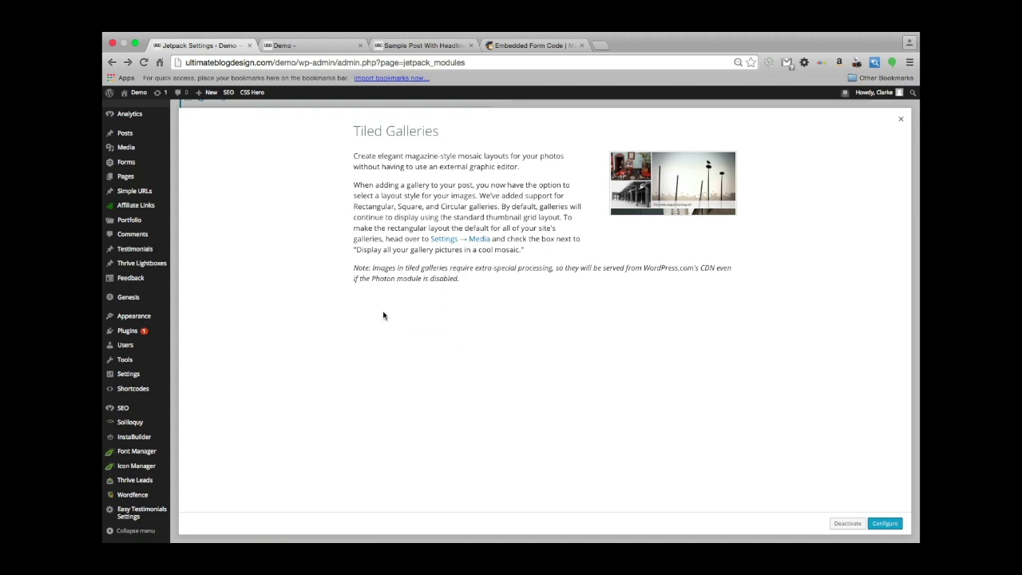
In Media Settings keep the carousel background Black, enable tiled mosaic galleries, save, and go to Pages.
click(883, 525)
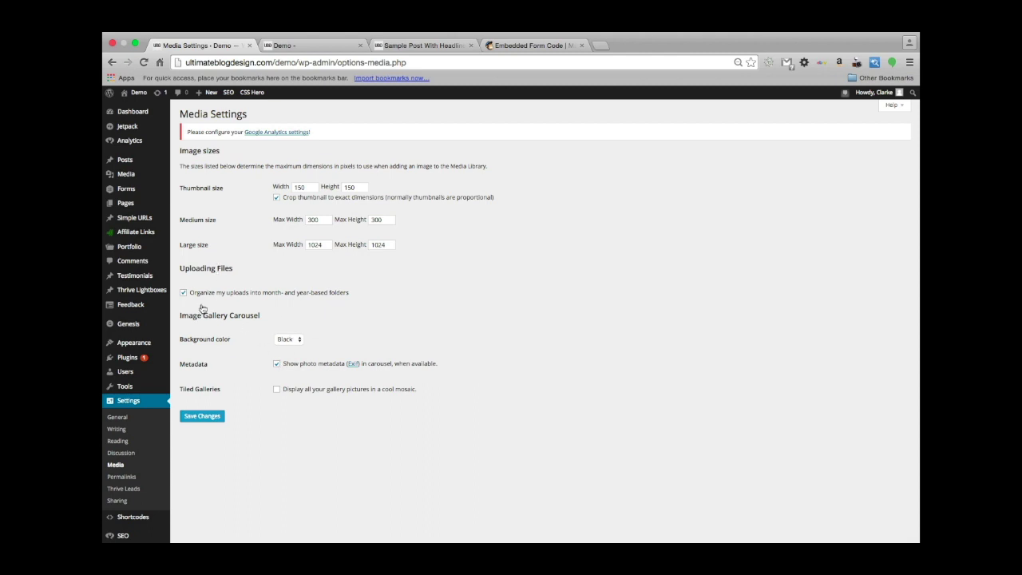
click(296, 340)
click(291, 336)
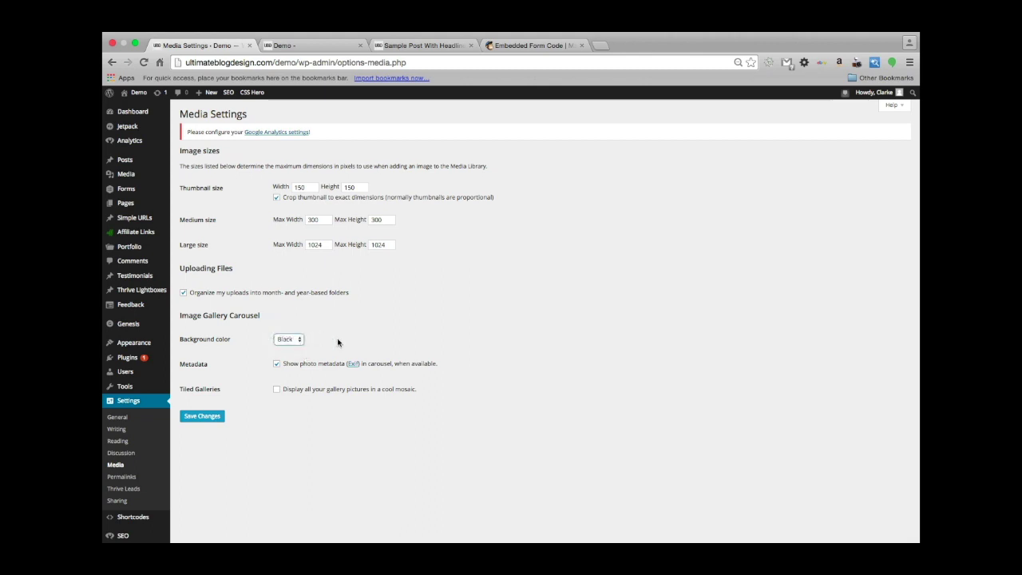
click(278, 389)
click(278, 389)
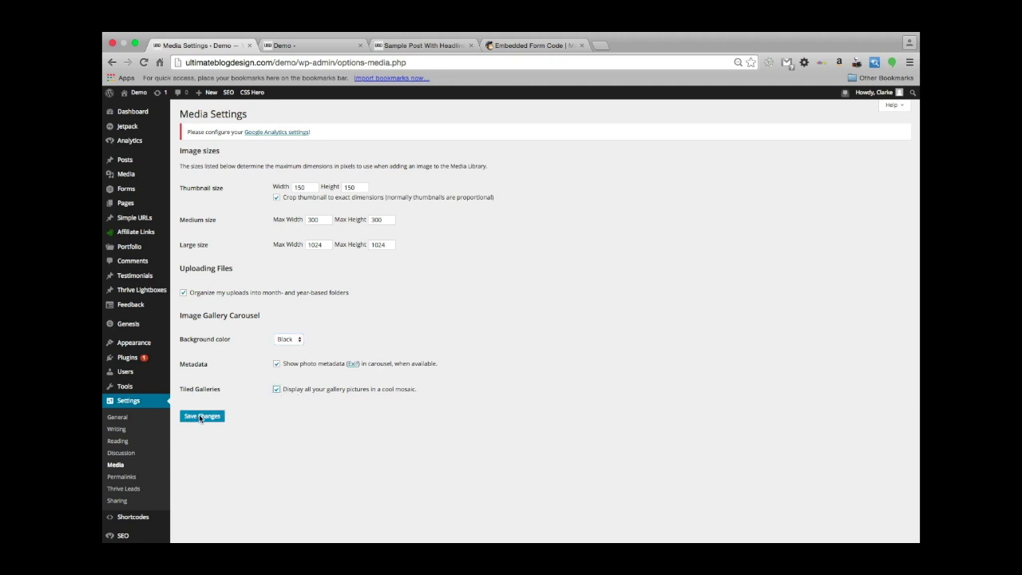
click(200, 417)
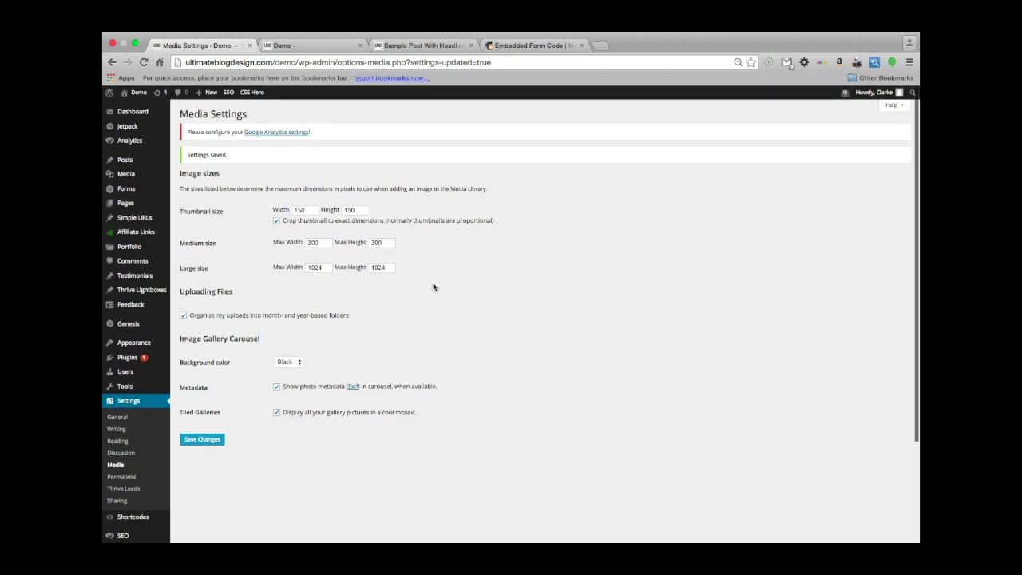
click(126, 206)
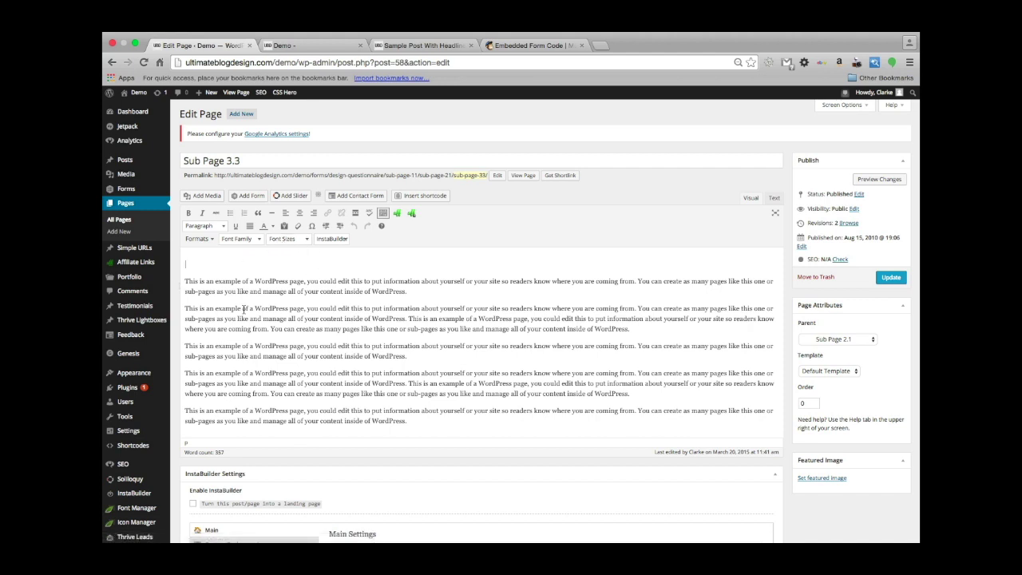
Start a new gallery at the top of Sub Page 3.3 from the six wedding photos.
click(206, 253)
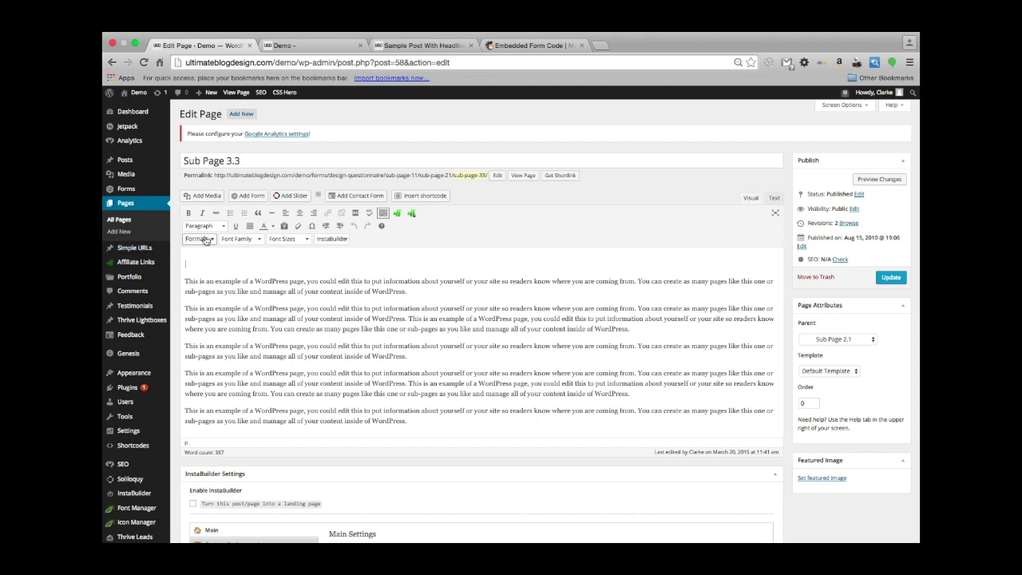
click(206, 196)
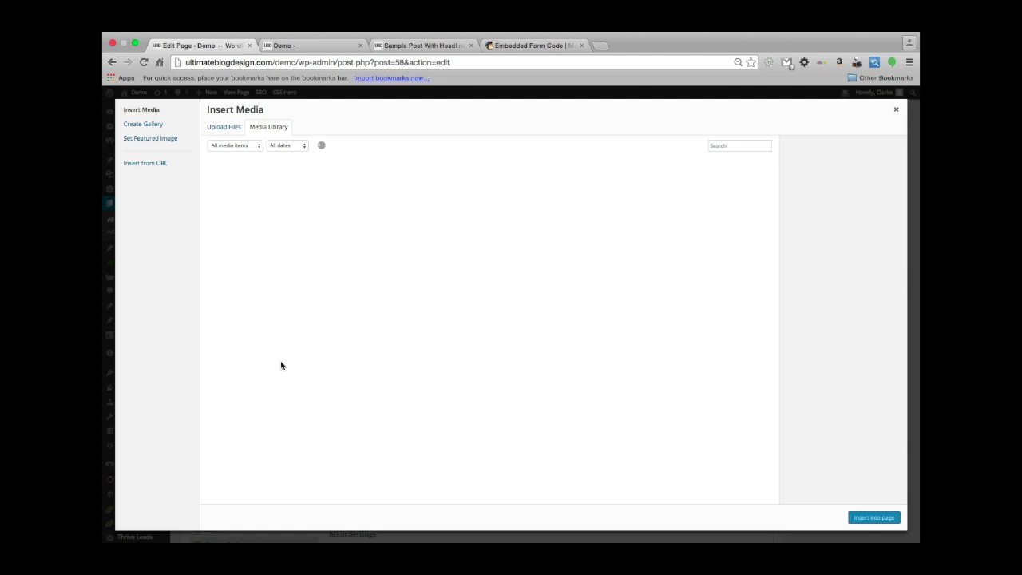
click(142, 124)
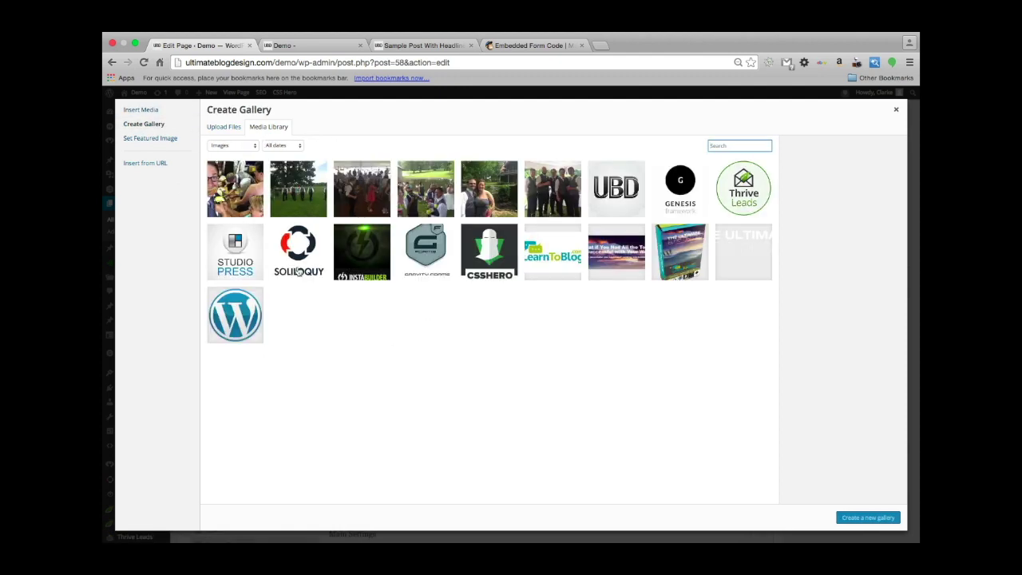
click(242, 209)
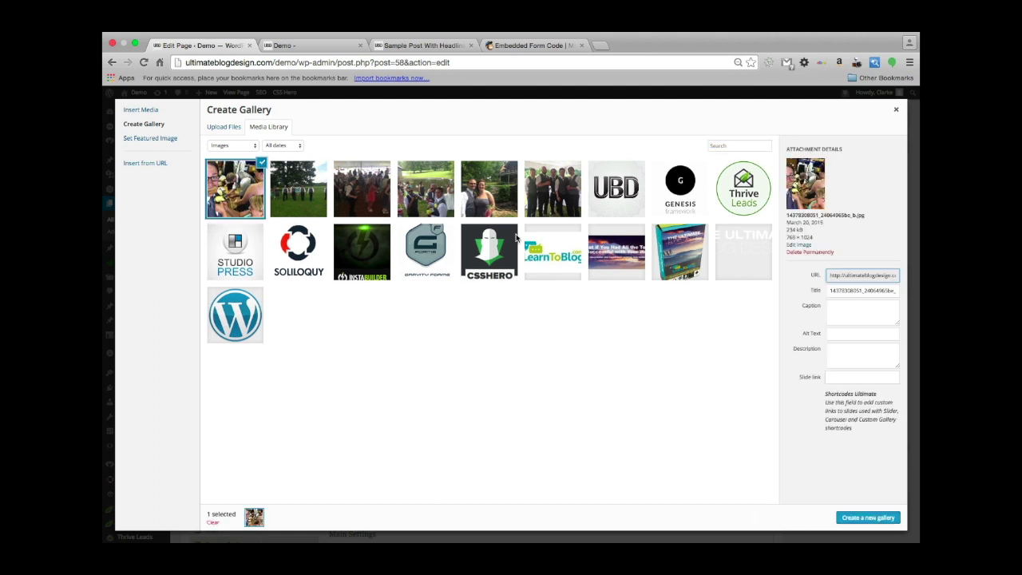
shift+click(555, 200)
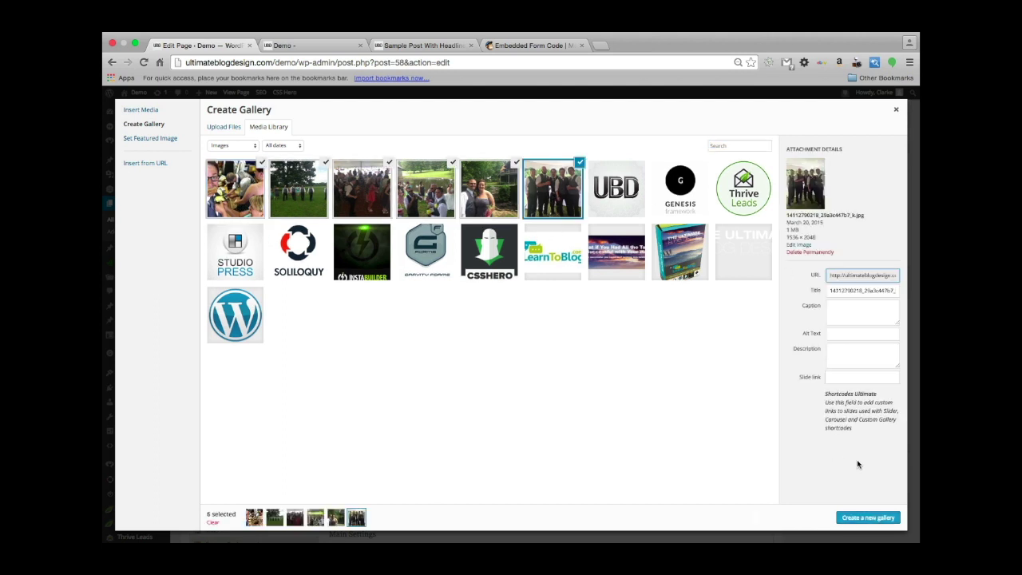
click(865, 519)
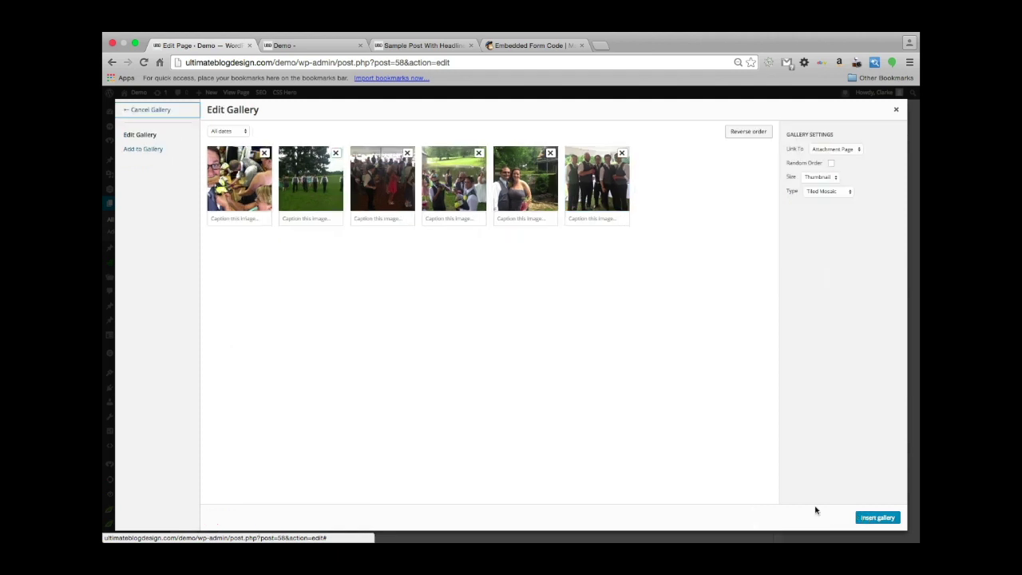
Set the gallery to Medium size linking to None, insert it, and update the page.
click(827, 178)
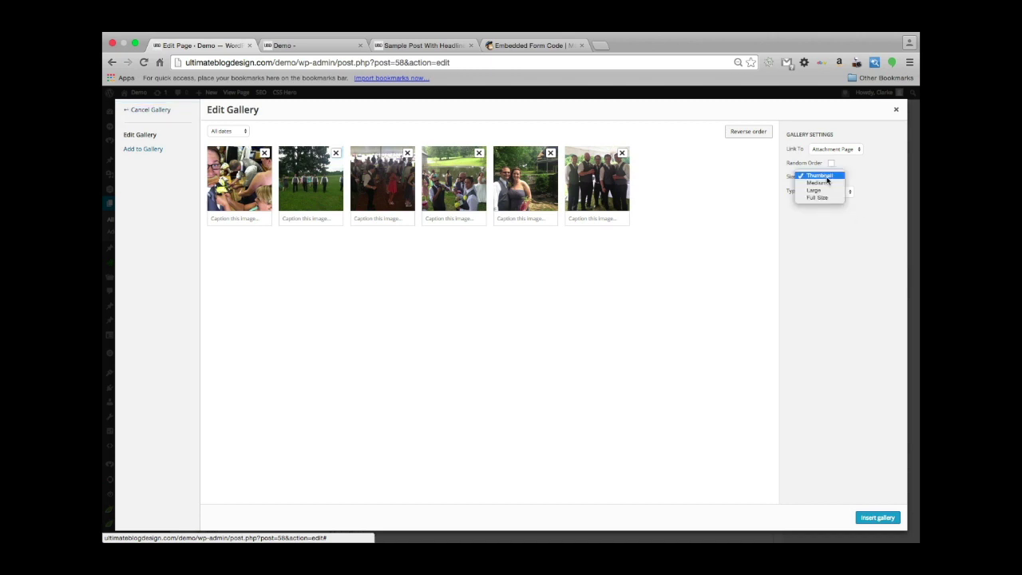
click(829, 182)
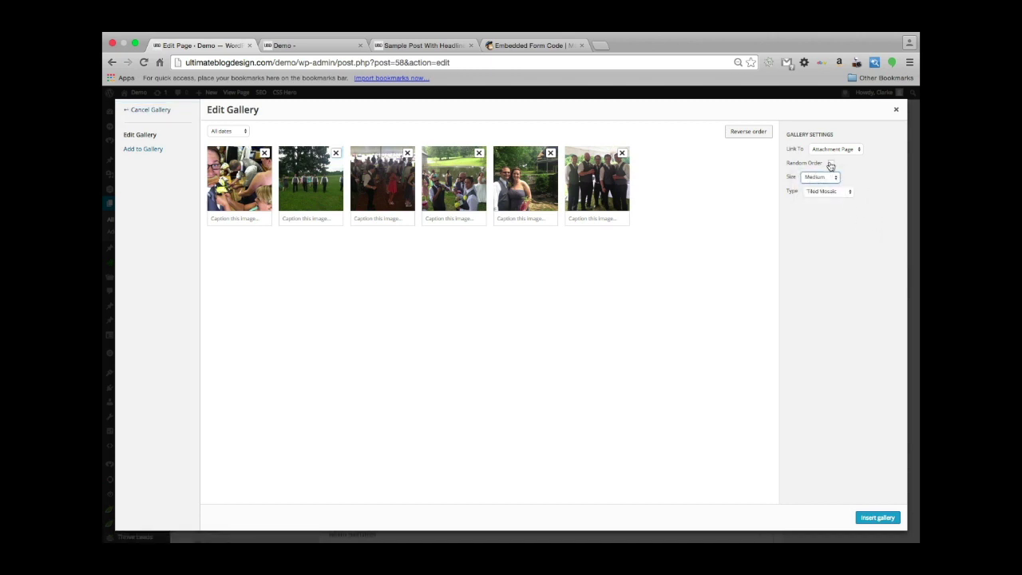
click(854, 149)
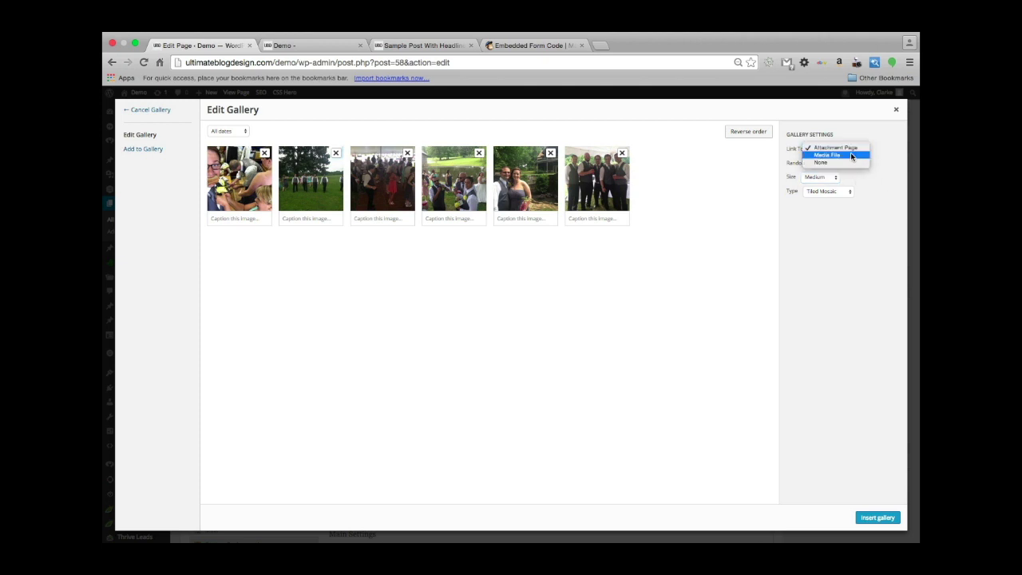
key(Escape)
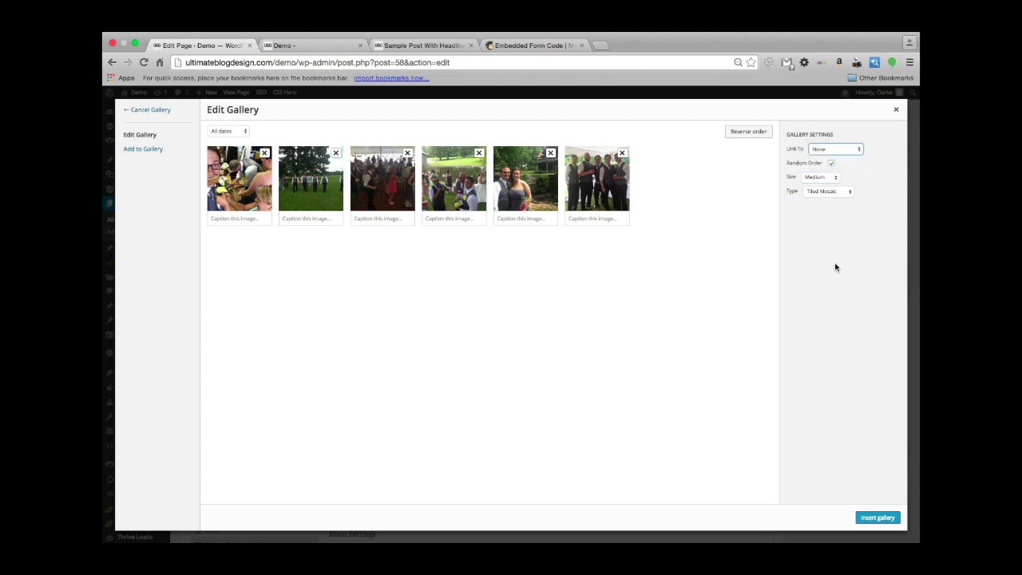
click(877, 517)
scroll(527, 290, down, 3)
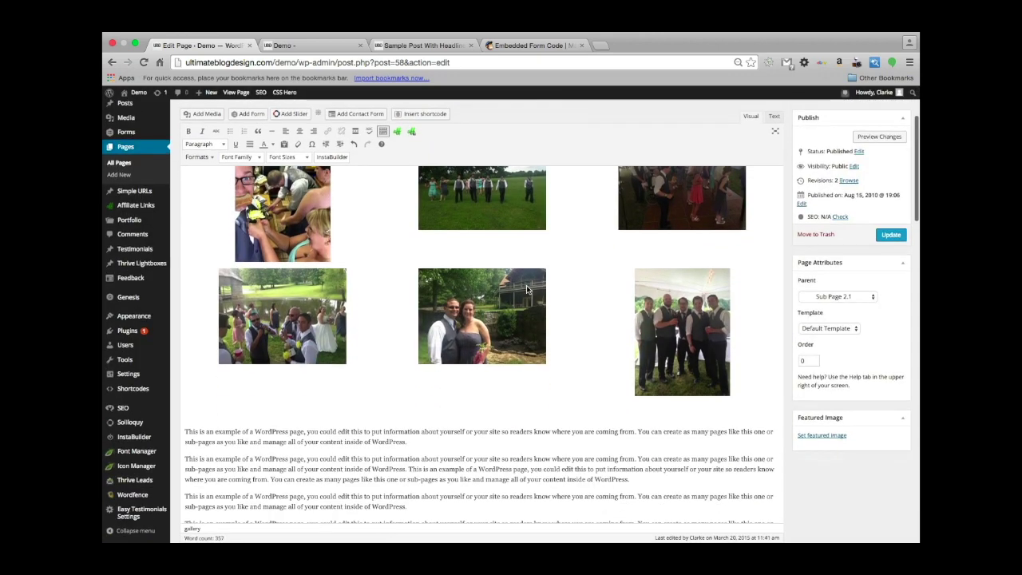
scroll(527, 290, up, 3)
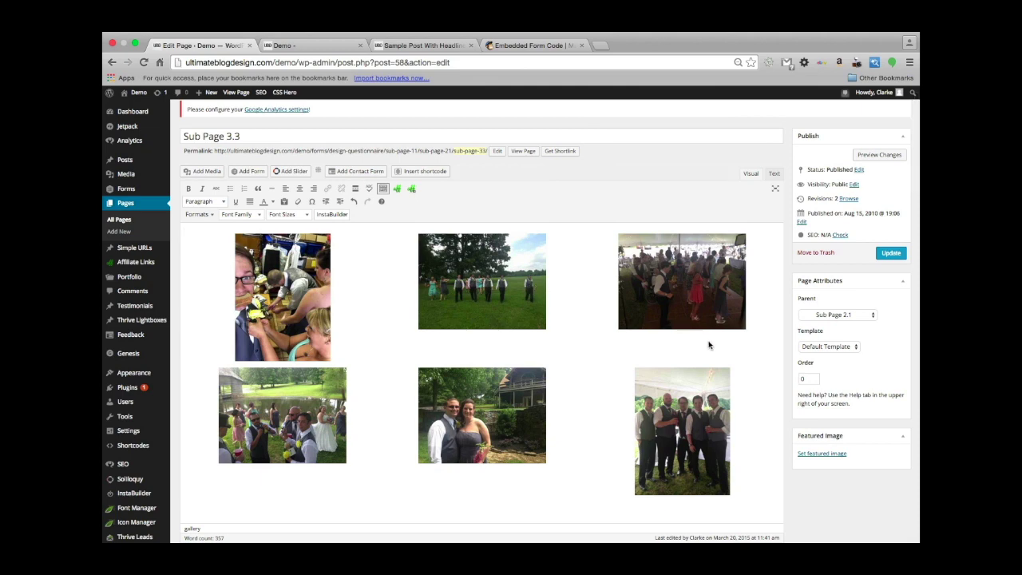
click(891, 253)
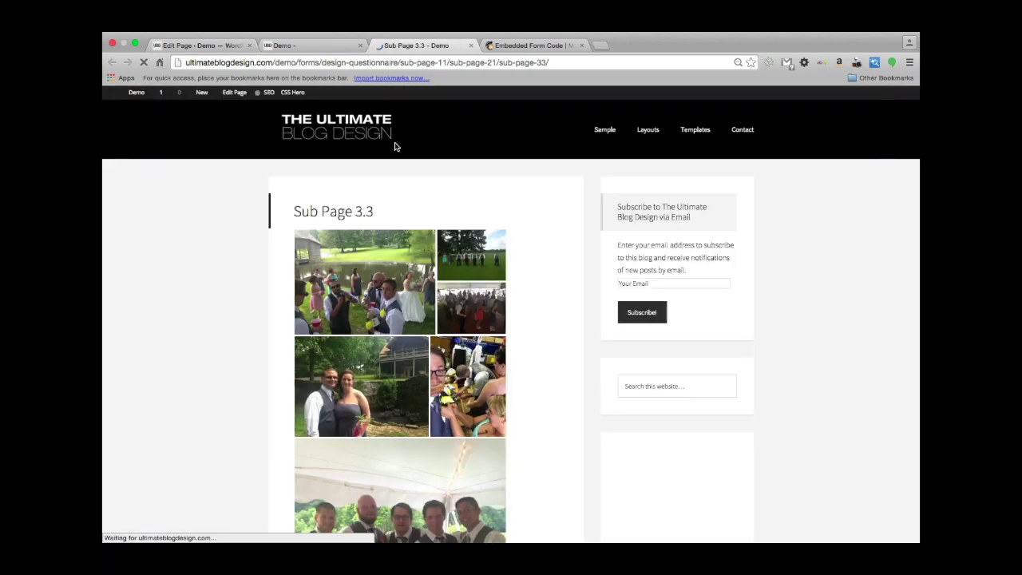
Scroll through the published Sub Page 3.3 to inspect the tiled mosaic gallery.
scroll(227, 346, down, 2)
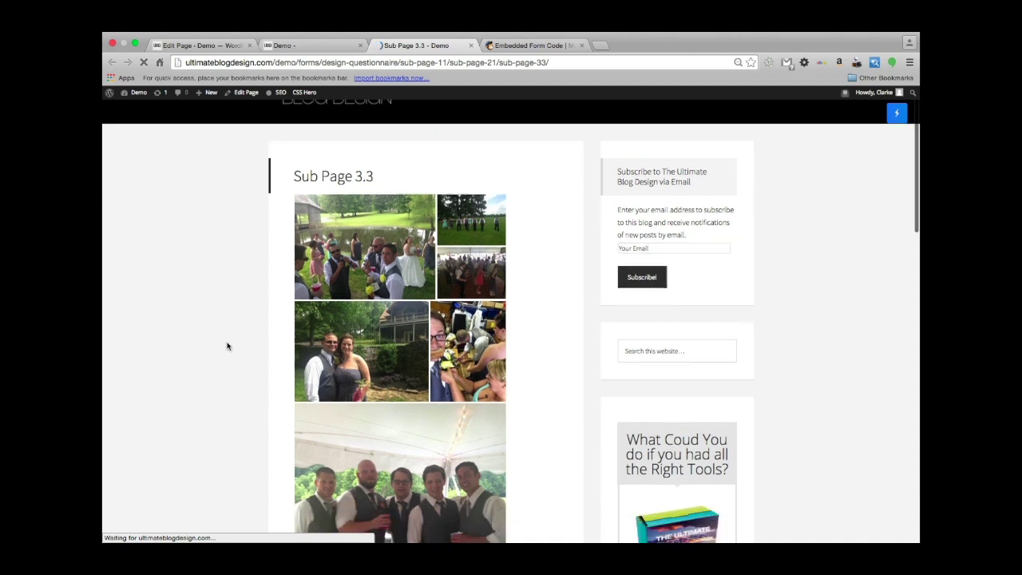
scroll(227, 346, down, 4)
scroll(227, 346, up, 4)
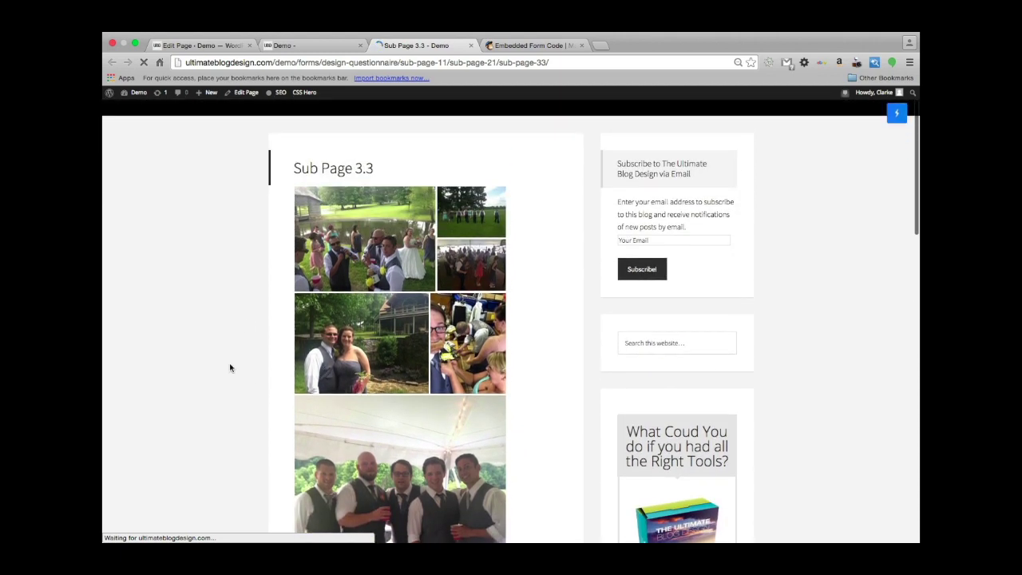
scroll(460, 306, down, 5)
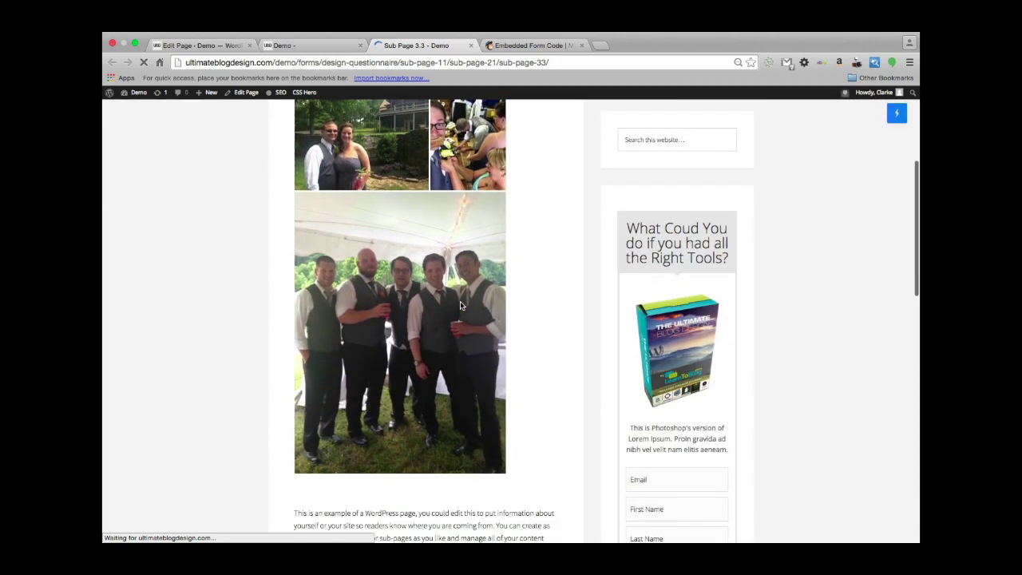
scroll(391, 318, up, 5)
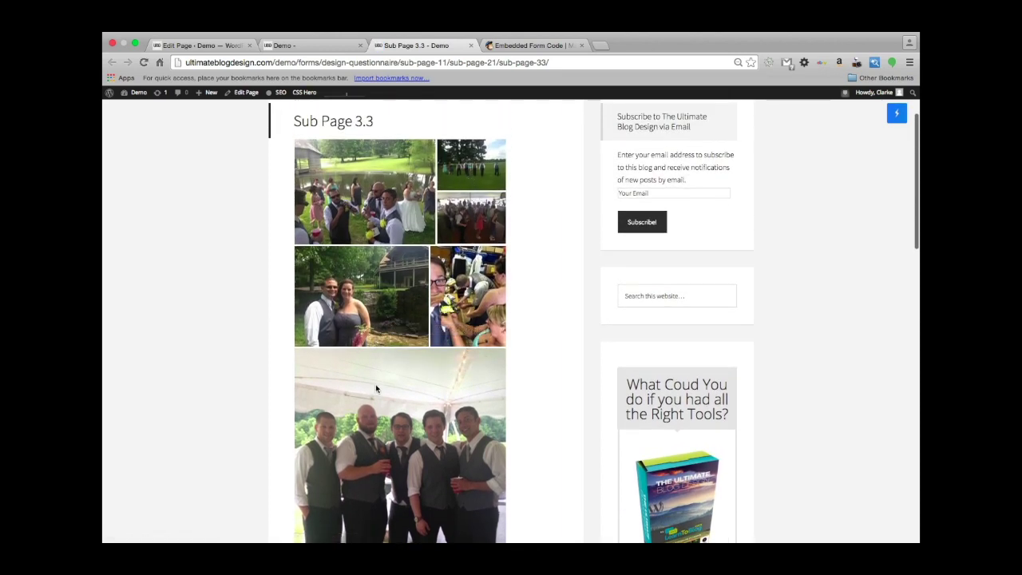
scroll(376, 389, down, 4)
scroll(376, 389, up, 5)
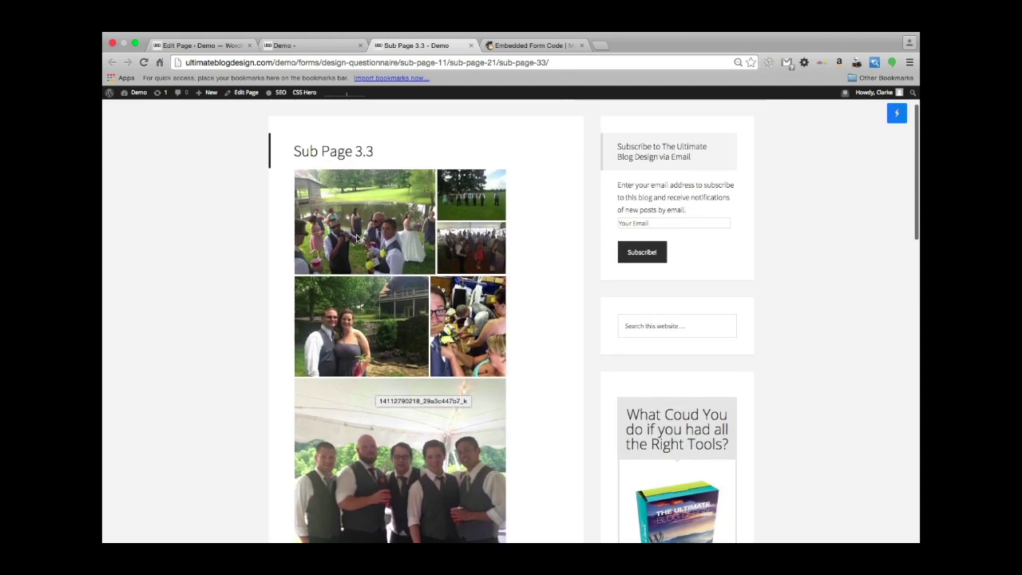
Open the pond wedding photo in the carousel, browse through the photos, then close it.
click(356, 236)
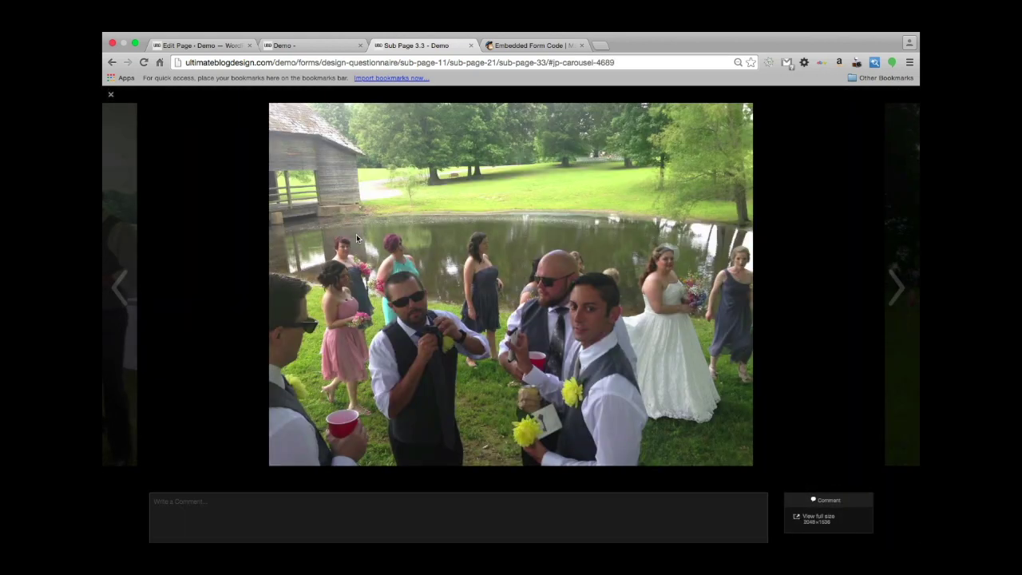
key(Right)
key(Right)
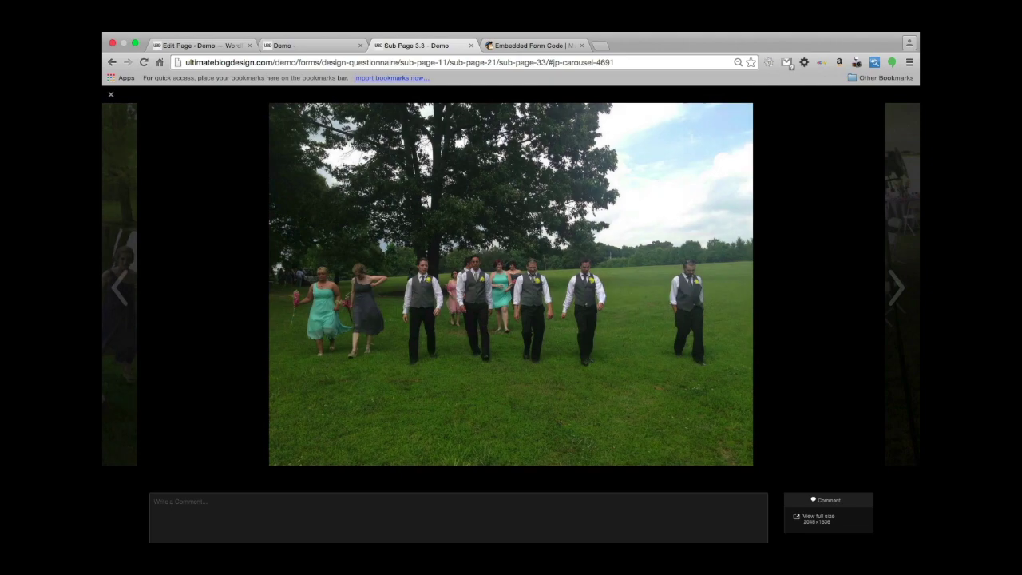
key(Right)
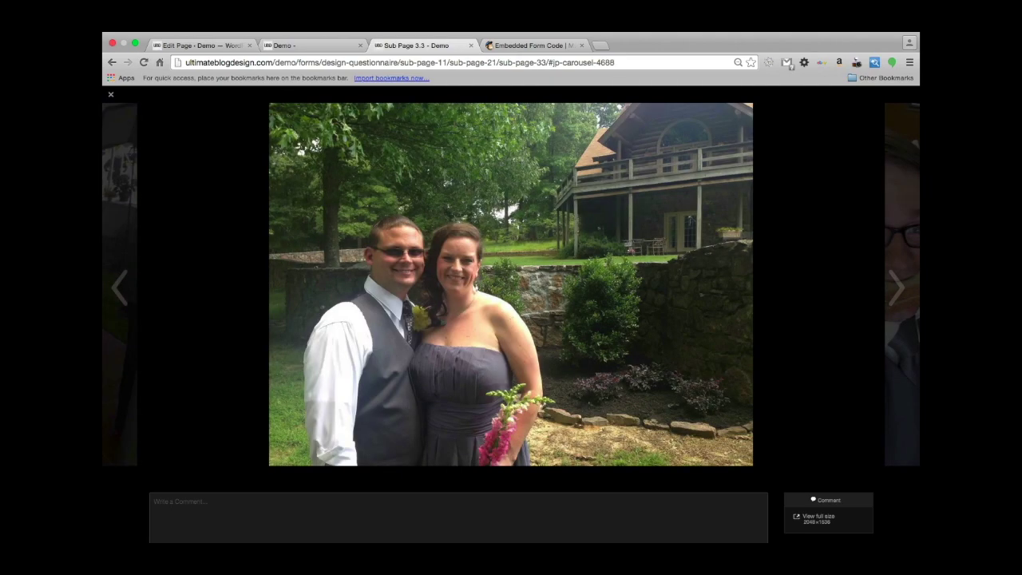
key(Right)
key(Right)
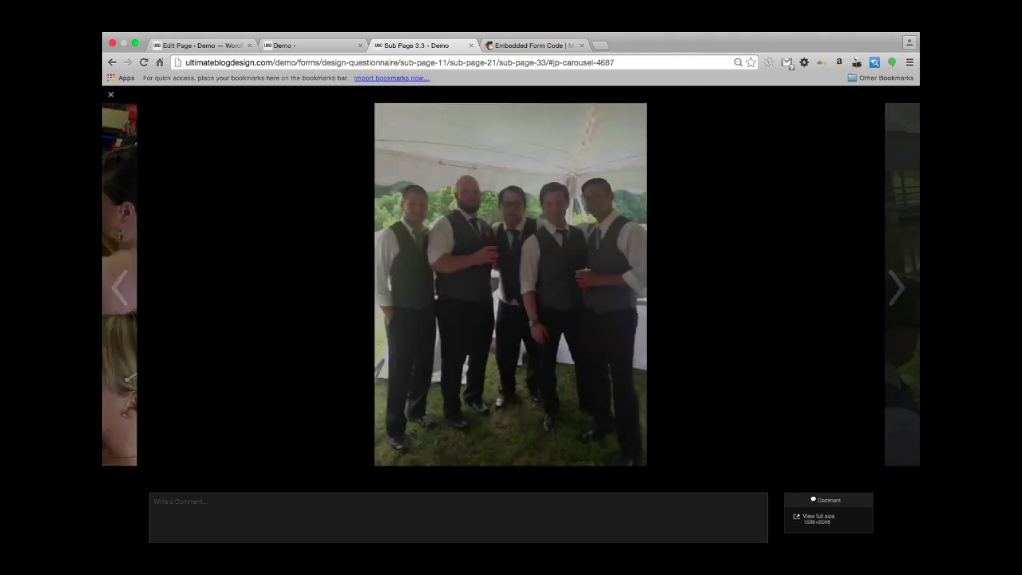
key(Right)
key(Right)
key(Left)
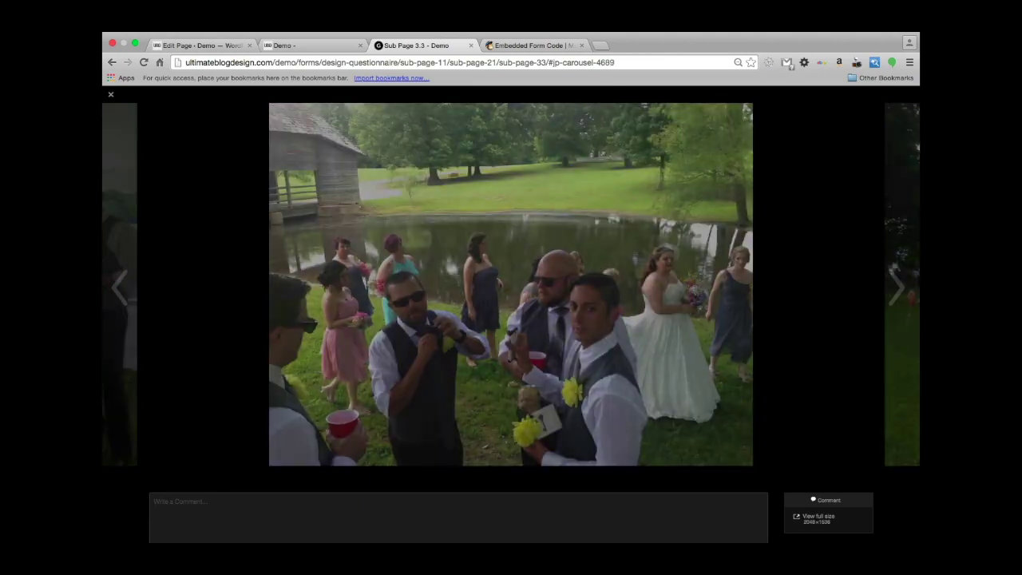
key(Left)
key(Right)
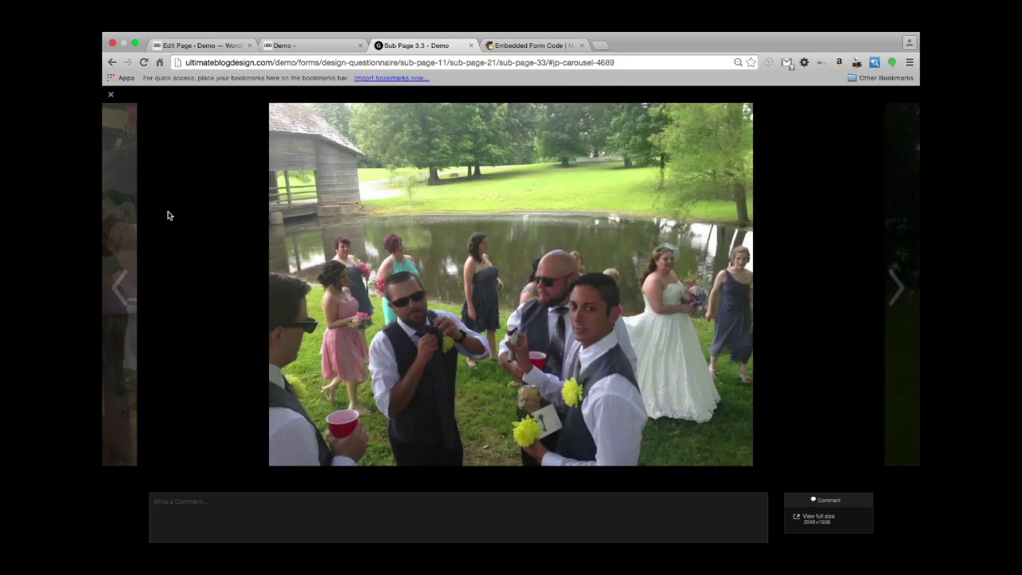
click(109, 95)
mouse_move(109, 94)
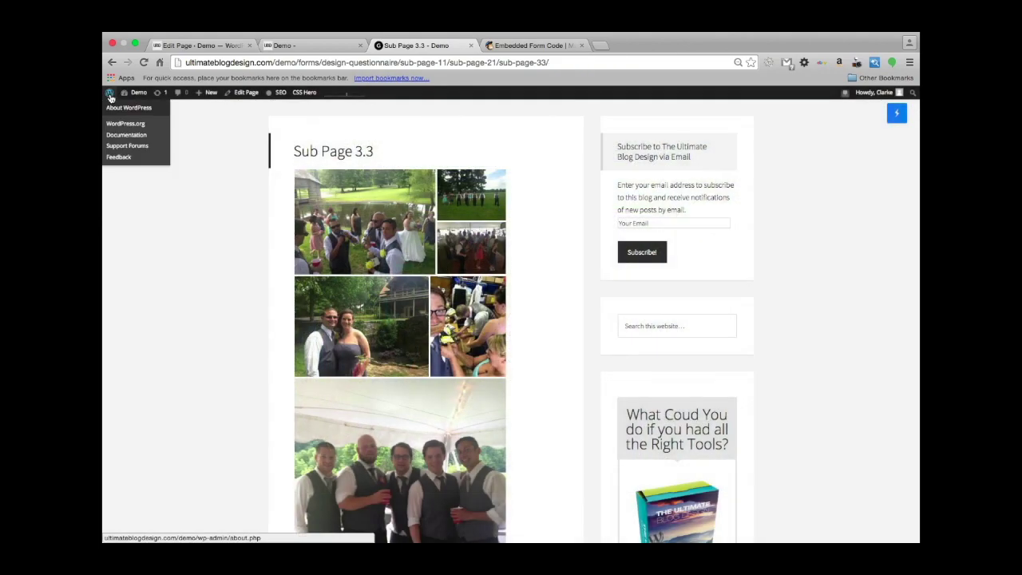
Back in the editor tab, bring up the VideoPress details among the Jetpack modules.
scroll(190, 326, down, 3)
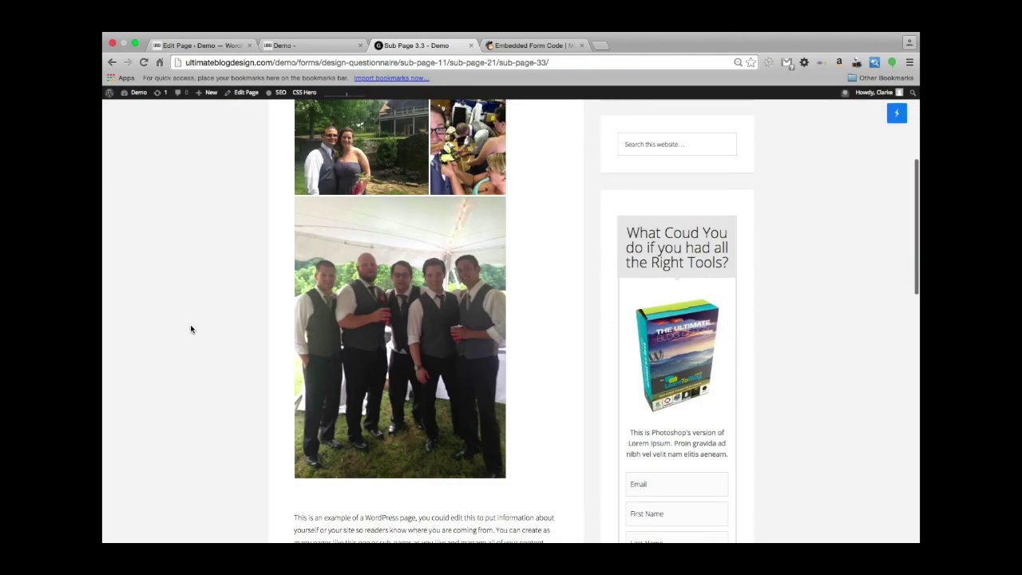
scroll(191, 324, up, 5)
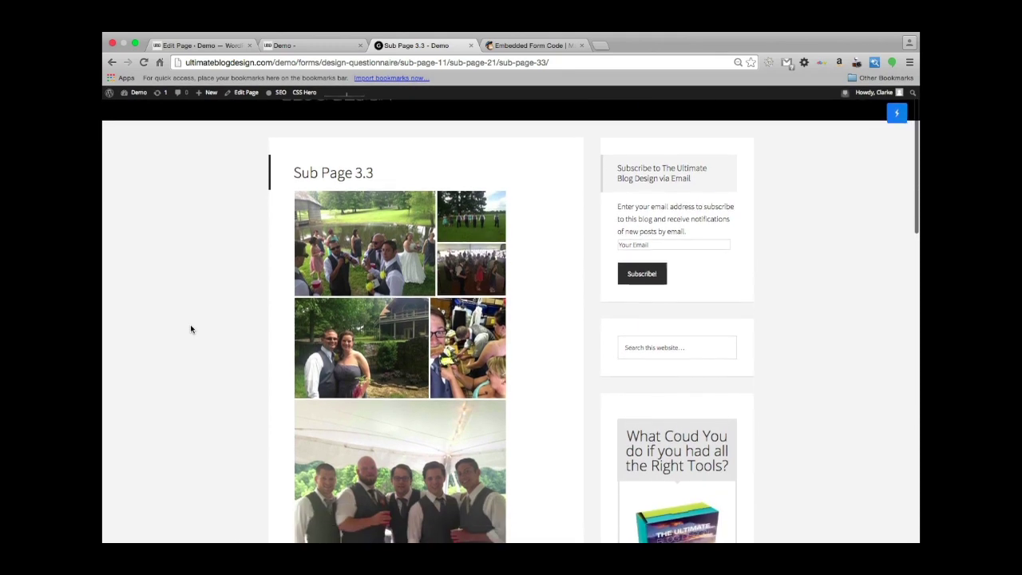
click(188, 45)
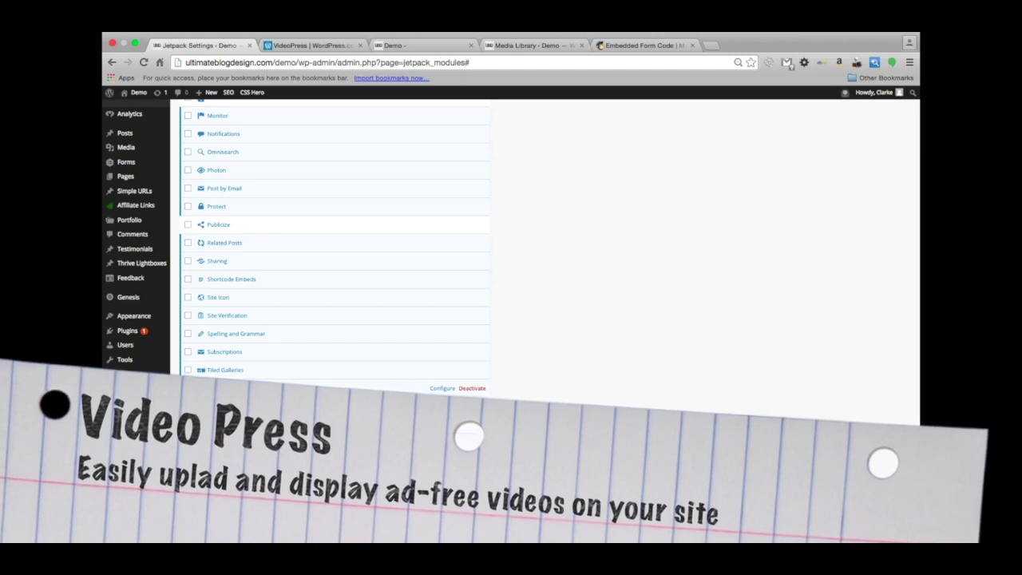
click(224, 388)
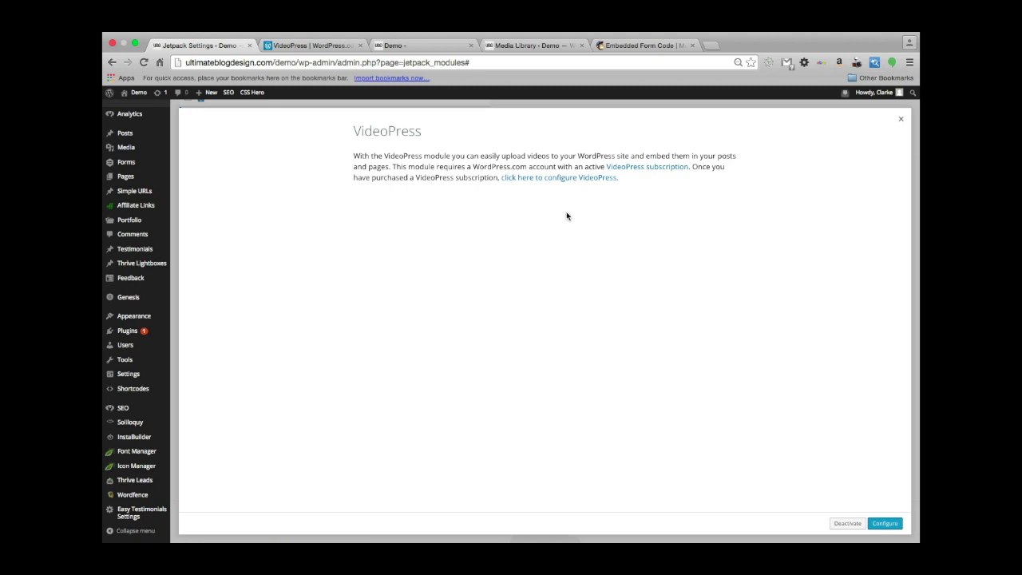
Review the WordPress.com Store's $60-per-year VideoPress upgrade page, then go back to Jetpack settings.
click(639, 169)
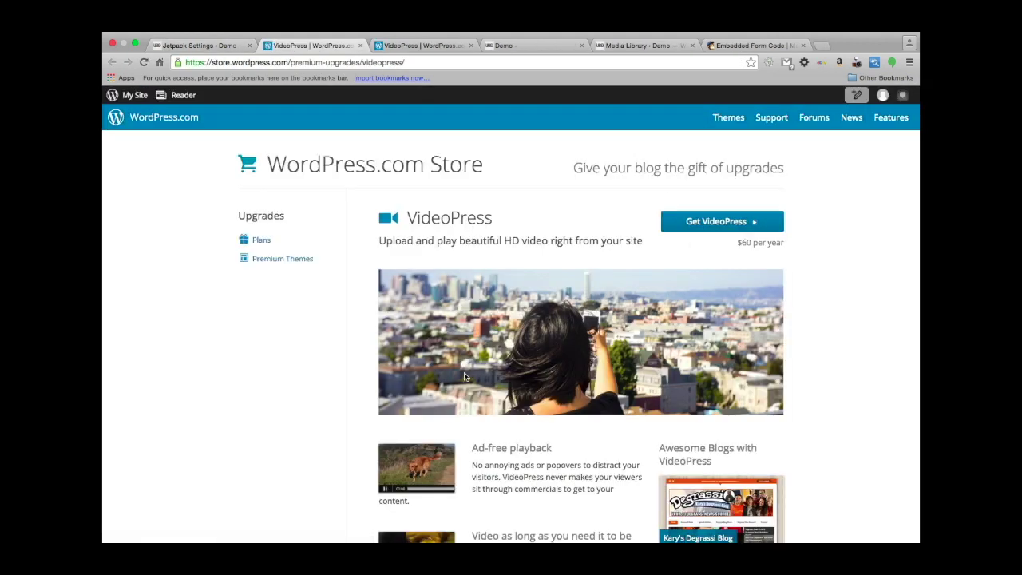
scroll(468, 372, down, 3)
scroll(467, 373, up, 3)
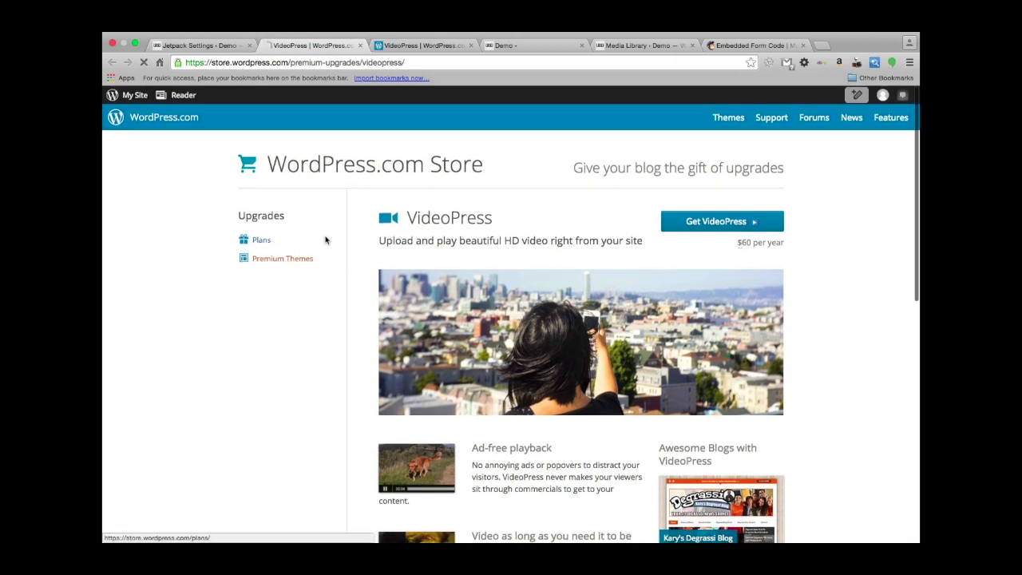
scroll(565, 285, down, 2)
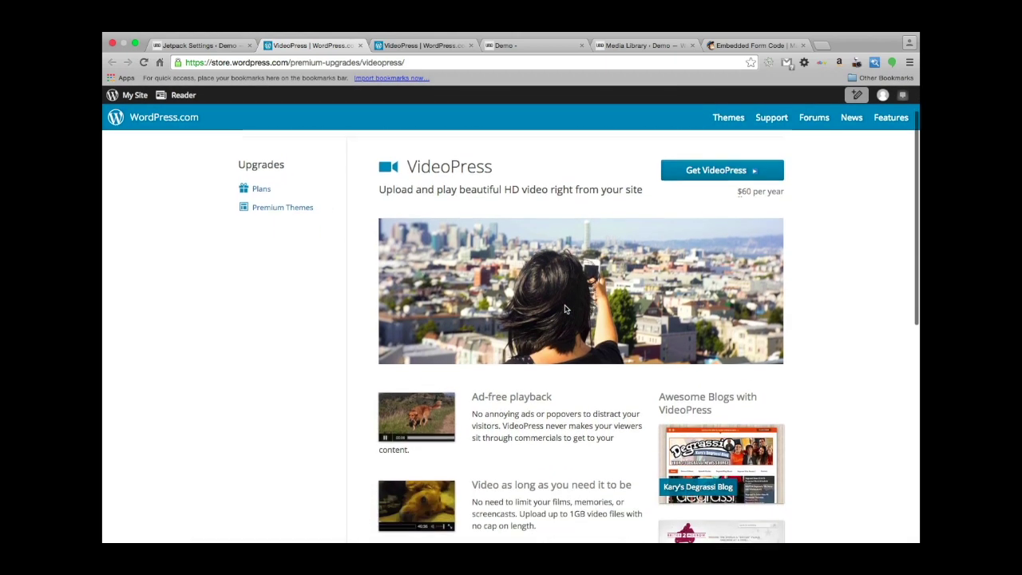
scroll(738, 286, up, 2)
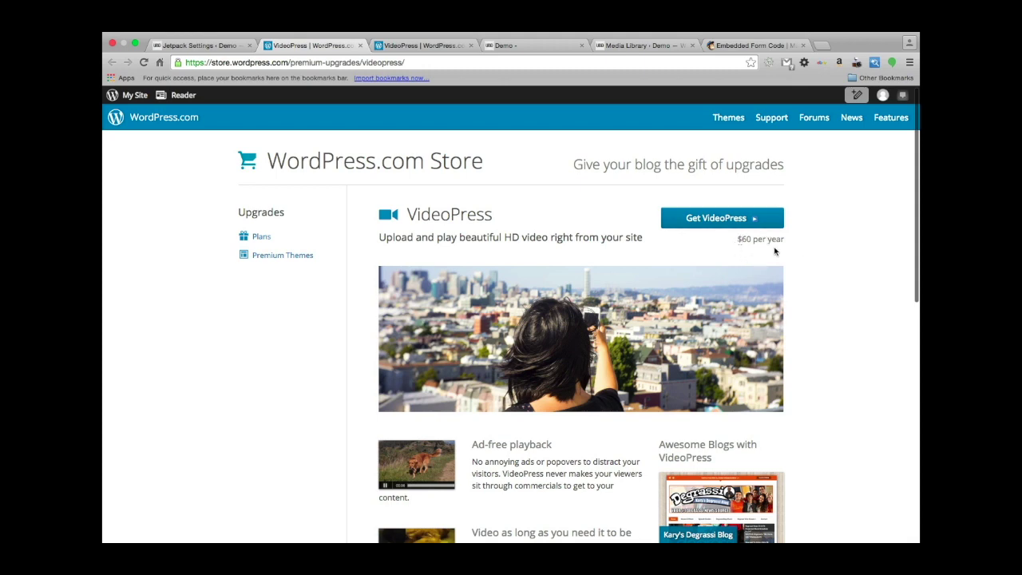
scroll(585, 283, down, 3)
scroll(586, 286, down, 10)
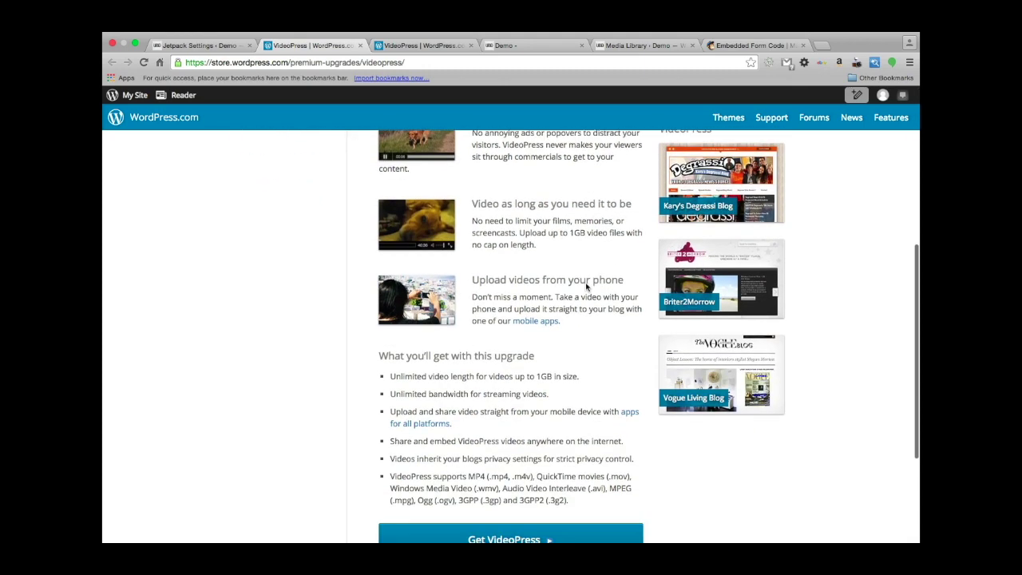
scroll(586, 287, up, 6)
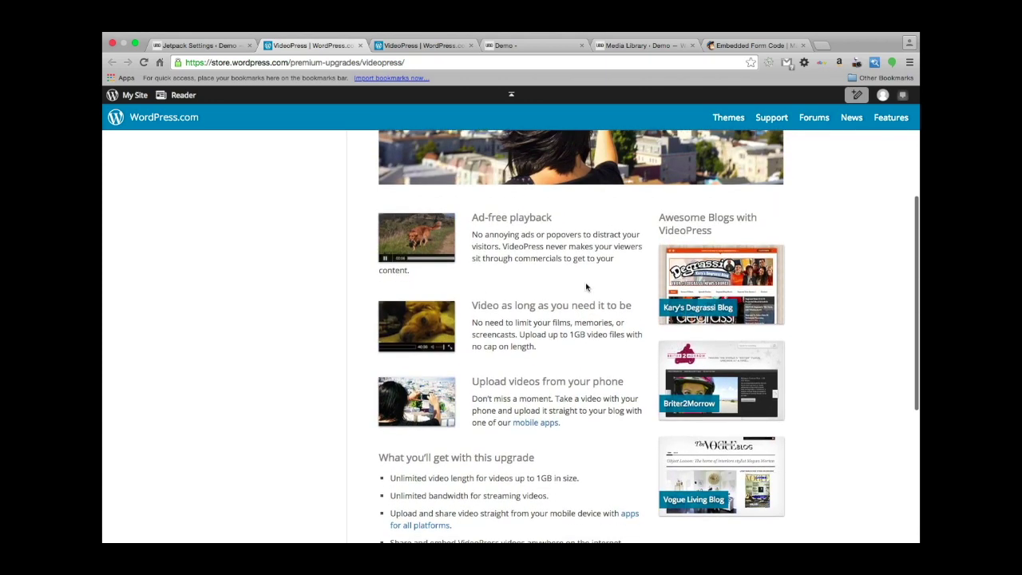
scroll(586, 283, down, 1)
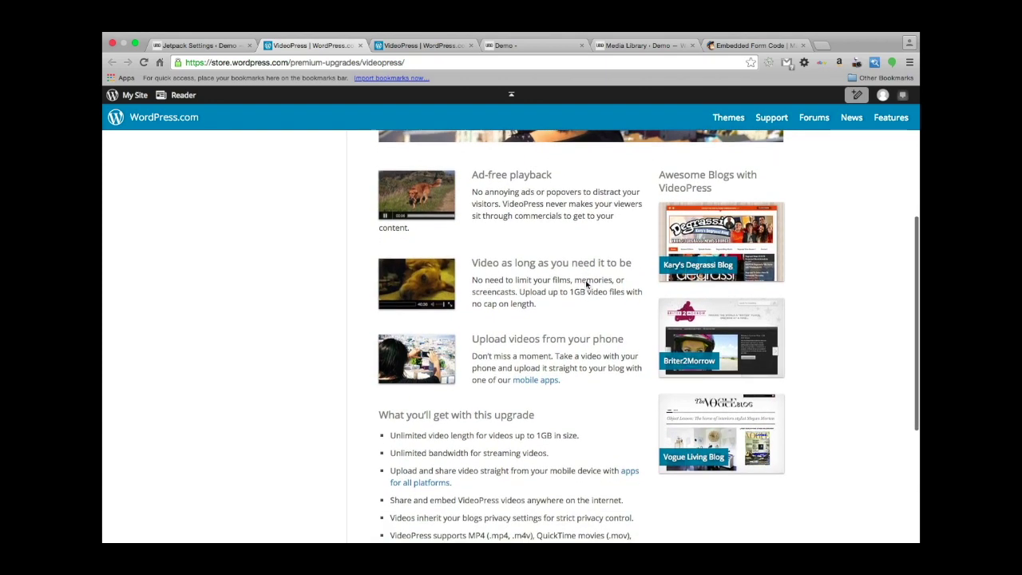
scroll(586, 283, down, 5)
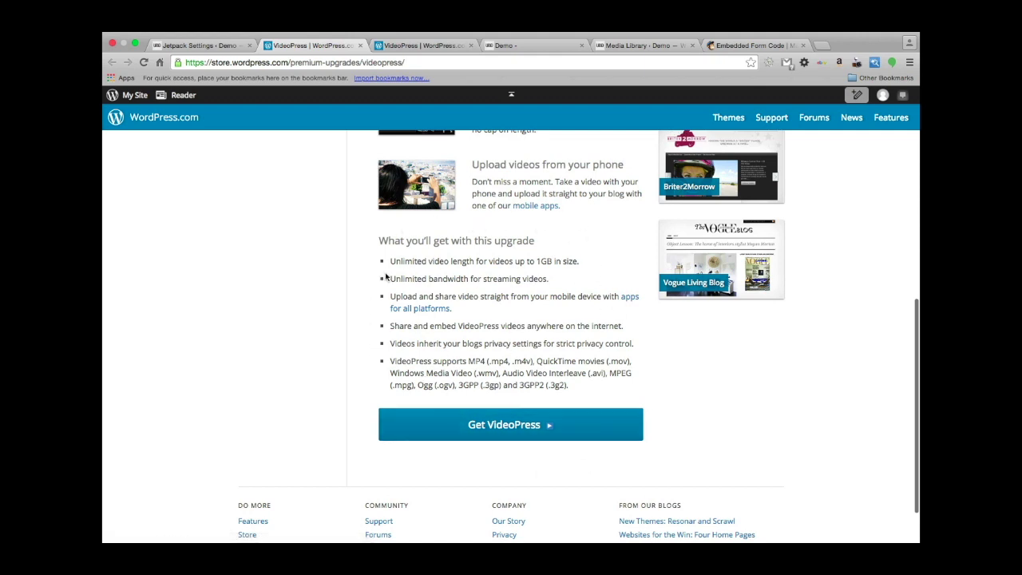
scroll(528, 316, up, 2)
scroll(528, 316, up, 5)
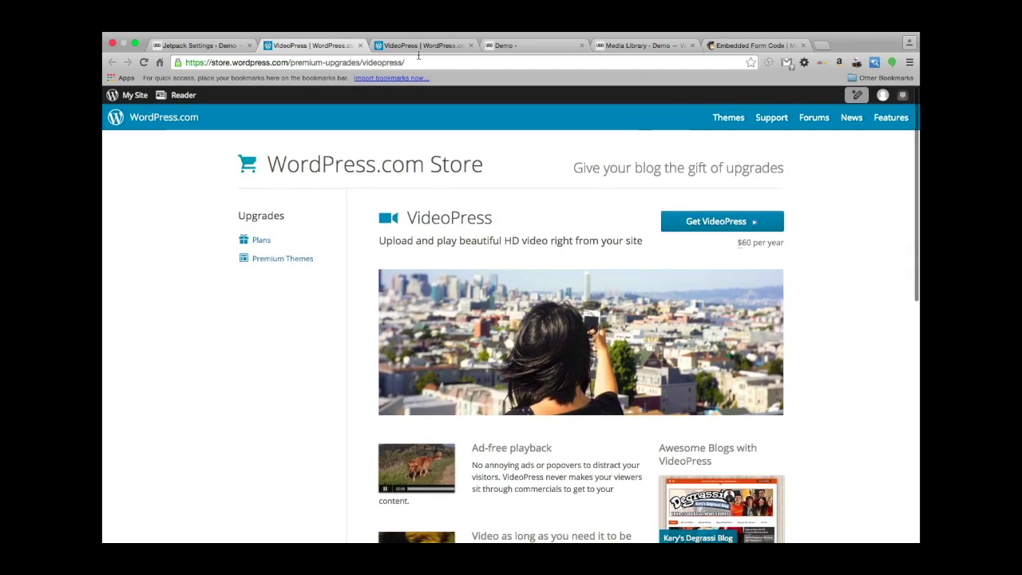
click(196, 46)
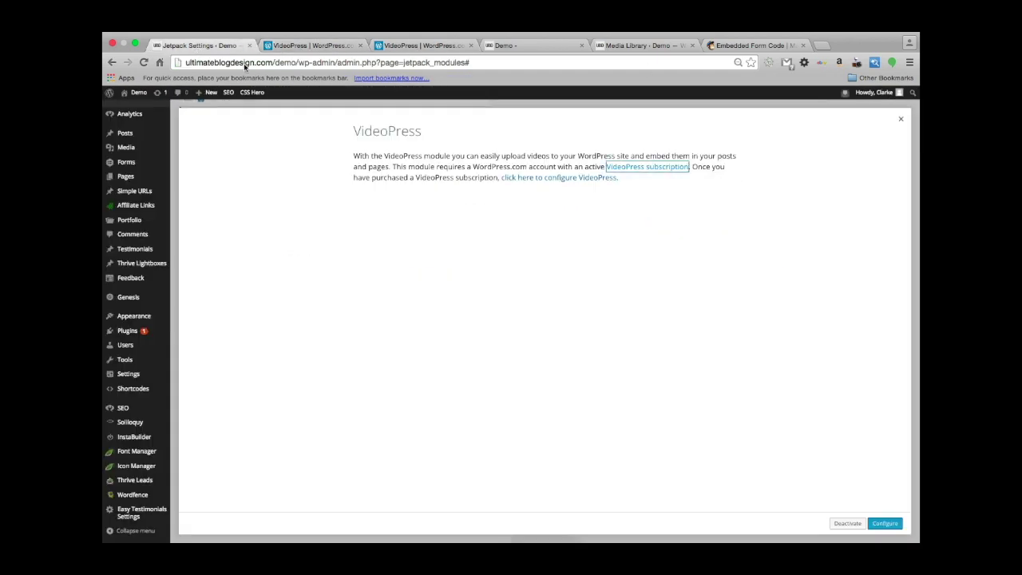
Look over the VideoPress module's configuration options.
click(886, 524)
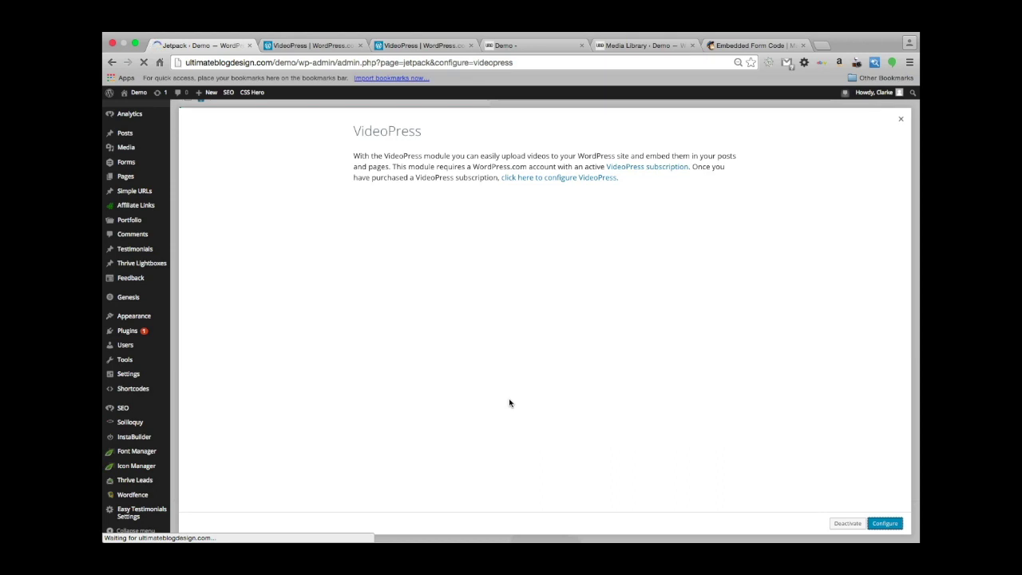
scroll(477, 411, down, 2)
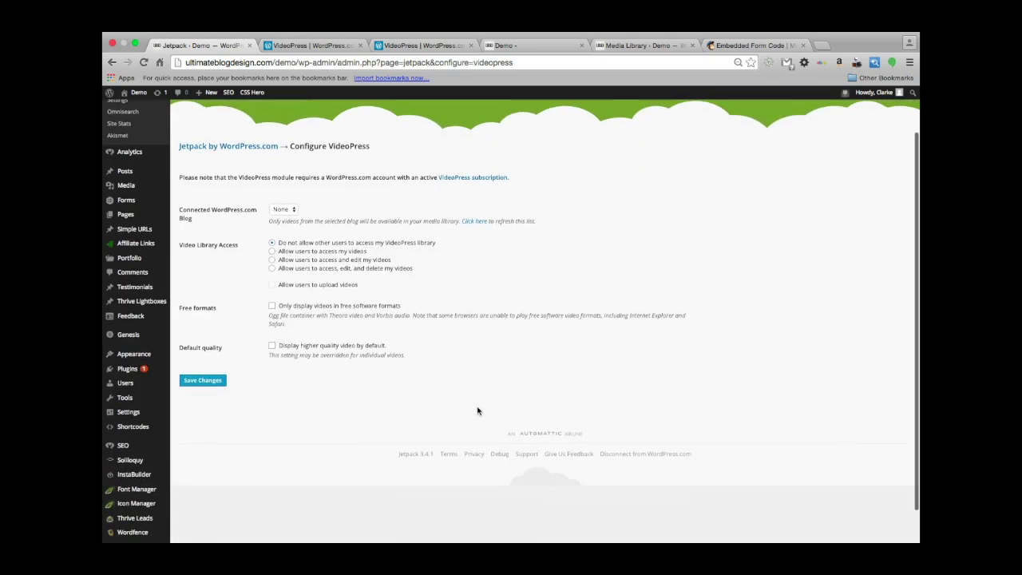
scroll(477, 410, up, 2)
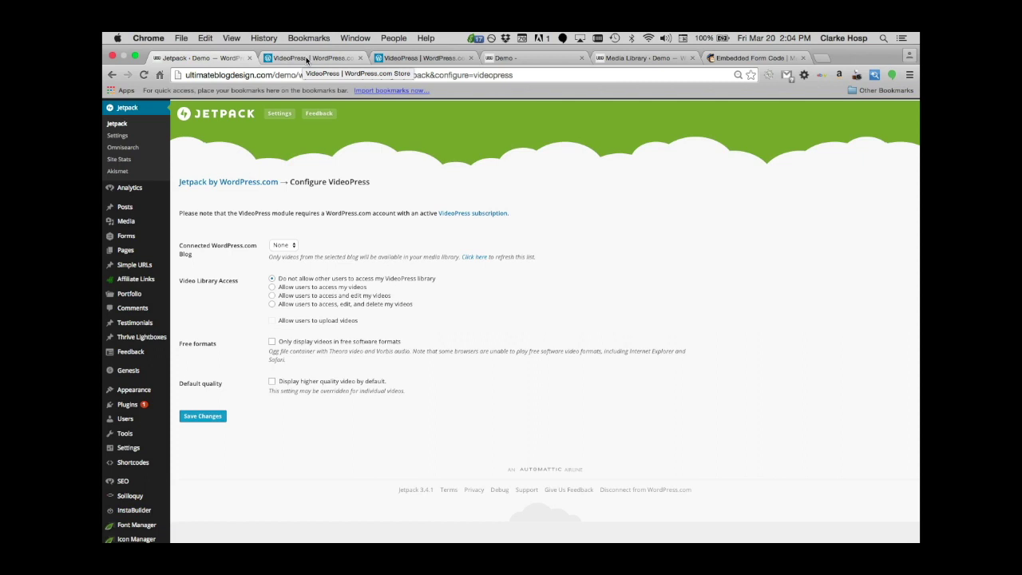
Close the duplicate VideoPress store tab and return to the Jetpack modules list.
click(360, 58)
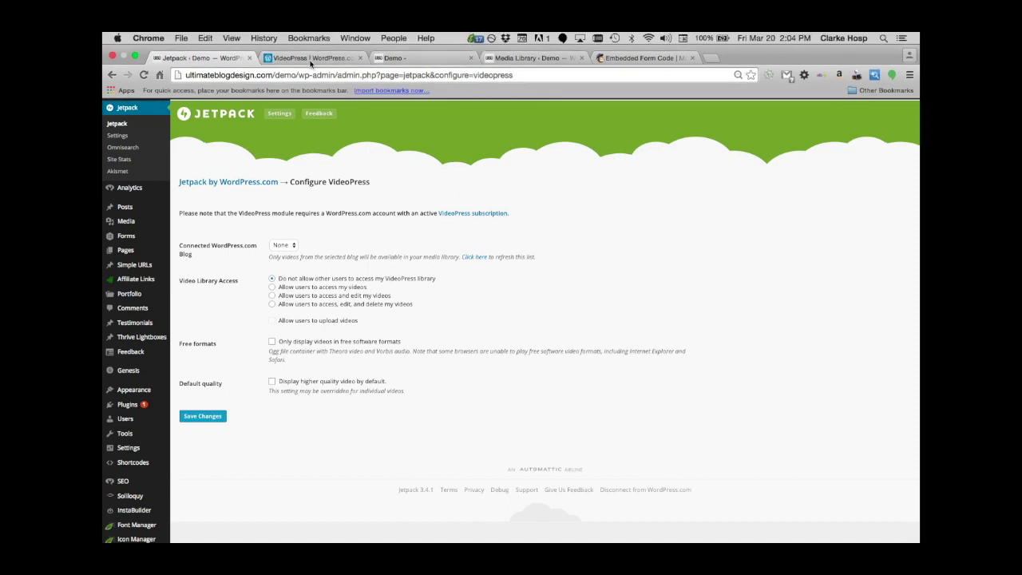
click(310, 63)
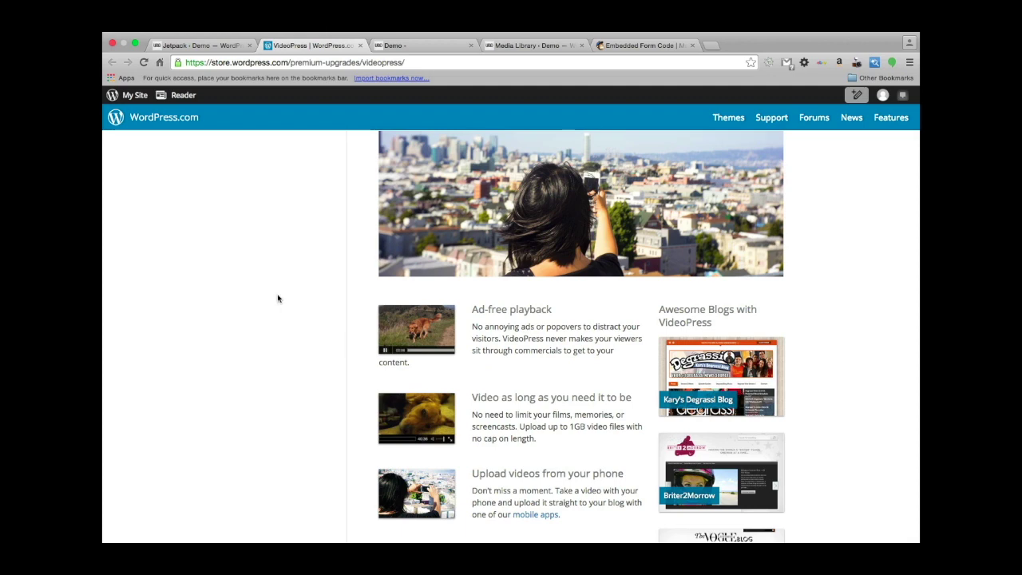
click(196, 45)
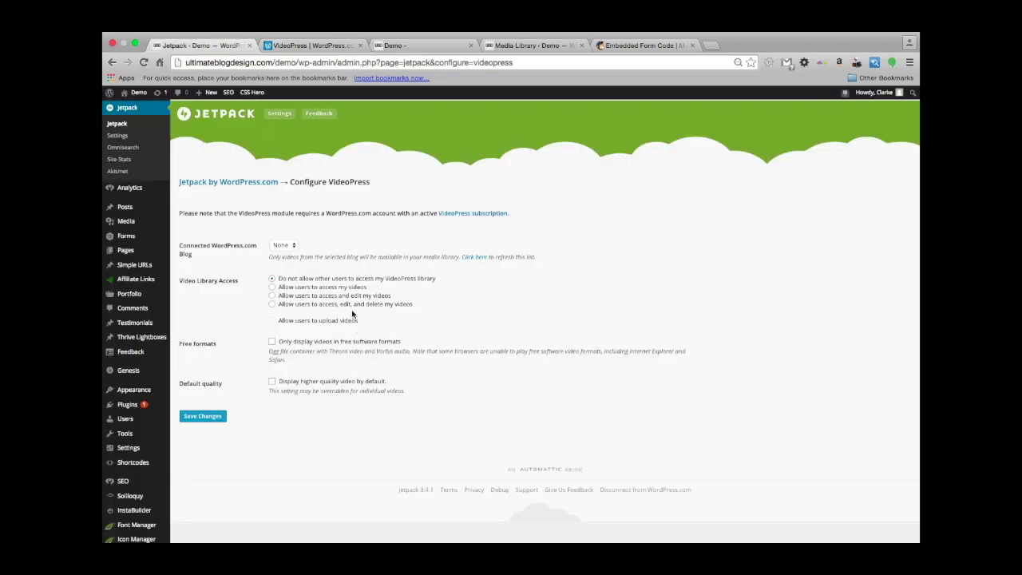
click(278, 112)
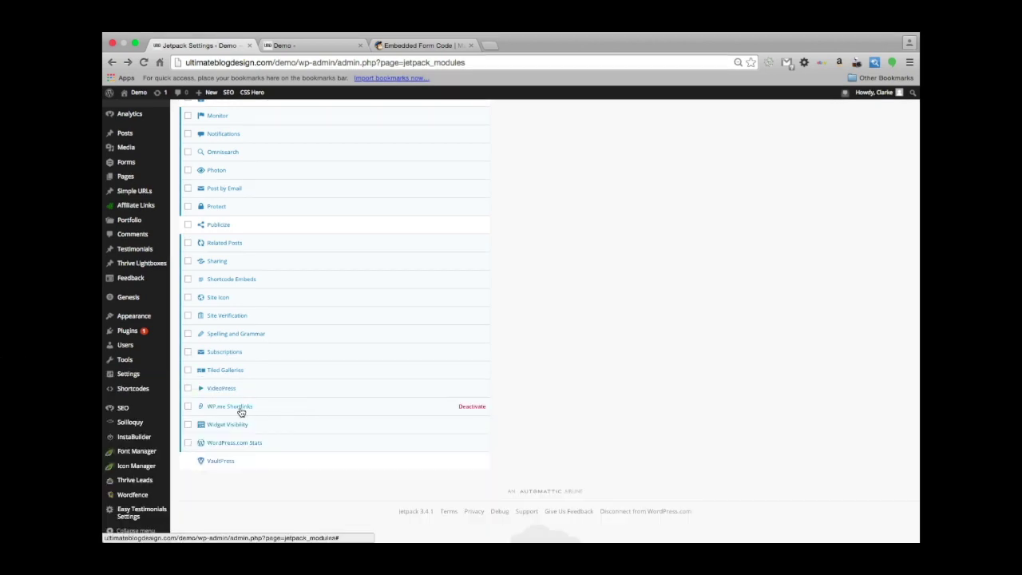
Read the WP.me Shortlinks module description, then open the site's Pages list.
click(239, 407)
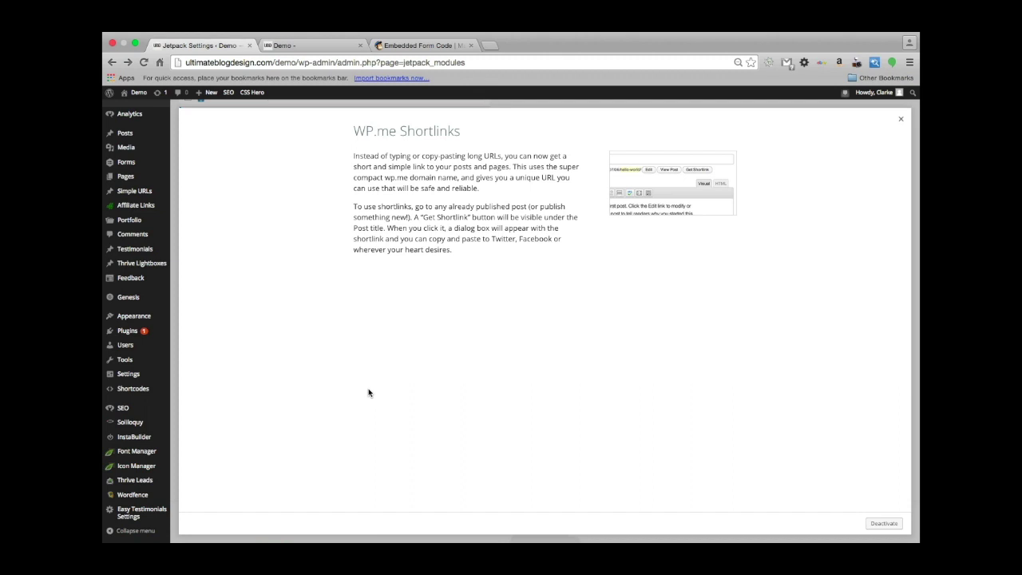
click(124, 181)
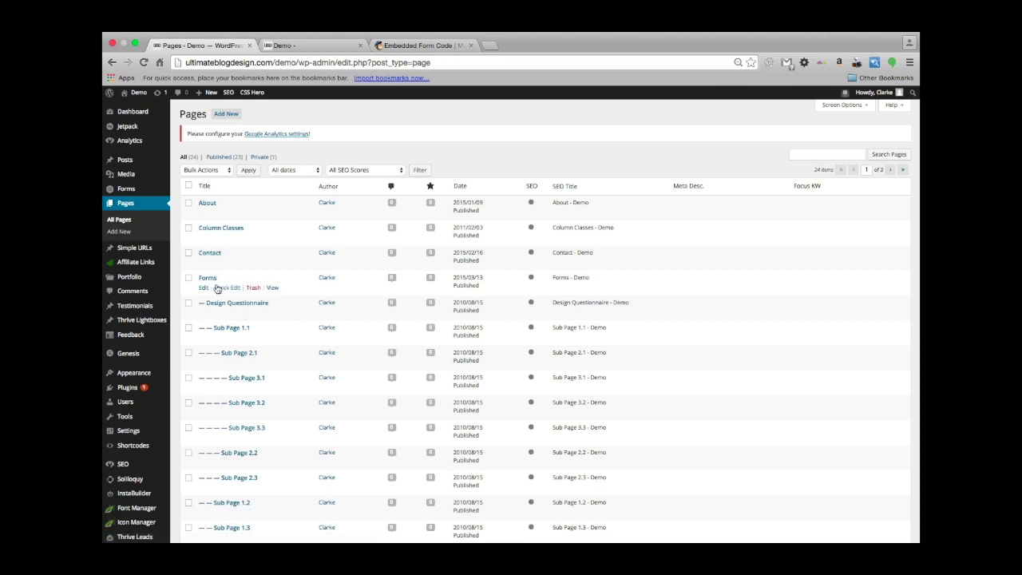
Open Sub Page 3.2 in the editor and generate, then dismiss, its wp.me shortlink.
click(207, 279)
click(206, 278)
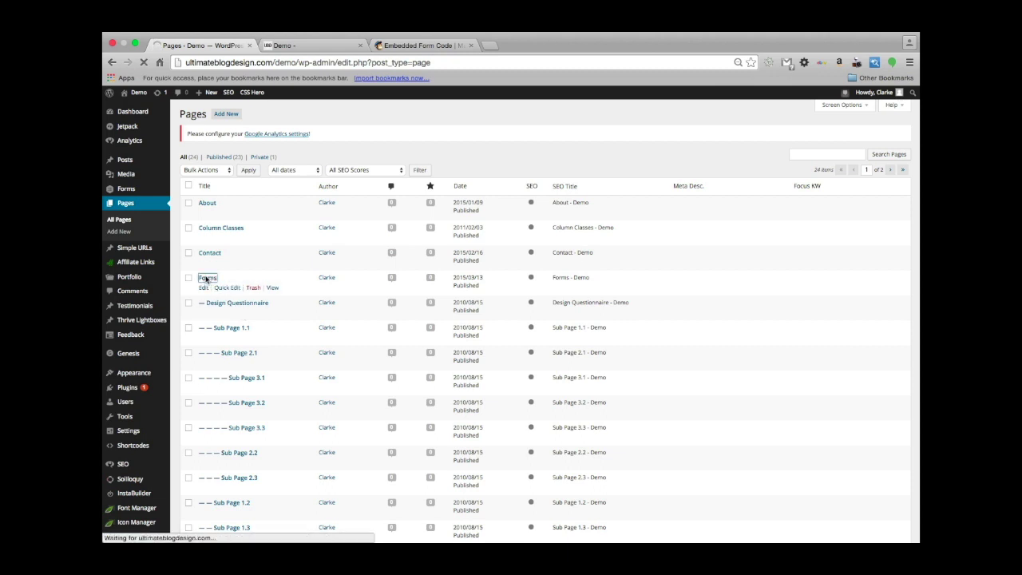
click(239, 404)
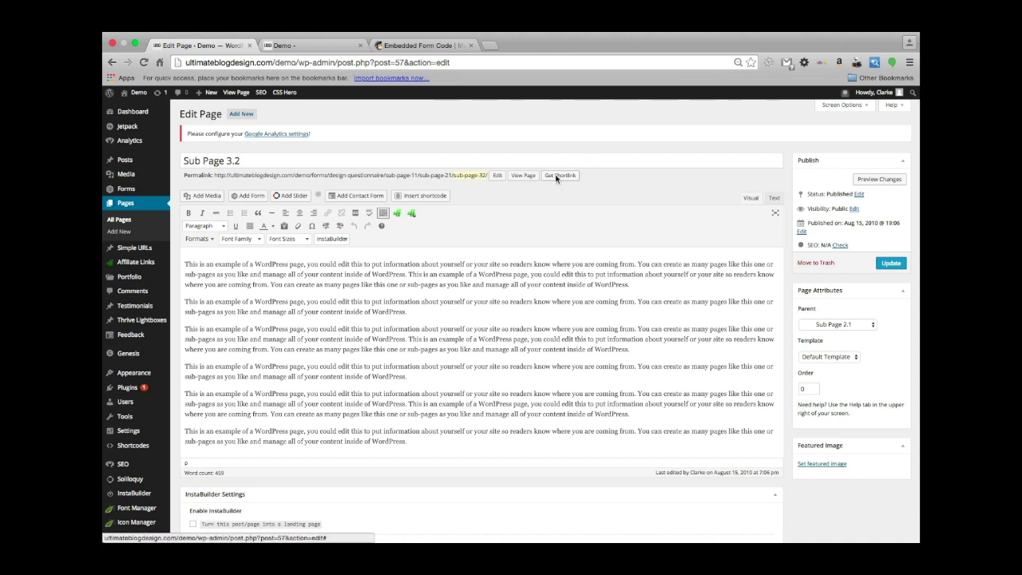
click(559, 176)
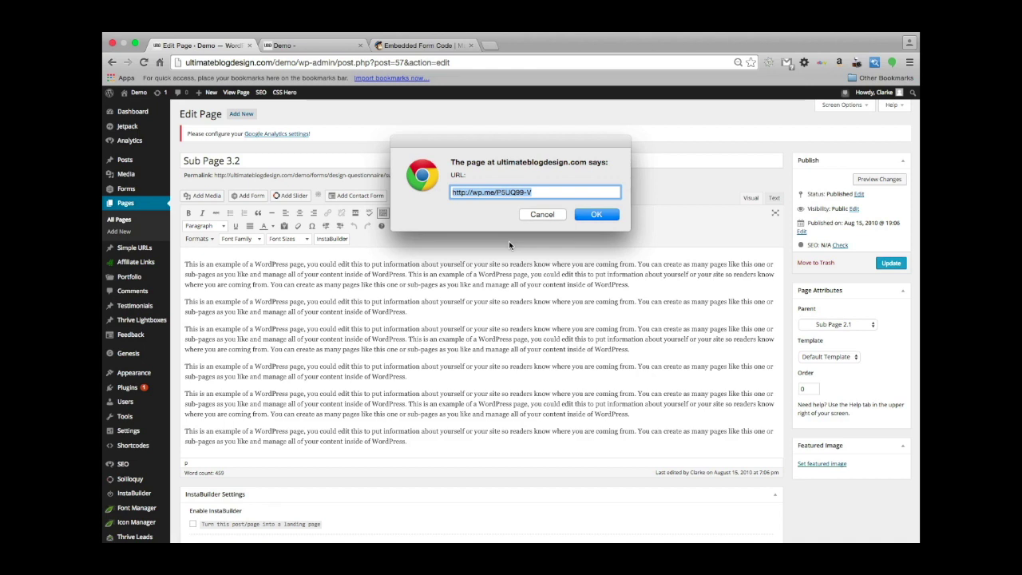
click(596, 214)
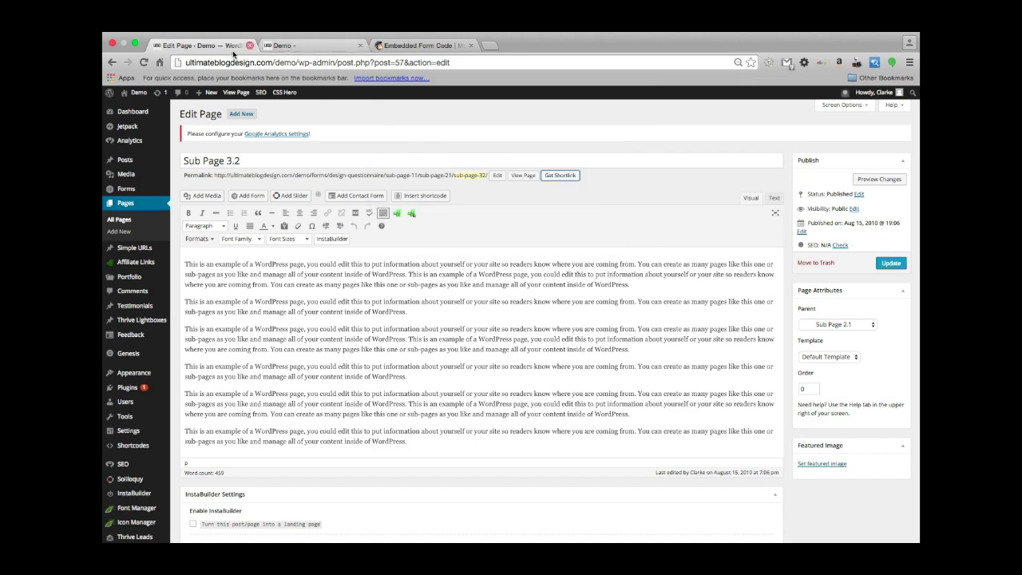
mouse_move(130, 135)
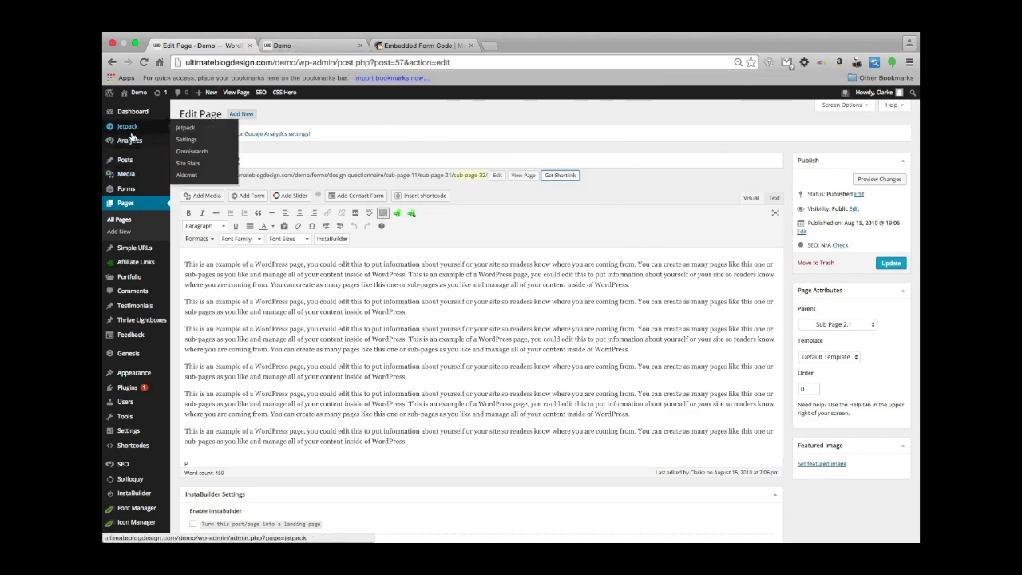
Check the Widget Visibility module details in Jetpack, then go to Appearance > Widgets.
click(187, 140)
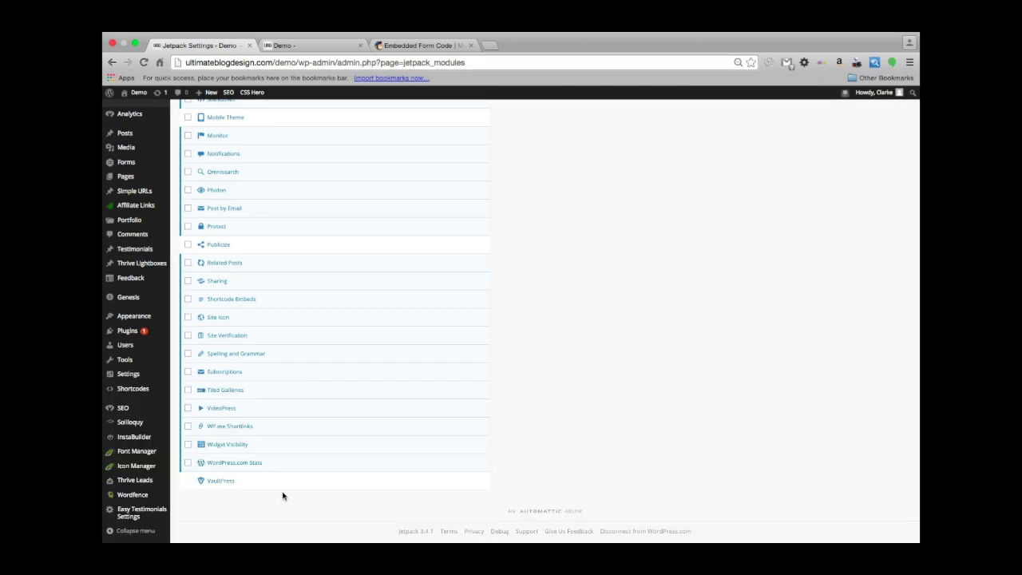
click(222, 445)
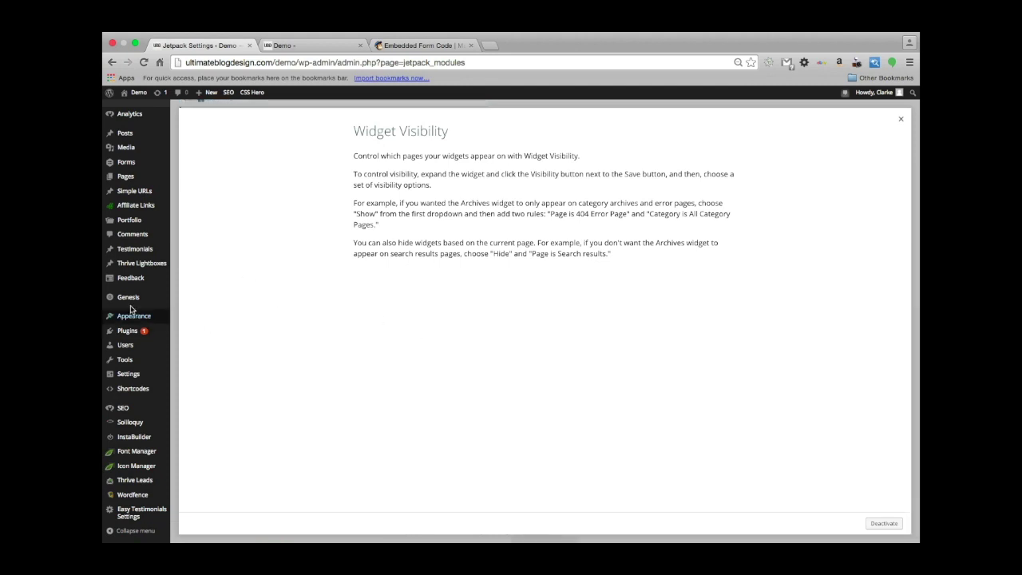
mouse_move(128, 300)
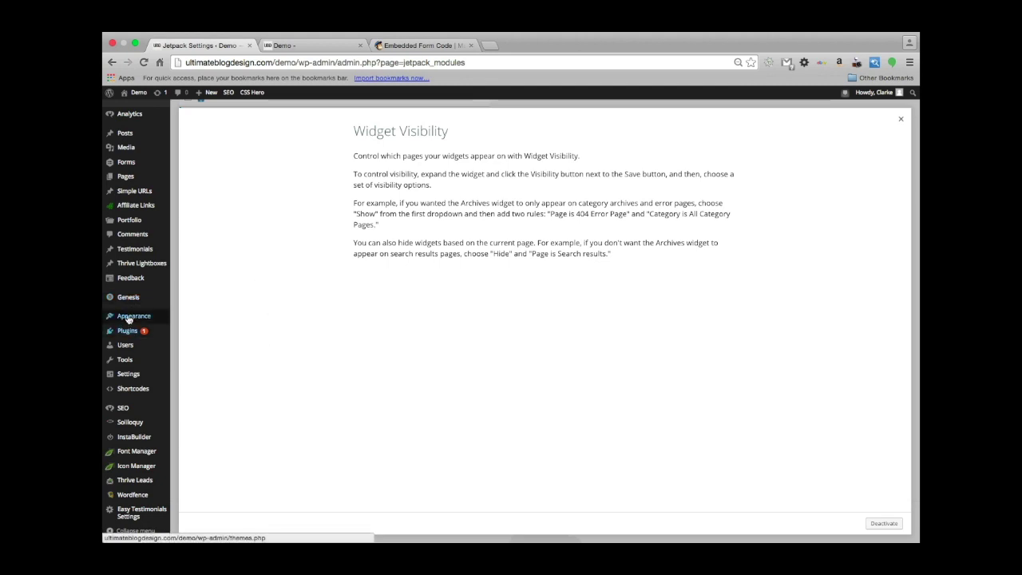
mouse_move(130, 319)
click(185, 343)
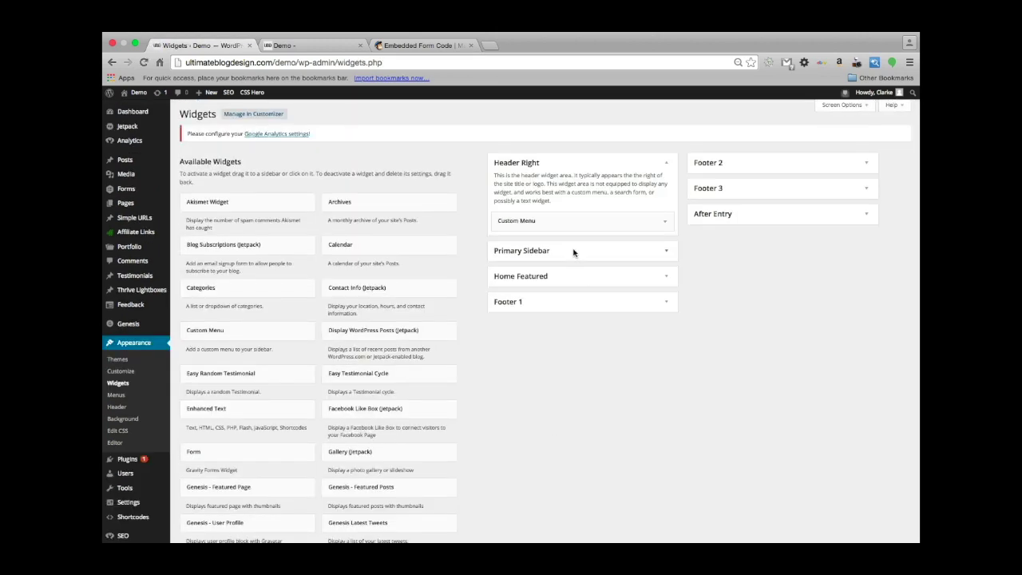
Save a 'Show if Page is Post' visibility rule on the Primary Sidebar's Blog Subscriptions widget.
click(573, 251)
scroll(557, 428, down, 2)
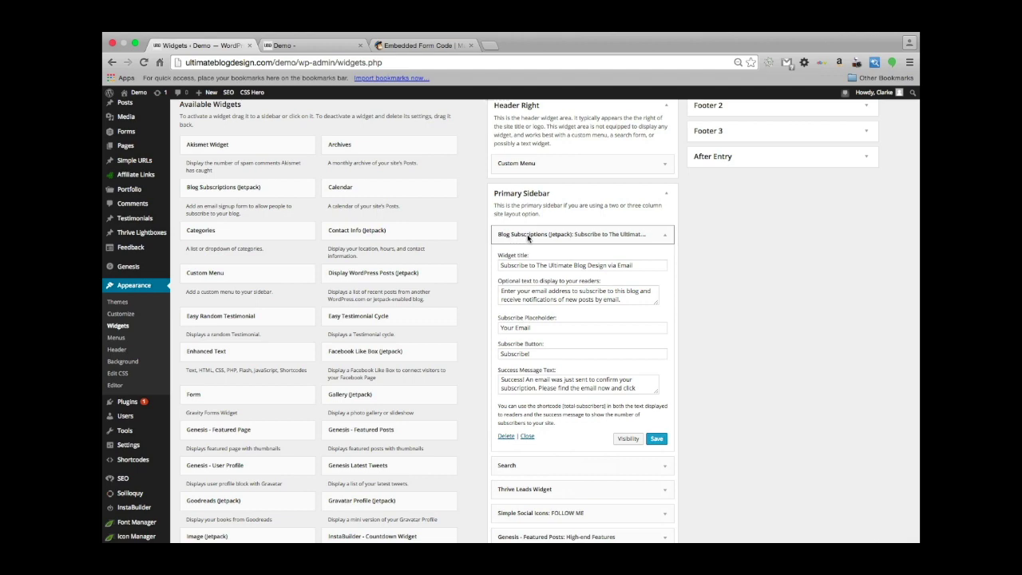
scroll(541, 288, down, 3)
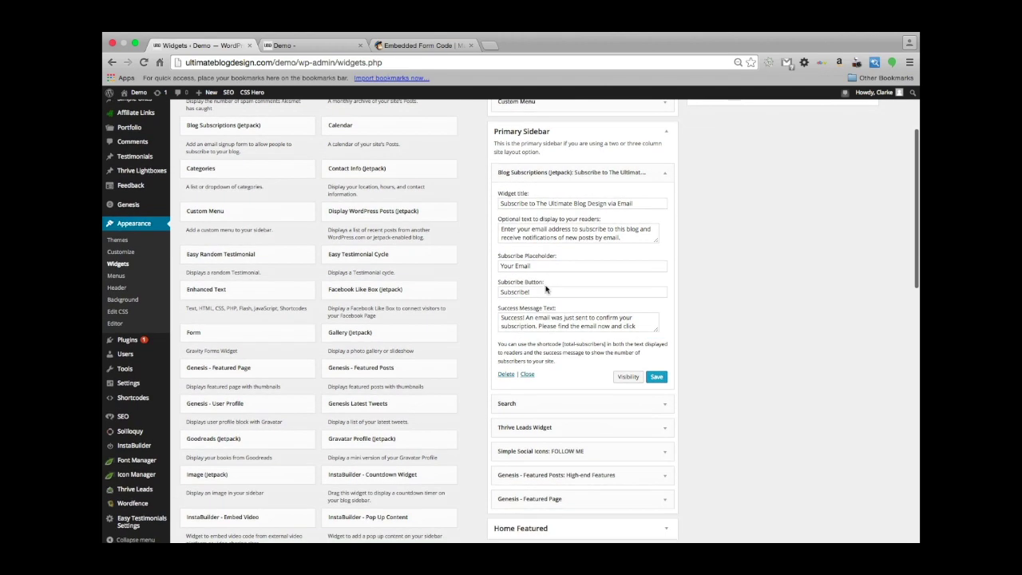
click(628, 378)
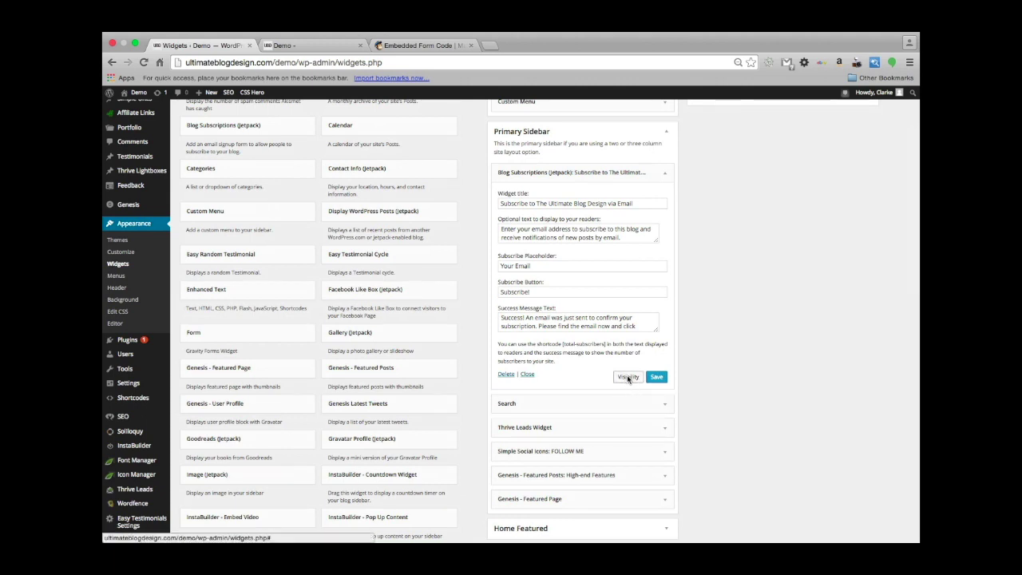
scroll(563, 416, down, 1)
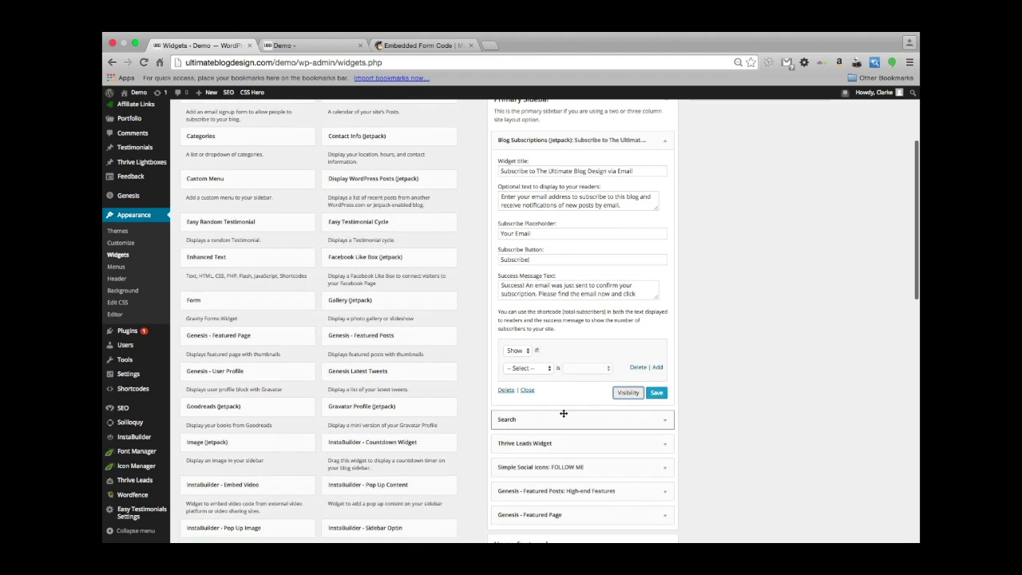
click(548, 369)
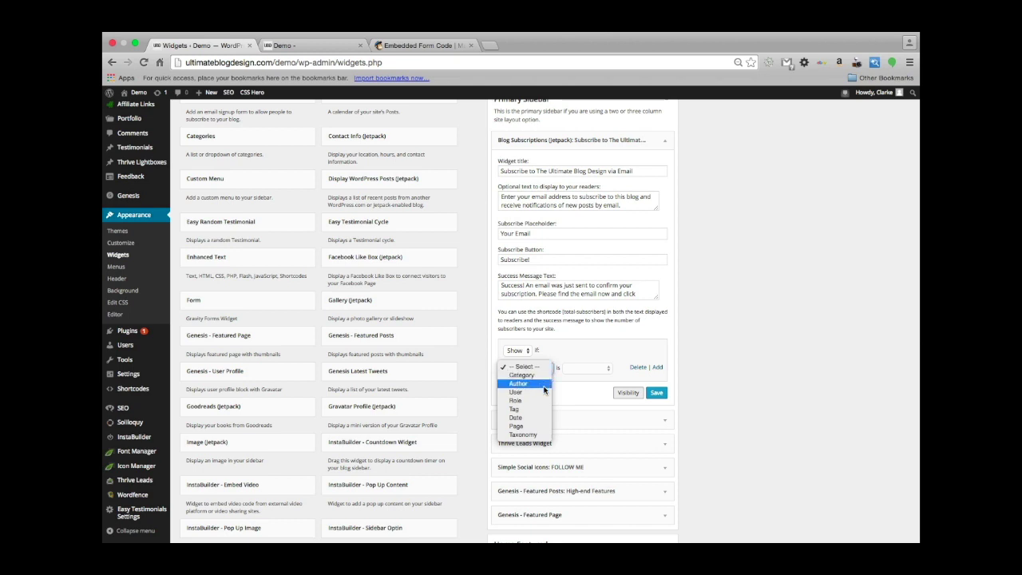
click(541, 426)
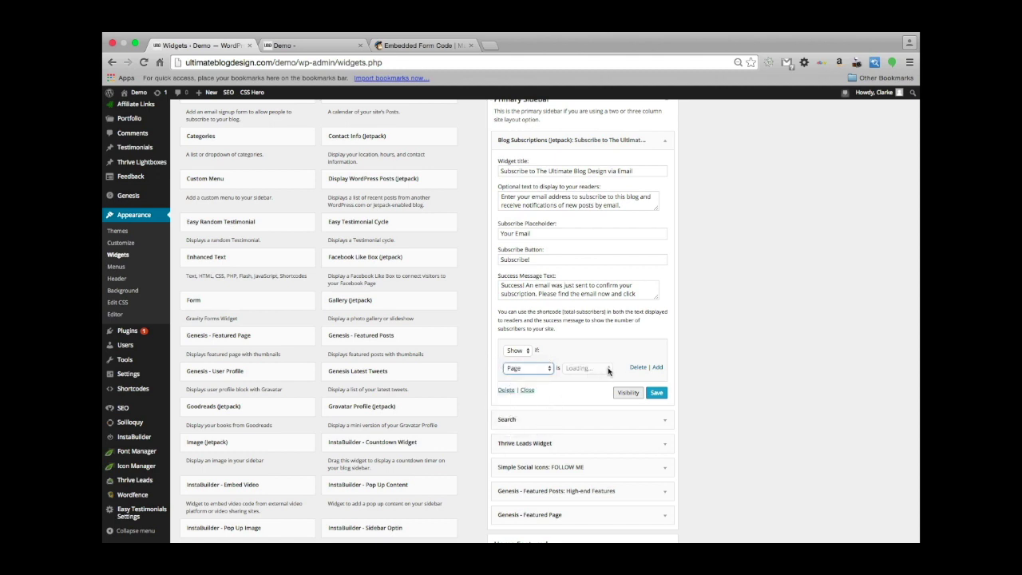
click(607, 371)
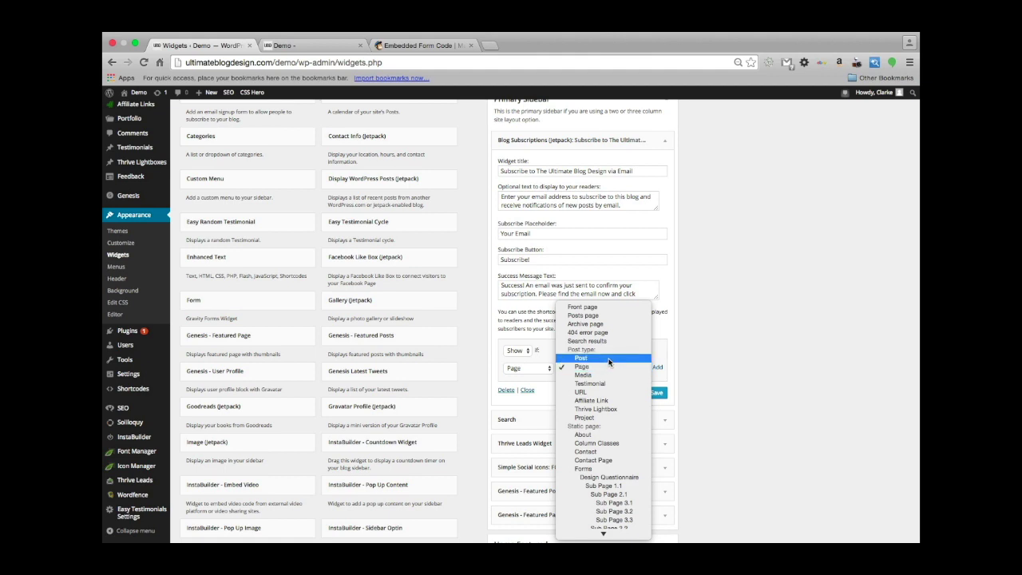
click(608, 359)
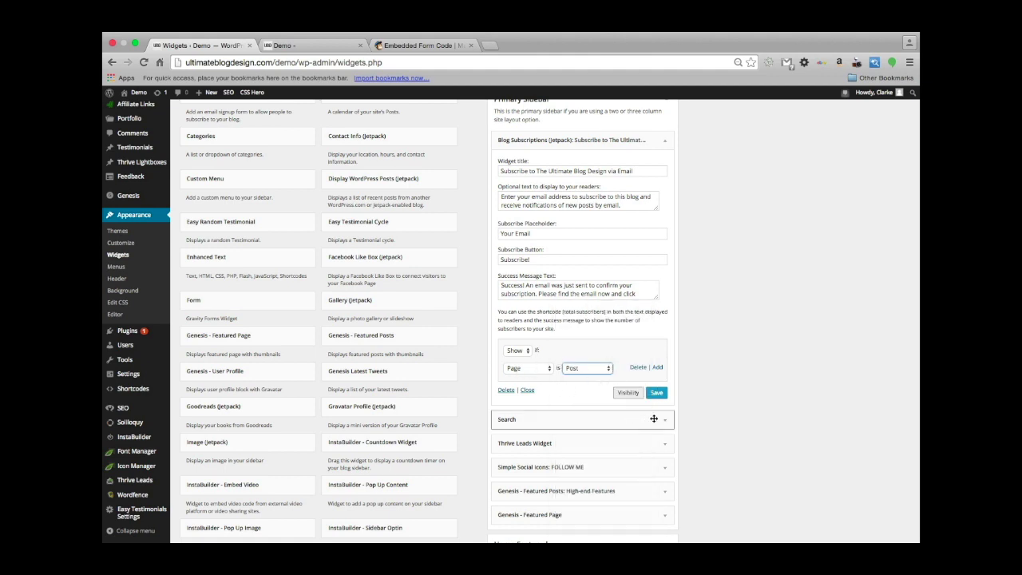
click(657, 393)
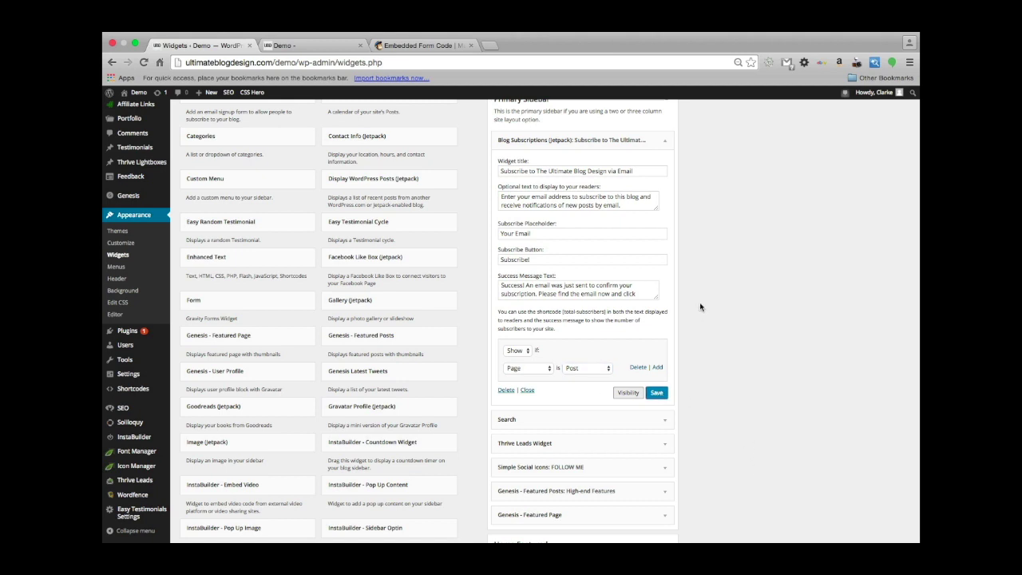
click(294, 44)
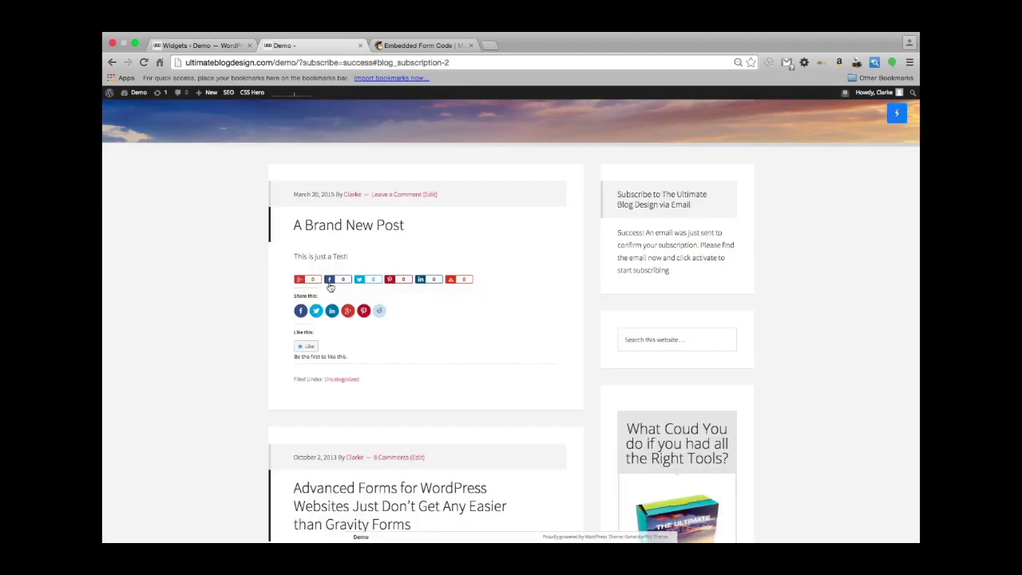
Reload the blog home page and confirm the sidebar now starts with the search box.
scroll(330, 286, down, 3)
scroll(330, 285, up, 6)
scroll(330, 285, down, 6)
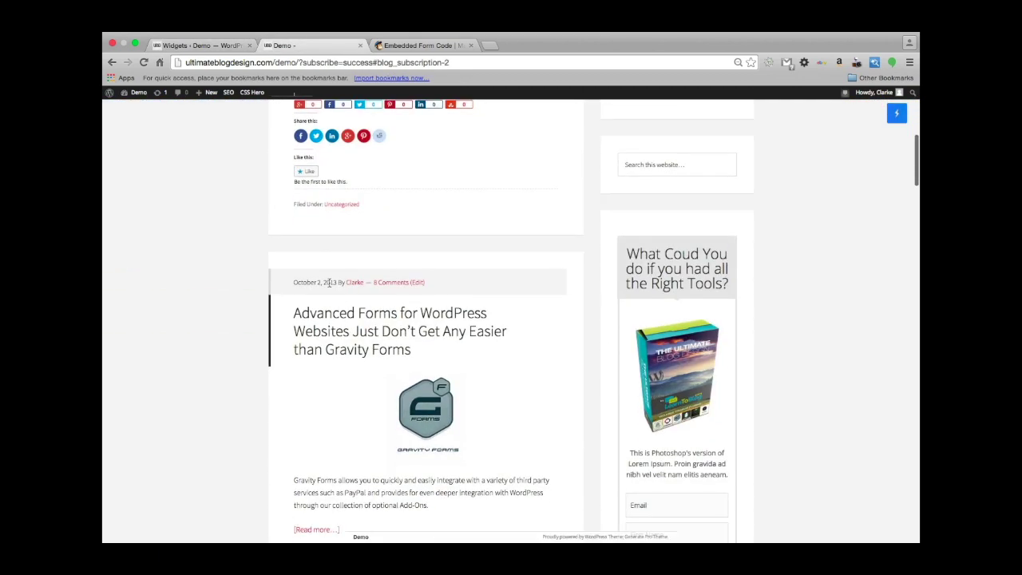
scroll(330, 285, down, 4)
scroll(330, 285, up, 10)
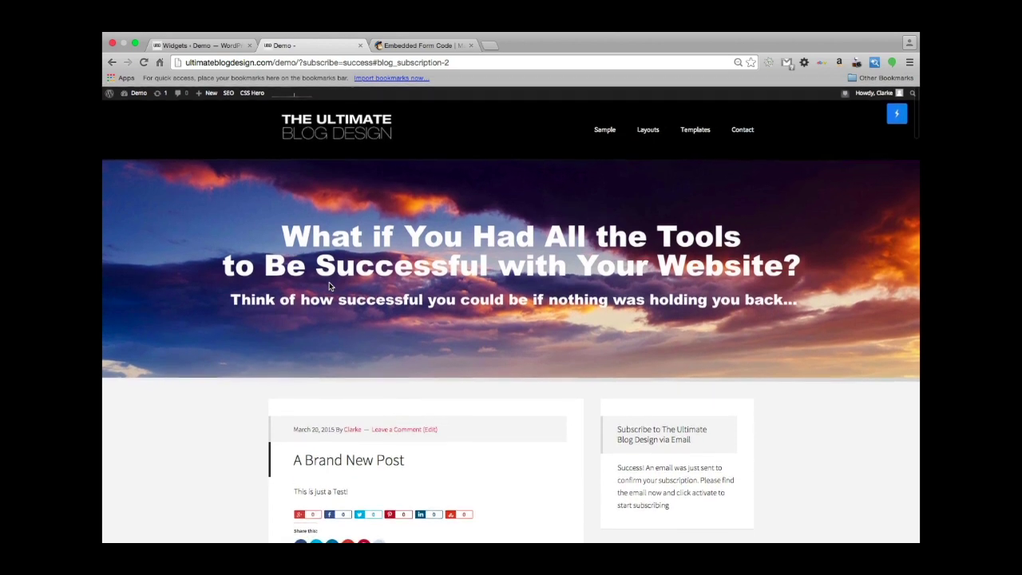
scroll(330, 285, down, 3)
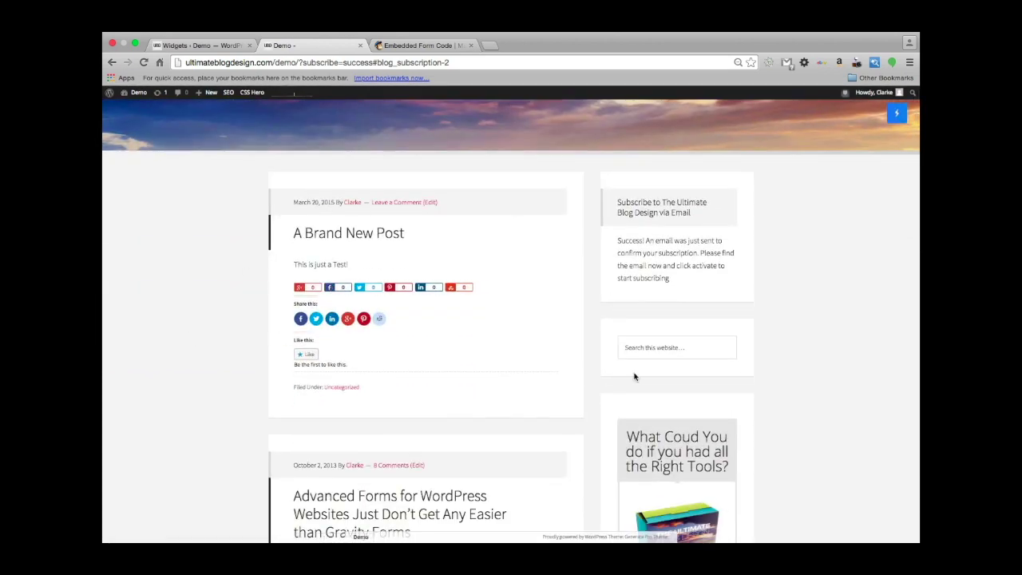
scroll(840, 373, down, 1)
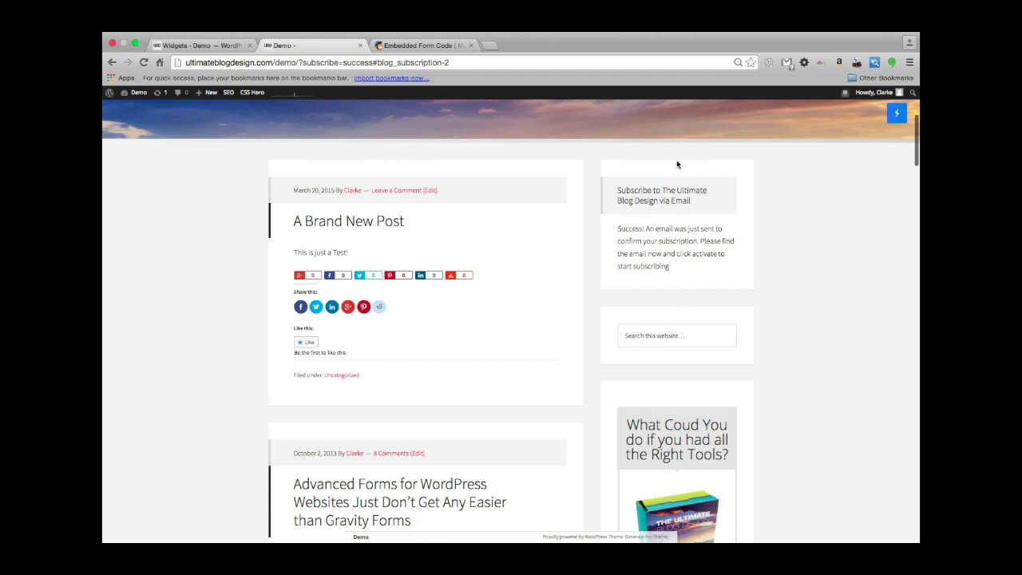
scroll(814, 284, up, 2)
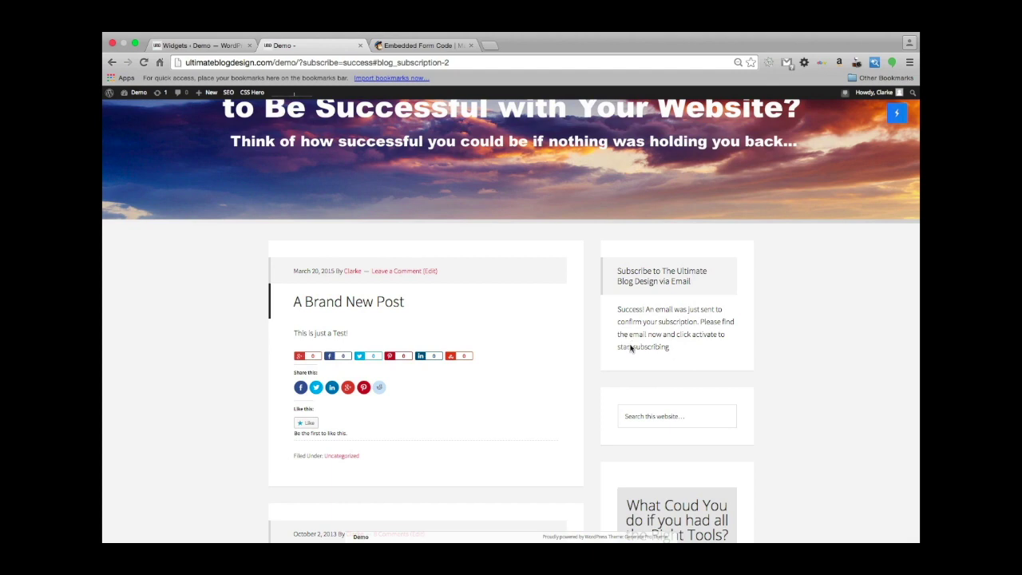
key(super+r)
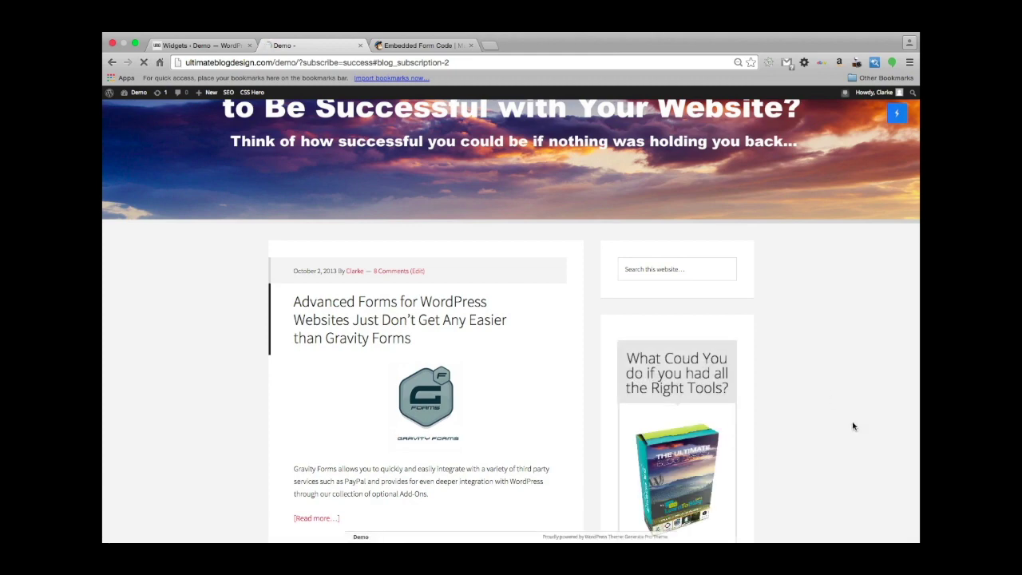
scroll(810, 397, down, 3)
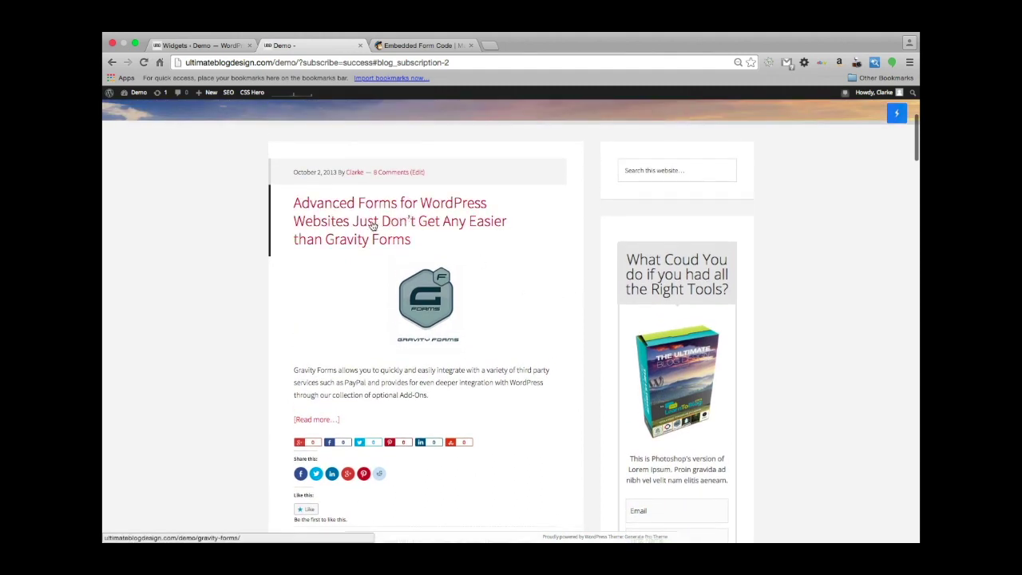
Check that the Advanced Forms post shows the subscription widget in its sidebar, then return to Widgets.
click(358, 222)
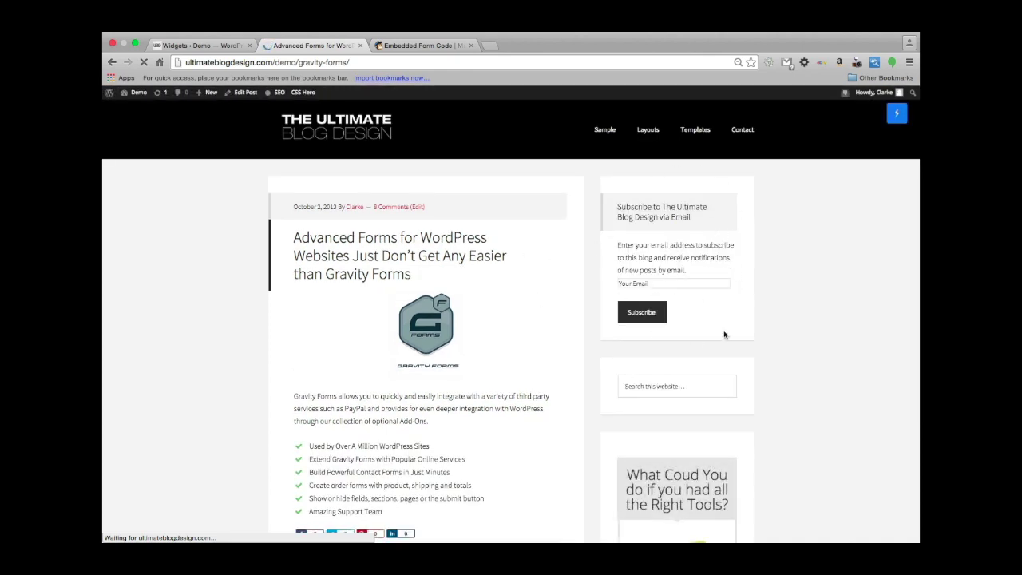
scroll(833, 400, down, 15)
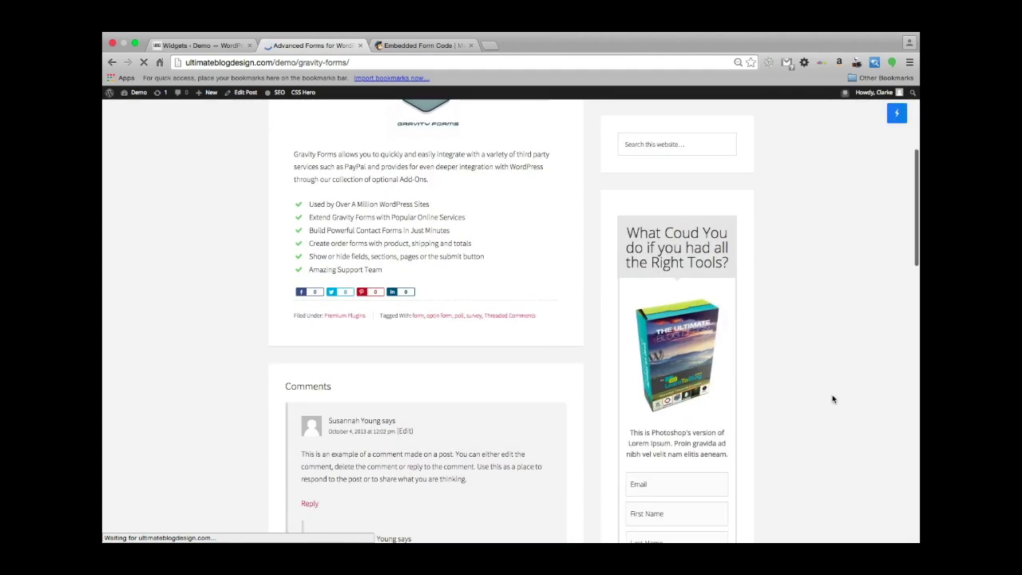
scroll(834, 400, up, 15)
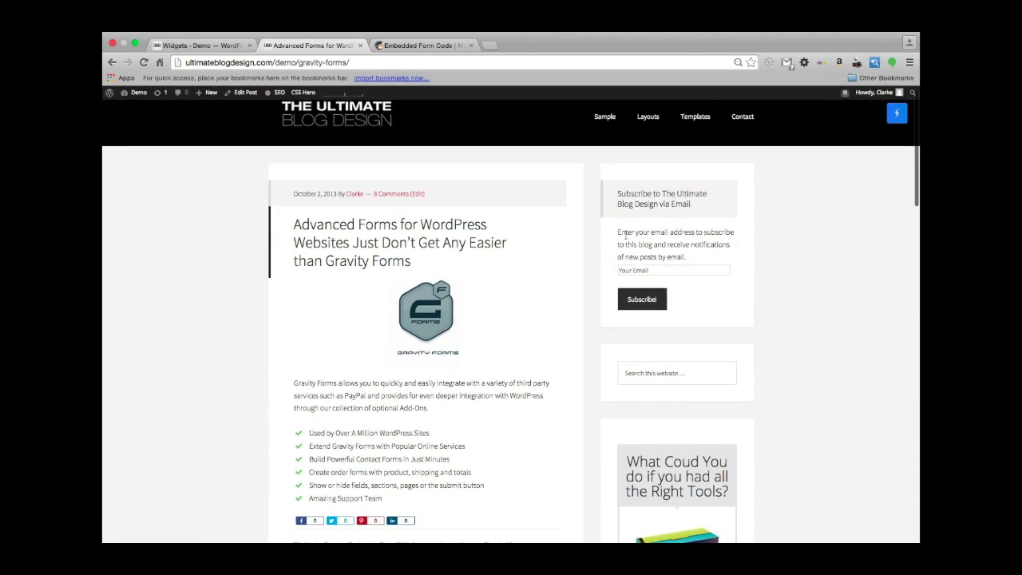
scroll(772, 388, down, 10)
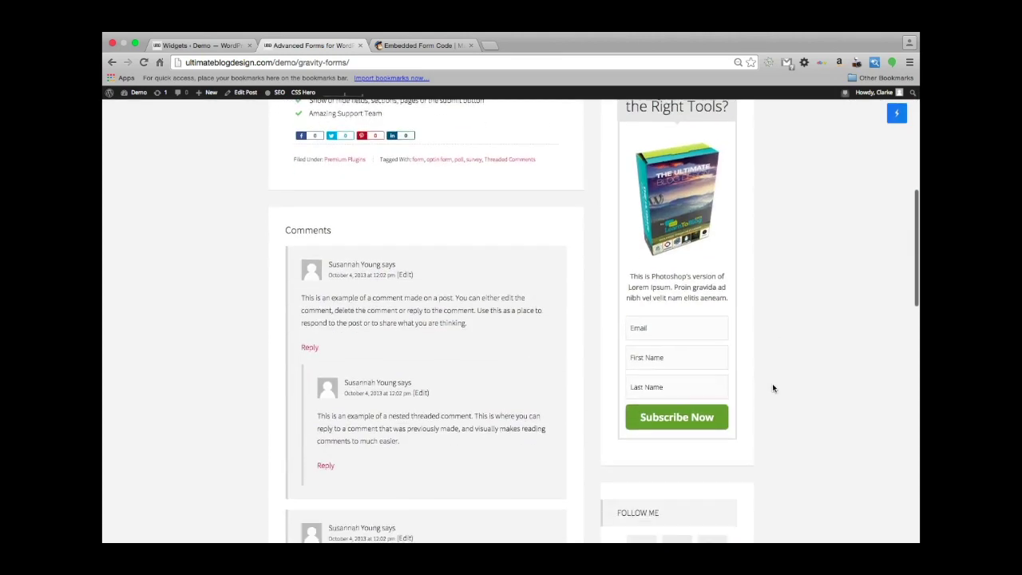
scroll(773, 388, up, 10)
scroll(772, 388, up, 3)
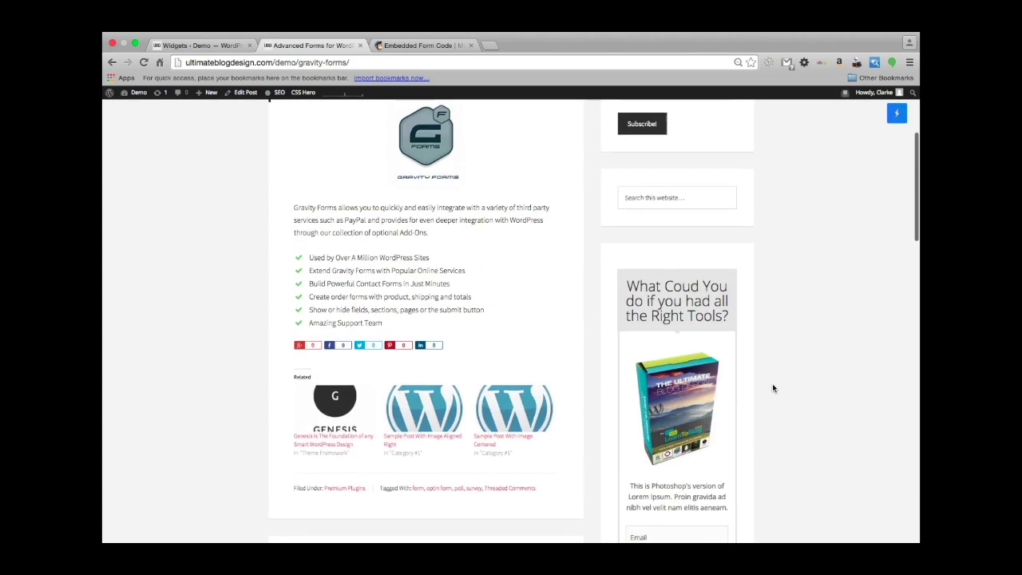
click(188, 47)
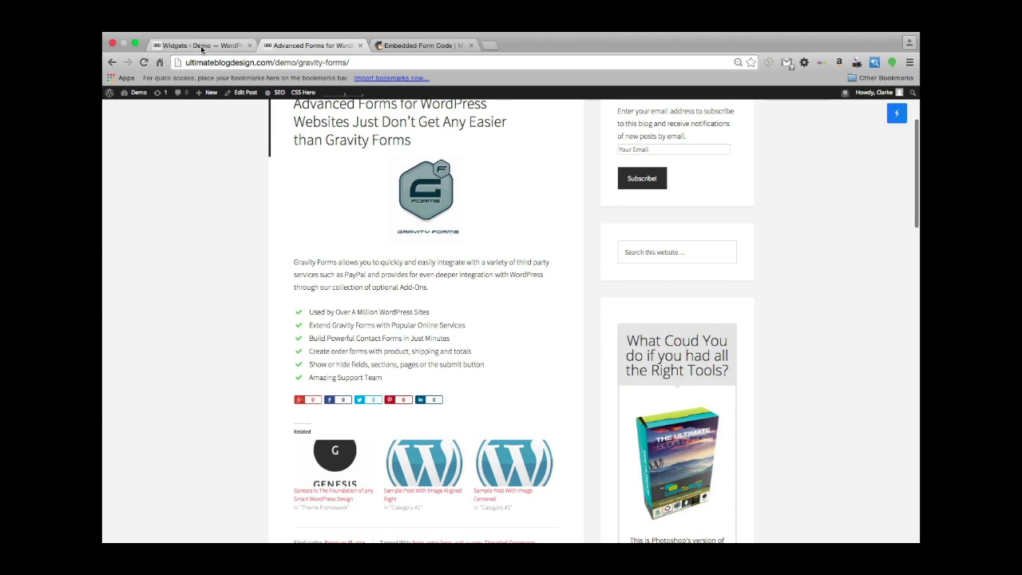
scroll(643, 236, up, 3)
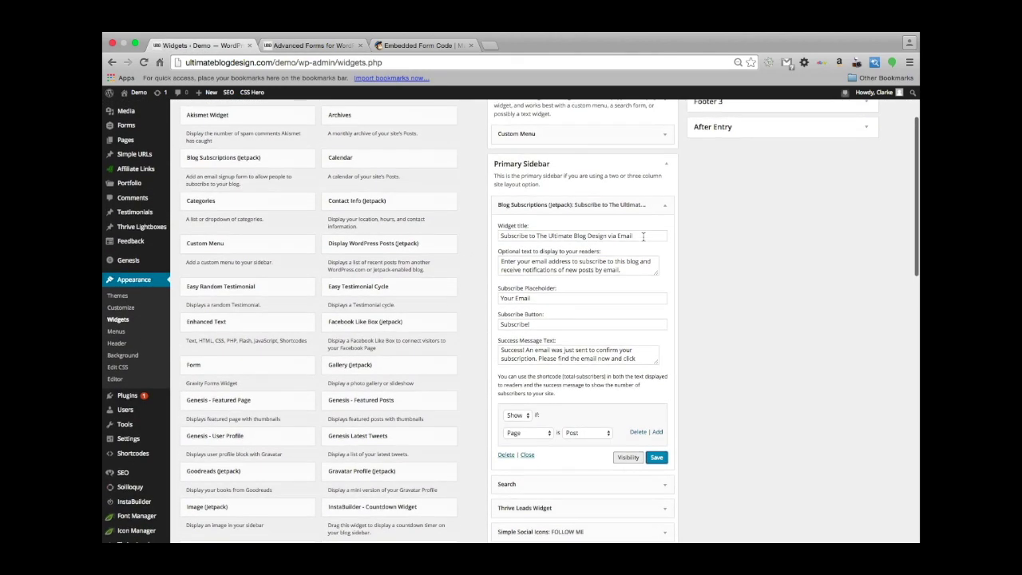
Drag Blog Subscriptions from the Primary Sidebar into the After Entry area, then preview the Gravity Forms post.
click(584, 252)
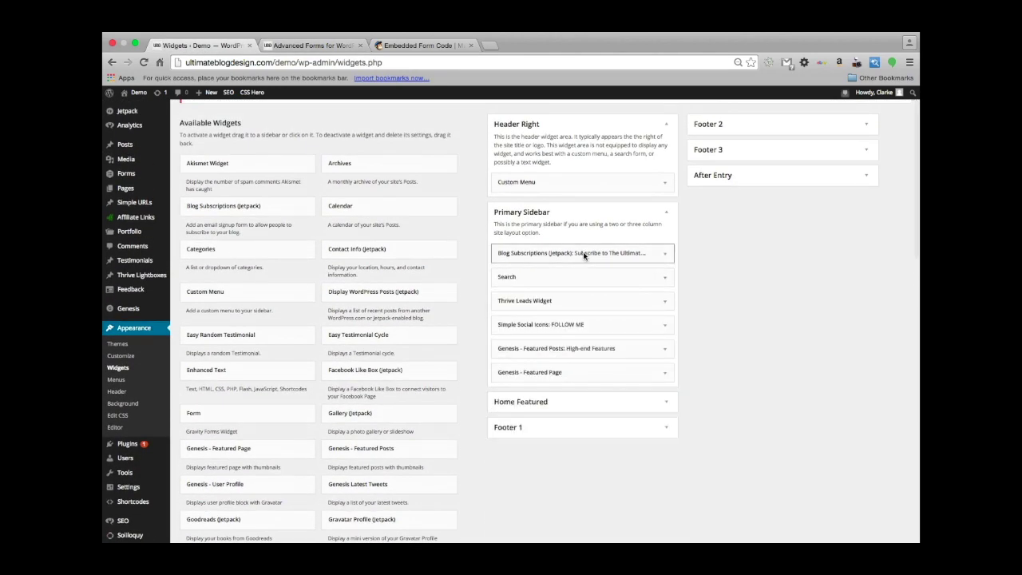
click(718, 176)
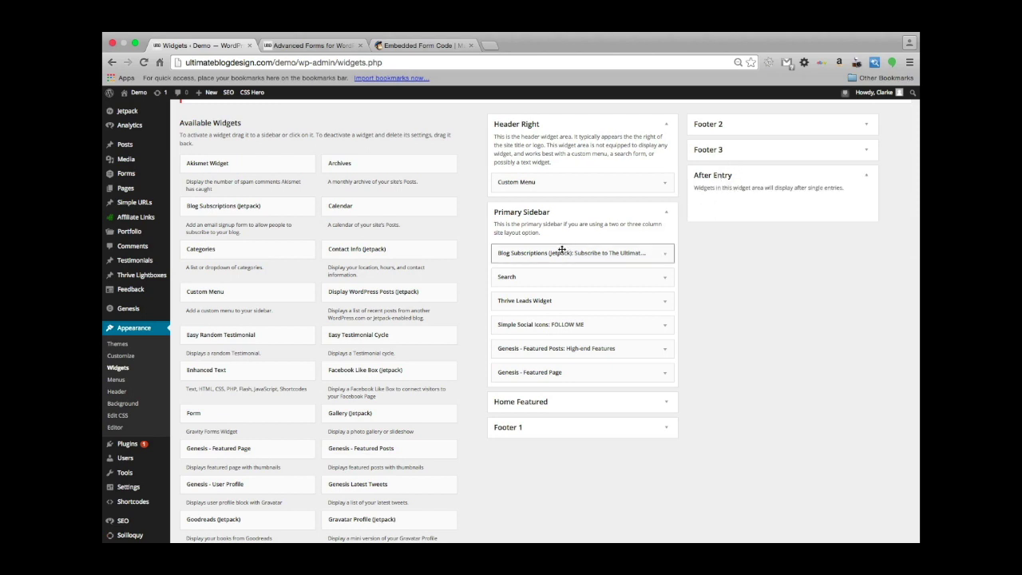
drag(549, 254, 763, 216)
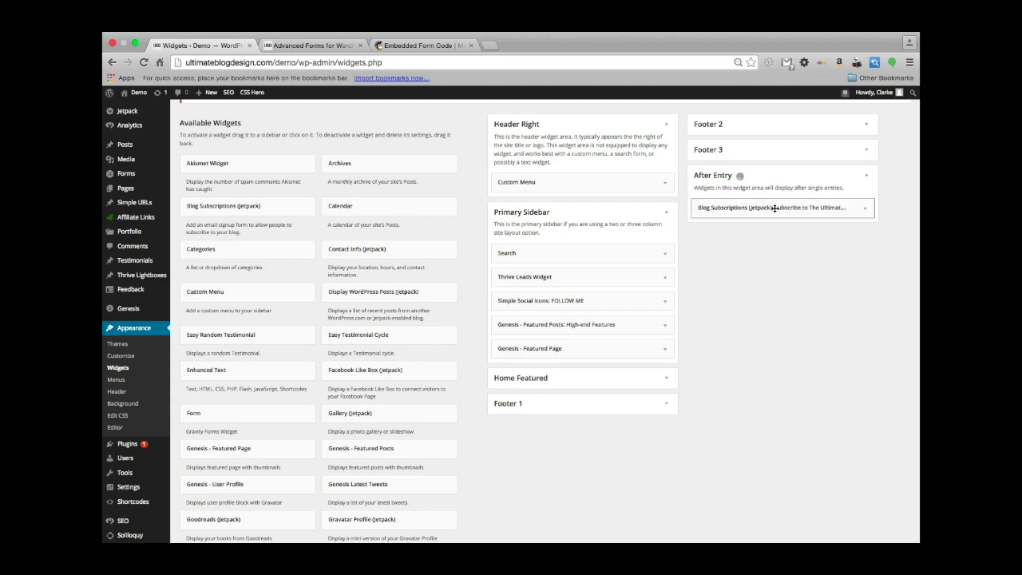
click(315, 44)
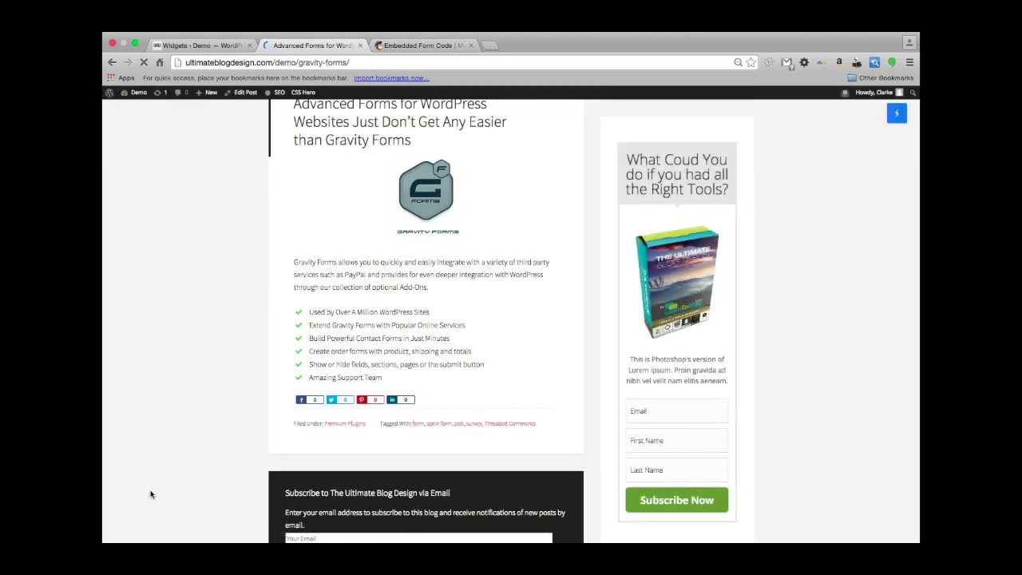
Check the subscribe box beneath the Gravity Forms article, then go back to Widgets.
scroll(153, 497, down, 5)
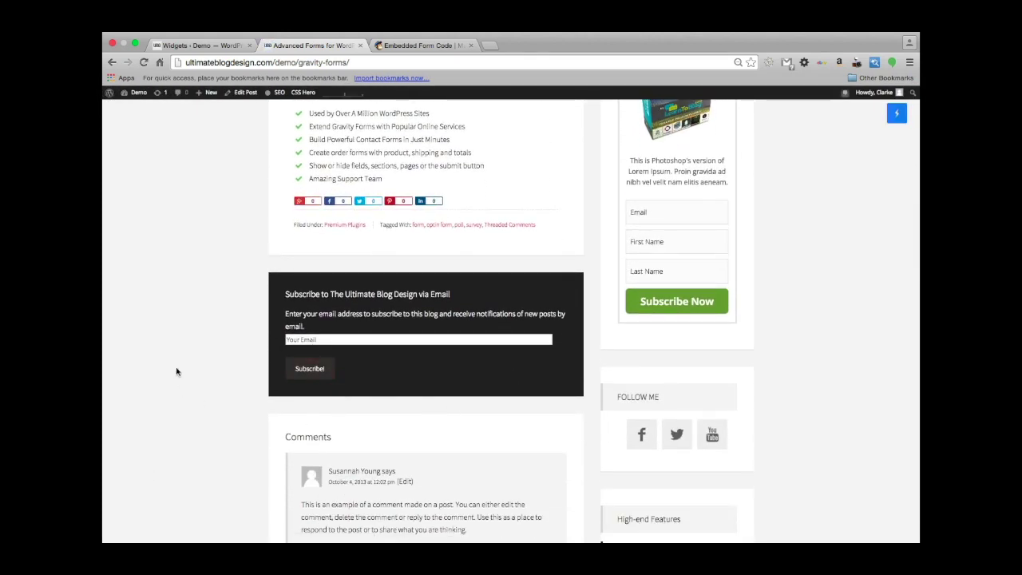
scroll(176, 370, down, 2)
scroll(177, 372, down, 2)
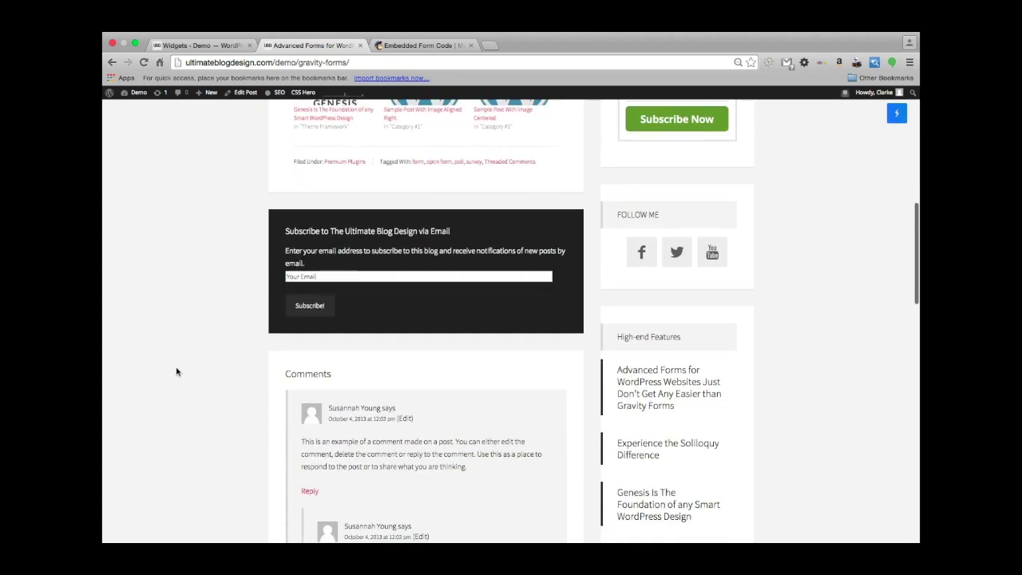
scroll(181, 373, up, 2)
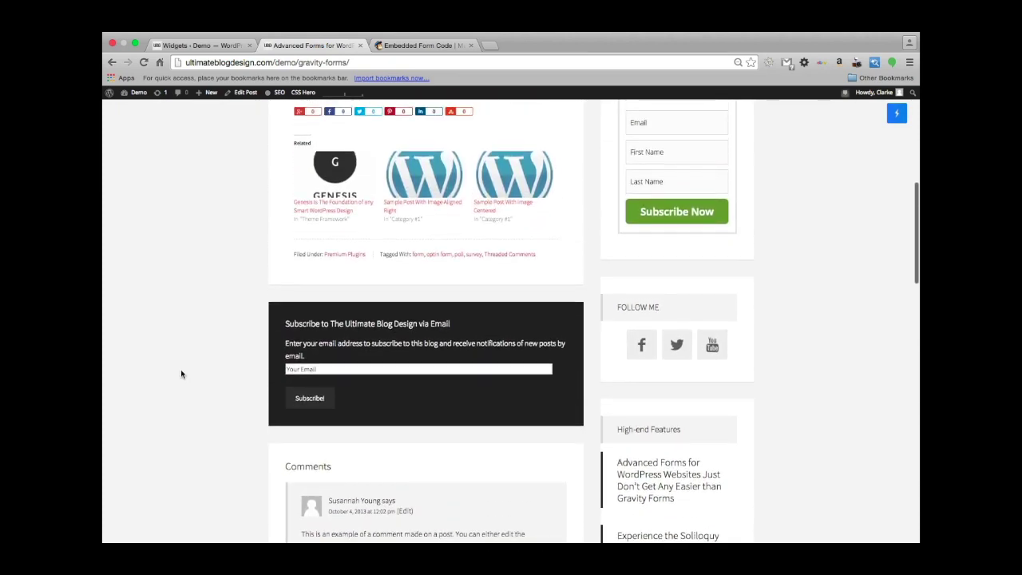
scroll(180, 374, up, 1)
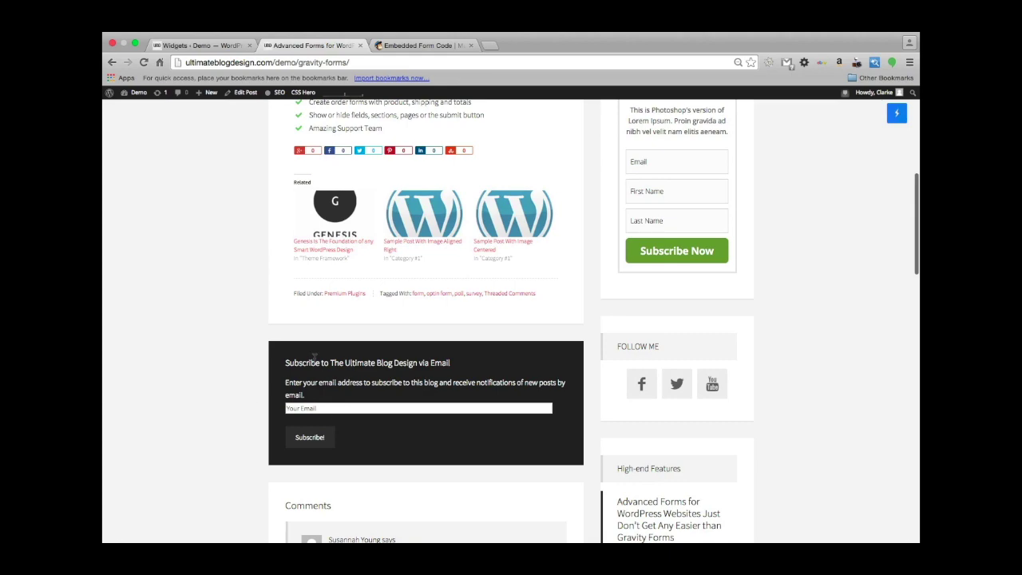
scroll(179, 355, up, 15)
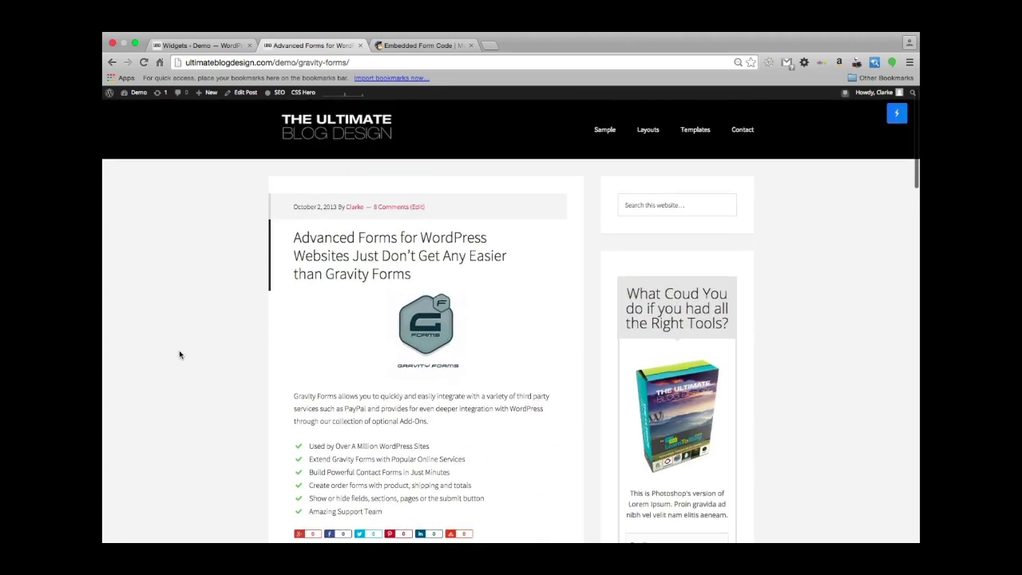
scroll(179, 355, down, 15)
scroll(179, 354, down, 4)
scroll(179, 355, up, 8)
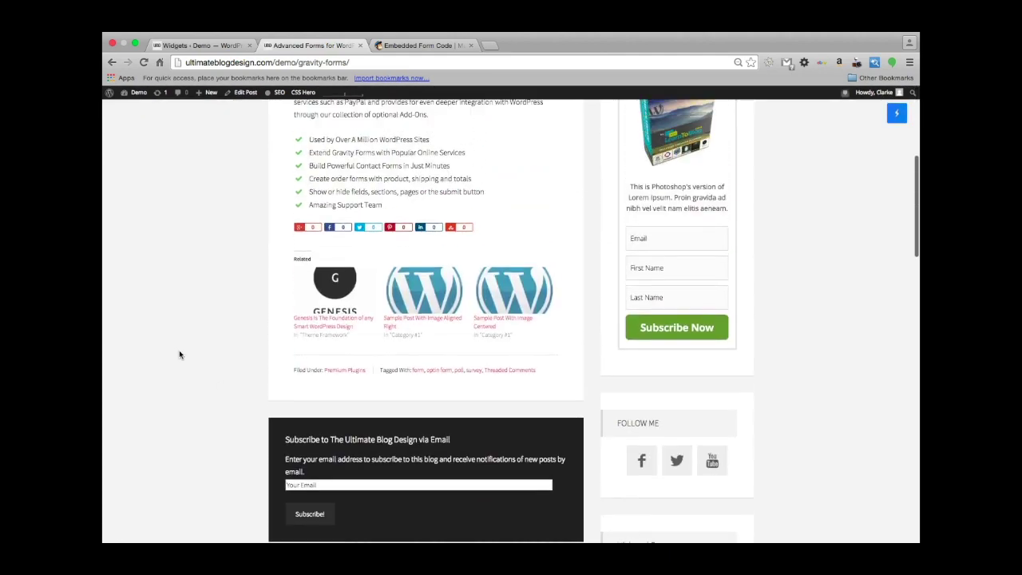
click(191, 46)
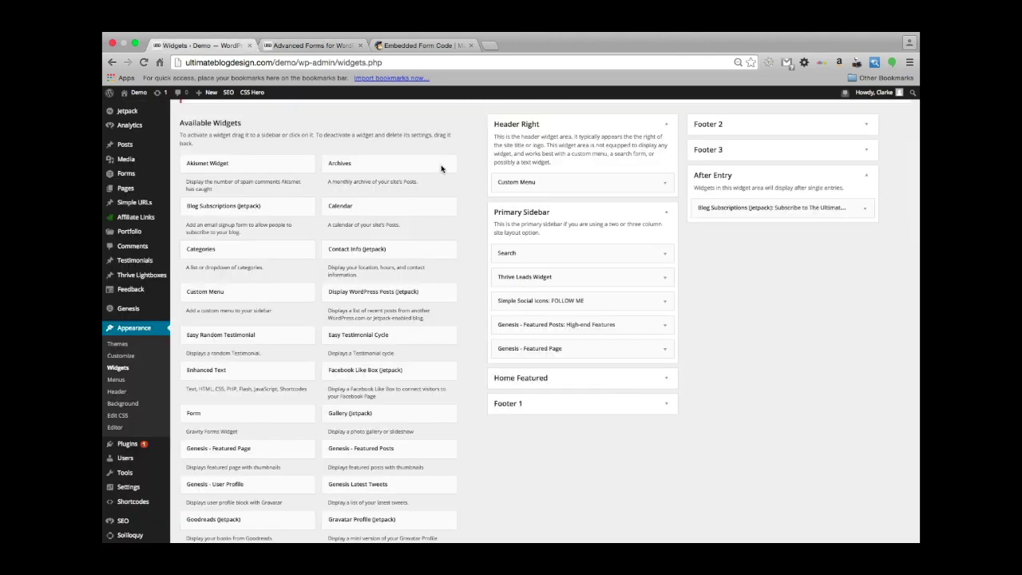
Give the Blog Subscriptions widget a visibility rule: Show if Tag is framework.
click(765, 208)
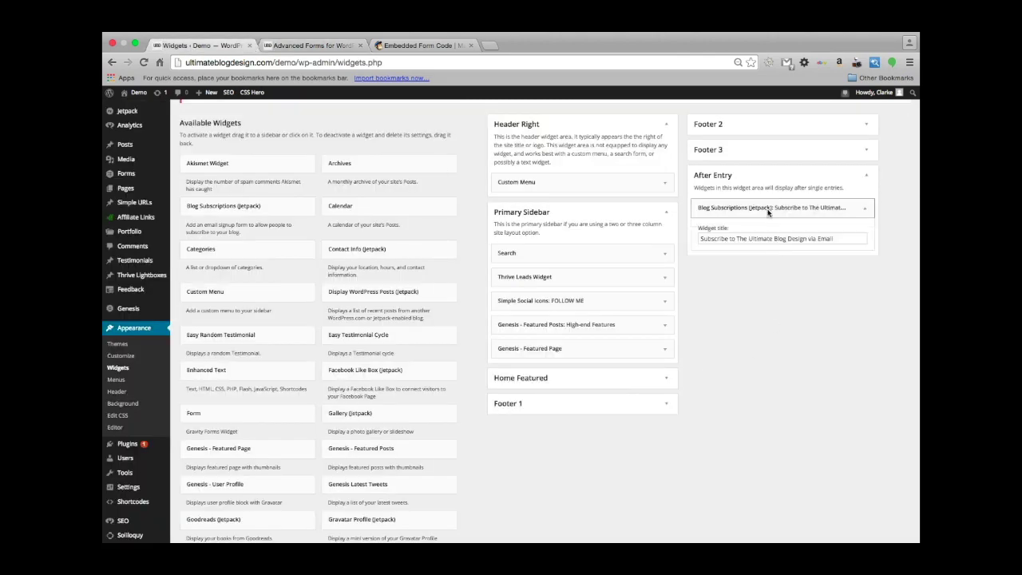
scroll(793, 372, down, 1)
scroll(793, 372, down, 1)
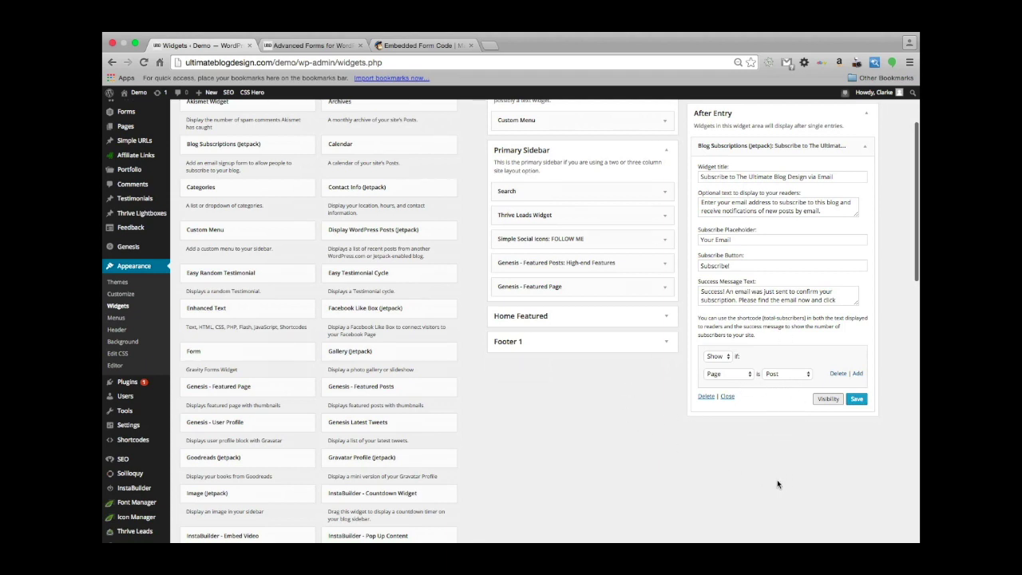
click(782, 376)
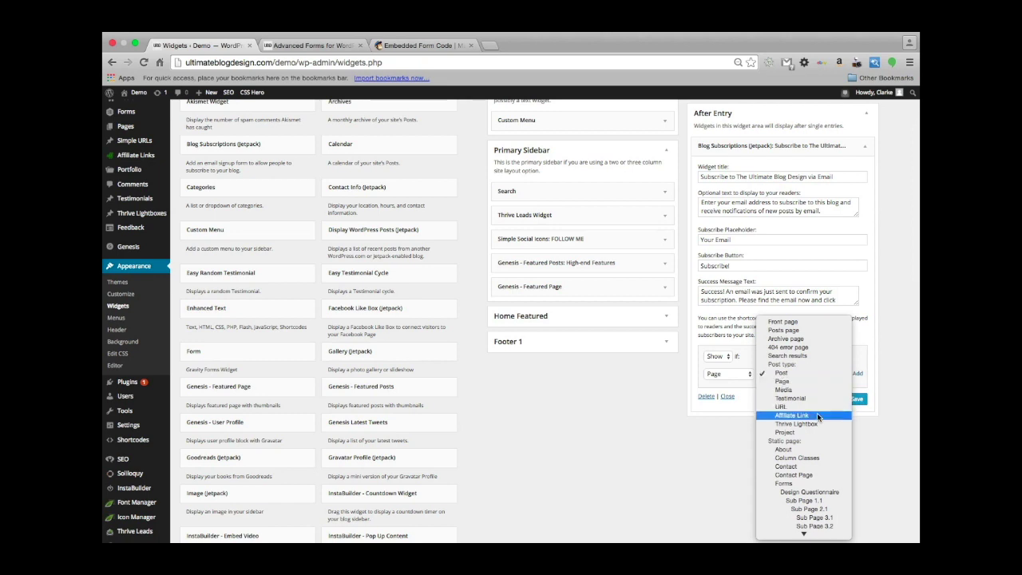
click(727, 379)
click(726, 379)
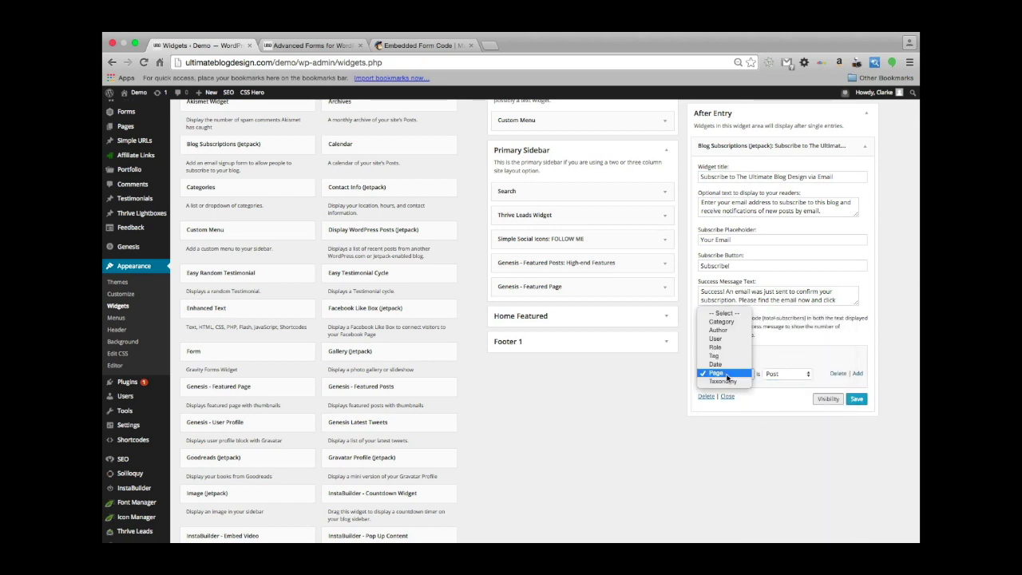
click(738, 361)
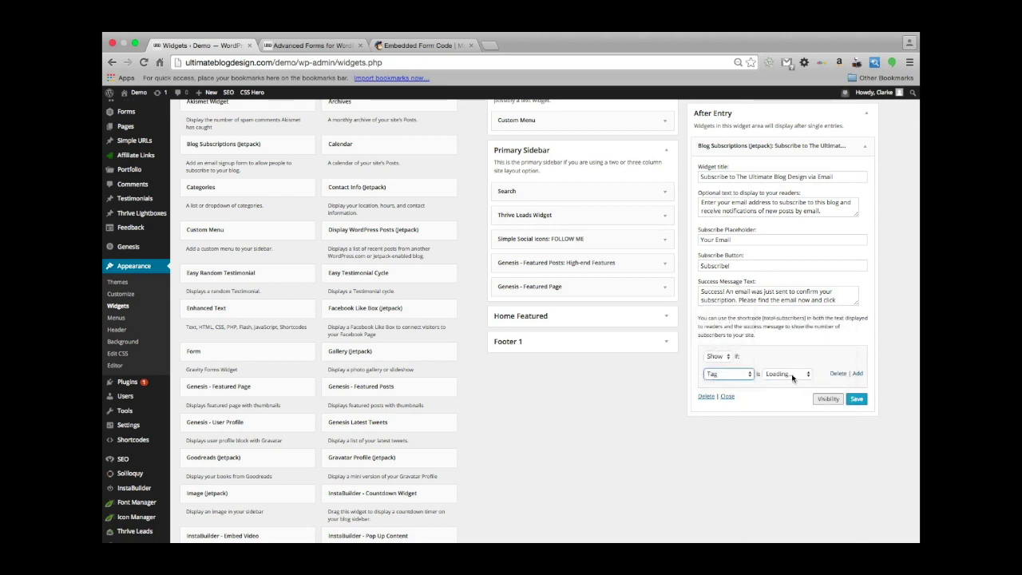
click(793, 375)
click(794, 375)
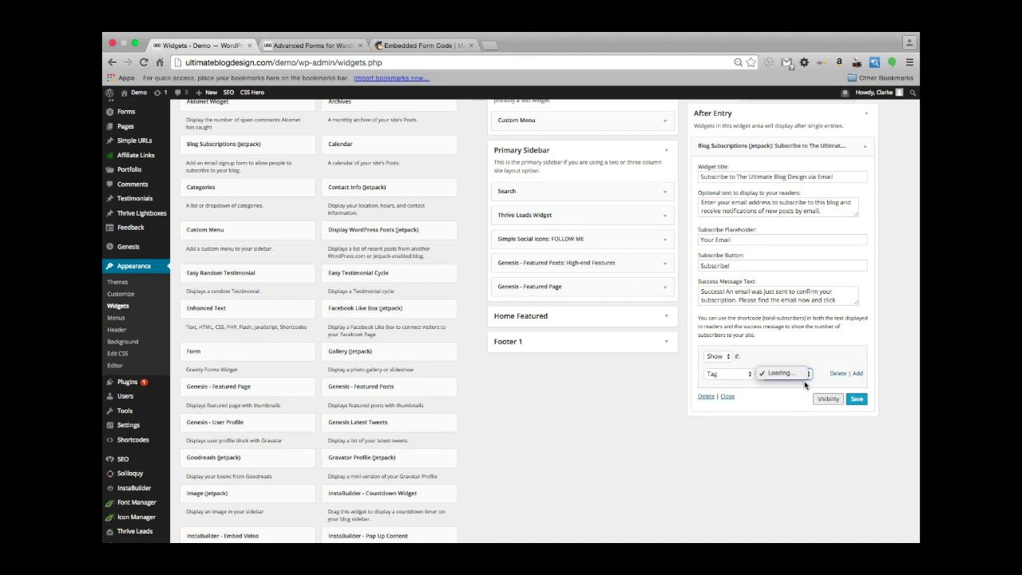
click(809, 375)
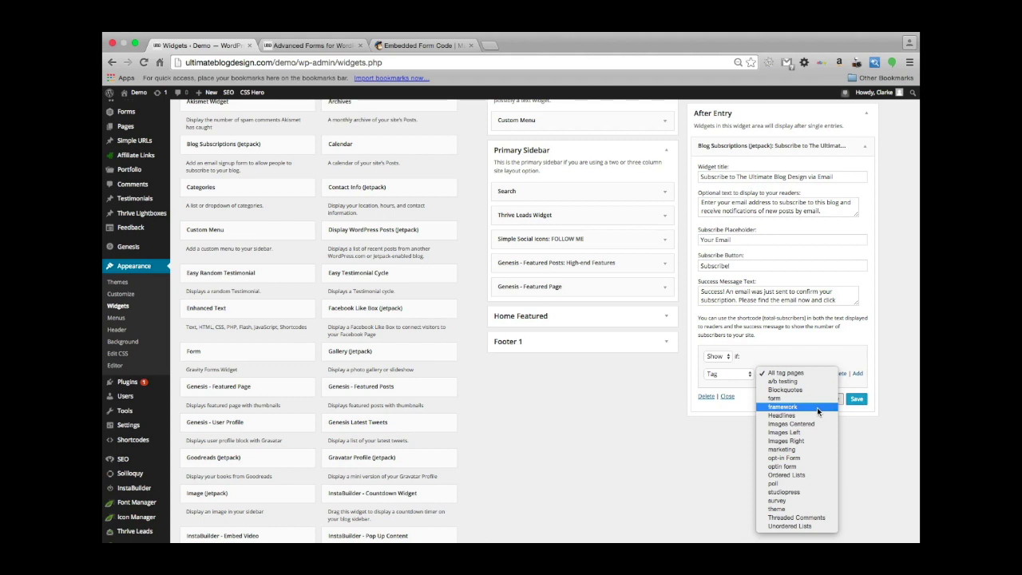
click(817, 408)
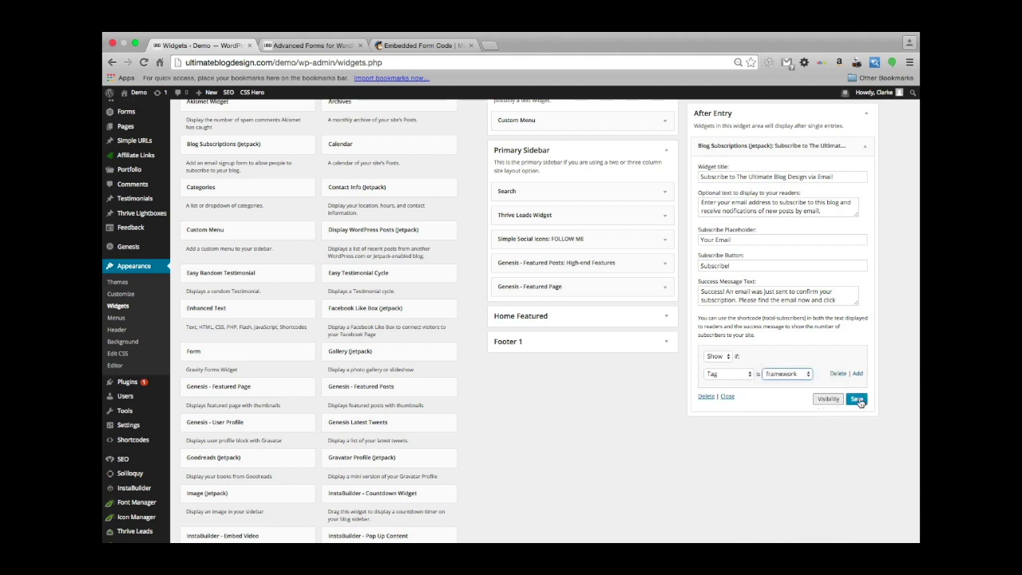
Save the widget's visibility rule and collapse the Blog Subscriptions widget.
click(857, 398)
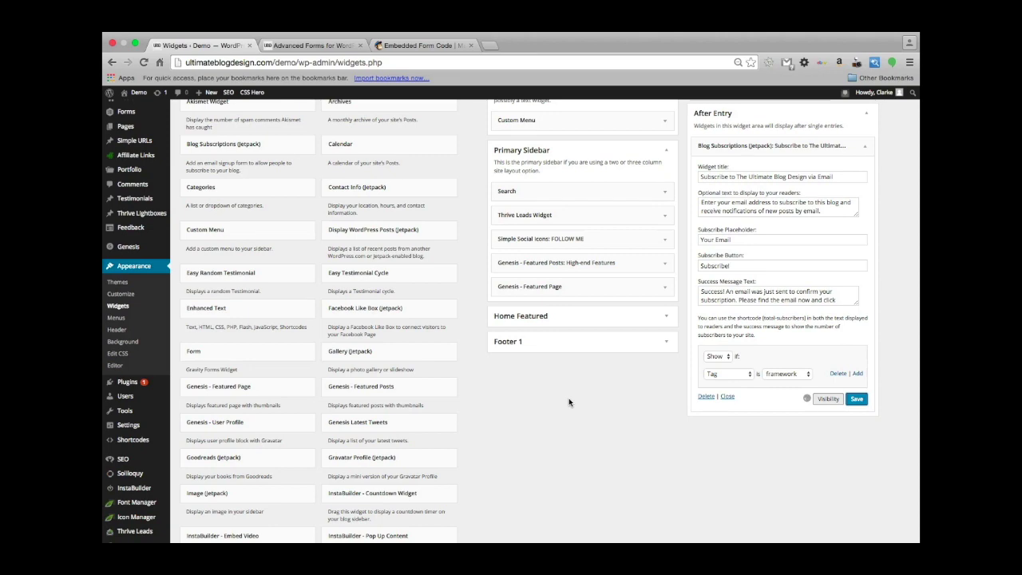
scroll(714, 175, up, 1)
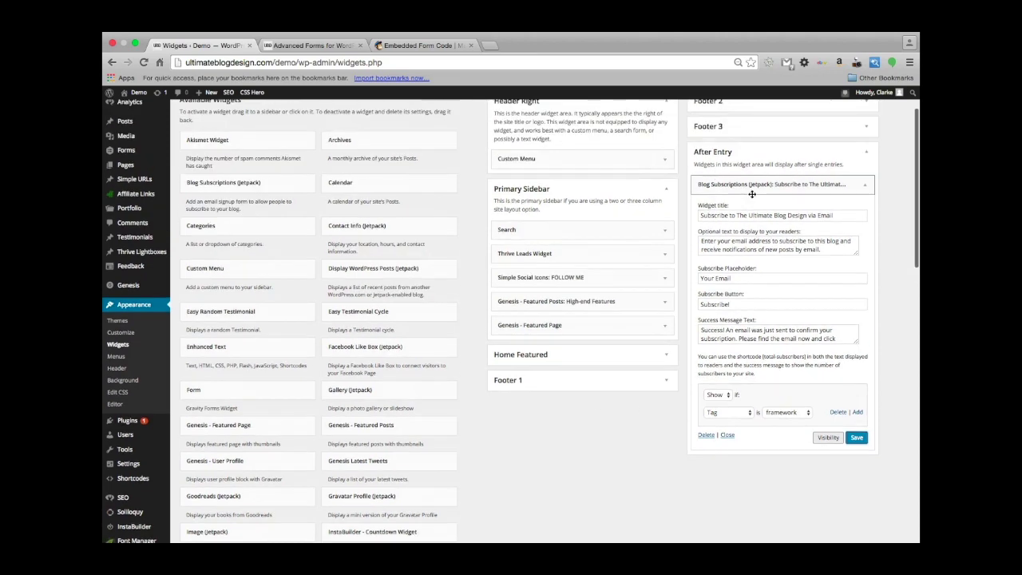
click(743, 184)
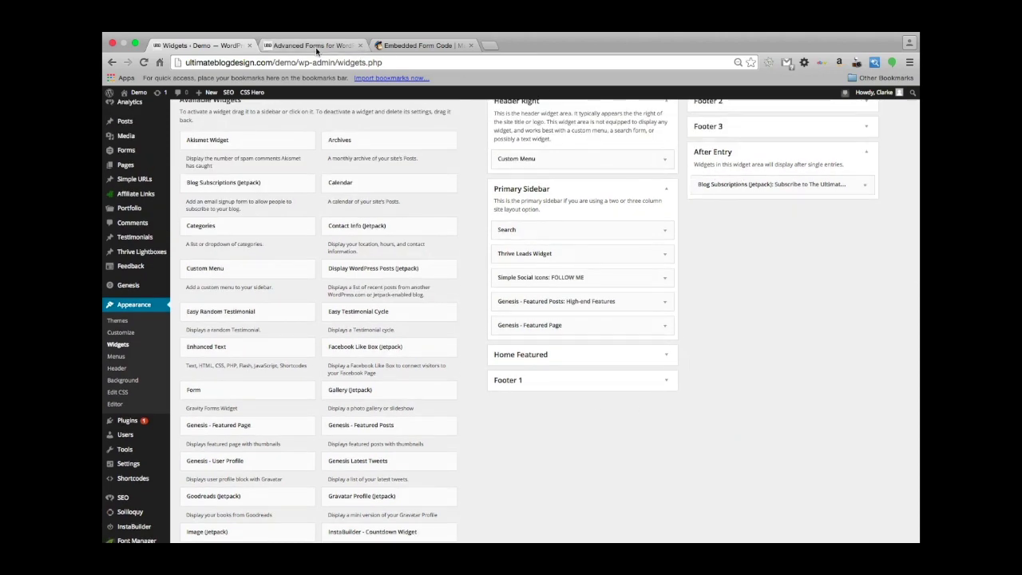
click(315, 47)
Reload the Gravity Forms post and scroll down to check for the subscription widget.
scroll(318, 245, up, 5)
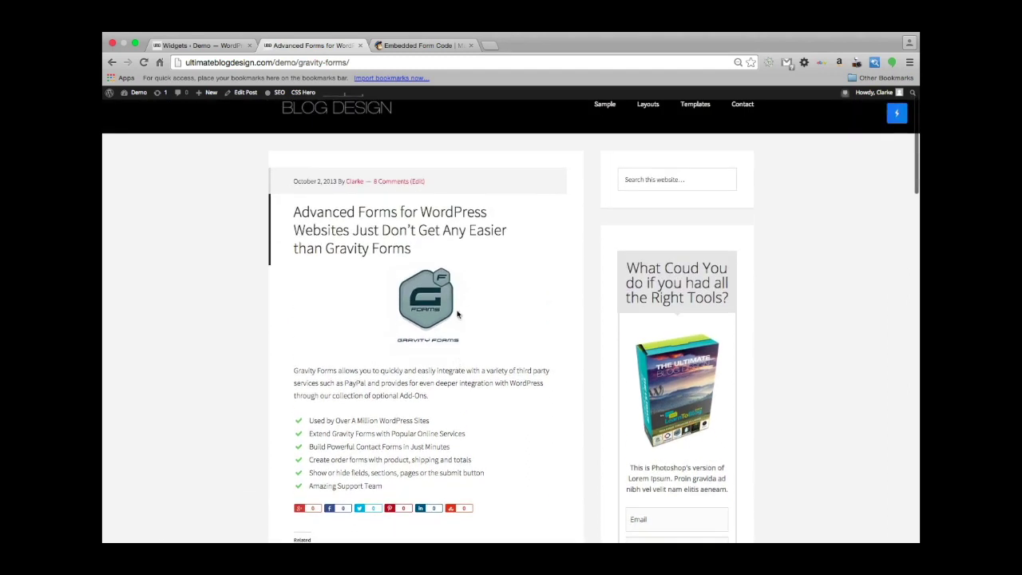
scroll(391, 325, down, 3)
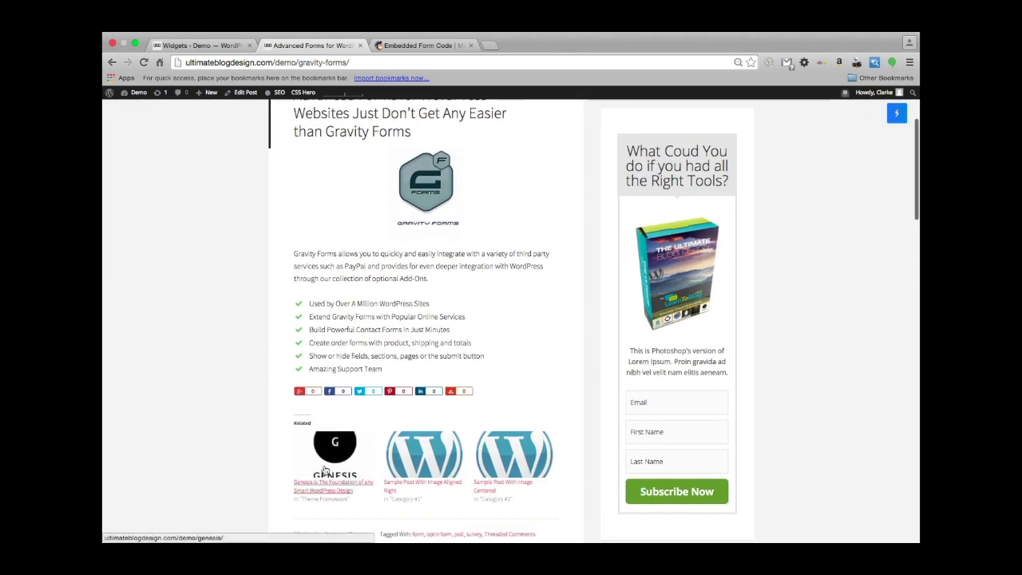
scroll(196, 402, down, 5)
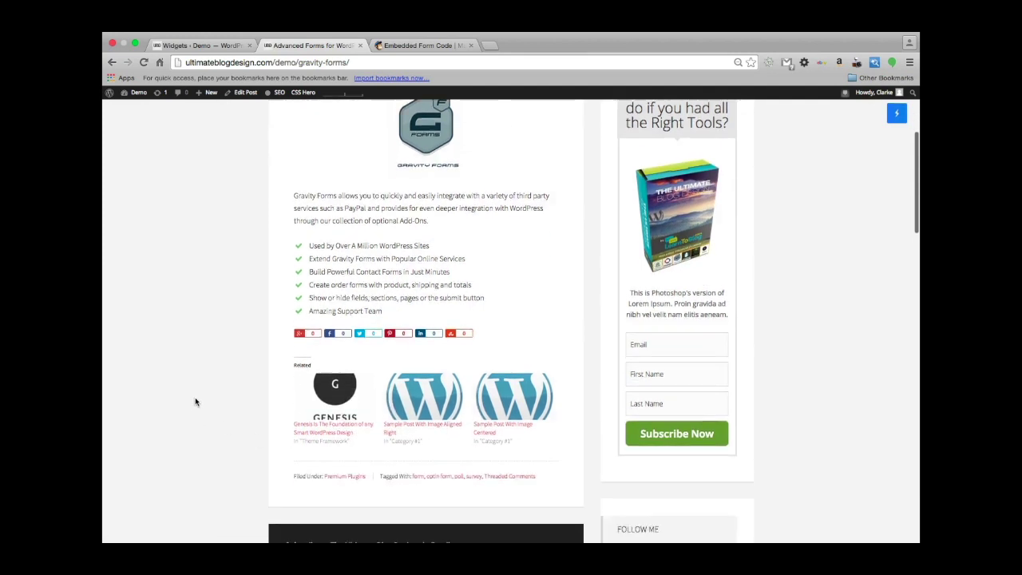
key(super+r)
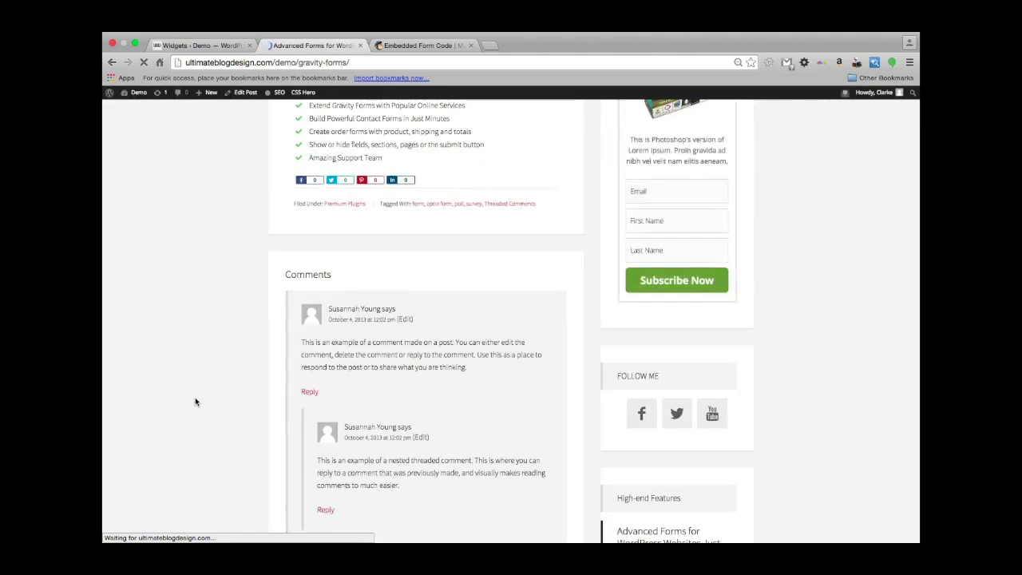
scroll(194, 397, down, 5)
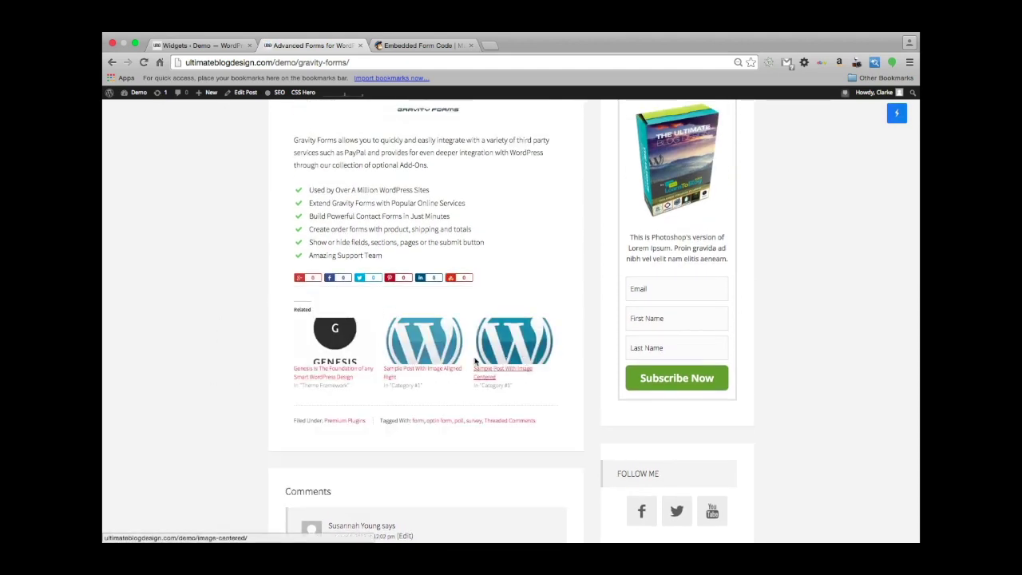
On the related framework-tagged Genesis post, confirm the subscribe box appears below the article.
click(321, 373)
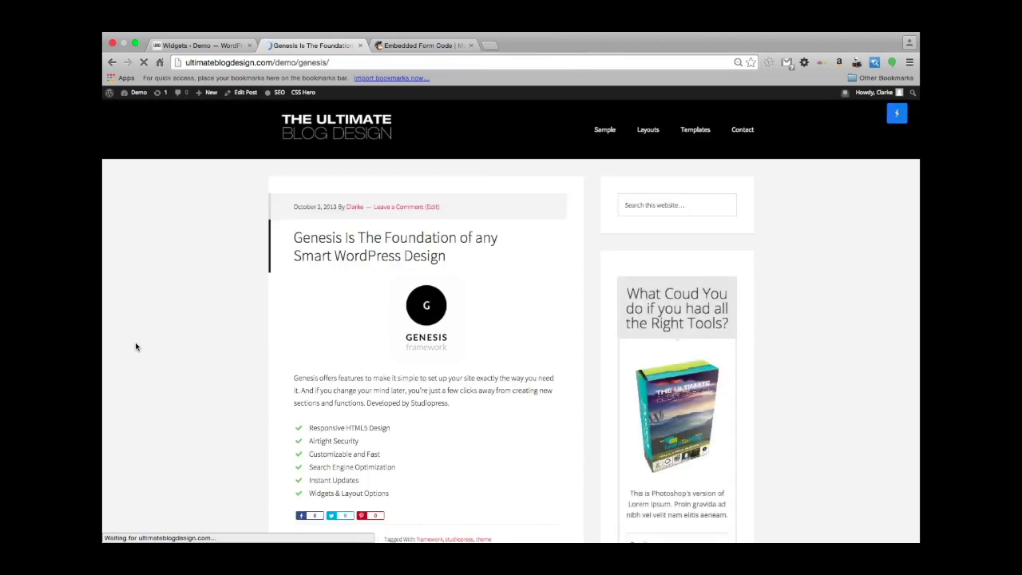
scroll(134, 346, down, 3)
scroll(136, 346, down, 3)
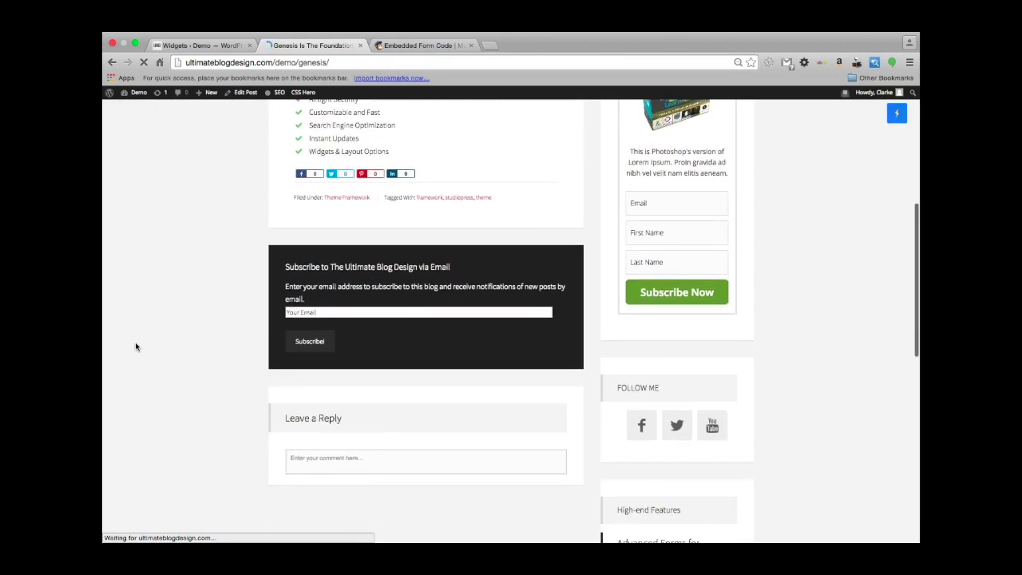
scroll(136, 347, down, 5)
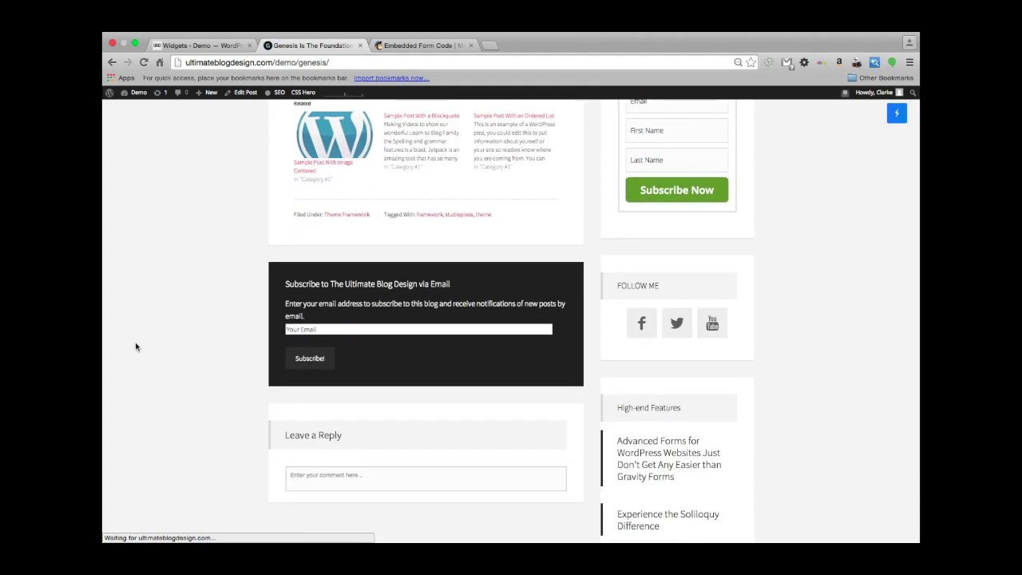
scroll(167, 299, up, 3)
scroll(167, 300, up, 5)
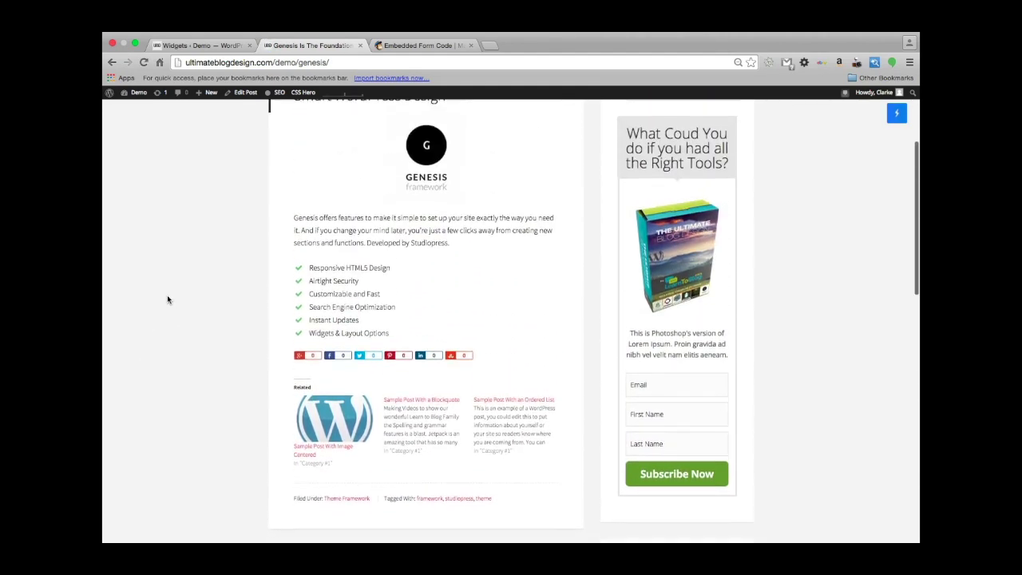
scroll(167, 299, up, 2)
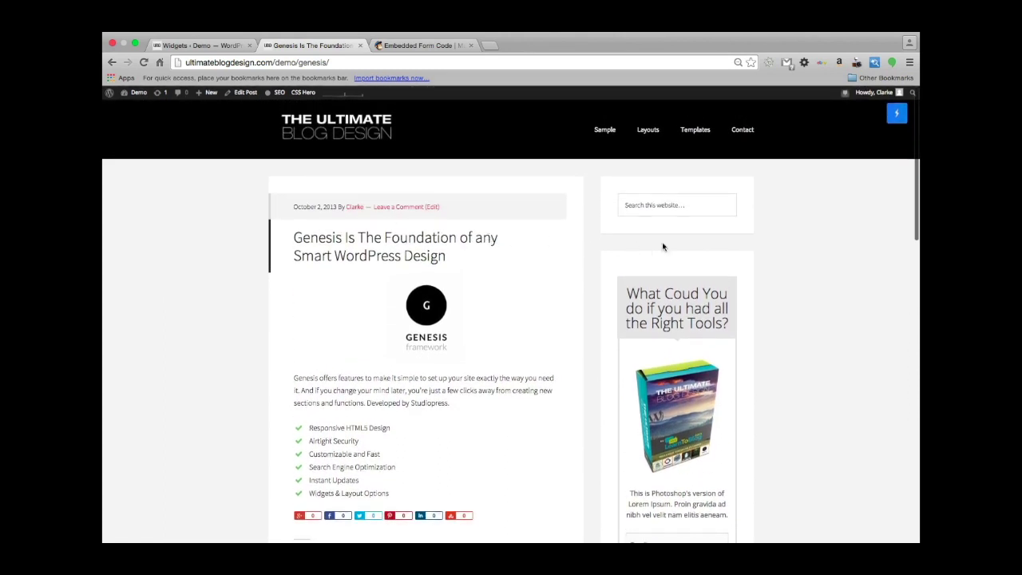
key(super+1)
mouse_move(187, 130)
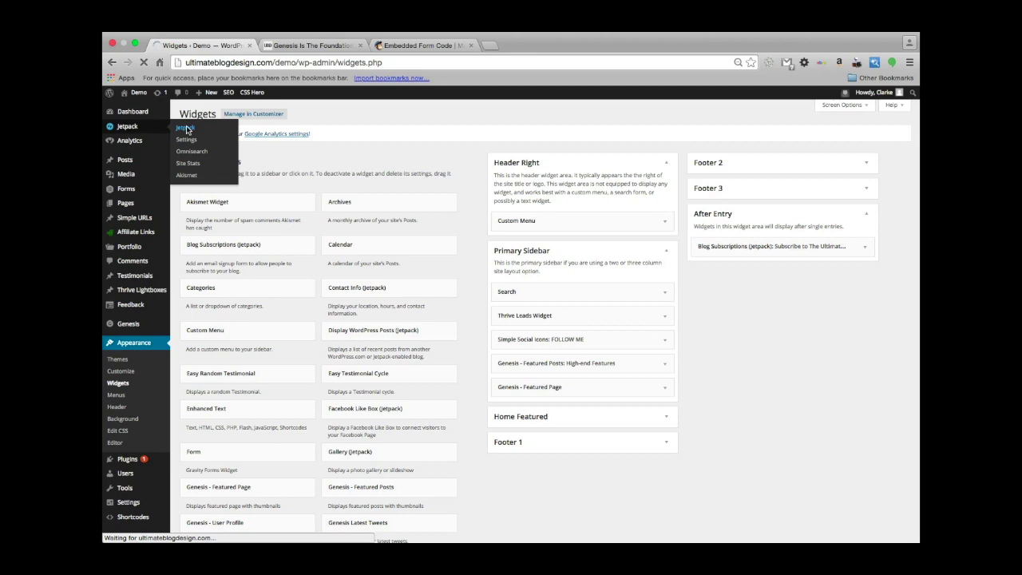
Go from Jetpack's WordPress.com Stats module to the Site Stats dashboard.
click(186, 129)
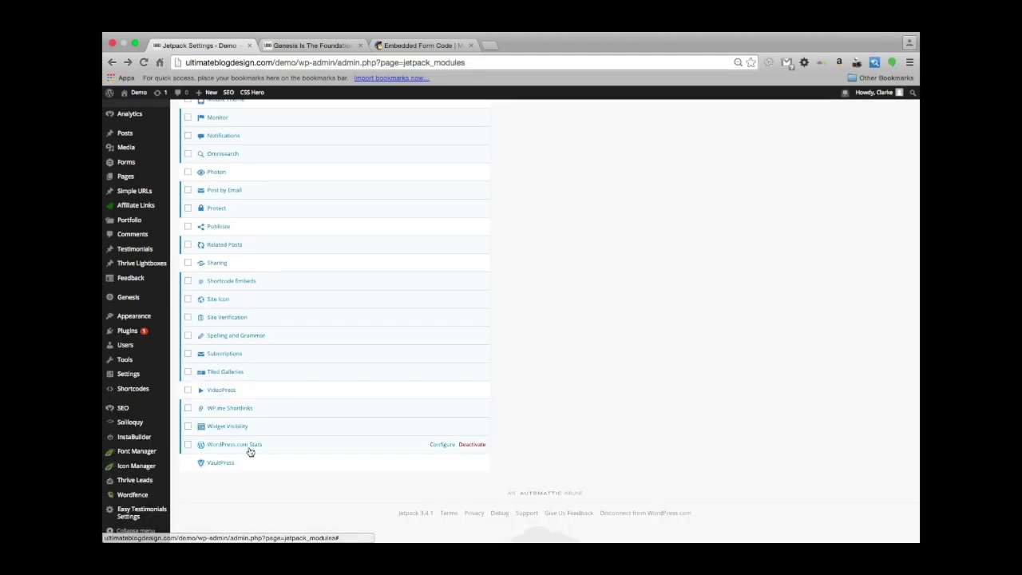
click(238, 446)
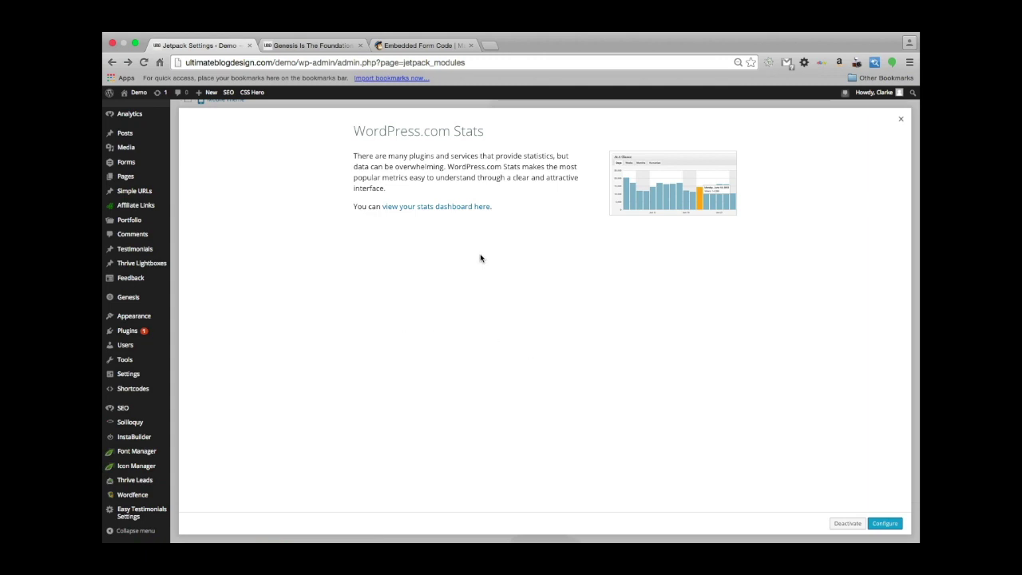
click(445, 207)
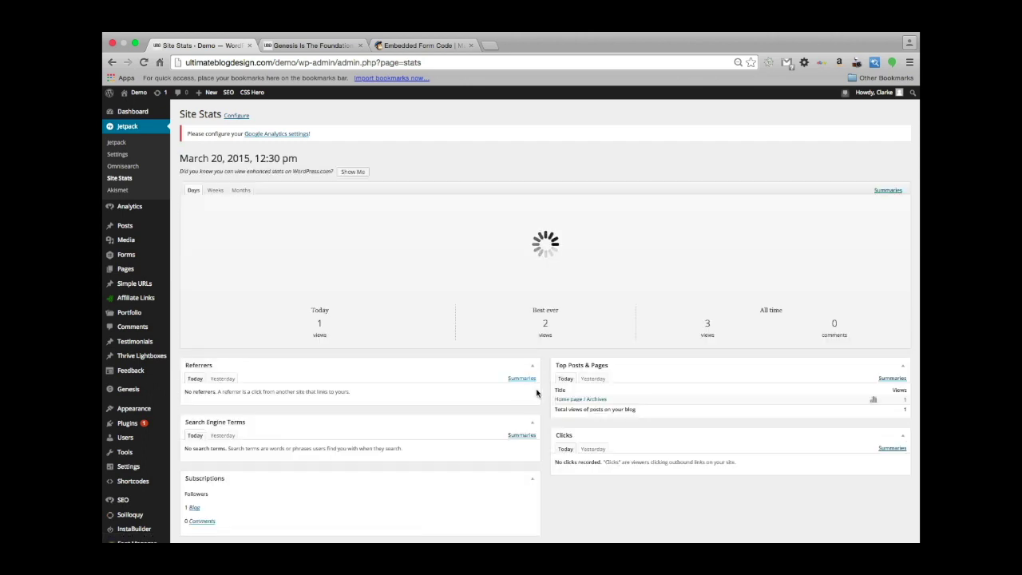
scroll(551, 409, down, 1)
scroll(551, 409, up, 1)
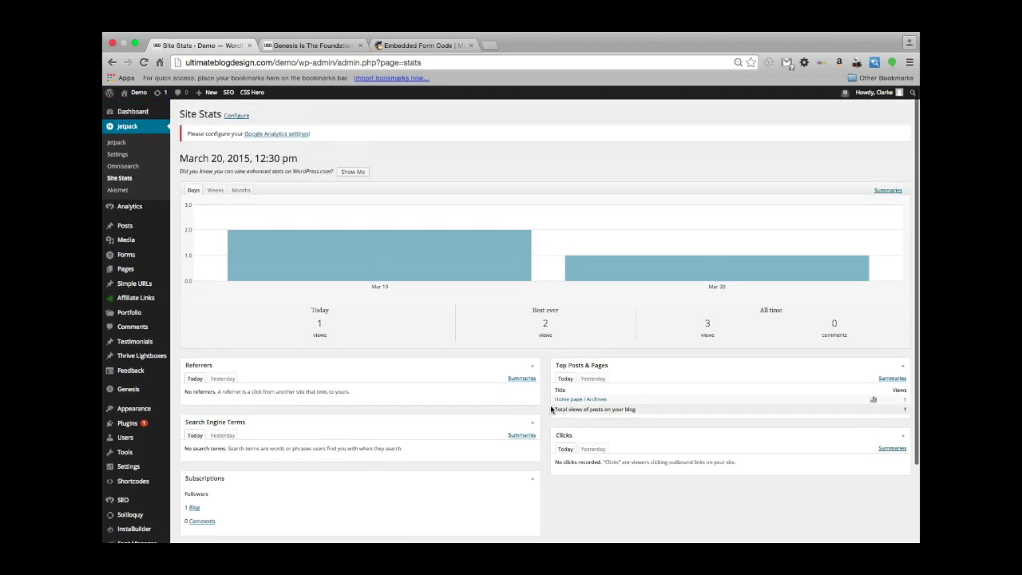
mouse_move(445, 262)
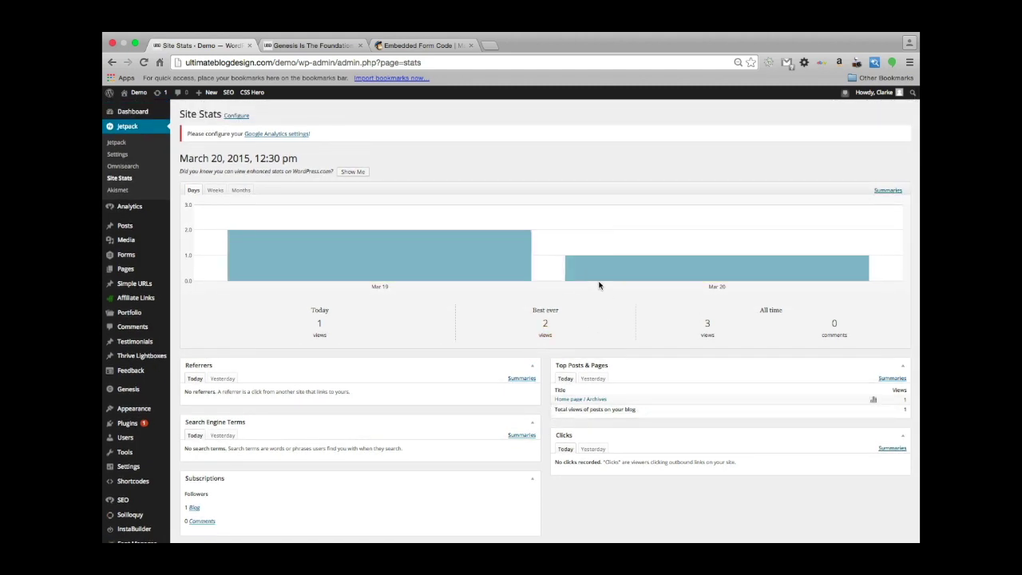
scroll(568, 400, down, 3)
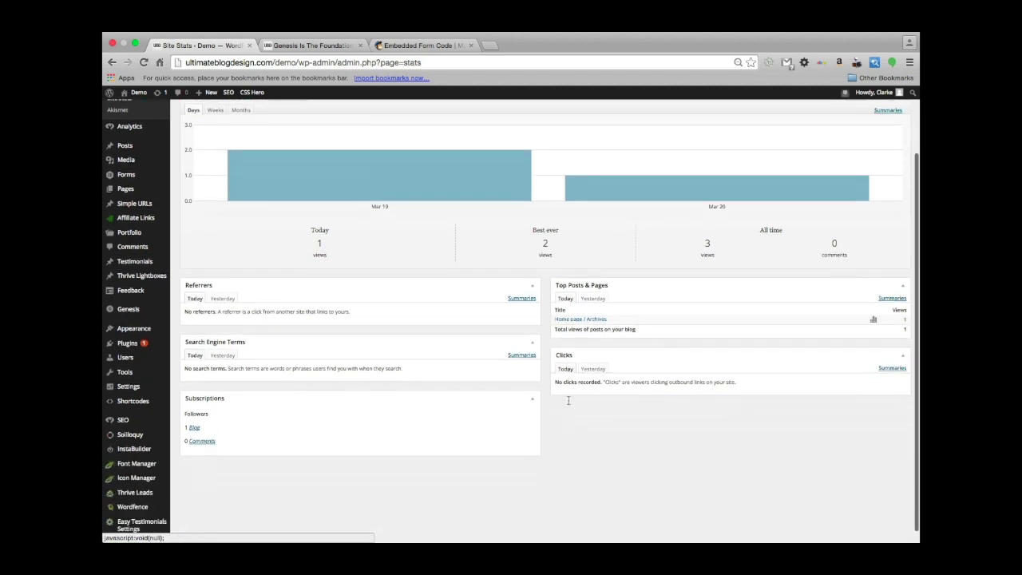
scroll(568, 403, up, 3)
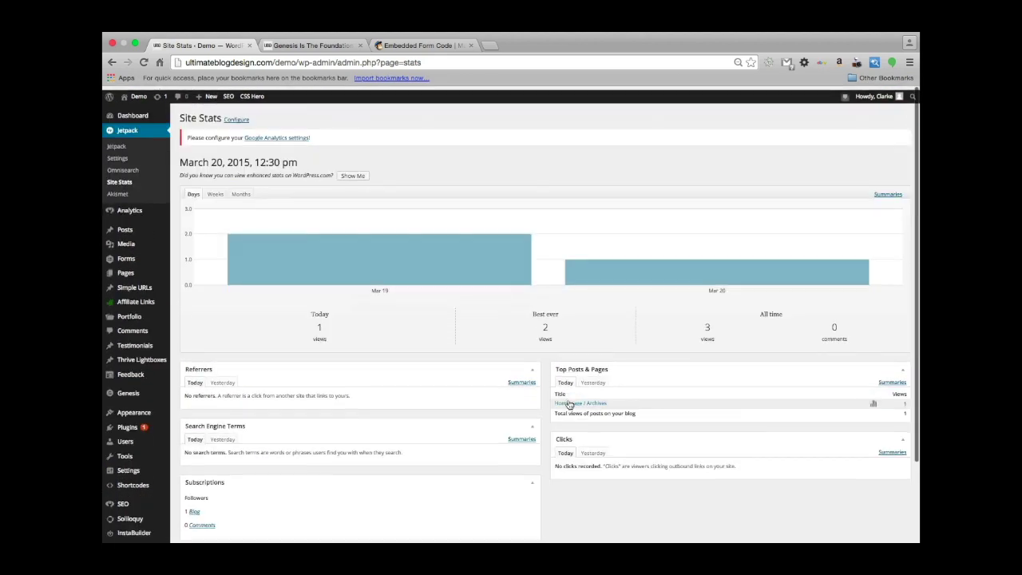
scroll(646, 479, down, 2)
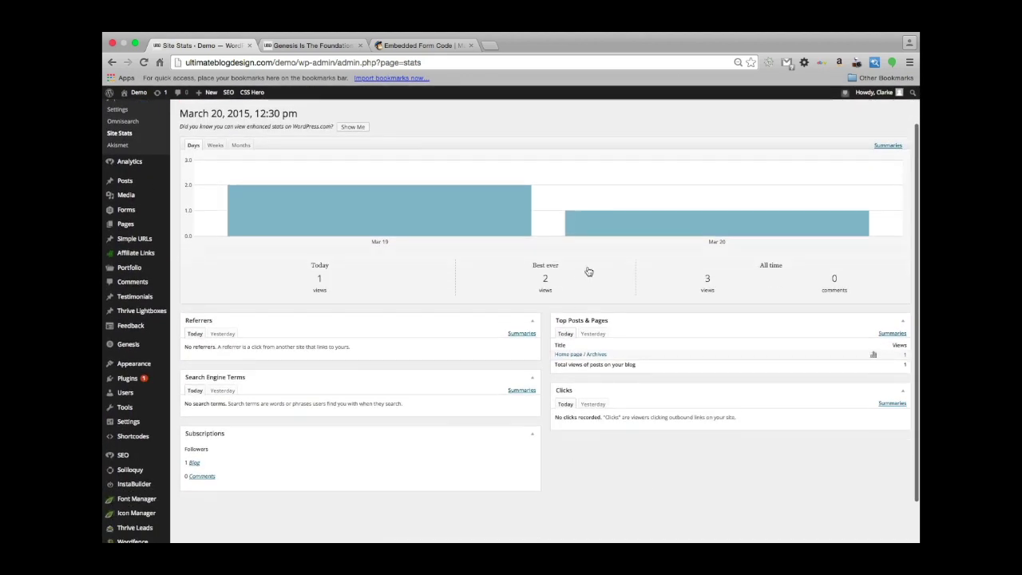
scroll(405, 297, up, 1)
mouse_move(368, 275)
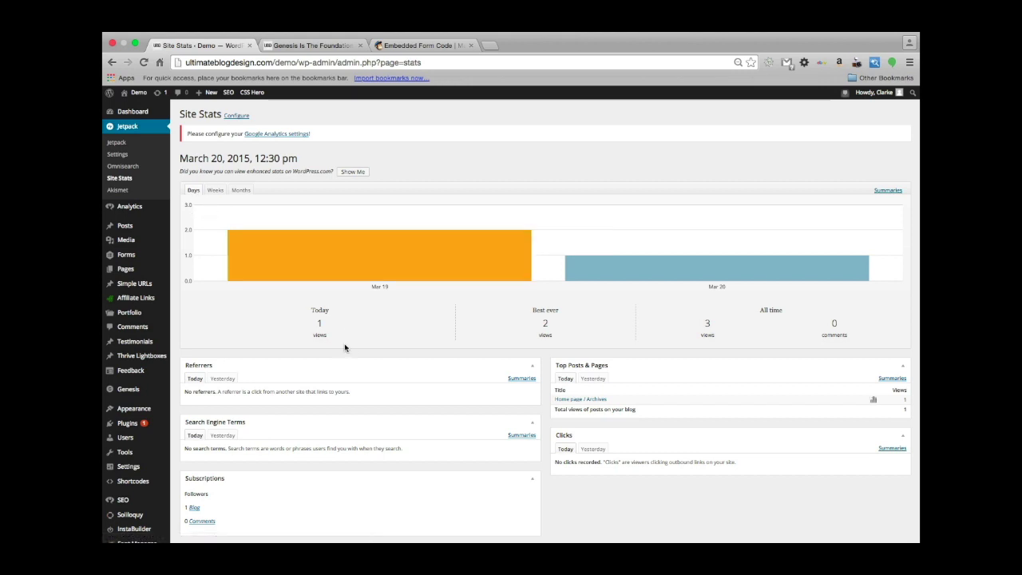
scroll(345, 347, down, 3)
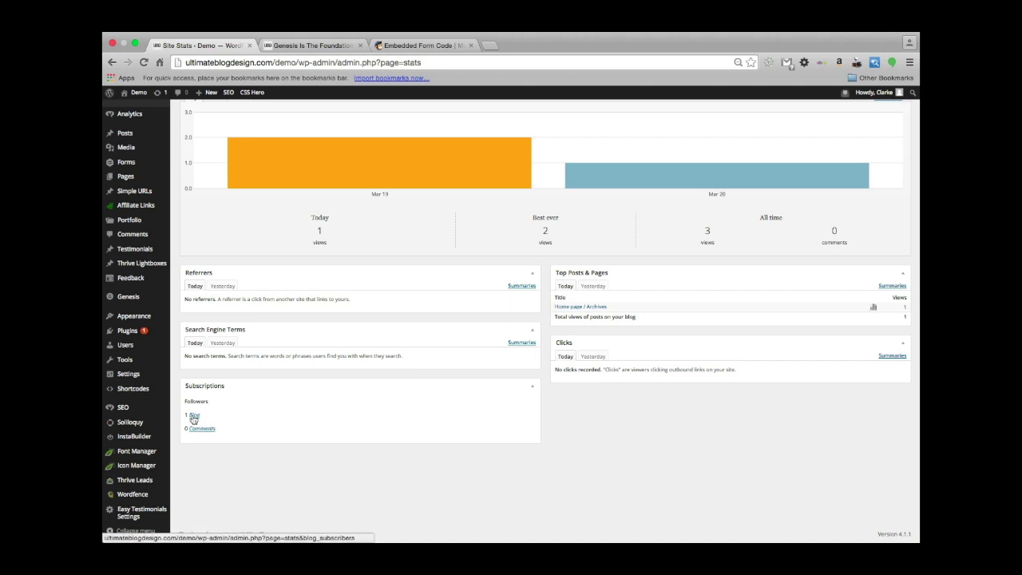
scroll(525, 440, up, 2)
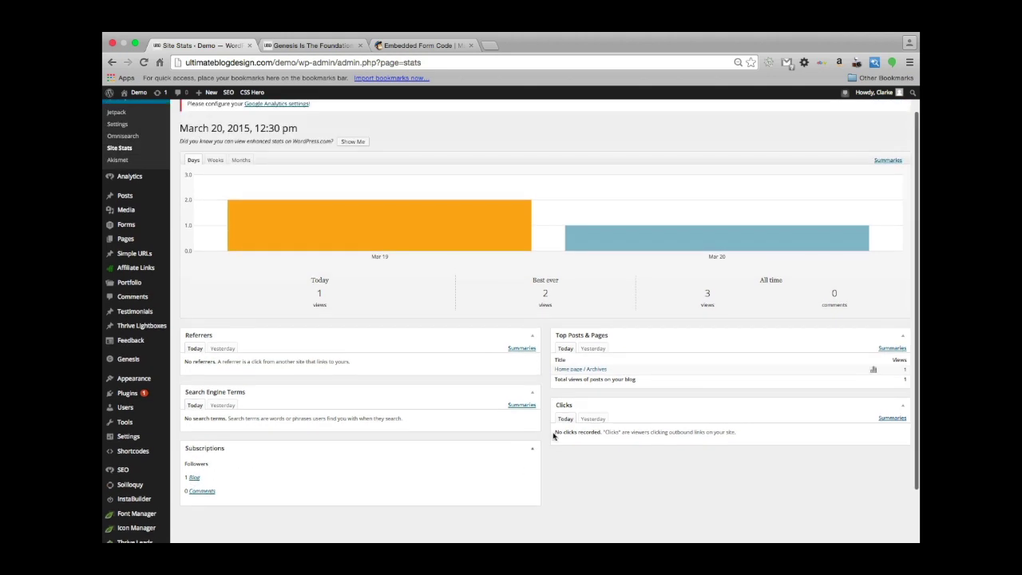
scroll(559, 333, up, 1)
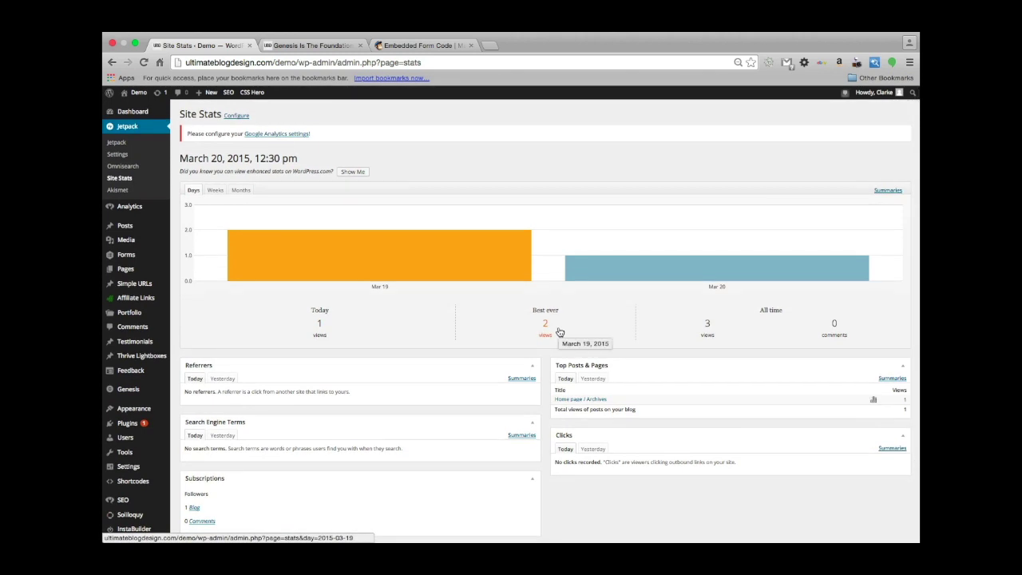
scroll(559, 332, up, 1)
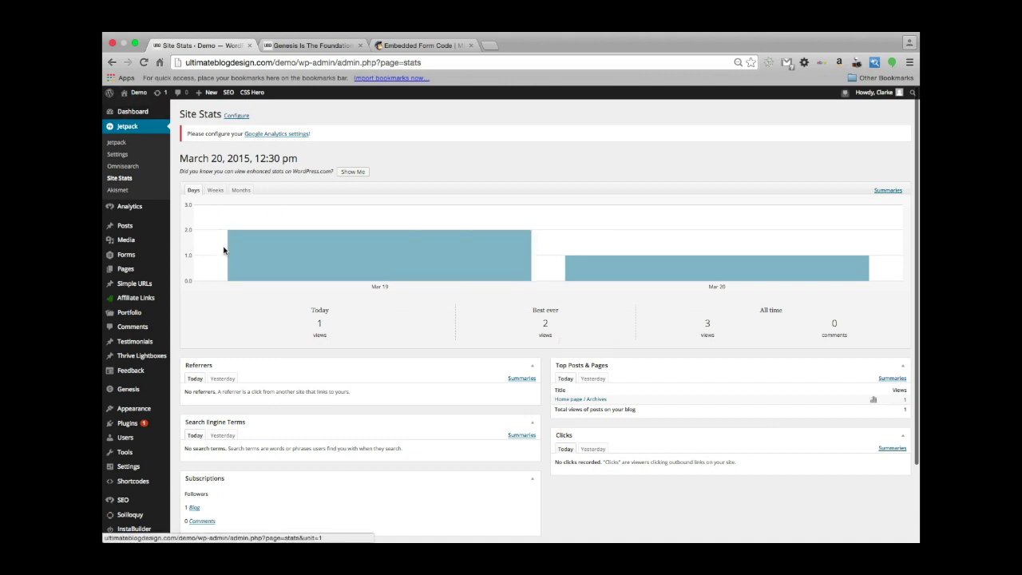
scroll(555, 209, down, 3)
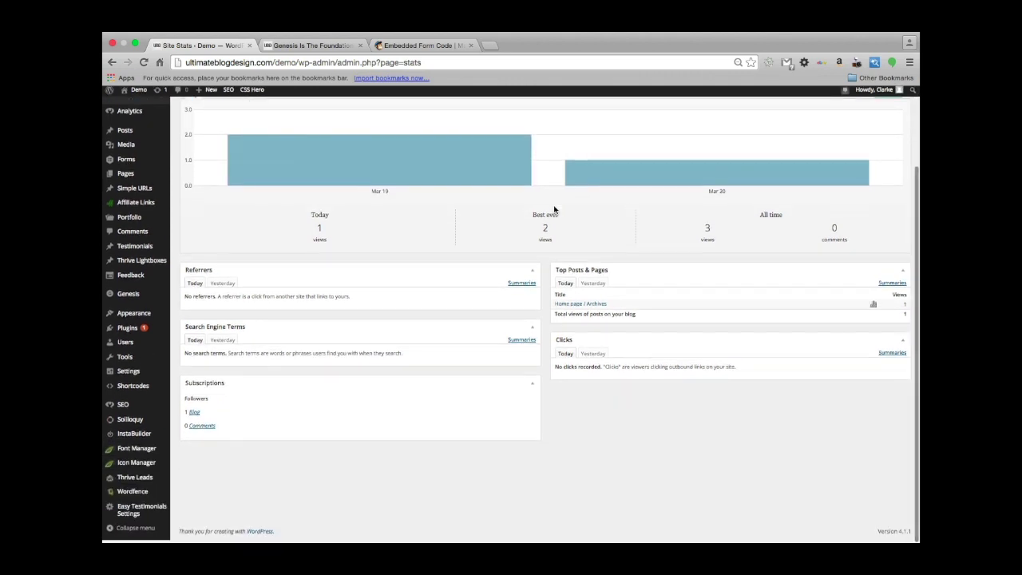
scroll(548, 272, up, 3)
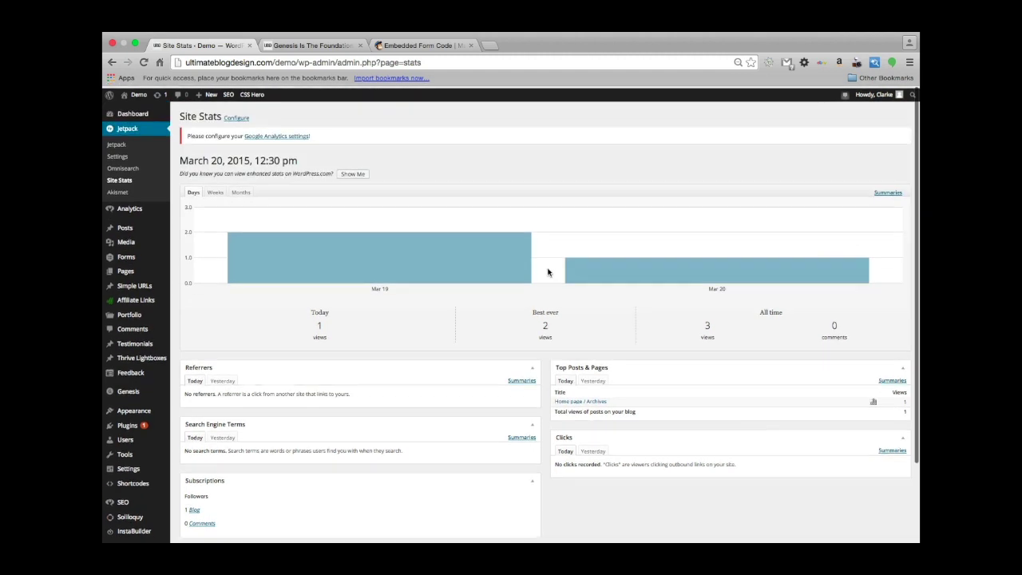
scroll(543, 468, down, 3)
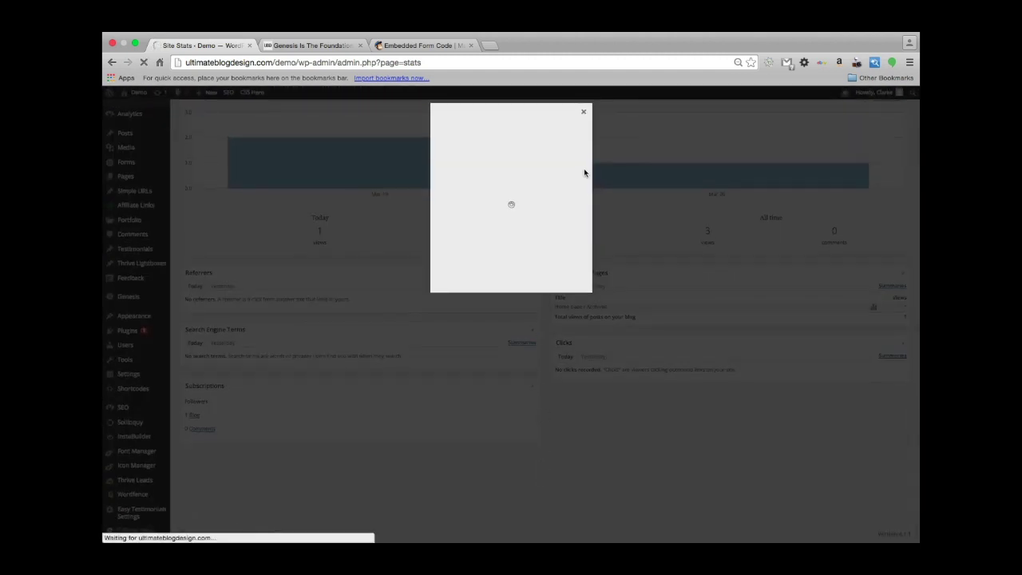
Fill the Session expired dialog with the saved browser login and log back in.
click(504, 226)
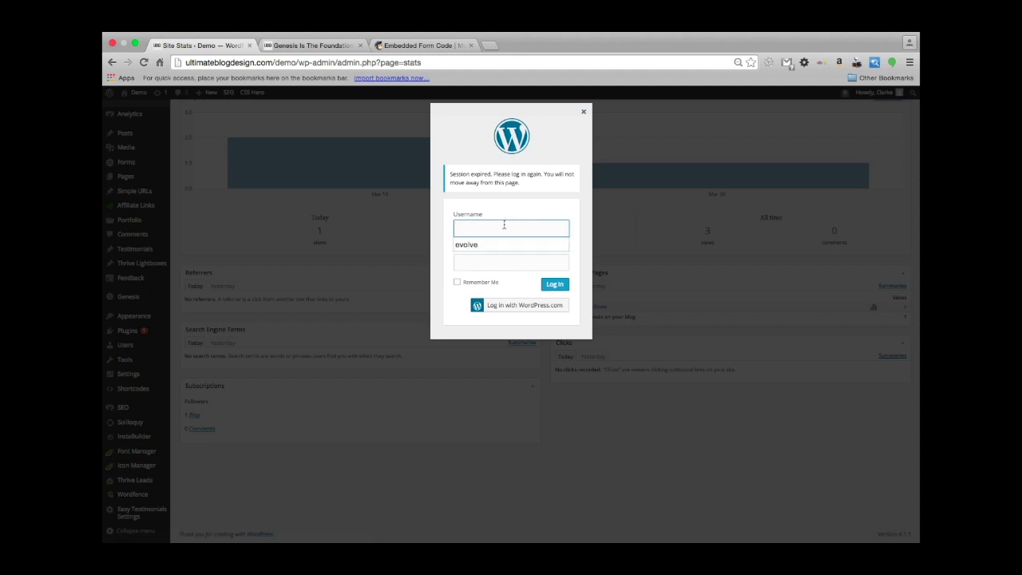
key(Down)
key(Return)
key(Return)
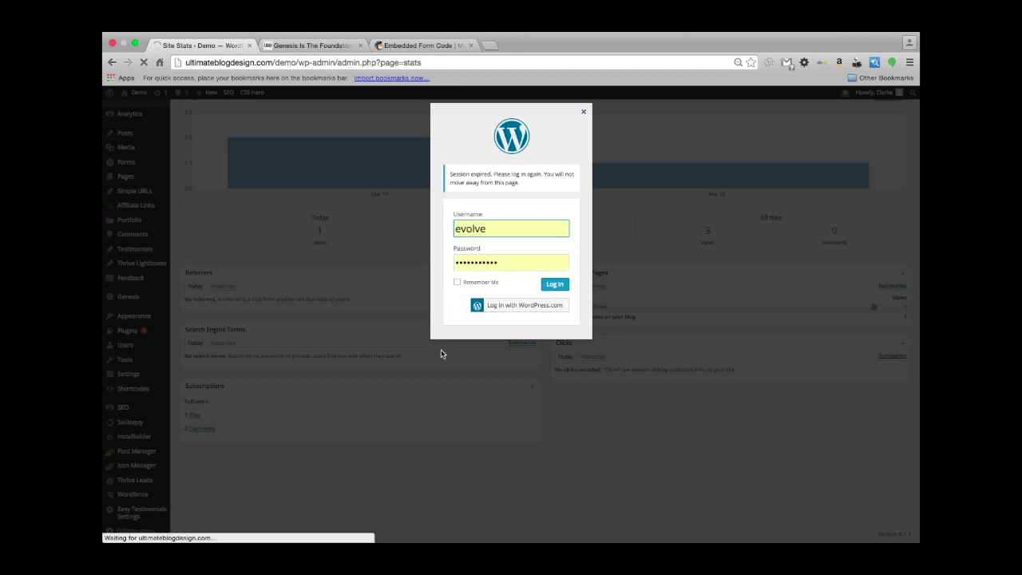
click(554, 284)
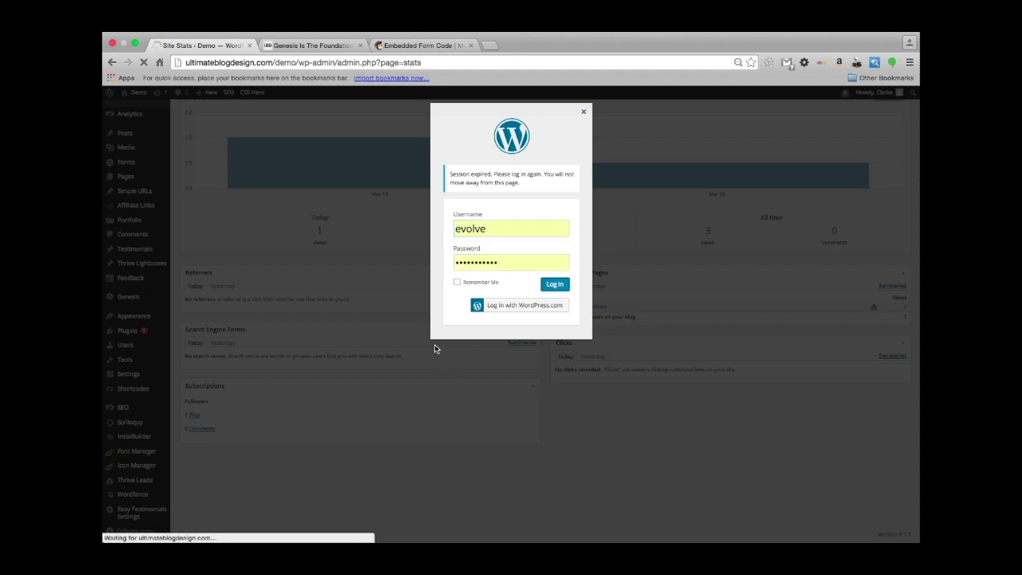